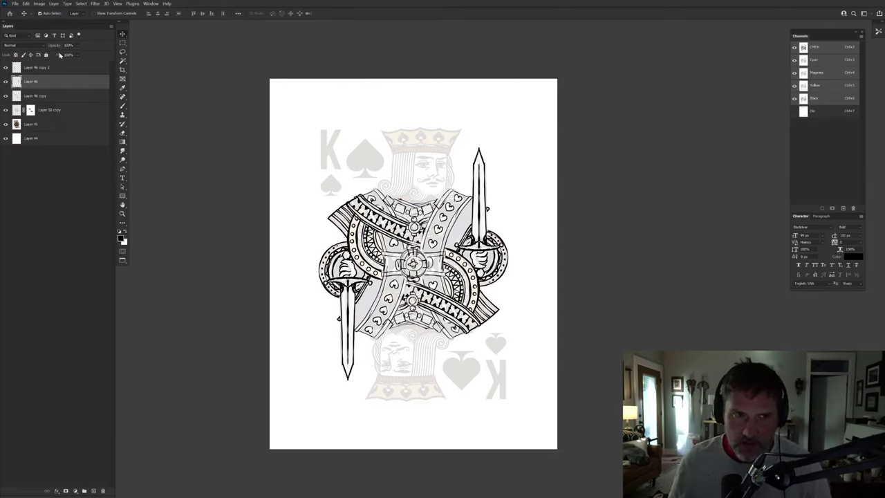
Step: Merge the four sketch layers above Layer 45 into a single layer and lower its opacity
{"action": "left_click_drag", "start_coordinate": [54, 46], "coordinate": [33, 47]}
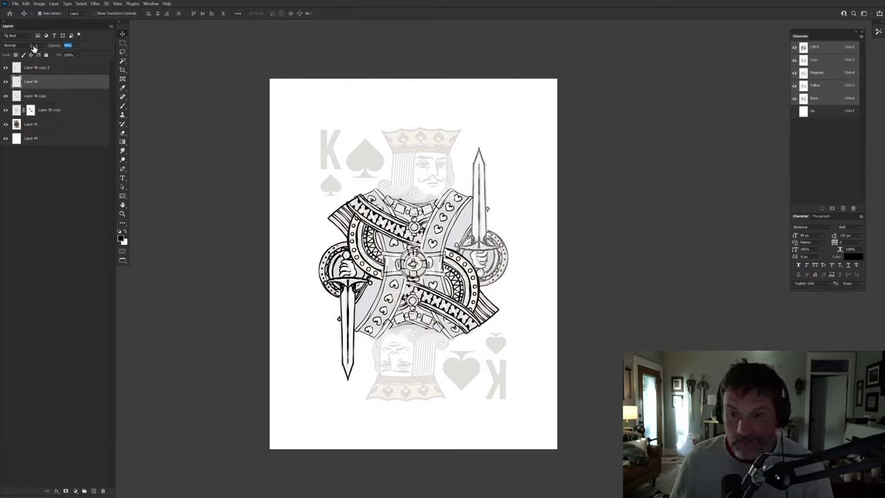
{"action": "key", "text": "ctrl+z"}
{"action": "left_click", "coordinate": [80, 113], "text": "shift"}
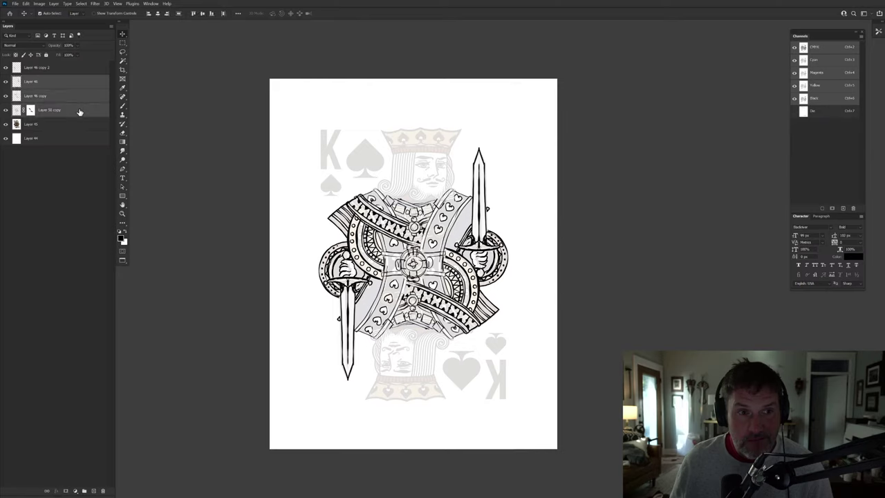
{"action": "key", "text": "ctrl+e"}
{"action": "mouse_move", "coordinate": [54, 47]}
{"action": "left_mouse_down"}
{"action": "mouse_move", "coordinate": [24, 46]}
{"action": "mouse_move", "coordinate": [46, 46]}
{"action": "left_mouse_up"}
{"action": "key", "text": "ctrl+z"}
{"action": "left_click", "coordinate": [47, 69], "text": "ctrl"}
{"action": "key", "text": "ctrl+e"}
Step: Add a new empty layer directly above Layer 45 and choose the Brush tool
{"action": "left_click", "coordinate": [36, 85]}
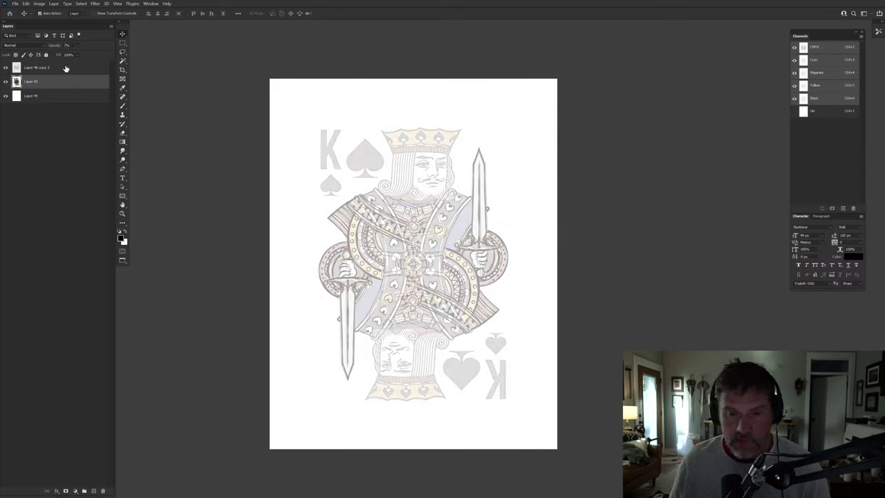
{"action": "left_click", "coordinate": [93, 491]}
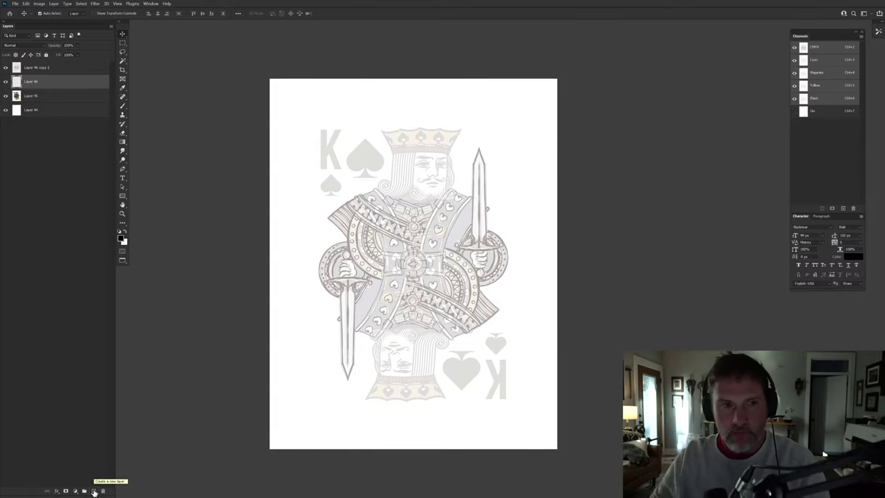
{"action": "left_click", "coordinate": [122, 105]}
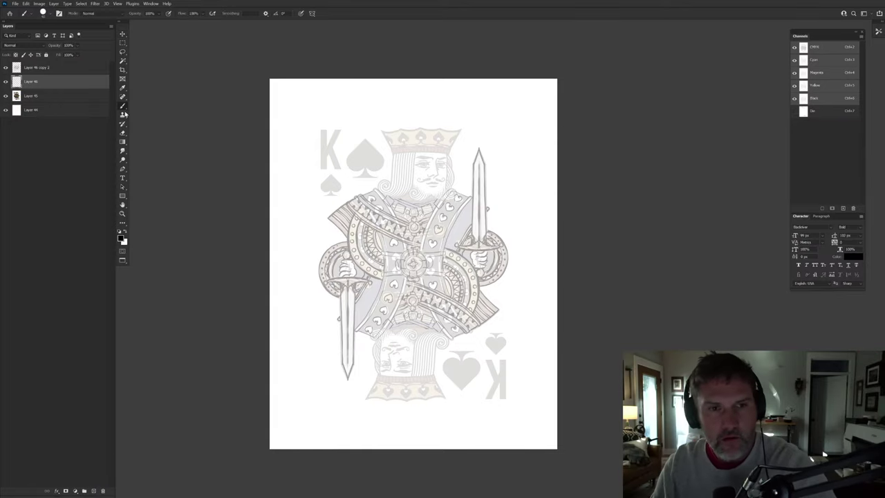
Step: Reduce the opacity of Layer 46 copy 2, place it beneath the new Layer 46, and make Layer 46 active for inking
{"action": "left_click_drag", "start_coordinate": [387, 200], "coordinate": [446, 202]}
{"action": "left_click", "coordinate": [39, 69]}
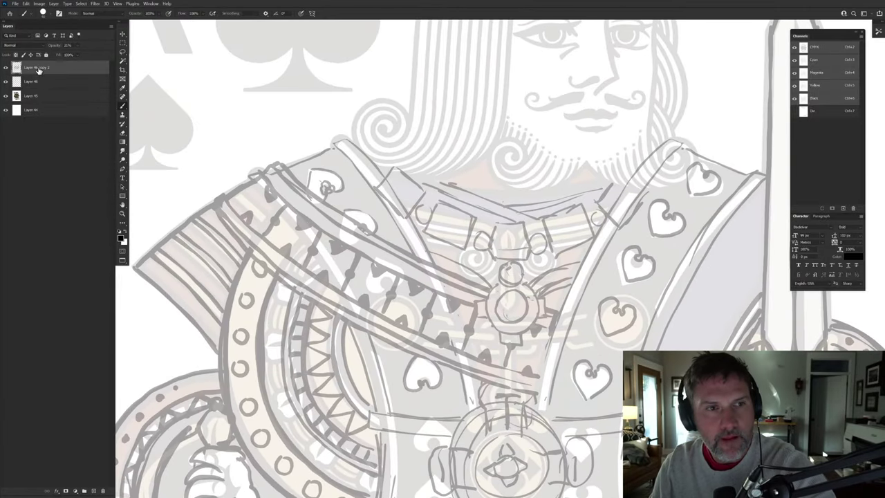
{"action": "mouse_move", "coordinate": [56, 48]}
{"action": "left_mouse_down"}
{"action": "mouse_move", "coordinate": [47, 46]}
{"action": "mouse_move", "coordinate": [47, 85]}
{"action": "left_mouse_up"}
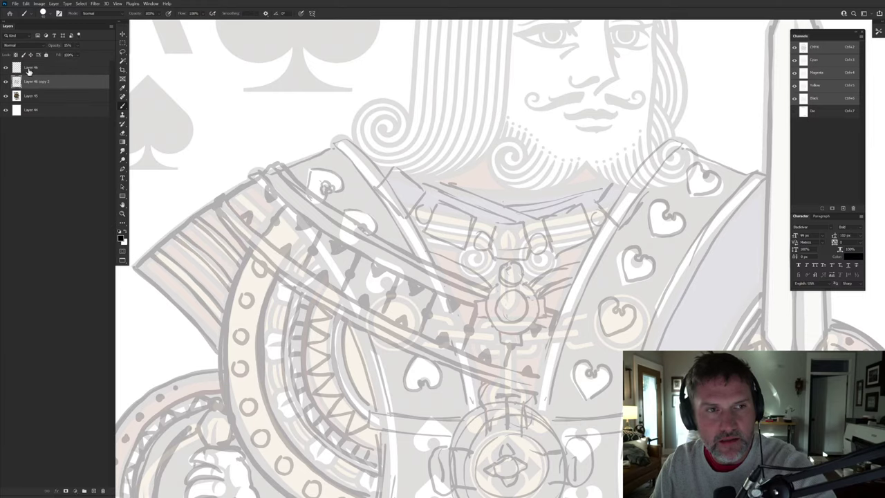
{"action": "left_click", "coordinate": [29, 69]}
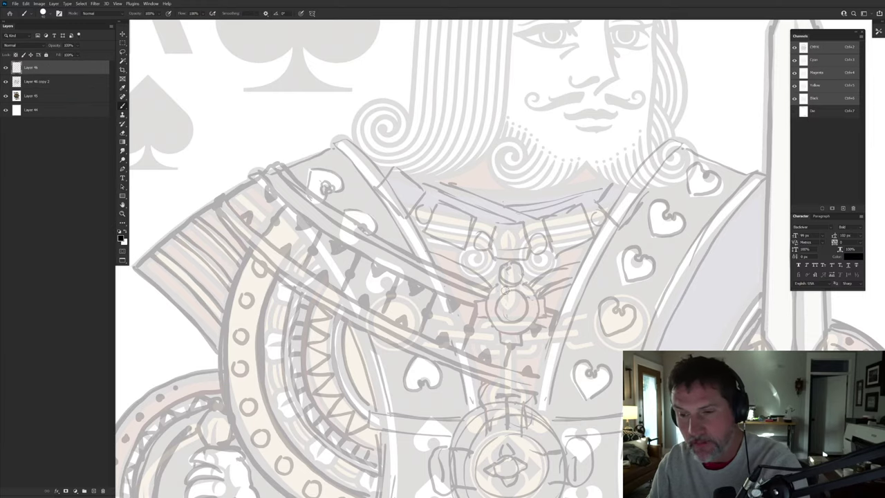
Step: Turn on vertical paint symmetry and align its axis with the centre of the king's chest pendant
{"action": "scroll", "coordinate": [520, 310], "scroll_direction": "up", "scroll_amount": 3}
{"action": "left_click_drag", "start_coordinate": [532, 383], "coordinate": [380, 380]}
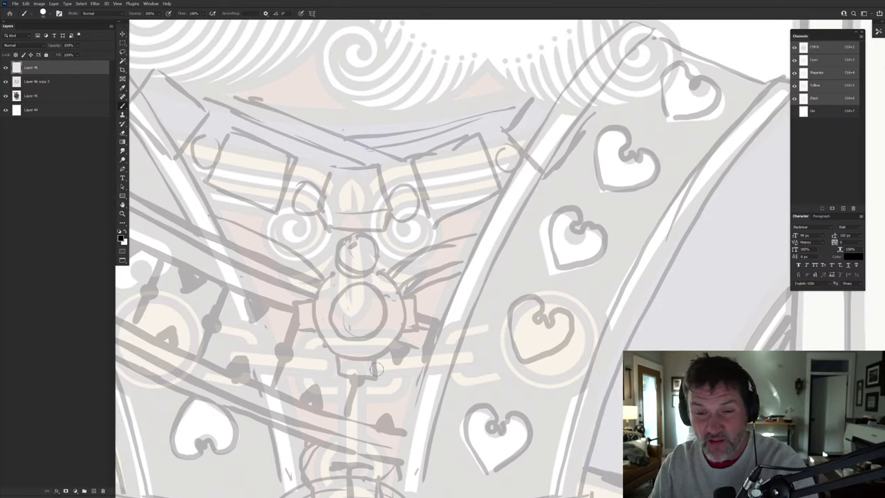
{"action": "left_click", "coordinate": [312, 13]}
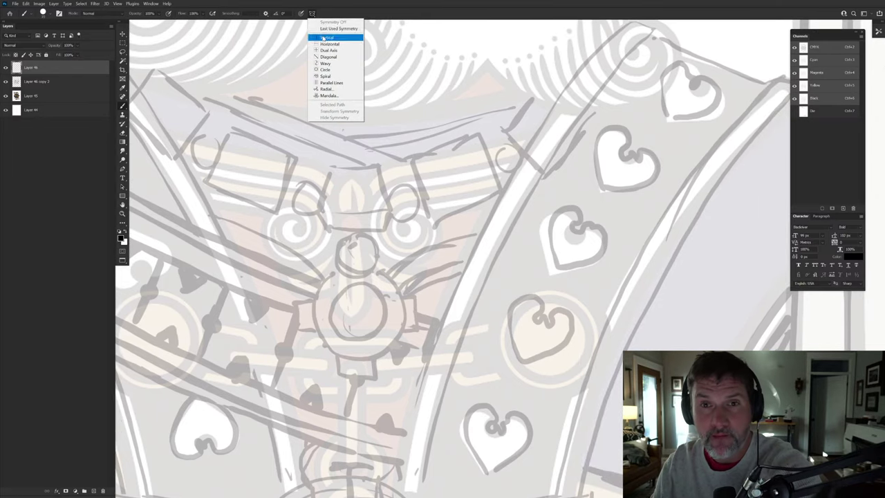
{"action": "left_click", "coordinate": [322, 34]}
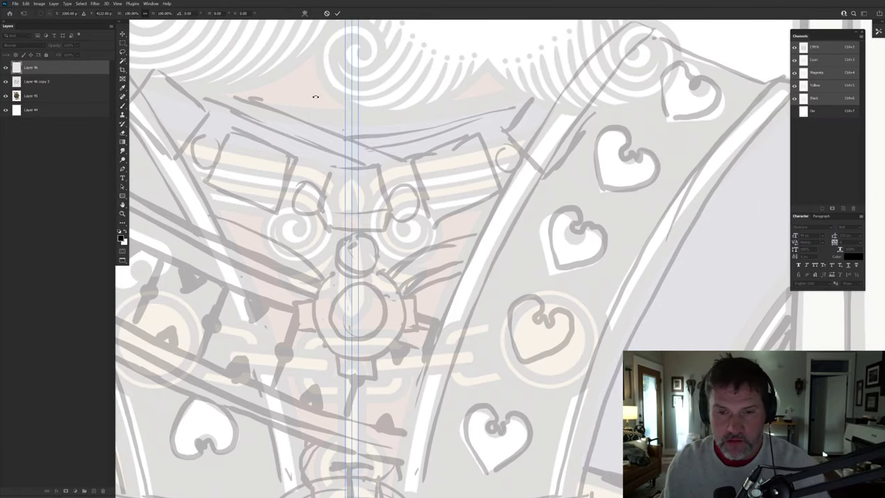
{"action": "left_click_drag", "start_coordinate": [351, 297], "coordinate": [360, 297]}
{"action": "key", "text": "Return"}
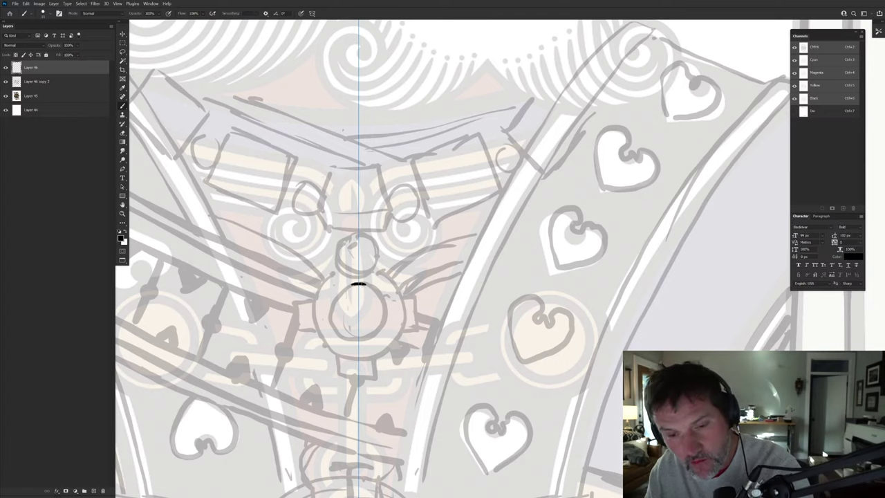
Step: Ink the pendant's round gem with an inner crescent, plus the surrounding frame with curled sides and a pointed base
{"action": "mouse_move", "coordinate": [365, 284]}
{"action": "left_mouse_down"}
{"action": "mouse_move", "coordinate": [386, 315]}
{"action": "mouse_move", "coordinate": [377, 335]}
{"action": "mouse_move", "coordinate": [358, 340]}
{"action": "mouse_move", "coordinate": [379, 334]}
{"action": "mouse_move", "coordinate": [387, 316]}
{"action": "mouse_move", "coordinate": [385, 298]}
{"action": "mouse_move", "coordinate": [367, 284]}
{"action": "mouse_move", "coordinate": [376, 325]}
{"action": "mouse_move", "coordinate": [360, 333]}
{"action": "mouse_move", "coordinate": [370, 331]}
{"action": "left_mouse_up"}
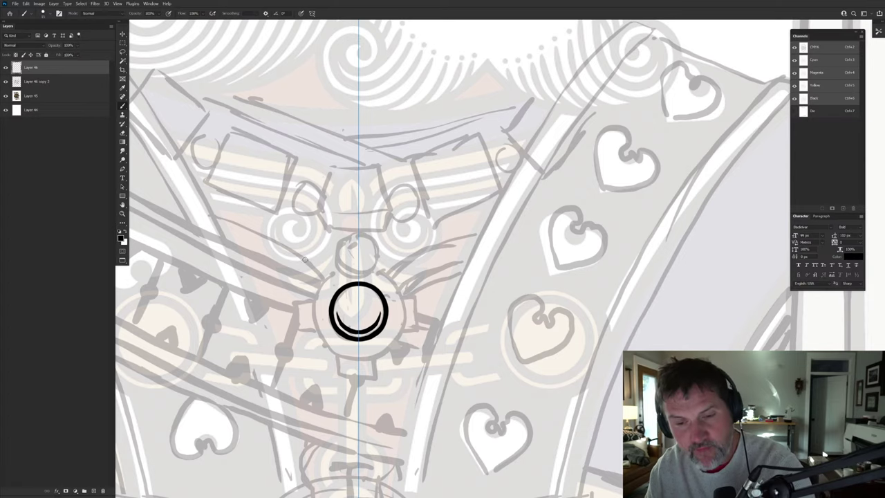
{"action": "left_click", "coordinate": [356, 298], "text": "ctrl"}
{"action": "left_click_drag", "start_coordinate": [365, 305], "coordinate": [356, 304]}
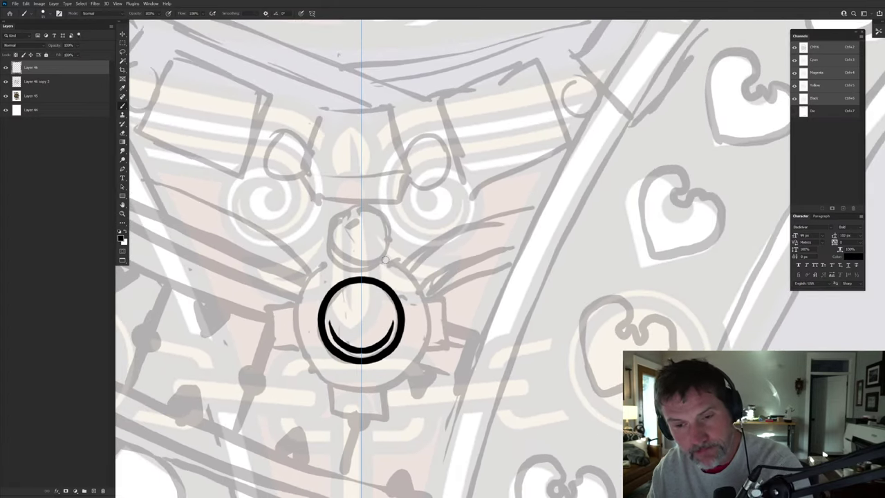
{"action": "mouse_move", "coordinate": [389, 261]}
{"action": "left_mouse_down"}
{"action": "mouse_move", "coordinate": [411, 271]}
{"action": "mouse_move", "coordinate": [428, 301]}
{"action": "mouse_move", "coordinate": [426, 344]}
{"action": "mouse_move", "coordinate": [446, 351]}
{"action": "mouse_move", "coordinate": [437, 368]}
{"action": "mouse_move", "coordinate": [409, 367]}
{"action": "mouse_move", "coordinate": [422, 370]}
{"action": "mouse_move", "coordinate": [429, 342]}
{"action": "mouse_move", "coordinate": [414, 273]}
{"action": "mouse_move", "coordinate": [438, 354]}
{"action": "mouse_move", "coordinate": [421, 326]}
{"action": "mouse_move", "coordinate": [407, 345]}
{"action": "mouse_move", "coordinate": [413, 385]}
{"action": "mouse_move", "coordinate": [361, 420]}
{"action": "mouse_move", "coordinate": [358, 432]}
{"action": "mouse_move", "coordinate": [414, 387]}
{"action": "mouse_move", "coordinate": [409, 366]}
{"action": "mouse_move", "coordinate": [360, 433]}
{"action": "mouse_move", "coordinate": [416, 388]}
{"action": "mouse_move", "coordinate": [408, 361]}
{"action": "mouse_move", "coordinate": [432, 372]}
{"action": "mouse_move", "coordinate": [400, 361]}
{"action": "left_mouse_up"}
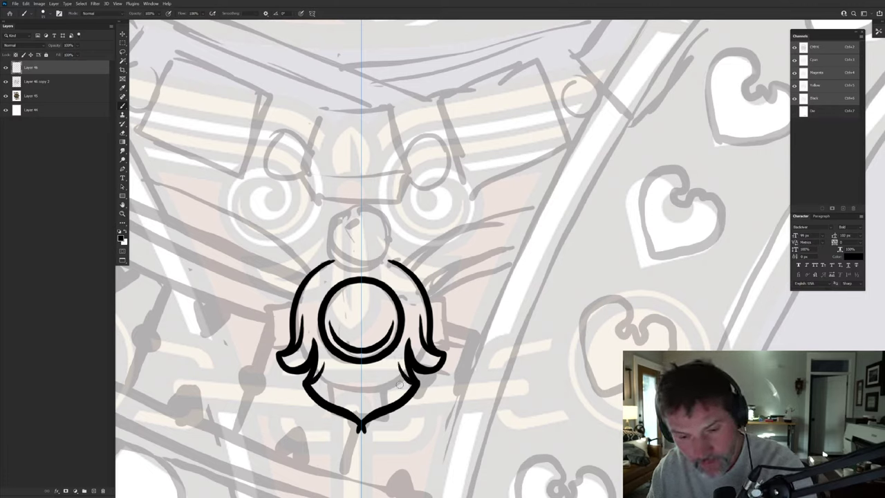
{"action": "left_click_drag", "start_coordinate": [403, 384], "coordinate": [334, 387]}
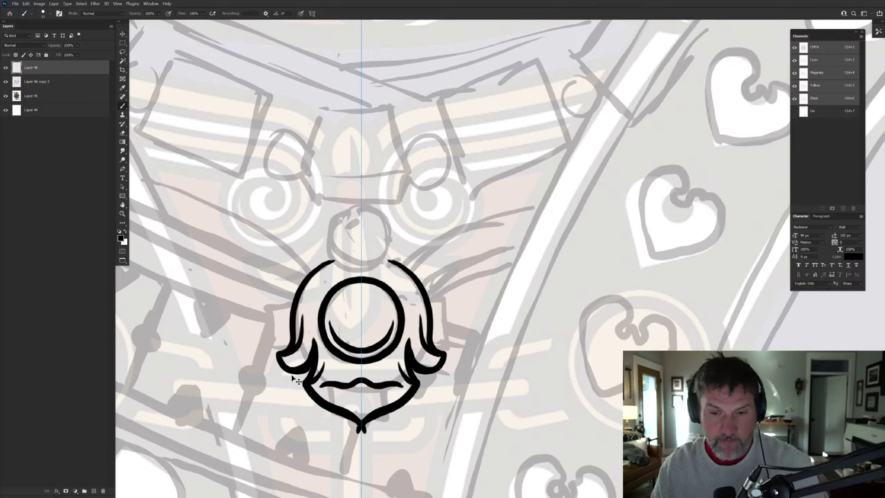
{"action": "key", "text": "ctrl+z"}
{"action": "key", "text": "ctrl+z"}
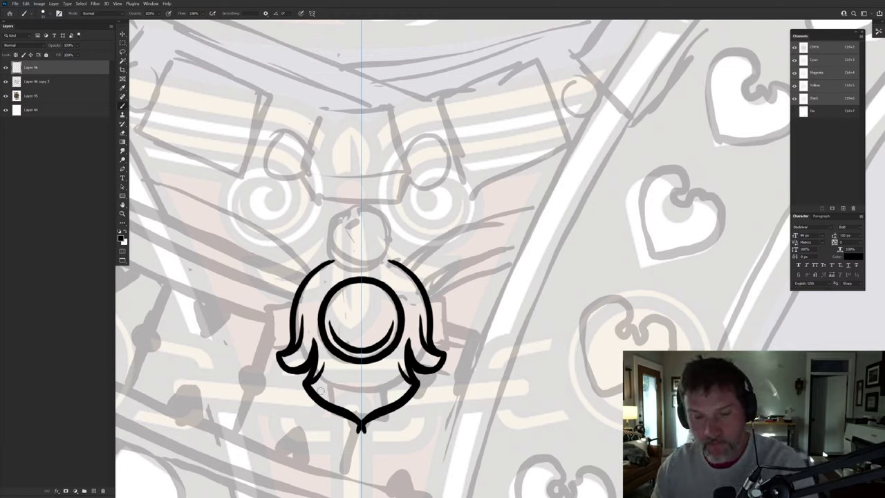
Step: Ink an arched, wavy line inside the pendant's base, trim its ends with the Eraser, and add short hatching above it
{"action": "mouse_move", "coordinate": [323, 388]}
{"action": "left_mouse_down"}
{"action": "mouse_move", "coordinate": [344, 391]}
{"action": "mouse_move", "coordinate": [360, 385]}
{"action": "mouse_move", "coordinate": [321, 389]}
{"action": "mouse_move", "coordinate": [362, 381]}
{"action": "left_mouse_up"}
{"action": "key", "text": "e"}
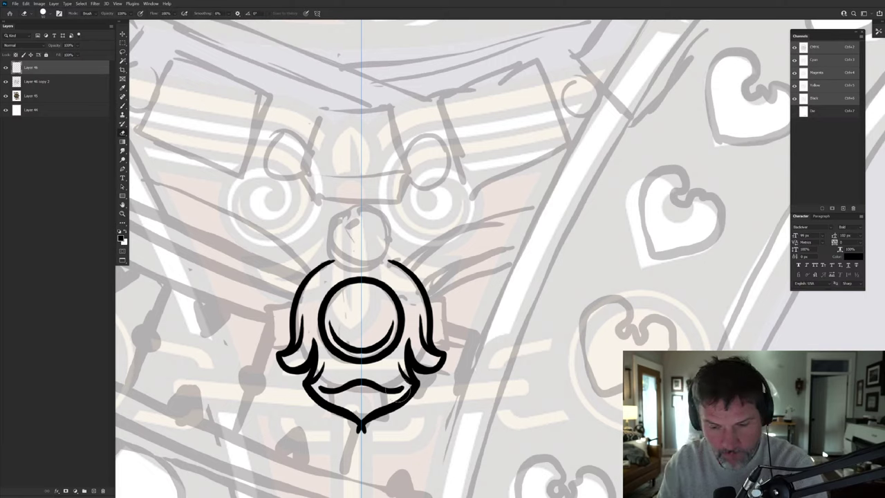
{"action": "left_click_drag", "start_coordinate": [403, 388], "coordinate": [398, 392]}
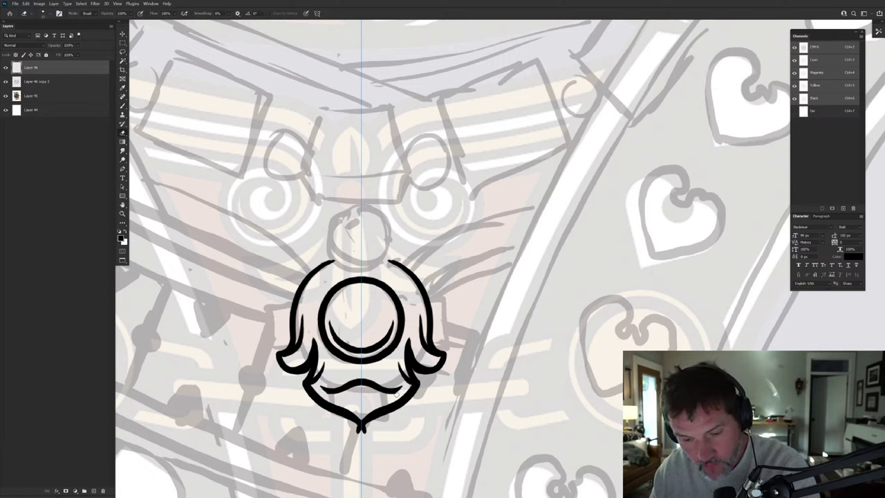
{"action": "key", "text": "b"}
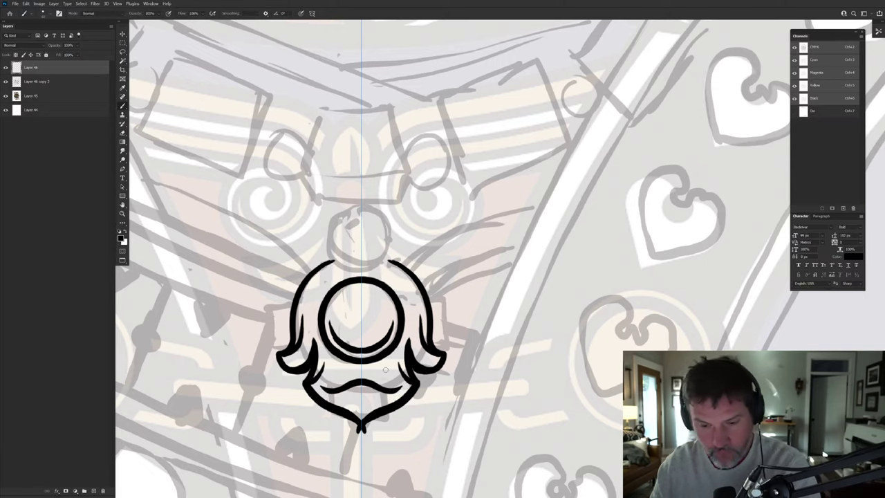
{"action": "mouse_move", "coordinate": [387, 370]}
{"action": "left_mouse_down"}
{"action": "mouse_move", "coordinate": [398, 392]}
{"action": "mouse_move", "coordinate": [366, 379]}
{"action": "left_mouse_up"}
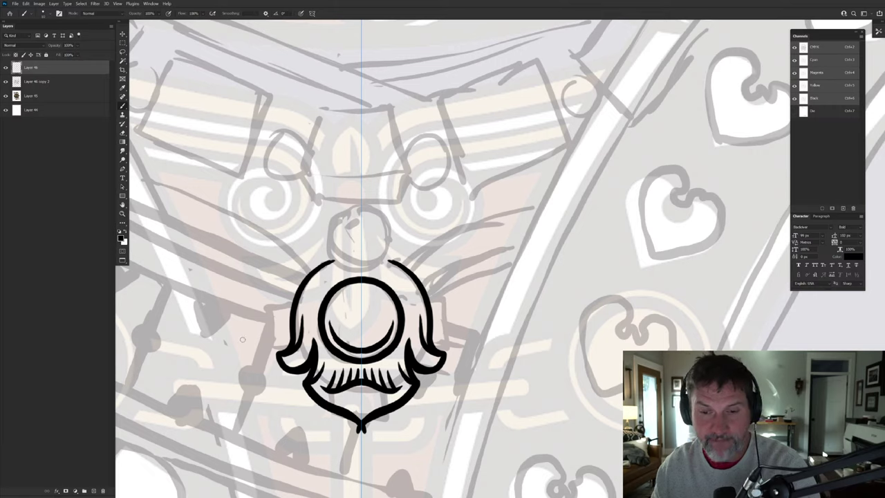
Step: Ink a round bead above the pendant frame and decorate the frame's shoulders and curled ends with small dashes and dots
{"action": "mouse_move", "coordinate": [352, 219]}
{"action": "left_mouse_down"}
{"action": "mouse_move", "coordinate": [381, 256]}
{"action": "mouse_move", "coordinate": [415, 256]}
{"action": "mouse_move", "coordinate": [415, 290]}
{"action": "mouse_move", "coordinate": [399, 306]}
{"action": "mouse_move", "coordinate": [377, 308]}
{"action": "mouse_move", "coordinate": [359, 287]}
{"action": "mouse_move", "coordinate": [356, 262]}
{"action": "mouse_move", "coordinate": [365, 248]}
{"action": "mouse_move", "coordinate": [412, 243]}
{"action": "mouse_move", "coordinate": [417, 280]}
{"action": "mouse_move", "coordinate": [395, 304]}
{"action": "mouse_move", "coordinate": [364, 293]}
{"action": "mouse_move", "coordinate": [330, 316]}
{"action": "mouse_move", "coordinate": [302, 401]}
{"action": "mouse_move", "coordinate": [323, 413]}
{"action": "left_mouse_up"}
{"action": "left_click_drag", "start_coordinate": [453, 411], "coordinate": [437, 404]}
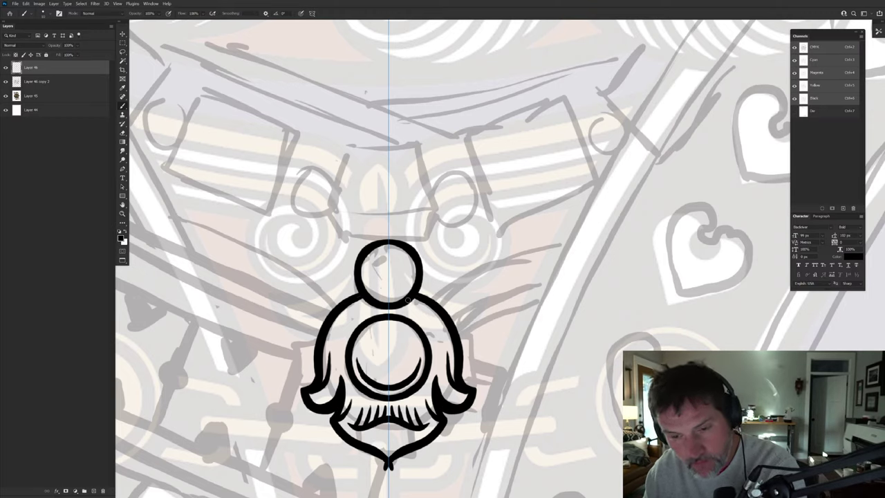
{"action": "mouse_move", "coordinate": [408, 299]}
{"action": "left_mouse_down"}
{"action": "mouse_move", "coordinate": [437, 322]}
{"action": "mouse_move", "coordinate": [445, 335]}
{"action": "mouse_move", "coordinate": [410, 310]}
{"action": "mouse_move", "coordinate": [438, 335]}
{"action": "left_mouse_up"}
{"action": "left_click_drag", "start_coordinate": [418, 303], "coordinate": [412, 310]}
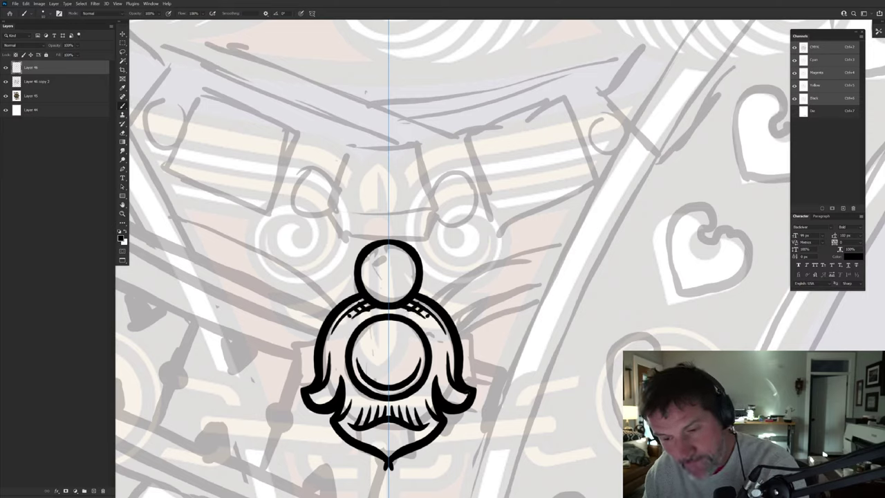
{"action": "mouse_move", "coordinate": [459, 398]}
{"action": "left_mouse_down"}
{"action": "mouse_move", "coordinate": [437, 368]}
{"action": "mouse_move", "coordinate": [439, 351]}
{"action": "left_mouse_up"}
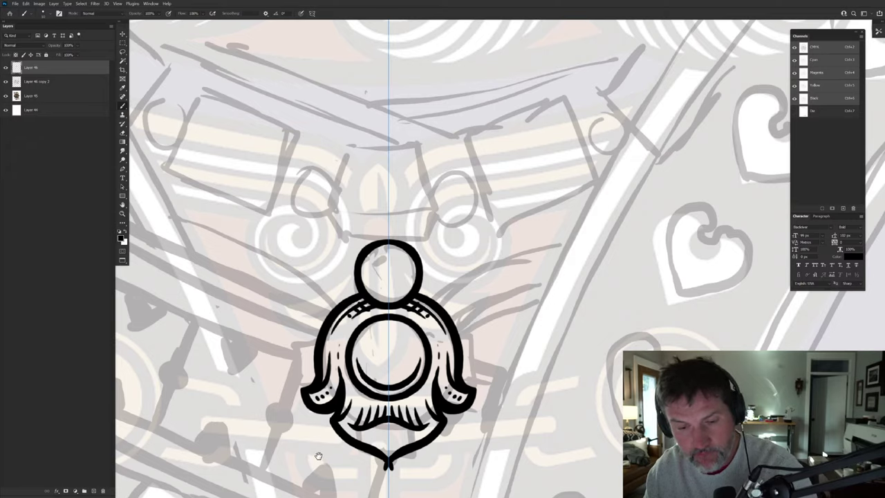
Step: Clean up the pendant's lower tip into a sharp point using the Eraser and Brush
{"action": "mouse_move", "coordinate": [316, 457]}
{"action": "left_mouse_down"}
{"action": "mouse_move", "coordinate": [319, 380]}
{"action": "mouse_move", "coordinate": [387, 385]}
{"action": "mouse_move", "coordinate": [395, 403]}
{"action": "left_mouse_up"}
{"action": "key", "text": "e"}
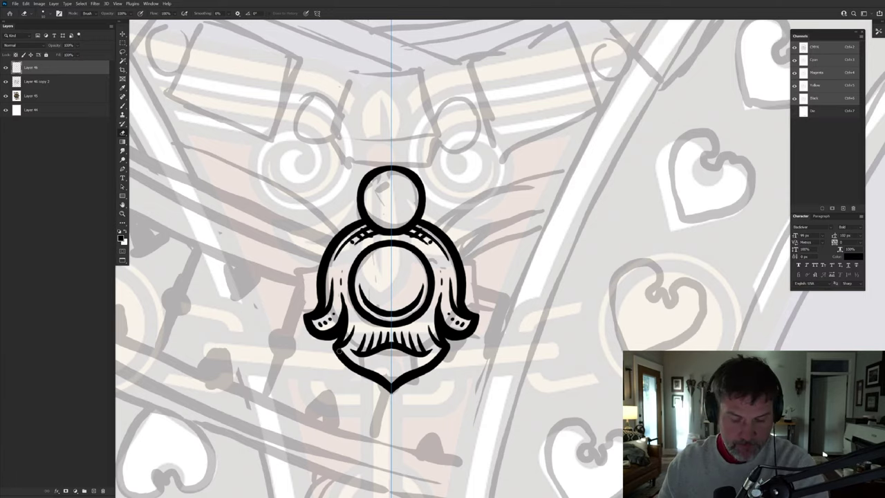
{"action": "key", "text": "b"}
{"action": "key", "text": "e"}
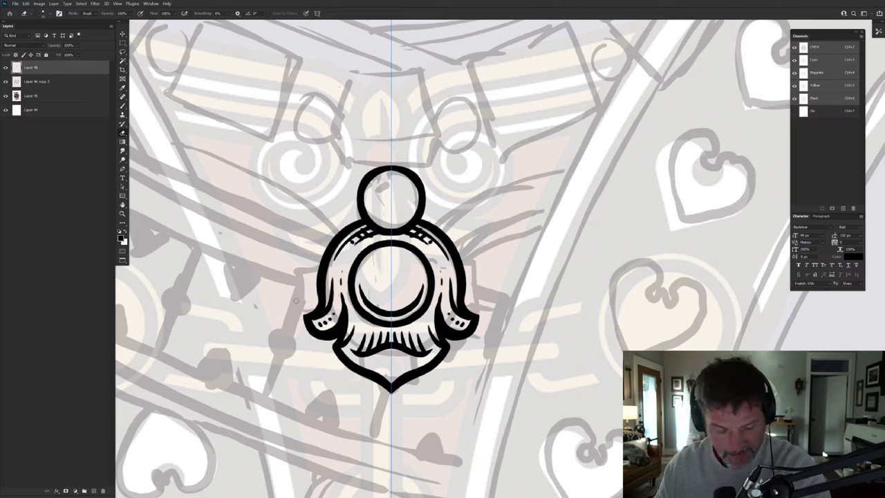
{"action": "key", "text": "b"}
Step: Thicken the outline of the round bead above the pendant and add curved shading lines inside it
{"action": "scroll", "coordinate": [305, 308], "scroll_direction": "up", "scroll_amount": 5}
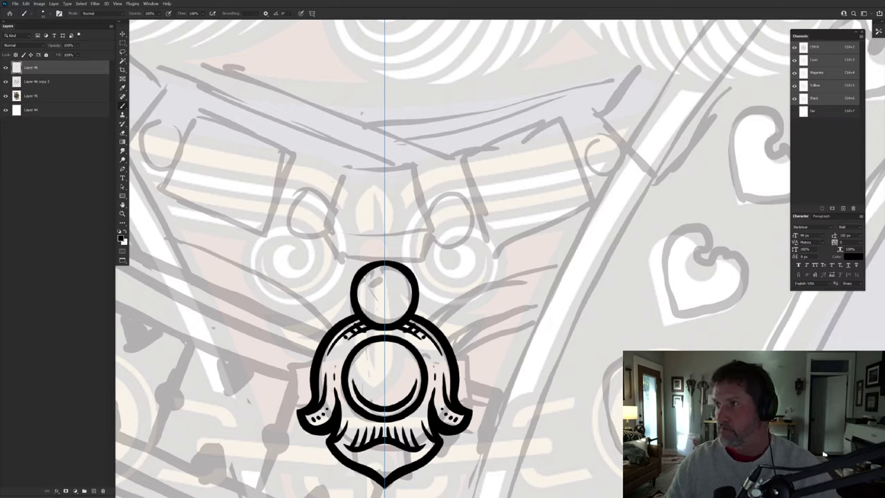
{"action": "mouse_move", "coordinate": [354, 315]}
{"action": "left_mouse_down"}
{"action": "mouse_move", "coordinate": [350, 278]}
{"action": "mouse_move", "coordinate": [373, 262]}
{"action": "mouse_move", "coordinate": [406, 263]}
{"action": "mouse_move", "coordinate": [421, 289]}
{"action": "mouse_move", "coordinate": [416, 313]}
{"action": "mouse_move", "coordinate": [386, 317]}
{"action": "left_mouse_up"}
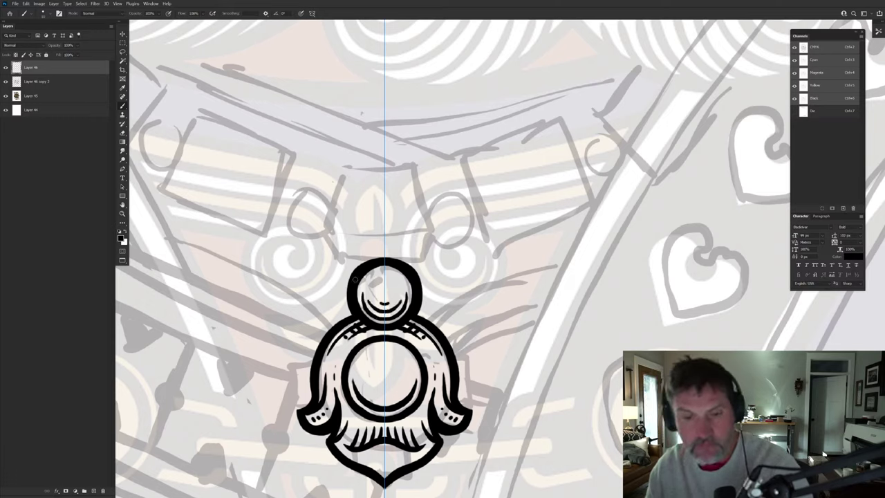
{"action": "left_click_drag", "start_coordinate": [306, 422], "coordinate": [281, 412]}
Step: Ink the flared necklace centrepiece above the round bead, with short shading strokes along its lower edge
{"action": "scroll", "coordinate": [296, 434], "scroll_direction": "up", "scroll_amount": 5}
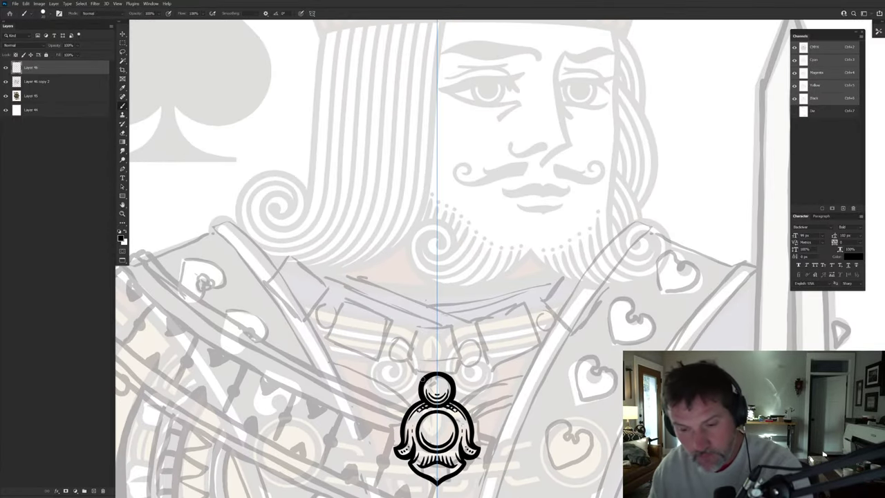
{"action": "left_click_drag", "start_coordinate": [424, 382], "coordinate": [417, 369]}
{"action": "mouse_move", "coordinate": [452, 380]}
{"action": "left_mouse_down"}
{"action": "mouse_move", "coordinate": [457, 370]}
{"action": "mouse_move", "coordinate": [409, 367]}
{"action": "mouse_move", "coordinate": [419, 324]}
{"action": "mouse_move", "coordinate": [371, 336]}
{"action": "mouse_move", "coordinate": [404, 337]}
{"action": "mouse_move", "coordinate": [375, 337]}
{"action": "mouse_move", "coordinate": [398, 335]}
{"action": "mouse_move", "coordinate": [417, 367]}
{"action": "mouse_move", "coordinate": [421, 382]}
{"action": "mouse_move", "coordinate": [406, 348]}
{"action": "mouse_move", "coordinate": [405, 386]}
{"action": "mouse_move", "coordinate": [396, 384]}
{"action": "left_mouse_up"}
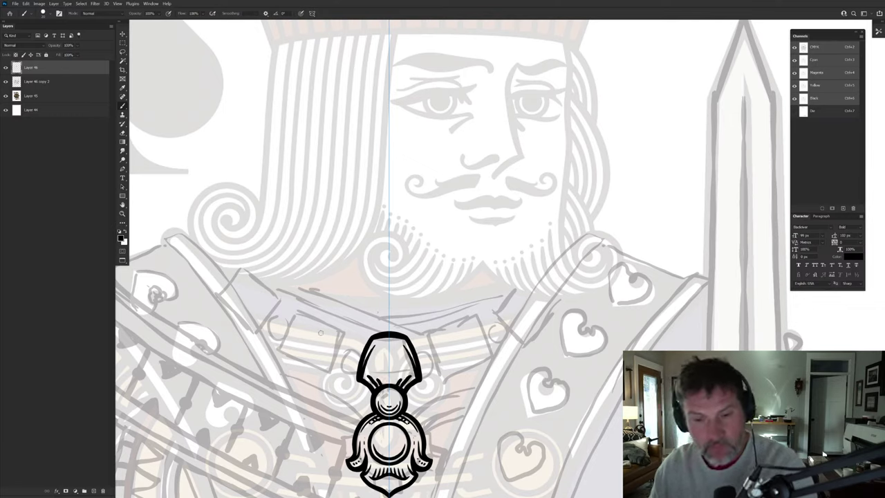
Step: Ink the mirrored faceted necklace beads with inner highlights and the small round beads joining them to the centrepiece
{"action": "mouse_move", "coordinate": [340, 324]}
{"action": "left_mouse_down"}
{"action": "mouse_move", "coordinate": [336, 362]}
{"action": "mouse_move", "coordinate": [315, 367]}
{"action": "mouse_move", "coordinate": [286, 356]}
{"action": "mouse_move", "coordinate": [288, 323]}
{"action": "mouse_move", "coordinate": [306, 313]}
{"action": "mouse_move", "coordinate": [341, 326]}
{"action": "mouse_move", "coordinate": [314, 365]}
{"action": "mouse_move", "coordinate": [298, 361]}
{"action": "mouse_move", "coordinate": [291, 319]}
{"action": "mouse_move", "coordinate": [302, 311]}
{"action": "mouse_move", "coordinate": [340, 318]}
{"action": "mouse_move", "coordinate": [332, 355]}
{"action": "mouse_move", "coordinate": [300, 354]}
{"action": "left_mouse_up"}
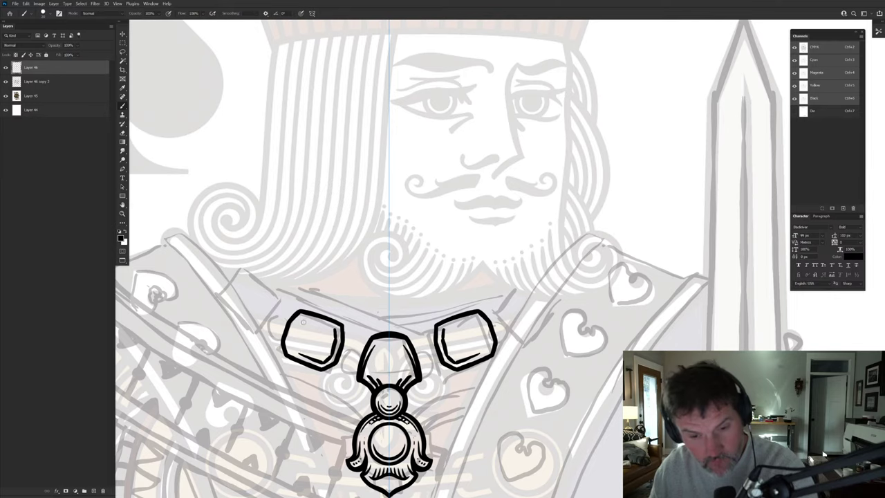
{"action": "left_click_drag", "start_coordinate": [302, 322], "coordinate": [297, 320]}
{"action": "mouse_move", "coordinate": [330, 347]}
{"action": "left_mouse_down"}
{"action": "mouse_move", "coordinate": [321, 358]}
{"action": "mouse_move", "coordinate": [350, 338]}
{"action": "mouse_move", "coordinate": [363, 342]}
{"action": "mouse_move", "coordinate": [344, 372]}
{"action": "mouse_move", "coordinate": [335, 363]}
{"action": "mouse_move", "coordinate": [354, 346]}
{"action": "mouse_move", "coordinate": [350, 367]}
{"action": "left_mouse_up"}
Step: Ink the mirrored outer faceted beads near the king's collar, thickening their outlines and adding inner highlight lines
{"action": "left_click_drag", "start_coordinate": [252, 360], "coordinate": [356, 390]}
{"action": "mouse_move", "coordinate": [380, 339]}
{"action": "left_mouse_down"}
{"action": "mouse_move", "coordinate": [365, 358]}
{"action": "mouse_move", "coordinate": [382, 328]}
{"action": "mouse_move", "coordinate": [351, 300]}
{"action": "left_mouse_up"}
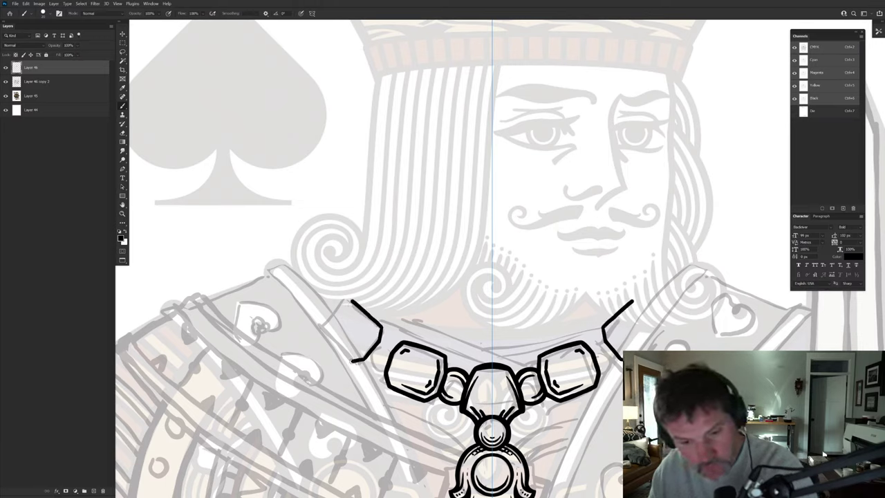
{"action": "mouse_move", "coordinate": [352, 360]}
{"action": "left_mouse_down"}
{"action": "mouse_move", "coordinate": [319, 331]}
{"action": "mouse_move", "coordinate": [320, 314]}
{"action": "mouse_move", "coordinate": [322, 323]}
{"action": "mouse_move", "coordinate": [353, 302]}
{"action": "left_mouse_up"}
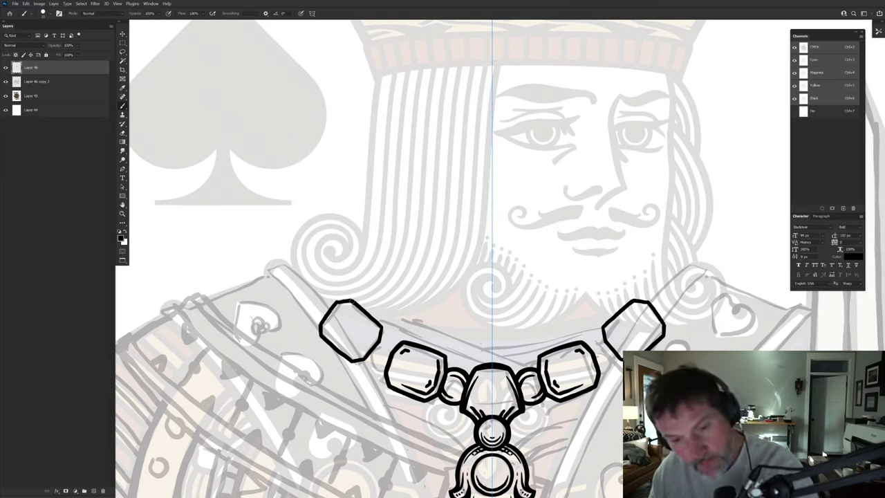
{"action": "left_click_drag", "start_coordinate": [339, 302], "coordinate": [321, 334]}
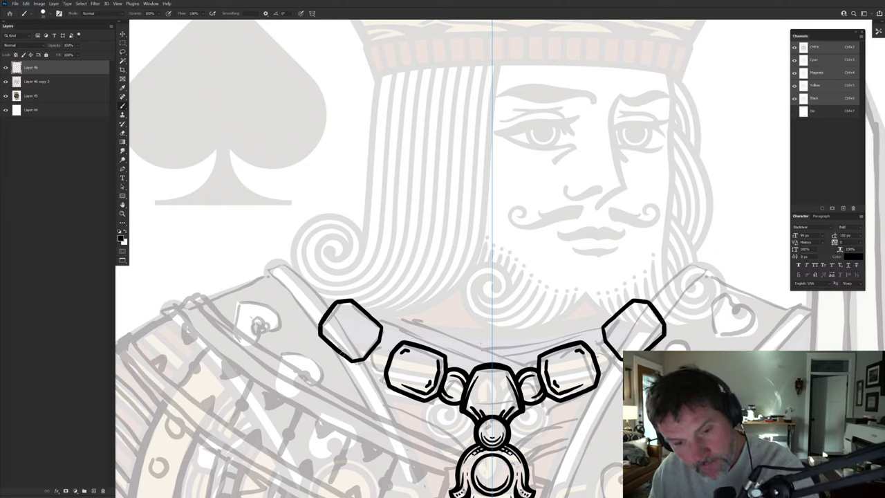
{"action": "mouse_move", "coordinate": [358, 361]}
{"action": "left_mouse_down"}
{"action": "mouse_move", "coordinate": [381, 337]}
{"action": "mouse_move", "coordinate": [361, 352]}
{"action": "mouse_move", "coordinate": [338, 341]}
{"action": "left_mouse_up"}
{"action": "left_click_drag", "start_coordinate": [349, 308], "coordinate": [340, 311]}
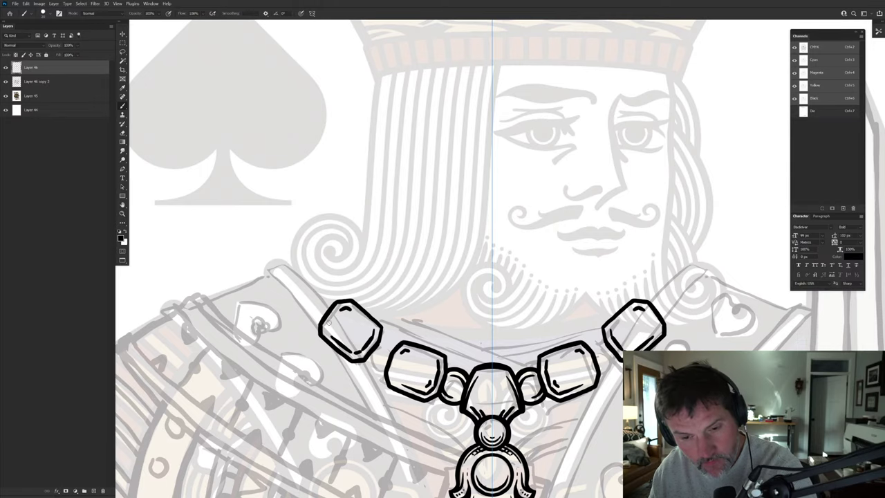
Step: Ink the mirrored small round beads joining the outer faceted beads to the inner ones, with curved shading lines inside
{"action": "mouse_move", "coordinate": [340, 397]}
{"action": "left_mouse_down"}
{"action": "mouse_move", "coordinate": [318, 391]}
{"action": "mouse_move", "coordinate": [334, 386]}
{"action": "left_mouse_up"}
{"action": "scroll", "coordinate": [333, 385], "scroll_direction": "up", "scroll_amount": 1}
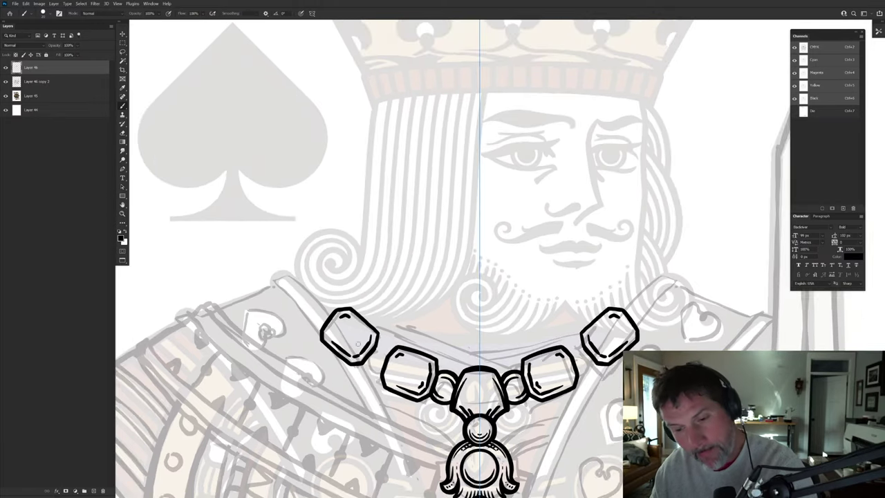
{"action": "mouse_move", "coordinate": [375, 346]}
{"action": "left_mouse_down"}
{"action": "mouse_move", "coordinate": [389, 357]}
{"action": "mouse_move", "coordinate": [376, 347]}
{"action": "mouse_move", "coordinate": [366, 362]}
{"action": "mouse_move", "coordinate": [380, 375]}
{"action": "left_mouse_up"}
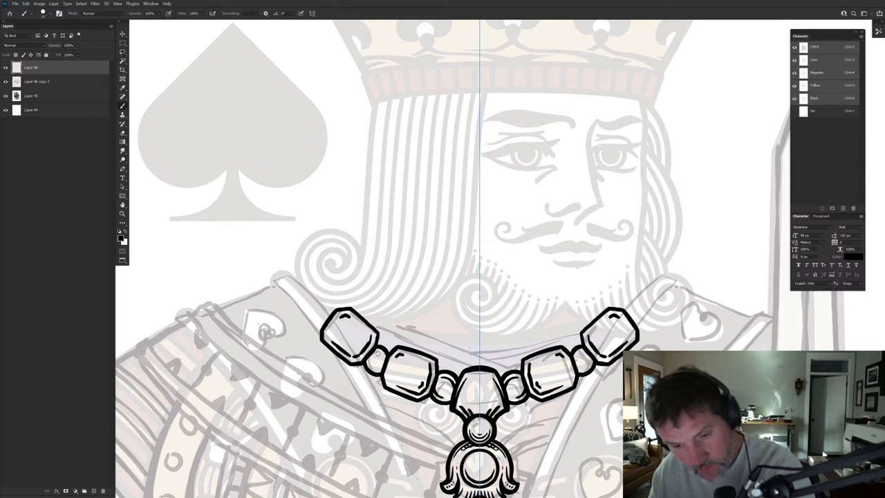
{"action": "left_click_drag", "start_coordinate": [378, 353], "coordinate": [383, 357]}
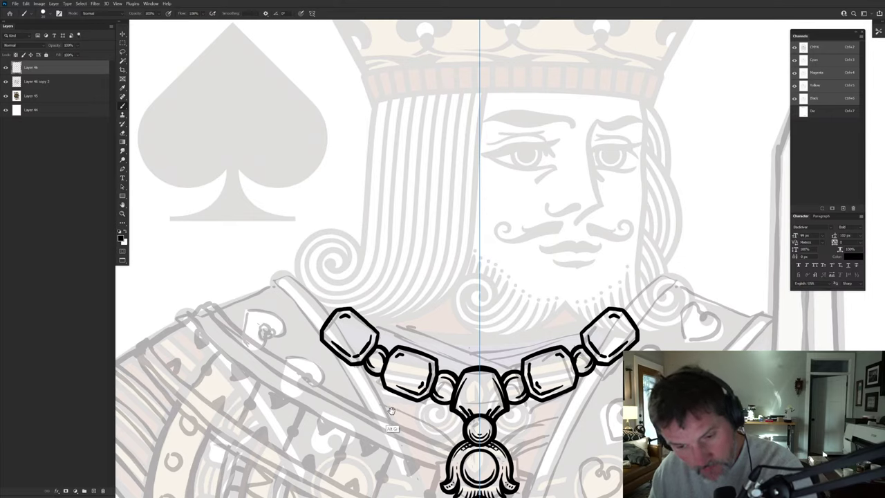
{"action": "scroll", "coordinate": [391, 426], "scroll_direction": "down", "scroll_amount": 3}
{"action": "left_click_drag", "start_coordinate": [371, 444], "coordinate": [337, 364]}
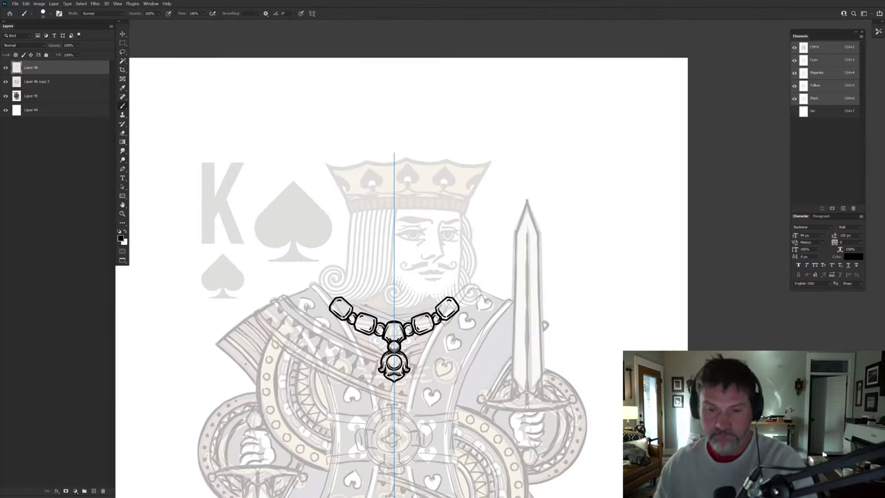
{"action": "scroll", "coordinate": [351, 388], "scroll_direction": "up", "scroll_amount": 2}
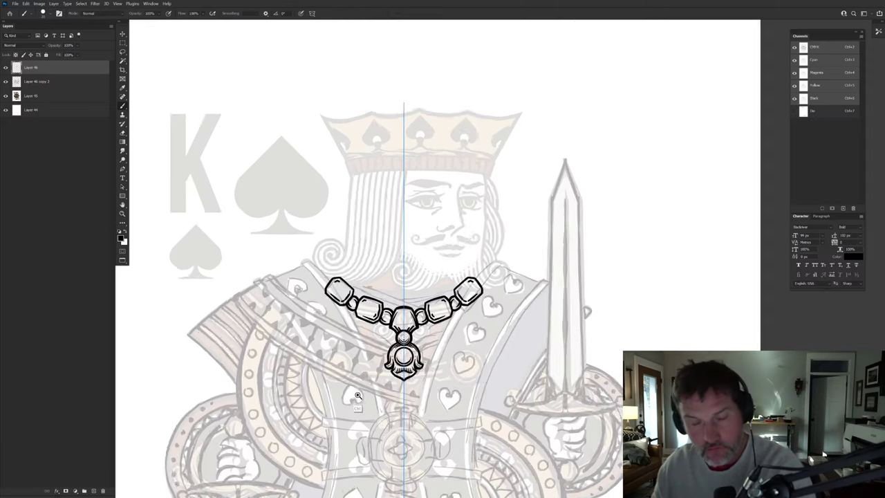
{"action": "left_click_drag", "start_coordinate": [249, 239], "coordinate": [269, 259]}
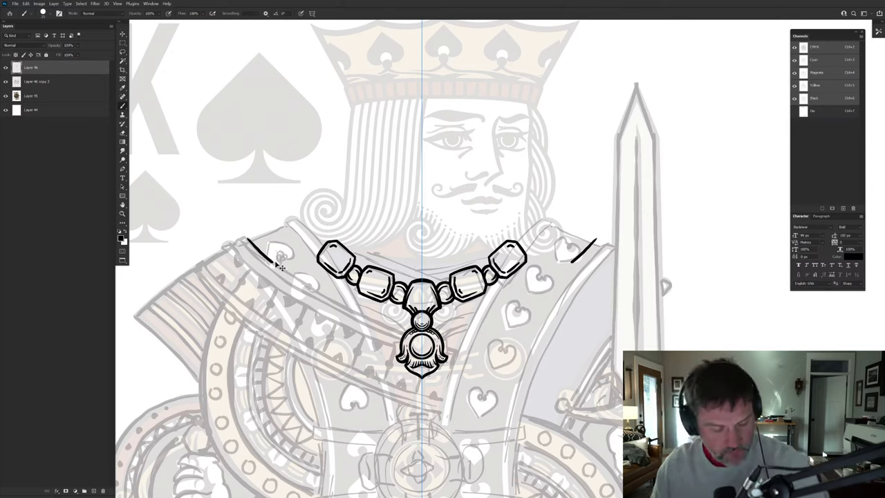
{"action": "key", "text": "ctrl+z"}
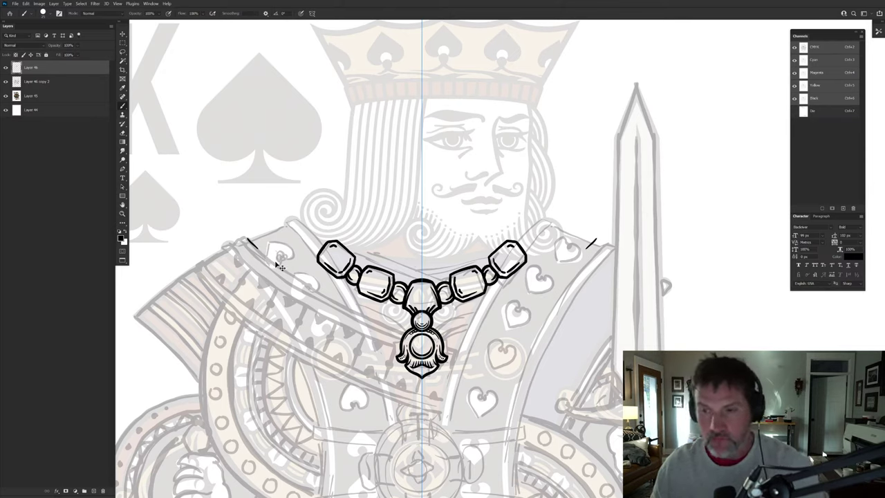
{"action": "key", "text": "ctrl+z"}
Step: Turn off symmetry painting and add a new layer above the necklace line art
{"action": "left_click", "coordinate": [313, 13]}
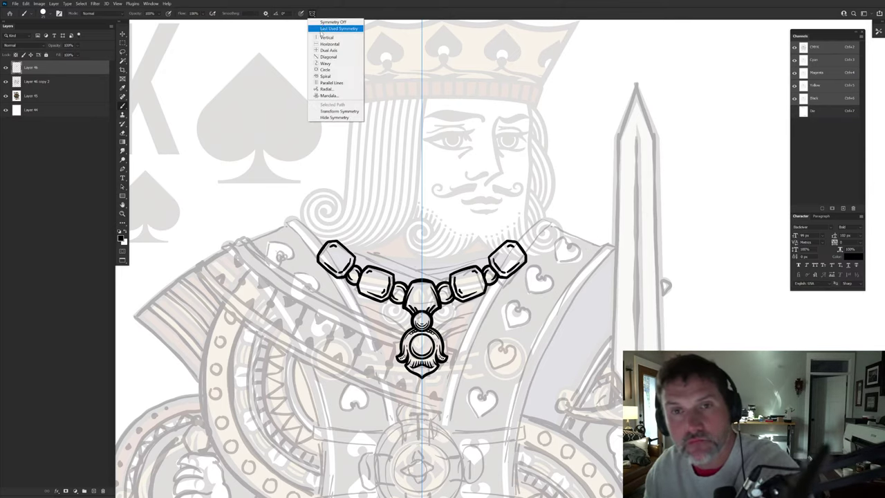
{"action": "left_click", "coordinate": [321, 27]}
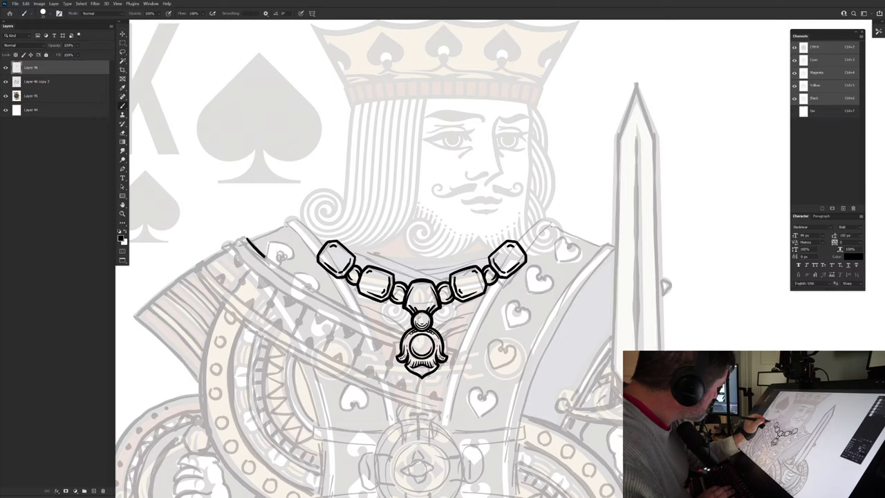
{"action": "left_click_drag", "start_coordinate": [283, 271], "coordinate": [305, 285]}
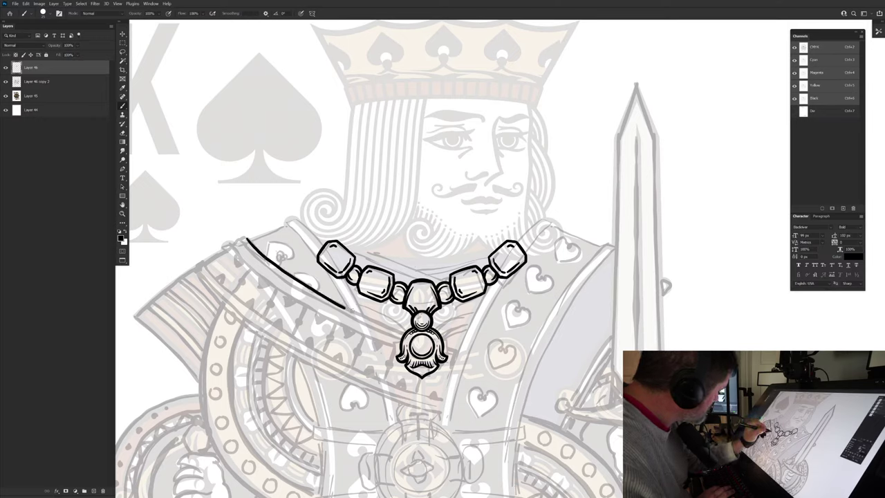
{"action": "key", "text": "ctrl+z"}
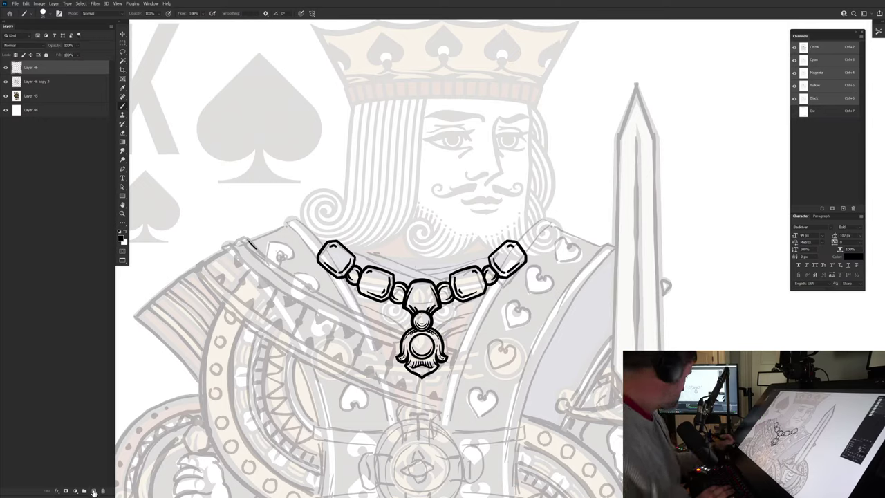
{"action": "left_click", "coordinate": [94, 491]}
Step: Ink the sash's upper border as three parallel curved lines running from the king's shoulder across the pendant
{"action": "left_click_drag", "start_coordinate": [248, 239], "coordinate": [256, 249]}
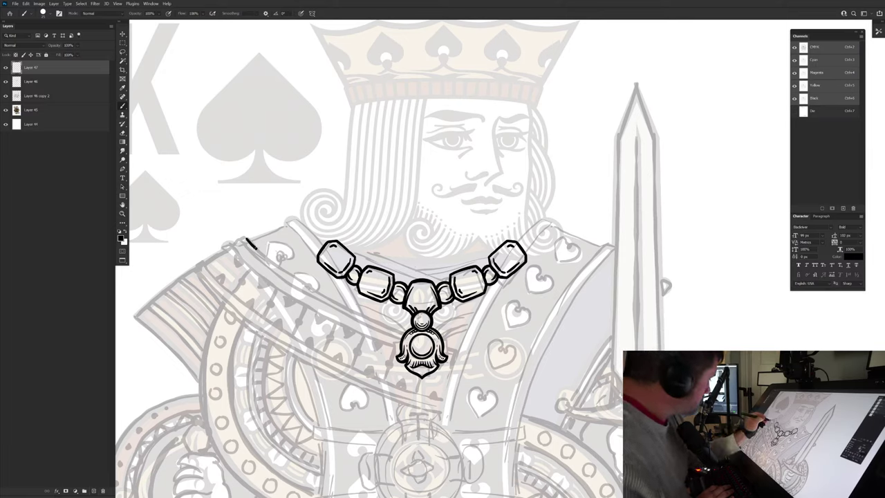
{"action": "left_click_drag", "start_coordinate": [291, 274], "coordinate": [312, 288]}
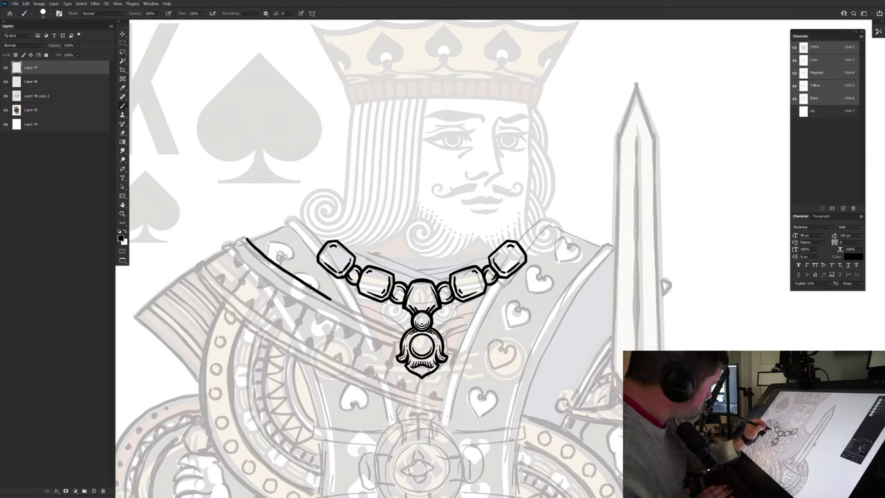
{"action": "left_click_drag", "start_coordinate": [370, 319], "coordinate": [456, 354]}
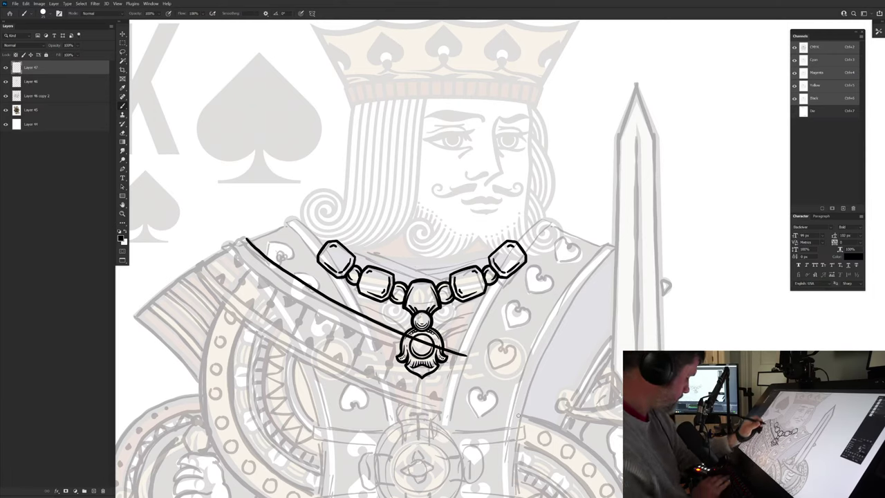
{"action": "key", "text": "r"}
{"action": "left_click_drag", "start_coordinate": [234, 237], "coordinate": [614, 379]}
{"action": "left_click_drag", "start_coordinate": [486, 335], "coordinate": [433, 394]}
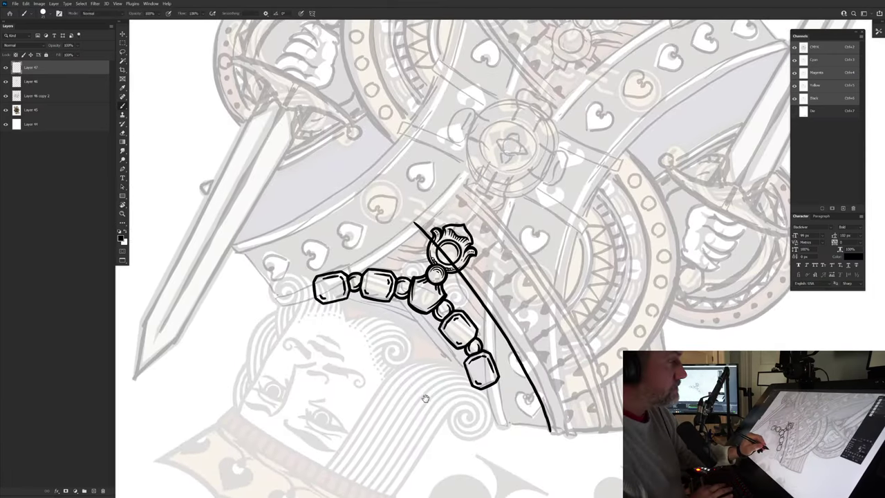
{"action": "left_click_drag", "start_coordinate": [418, 219], "coordinate": [433, 231]}
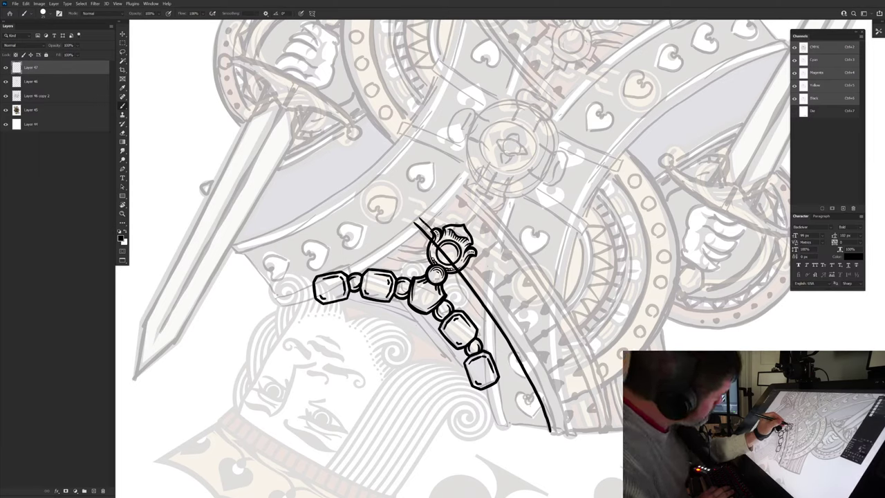
{"action": "left_click_drag", "start_coordinate": [460, 265], "coordinate": [494, 309]}
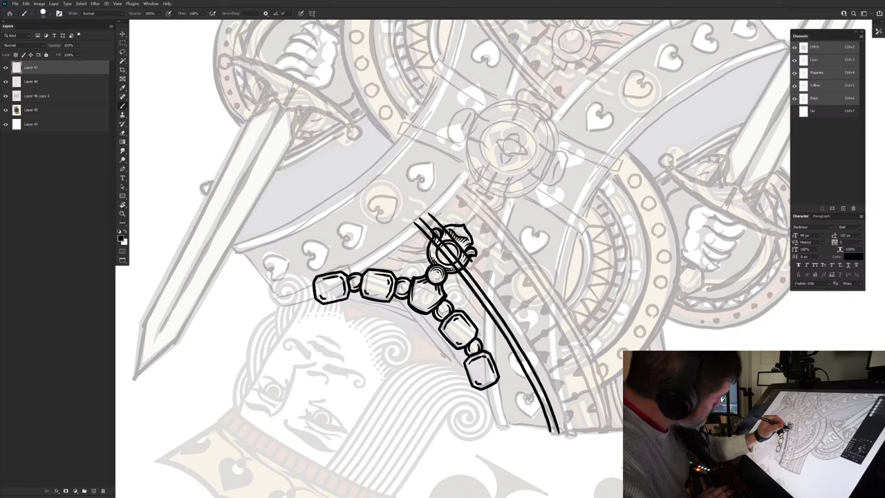
{"action": "mouse_move", "coordinate": [472, 261]}
{"action": "left_mouse_down"}
{"action": "mouse_move", "coordinate": [519, 325]}
{"action": "mouse_move", "coordinate": [574, 437]}
{"action": "left_mouse_up"}
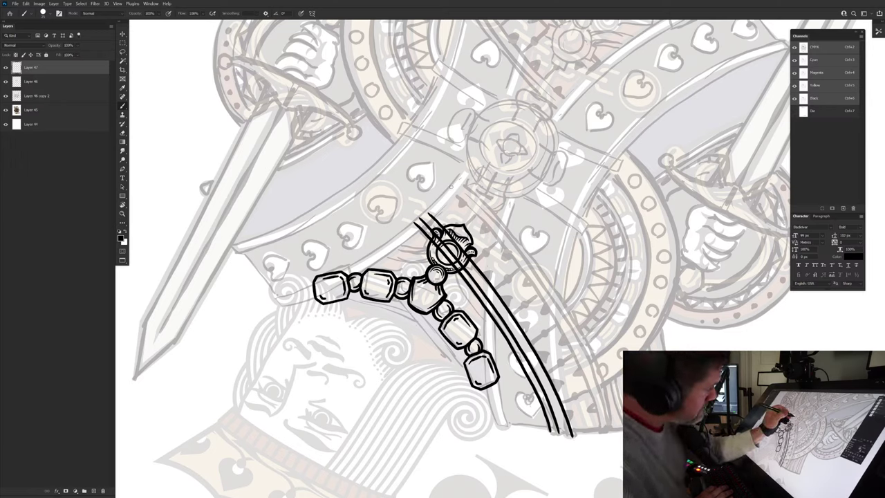
Step: Ink the sash's lower border as three parallel curved lines following the sketch from shoulder to chest
{"action": "mouse_move", "coordinate": [451, 190]}
{"action": "left_mouse_down"}
{"action": "mouse_move", "coordinate": [547, 303]}
{"action": "mouse_move", "coordinate": [594, 390]}
{"action": "mouse_move", "coordinate": [605, 436]}
{"action": "left_mouse_up"}
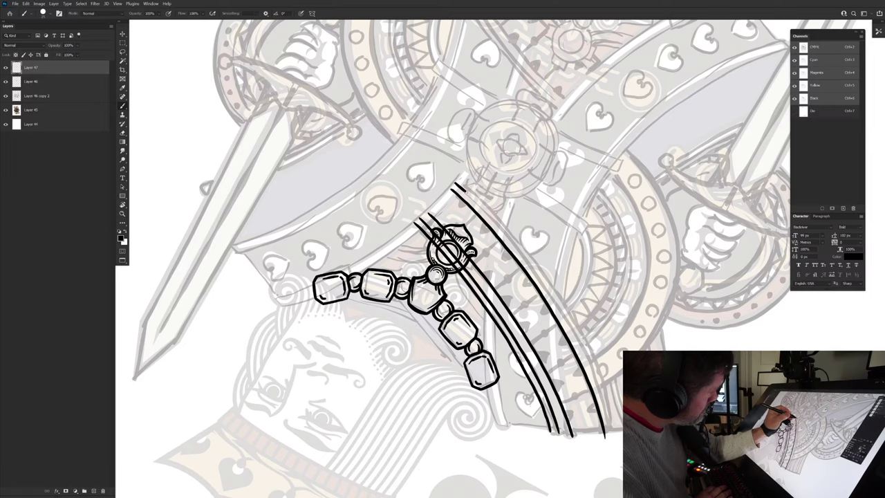
{"action": "mouse_move", "coordinate": [465, 193]}
{"action": "left_mouse_down"}
{"action": "mouse_move", "coordinate": [553, 293]}
{"action": "mouse_move", "coordinate": [598, 383]}
{"action": "left_mouse_up"}
{"action": "left_click_drag", "start_coordinate": [608, 415], "coordinate": [614, 435]}
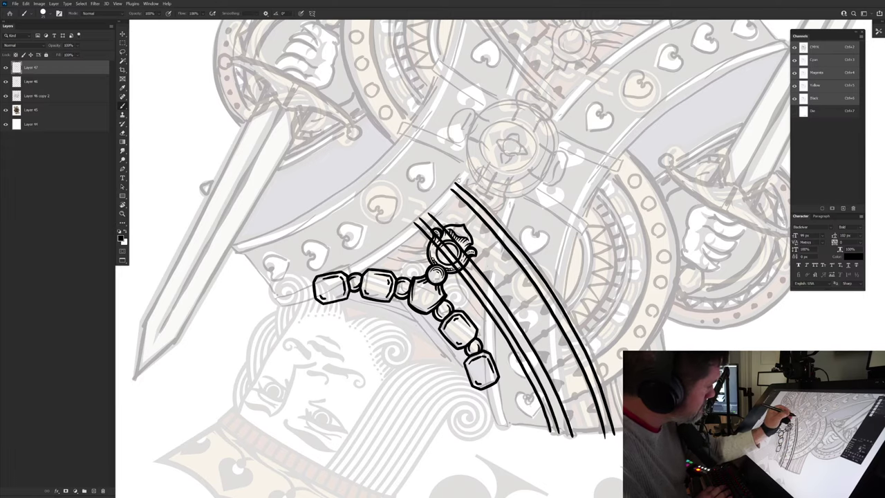
{"action": "mouse_move", "coordinate": [462, 182]}
{"action": "left_mouse_down"}
{"action": "mouse_move", "coordinate": [547, 273]}
{"action": "mouse_move", "coordinate": [600, 369]}
{"action": "left_mouse_up"}
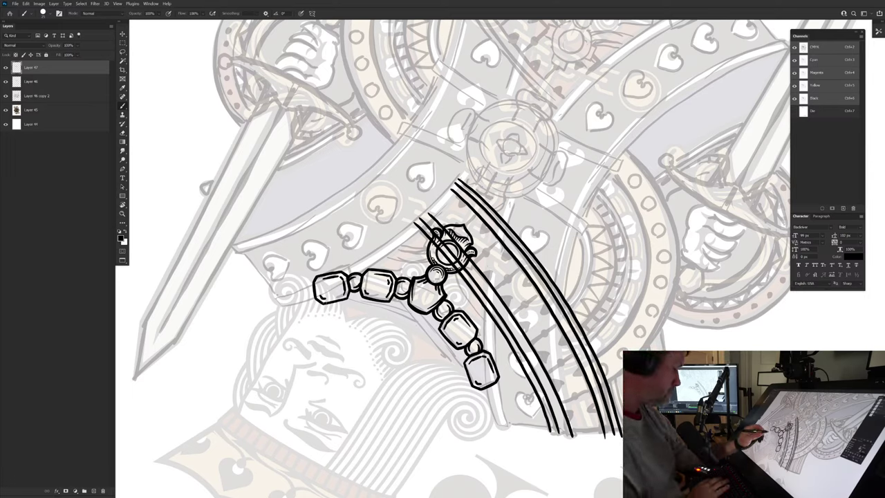
Step: Reset the canvas rotation and erase the border line ends that overshoot the sash's shoulder edge
{"action": "key", "text": "r"}
{"action": "mouse_move", "coordinate": [289, 274]}
{"action": "left_mouse_down"}
{"action": "mouse_move", "coordinate": [535, 477]}
{"action": "mouse_move", "coordinate": [727, 274]}
{"action": "mouse_move", "coordinate": [690, 136]}
{"action": "left_mouse_up"}
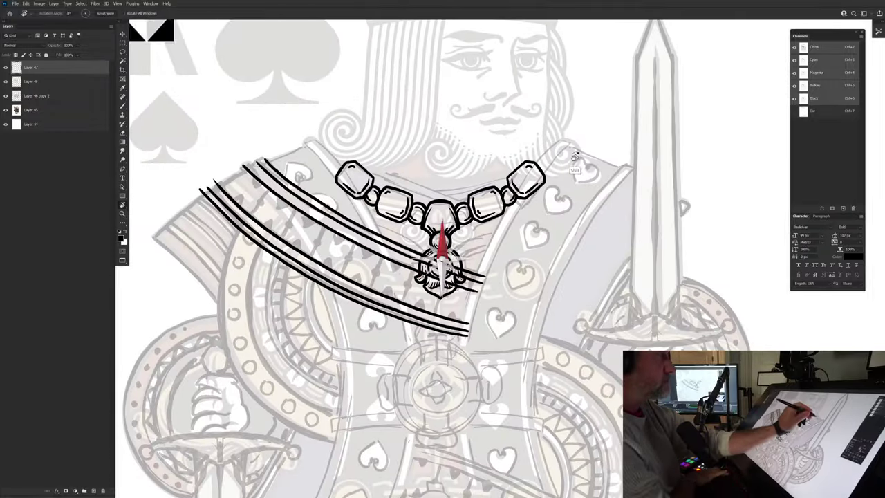
{"action": "left_click_drag", "start_coordinate": [284, 255], "coordinate": [411, 392]}
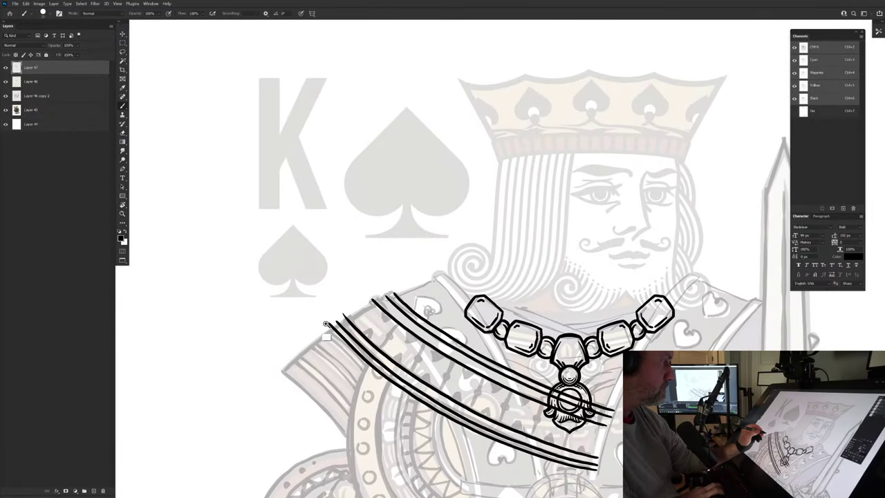
{"action": "left_click_drag", "start_coordinate": [326, 337], "coordinate": [351, 339]}
{"action": "scroll", "coordinate": [351, 340], "scroll_direction": "up", "scroll_amount": 2}
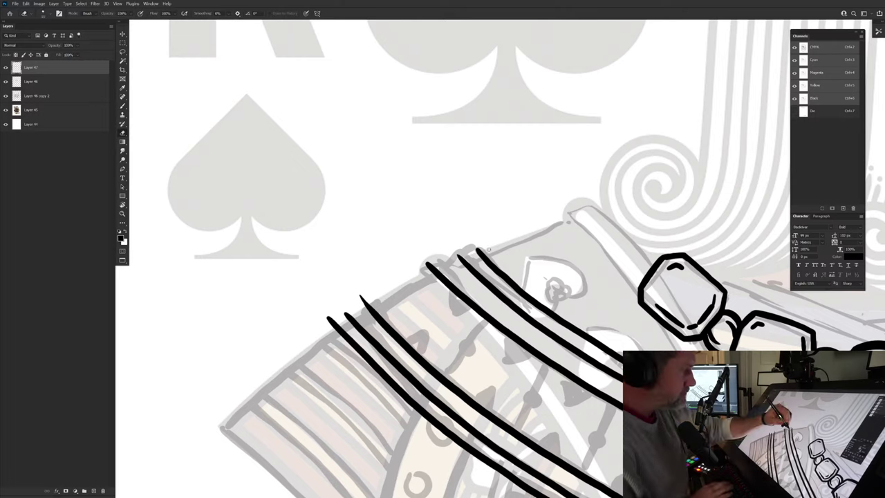
{"action": "mouse_move", "coordinate": [482, 250]}
{"action": "left_mouse_down"}
{"action": "mouse_move", "coordinate": [396, 285]}
{"action": "mouse_move", "coordinate": [322, 334]}
{"action": "left_mouse_up"}
{"action": "left_click_drag", "start_coordinate": [361, 298], "coordinate": [329, 319]}
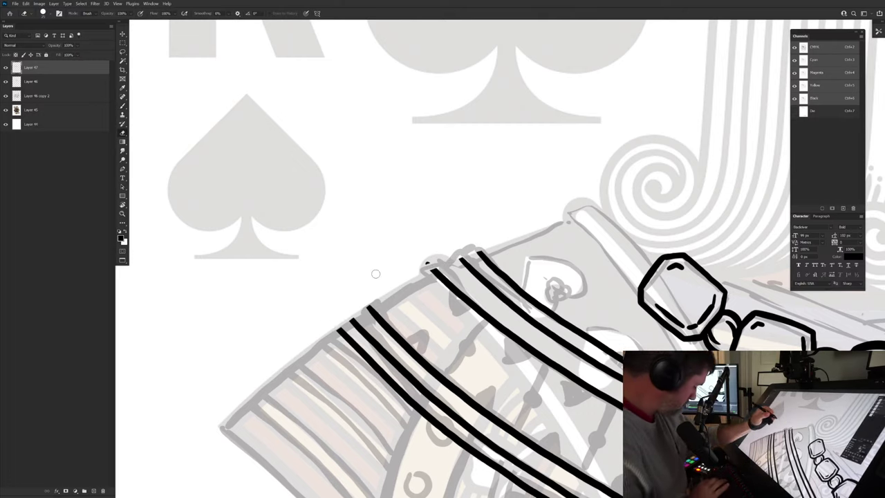
Step: Close both sash borders with rounded caps at the shoulder and ink the wavy fabric edge between them
{"action": "key", "text": "b"}
{"action": "mouse_move", "coordinate": [460, 258]}
{"action": "left_mouse_down"}
{"action": "mouse_move", "coordinate": [463, 249]}
{"action": "mouse_move", "coordinate": [484, 259]}
{"action": "mouse_move", "coordinate": [443, 256]}
{"action": "mouse_move", "coordinate": [428, 269]}
{"action": "mouse_move", "coordinate": [432, 258]}
{"action": "left_mouse_up"}
{"action": "key", "text": "e"}
{"action": "key", "text": "b"}
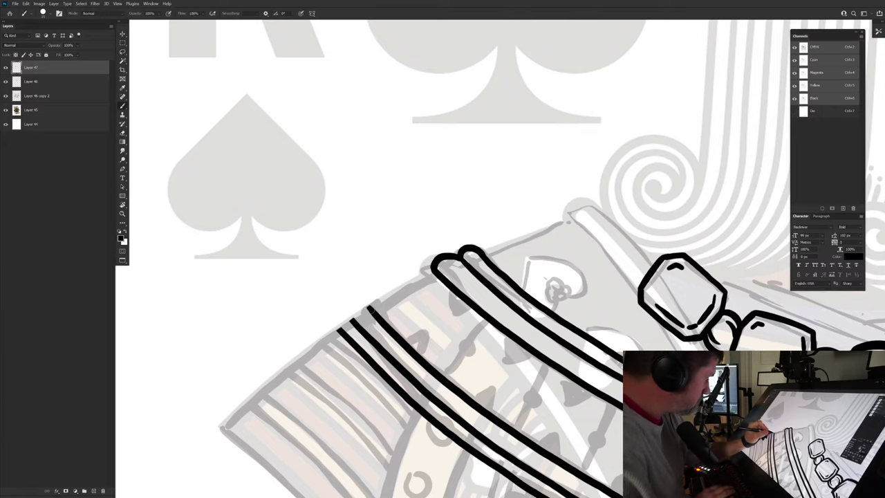
{"action": "mouse_move", "coordinate": [371, 307]}
{"action": "left_mouse_down"}
{"action": "mouse_move", "coordinate": [354, 306]}
{"action": "mouse_move", "coordinate": [339, 326]}
{"action": "mouse_move", "coordinate": [346, 336]}
{"action": "mouse_move", "coordinate": [318, 336]}
{"action": "left_mouse_up"}
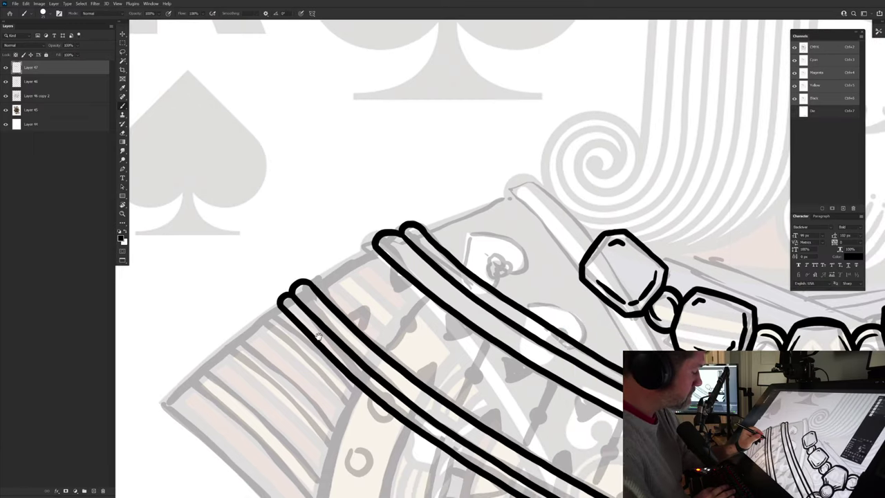
{"action": "left_click_drag", "start_coordinate": [359, 382], "coordinate": [383, 396]}
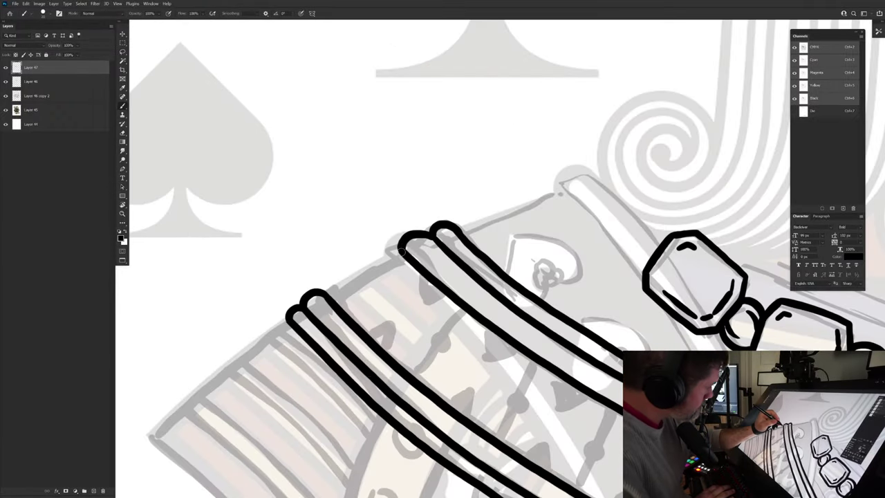
{"action": "left_click_drag", "start_coordinate": [385, 264], "coordinate": [361, 282]}
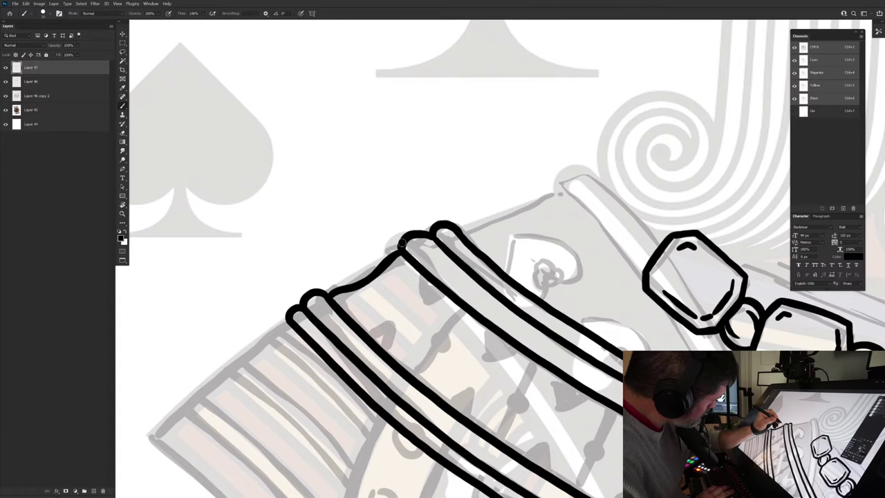
Step: Ink evenly spaced, slightly curved divider lines across the sash between its upper and lower borders
{"action": "left_click_drag", "start_coordinate": [469, 308], "coordinate": [414, 383]}
{"action": "left_click_drag", "start_coordinate": [420, 427], "coordinate": [299, 313]}
{"action": "left_click_drag", "start_coordinate": [415, 246], "coordinate": [375, 325]}
{"action": "left_click_drag", "start_coordinate": [490, 298], "coordinate": [451, 380]}
{"action": "mouse_move", "coordinate": [539, 370]}
{"action": "left_mouse_down"}
{"action": "mouse_move", "coordinate": [458, 329]}
{"action": "mouse_move", "coordinate": [390, 311]}
{"action": "left_mouse_up"}
{"action": "left_click_drag", "start_coordinate": [427, 278], "coordinate": [384, 370]}
{"action": "mouse_move", "coordinate": [496, 316]}
{"action": "left_mouse_down"}
{"action": "mouse_move", "coordinate": [470, 403]}
{"action": "mouse_move", "coordinate": [399, 399]}
{"action": "mouse_move", "coordinate": [323, 373]}
{"action": "left_mouse_up"}
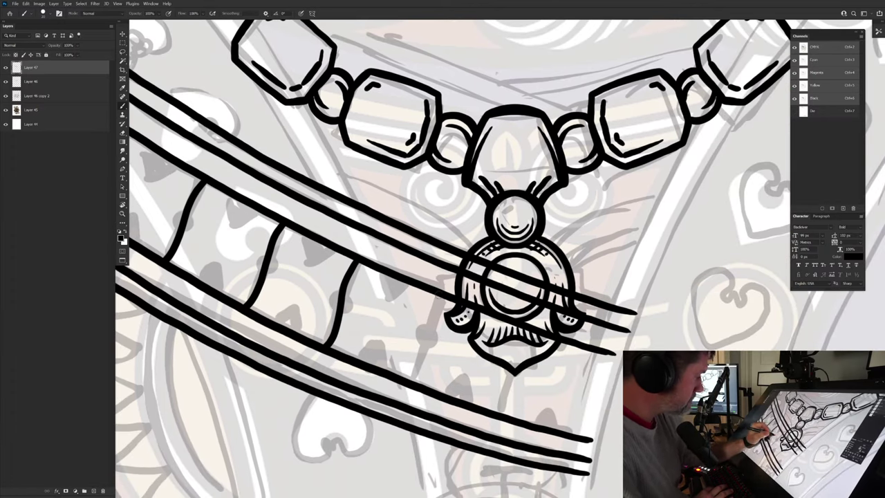
{"action": "left_click_drag", "start_coordinate": [442, 294], "coordinate": [411, 383]}
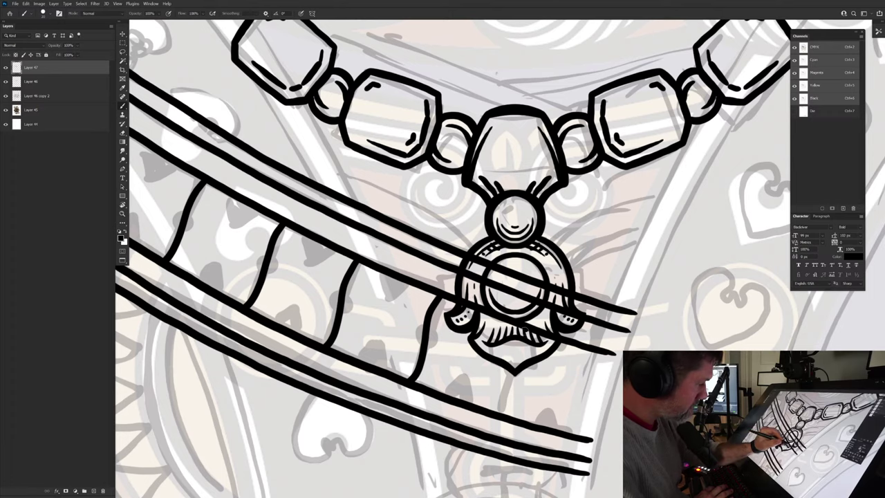
{"action": "left_click_drag", "start_coordinate": [527, 329], "coordinate": [498, 412]}
Step: Ink a solid black round dot at the middle of each divider line along the sash
{"action": "left_click_drag", "start_coordinate": [242, 332], "coordinate": [558, 477]}
{"action": "left_click_drag", "start_coordinate": [350, 253], "coordinate": [349, 263]}
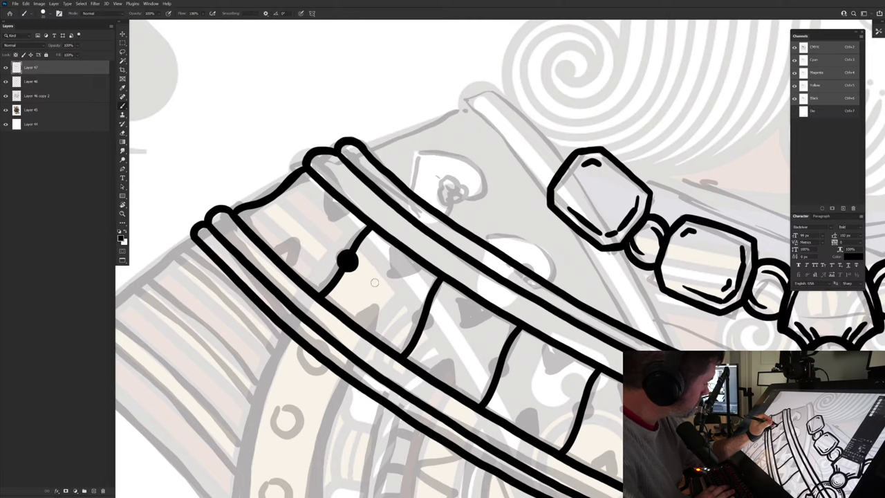
{"action": "left_click_drag", "start_coordinate": [423, 316], "coordinate": [418, 320]}
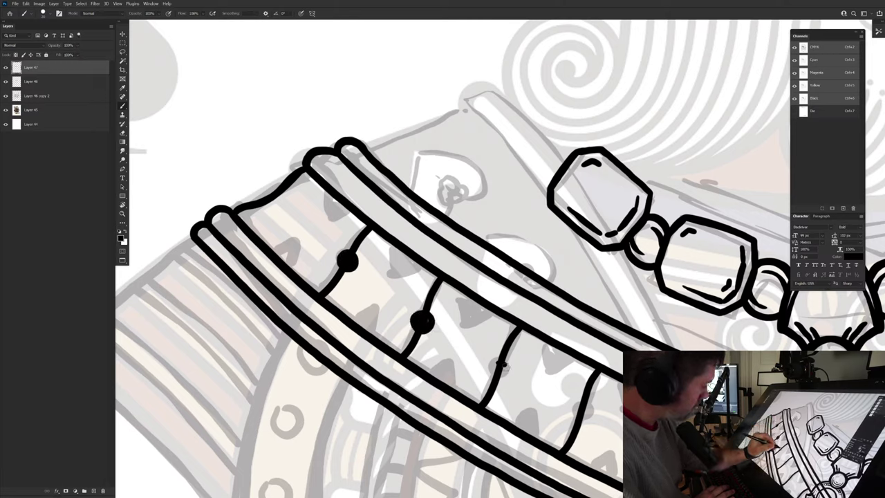
{"action": "left_click_drag", "start_coordinate": [502, 365], "coordinate": [499, 373]}
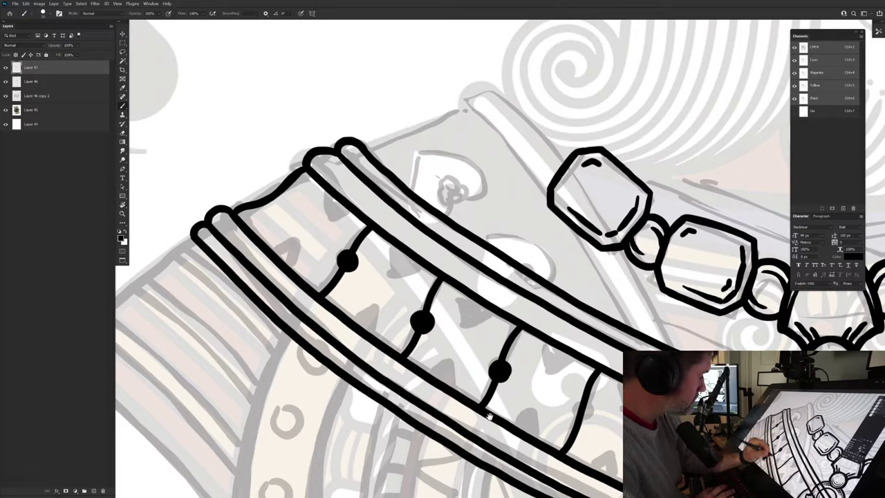
{"action": "left_click_drag", "start_coordinate": [489, 415], "coordinate": [333, 345]}
{"action": "left_click_drag", "start_coordinate": [431, 335], "coordinate": [427, 342]}
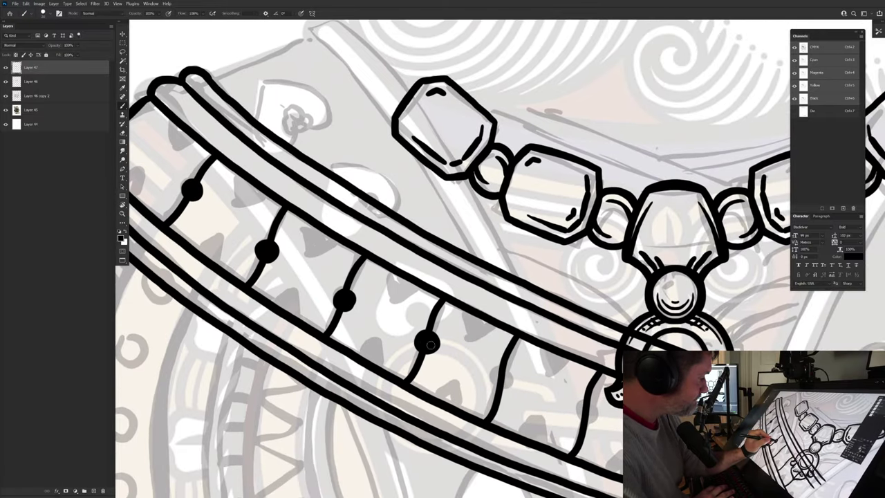
{"action": "left_click_drag", "start_coordinate": [503, 372], "coordinate": [500, 381]}
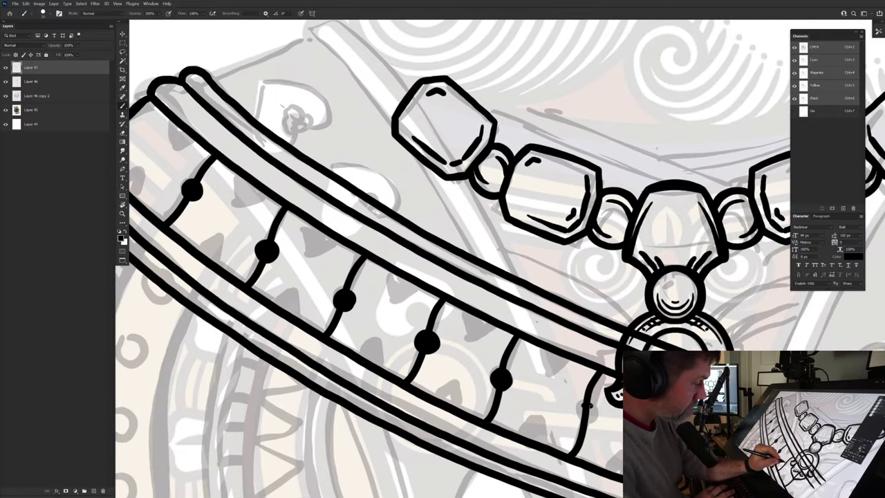
{"action": "mouse_move", "coordinate": [587, 407]}
{"action": "left_mouse_down"}
{"action": "mouse_move", "coordinate": [522, 409]}
{"action": "mouse_move", "coordinate": [415, 358]}
{"action": "left_mouse_up"}
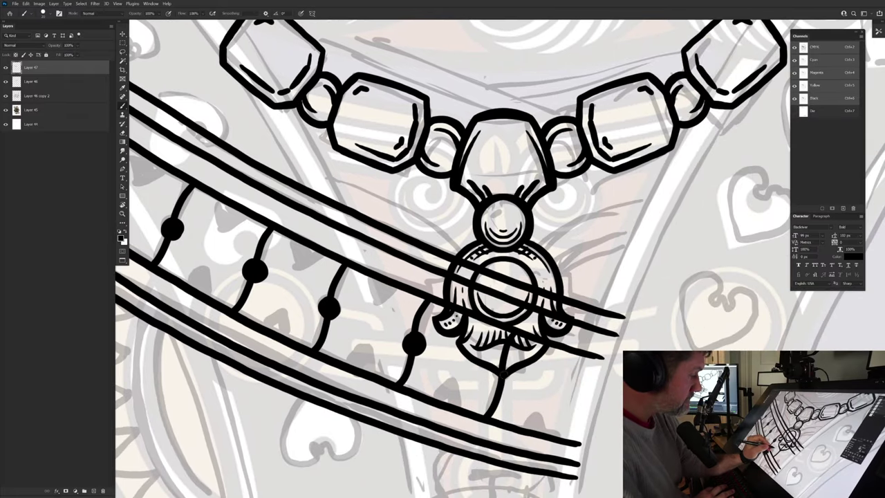
{"action": "left_click_drag", "start_coordinate": [509, 373], "coordinate": [499, 385]}
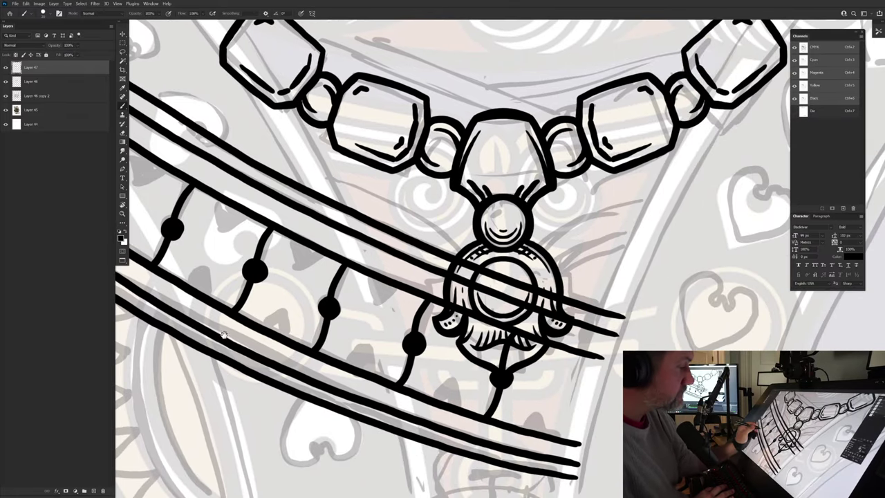
Step: On a new layer, draw thin guide lines midway between the sash's dividers and lower that layer's opacity
{"action": "left_click_drag", "start_coordinate": [224, 335], "coordinate": [536, 453]}
{"action": "mouse_move", "coordinate": [420, 374]}
{"action": "left_mouse_down"}
{"action": "mouse_move", "coordinate": [422, 422]}
{"action": "mouse_move", "coordinate": [462, 458]}
{"action": "left_mouse_up"}
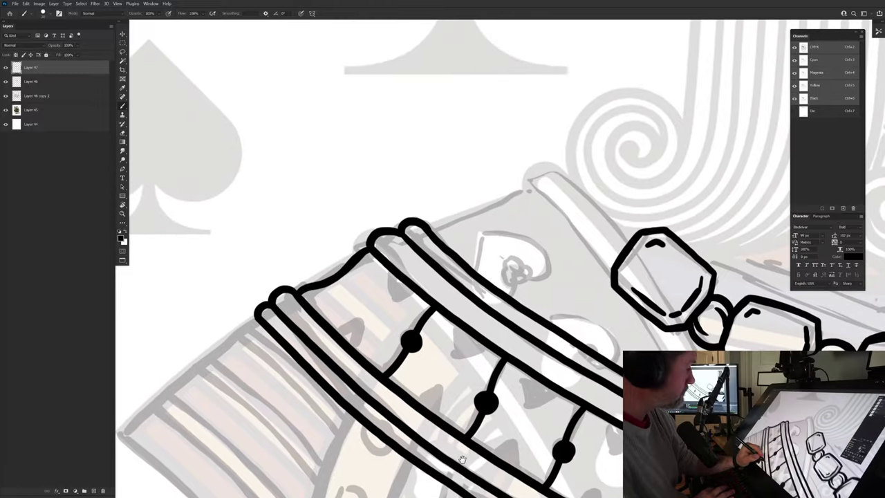
{"action": "left_click", "coordinate": [94, 491]}
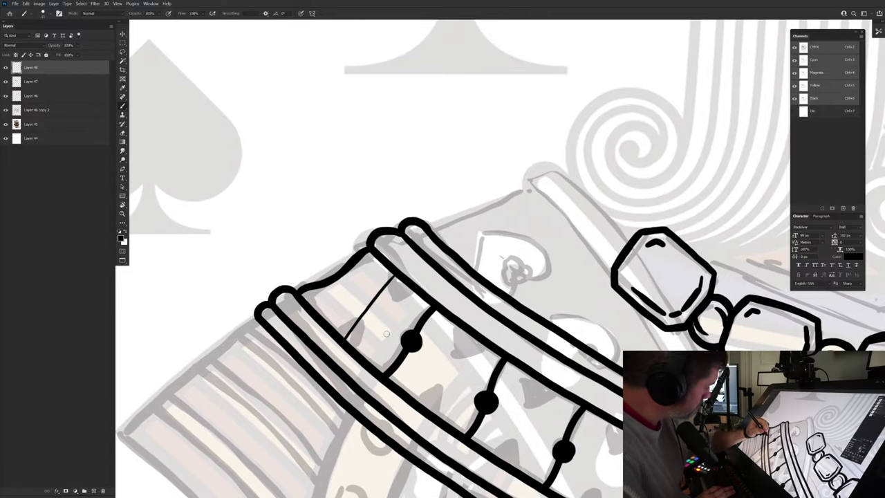
{"action": "left_click_drag", "start_coordinate": [472, 337], "coordinate": [435, 399]}
{"action": "left_click_drag", "start_coordinate": [545, 379], "coordinate": [508, 461]}
{"action": "mouse_move", "coordinate": [621, 425]}
{"action": "left_mouse_down"}
{"action": "mouse_move", "coordinate": [452, 291]}
{"action": "mouse_move", "coordinate": [412, 378]}
{"action": "left_mouse_up"}
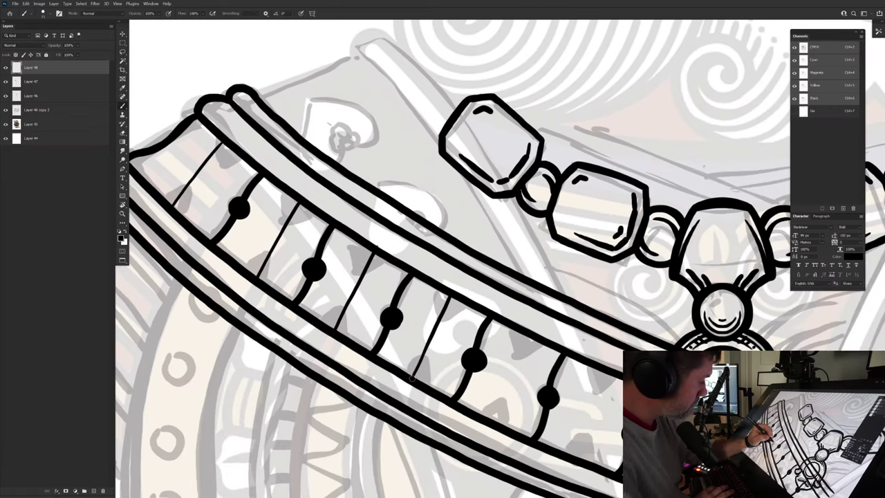
{"action": "left_click_drag", "start_coordinate": [530, 339], "coordinate": [498, 420]}
{"action": "mouse_move", "coordinate": [595, 373]}
{"action": "left_mouse_down"}
{"action": "mouse_move", "coordinate": [474, 313]}
{"action": "mouse_move", "coordinate": [454, 398]}
{"action": "left_mouse_up"}
{"action": "left_click_drag", "start_coordinate": [568, 346], "coordinate": [538, 430]}
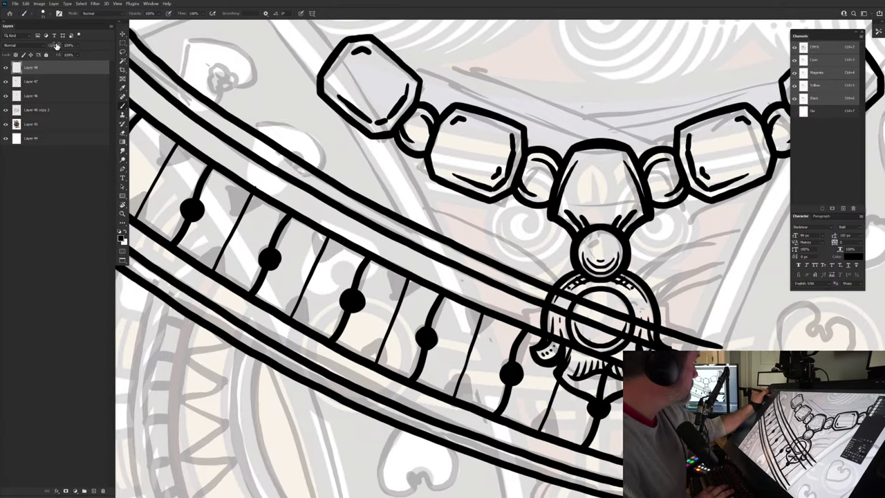
{"action": "left_click_drag", "start_coordinate": [54, 45], "coordinate": [34, 43]}
Step: On another new layer, ink facing pairs of solid black triangles centred on the guide lines in the sash panels nearest the shoulder
{"action": "left_click", "coordinate": [94, 491]}
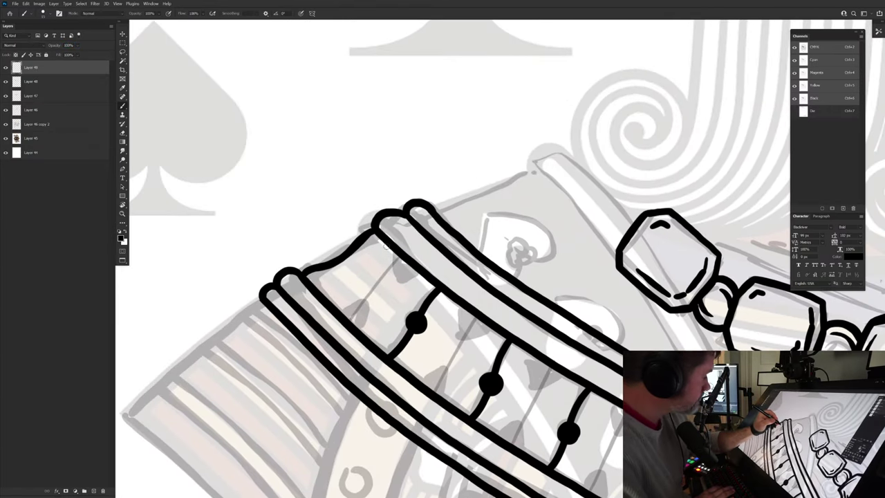
{"action": "mouse_move", "coordinate": [411, 269]}
{"action": "left_mouse_down"}
{"action": "mouse_move", "coordinate": [385, 279]}
{"action": "mouse_move", "coordinate": [390, 264]}
{"action": "mouse_move", "coordinate": [395, 270]}
{"action": "left_mouse_up"}
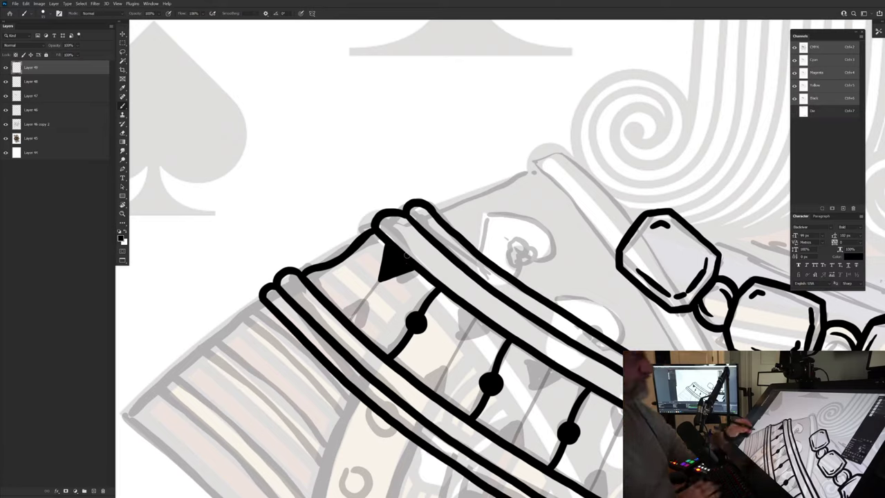
{"action": "mouse_move", "coordinate": [368, 294]}
{"action": "left_mouse_down"}
{"action": "mouse_move", "coordinate": [363, 332]}
{"action": "mouse_move", "coordinate": [371, 292]}
{"action": "mouse_move", "coordinate": [344, 318]}
{"action": "left_mouse_up"}
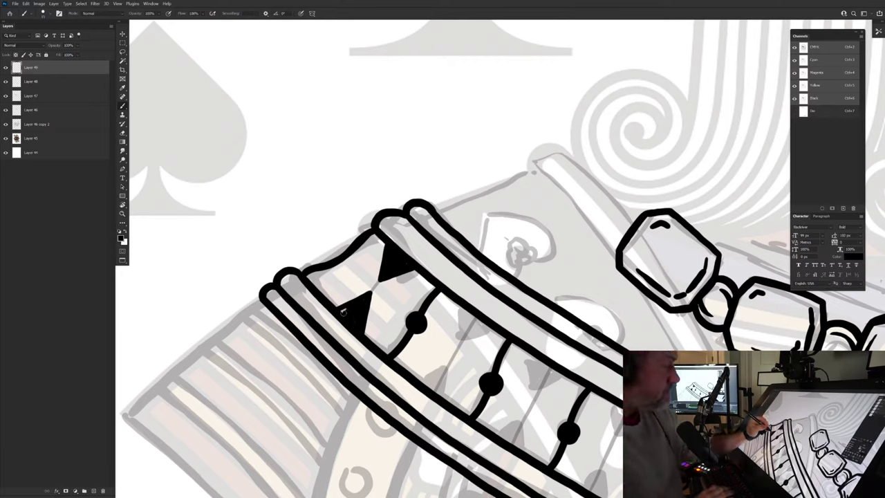
{"action": "mouse_move", "coordinate": [459, 303]}
{"action": "left_mouse_down"}
{"action": "mouse_move", "coordinate": [462, 348]}
{"action": "mouse_move", "coordinate": [486, 331]}
{"action": "mouse_move", "coordinate": [467, 339]}
{"action": "mouse_move", "coordinate": [464, 311]}
{"action": "mouse_move", "coordinate": [479, 325]}
{"action": "left_mouse_up"}
{"action": "mouse_move", "coordinate": [450, 359]}
{"action": "left_mouse_down"}
{"action": "mouse_move", "coordinate": [452, 396]}
{"action": "mouse_move", "coordinate": [439, 365]}
{"action": "mouse_move", "coordinate": [424, 378]}
{"action": "mouse_move", "coordinate": [441, 398]}
{"action": "left_mouse_up"}
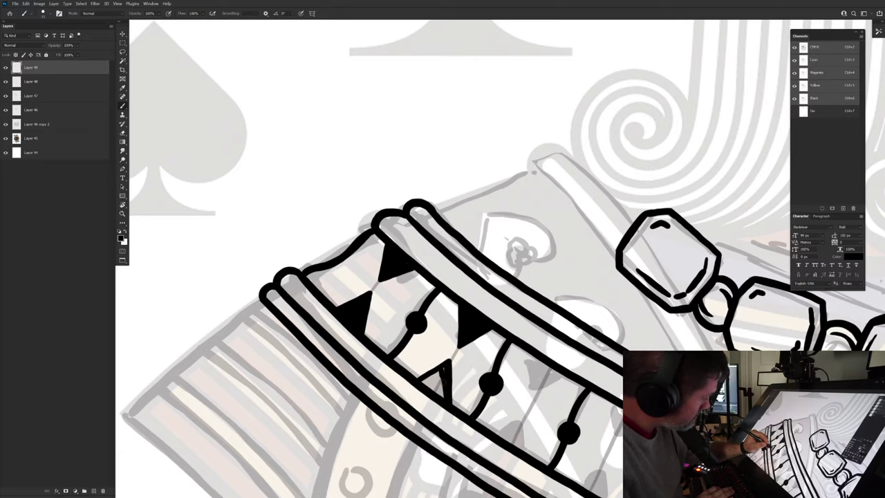
{"action": "mouse_move", "coordinate": [524, 371]}
{"action": "left_mouse_down"}
{"action": "mouse_move", "coordinate": [392, 320]}
{"action": "mouse_move", "coordinate": [418, 340]}
{"action": "mouse_move", "coordinate": [435, 324]}
{"action": "mouse_move", "coordinate": [404, 302]}
{"action": "mouse_move", "coordinate": [423, 322]}
{"action": "left_mouse_up"}
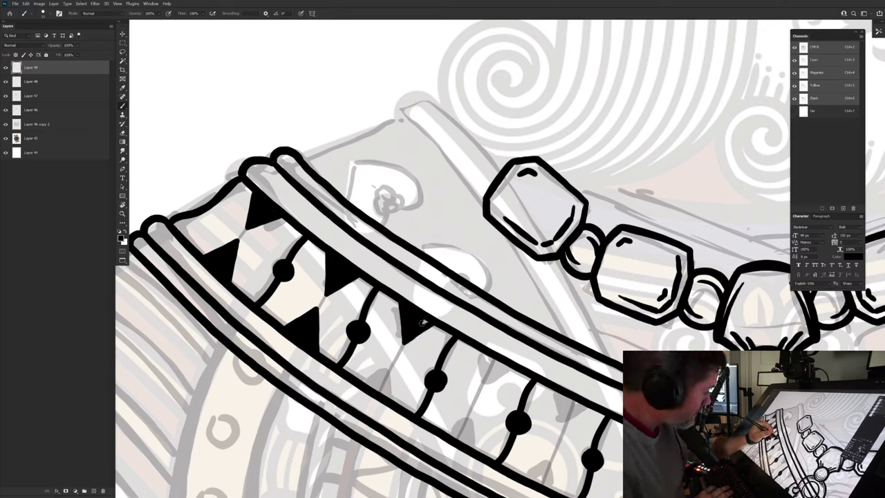
{"action": "left_click_drag", "start_coordinate": [392, 361], "coordinate": [395, 408]}
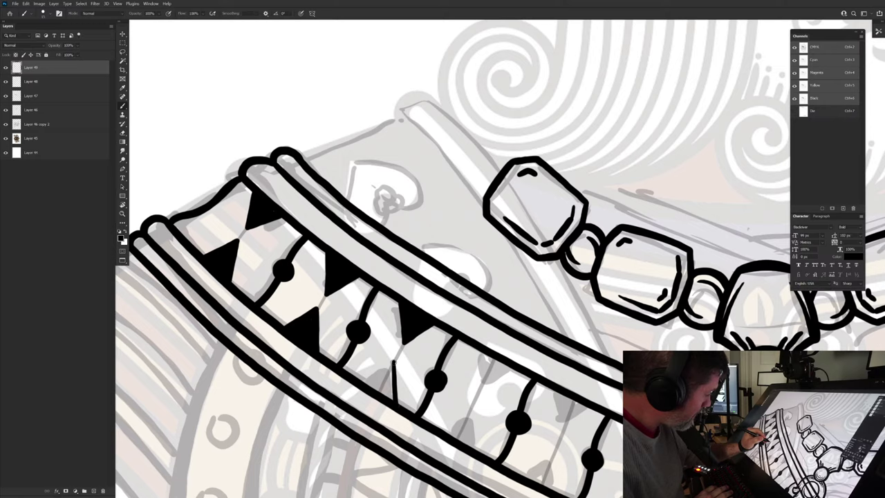
{"action": "mouse_move", "coordinate": [391, 363]}
{"action": "left_mouse_down"}
{"action": "mouse_move", "coordinate": [364, 385]}
{"action": "mouse_move", "coordinate": [392, 399]}
{"action": "mouse_move", "coordinate": [385, 393]}
{"action": "left_mouse_up"}
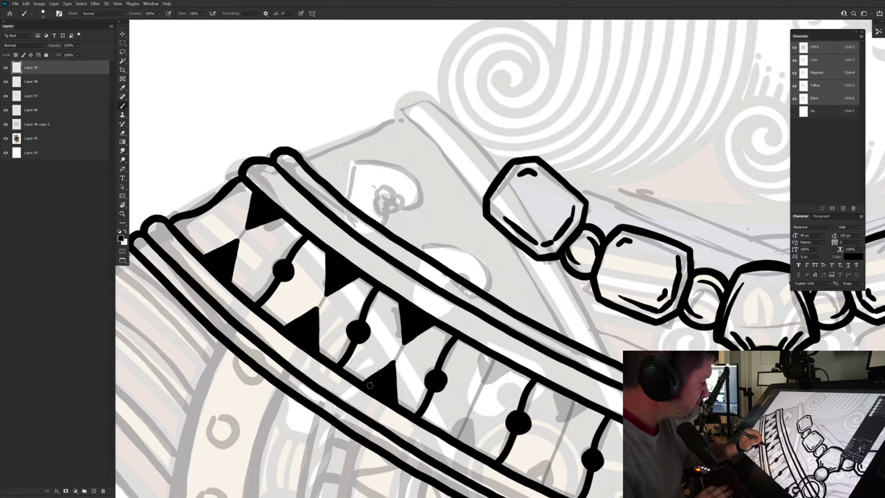
{"action": "mouse_move", "coordinate": [477, 349]}
{"action": "left_mouse_down"}
{"action": "mouse_move", "coordinate": [483, 386]}
{"action": "mouse_move", "coordinate": [492, 382]}
{"action": "mouse_move", "coordinate": [480, 388]}
{"action": "mouse_move", "coordinate": [495, 360]}
{"action": "left_mouse_up"}
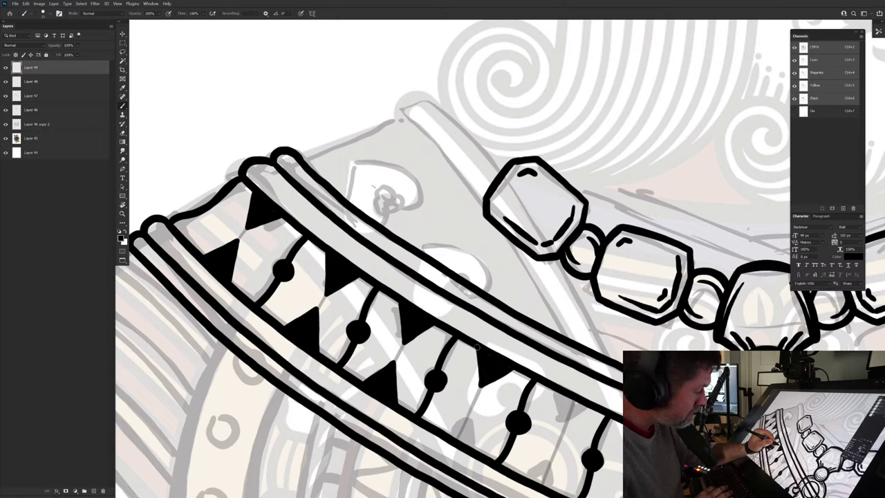
{"action": "left_click_drag", "start_coordinate": [474, 405], "coordinate": [472, 444]}
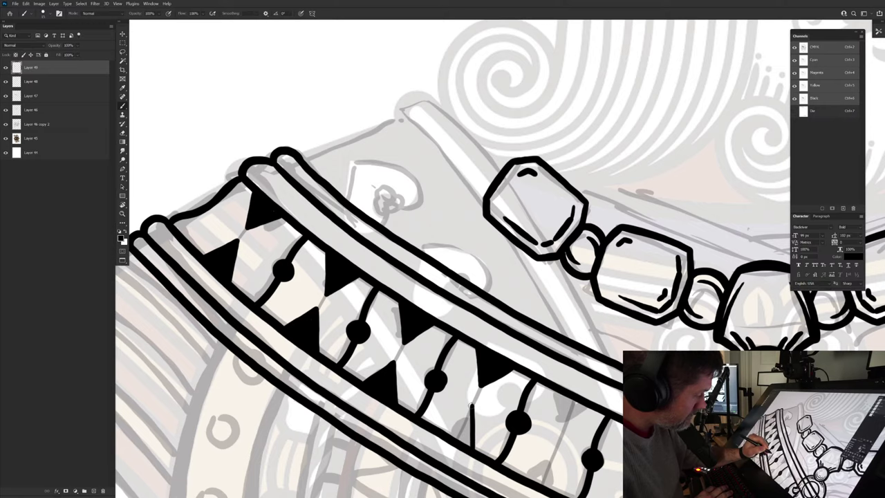
{"action": "left_click_drag", "start_coordinate": [468, 410], "coordinate": [471, 445]}
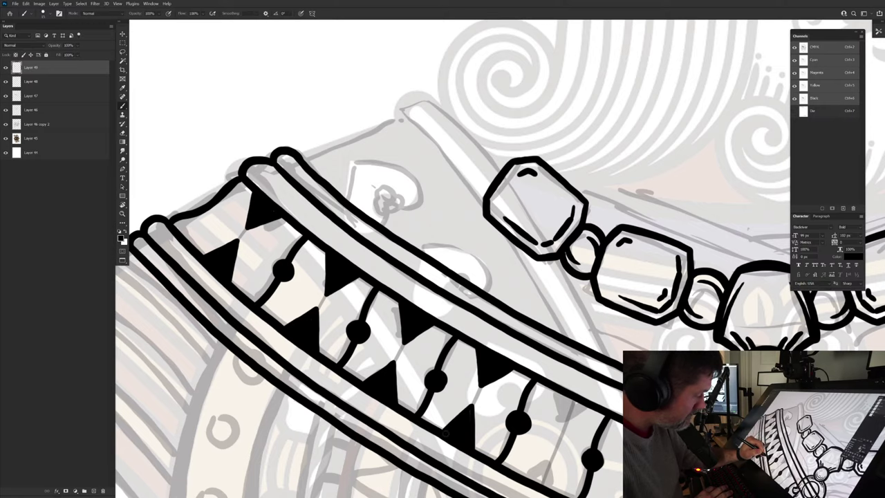
Step: Continue the facing solid black triangles through the remaining sash panels to the chest end, cleaning up stray edges
{"action": "left_click_drag", "start_coordinate": [466, 415], "coordinate": [321, 349]}
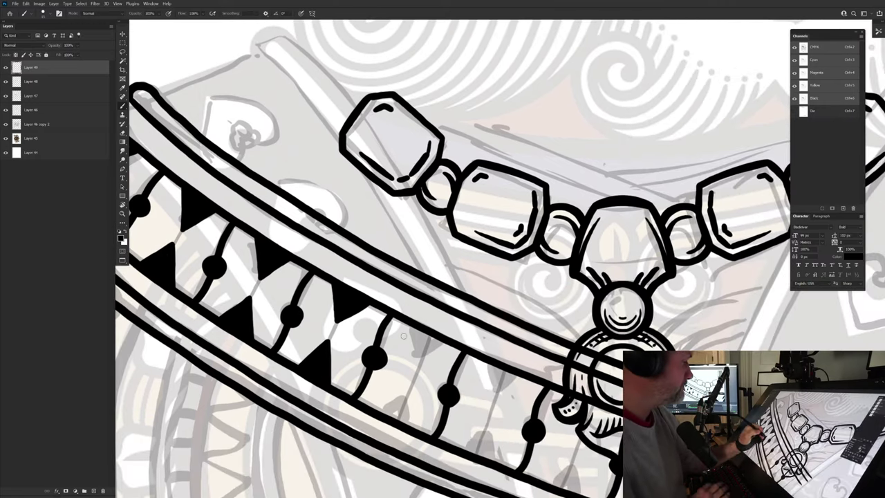
{"action": "left_click_drag", "start_coordinate": [429, 342], "coordinate": [422, 362]}
{"action": "mouse_move", "coordinate": [414, 326]}
{"action": "left_mouse_down"}
{"action": "mouse_move", "coordinate": [418, 368]}
{"action": "mouse_move", "coordinate": [424, 352]}
{"action": "left_mouse_up"}
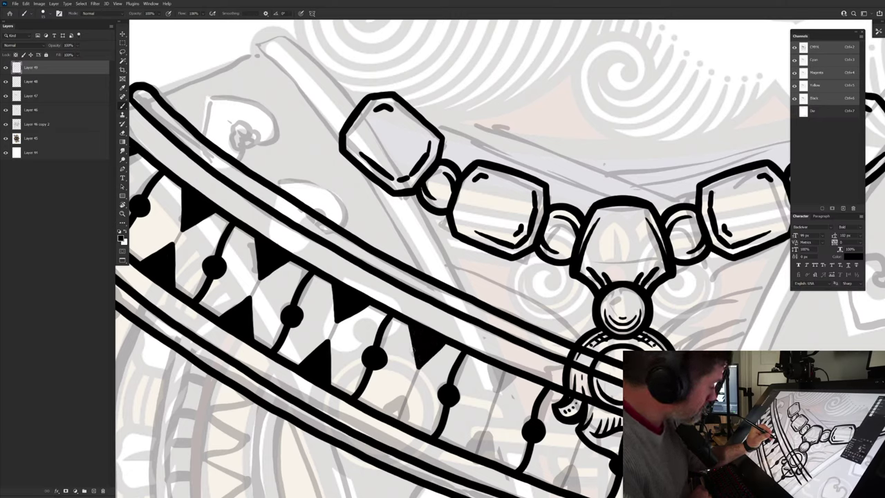
{"action": "mouse_move", "coordinate": [410, 389]}
{"action": "left_mouse_down"}
{"action": "mouse_move", "coordinate": [412, 426]}
{"action": "mouse_move", "coordinate": [392, 410]}
{"action": "mouse_move", "coordinate": [401, 411]}
{"action": "left_mouse_up"}
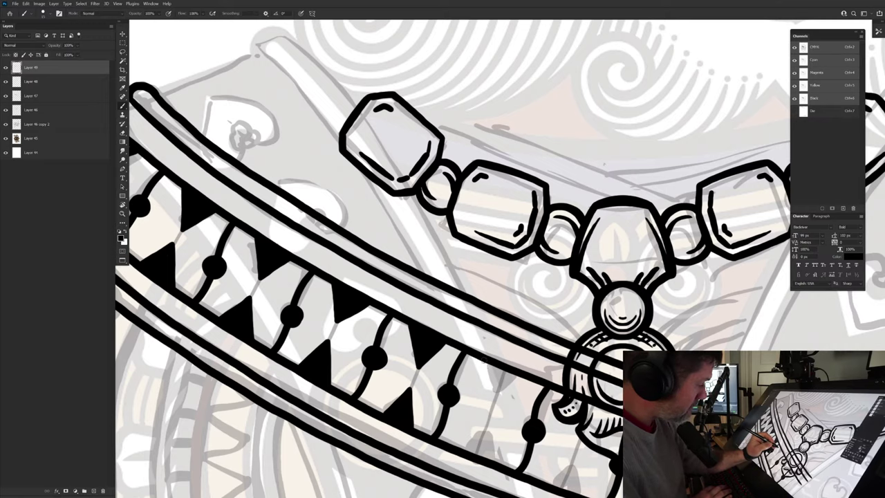
{"action": "mouse_move", "coordinate": [483, 358]}
{"action": "left_mouse_down"}
{"action": "mouse_move", "coordinate": [495, 398]}
{"action": "mouse_move", "coordinate": [499, 386]}
{"action": "left_mouse_up"}
{"action": "mouse_move", "coordinate": [484, 424]}
{"action": "left_mouse_down"}
{"action": "mouse_move", "coordinate": [496, 462]}
{"action": "mouse_move", "coordinate": [459, 449]}
{"action": "mouse_move", "coordinate": [488, 459]}
{"action": "mouse_move", "coordinate": [476, 458]}
{"action": "left_mouse_up"}
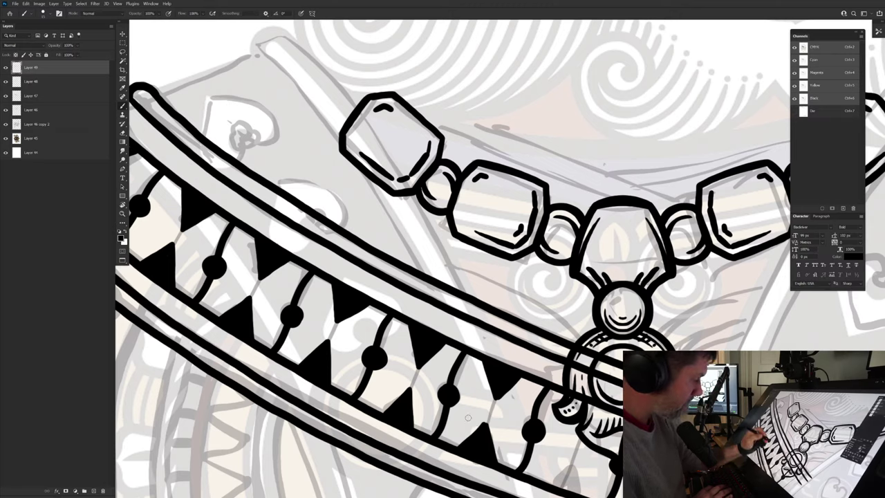
{"action": "key", "text": "e"}
{"action": "left_click_drag", "start_coordinate": [409, 439], "coordinate": [250, 354]}
{"action": "key", "text": "b"}
{"action": "mouse_move", "coordinate": [414, 374]}
{"action": "left_mouse_down"}
{"action": "mouse_move", "coordinate": [419, 415]}
{"action": "mouse_move", "coordinate": [381, 400]}
{"action": "mouse_move", "coordinate": [412, 409]}
{"action": "mouse_move", "coordinate": [406, 400]}
{"action": "left_mouse_up"}
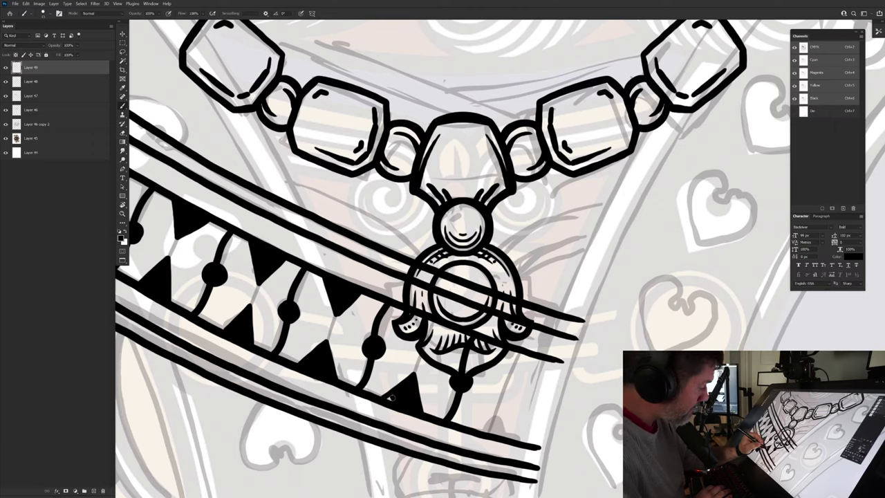
{"action": "mouse_move", "coordinate": [501, 400]}
{"action": "left_mouse_down"}
{"action": "mouse_move", "coordinate": [514, 439]}
{"action": "mouse_move", "coordinate": [474, 432]}
{"action": "mouse_move", "coordinate": [506, 436]}
{"action": "mouse_move", "coordinate": [486, 433]}
{"action": "left_mouse_up"}
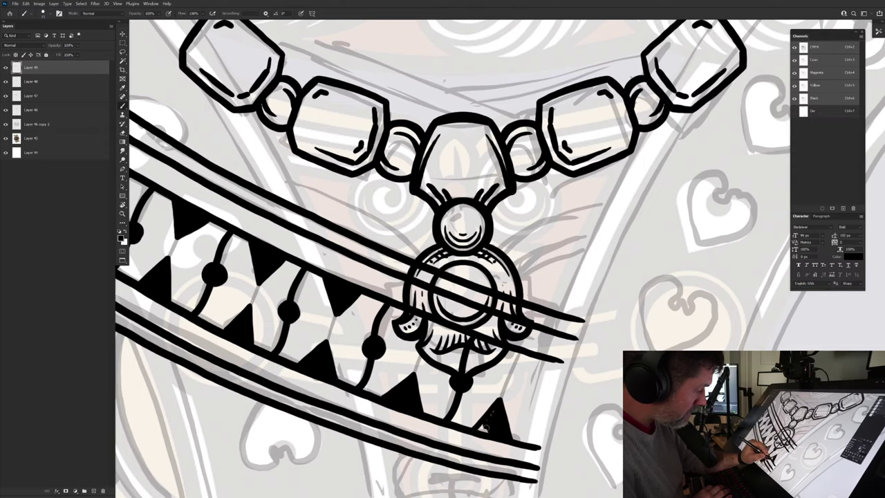
{"action": "mouse_move", "coordinate": [537, 359]}
{"action": "left_mouse_down"}
{"action": "mouse_move", "coordinate": [506, 381]}
{"action": "mouse_move", "coordinate": [511, 374]}
{"action": "left_mouse_up"}
{"action": "mouse_move", "coordinate": [527, 357]}
{"action": "left_mouse_down"}
{"action": "mouse_move", "coordinate": [507, 371]}
{"action": "mouse_move", "coordinate": [525, 355]}
{"action": "left_mouse_up"}
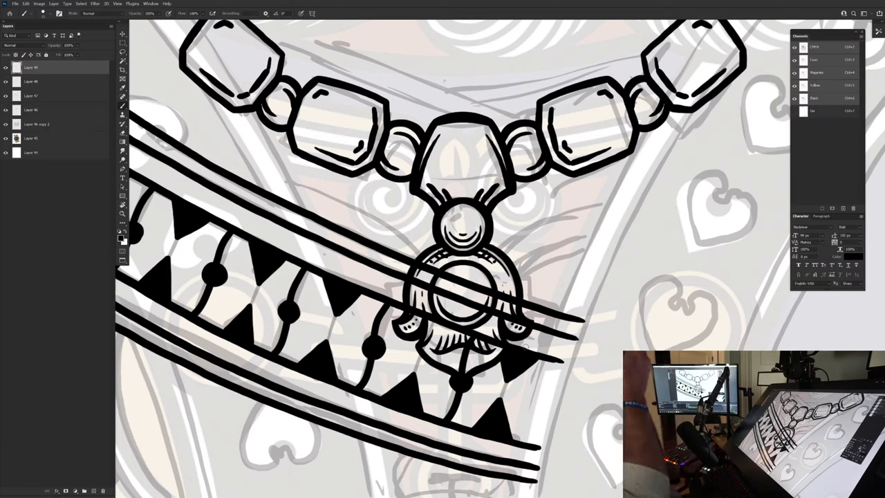
Step: Delete the layer holding the thin guide lines and fit the whole drawing in view
{"action": "key", "text": "v"}
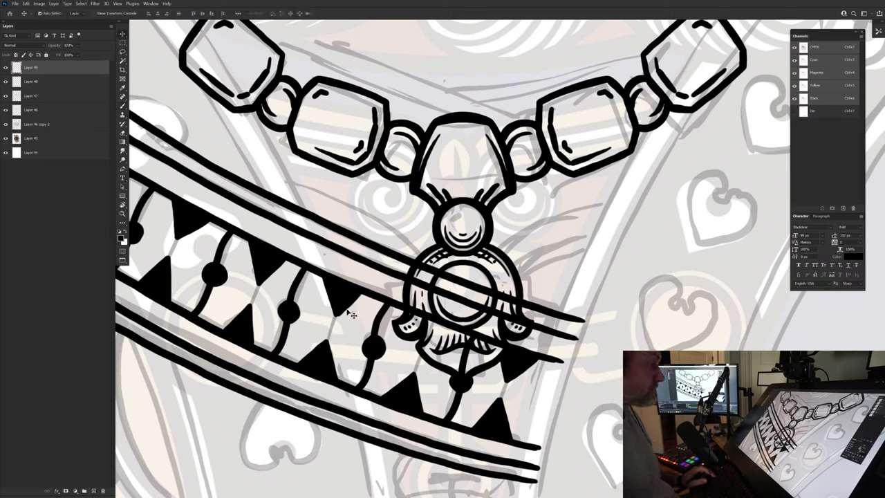
{"action": "key", "text": "Delete"}
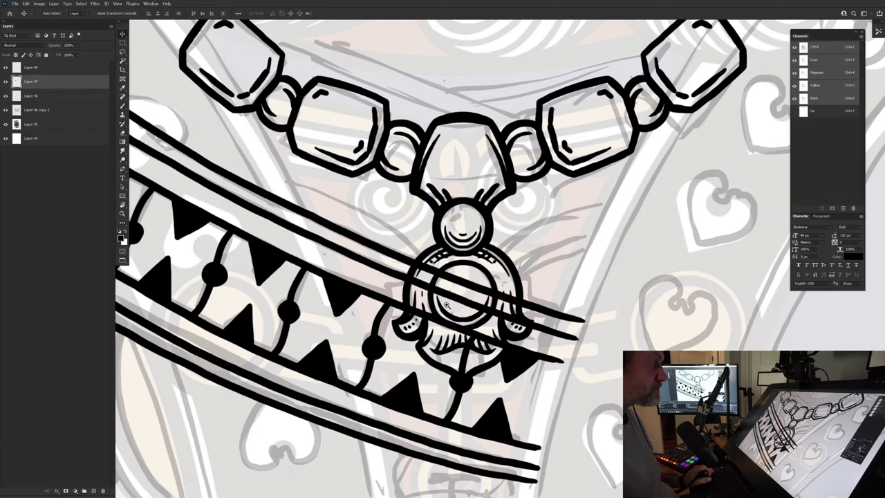
{"action": "key", "text": "ctrl+0"}
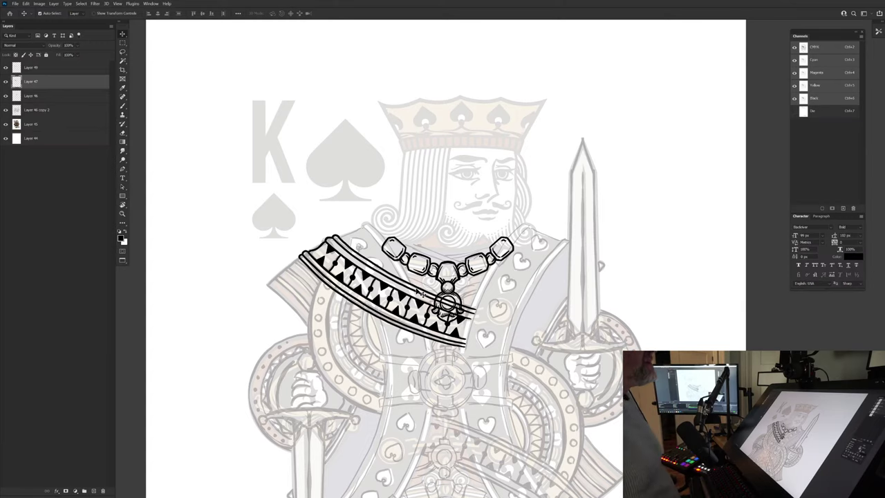
Step: Erase the sash lines on Layer 47 where they cross the necklace pendant, so the pendant sits in front
{"action": "key", "text": "b"}
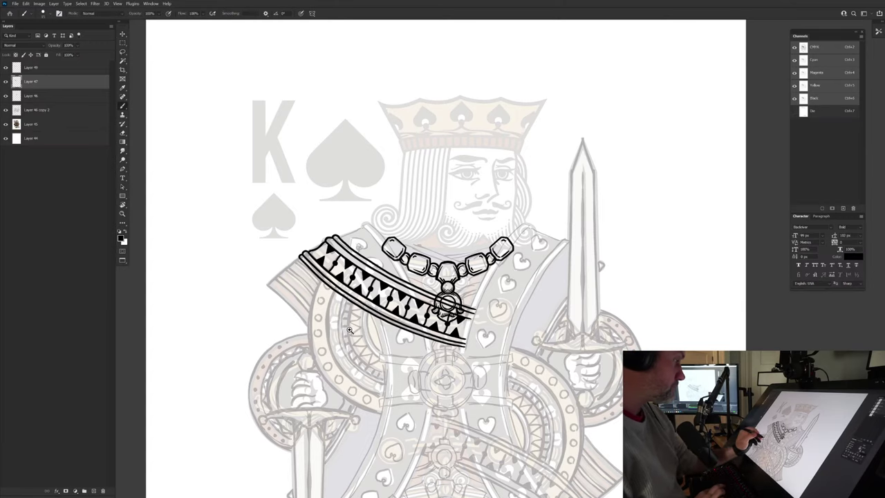
{"action": "scroll", "coordinate": [372, 287], "scroll_direction": "up", "scroll_amount": 1}
{"action": "scroll", "coordinate": [372, 286], "scroll_direction": "up", "scroll_amount": 2}
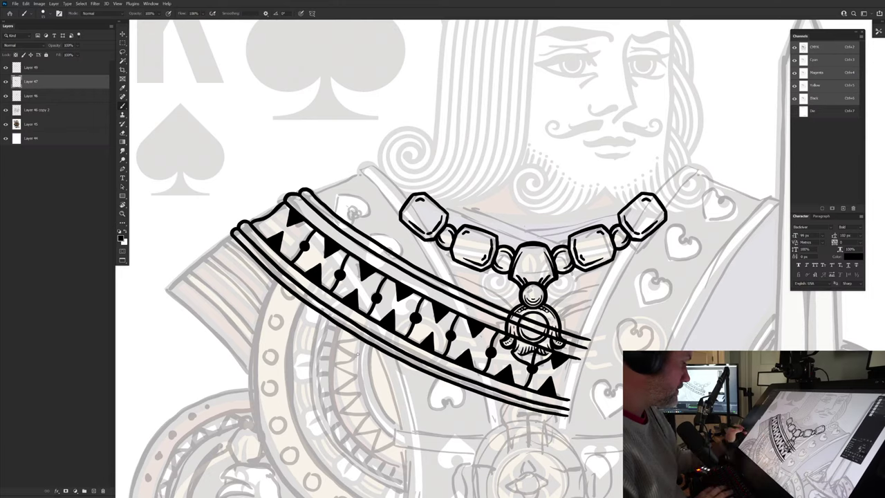
{"action": "left_click_drag", "start_coordinate": [392, 412], "coordinate": [323, 394]}
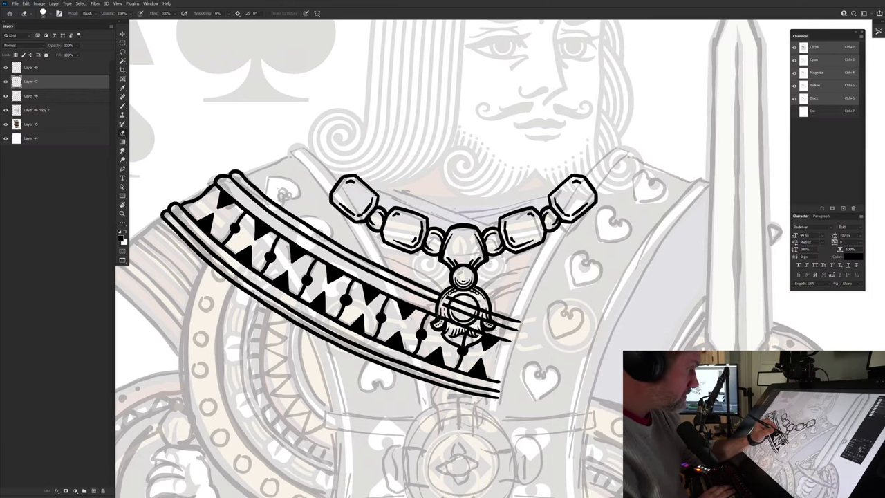
{"action": "mouse_move", "coordinate": [453, 296]}
{"action": "left_mouse_down"}
{"action": "mouse_move", "coordinate": [462, 314]}
{"action": "mouse_move", "coordinate": [490, 321]}
{"action": "mouse_move", "coordinate": [478, 319]}
{"action": "mouse_move", "coordinate": [475, 332]}
{"action": "left_mouse_up"}
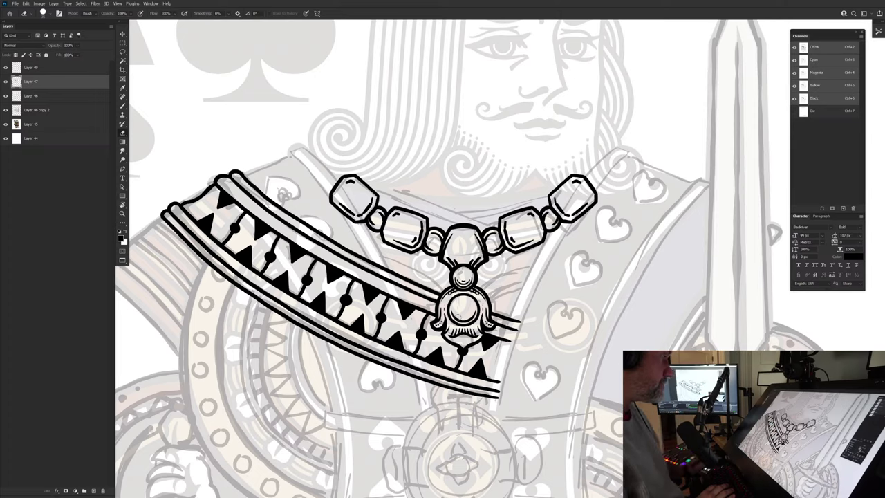
Step: Merge the sash line and triangle layers down into Layer 46 with the necklace, checking the merged ink by toggling its visibility
{"action": "key", "text": "ctrl+e"}
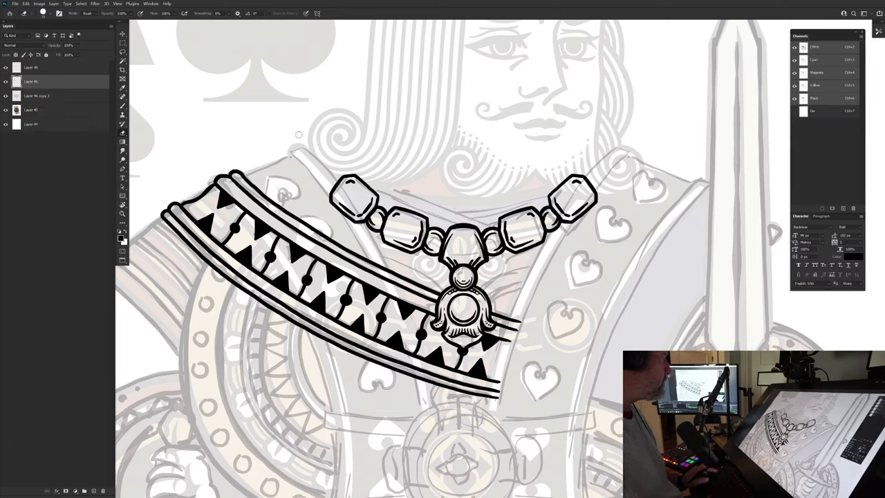
{"action": "left_click", "coordinate": [6, 81]}
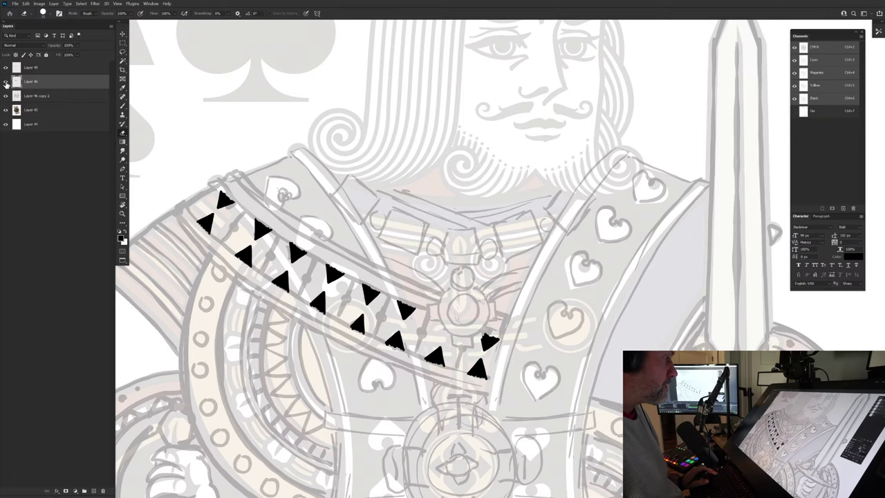
{"action": "left_click", "coordinate": [6, 82]}
{"action": "left_click", "coordinate": [30, 69]}
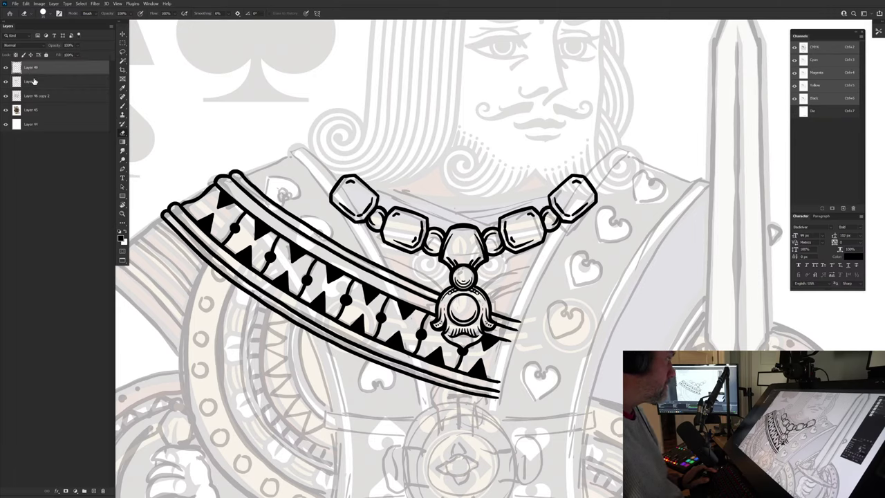
{"action": "key", "text": "ctrl+e"}
{"action": "left_click", "coordinate": [6, 69]}
{"action": "left_click", "coordinate": [6, 69]}
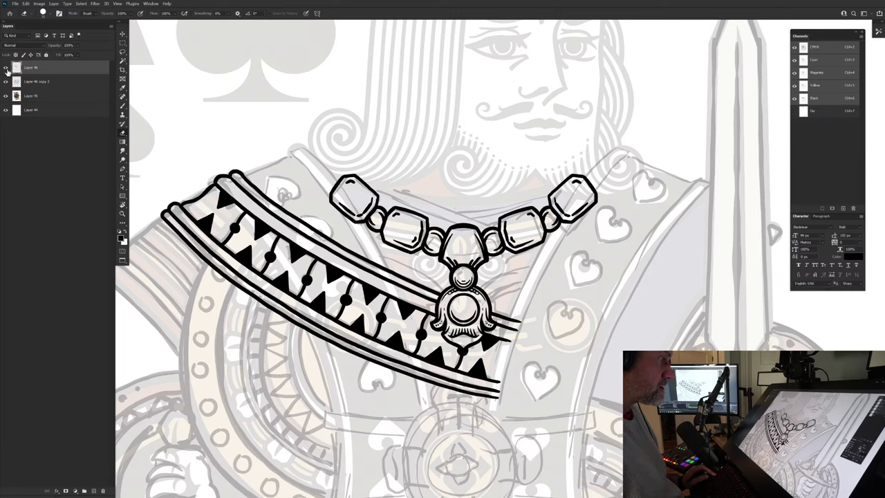
Step: Add a new layer above the merged ink and set the brush to Dual Axis symmetry centred on the belt medallion
{"action": "key", "text": "b"}
{"action": "left_click_drag", "start_coordinate": [415, 312], "coordinate": [467, 255]}
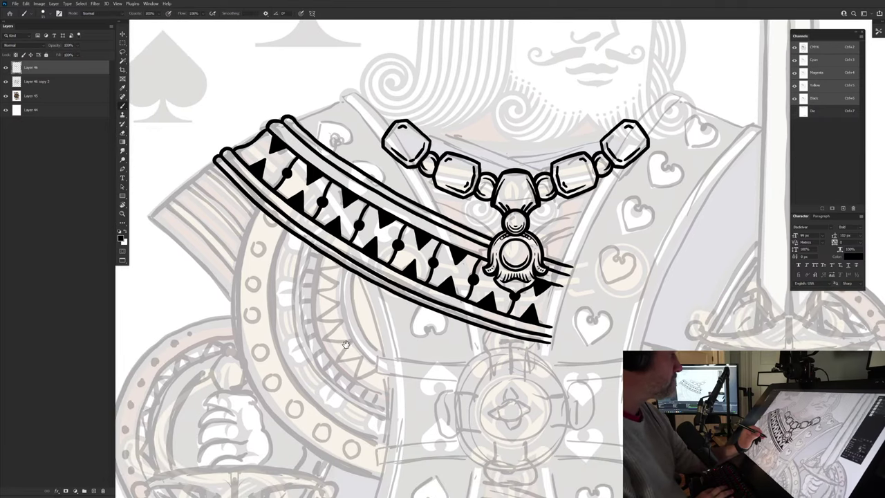
{"action": "left_click", "coordinate": [93, 491]}
{"action": "left_click", "coordinate": [312, 13]}
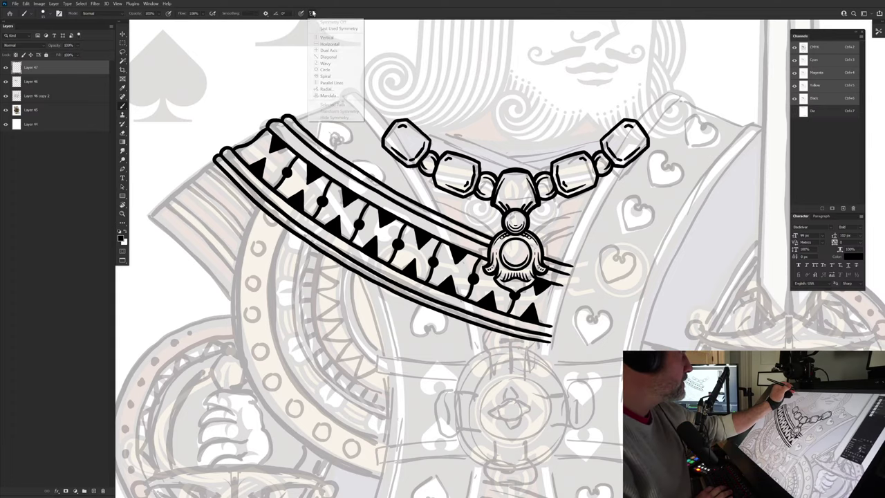
{"action": "left_click", "coordinate": [333, 50]}
{"action": "key", "text": "Return"}
{"action": "mouse_move", "coordinate": [500, 433]}
{"action": "left_mouse_down"}
{"action": "mouse_move", "coordinate": [387, 379]}
{"action": "mouse_move", "coordinate": [427, 385]}
{"action": "left_mouse_up"}
{"action": "scroll", "coordinate": [427, 385], "scroll_direction": "up", "scroll_amount": 2}
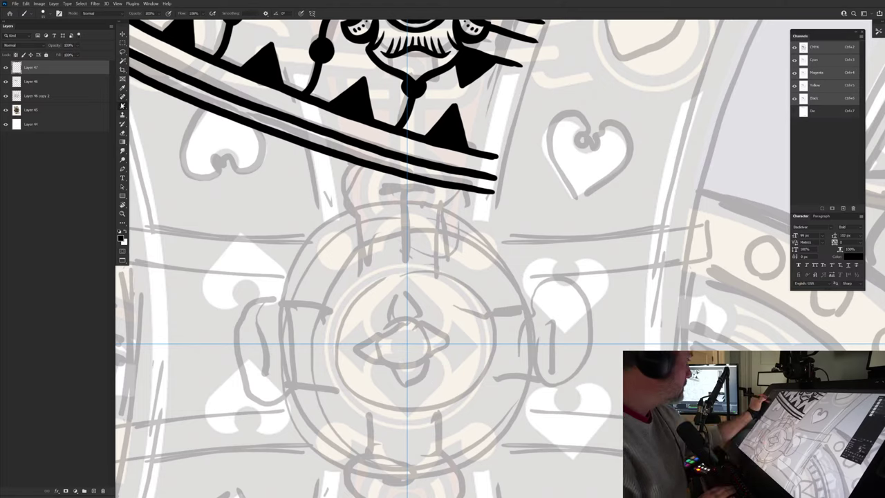
Step: Ink a small circle at the medallion's centre with four pointed petals around it along the symmetry axes
{"action": "mouse_move", "coordinate": [408, 318]}
{"action": "left_mouse_down"}
{"action": "mouse_move", "coordinate": [431, 343]}
{"action": "mouse_move", "coordinate": [383, 343]}
{"action": "mouse_move", "coordinate": [422, 367]}
{"action": "mouse_move", "coordinate": [408, 369]}
{"action": "left_mouse_up"}
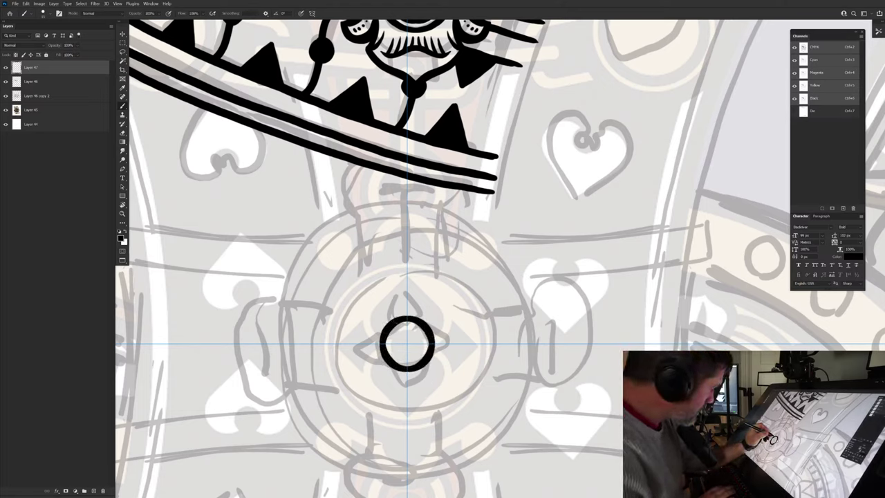
{"action": "mouse_move", "coordinate": [408, 287]}
{"action": "left_mouse_down"}
{"action": "mouse_move", "coordinate": [426, 320]}
{"action": "mouse_move", "coordinate": [413, 292]}
{"action": "left_mouse_up"}
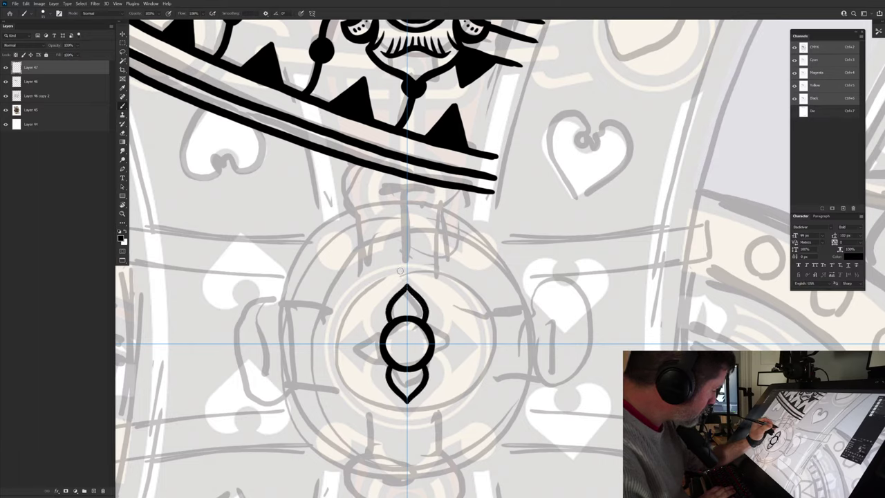
{"action": "mouse_move", "coordinate": [419, 323]}
{"action": "left_mouse_down"}
{"action": "mouse_move", "coordinate": [455, 333]}
{"action": "mouse_move", "coordinate": [459, 349]}
{"action": "left_mouse_up"}
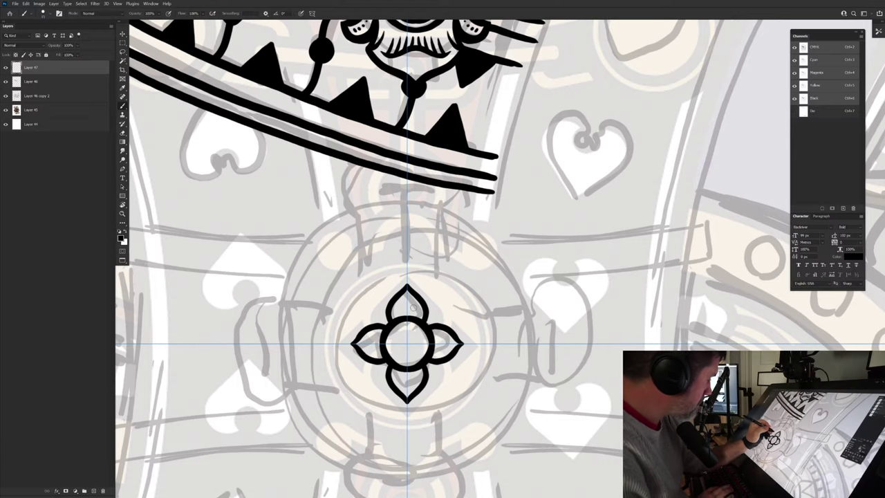
Step: Add solid black centres and short shading lines to the four petals, and ink a thin ring inside the central circle
{"action": "mouse_move", "coordinate": [385, 306]}
{"action": "left_mouse_down"}
{"action": "mouse_move", "coordinate": [429, 308]}
{"action": "mouse_move", "coordinate": [422, 321]}
{"action": "mouse_move", "coordinate": [427, 309]}
{"action": "mouse_move", "coordinate": [450, 324]}
{"action": "mouse_move", "coordinate": [449, 339]}
{"action": "left_mouse_up"}
{"action": "left_click_drag", "start_coordinate": [477, 365], "coordinate": [491, 377]}
{"action": "left_click_drag", "start_coordinate": [480, 358], "coordinate": [500, 363]}
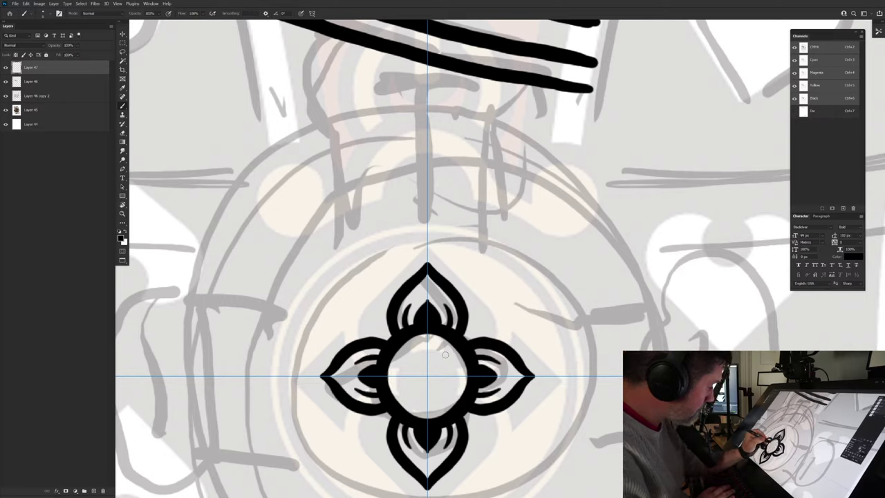
{"action": "mouse_move", "coordinate": [458, 378]}
{"action": "left_mouse_down"}
{"action": "mouse_move", "coordinate": [452, 397]}
{"action": "mouse_move", "coordinate": [434, 409]}
{"action": "mouse_move", "coordinate": [451, 377]}
{"action": "mouse_move", "coordinate": [436, 400]}
{"action": "left_mouse_up"}
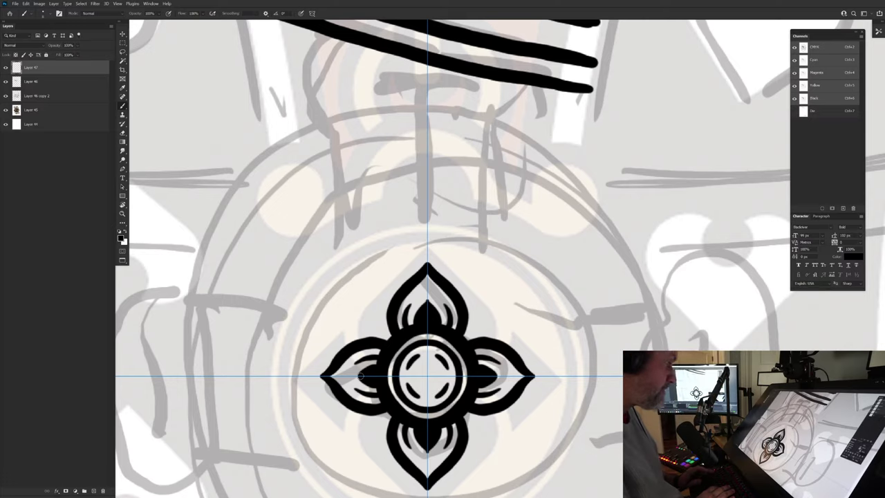
{"action": "key", "text": "ctrl+z"}
{"action": "key", "text": "ctrl+z"}
Step: Ink an outer contour around the four petals and add rounded petals with solid black cores in the gaps between them
{"action": "mouse_move", "coordinate": [418, 257]}
{"action": "left_mouse_down"}
{"action": "mouse_move", "coordinate": [438, 257]}
{"action": "mouse_move", "coordinate": [479, 296]}
{"action": "mouse_move", "coordinate": [479, 331]}
{"action": "mouse_move", "coordinate": [462, 280]}
{"action": "mouse_move", "coordinate": [415, 257]}
{"action": "left_mouse_up"}
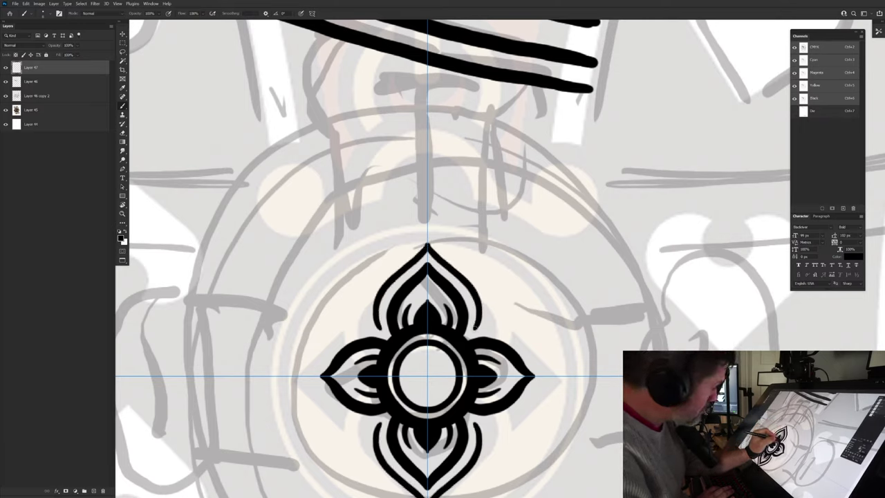
{"action": "mouse_move", "coordinate": [475, 326]}
{"action": "left_mouse_down"}
{"action": "mouse_move", "coordinate": [525, 343]}
{"action": "mouse_move", "coordinate": [552, 376]}
{"action": "left_mouse_up"}
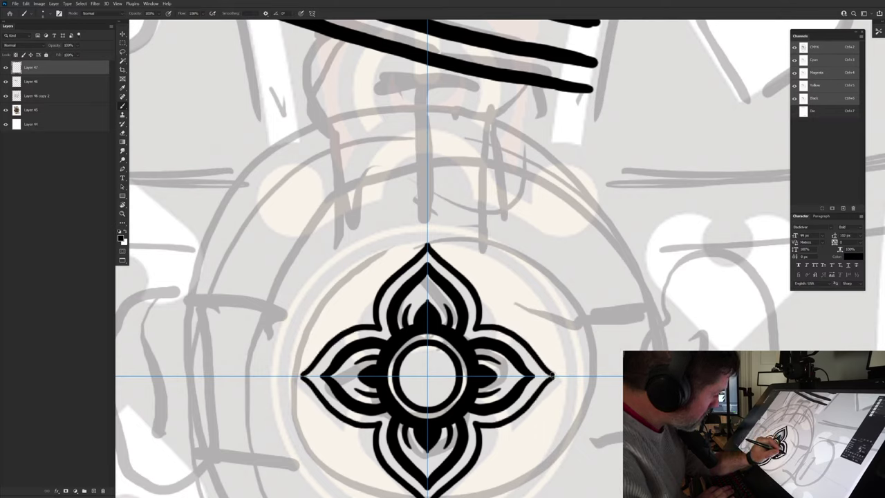
{"action": "mouse_move", "coordinate": [476, 296]}
{"action": "left_mouse_down"}
{"action": "mouse_move", "coordinate": [502, 310]}
{"action": "mouse_move", "coordinate": [510, 332]}
{"action": "mouse_move", "coordinate": [507, 312]}
{"action": "mouse_move", "coordinate": [478, 295]}
{"action": "mouse_move", "coordinate": [502, 302]}
{"action": "mouse_move", "coordinate": [512, 332]}
{"action": "mouse_move", "coordinate": [485, 318]}
{"action": "left_mouse_up"}
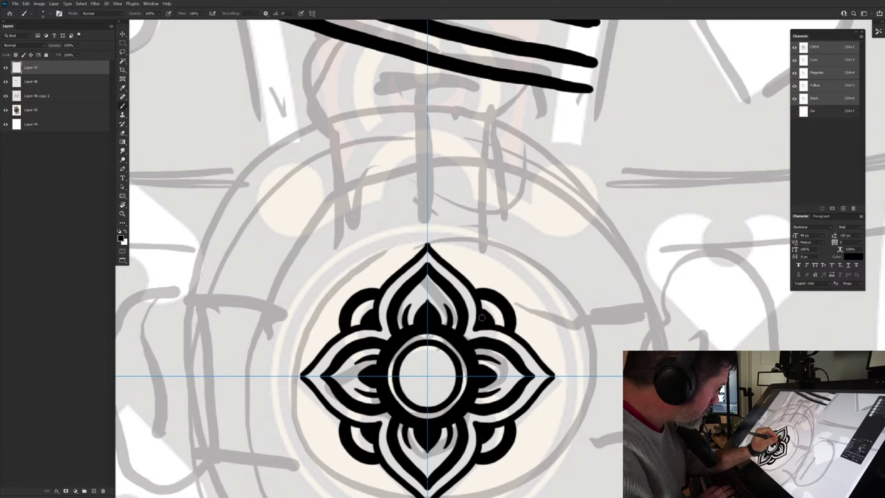
Step: Try to ink a thin circle freehand around the finished flower
{"action": "left_click_drag", "start_coordinate": [317, 427], "coordinate": [323, 398]}
{"action": "left_click_drag", "start_coordinate": [329, 357], "coordinate": [327, 374]}
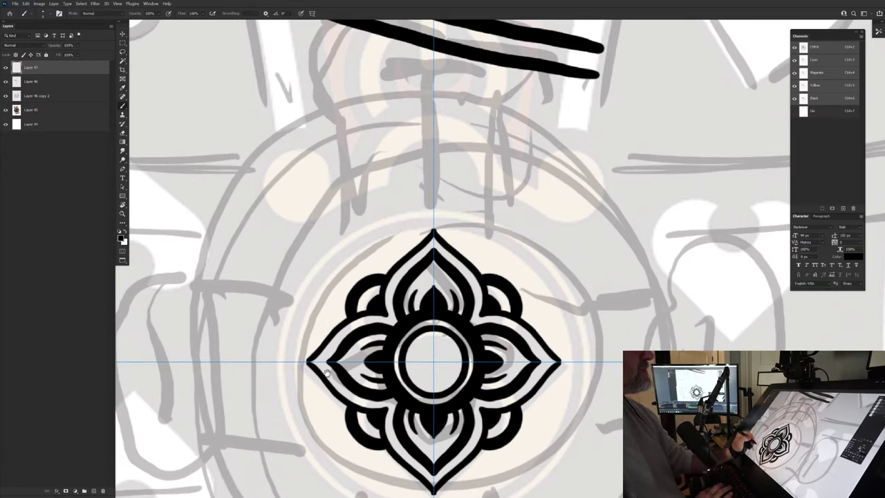
{"action": "left_click_drag", "start_coordinate": [380, 345], "coordinate": [377, 286]}
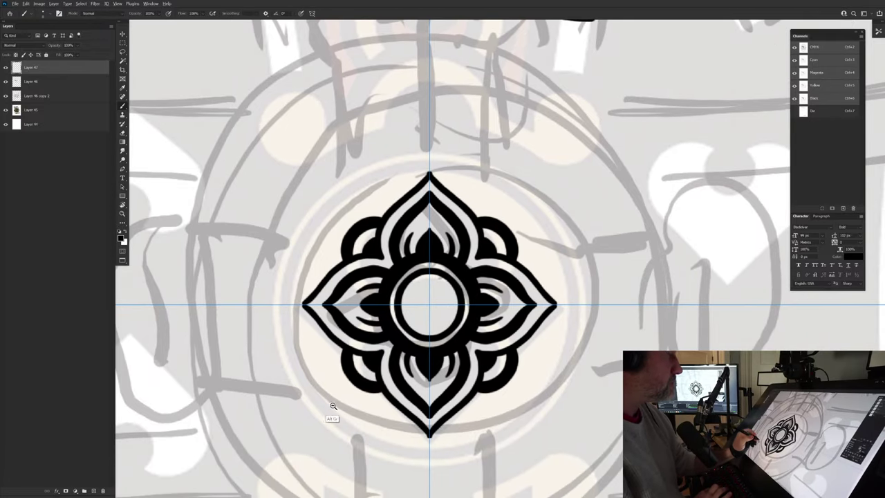
{"action": "left_click_drag", "start_coordinate": [332, 408], "coordinate": [342, 389]}
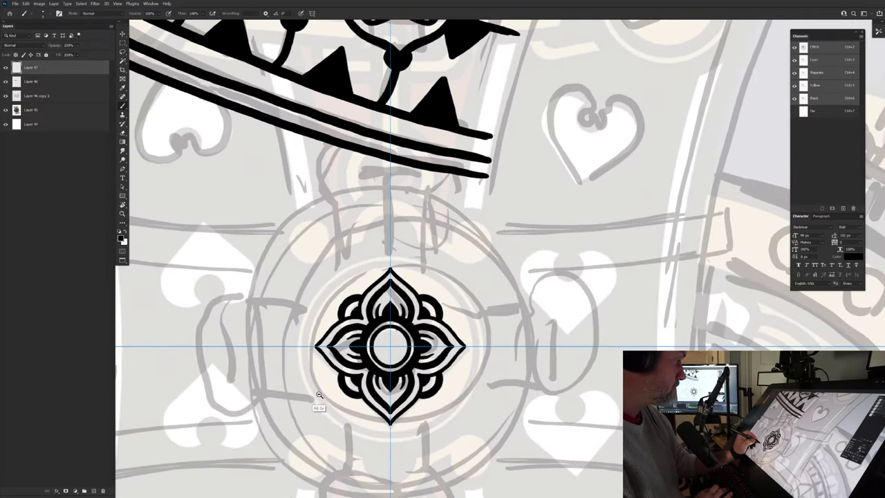
{"action": "mouse_move", "coordinate": [391, 262]}
{"action": "left_mouse_down"}
{"action": "mouse_move", "coordinate": [436, 279]}
{"action": "mouse_move", "coordinate": [465, 346]}
{"action": "left_mouse_up"}
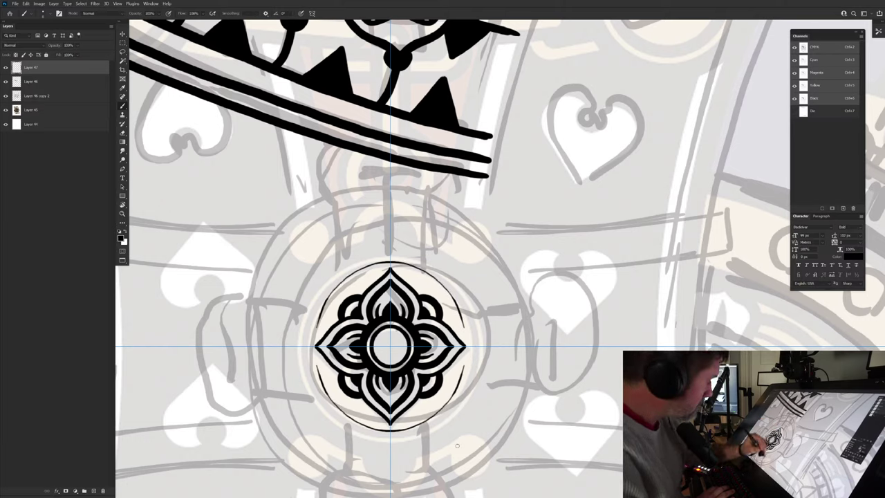
{"action": "key", "text": "ctrl+z"}
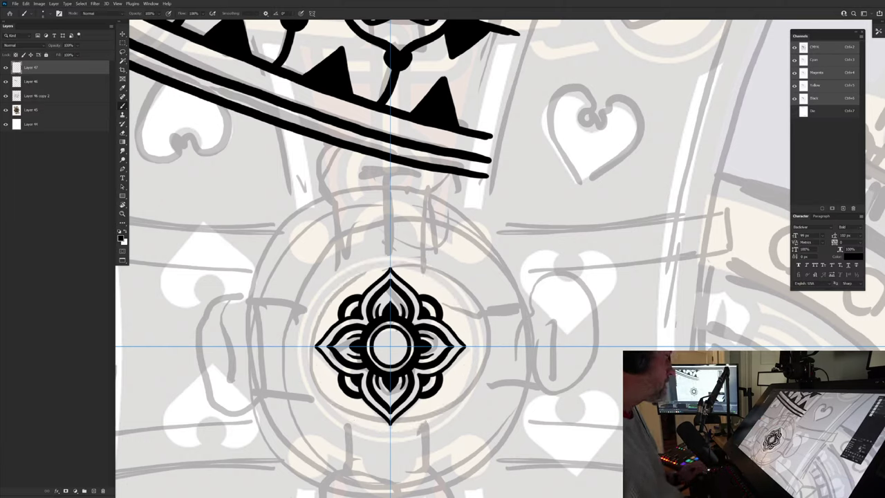
Step: On a new layer, outline a circular selection around the flower with a 5 px black centred stroke, deselect and align the ring
{"action": "left_click_drag", "start_coordinate": [122, 42], "coordinate": [156, 49]}
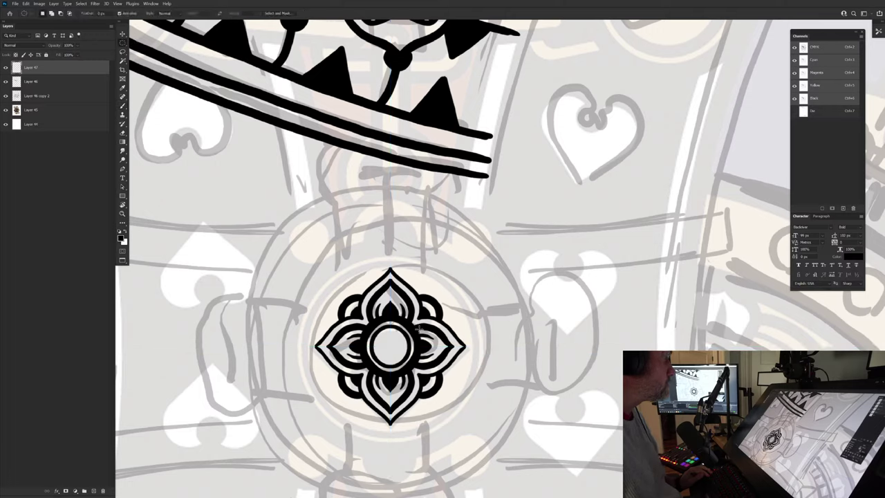
{"action": "left_click_drag", "start_coordinate": [391, 345], "coordinate": [485, 429]}
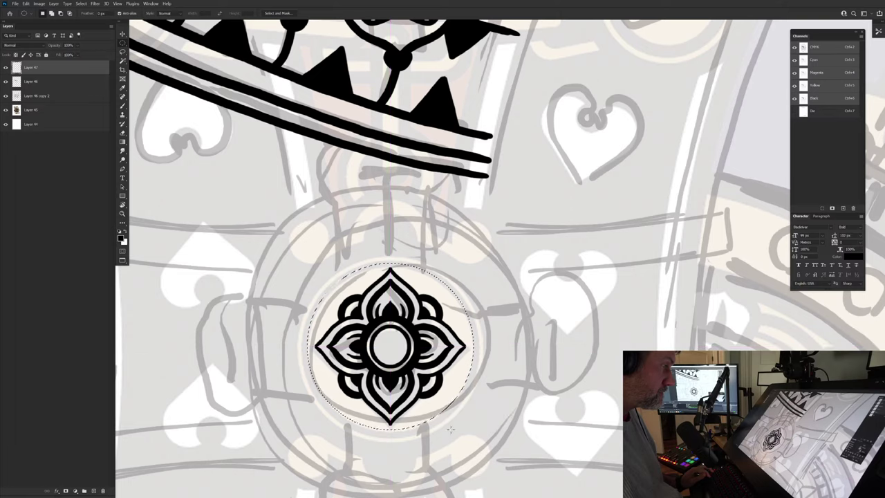
{"action": "left_click", "coordinate": [95, 491]}
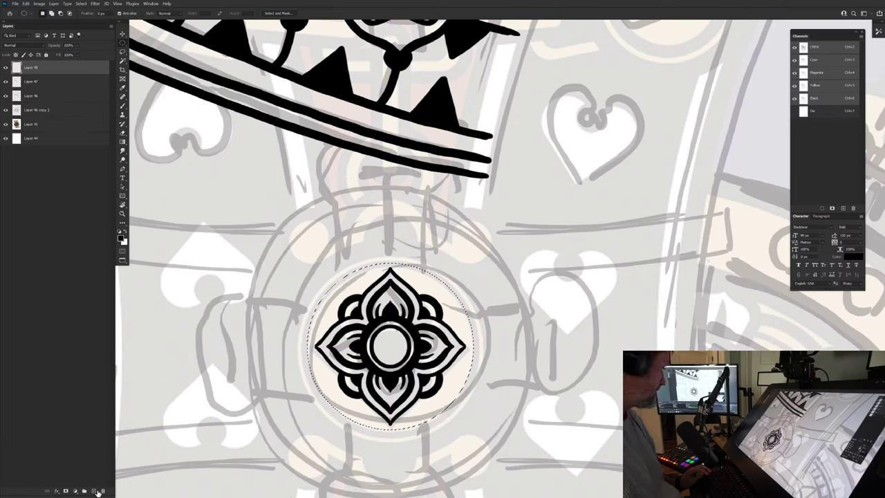
{"action": "left_click", "coordinate": [26, 4]}
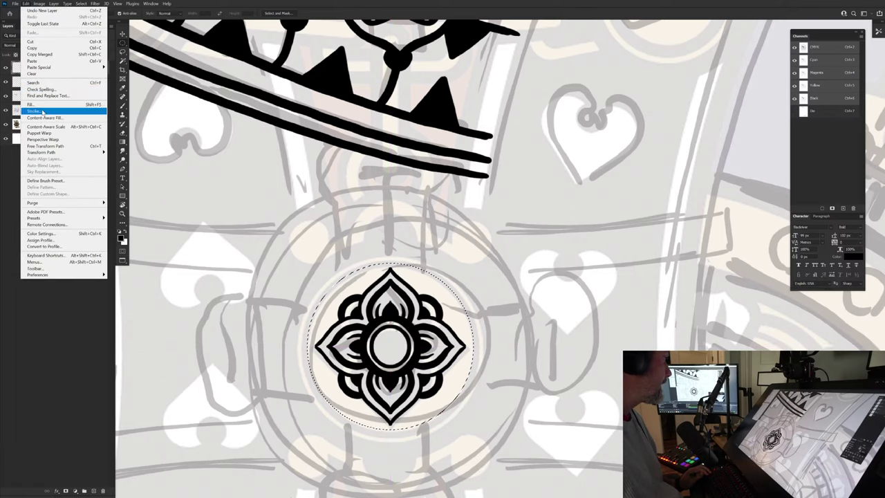
{"action": "left_click", "coordinate": [41, 112]}
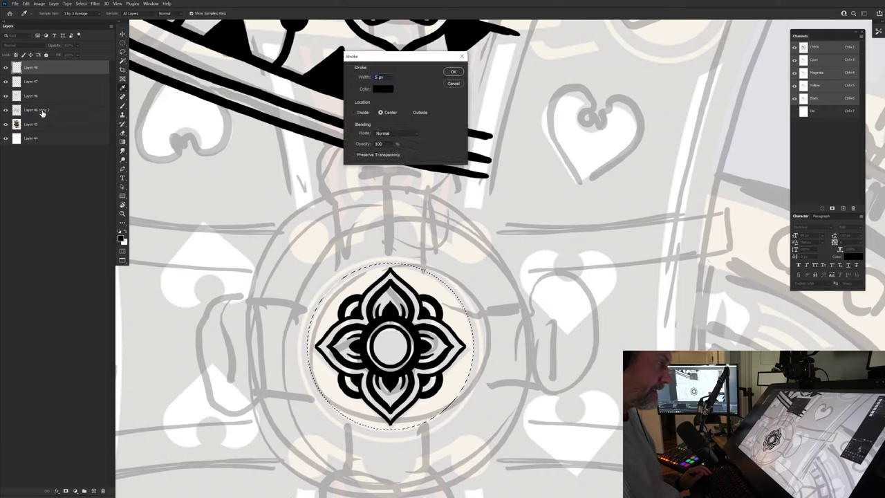
{"action": "key", "text": "Return"}
{"action": "key", "text": "v"}
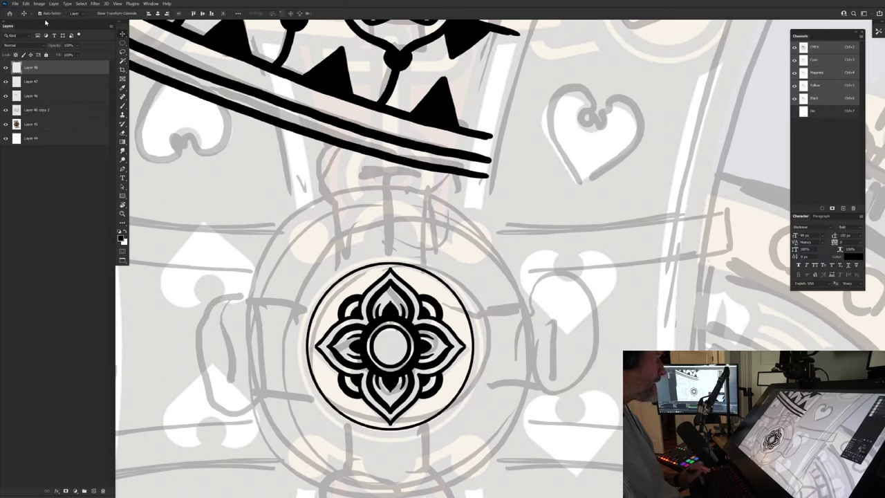
{"action": "key", "text": "ctrl+d"}
{"action": "left_click", "coordinate": [203, 15]}
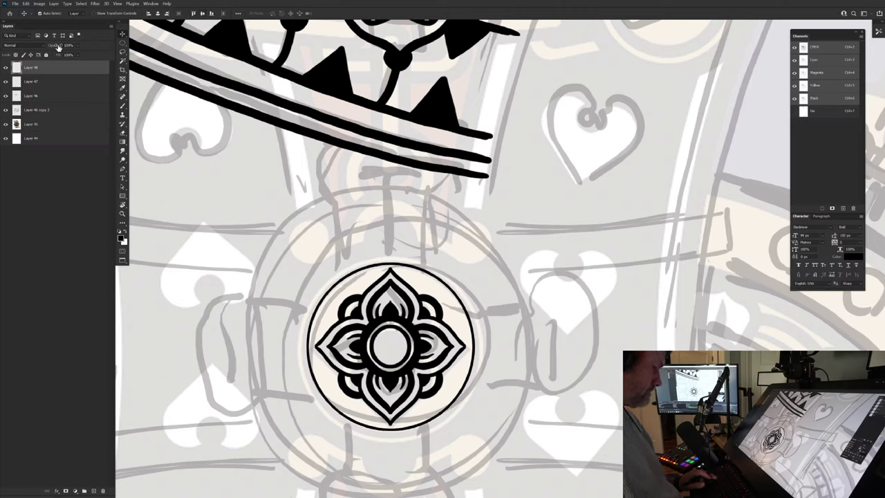
Step: Thicken the circle around the flower with the symmetrical brush and ink a thinner second ring just outside it
{"action": "key", "text": "b"}
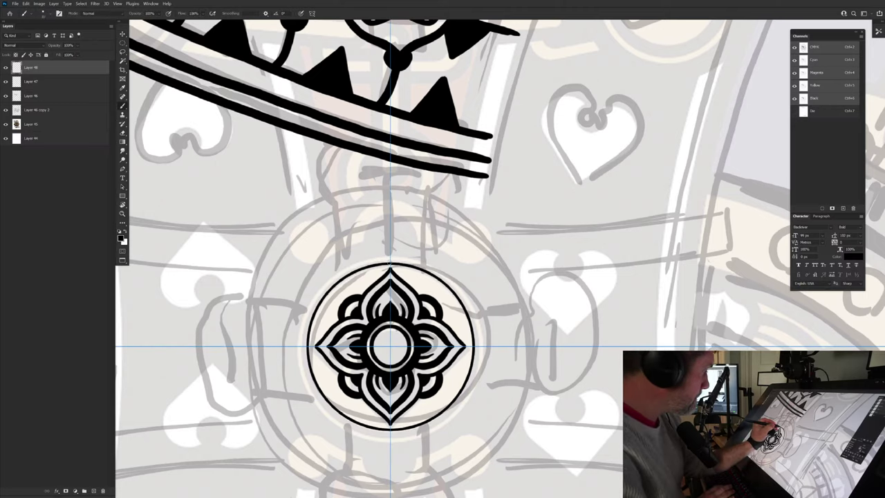
{"action": "mouse_move", "coordinate": [377, 263]}
{"action": "left_mouse_down"}
{"action": "mouse_move", "coordinate": [407, 263]}
{"action": "mouse_move", "coordinate": [447, 282]}
{"action": "mouse_move", "coordinate": [473, 322]}
{"action": "mouse_move", "coordinate": [477, 362]}
{"action": "mouse_move", "coordinate": [471, 308]}
{"action": "mouse_move", "coordinate": [451, 282]}
{"action": "mouse_move", "coordinate": [392, 259]}
{"action": "left_mouse_up"}
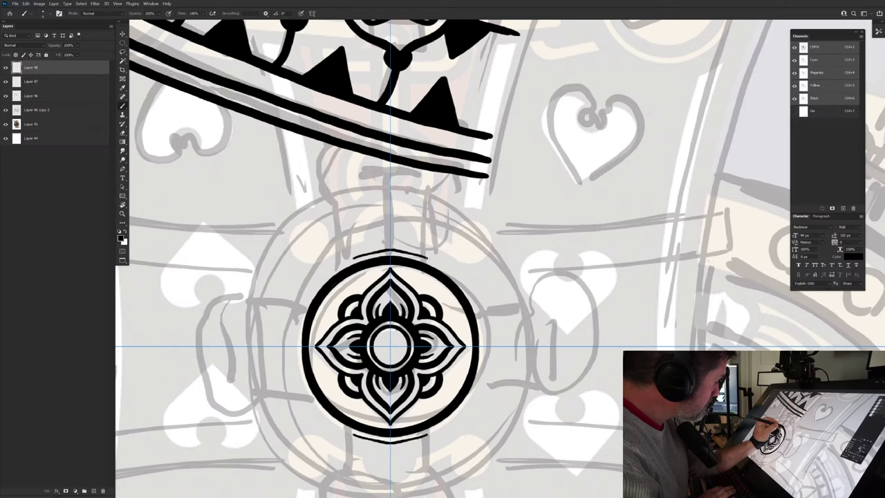
{"action": "left_click_drag", "start_coordinate": [448, 270], "coordinate": [467, 287]}
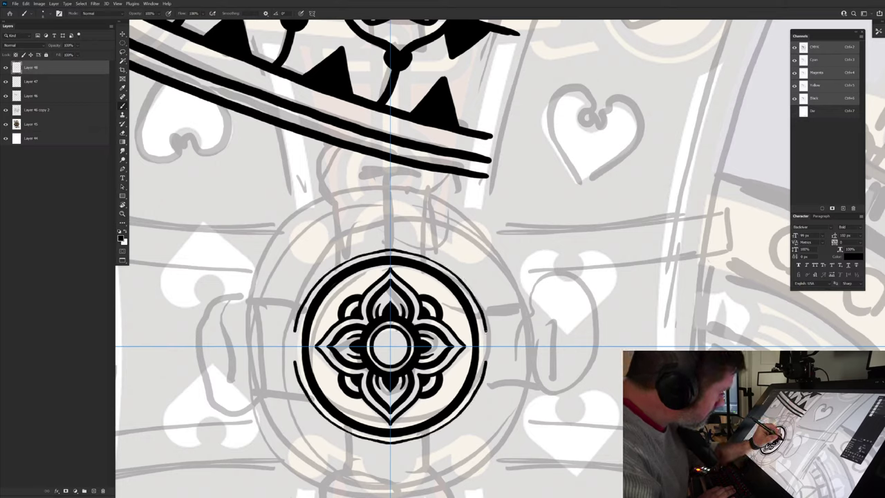
{"action": "left_click_drag", "start_coordinate": [474, 296], "coordinate": [429, 257]}
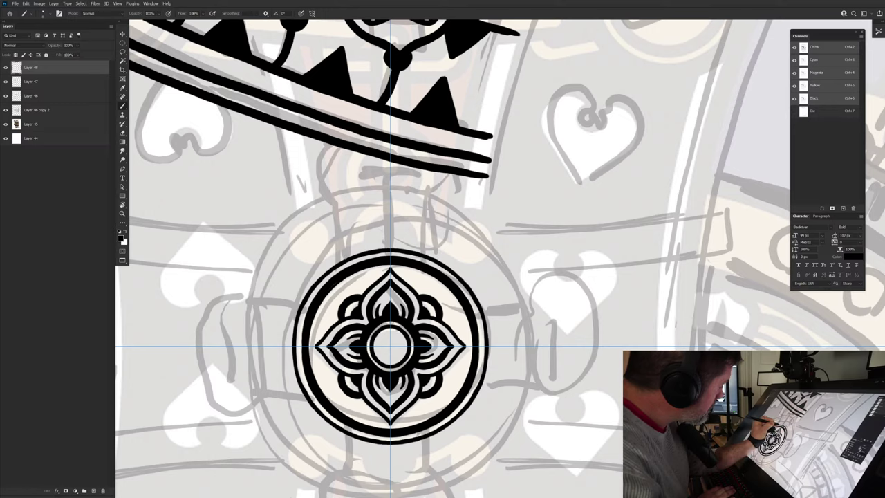
Step: Try mandala symmetry with 8 segments for inking around the medallion's rings, and undo the strokes made with it
{"action": "left_click_drag", "start_coordinate": [311, 445], "coordinate": [334, 493]}
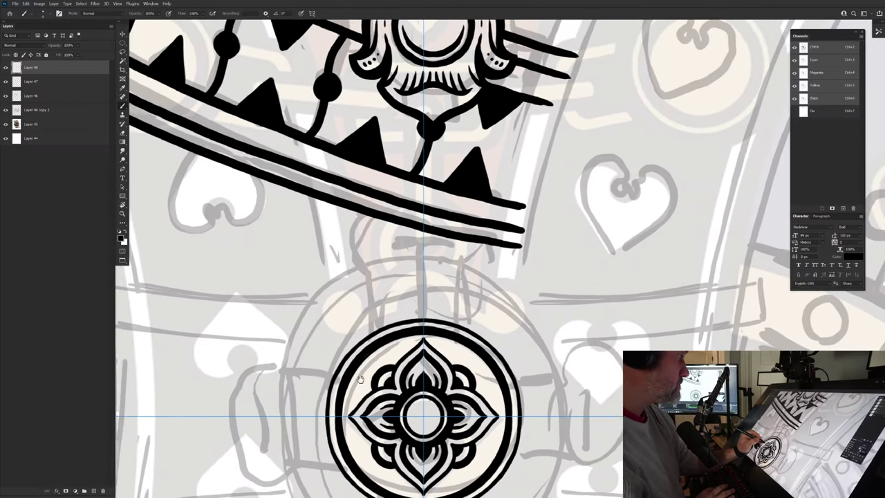
{"action": "left_click_drag", "start_coordinate": [359, 380], "coordinate": [365, 347]}
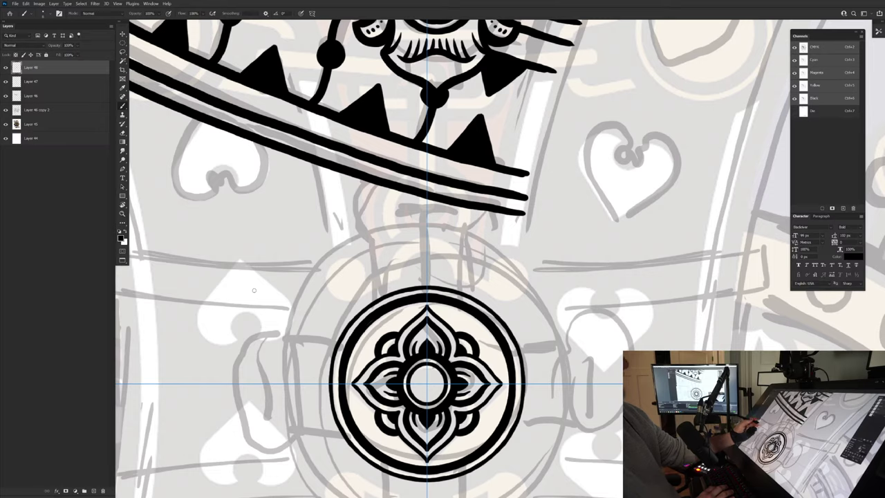
{"action": "left_click", "coordinate": [312, 13]}
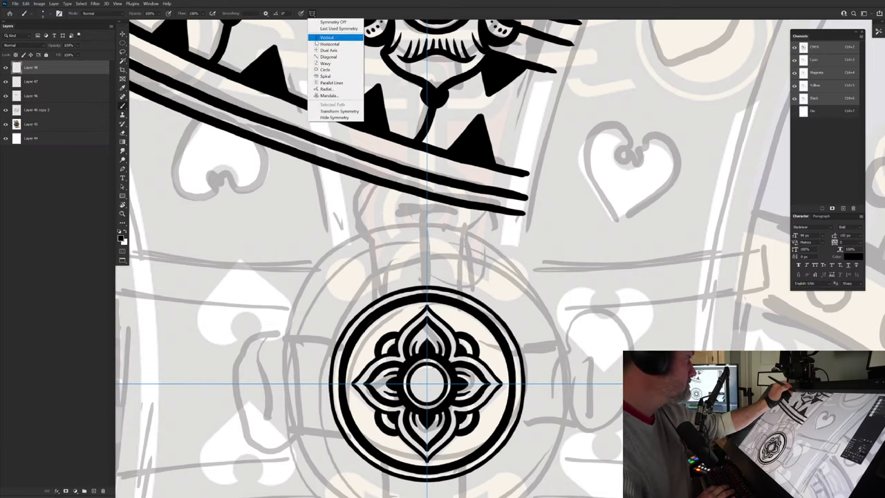
{"action": "left_click", "coordinate": [328, 95]}
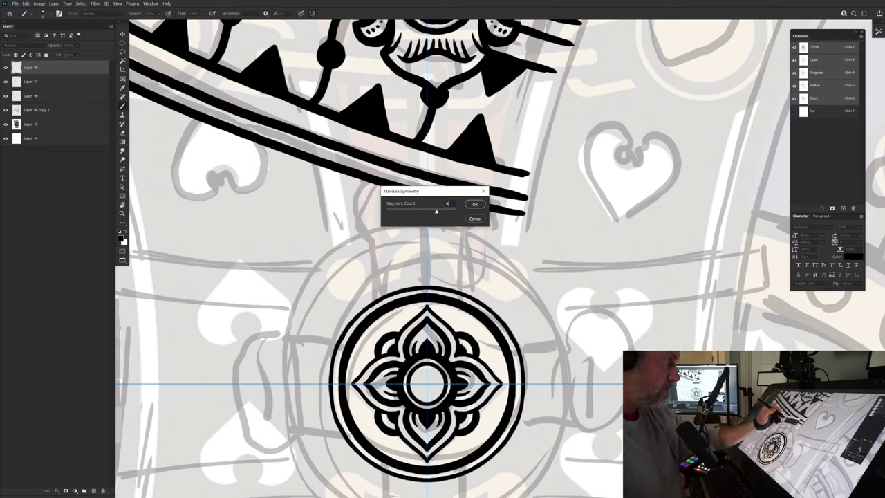
{"action": "key", "text": "Return"}
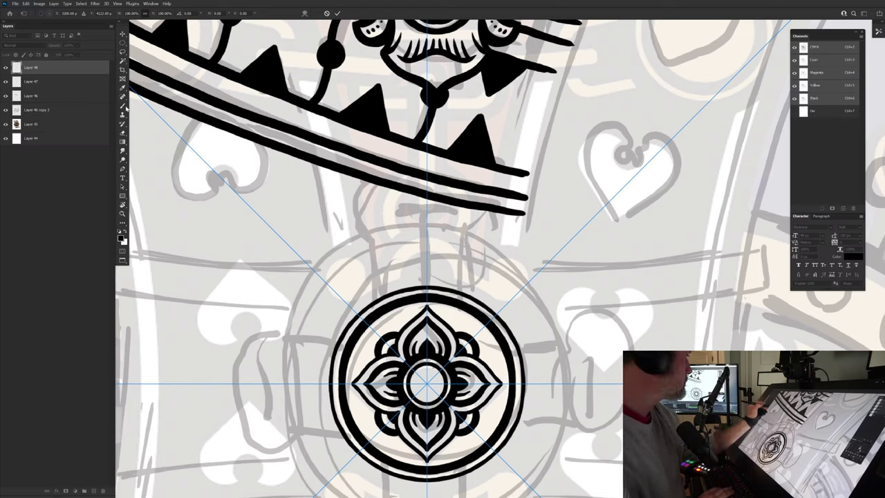
{"action": "key", "text": "Return"}
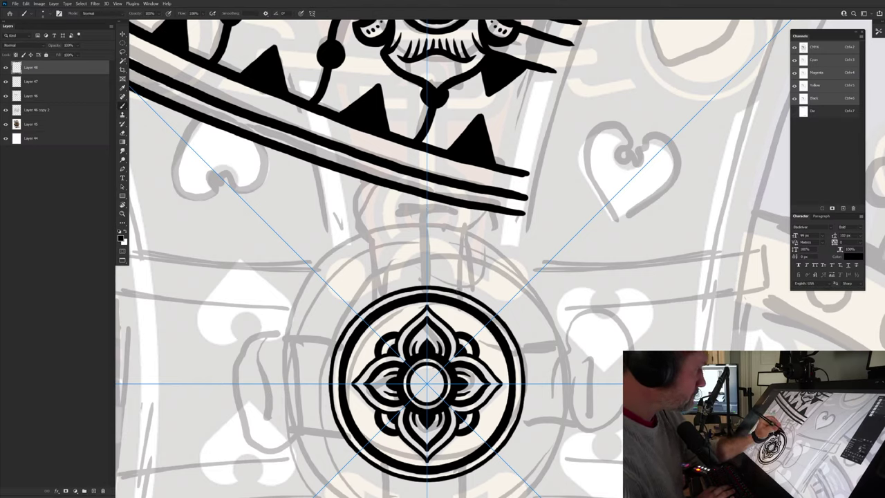
{"action": "mouse_move", "coordinate": [457, 291]}
{"action": "left_mouse_down"}
{"action": "mouse_move", "coordinate": [462, 246]}
{"action": "mouse_move", "coordinate": [411, 229]}
{"action": "mouse_move", "coordinate": [372, 200]}
{"action": "mouse_move", "coordinate": [421, 238]}
{"action": "left_mouse_up"}
{"action": "key", "text": "ctrl+z"}
{"action": "key", "text": "ctrl+z"}
{"action": "key", "text": "ctrl+z"}
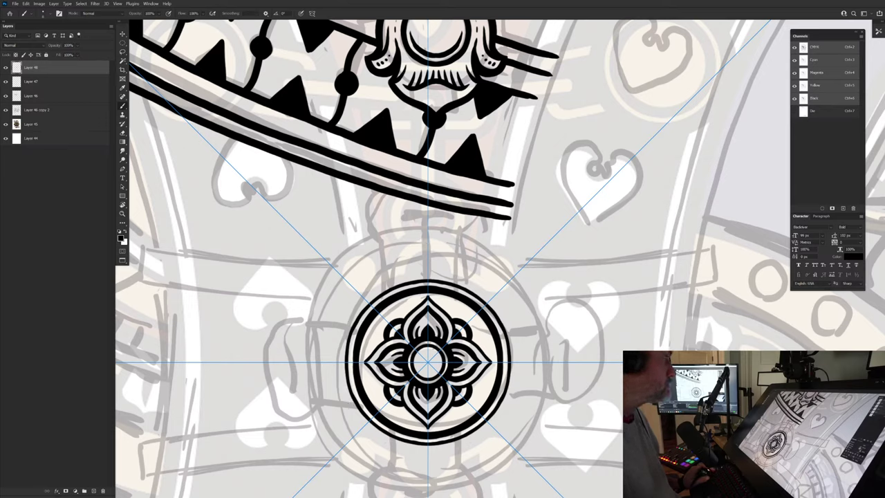
Step: Set up mandala symmetry with 4 segments centred on the flower medallion
{"action": "left_click", "coordinate": [314, 15]}
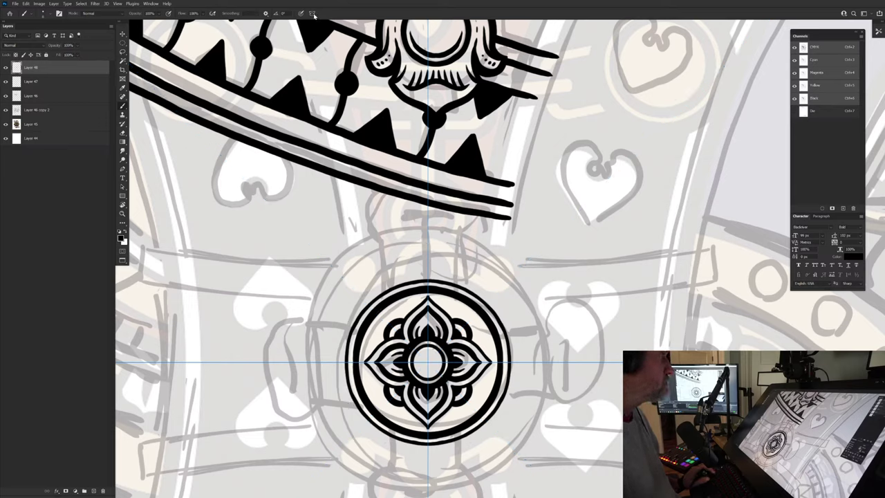
{"action": "left_click", "coordinate": [311, 14]}
{"action": "left_click", "coordinate": [329, 98]}
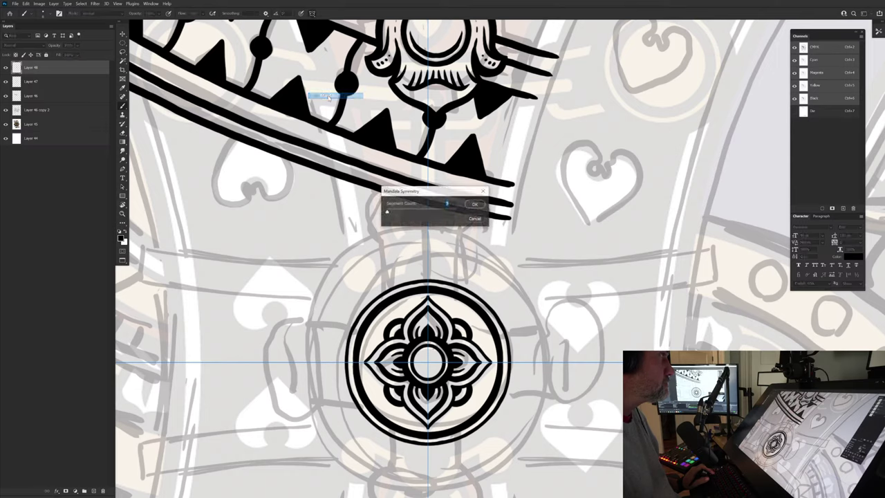
{"action": "left_click", "coordinate": [474, 205]}
{"action": "left_click", "coordinate": [457, 184]}
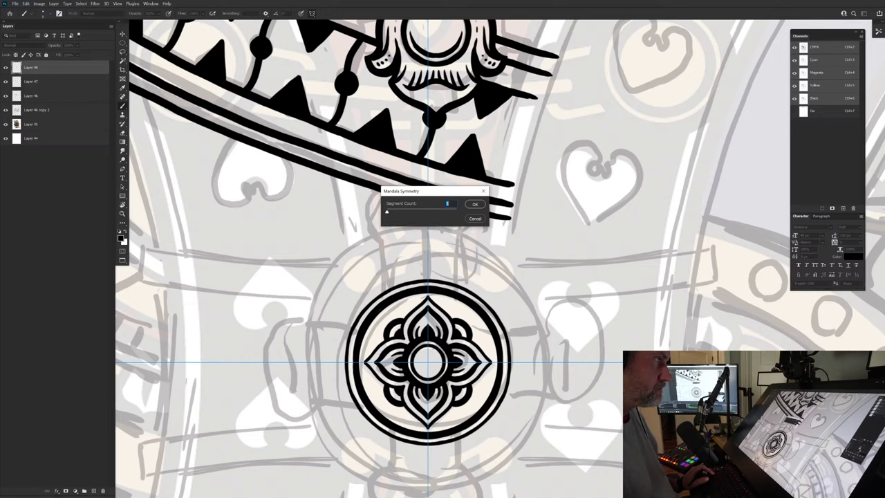
{"action": "key", "text": "Return"}
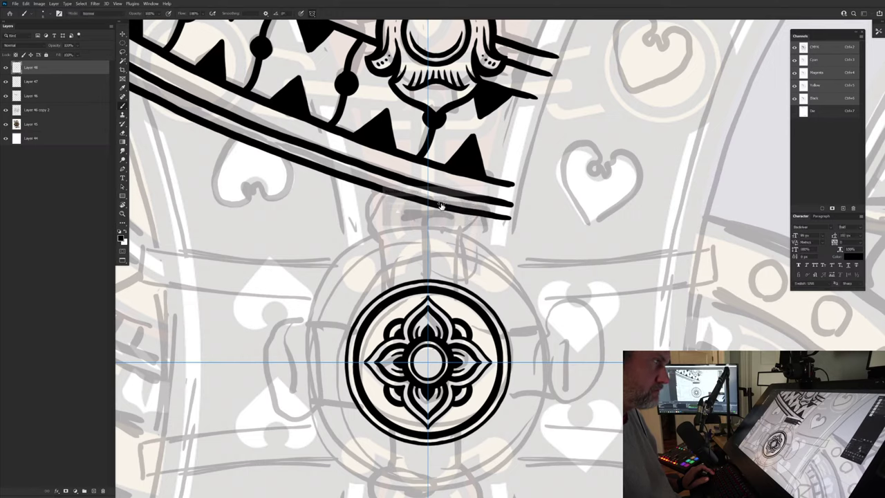
{"action": "key", "text": "Return"}
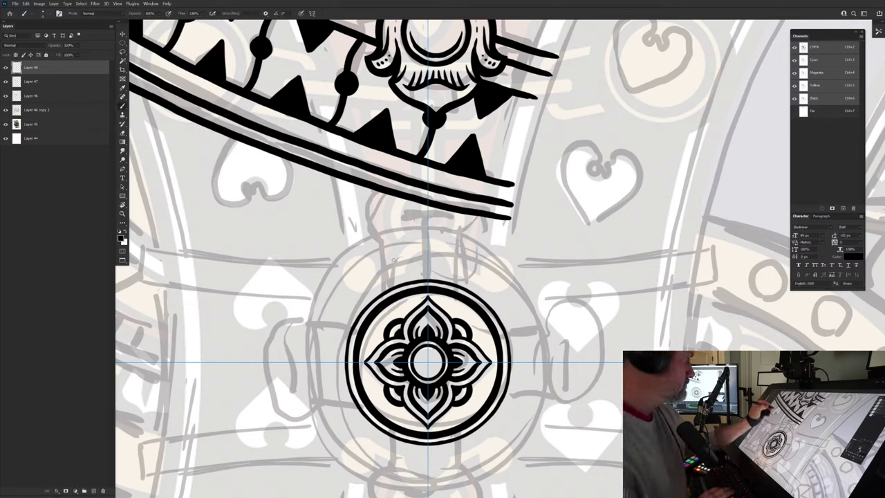
Step: Ink four flared arms with pointed tips growing out of the rings, each with a solid black spear-shaped core and shading lines
{"action": "left_click_drag", "start_coordinate": [403, 268], "coordinate": [404, 283]}
{"action": "key", "text": "ctrl+z"}
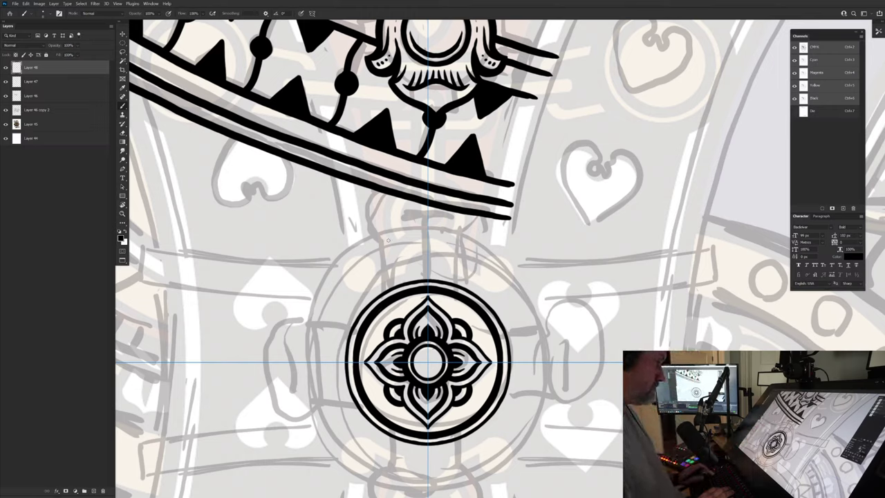
{"action": "left_click_drag", "start_coordinate": [399, 284], "coordinate": [399, 274]}
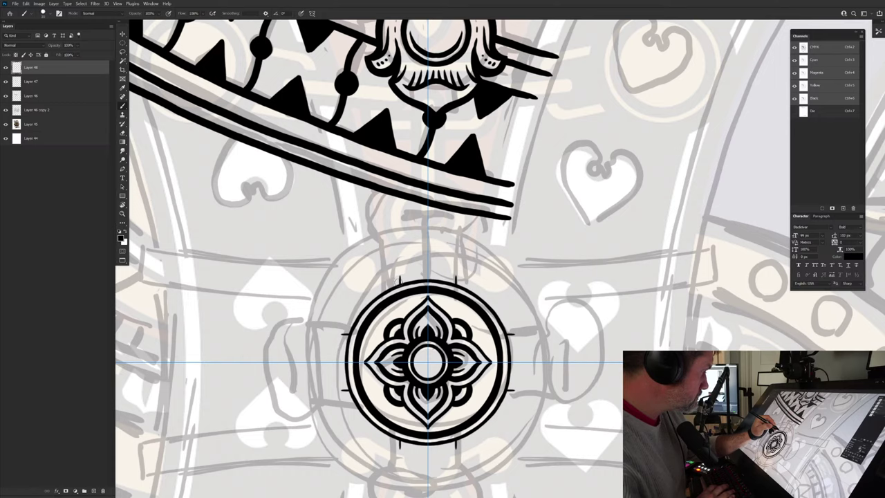
{"action": "mouse_move", "coordinate": [400, 287]}
{"action": "left_mouse_down"}
{"action": "mouse_move", "coordinate": [395, 245]}
{"action": "mouse_move", "coordinate": [382, 235]}
{"action": "mouse_move", "coordinate": [397, 283]}
{"action": "mouse_move", "coordinate": [346, 325]}
{"action": "left_mouse_up"}
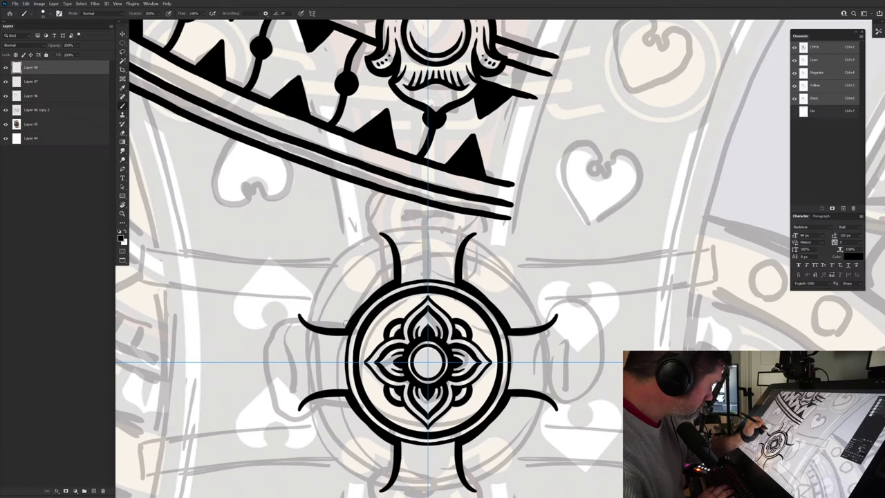
{"action": "mouse_move", "coordinate": [356, 264]}
{"action": "left_mouse_down"}
{"action": "mouse_move", "coordinate": [357, 339]}
{"action": "mouse_move", "coordinate": [386, 285]}
{"action": "mouse_move", "coordinate": [426, 261]}
{"action": "mouse_move", "coordinate": [377, 307]}
{"action": "mouse_move", "coordinate": [393, 316]}
{"action": "mouse_move", "coordinate": [395, 357]}
{"action": "left_mouse_up"}
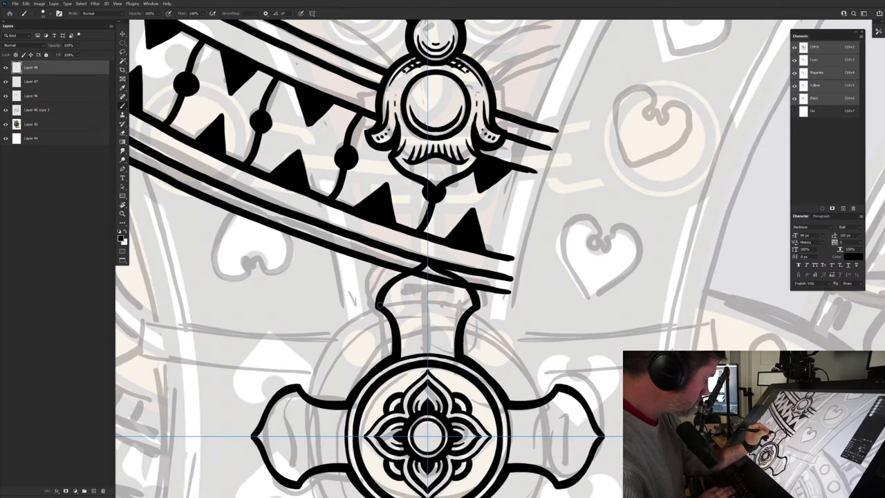
{"action": "mouse_move", "coordinate": [378, 303]}
{"action": "left_mouse_down"}
{"action": "mouse_move", "coordinate": [392, 310]}
{"action": "mouse_move", "coordinate": [410, 355]}
{"action": "mouse_move", "coordinate": [438, 333]}
{"action": "mouse_move", "coordinate": [429, 292]}
{"action": "mouse_move", "coordinate": [436, 357]}
{"action": "mouse_move", "coordinate": [410, 204]}
{"action": "left_mouse_up"}
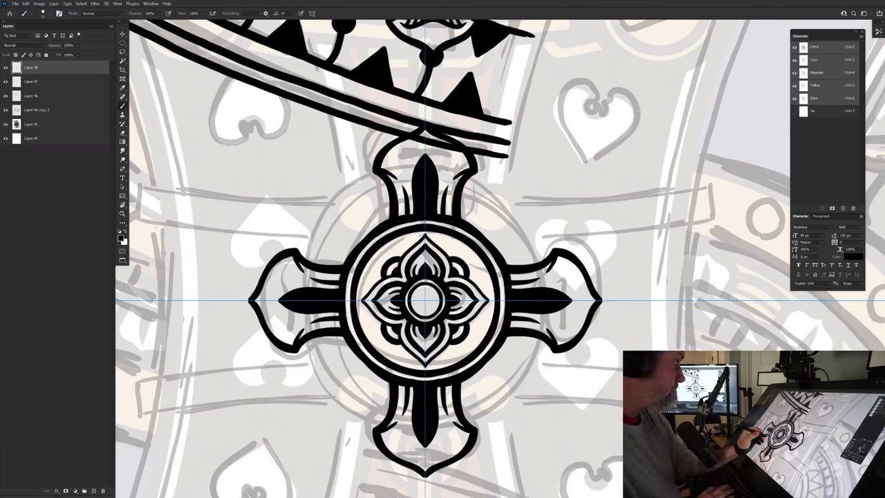
Step: Ink a second contour following the outside of the four arms and thicken it around the whole cross
{"action": "mouse_move", "coordinate": [339, 345]}
{"action": "left_mouse_down"}
{"action": "mouse_move", "coordinate": [380, 387]}
{"action": "mouse_move", "coordinate": [382, 407]}
{"action": "mouse_move", "coordinate": [361, 422]}
{"action": "mouse_move", "coordinate": [369, 452]}
{"action": "mouse_move", "coordinate": [425, 490]}
{"action": "left_mouse_up"}
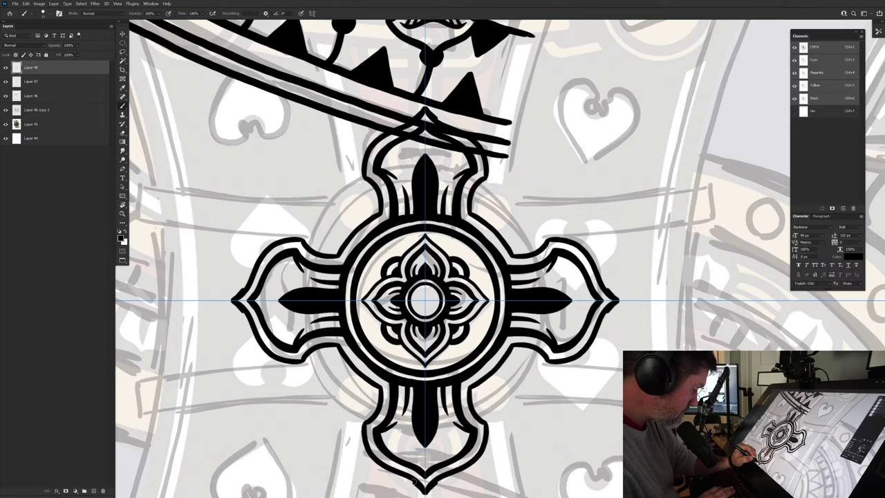
{"action": "mouse_move", "coordinate": [415, 484]}
{"action": "left_mouse_down"}
{"action": "mouse_move", "coordinate": [370, 453]}
{"action": "mouse_move", "coordinate": [362, 425]}
{"action": "left_mouse_up"}
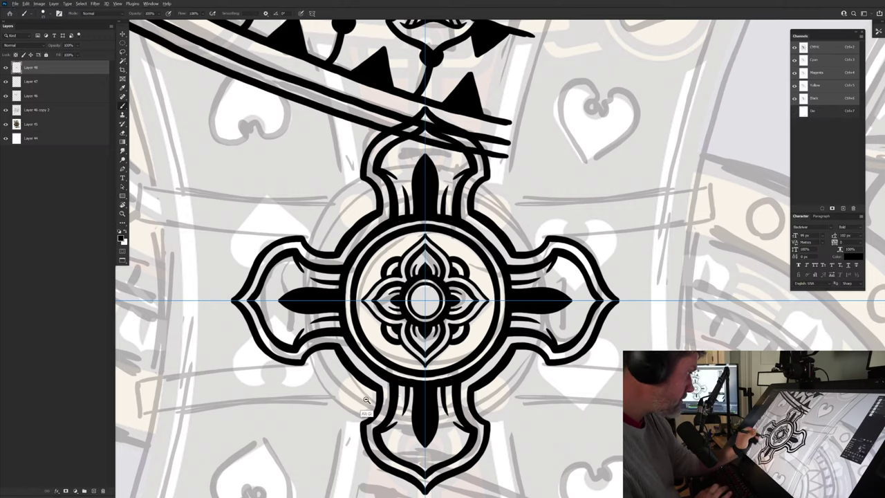
{"action": "left_click", "coordinate": [367, 400], "text": "alt"}
{"action": "left_click", "coordinate": [360, 387], "text": "alt"}
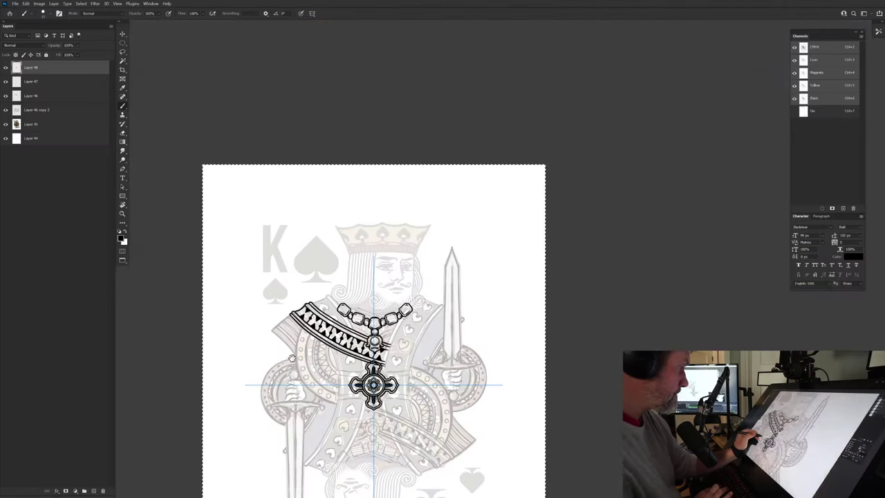
Step: Ink rounded lobes with smaller inner curves in the gaps between the medallion's four arms
{"action": "left_click", "coordinate": [352, 370]}
{"action": "left_click", "coordinate": [352, 370]}
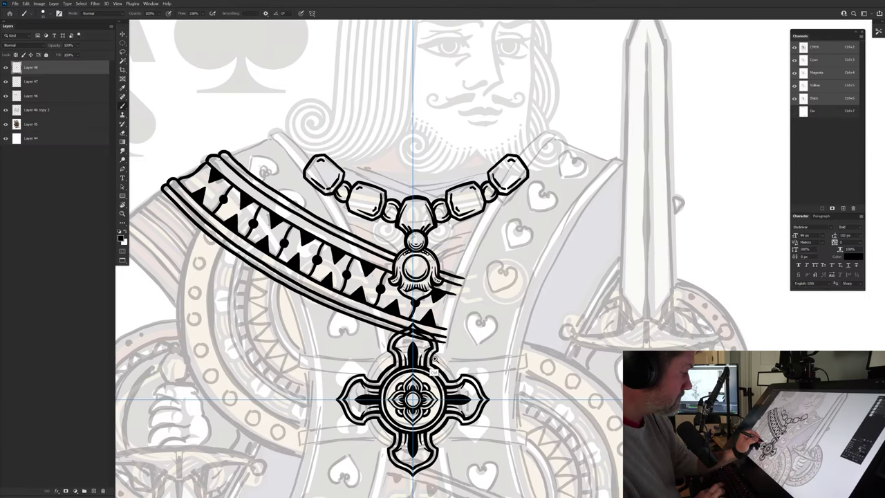
{"action": "left_click", "coordinate": [438, 377]}
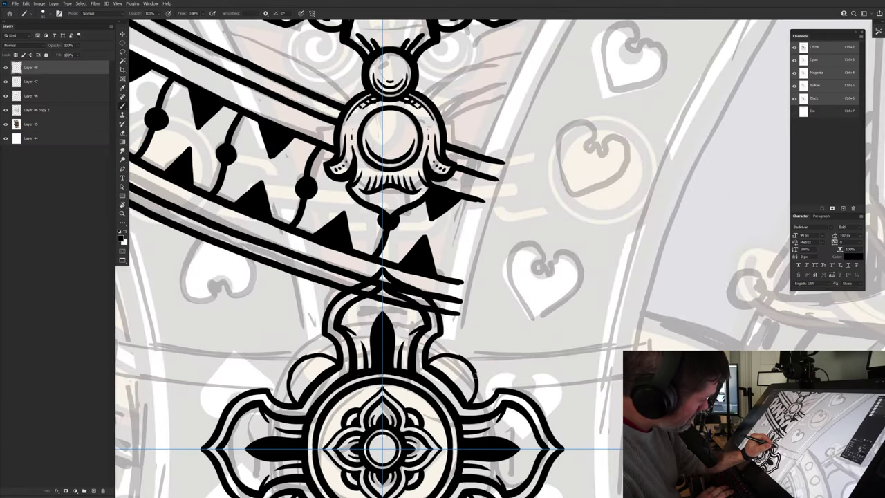
{"action": "mouse_move", "coordinate": [469, 367]}
{"action": "left_mouse_down"}
{"action": "mouse_move", "coordinate": [443, 357]}
{"action": "mouse_move", "coordinate": [430, 365]}
{"action": "mouse_move", "coordinate": [461, 385]}
{"action": "mouse_move", "coordinate": [460, 376]}
{"action": "left_mouse_up"}
{"action": "left_click_drag", "start_coordinate": [289, 451], "coordinate": [313, 363]}
{"action": "left_click_drag", "start_coordinate": [323, 444], "coordinate": [345, 409]}
Step: Change the painting symmetry to dual axis centred on the medallion and try inking the belt's edge on the current layer
{"action": "left_click", "coordinate": [312, 13]}
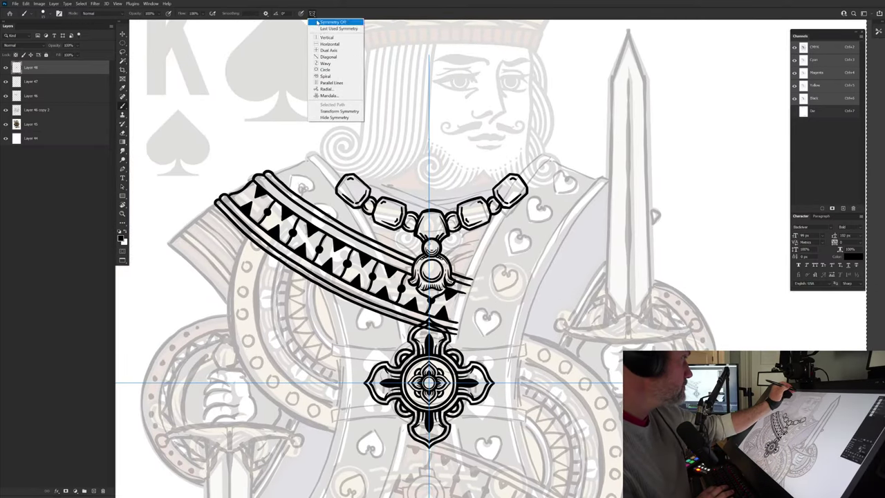
{"action": "left_click", "coordinate": [322, 52]}
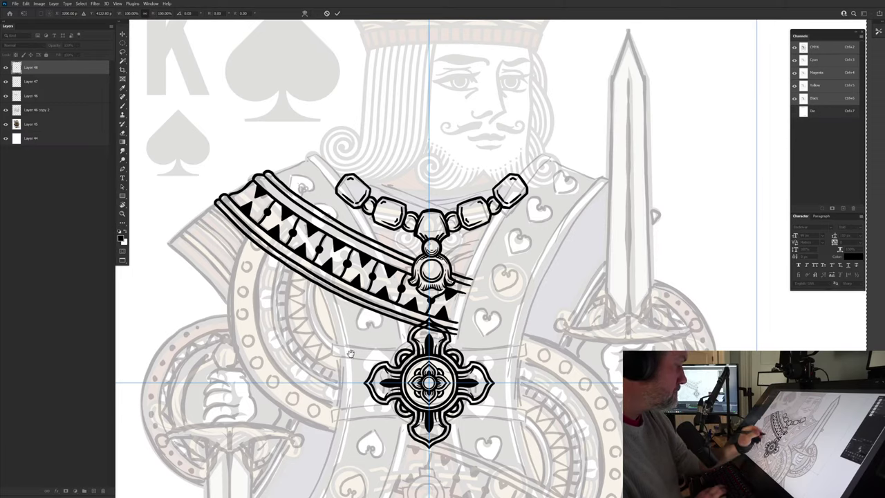
{"action": "scroll", "coordinate": [351, 354], "scroll_direction": "up", "scroll_amount": 4}
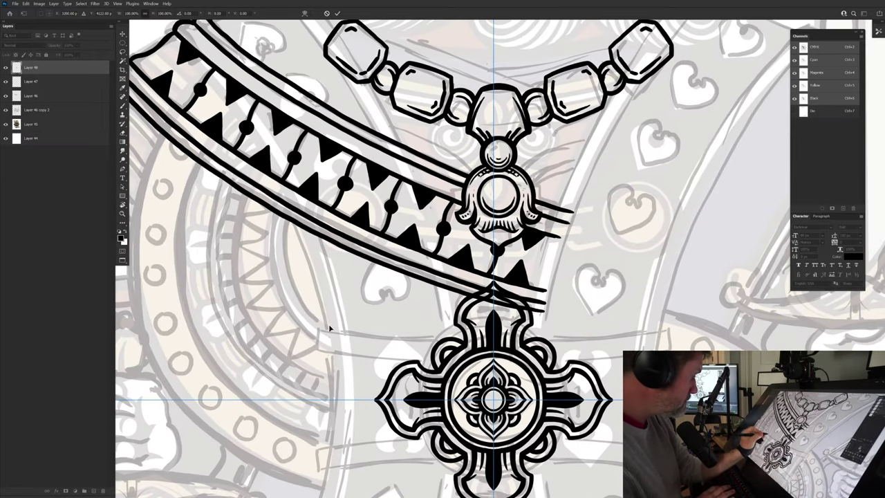
{"action": "left_click", "coordinate": [122, 105]}
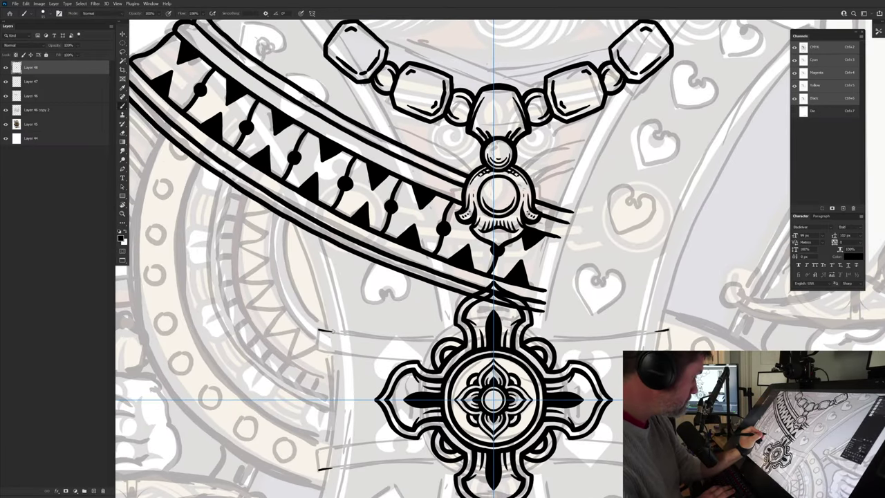
{"action": "left_click_drag", "start_coordinate": [326, 330], "coordinate": [461, 342]}
{"action": "key", "text": "ctrl+z"}
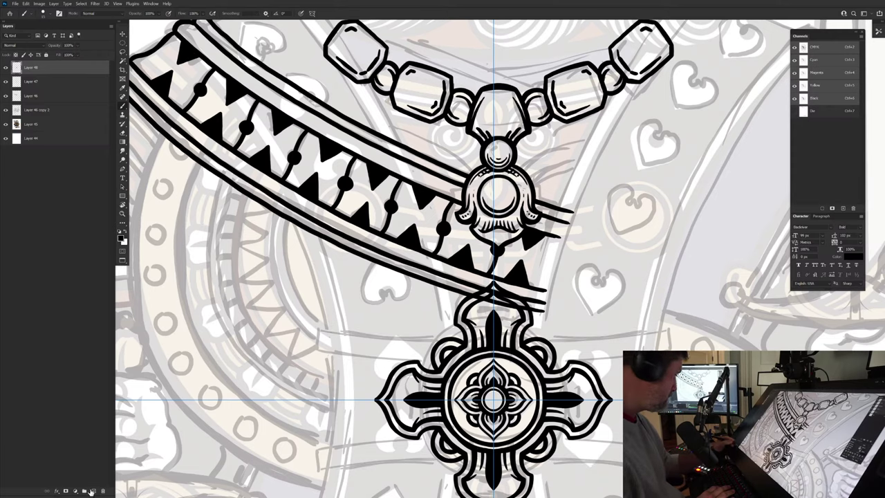
Step: On a new layer, ink the belt's long outer edges running out from both sides of the medallion
{"action": "key", "text": "ctrl+shift+alt+n"}
{"action": "key", "text": "r"}
{"action": "mouse_move", "coordinate": [279, 308]}
{"action": "left_mouse_down"}
{"action": "mouse_move", "coordinate": [451, 461]}
{"action": "mouse_move", "coordinate": [490, 456]}
{"action": "left_mouse_up"}
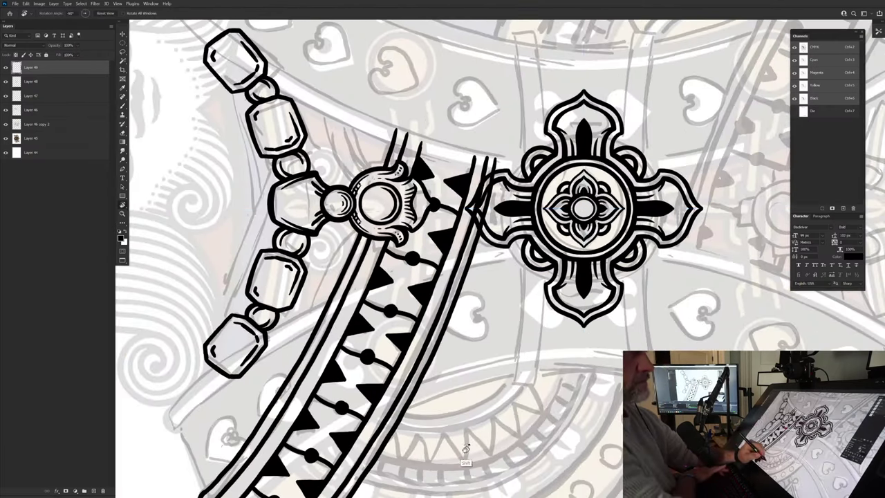
{"action": "key", "text": "b"}
{"action": "left_click_drag", "start_coordinate": [454, 305], "coordinate": [407, 352]}
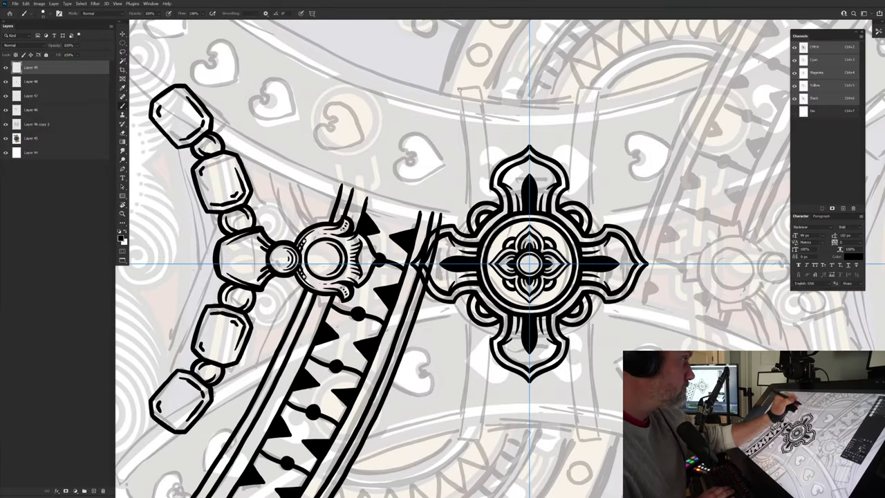
{"action": "left_click_drag", "start_coordinate": [459, 89], "coordinate": [470, 226]}
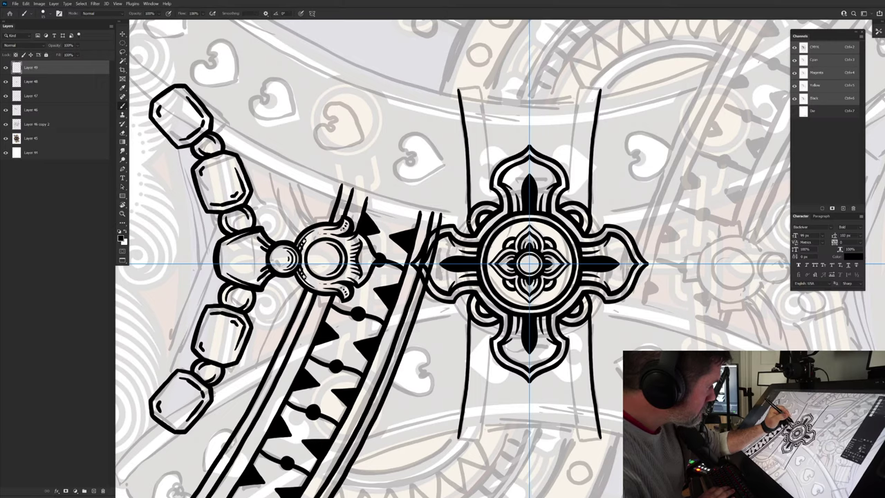
Step: Ink two inner lines along each belt border, round off the border ends and join them with a curved end edge
{"action": "mouse_move", "coordinate": [471, 197]}
{"action": "left_mouse_down"}
{"action": "mouse_move", "coordinate": [459, 84]}
{"action": "mouse_move", "coordinate": [486, 117]}
{"action": "mouse_move", "coordinate": [491, 203]}
{"action": "left_mouse_up"}
{"action": "mouse_move", "coordinate": [489, 165]}
{"action": "left_mouse_down"}
{"action": "mouse_move", "coordinate": [491, 176]}
{"action": "mouse_move", "coordinate": [478, 83]}
{"action": "mouse_move", "coordinate": [459, 91]}
{"action": "mouse_move", "coordinate": [489, 86]}
{"action": "left_mouse_up"}
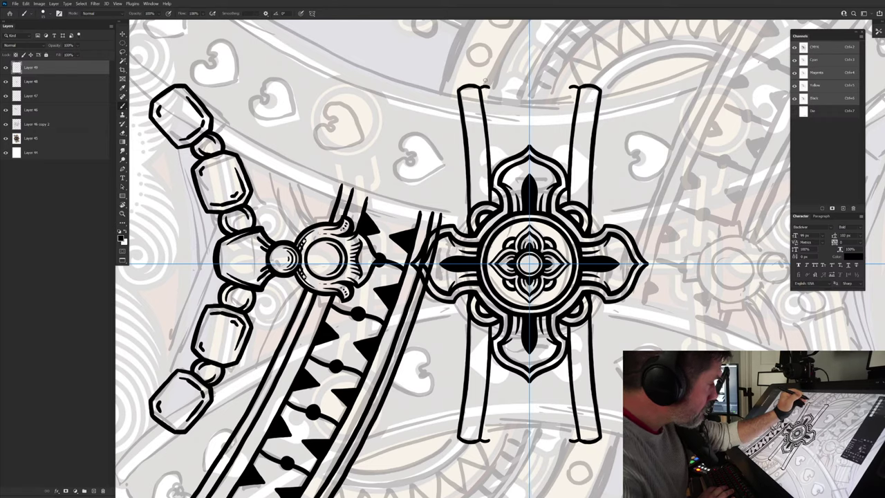
{"action": "left_click_drag", "start_coordinate": [438, 218], "coordinate": [396, 233]}
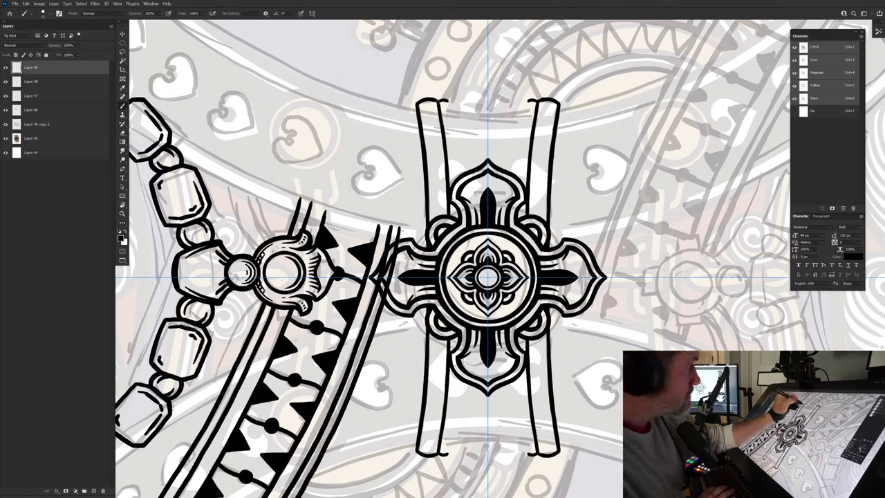
{"action": "left_click_drag", "start_coordinate": [528, 101], "coordinate": [519, 174]}
{"action": "left_click_drag", "start_coordinate": [457, 181], "coordinate": [450, 101]}
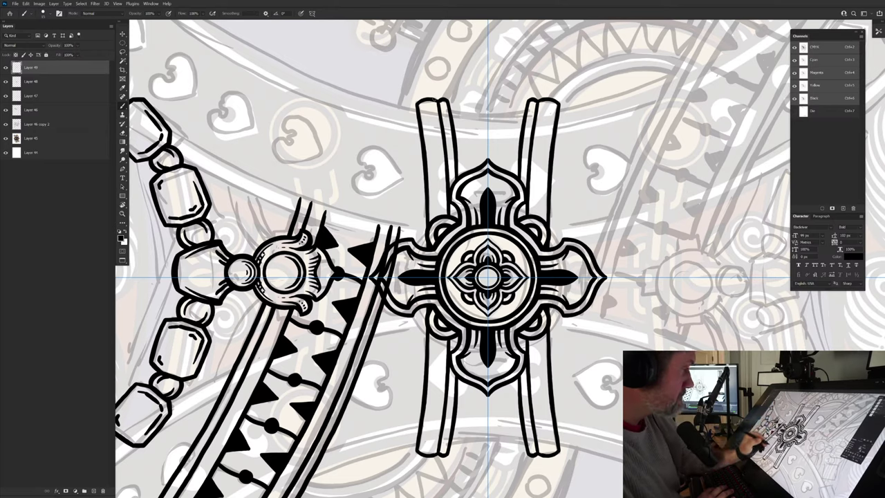
{"action": "left_click_drag", "start_coordinate": [436, 208], "coordinate": [407, 340]}
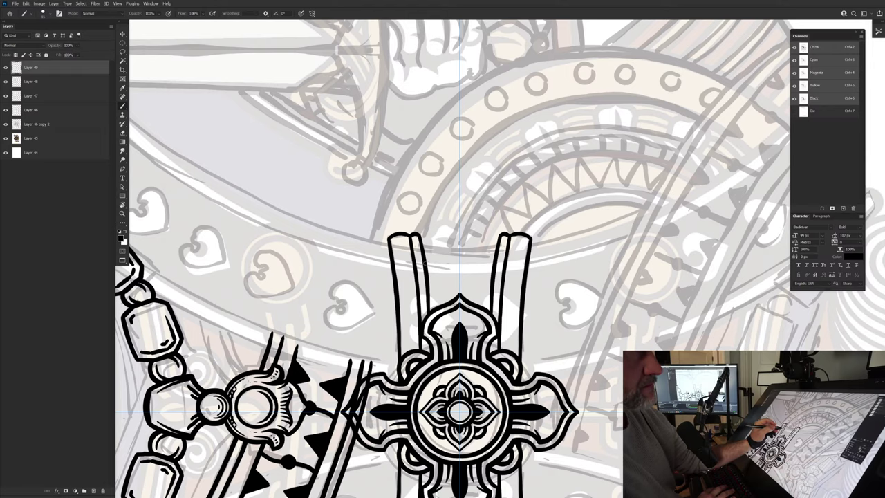
{"action": "mouse_move", "coordinate": [423, 267]}
{"action": "left_mouse_down"}
{"action": "mouse_move", "coordinate": [422, 323]}
{"action": "mouse_move", "coordinate": [439, 296]}
{"action": "mouse_move", "coordinate": [482, 298]}
{"action": "left_mouse_up"}
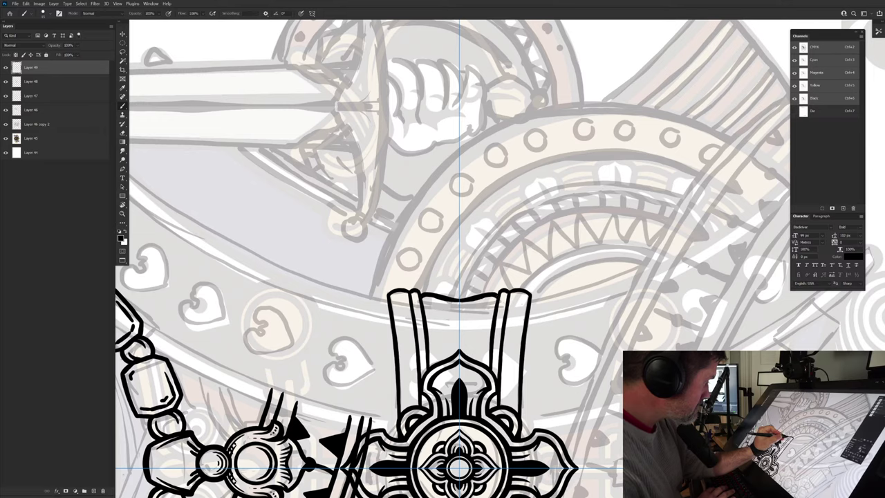
Step: Ink fold lines running inward from the belt's curved end edges and tapered hatching around the medallion's arm tip
{"action": "left_click_drag", "start_coordinate": [426, 295], "coordinate": [428, 305]}
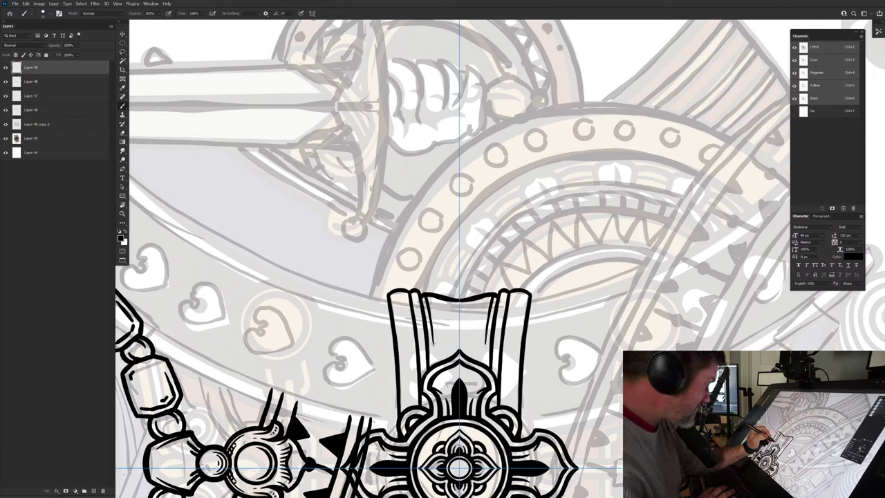
{"action": "left_click_drag", "start_coordinate": [493, 298], "coordinate": [485, 367]}
{"action": "left_click_drag", "start_coordinate": [481, 332], "coordinate": [477, 363]}
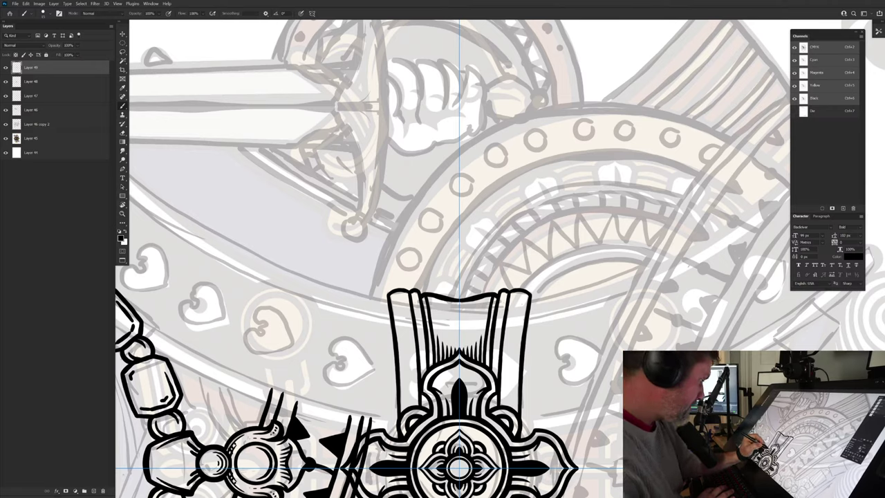
Step: Add rows of small shading dots along the belt's inner border lines, trailing off from the hatching
{"action": "mouse_move", "coordinate": [421, 346]}
{"action": "left_mouse_down"}
{"action": "mouse_move", "coordinate": [424, 368]}
{"action": "mouse_move", "coordinate": [406, 413]}
{"action": "mouse_move", "coordinate": [273, 198]}
{"action": "mouse_move", "coordinate": [291, 168]}
{"action": "mouse_move", "coordinate": [407, 227]}
{"action": "left_mouse_up"}
{"action": "key", "text": "r"}
{"action": "key", "text": "b"}
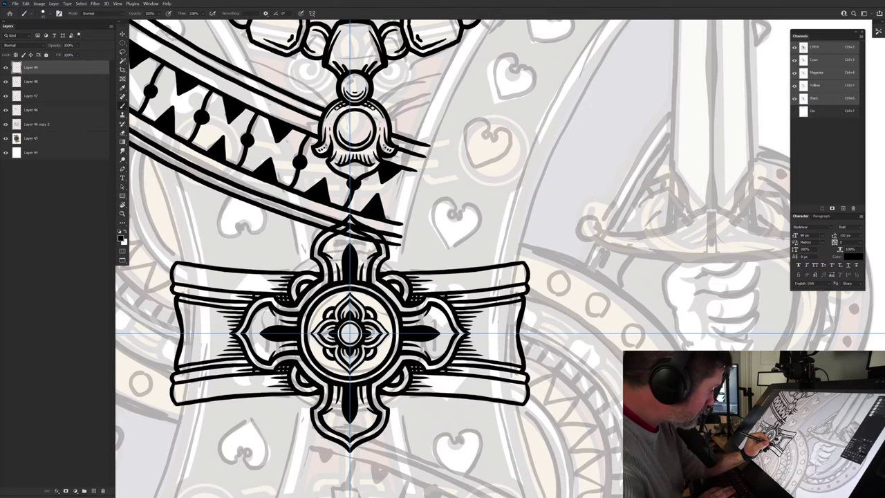
{"action": "mouse_move", "coordinate": [454, 371]}
{"action": "left_mouse_down"}
{"action": "mouse_move", "coordinate": [458, 297]}
{"action": "mouse_move", "coordinate": [469, 370]}
{"action": "left_mouse_up"}
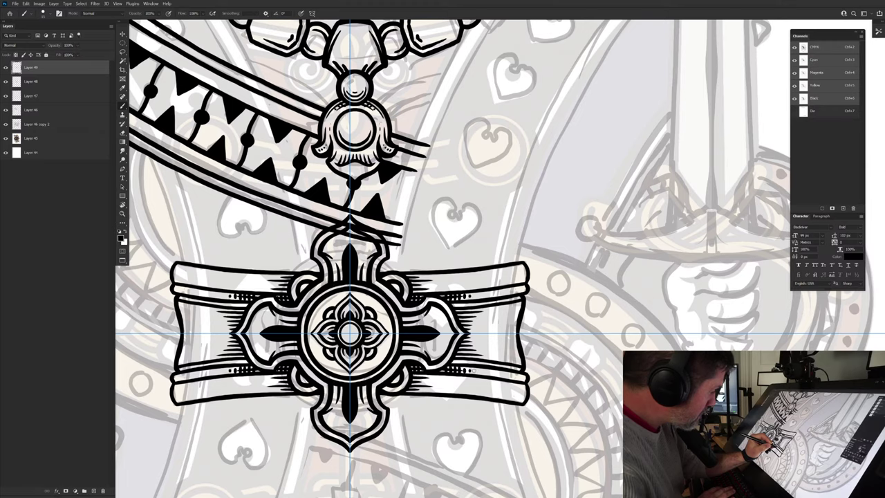
Step: Make Layer 46, which holds the sash line art, the active layer and turn off the painting symmetry
{"action": "left_click_drag", "start_coordinate": [258, 388], "coordinate": [335, 329]}
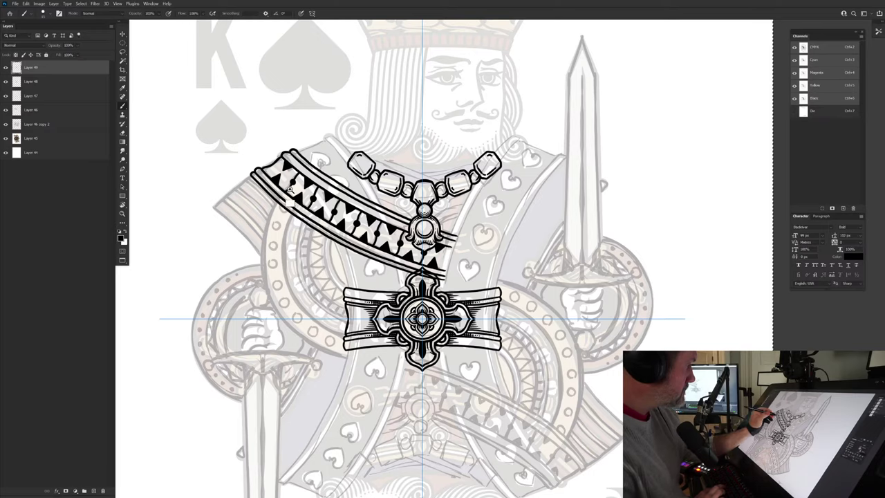
{"action": "left_click_drag", "start_coordinate": [289, 199], "coordinate": [317, 212]}
{"action": "left_click_drag", "start_coordinate": [325, 243], "coordinate": [304, 301]}
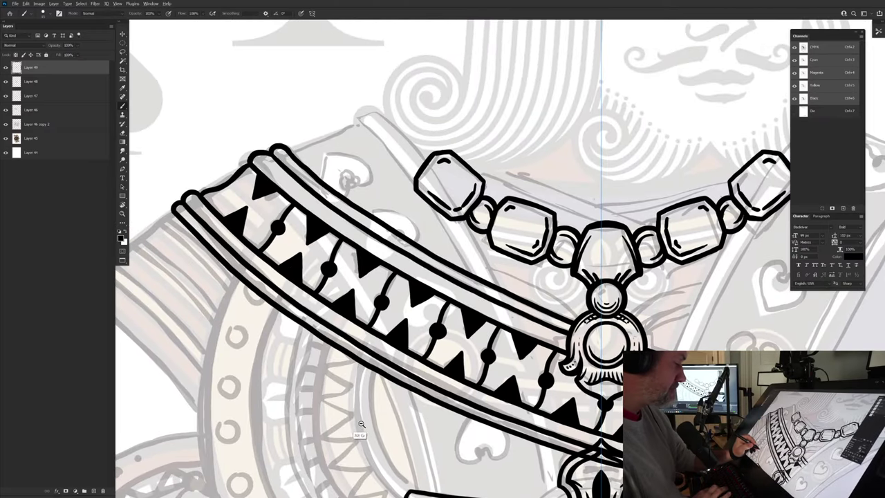
{"action": "left_click_drag", "start_coordinate": [360, 424], "coordinate": [325, 329]}
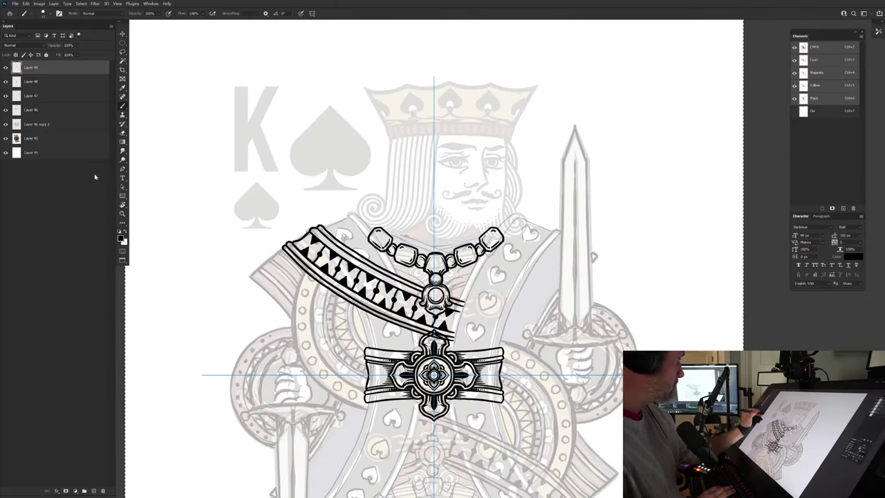
{"action": "left_click", "coordinate": [122, 33]}
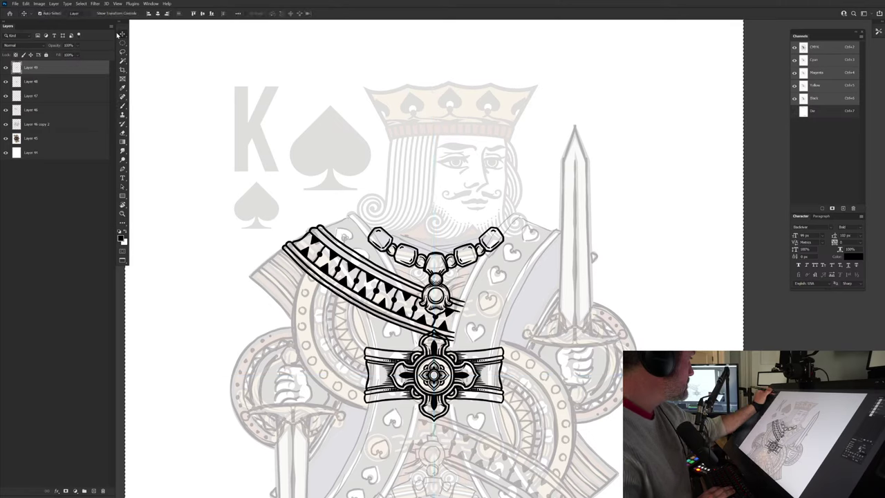
{"action": "left_click", "coordinate": [5, 110]}
{"action": "left_click", "coordinate": [6, 110]}
{"action": "left_click", "coordinate": [12, 105]}
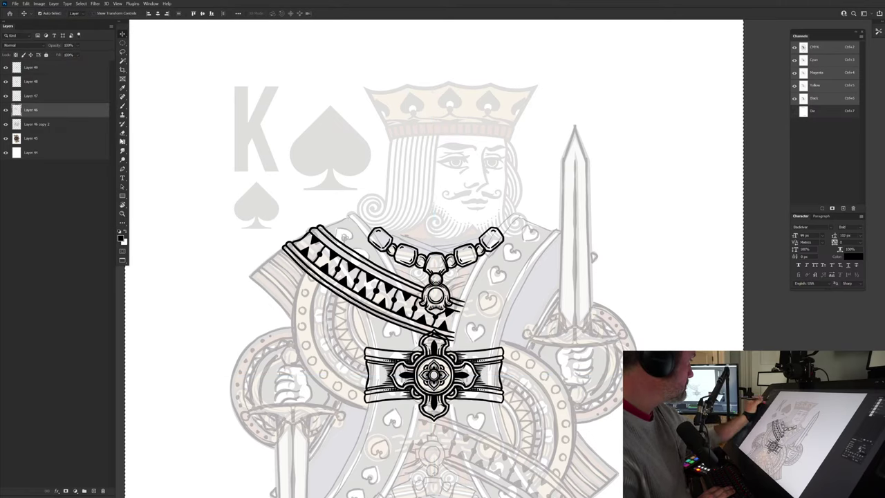
{"action": "key", "text": "ctrl+semicolon"}
{"action": "key", "text": "b"}
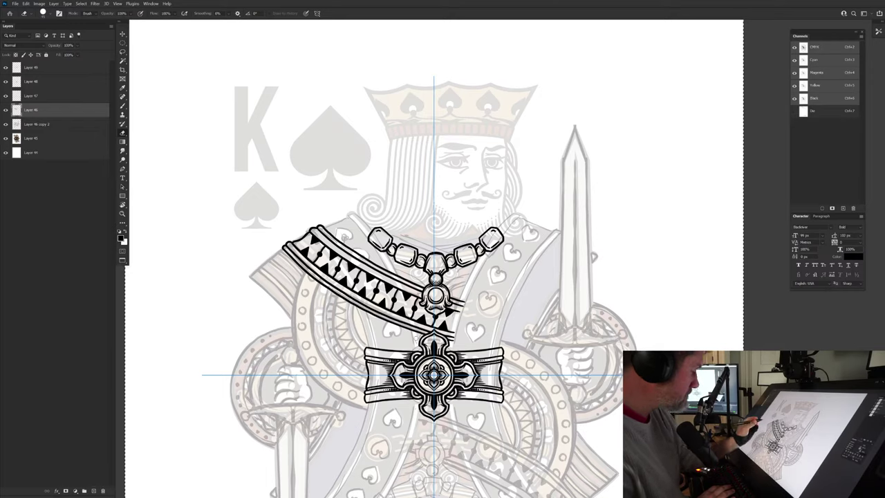
{"action": "key", "text": "b"}
{"action": "left_click", "coordinate": [311, 13]}
{"action": "left_click", "coordinate": [326, 22]}
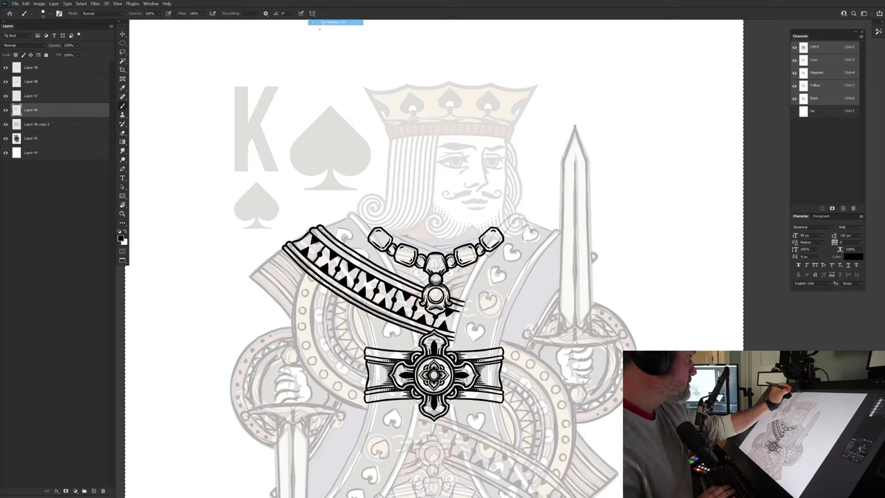
Step: Ink inner contour lines and dotted shading along the sash's lower border where it meets the medallion
{"action": "left_click_drag", "start_coordinate": [300, 290], "coordinate": [315, 292]}
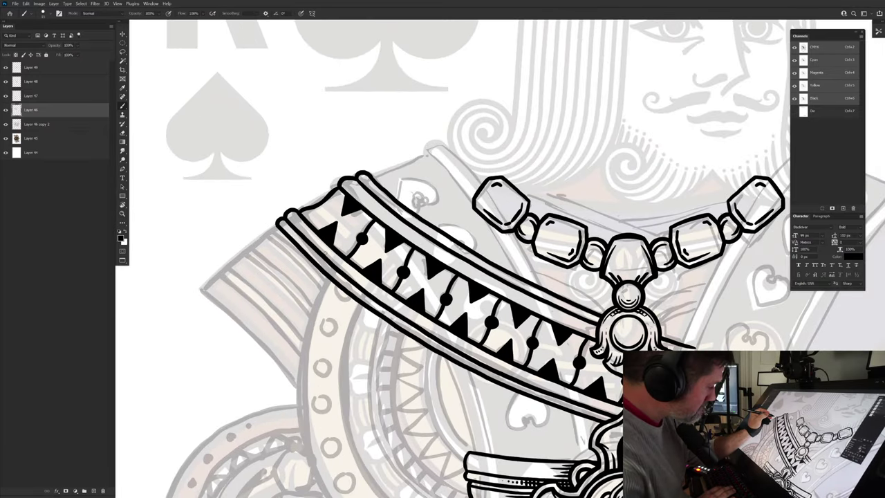
{"action": "mouse_move", "coordinate": [483, 361]}
{"action": "left_mouse_down"}
{"action": "mouse_move", "coordinate": [320, 310]}
{"action": "mouse_move", "coordinate": [373, 333]}
{"action": "left_mouse_up"}
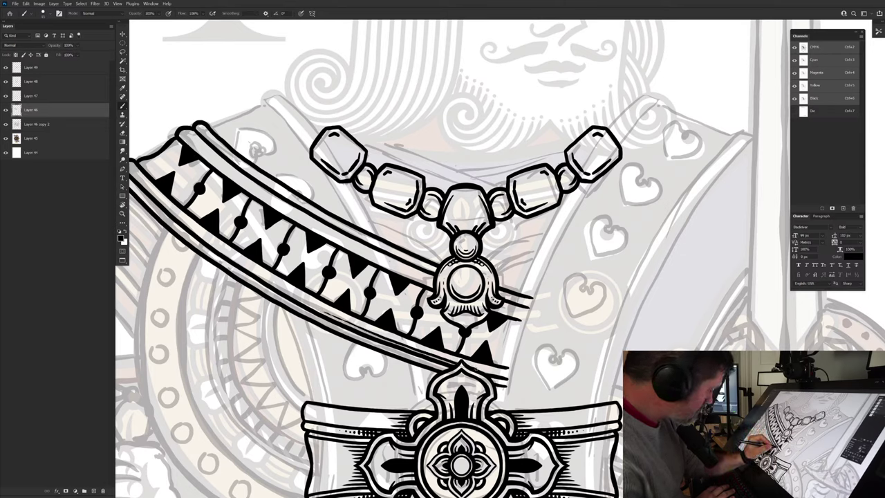
{"action": "left_click_drag", "start_coordinate": [477, 369], "coordinate": [498, 375]}
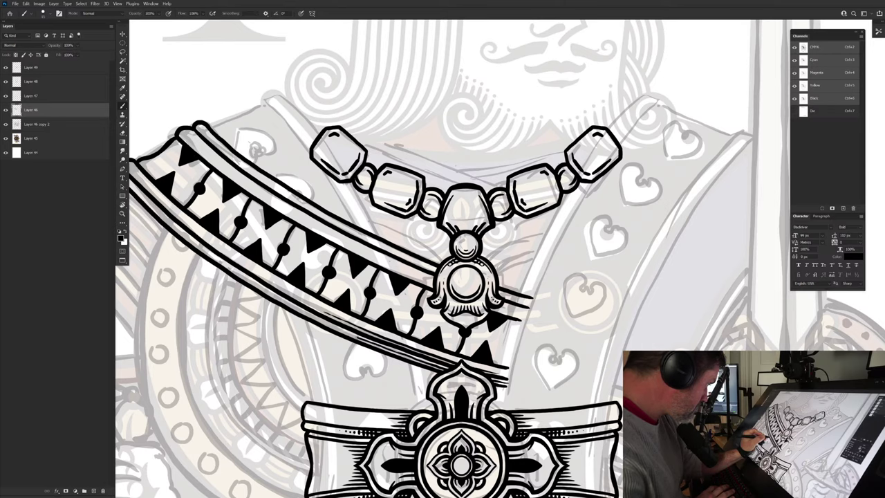
{"action": "left_click_drag", "start_coordinate": [358, 338], "coordinate": [342, 330]}
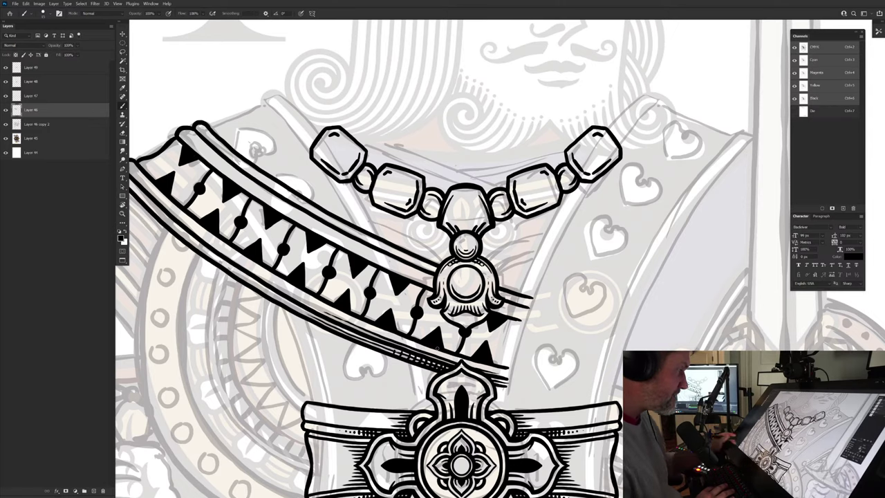
{"action": "left_click_drag", "start_coordinate": [320, 390], "coordinate": [398, 435]}
Step: Ink shading lines and short cross marks on the sash's upper border on both sides of the round pendant
{"action": "scroll", "coordinate": [433, 440], "scroll_direction": "up", "scroll_amount": 3}
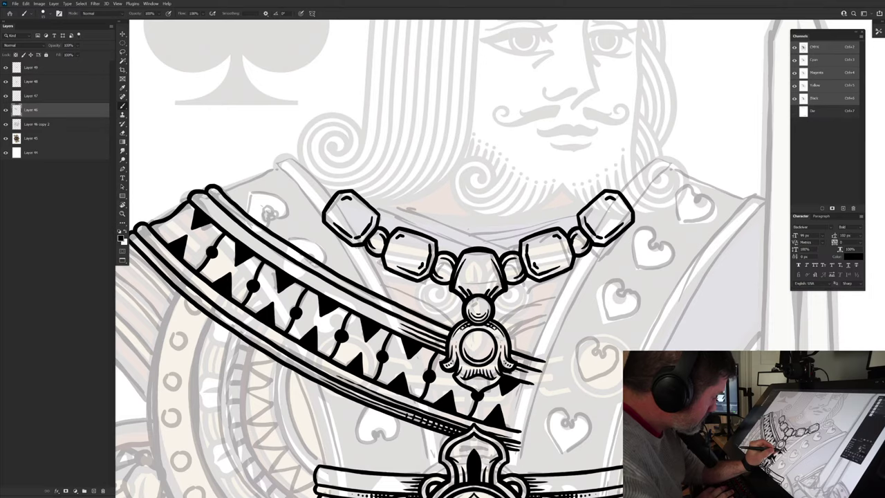
{"action": "left_click_drag", "start_coordinate": [509, 373], "coordinate": [536, 379]}
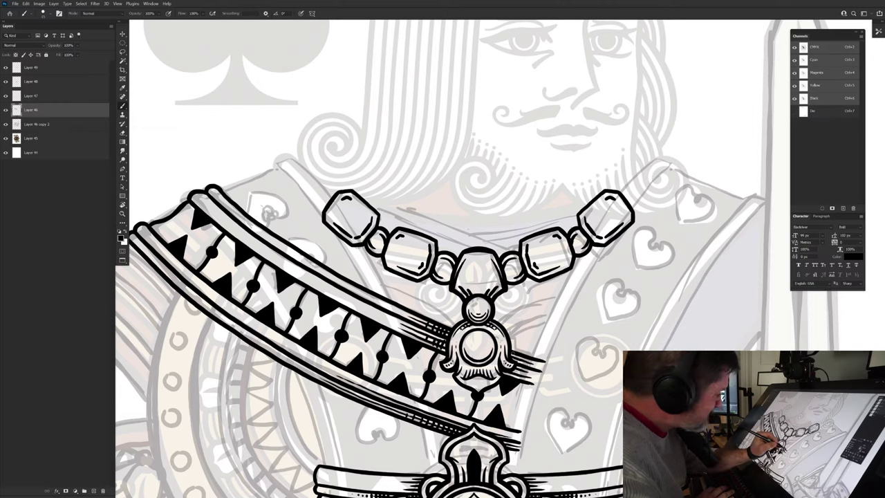
{"action": "left_click_drag", "start_coordinate": [515, 370], "coordinate": [513, 378]}
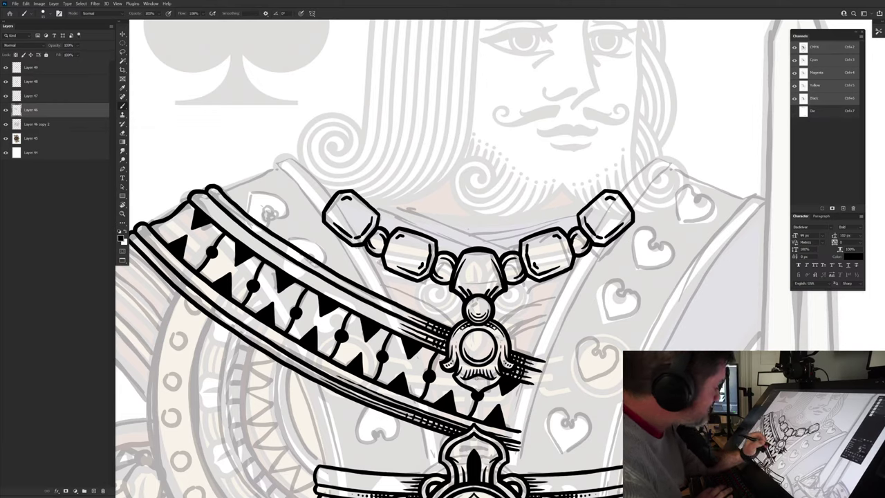
Step: Ink the robe front panel's outer trim as curved parallel lines between the sash and the belt
{"action": "left_click", "coordinate": [310, 393], "text": "ctrl+alt"}
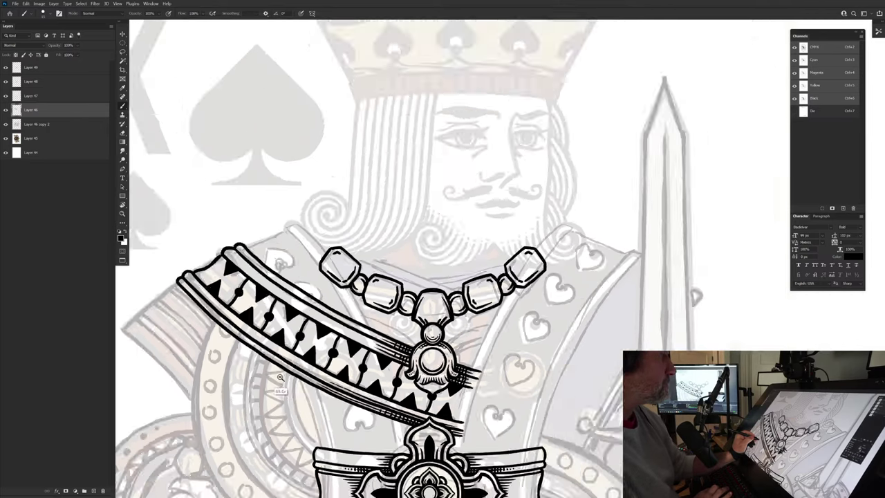
{"action": "left_click", "coordinate": [311, 393], "text": "ctrl+alt"}
{"action": "left_click_drag", "start_coordinate": [311, 393], "coordinate": [361, 314]}
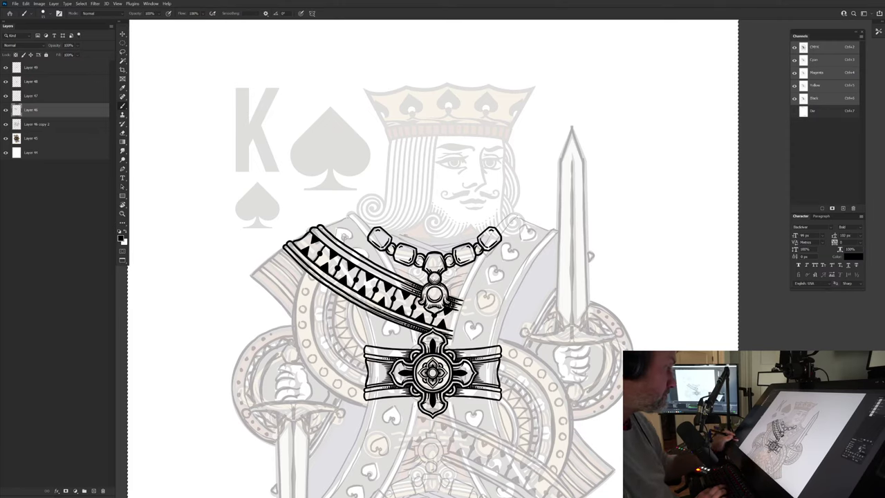
{"action": "left_click_drag", "start_coordinate": [311, 366], "coordinate": [328, 372]}
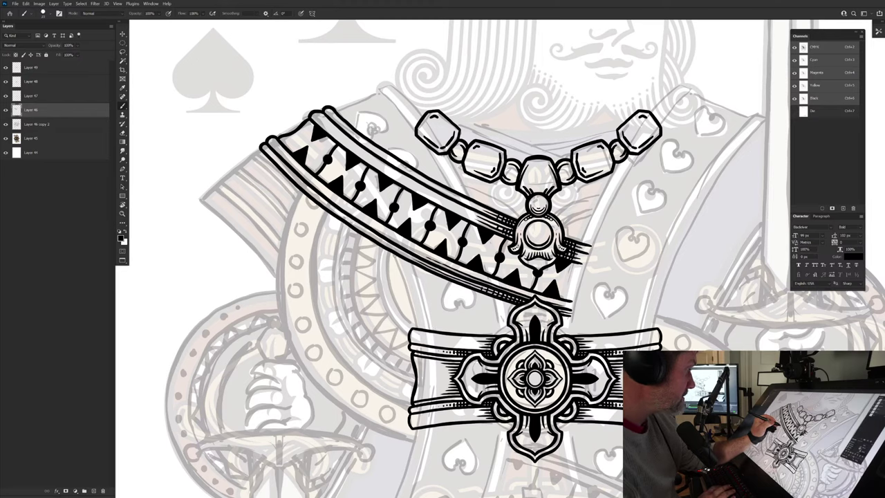
{"action": "left_click_drag", "start_coordinate": [395, 256], "coordinate": [416, 324]}
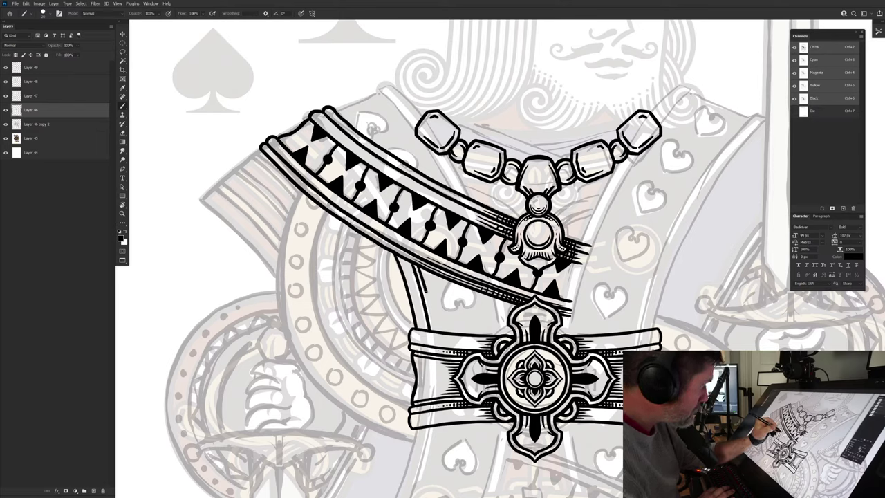
{"action": "left_click_drag", "start_coordinate": [433, 328], "coordinate": [434, 332]}
Step: Continue the front panel's outer trim below the belt as two parallel curves down to the panel's corner
{"action": "left_click_drag", "start_coordinate": [400, 445], "coordinate": [449, 279]}
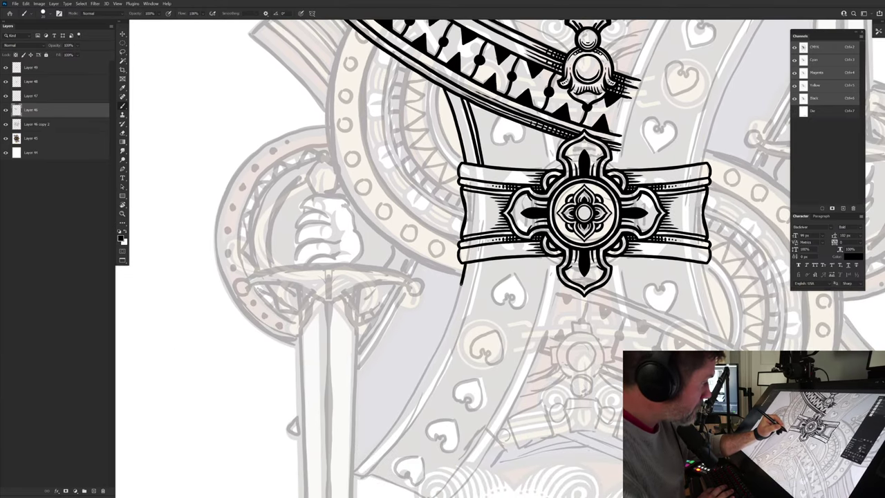
{"action": "left_click_drag", "start_coordinate": [436, 353], "coordinate": [376, 452]}
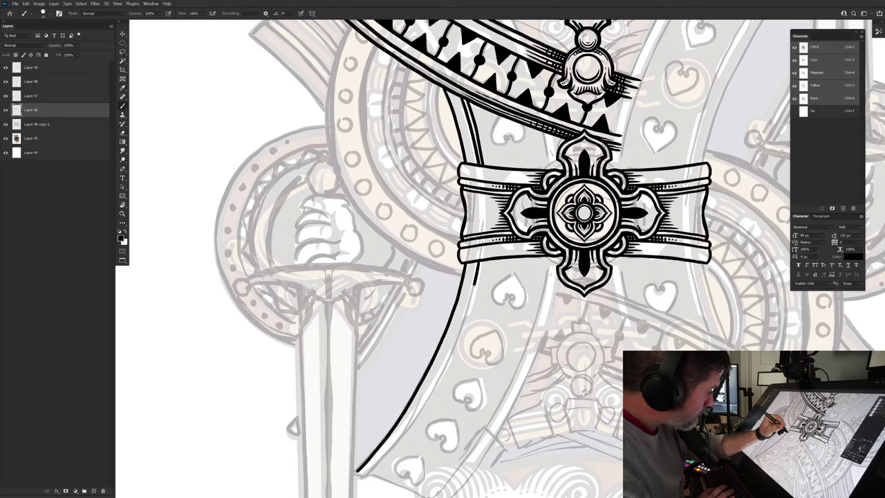
{"action": "left_click_drag", "start_coordinate": [465, 311], "coordinate": [415, 416]}
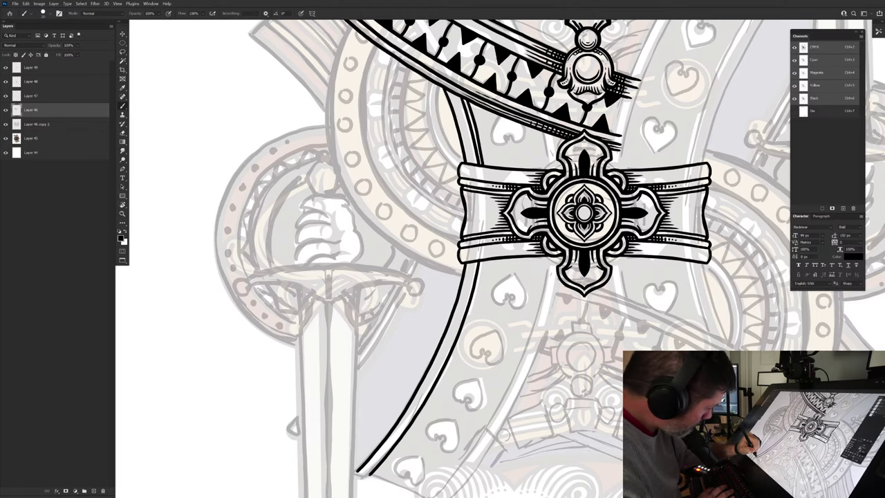
Step: Ink the front panel's inner trim between the sash and belt, then as two long parallel curves below the belt
{"action": "left_click_drag", "start_coordinate": [445, 330], "coordinate": [366, 410]}
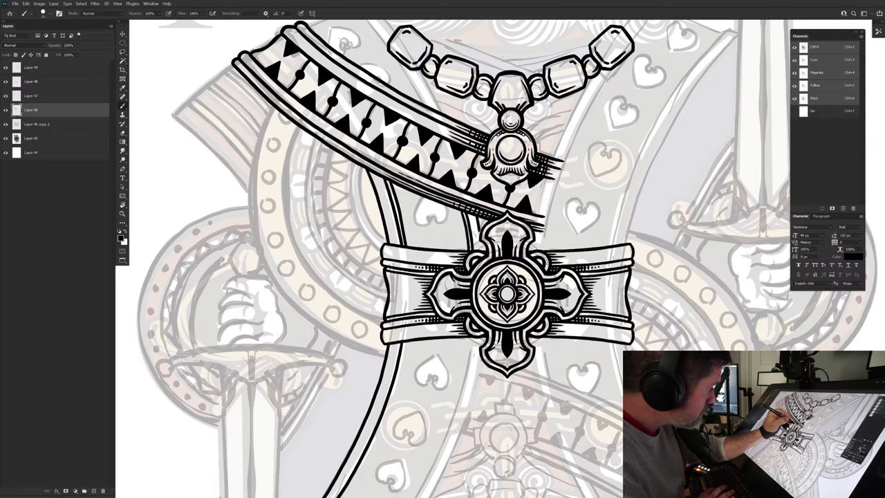
{"action": "left_click_drag", "start_coordinate": [378, 442], "coordinate": [418, 317]}
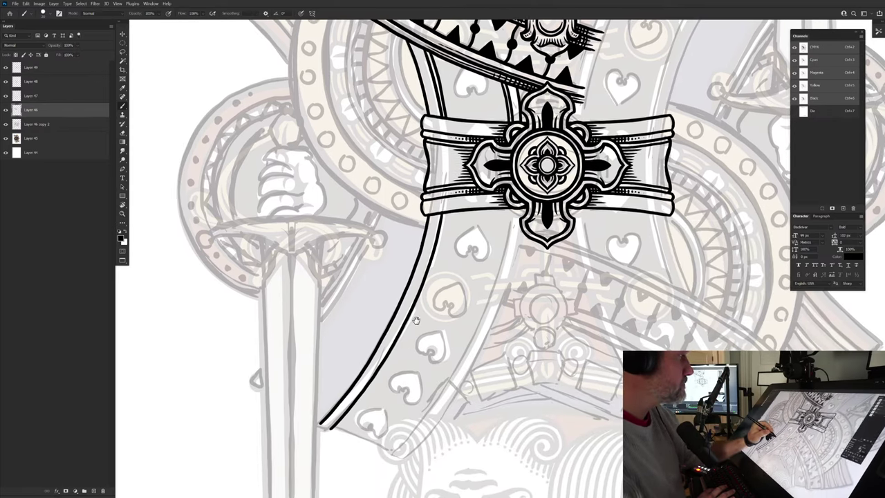
{"action": "left_click_drag", "start_coordinate": [511, 207], "coordinate": [511, 224]}
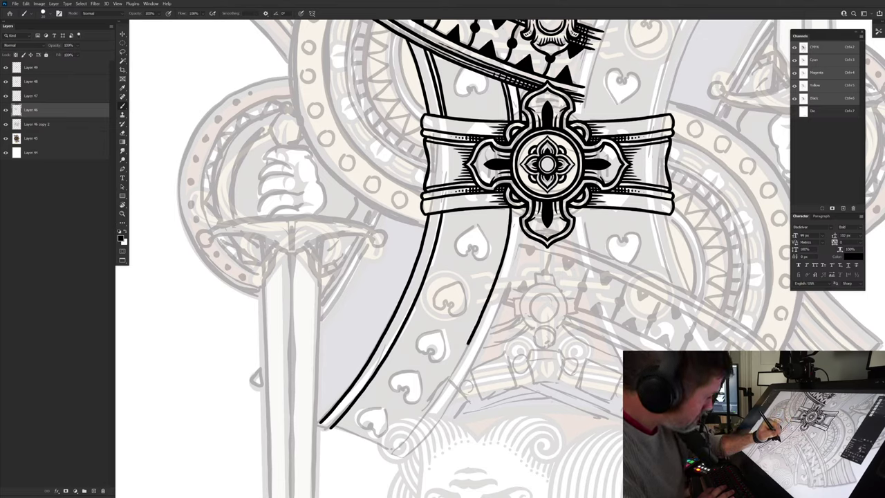
{"action": "left_click_drag", "start_coordinate": [469, 344], "coordinate": [440, 393]}
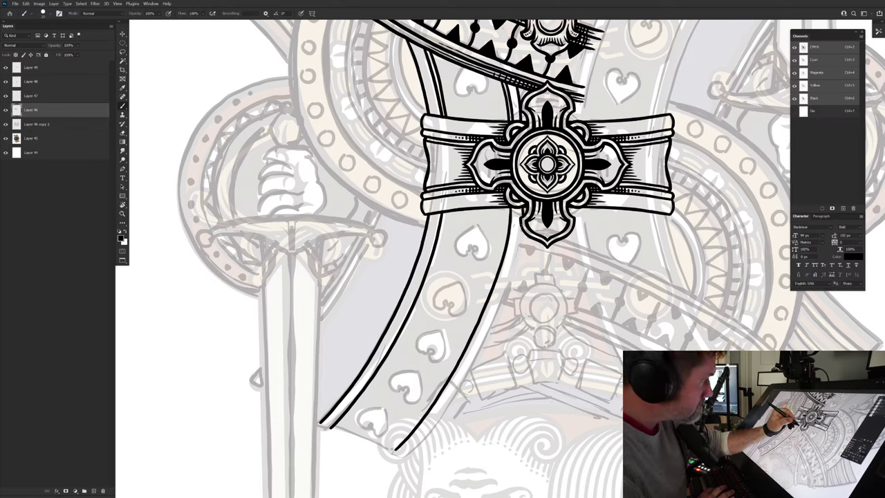
{"action": "left_click_drag", "start_coordinate": [520, 238], "coordinate": [487, 334]}
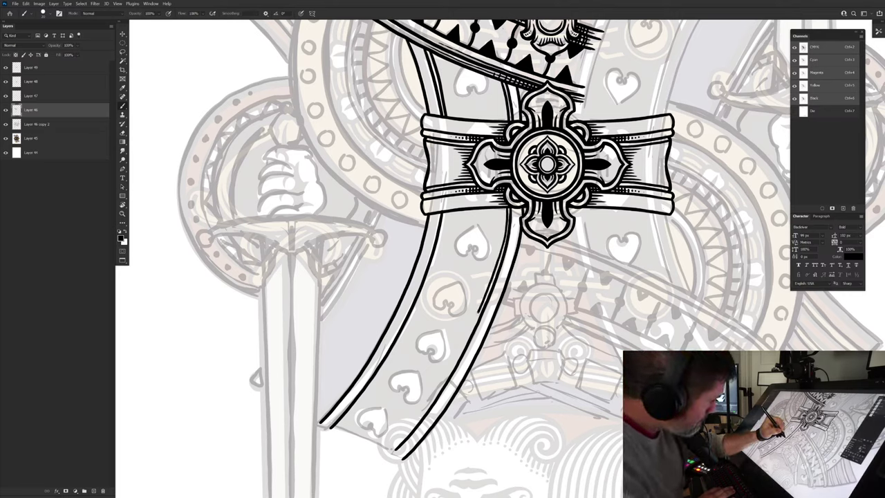
Step: Add a thin accent line alongside the inner edge of both trims on the front panel below the belt
{"action": "left_click_drag", "start_coordinate": [479, 310], "coordinate": [468, 332]}
{"action": "left_click_drag", "start_coordinate": [449, 368], "coordinate": [426, 408]}
{"action": "left_click_drag", "start_coordinate": [403, 438], "coordinate": [393, 449]}
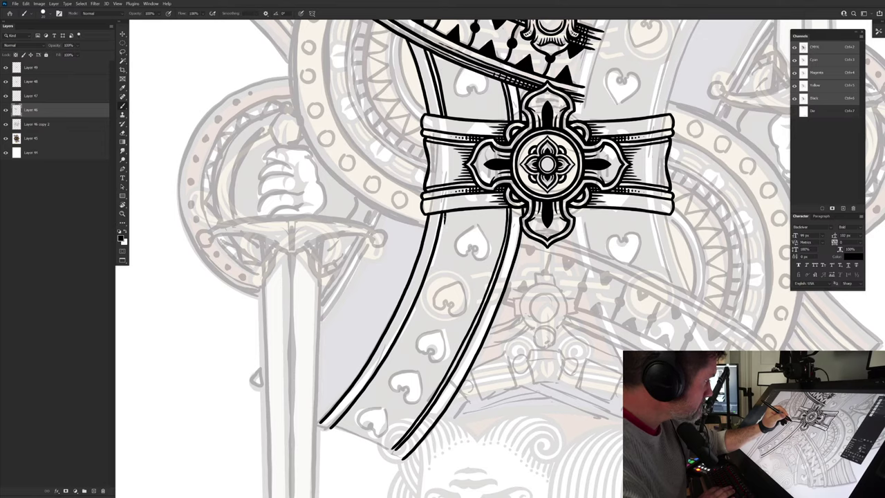
{"action": "left_click_drag", "start_coordinate": [433, 267], "coordinate": [423, 292]}
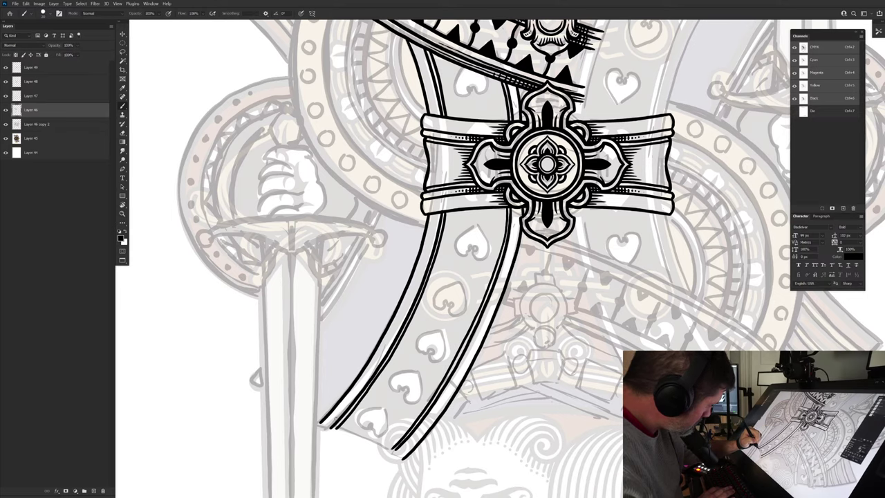
Step: Ink the collar trim above the sash as two parallel lines running behind the necklace, with a rounded end at the shoulder
{"action": "left_click_drag", "start_coordinate": [366, 287], "coordinate": [364, 350]}
{"action": "left_click_drag", "start_coordinate": [395, 131], "coordinate": [400, 383]}
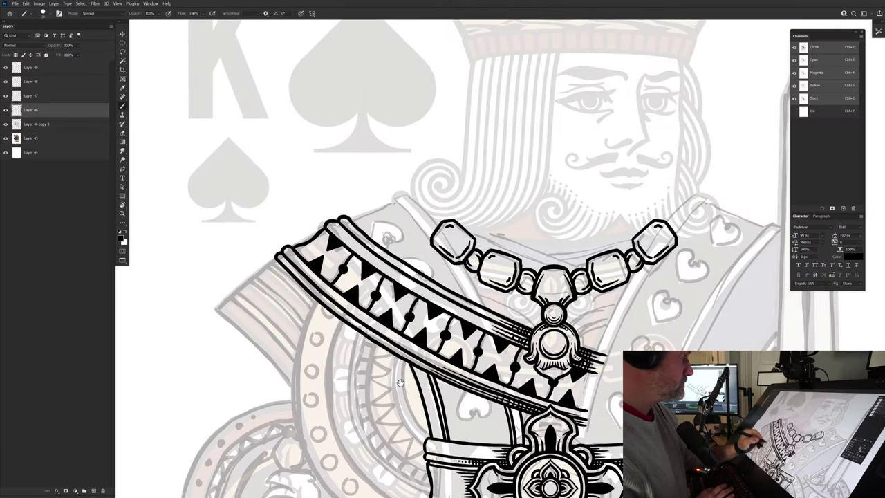
{"action": "left_click_drag", "start_coordinate": [396, 201], "coordinate": [415, 222]}
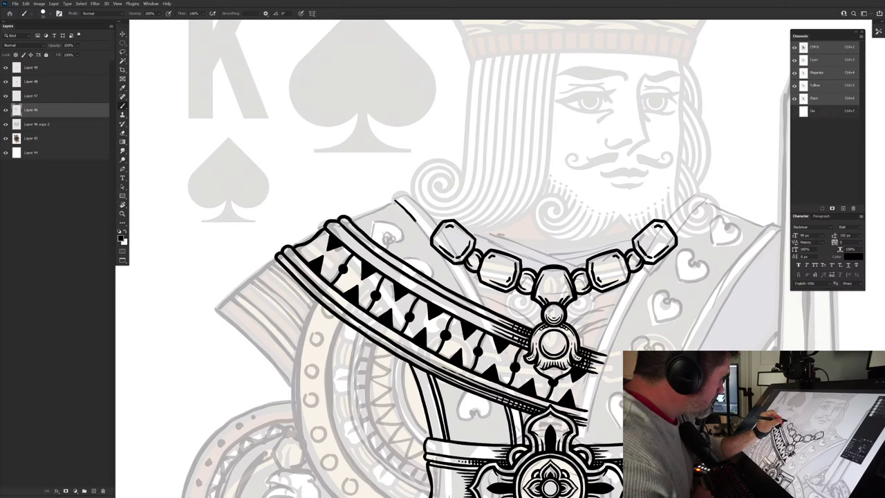
{"action": "left_click_drag", "start_coordinate": [444, 261], "coordinate": [465, 300]}
{"action": "left_click_drag", "start_coordinate": [400, 211], "coordinate": [411, 221]}
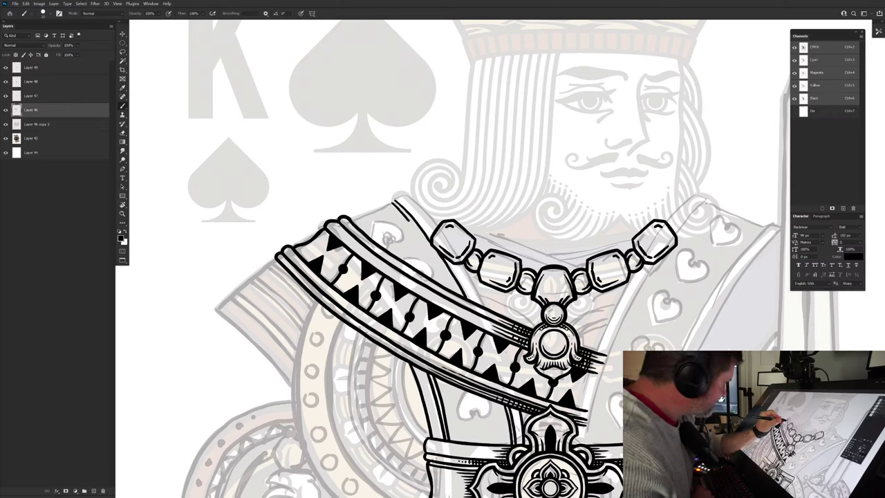
{"action": "left_click_drag", "start_coordinate": [432, 250], "coordinate": [444, 267]}
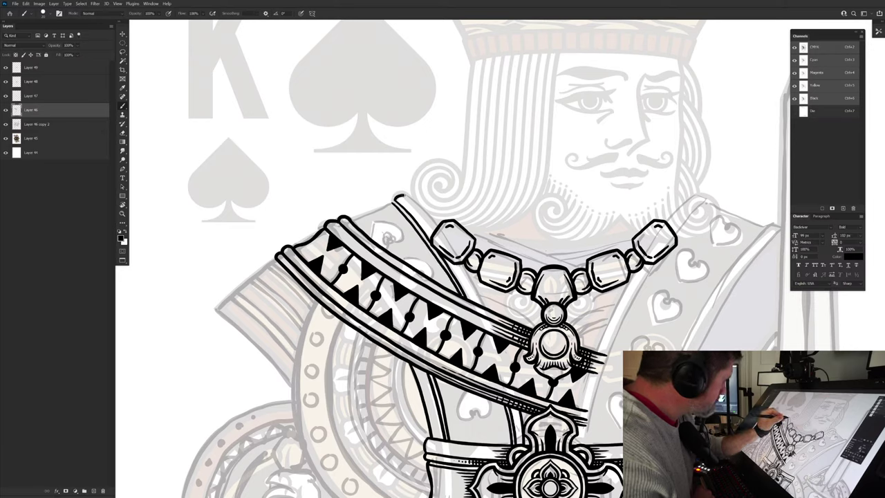
{"action": "left_click_drag", "start_coordinate": [404, 196], "coordinate": [421, 206]}
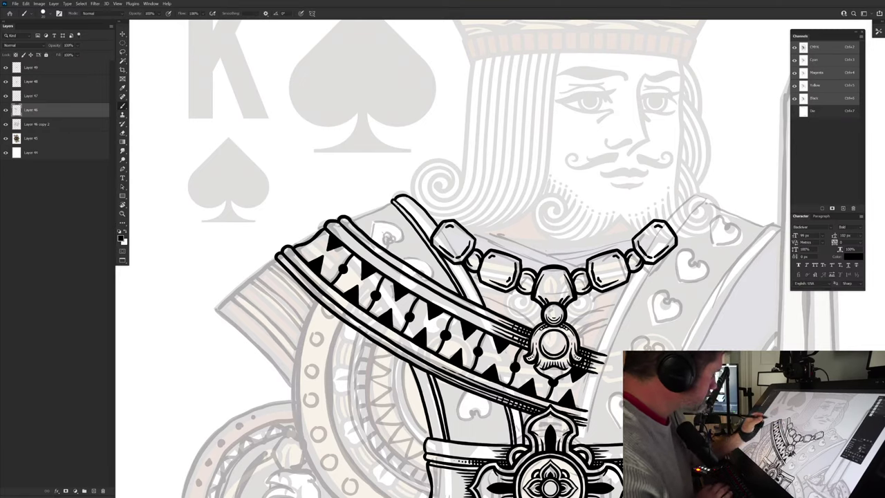
Step: Close the lower ends of both front panel trims with short rounded strokes
{"action": "left_click_drag", "start_coordinate": [336, 461], "coordinate": [325, 240]}
{"action": "left_click_drag", "start_coordinate": [356, 409], "coordinate": [434, 205]}
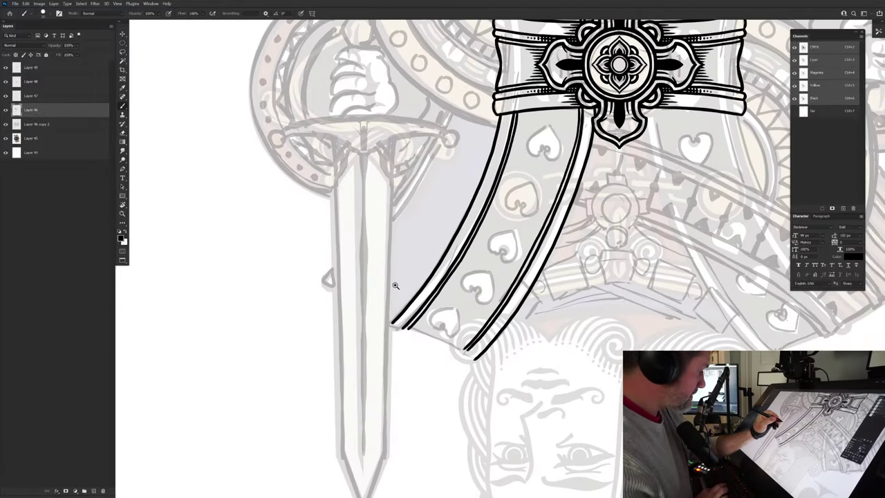
{"action": "left_click_drag", "start_coordinate": [411, 352], "coordinate": [424, 348]}
{"action": "mouse_move", "coordinate": [512, 360]}
{"action": "left_mouse_down"}
{"action": "mouse_move", "coordinate": [515, 375]}
{"action": "mouse_move", "coordinate": [534, 378]}
{"action": "left_mouse_up"}
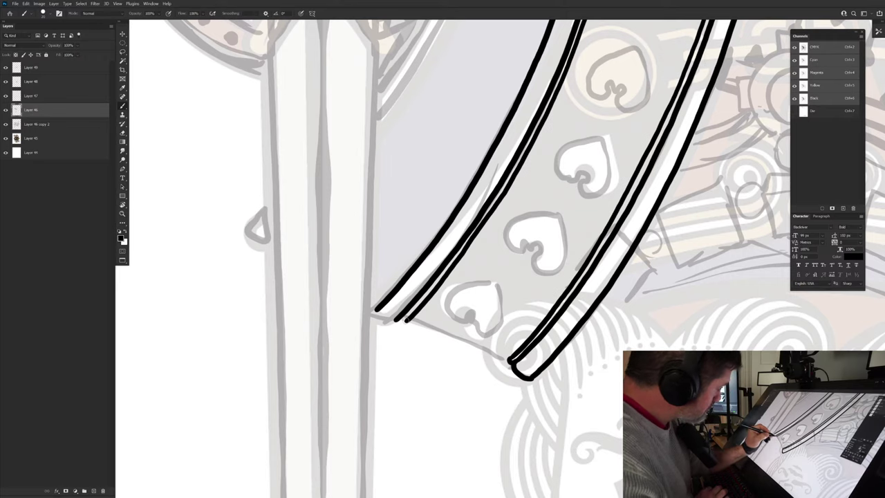
{"action": "left_click_drag", "start_coordinate": [409, 319], "coordinate": [374, 313]}
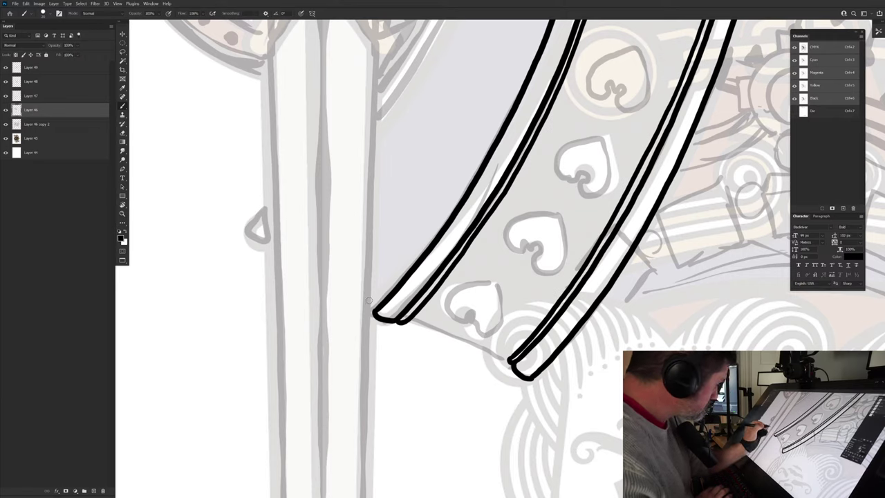
Step: Ink the front panel's bottom hem between the two trim ends, undoing the first curve and redrawing it
{"action": "scroll", "coordinate": [399, 357], "scroll_direction": "down", "scroll_amount": 2}
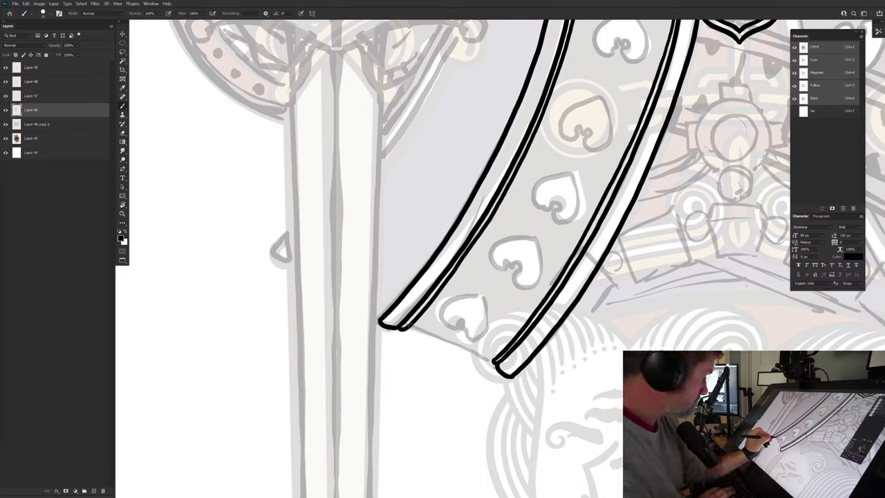
{"action": "left_click_drag", "start_coordinate": [411, 327], "coordinate": [496, 361]}
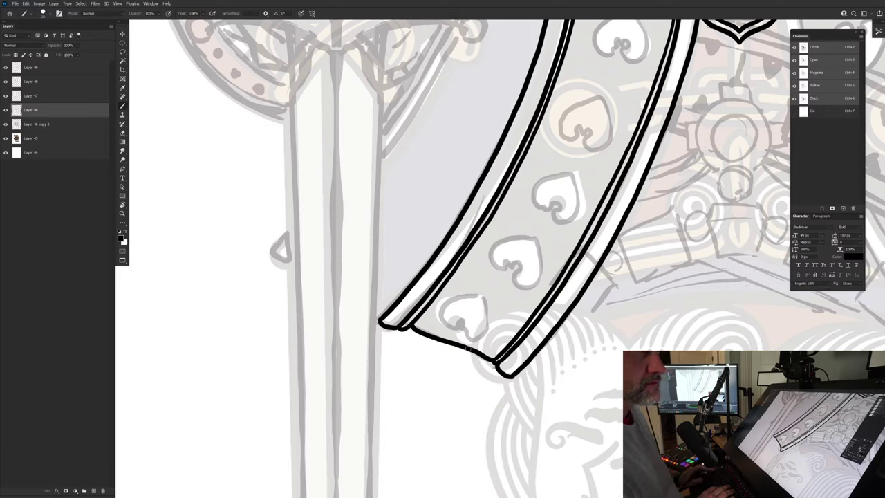
{"action": "key", "text": "ctrl+z"}
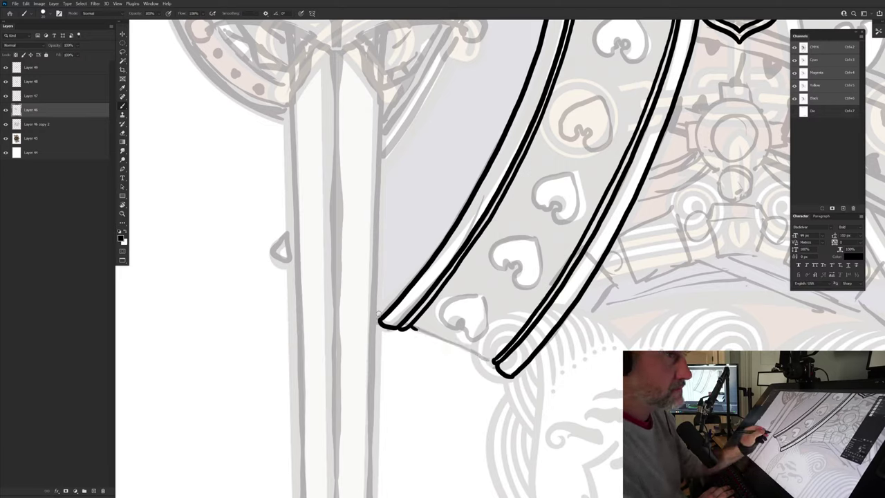
{"action": "mouse_move", "coordinate": [420, 332]}
{"action": "left_mouse_down"}
{"action": "mouse_move", "coordinate": [494, 357]}
{"action": "mouse_move", "coordinate": [427, 334]}
{"action": "left_mouse_up"}
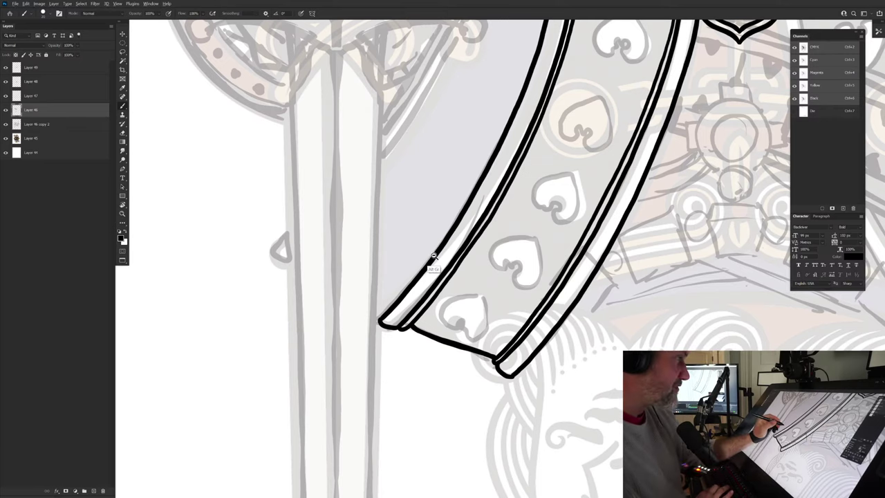
{"action": "left_click_drag", "start_coordinate": [434, 257], "coordinate": [390, 368]}
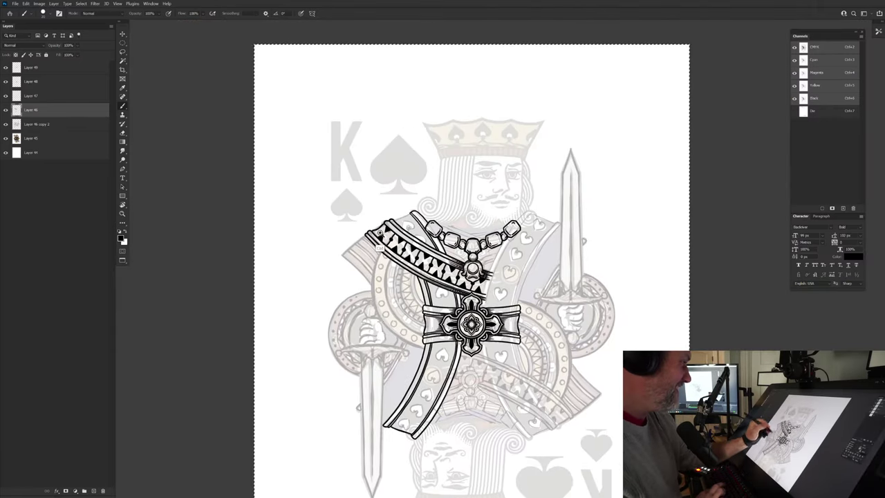
Step: Ink the shoulder edge between sash and collar trim, and shade the panel beside the trim with long parallel hatch lines
{"action": "scroll", "coordinate": [387, 192], "scroll_direction": "up", "scroll_amount": 4}
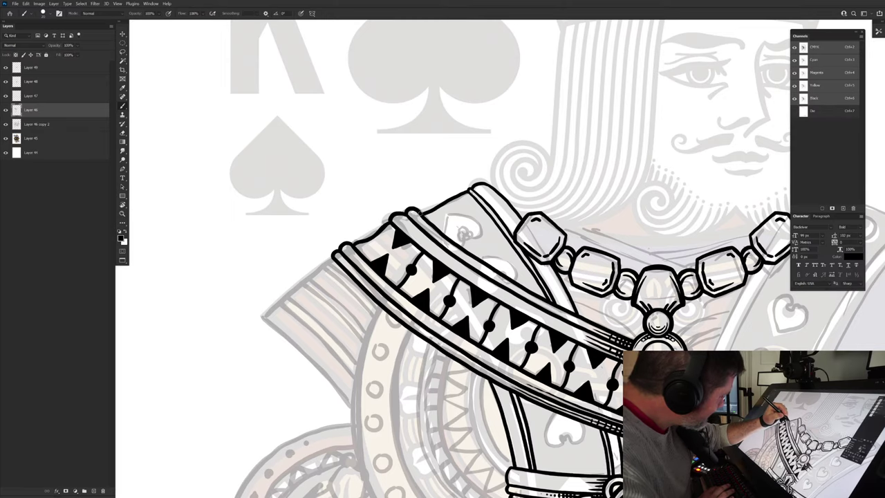
{"action": "scroll", "coordinate": [419, 313], "scroll_direction": "down", "scroll_amount": 2}
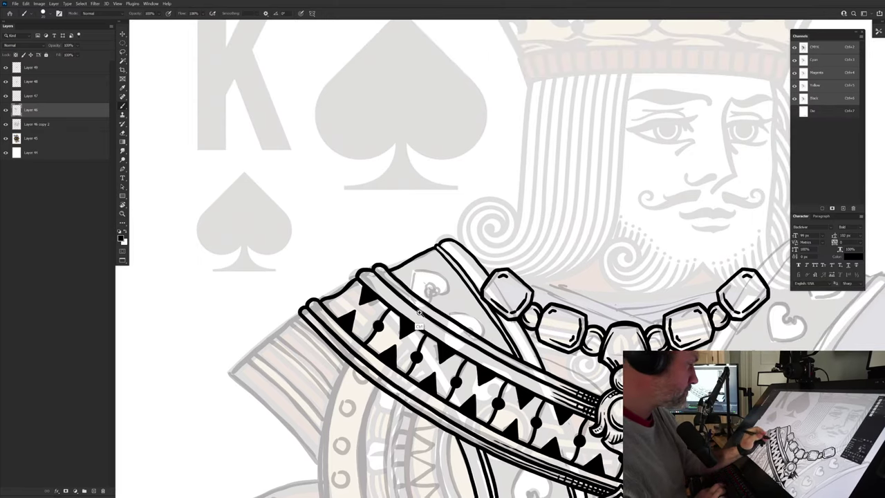
{"action": "scroll", "coordinate": [419, 313], "scroll_direction": "up", "scroll_amount": 2}
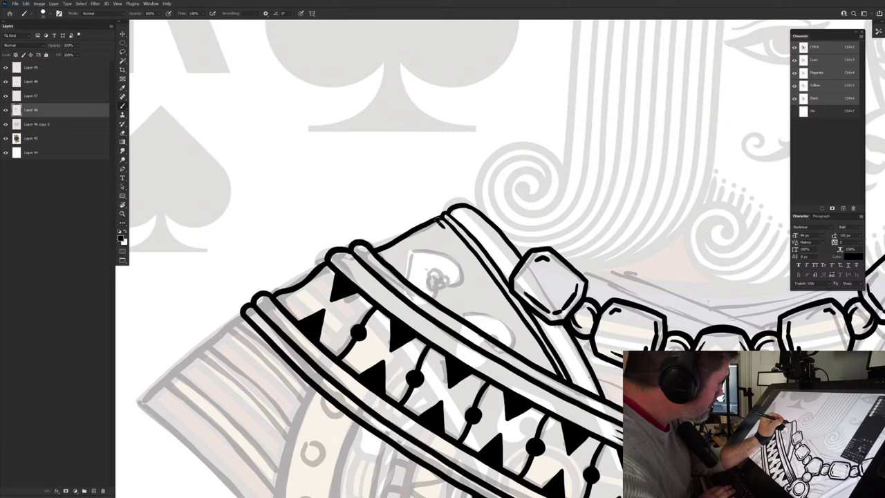
{"action": "left_click_drag", "start_coordinate": [437, 217], "coordinate": [553, 373]}
{"action": "left_click_drag", "start_coordinate": [445, 219], "coordinate": [538, 336]}
{"action": "mouse_move", "coordinate": [430, 223]}
{"action": "left_mouse_down"}
{"action": "mouse_move", "coordinate": [489, 292]}
{"action": "mouse_move", "coordinate": [490, 276]}
{"action": "mouse_move", "coordinate": [542, 366]}
{"action": "mouse_move", "coordinate": [440, 237]}
{"action": "mouse_move", "coordinate": [520, 345]}
{"action": "mouse_move", "coordinate": [489, 315]}
{"action": "mouse_move", "coordinate": [520, 358]}
{"action": "left_mouse_up"}
{"action": "left_click_drag", "start_coordinate": [377, 314], "coordinate": [378, 353]}
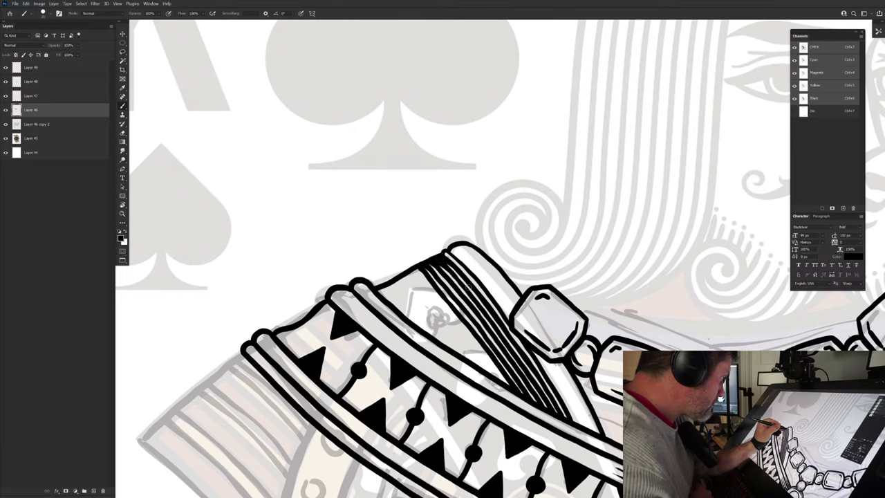
{"action": "left_click_drag", "start_coordinate": [413, 269], "coordinate": [505, 382]}
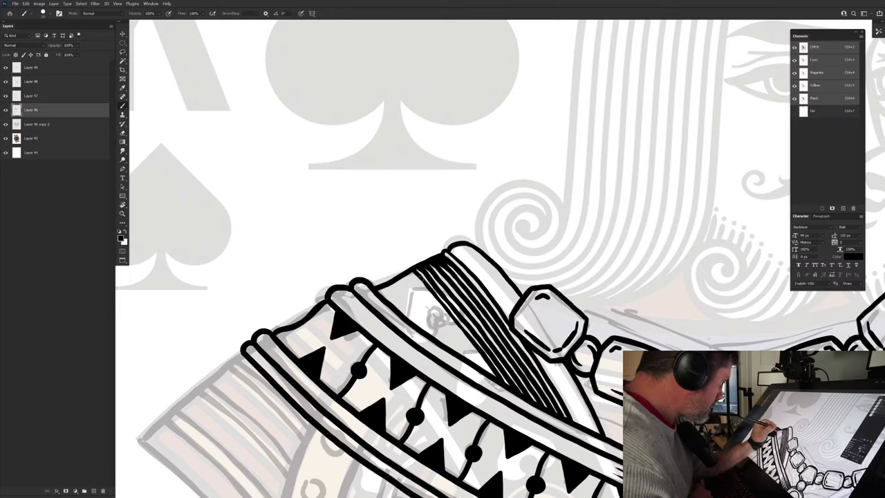
{"action": "left_click_drag", "start_coordinate": [408, 270], "coordinate": [492, 376]}
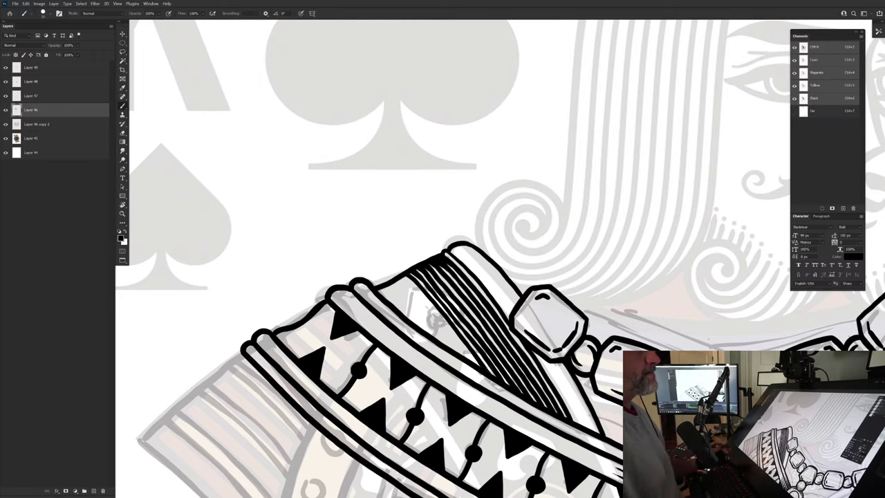
Step: Enlarge the brush and fill the front panel section between the sash and the belt solid black
{"action": "left_click_drag", "start_coordinate": [332, 431], "coordinate": [299, 404], "text": "ctrl"}
{"action": "left_click_drag", "start_coordinate": [300, 450], "coordinate": [313, 369]}
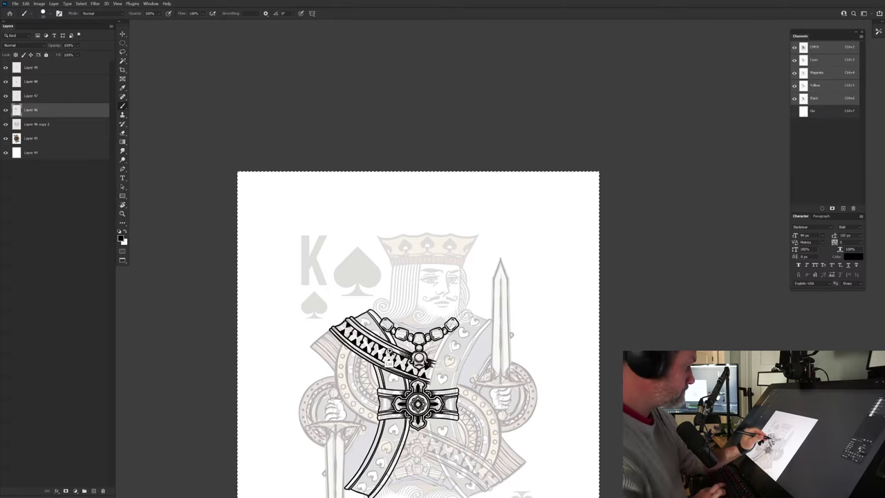
{"action": "mouse_move", "coordinate": [362, 329]}
{"action": "left_mouse_down"}
{"action": "mouse_move", "coordinate": [409, 364]}
{"action": "mouse_move", "coordinate": [387, 352]}
{"action": "left_mouse_up"}
{"action": "key", "text": "bracketright"}
{"action": "mouse_move", "coordinate": [398, 239]}
{"action": "left_mouse_down"}
{"action": "mouse_move", "coordinate": [411, 257]}
{"action": "mouse_move", "coordinate": [367, 249]}
{"action": "mouse_move", "coordinate": [325, 276]}
{"action": "mouse_move", "coordinate": [356, 305]}
{"action": "mouse_move", "coordinate": [405, 257]}
{"action": "mouse_move", "coordinate": [418, 266]}
{"action": "mouse_move", "coordinate": [523, 412]}
{"action": "mouse_move", "coordinate": [354, 306]}
{"action": "mouse_move", "coordinate": [401, 325]}
{"action": "mouse_move", "coordinate": [432, 298]}
{"action": "mouse_move", "coordinate": [487, 377]}
{"action": "mouse_move", "coordinate": [439, 346]}
{"action": "mouse_move", "coordinate": [435, 324]}
{"action": "left_mouse_up"}
{"action": "left_click_drag", "start_coordinate": [409, 438], "coordinate": [375, 164]}
{"action": "left_click_drag", "start_coordinate": [413, 492], "coordinate": [388, 406]}
{"action": "mouse_move", "coordinate": [431, 227]}
{"action": "left_mouse_down"}
{"action": "mouse_move", "coordinate": [560, 282]}
{"action": "mouse_move", "coordinate": [573, 353]}
{"action": "mouse_move", "coordinate": [486, 346]}
{"action": "left_mouse_up"}
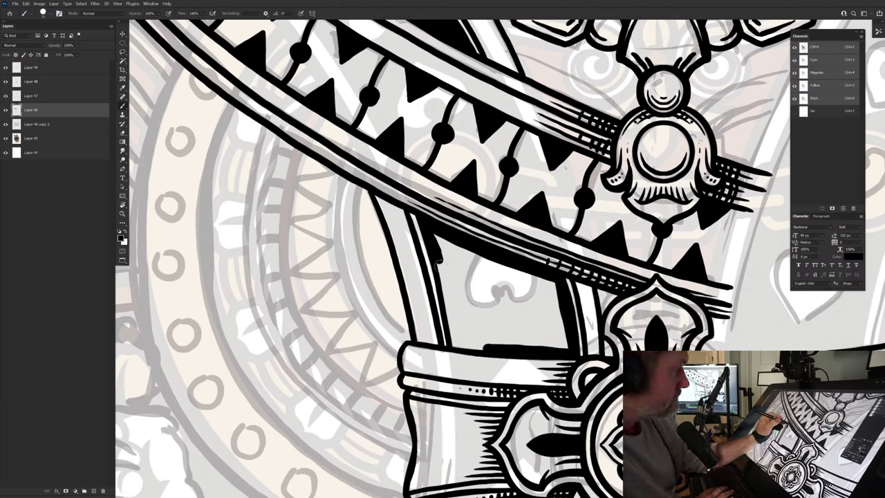
{"action": "mouse_move", "coordinate": [437, 259]}
{"action": "left_mouse_down"}
{"action": "mouse_move", "coordinate": [463, 345]}
{"action": "mouse_move", "coordinate": [559, 348]}
{"action": "mouse_move", "coordinate": [557, 299]}
{"action": "mouse_move", "coordinate": [523, 269]}
{"action": "mouse_move", "coordinate": [442, 234]}
{"action": "mouse_move", "coordinate": [464, 342]}
{"action": "mouse_move", "coordinate": [442, 246]}
{"action": "mouse_move", "coordinate": [488, 261]}
{"action": "mouse_move", "coordinate": [563, 327]}
{"action": "mouse_move", "coordinate": [543, 300]}
{"action": "mouse_move", "coordinate": [536, 341]}
{"action": "mouse_move", "coordinate": [495, 290]}
{"action": "mouse_move", "coordinate": [472, 301]}
{"action": "mouse_move", "coordinate": [470, 322]}
{"action": "mouse_move", "coordinate": [460, 307]}
{"action": "mouse_move", "coordinate": [464, 279]}
{"action": "mouse_move", "coordinate": [477, 288]}
{"action": "mouse_move", "coordinate": [453, 256]}
{"action": "mouse_move", "coordinate": [547, 294]}
{"action": "left_mouse_up"}
Step: Fill the front panel below the belt solid black between its two trims, all the way down to the hem
{"action": "left_click_drag", "start_coordinate": [417, 458], "coordinate": [396, 188]}
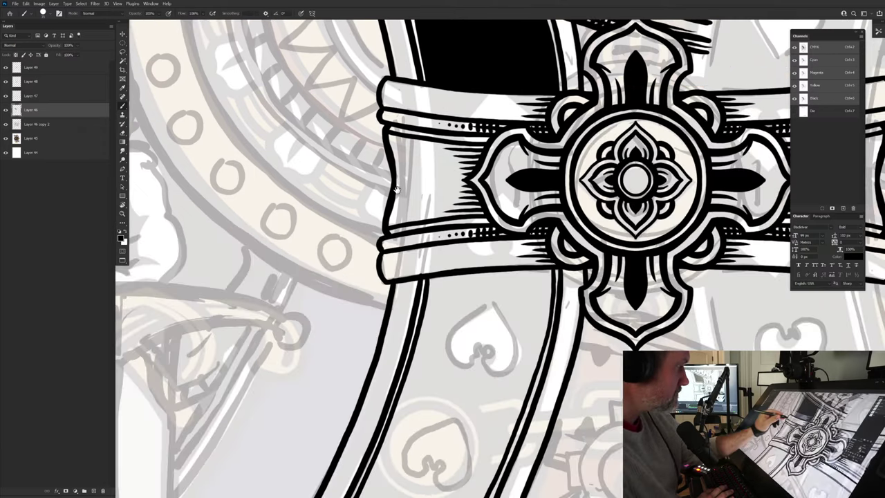
{"action": "mouse_move", "coordinate": [426, 278]}
{"action": "left_mouse_down"}
{"action": "mouse_move", "coordinate": [432, 298]}
{"action": "mouse_move", "coordinate": [492, 275]}
{"action": "mouse_move", "coordinate": [548, 272]}
{"action": "mouse_move", "coordinate": [538, 329]}
{"action": "mouse_move", "coordinate": [522, 291]}
{"action": "mouse_move", "coordinate": [509, 329]}
{"action": "mouse_move", "coordinate": [491, 282]}
{"action": "mouse_move", "coordinate": [464, 332]}
{"action": "mouse_move", "coordinate": [477, 284]}
{"action": "mouse_move", "coordinate": [454, 335]}
{"action": "mouse_move", "coordinate": [442, 308]}
{"action": "mouse_move", "coordinate": [420, 340]}
{"action": "left_mouse_up"}
{"action": "left_click_drag", "start_coordinate": [405, 417], "coordinate": [459, 239]}
{"action": "left_click_drag", "start_coordinate": [546, 185], "coordinate": [551, 204]}
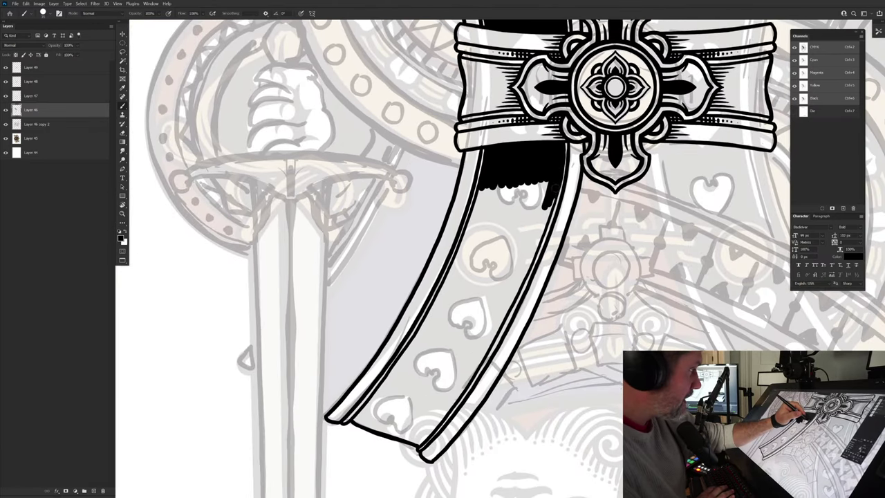
{"action": "mouse_move", "coordinate": [538, 240]}
{"action": "left_mouse_down"}
{"action": "mouse_move", "coordinate": [546, 180]}
{"action": "mouse_move", "coordinate": [513, 234]}
{"action": "left_mouse_up"}
{"action": "mouse_move", "coordinate": [511, 184]}
{"action": "left_mouse_down"}
{"action": "mouse_move", "coordinate": [501, 242]}
{"action": "mouse_move", "coordinate": [512, 181]}
{"action": "mouse_move", "coordinate": [490, 240]}
{"action": "mouse_move", "coordinate": [484, 189]}
{"action": "left_mouse_up"}
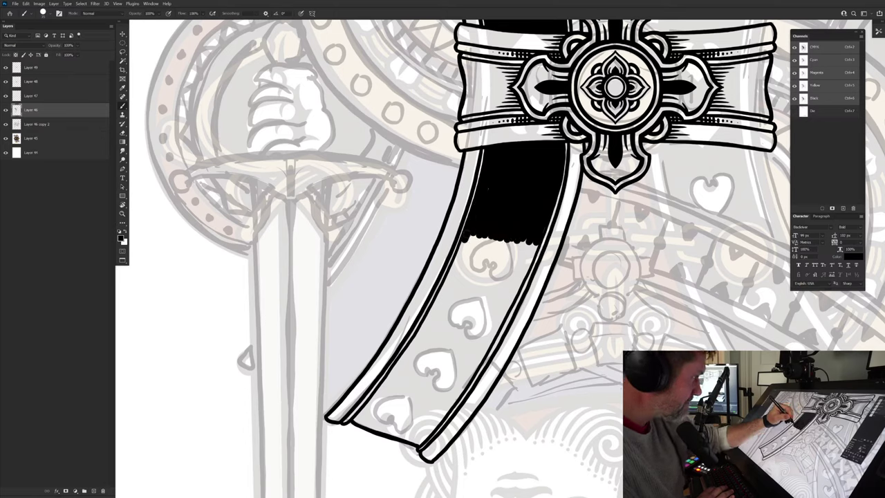
{"action": "mouse_move", "coordinate": [536, 245]}
{"action": "left_mouse_down"}
{"action": "mouse_move", "coordinate": [538, 236]}
{"action": "mouse_move", "coordinate": [503, 315]}
{"action": "mouse_move", "coordinate": [532, 237]}
{"action": "mouse_move", "coordinate": [526, 233]}
{"action": "mouse_move", "coordinate": [497, 284]}
{"action": "mouse_move", "coordinate": [490, 311]}
{"action": "mouse_move", "coordinate": [496, 256]}
{"action": "mouse_move", "coordinate": [477, 305]}
{"action": "mouse_move", "coordinate": [473, 239]}
{"action": "mouse_move", "coordinate": [456, 297]}
{"action": "mouse_move", "coordinate": [448, 275]}
{"action": "left_mouse_up"}
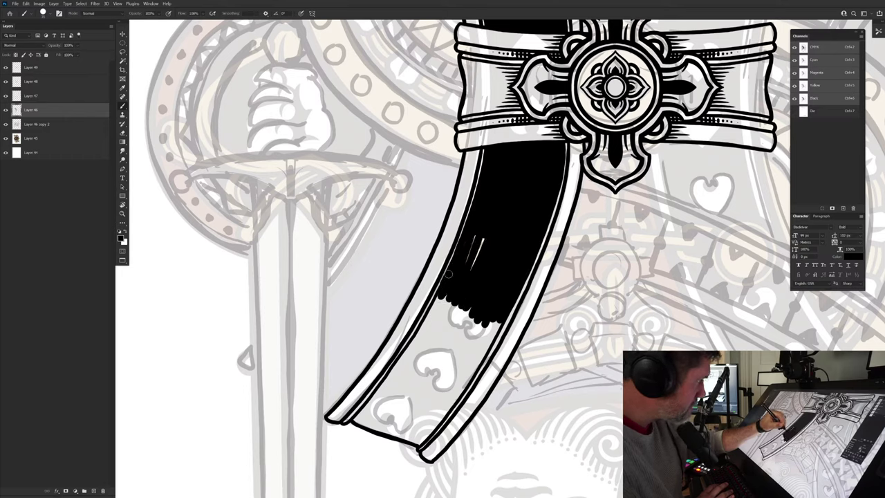
{"action": "mouse_move", "coordinate": [473, 245]}
{"action": "left_mouse_down"}
{"action": "mouse_move", "coordinate": [496, 286]}
{"action": "mouse_move", "coordinate": [488, 339]}
{"action": "left_mouse_up"}
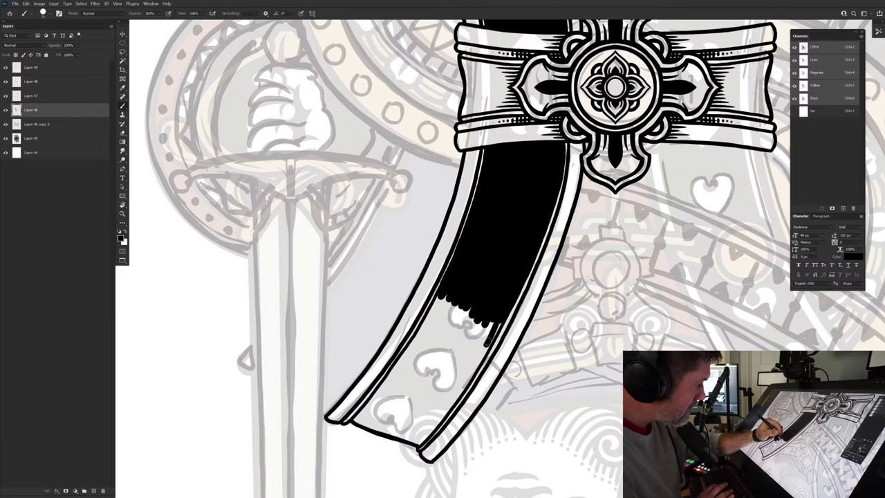
{"action": "left_click_drag", "start_coordinate": [473, 373], "coordinate": [443, 415]}
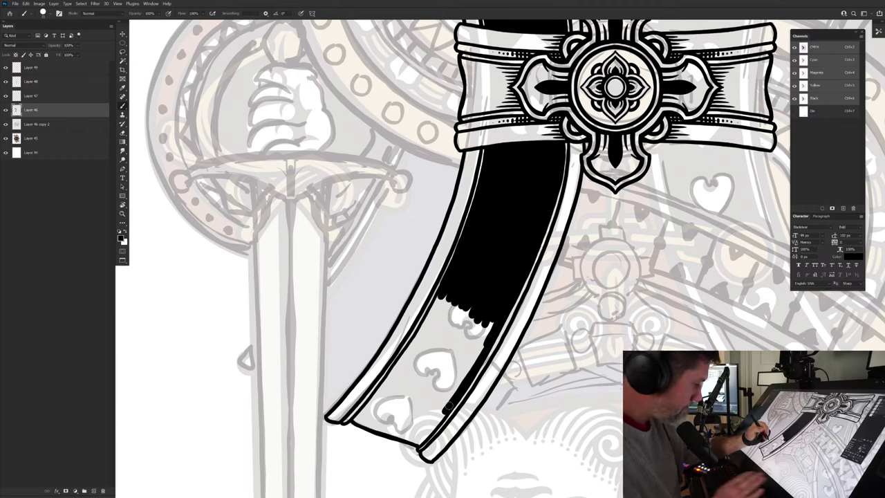
{"action": "mouse_move", "coordinate": [443, 299]}
{"action": "left_mouse_down"}
{"action": "mouse_move", "coordinate": [418, 339]}
{"action": "mouse_move", "coordinate": [435, 346]}
{"action": "left_mouse_up"}
{"action": "left_click_drag", "start_coordinate": [474, 299], "coordinate": [449, 351]}
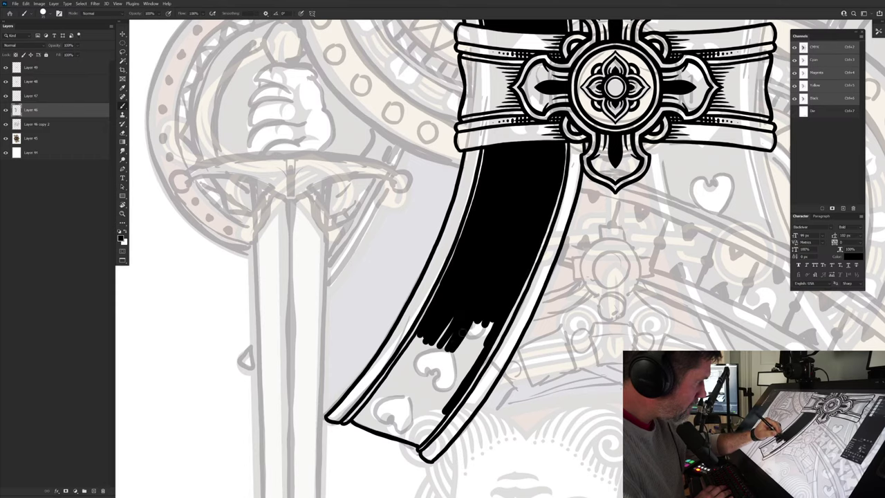
{"action": "mouse_move", "coordinate": [481, 321]}
{"action": "left_mouse_down"}
{"action": "mouse_move", "coordinate": [467, 365]}
{"action": "mouse_move", "coordinate": [468, 332]}
{"action": "mouse_move", "coordinate": [450, 324]}
{"action": "mouse_move", "coordinate": [428, 358]}
{"action": "mouse_move", "coordinate": [412, 360]}
{"action": "mouse_move", "coordinate": [436, 301]}
{"action": "mouse_move", "coordinate": [426, 290]}
{"action": "mouse_move", "coordinate": [448, 341]}
{"action": "mouse_move", "coordinate": [417, 340]}
{"action": "left_mouse_up"}
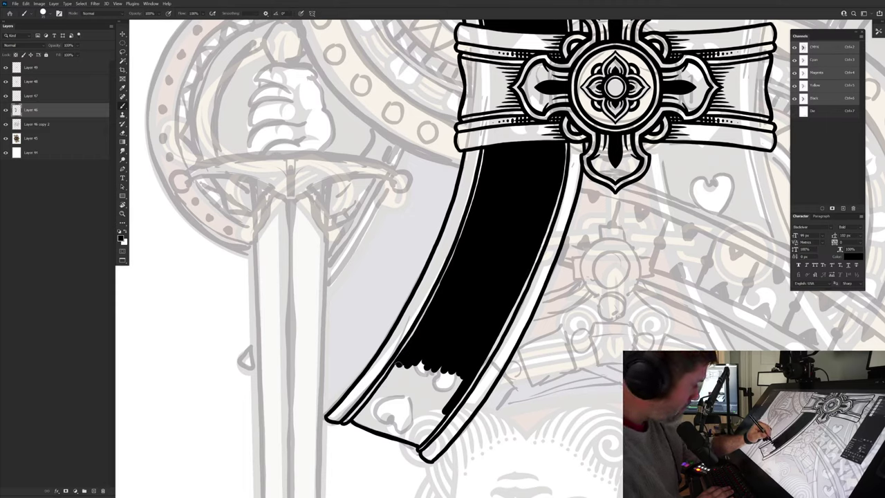
{"action": "mouse_move", "coordinate": [360, 423]}
{"action": "left_mouse_down"}
{"action": "mouse_move", "coordinate": [417, 441]}
{"action": "mouse_move", "coordinate": [450, 403]}
{"action": "mouse_move", "coordinate": [459, 384]}
{"action": "mouse_move", "coordinate": [420, 441]}
{"action": "mouse_move", "coordinate": [450, 369]}
{"action": "mouse_move", "coordinate": [419, 406]}
{"action": "mouse_move", "coordinate": [453, 366]}
{"action": "mouse_move", "coordinate": [400, 367]}
{"action": "left_mouse_up"}
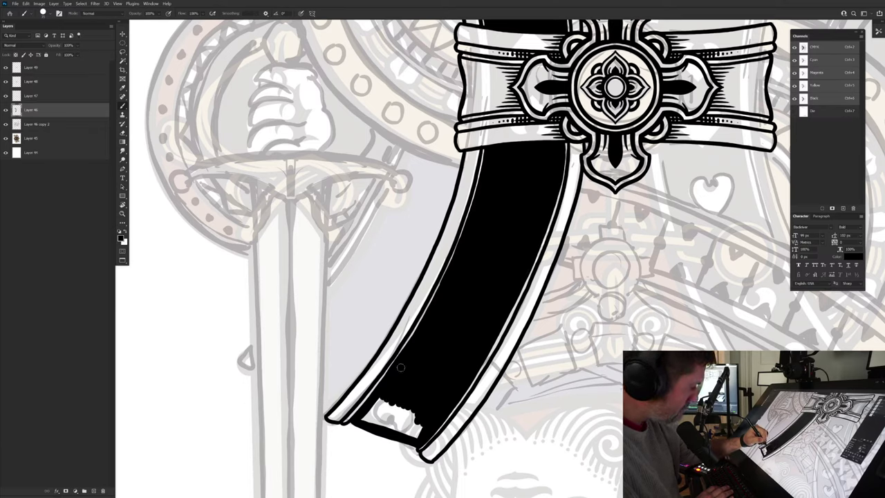
{"action": "mouse_move", "coordinate": [359, 417]}
{"action": "left_mouse_down"}
{"action": "mouse_move", "coordinate": [409, 411]}
{"action": "mouse_move", "coordinate": [415, 423]}
{"action": "mouse_move", "coordinate": [395, 426]}
{"action": "left_mouse_up"}
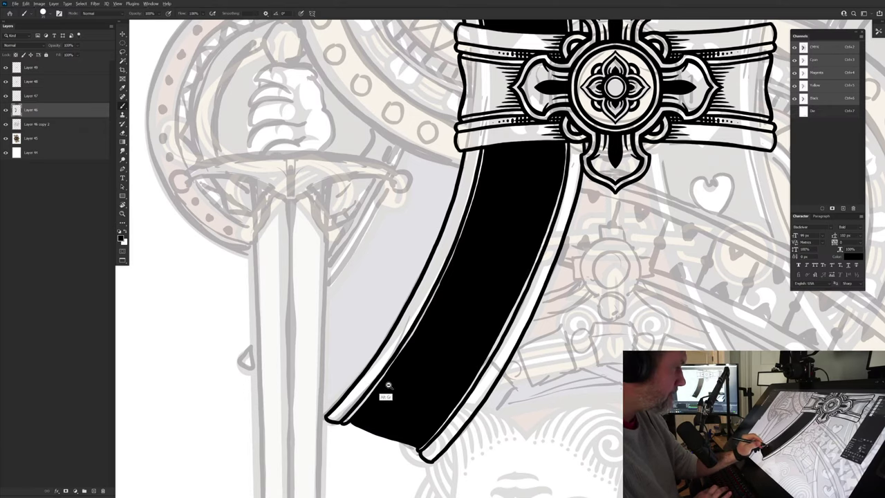
Step: Shade the front panel's trims beside the belt and sash with rows of short dashes tapering into dots
{"action": "left_click_drag", "start_coordinate": [388, 384], "coordinate": [359, 379]}
{"action": "left_click_drag", "start_coordinate": [359, 299], "coordinate": [361, 368]}
{"action": "scroll", "coordinate": [443, 349], "scroll_direction": "up", "scroll_amount": 4}
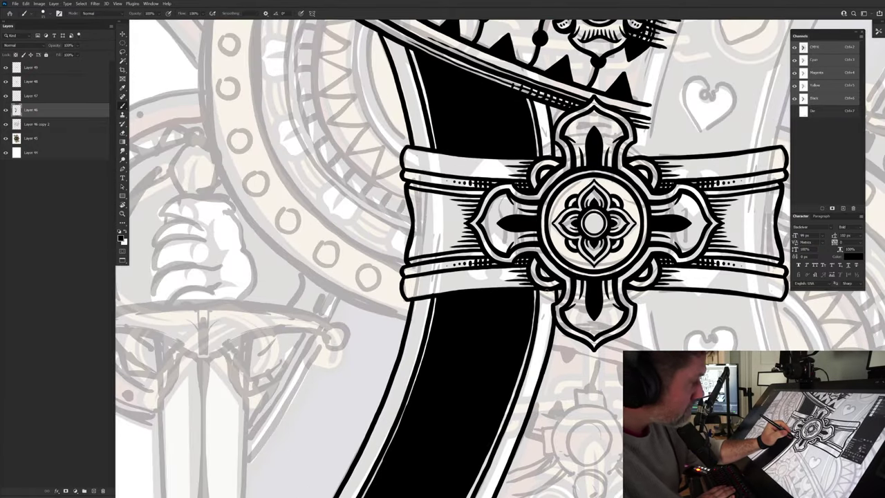
{"action": "key", "text": "r"}
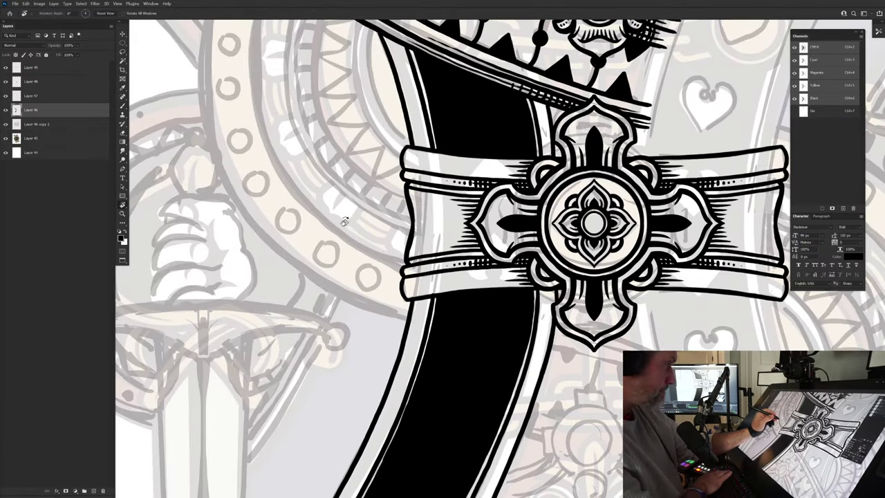
{"action": "left_click_drag", "start_coordinate": [342, 221], "coordinate": [384, 415]}
{"action": "left_click_drag", "start_coordinate": [401, 348], "coordinate": [316, 460]}
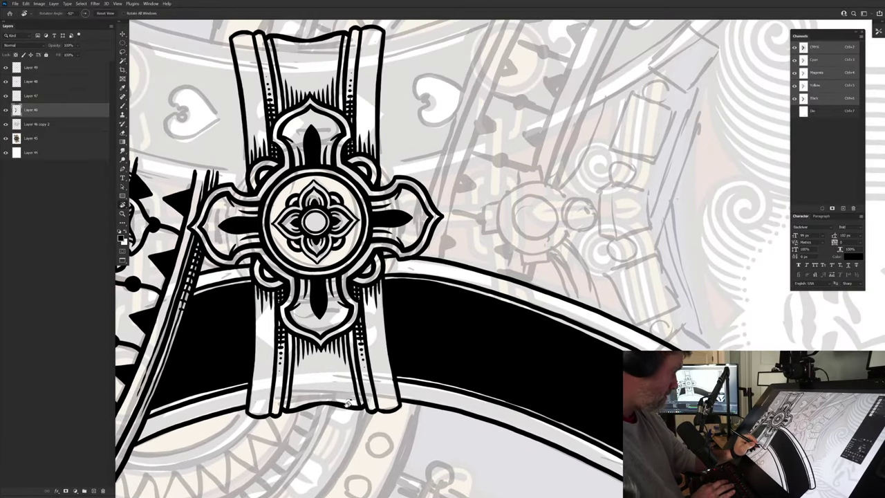
{"action": "key", "text": "b"}
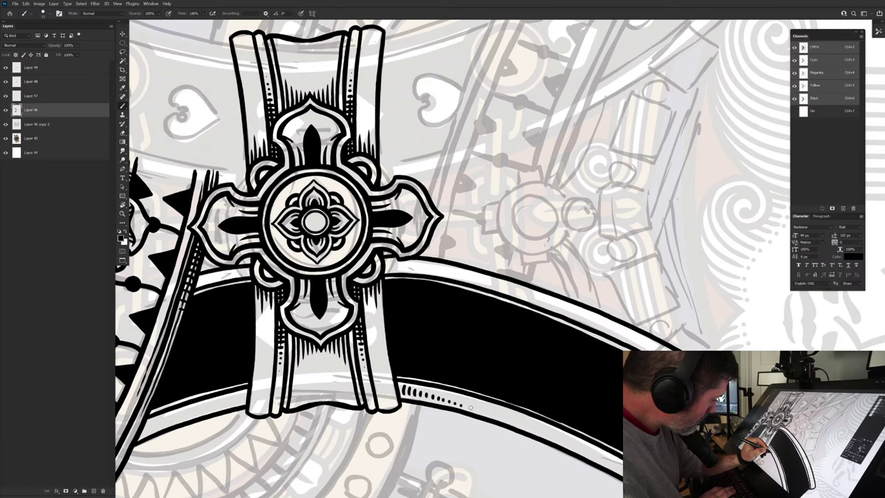
{"action": "left_click_drag", "start_coordinate": [241, 397], "coordinate": [457, 375]}
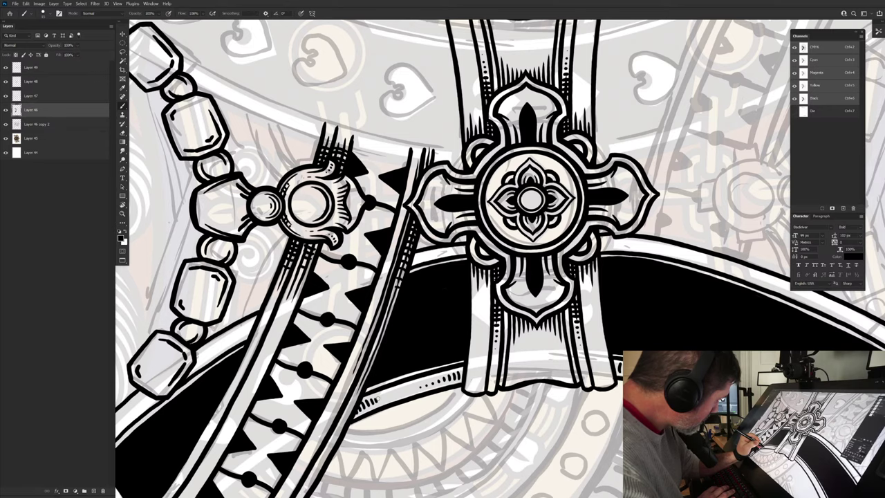
{"action": "left_click_drag", "start_coordinate": [395, 392], "coordinate": [408, 485]}
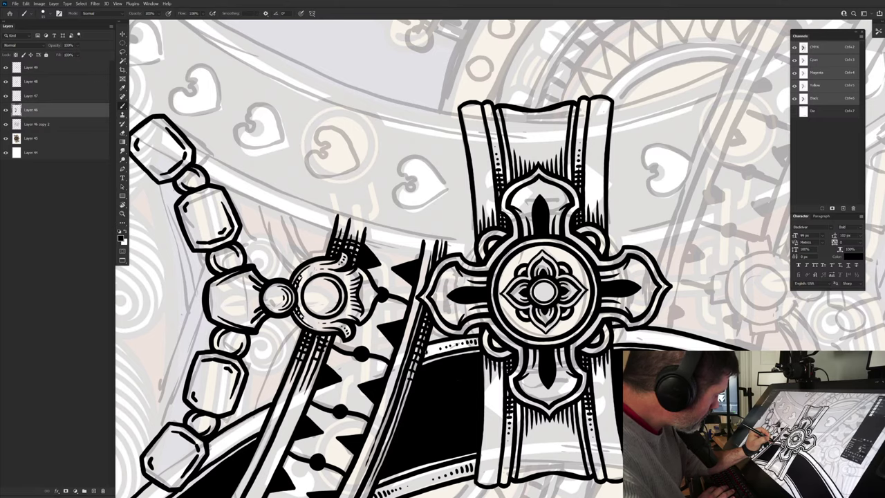
{"action": "left_click_drag", "start_coordinate": [551, 374], "coordinate": [346, 366]}
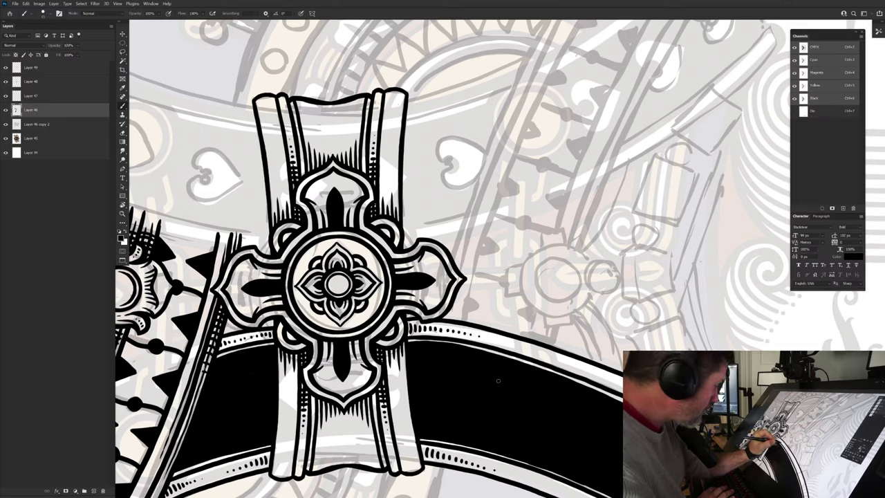
Step: Duplicate the robe line art layer and rotate the copy 180° about the card's centre, using the white background layer as reference
{"action": "key", "text": "r"}
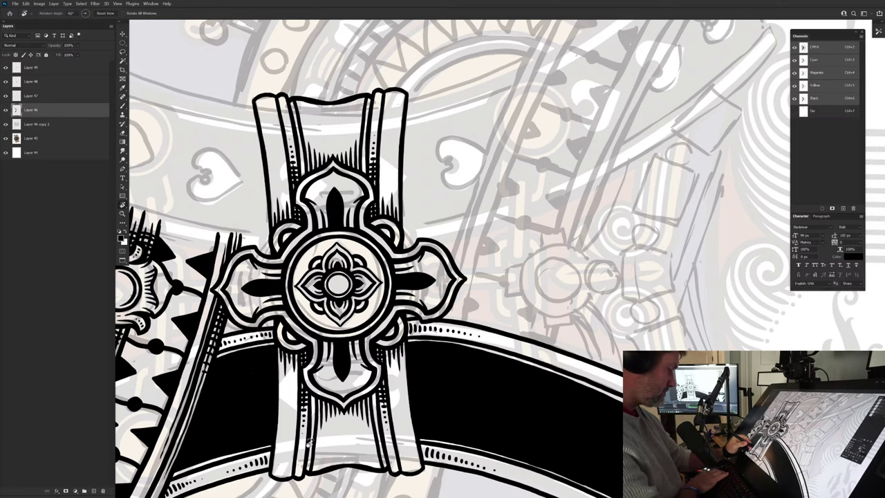
{"action": "left_click_drag", "start_coordinate": [309, 443], "coordinate": [289, 146]}
{"action": "left_click_drag", "start_coordinate": [366, 369], "coordinate": [336, 350]}
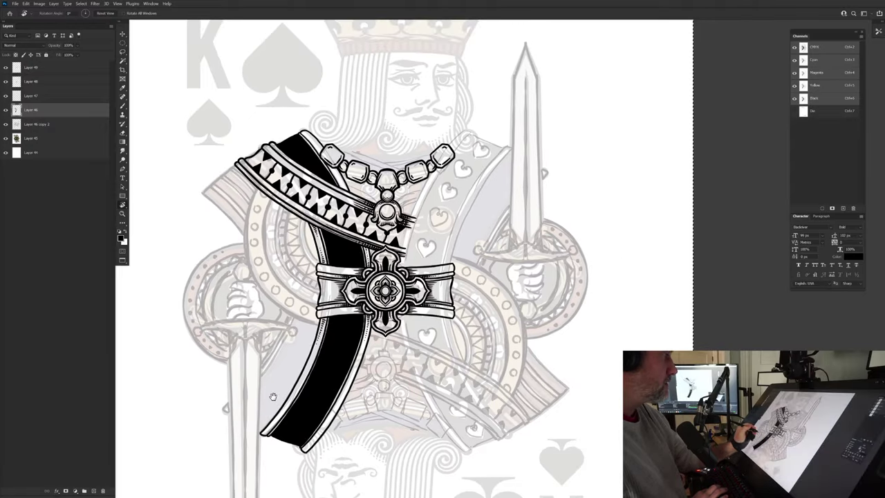
{"action": "left_click_drag", "start_coordinate": [276, 391], "coordinate": [348, 386]}
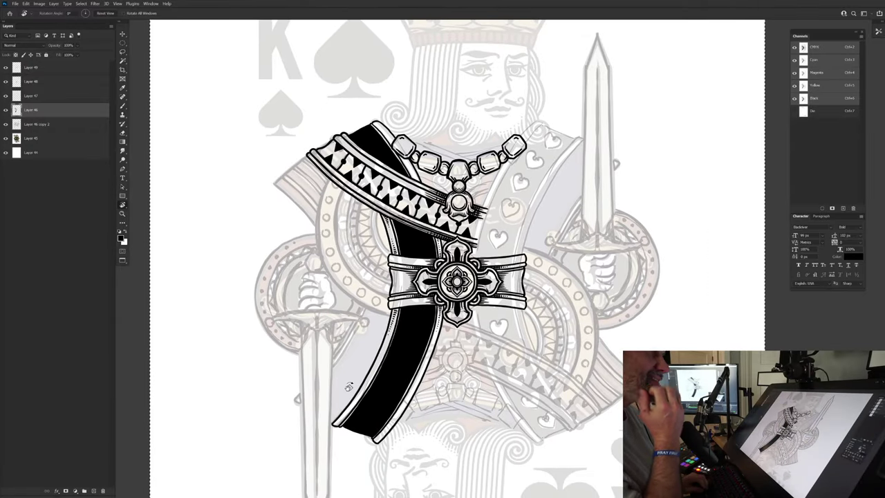
{"action": "key", "text": "v"}
{"action": "mouse_move", "coordinate": [389, 161]}
{"action": "left_mouse_down"}
{"action": "mouse_move", "coordinate": [374, 160]}
{"action": "mouse_move", "coordinate": [388, 161]}
{"action": "mouse_move", "coordinate": [382, 168]}
{"action": "left_mouse_up"}
{"action": "key", "text": "ctrl+j"}
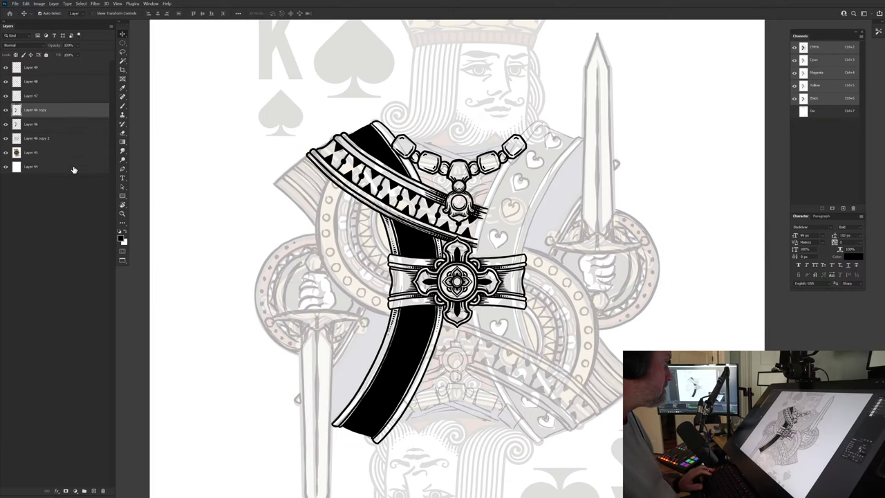
{"action": "left_click", "coordinate": [69, 171], "text": "ctrl"}
{"action": "key", "text": "ctrl+t"}
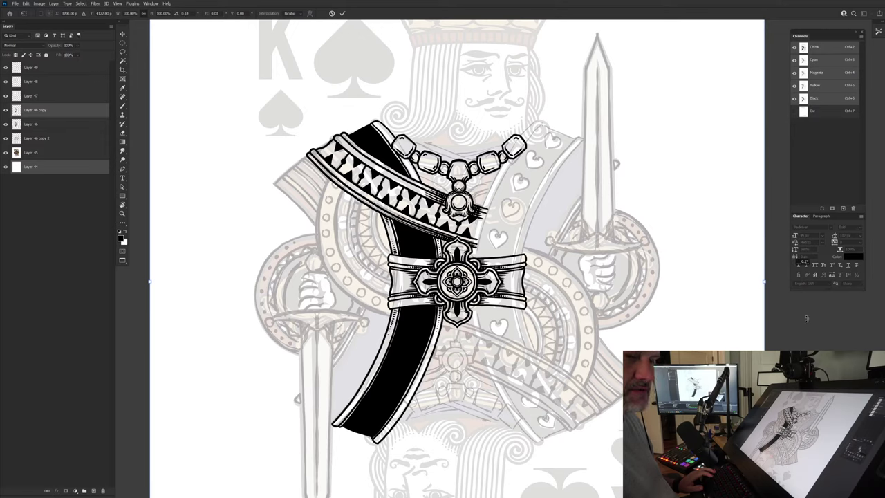
{"action": "left_click_drag", "start_coordinate": [806, 319], "coordinate": [235, 302]}
{"action": "key", "text": "Return"}
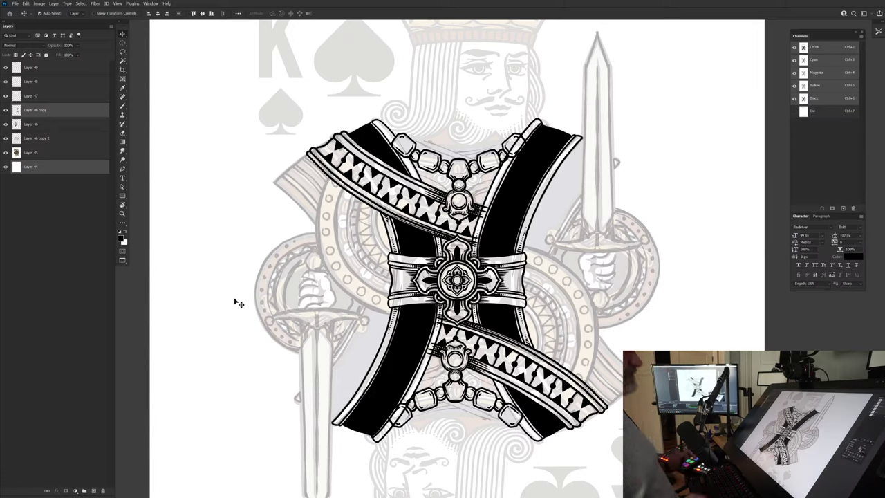
Step: Erase the parts of the rotated copy's panel trim that overlap the upper necklace beads
{"action": "key", "text": "e"}
{"action": "key", "text": "v"}
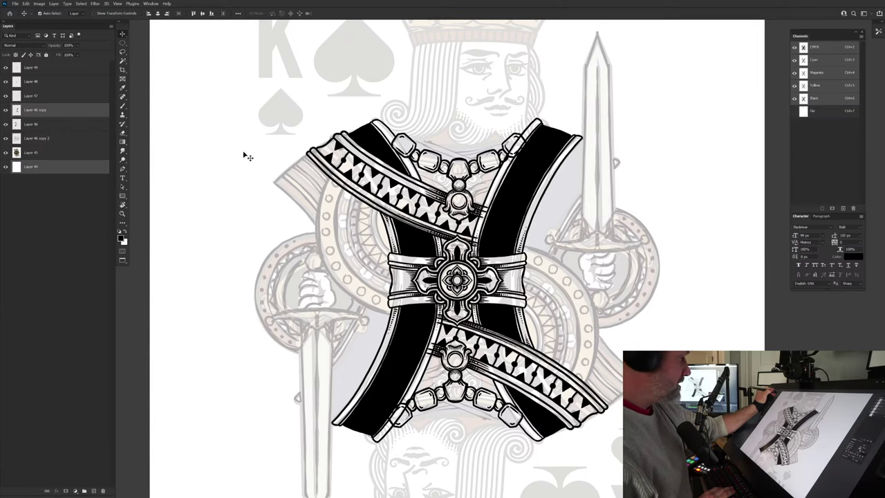
{"action": "key", "text": "e"}
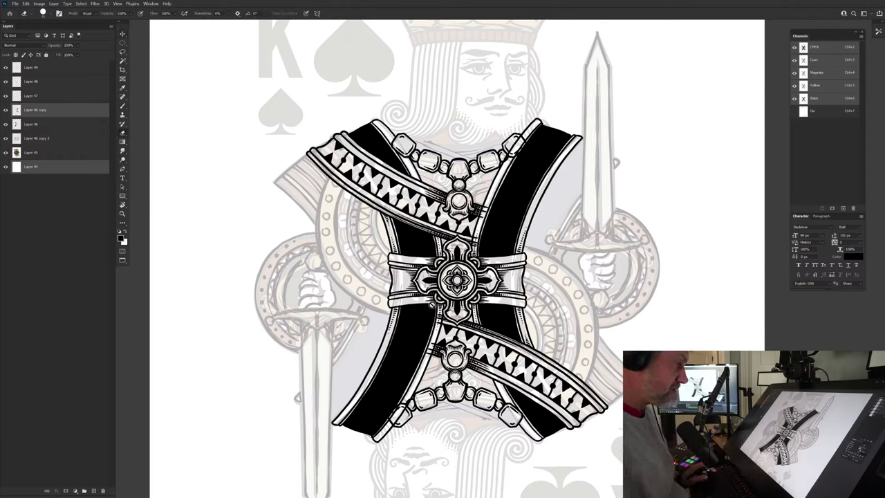
{"action": "key", "text": "v"}
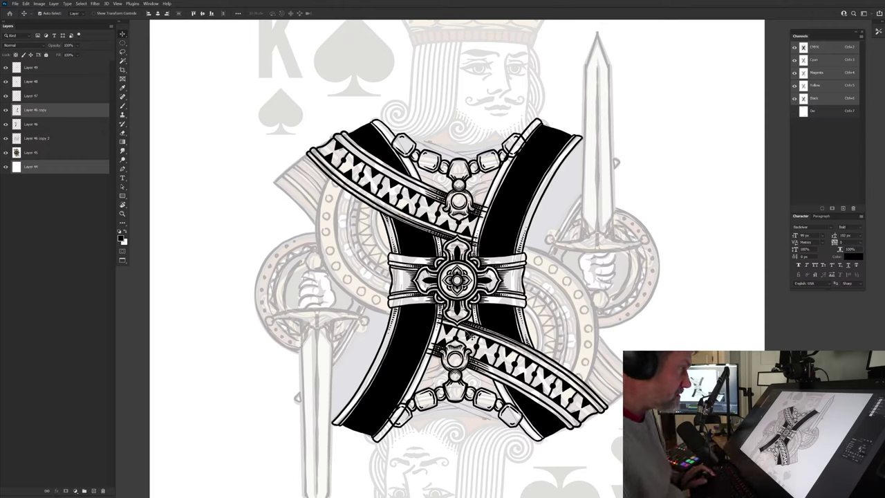
{"action": "left_click", "coordinate": [56, 113]}
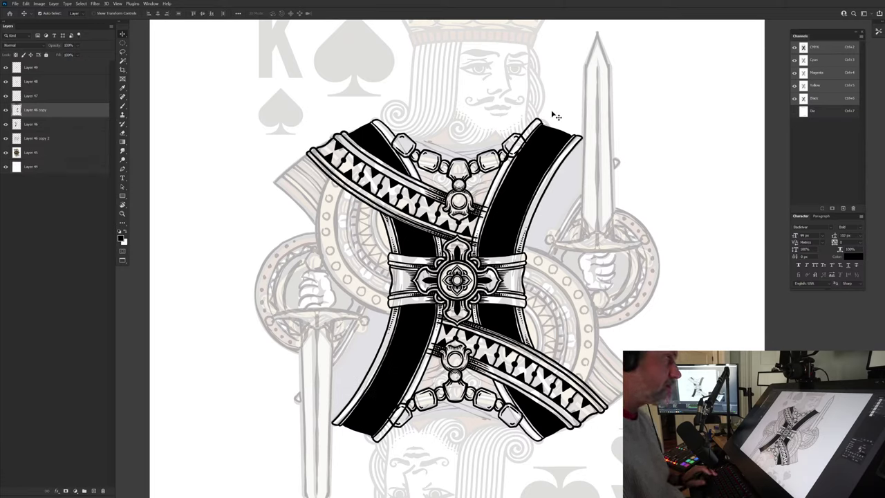
{"action": "key", "text": "e"}
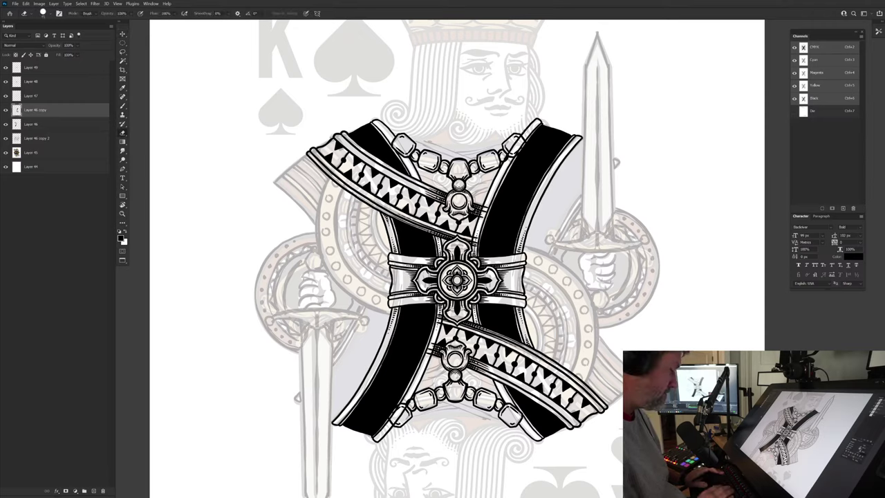
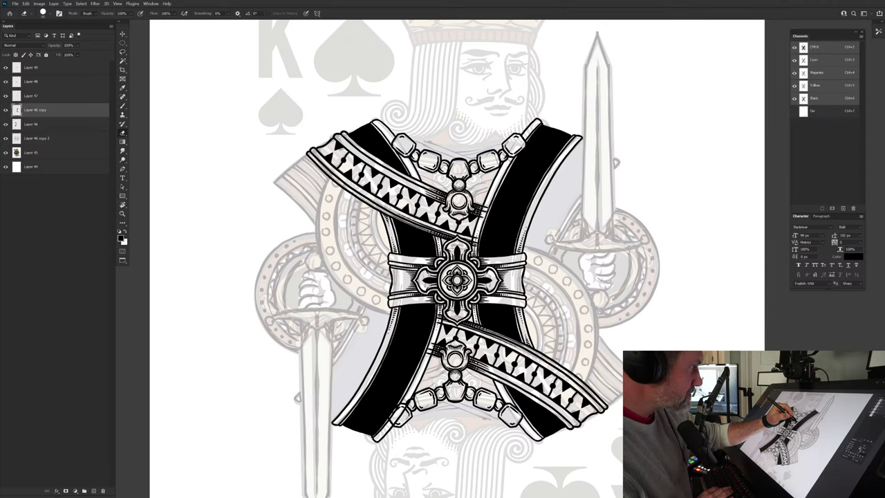
Step: Erase the overlapping lines where the lower sash end meets the panel trim beneath the belt medallion
{"action": "left_click", "coordinate": [122, 34]}
{"action": "left_click", "coordinate": [477, 209]}
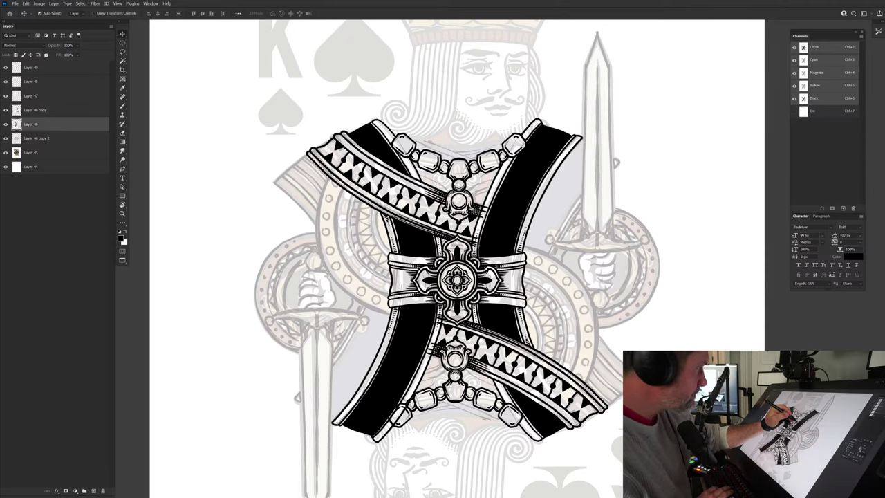
{"action": "left_click", "coordinate": [18, 110]}
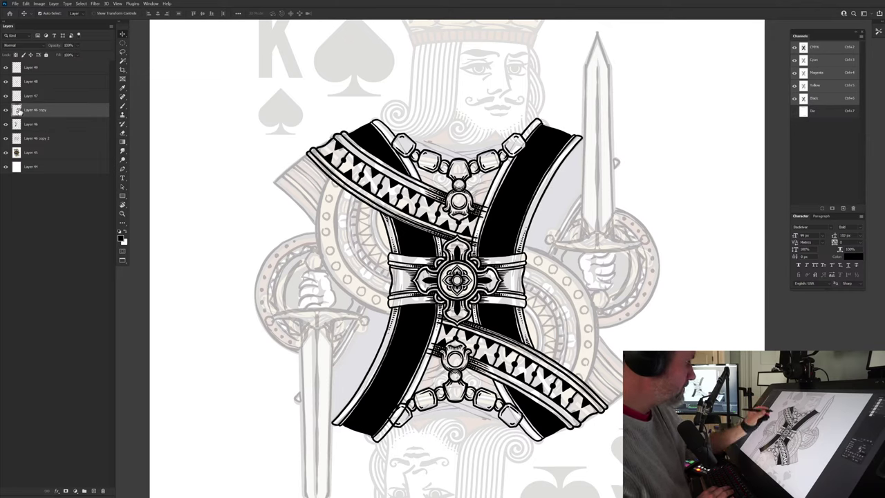
{"action": "left_click_drag", "start_coordinate": [445, 323], "coordinate": [447, 327]}
{"action": "key", "text": "ctrl+z"}
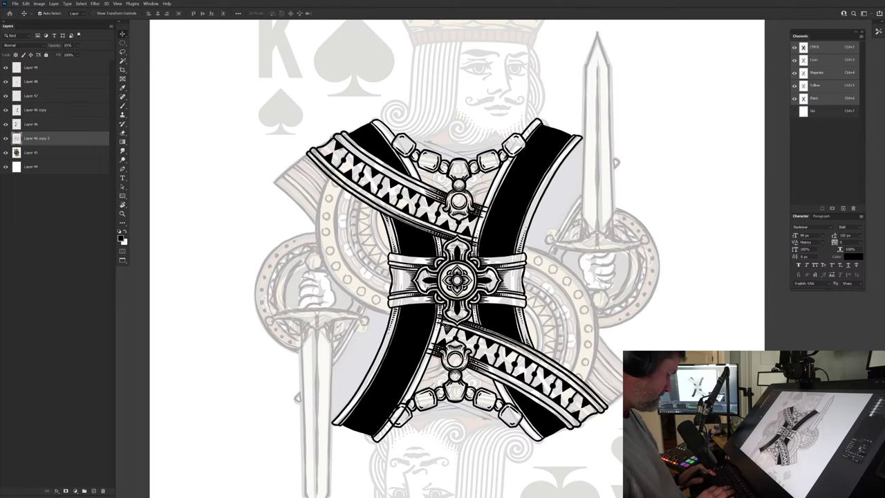
{"action": "key", "text": "e"}
{"action": "key", "text": "alt+bracketright"}
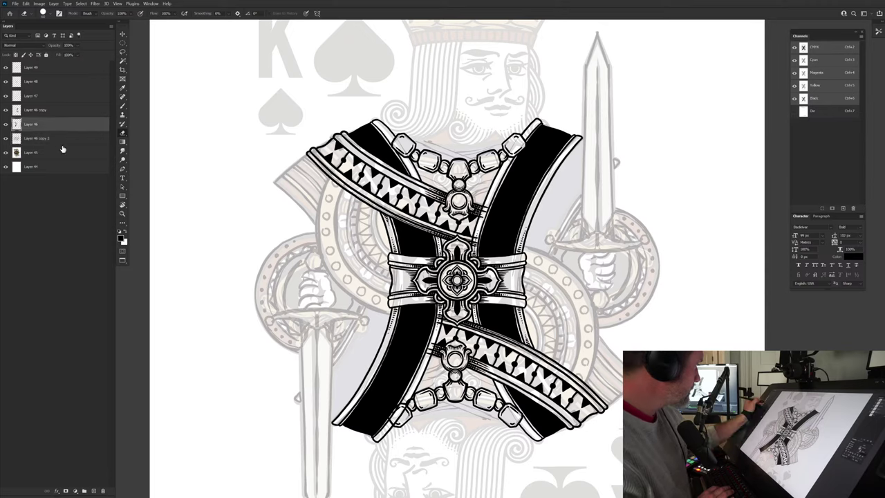
{"action": "left_click_drag", "start_coordinate": [438, 315], "coordinate": [438, 324]}
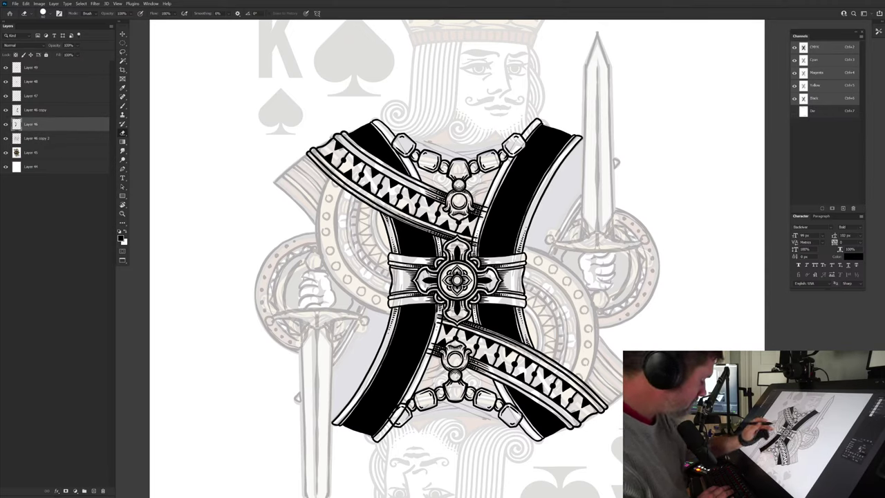
{"action": "key", "text": "alt+bracketright"}
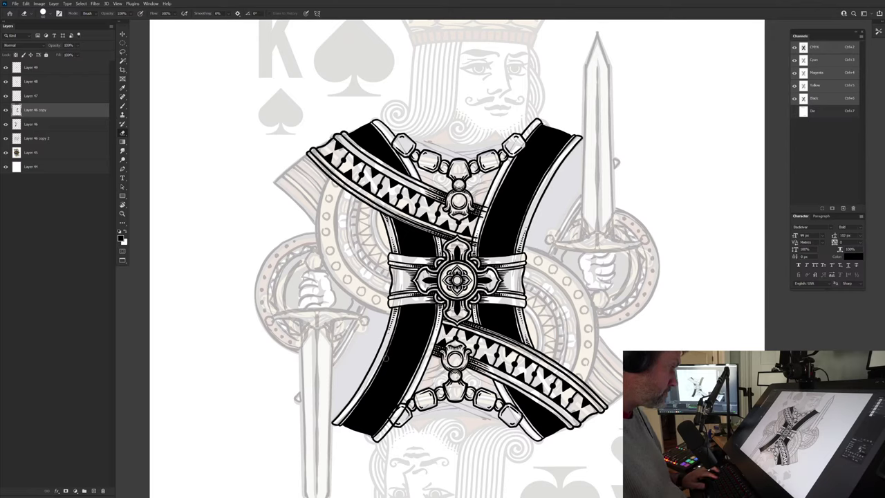
Step: Delete the original unrotated line art layer and duplicate the cleaned-up rotated copy
{"action": "key", "text": "v"}
{"action": "left_click_drag", "start_coordinate": [413, 350], "coordinate": [308, 354]}
{"action": "key", "text": "Delete"}
{"action": "left_click", "coordinate": [509, 227]}
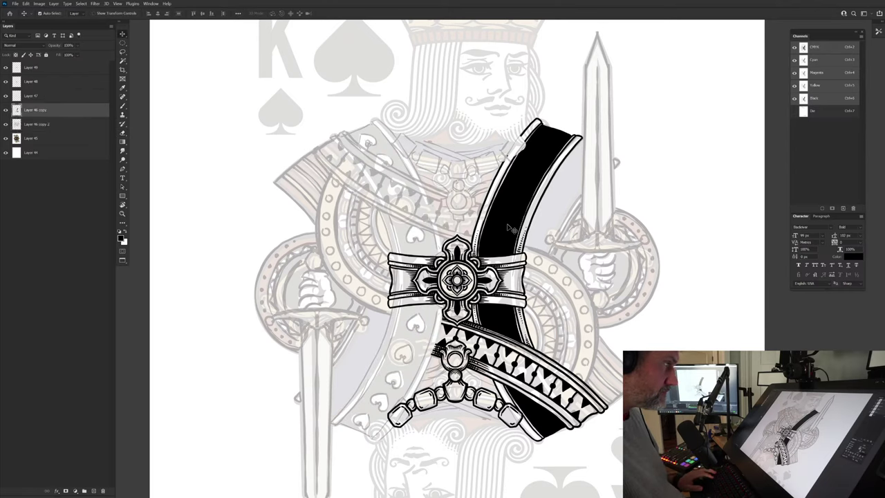
{"action": "key", "text": "ctrl+j"}
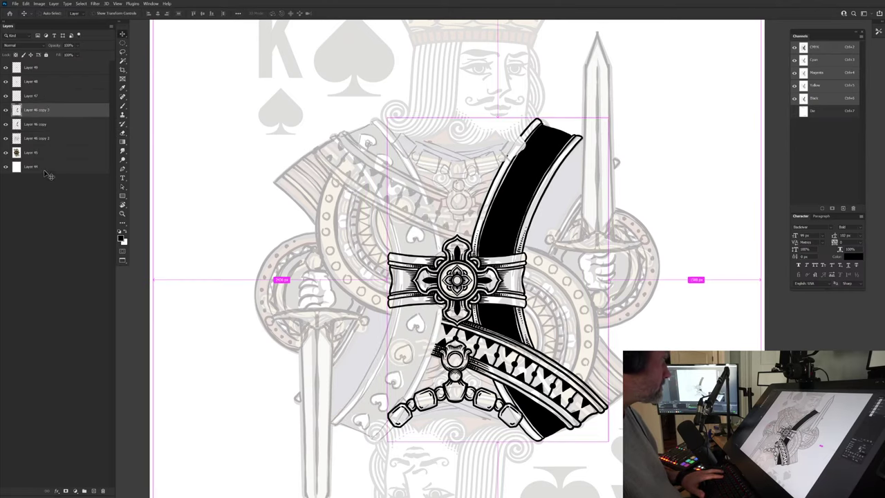
{"action": "left_click", "coordinate": [49, 171], "text": "ctrl"}
{"action": "key", "text": "ctrl+e"}
{"action": "key", "text": "ctrl+t"}
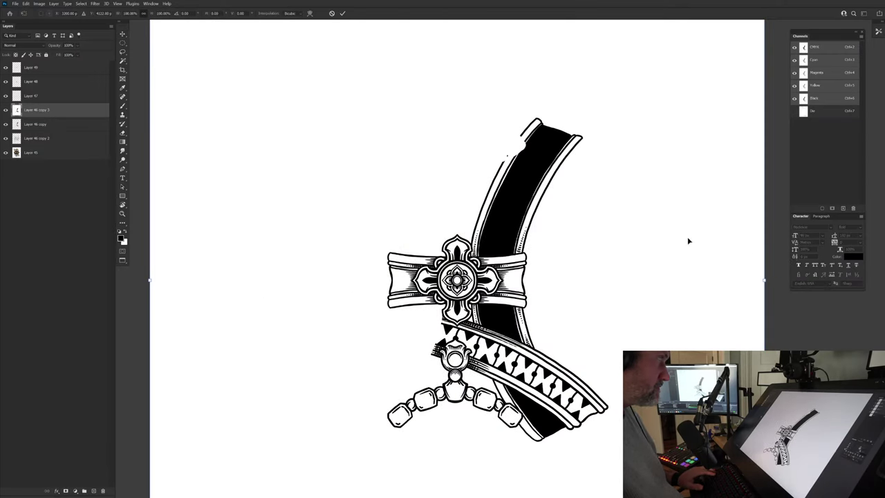
{"action": "left_click", "coordinate": [32, 129]}
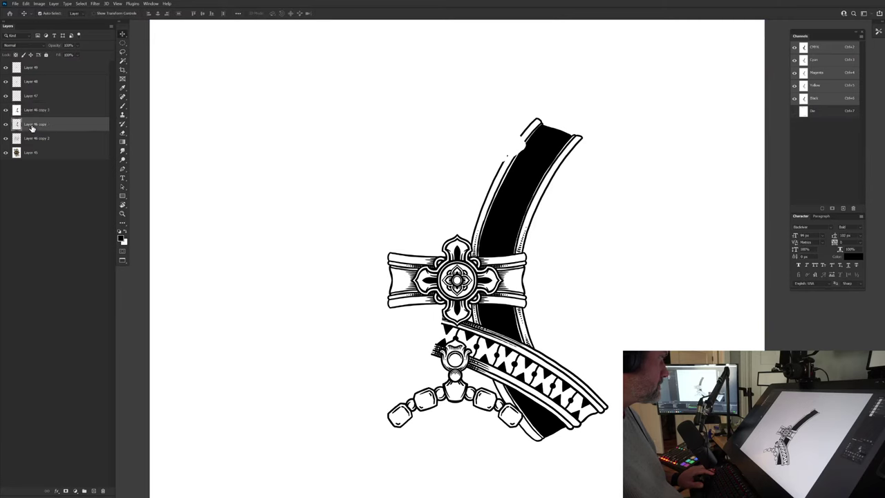
{"action": "key", "text": "ctrl+z"}
Step: Rotate the new duplicate 180° together with the white background layer so both halves of the robe mirror each other
{"action": "left_click", "coordinate": [33, 165], "text": "ctrl"}
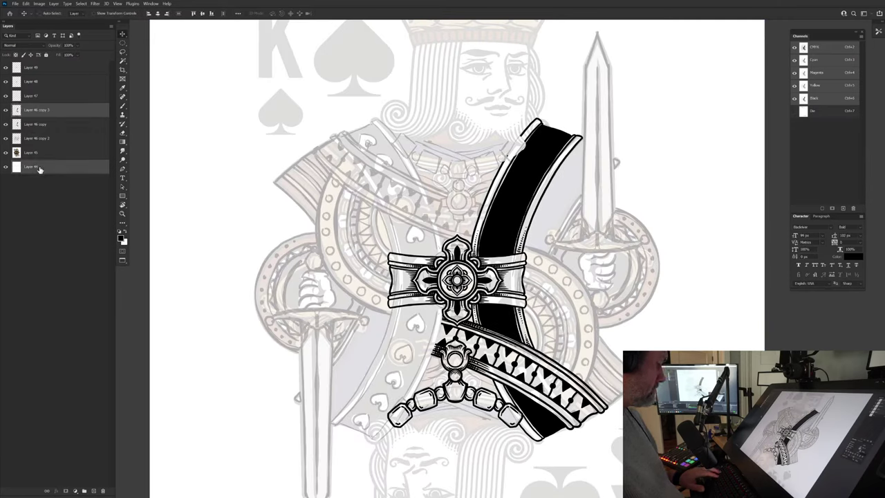
{"action": "key", "text": "ctrl+t"}
{"action": "left_click_drag", "start_coordinate": [786, 274], "coordinate": [89, 296]}
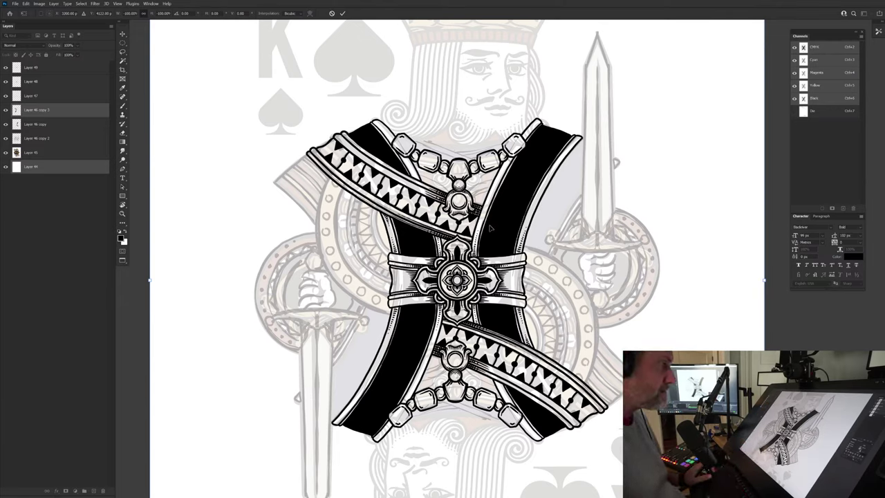
{"action": "left_click_drag", "start_coordinate": [493, 213], "coordinate": [478, 284]}
{"action": "left_click_drag", "start_coordinate": [453, 253], "coordinate": [466, 253]}
{"action": "key", "text": "Return"}
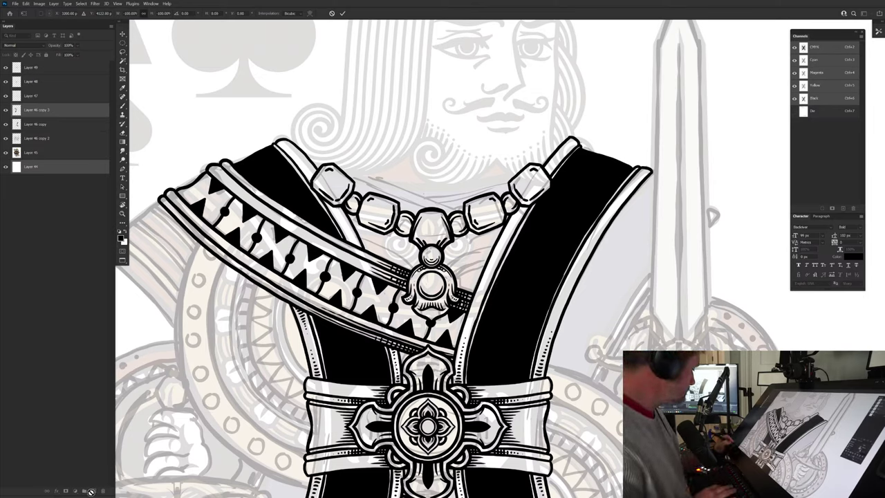
Step: Add a new empty layer directly above Layer 47 and ready the Brush tool for inking
{"action": "left_click", "coordinate": [38, 139]}
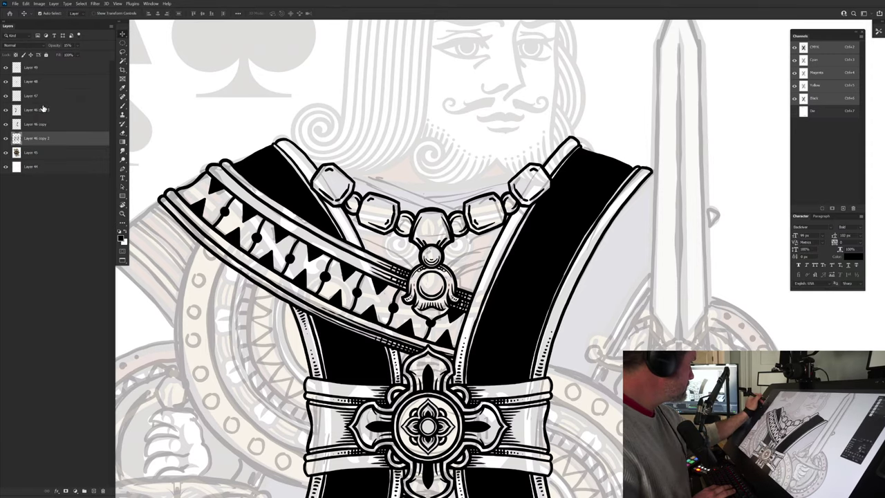
{"action": "left_click", "coordinate": [41, 97]}
{"action": "left_click", "coordinate": [93, 491]}
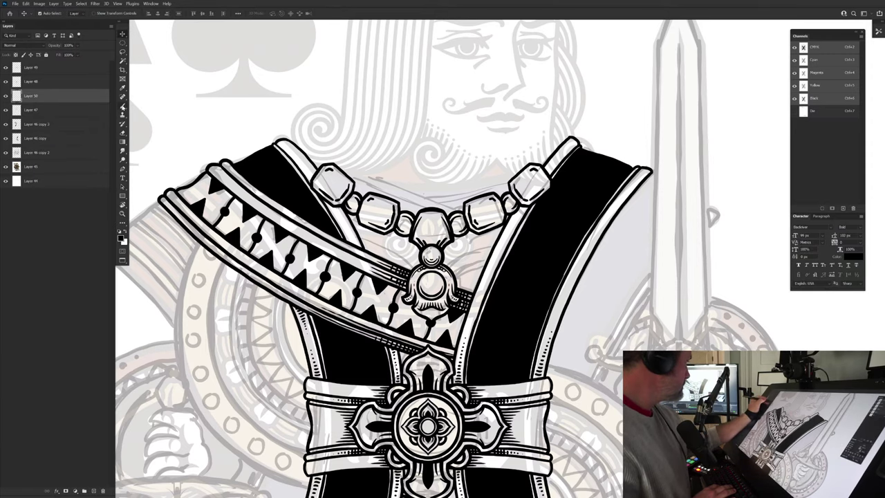
{"action": "key", "text": "b"}
{"action": "left_click_drag", "start_coordinate": [366, 269], "coordinate": [322, 344]}
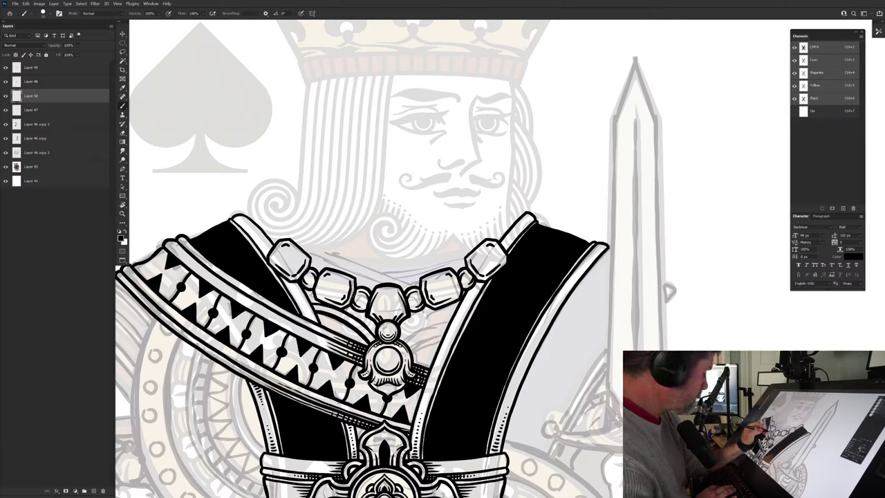
{"action": "scroll", "coordinate": [358, 352], "scroll_direction": "up", "scroll_amount": 3}
{"action": "key", "text": "["}
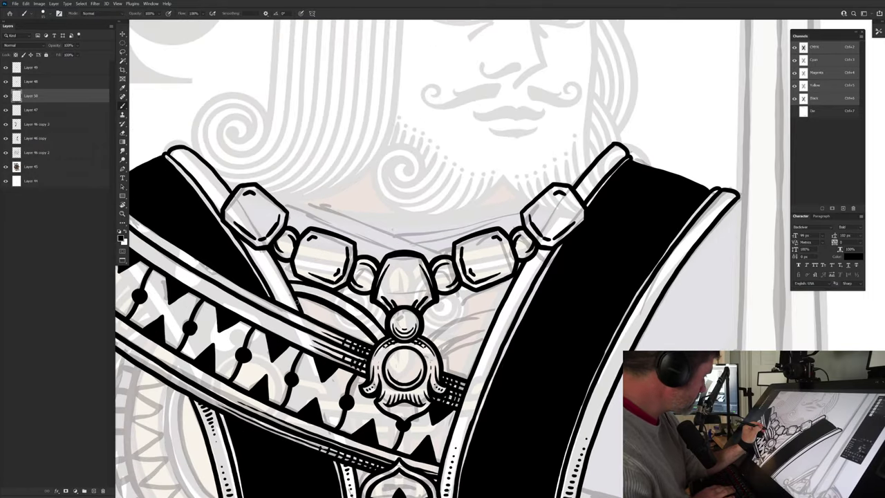
{"action": "left_click_drag", "start_coordinate": [297, 302], "coordinate": [370, 344]}
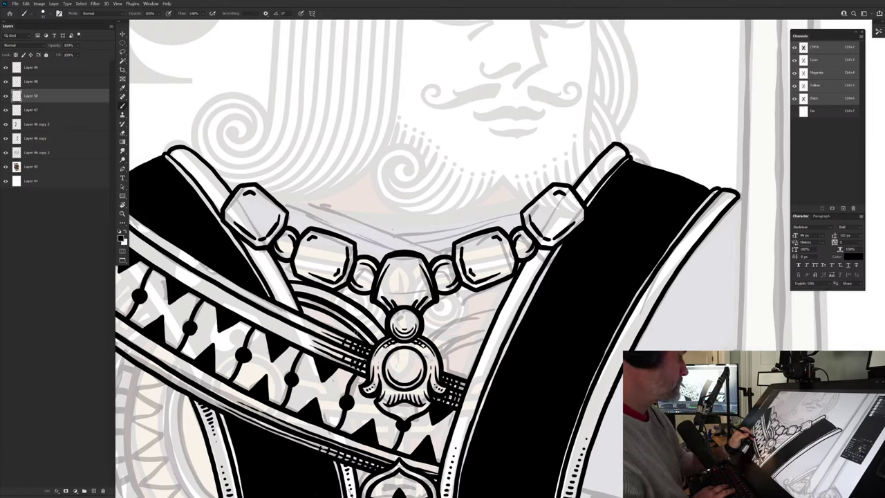
{"action": "key", "text": "ctrl+z"}
{"action": "key", "text": "ctrl+z"}
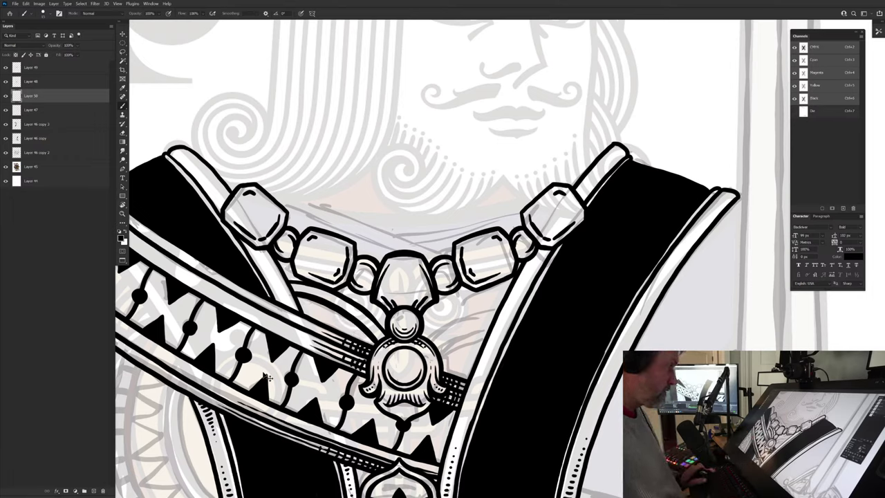
{"action": "key", "text": "ctrl+z"}
{"action": "key", "text": "ctrl+z"}
{"action": "key", "text": "ctrl+z"}
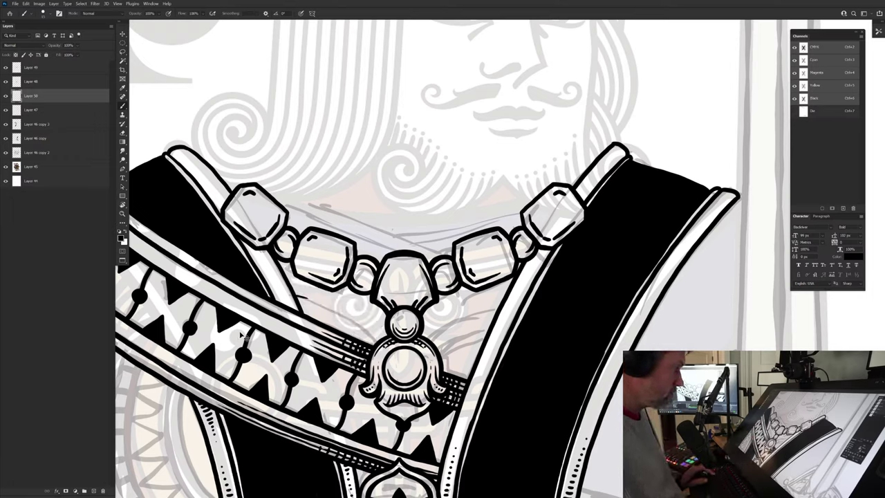
Step: Set up vertical paint symmetry along the card's centre line and add another new layer above Layer 50
{"action": "right_click", "coordinate": [309, 21]}
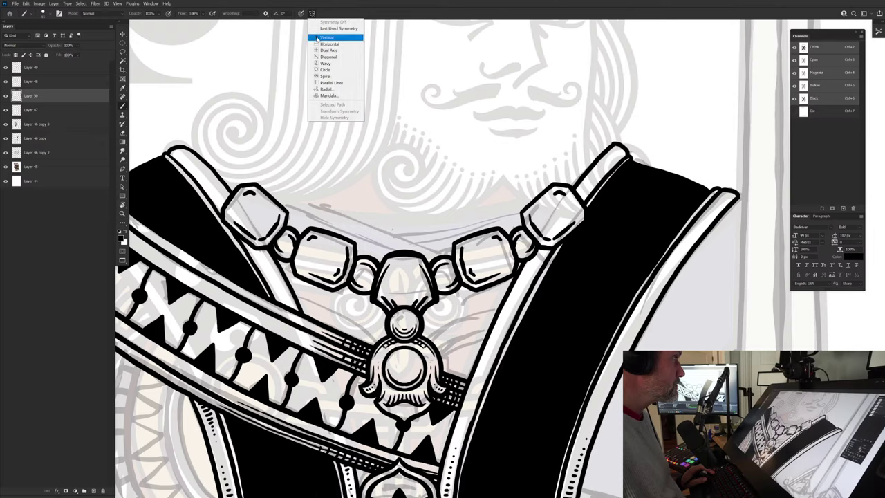
{"action": "left_click", "coordinate": [316, 34]}
{"action": "key", "text": "Return"}
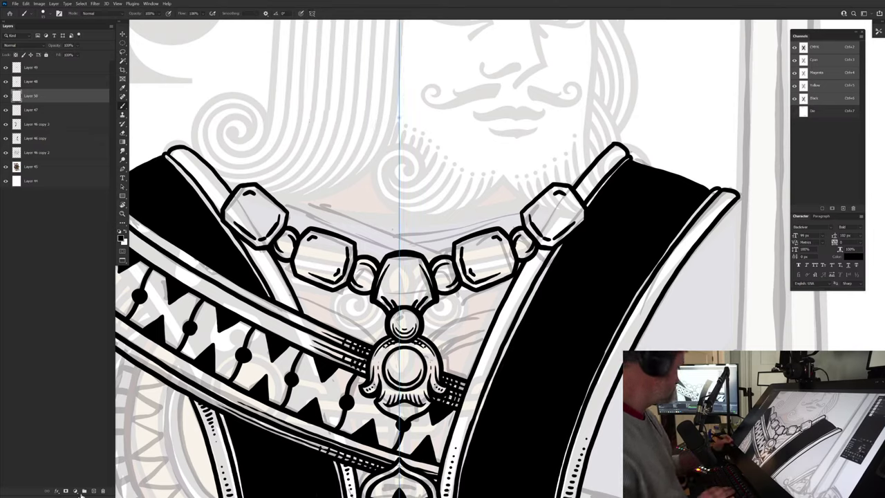
{"action": "left_click", "coordinate": [94, 491]}
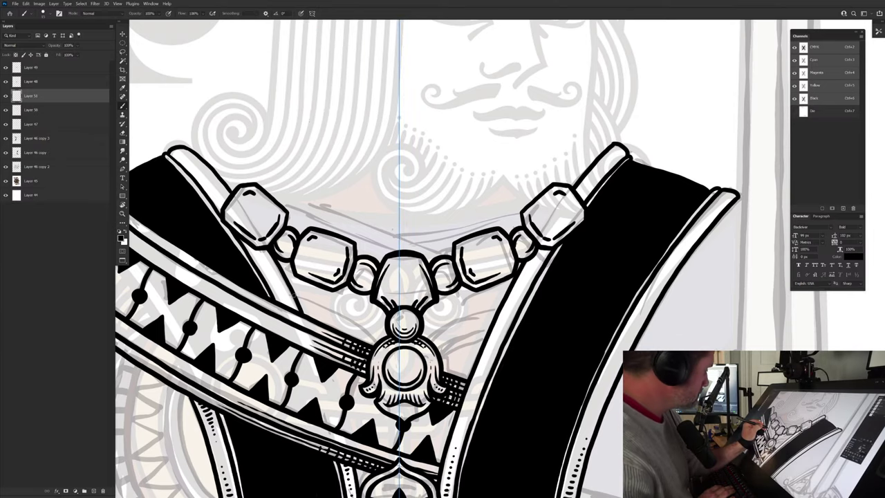
Step: Ink mirrored curved trim bands on the chest beneath the necklace beads, running from the robe edges to the pendant
{"action": "mouse_move", "coordinate": [294, 297]}
{"action": "left_mouse_down"}
{"action": "mouse_move", "coordinate": [320, 301]}
{"action": "mouse_move", "coordinate": [373, 346]}
{"action": "mouse_move", "coordinate": [357, 323]}
{"action": "mouse_move", "coordinate": [294, 294]}
{"action": "mouse_move", "coordinate": [347, 317]}
{"action": "mouse_move", "coordinate": [373, 343]}
{"action": "left_mouse_up"}
{"action": "mouse_move", "coordinate": [339, 305]}
{"action": "left_mouse_down"}
{"action": "mouse_move", "coordinate": [293, 289]}
{"action": "mouse_move", "coordinate": [315, 286]}
{"action": "mouse_move", "coordinate": [352, 305]}
{"action": "mouse_move", "coordinate": [380, 335]}
{"action": "mouse_move", "coordinate": [342, 294]}
{"action": "mouse_move", "coordinate": [379, 325]}
{"action": "left_mouse_up"}
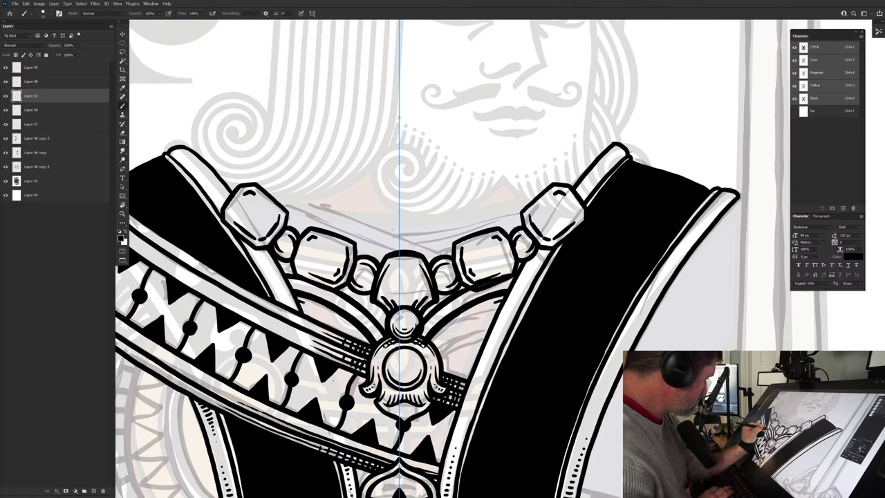
{"action": "mouse_move", "coordinate": [304, 301]}
{"action": "left_mouse_down"}
{"action": "mouse_move", "coordinate": [360, 339]}
{"action": "mouse_move", "coordinate": [302, 303]}
{"action": "mouse_move", "coordinate": [309, 362]}
{"action": "left_mouse_up"}
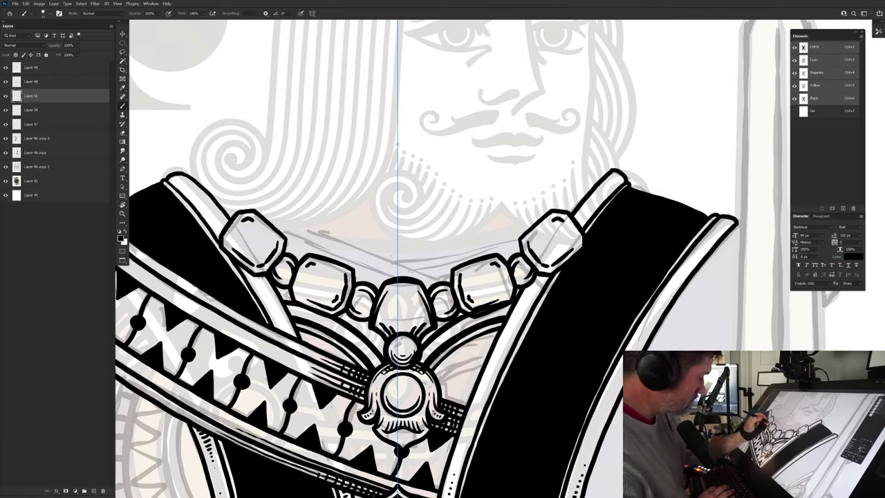
Step: Turn off paint symmetry and erase the curved trim lines that overlap the pendant's round bead and medallion
{"action": "left_click", "coordinate": [312, 13]}
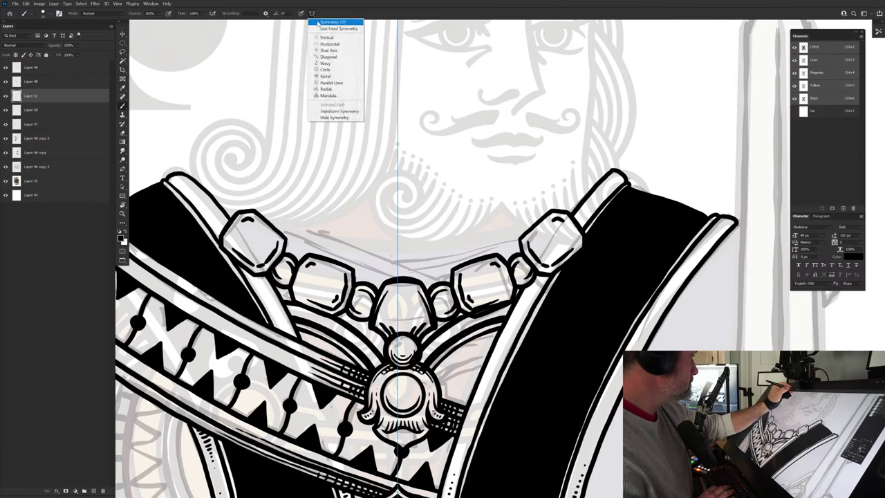
{"action": "left_click", "coordinate": [315, 112]}
{"action": "key", "text": "e"}
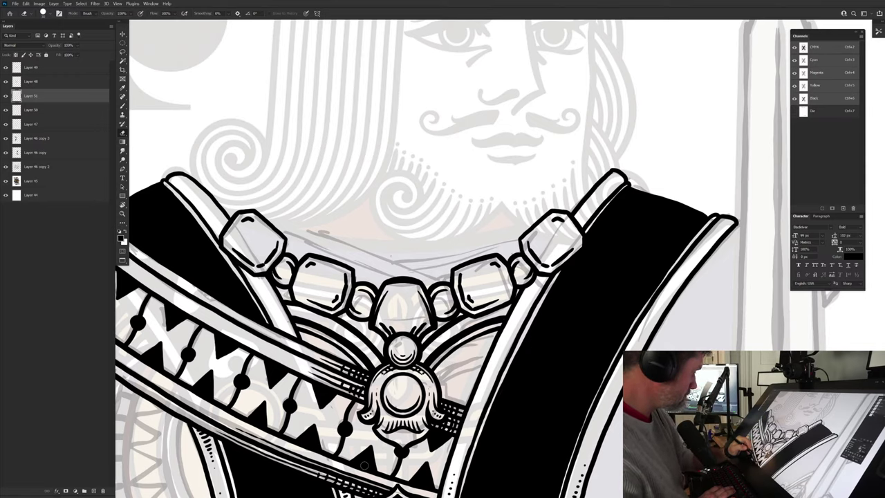
Step: Ink short evenly spaced crossbars along the curved trim bands on both sides of the pendant
{"action": "key", "text": "b"}
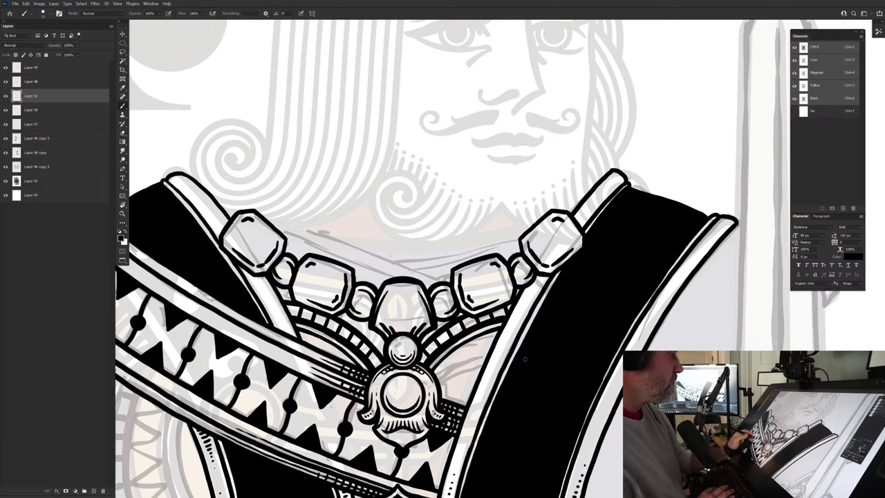
{"action": "left_click_drag", "start_coordinate": [293, 311], "coordinate": [303, 350]}
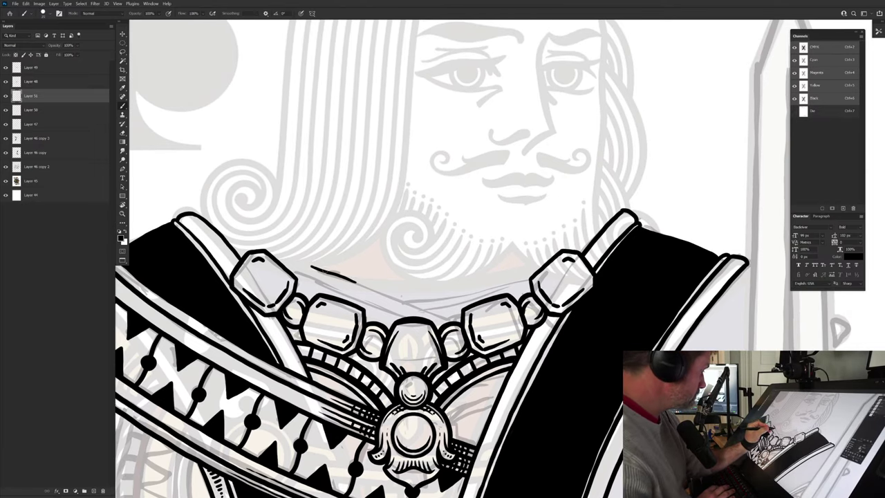
Step: Ink the slanted collar lines above the necklace, from beneath the long hair curl down to the centre bead
{"action": "left_click_drag", "start_coordinate": [313, 265], "coordinate": [354, 281]}
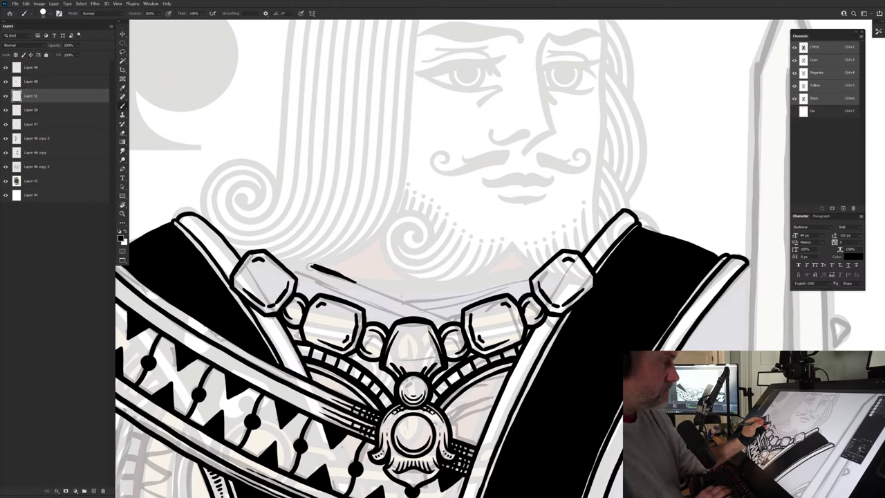
{"action": "key", "text": "ctrl+z"}
{"action": "mouse_move", "coordinate": [312, 265]}
{"action": "left_mouse_down"}
{"action": "mouse_move", "coordinate": [453, 322]}
{"action": "mouse_move", "coordinate": [329, 273]}
{"action": "mouse_move", "coordinate": [294, 271]}
{"action": "mouse_move", "coordinate": [396, 316]}
{"action": "mouse_move", "coordinate": [304, 278]}
{"action": "mouse_move", "coordinate": [319, 295]}
{"action": "mouse_move", "coordinate": [395, 322]}
{"action": "left_mouse_up"}
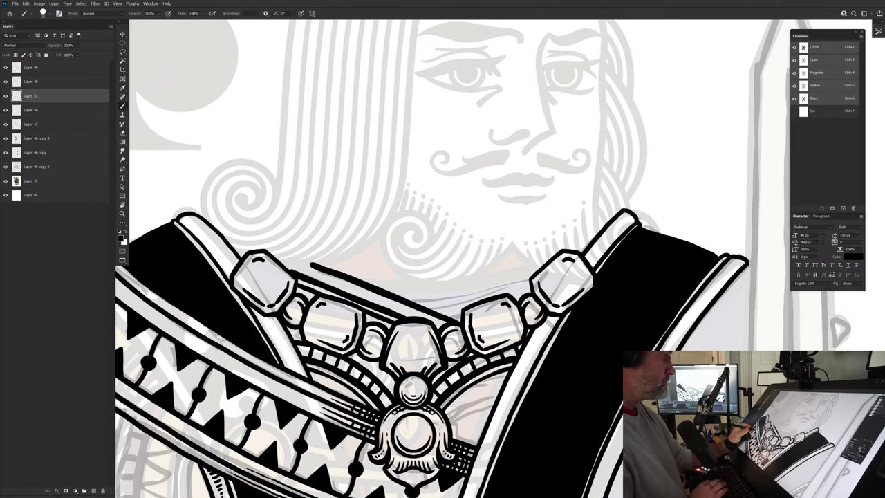
Step: Ink the right side of the V-shaped neckline above the necklace with two parallel black lines, rotating the canvas for the strokes
{"action": "key", "text": "r"}
{"action": "mouse_move", "coordinate": [240, 329]}
{"action": "left_mouse_down"}
{"action": "mouse_move", "coordinate": [249, 352]}
{"action": "mouse_move", "coordinate": [441, 464]}
{"action": "left_mouse_up"}
{"action": "left_click_drag", "start_coordinate": [469, 184], "coordinate": [487, 297]}
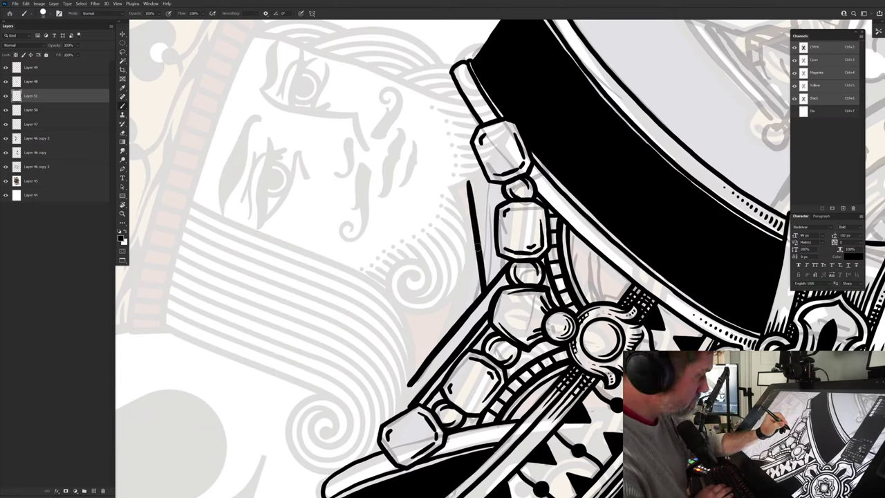
{"action": "mouse_move", "coordinate": [478, 247]}
{"action": "left_mouse_down"}
{"action": "mouse_move", "coordinate": [470, 197]}
{"action": "mouse_move", "coordinate": [486, 187]}
{"action": "left_mouse_up"}
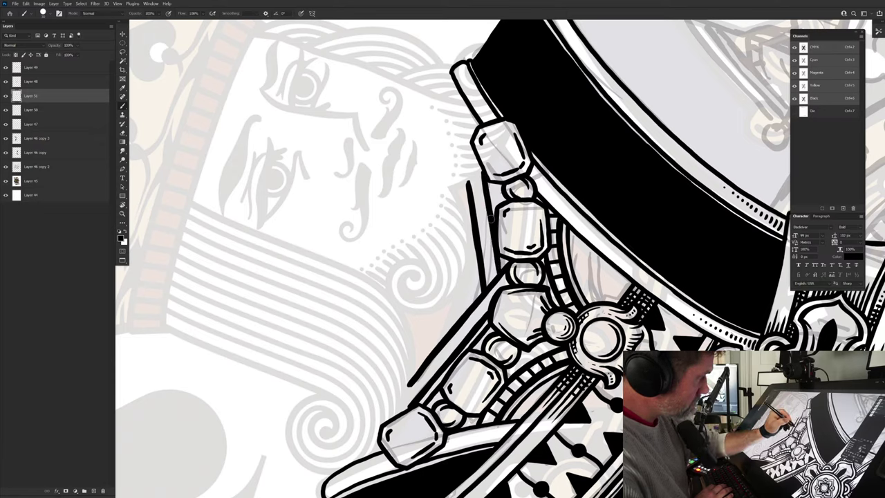
{"action": "mouse_move", "coordinate": [493, 181]}
{"action": "left_mouse_down"}
{"action": "mouse_move", "coordinate": [498, 207]}
{"action": "mouse_move", "coordinate": [497, 187]}
{"action": "left_mouse_up"}
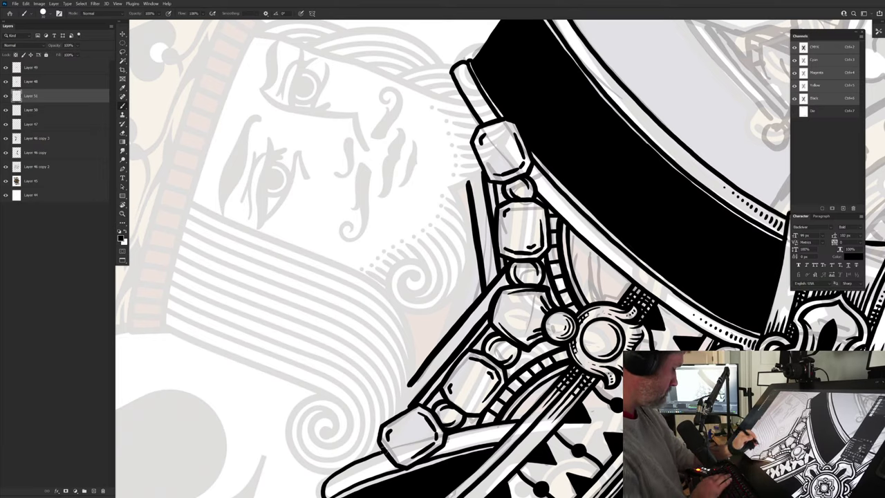
{"action": "key", "text": "r"}
{"action": "mouse_move", "coordinate": [383, 451]}
{"action": "left_mouse_down"}
{"action": "mouse_move", "coordinate": [286, 356]}
{"action": "mouse_move", "coordinate": [285, 220]}
{"action": "mouse_move", "coordinate": [293, 249]}
{"action": "left_mouse_up"}
{"action": "key", "text": "b"}
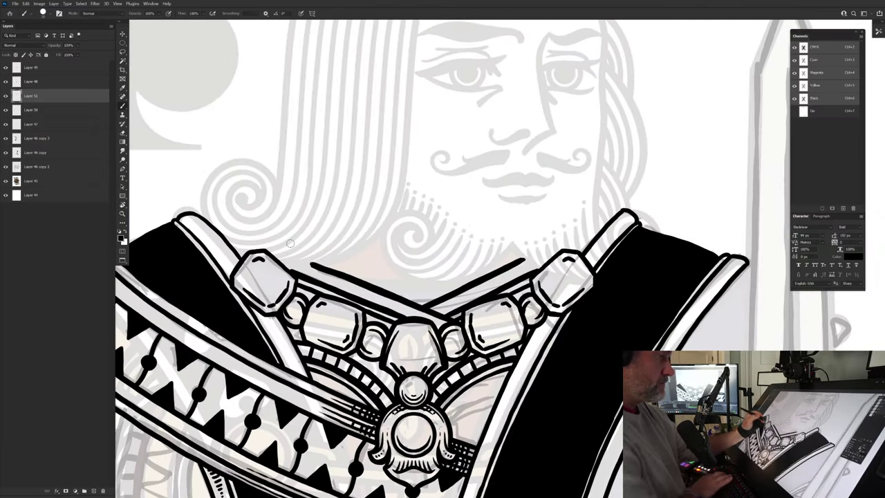
Step: Add a new layer for the face and ink the king's left-hand eyebrow as a solid black curved shape over the sketch
{"action": "mouse_move", "coordinate": [319, 464]}
{"action": "left_mouse_down"}
{"action": "mouse_move", "coordinate": [323, 420]}
{"action": "mouse_move", "coordinate": [307, 425]}
{"action": "left_mouse_up"}
{"action": "left_click_drag", "start_coordinate": [307, 424], "coordinate": [362, 258]}
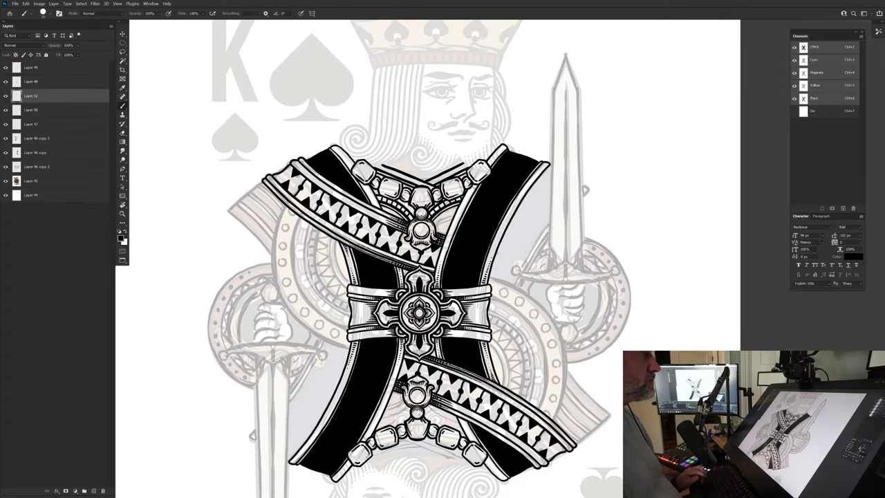
{"action": "left_click_drag", "start_coordinate": [460, 90], "coordinate": [494, 137]}
{"action": "left_click_drag", "start_coordinate": [492, 131], "coordinate": [464, 243]}
{"action": "scroll", "coordinate": [465, 243], "scroll_direction": "down", "scroll_amount": 1}
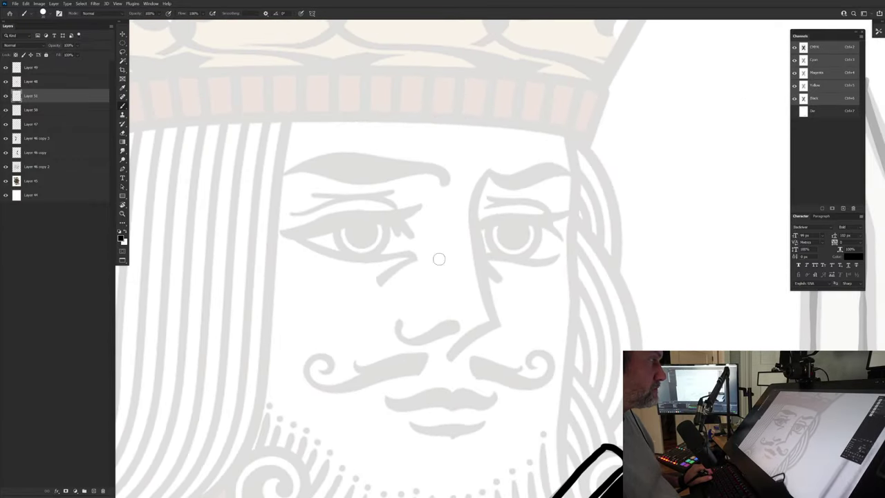
{"action": "left_click", "coordinate": [94, 491]}
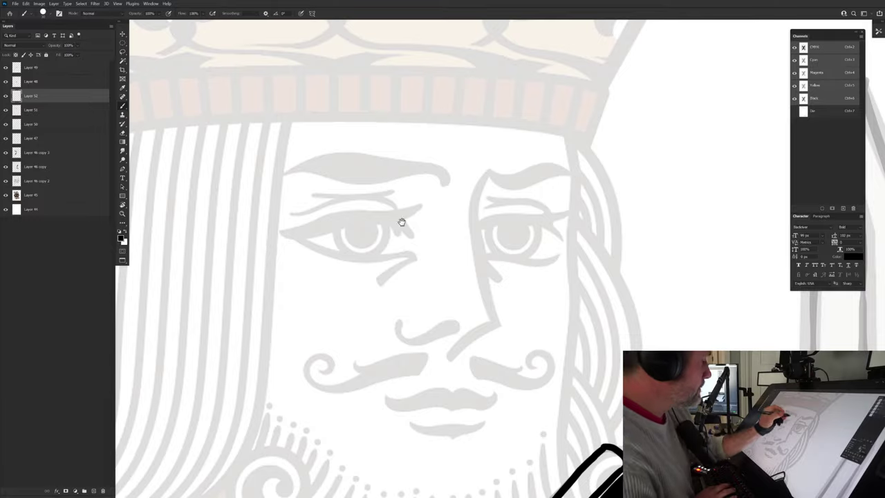
{"action": "left_click_drag", "start_coordinate": [402, 224], "coordinate": [437, 339]}
{"action": "mouse_move", "coordinate": [476, 291]}
{"action": "left_mouse_down"}
{"action": "mouse_move", "coordinate": [348, 262]}
{"action": "mouse_move", "coordinate": [360, 266]}
{"action": "mouse_move", "coordinate": [322, 285]}
{"action": "mouse_move", "coordinate": [354, 269]}
{"action": "mouse_move", "coordinate": [466, 280]}
{"action": "mouse_move", "coordinate": [479, 292]}
{"action": "mouse_move", "coordinate": [462, 278]}
{"action": "mouse_move", "coordinate": [476, 290]}
{"action": "mouse_move", "coordinate": [454, 280]}
{"action": "mouse_move", "coordinate": [388, 291]}
{"action": "mouse_move", "coordinate": [343, 281]}
{"action": "mouse_move", "coordinate": [319, 286]}
{"action": "mouse_move", "coordinate": [353, 274]}
{"action": "mouse_move", "coordinate": [378, 283]}
{"action": "mouse_move", "coordinate": [422, 281]}
{"action": "mouse_move", "coordinate": [343, 276]}
{"action": "mouse_move", "coordinate": [381, 270]}
{"action": "left_mouse_up"}
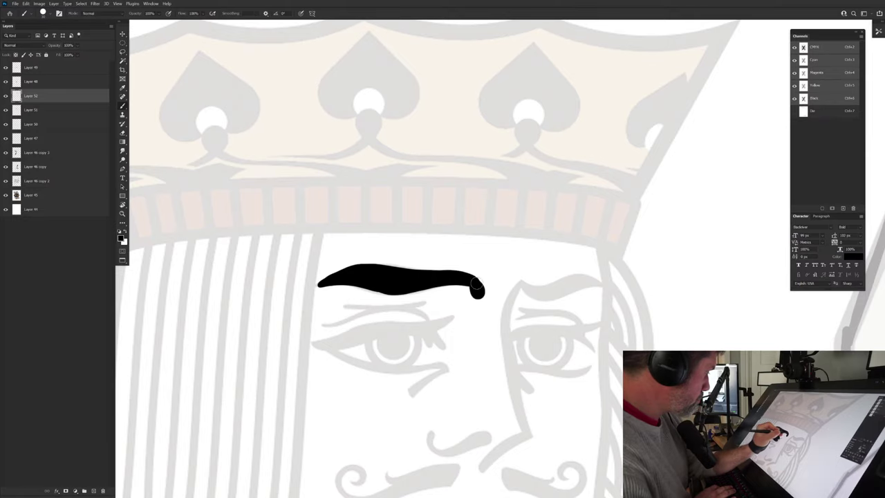
Step: Erase along the lower and upper edges of the left-hand eyebrow to taper its outer end to a sharp point
{"action": "key", "text": "e"}
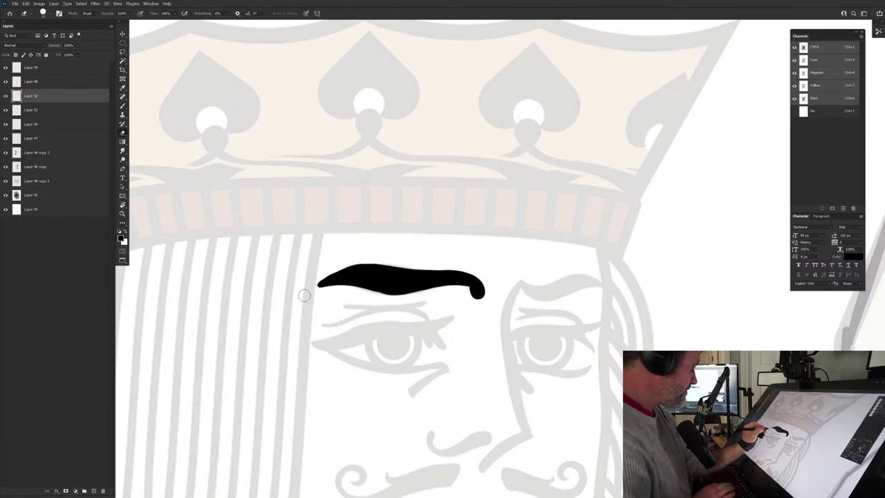
{"action": "left_click_drag", "start_coordinate": [313, 292], "coordinate": [382, 300]}
{"action": "left_click_drag", "start_coordinate": [312, 284], "coordinate": [403, 263]}
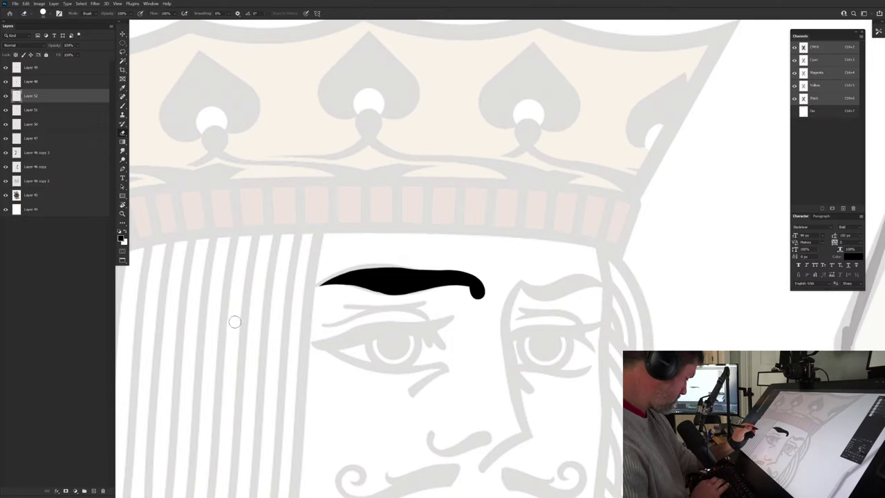
Step: Ink the left-hand eye's thick upper lash line, iris ring and filled pupil, leaving a white ring between iris and pupil
{"action": "key", "text": "b"}
{"action": "mouse_move", "coordinate": [316, 345]}
{"action": "left_mouse_down"}
{"action": "mouse_move", "coordinate": [373, 328]}
{"action": "mouse_move", "coordinate": [435, 323]}
{"action": "mouse_move", "coordinate": [457, 310]}
{"action": "left_mouse_up"}
{"action": "left_click_drag", "start_coordinate": [455, 310], "coordinate": [312, 346]}
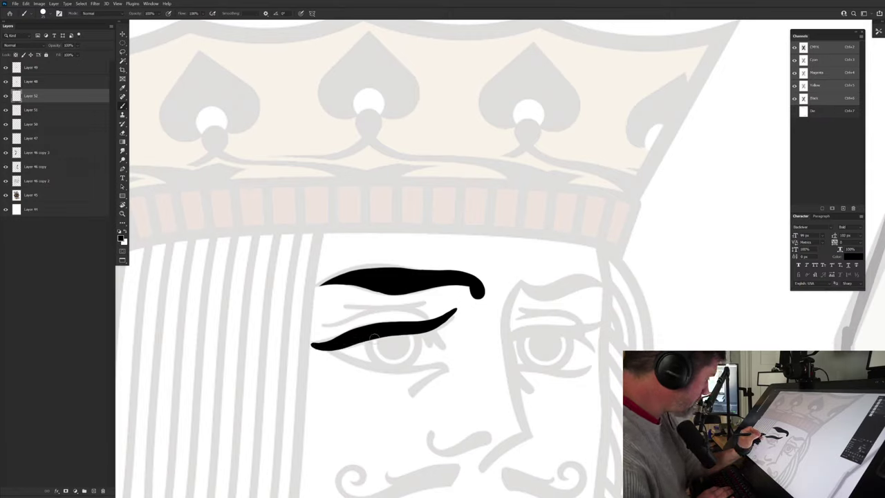
{"action": "mouse_move", "coordinate": [412, 328]}
{"action": "left_mouse_down"}
{"action": "mouse_move", "coordinate": [419, 352]}
{"action": "mouse_move", "coordinate": [400, 363]}
{"action": "left_mouse_up"}
{"action": "left_click_drag", "start_coordinate": [364, 334], "coordinate": [378, 361]}
{"action": "mouse_move", "coordinate": [405, 335]}
{"action": "left_mouse_down"}
{"action": "mouse_move", "coordinate": [392, 354]}
{"action": "mouse_move", "coordinate": [379, 338]}
{"action": "mouse_move", "coordinate": [392, 341]}
{"action": "left_mouse_up"}
{"action": "left_click", "coordinate": [385, 347]}
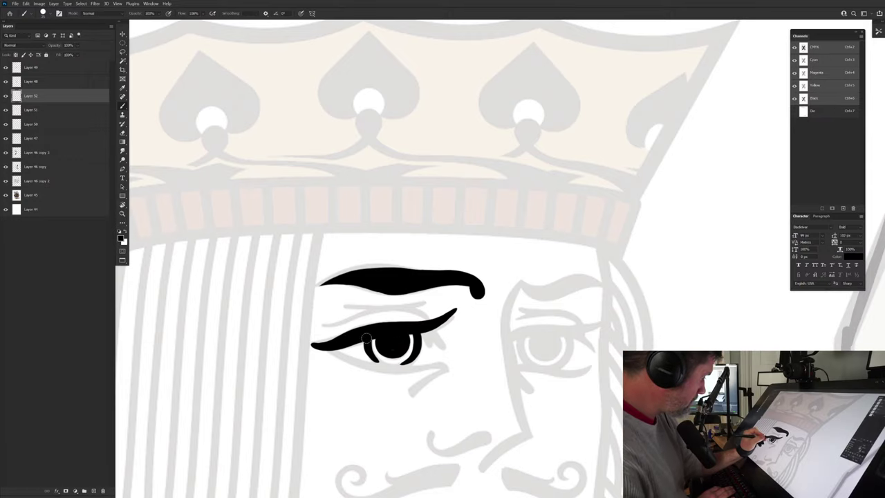
Step: Ink the left-hand eye's lower lid, under-eye fold and inner-corner lashes, plus the crease lines above the upper lid
{"action": "mouse_move", "coordinate": [326, 348]}
{"action": "left_mouse_down"}
{"action": "mouse_move", "coordinate": [389, 368]}
{"action": "mouse_move", "coordinate": [448, 366]}
{"action": "mouse_move", "coordinate": [346, 361]}
{"action": "left_mouse_up"}
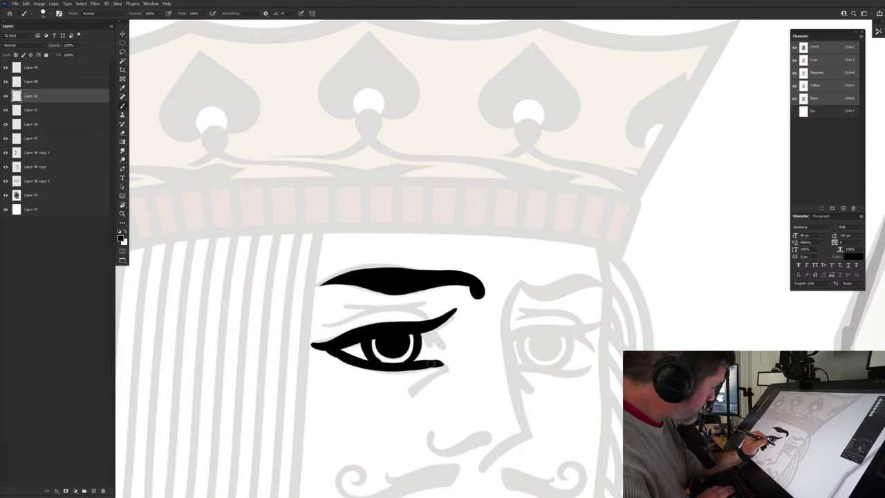
{"action": "mouse_move", "coordinate": [431, 363]}
{"action": "left_mouse_down"}
{"action": "mouse_move", "coordinate": [450, 371]}
{"action": "mouse_move", "coordinate": [414, 394]}
{"action": "mouse_move", "coordinate": [417, 385]}
{"action": "left_mouse_up"}
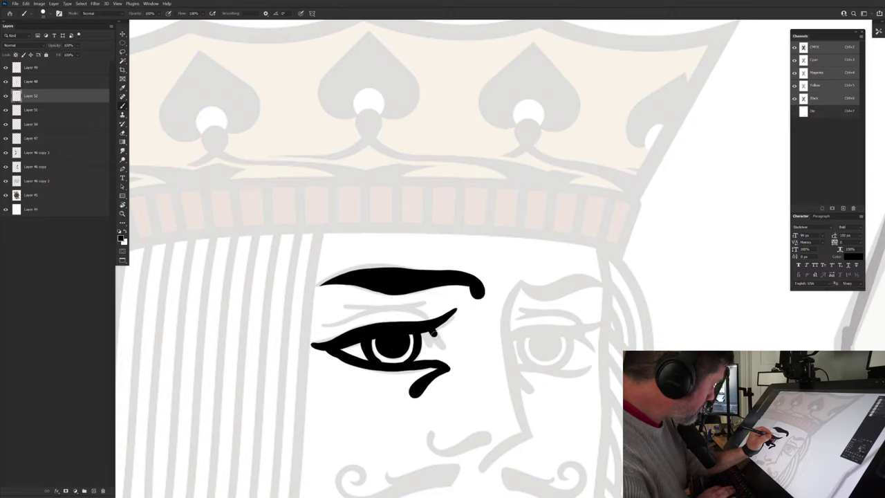
{"action": "mouse_move", "coordinate": [434, 334]}
{"action": "left_mouse_down"}
{"action": "mouse_move", "coordinate": [445, 346]}
{"action": "mouse_move", "coordinate": [423, 350]}
{"action": "left_mouse_up"}
{"action": "mouse_move", "coordinate": [429, 317]}
{"action": "left_mouse_down"}
{"action": "mouse_move", "coordinate": [366, 310]}
{"action": "mouse_move", "coordinate": [323, 323]}
{"action": "left_mouse_up"}
{"action": "left_click_drag", "start_coordinate": [376, 309], "coordinate": [427, 325]}
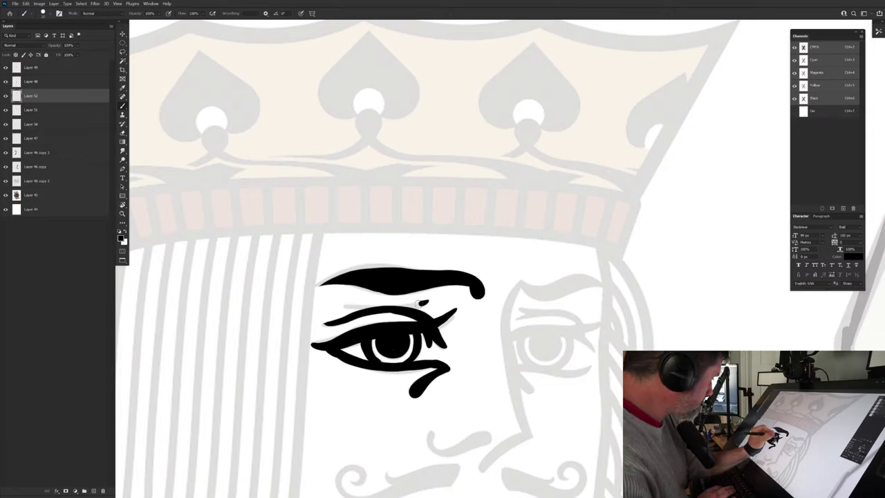
Step: Ink the nose with a curled solid nostril shape and a long bridge line running from the brow to the hooked tip
{"action": "mouse_move", "coordinate": [335, 435]}
{"action": "left_mouse_down"}
{"action": "mouse_move", "coordinate": [307, 331]}
{"action": "mouse_move", "coordinate": [287, 354]}
{"action": "left_mouse_up"}
{"action": "mouse_move", "coordinate": [385, 348]}
{"action": "left_mouse_down"}
{"action": "mouse_move", "coordinate": [401, 366]}
{"action": "mouse_move", "coordinate": [425, 352]}
{"action": "mouse_move", "coordinate": [441, 361]}
{"action": "mouse_move", "coordinate": [413, 368]}
{"action": "mouse_move", "coordinate": [421, 361]}
{"action": "left_mouse_up"}
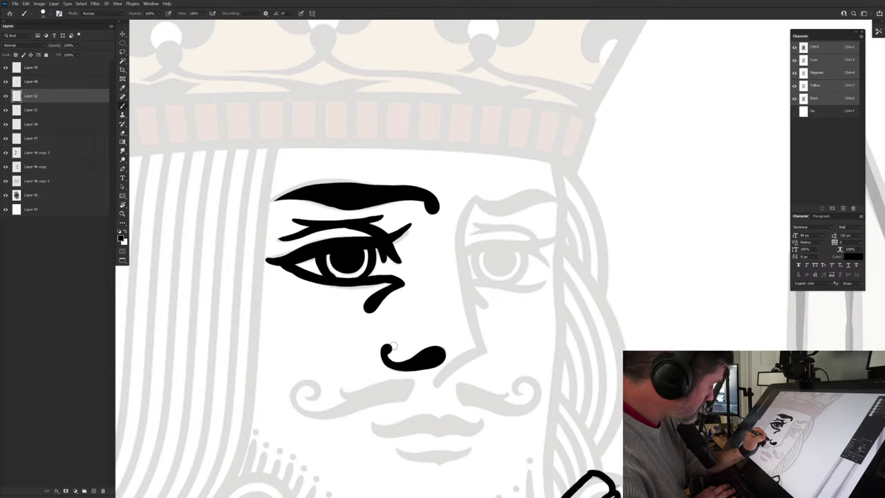
{"action": "left_click_drag", "start_coordinate": [358, 355], "coordinate": [352, 395]}
{"action": "mouse_move", "coordinate": [468, 239]}
{"action": "left_mouse_down"}
{"action": "mouse_move", "coordinate": [456, 301]}
{"action": "mouse_move", "coordinate": [477, 394]}
{"action": "left_mouse_up"}
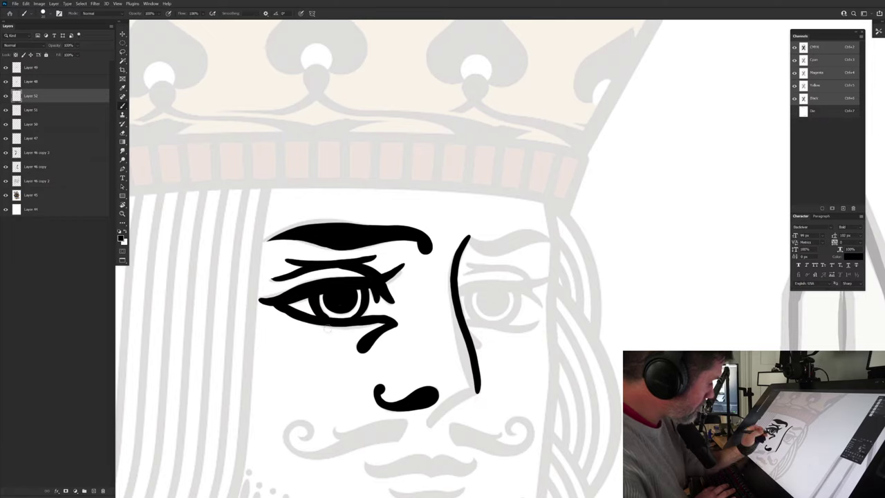
{"action": "left_click_drag", "start_coordinate": [348, 420], "coordinate": [313, 375]}
{"action": "mouse_move", "coordinate": [444, 337]}
{"action": "left_mouse_down"}
{"action": "mouse_move", "coordinate": [437, 358]}
{"action": "mouse_move", "coordinate": [394, 379]}
{"action": "mouse_move", "coordinate": [433, 352]}
{"action": "mouse_move", "coordinate": [440, 325]}
{"action": "mouse_move", "coordinate": [419, 220]}
{"action": "mouse_move", "coordinate": [428, 193]}
{"action": "mouse_move", "coordinate": [454, 170]}
{"action": "left_mouse_up"}
Step: Ink the right-hand eyebrow as a solid shape and draw the upper lash line and lid crease below it
{"action": "left_click_drag", "start_coordinate": [341, 334], "coordinate": [297, 416]}
{"action": "mouse_move", "coordinate": [382, 279]}
{"action": "left_mouse_down"}
{"action": "mouse_move", "coordinate": [448, 266]}
{"action": "mouse_move", "coordinate": [470, 281]}
{"action": "mouse_move", "coordinate": [447, 278]}
{"action": "mouse_move", "coordinate": [412, 291]}
{"action": "mouse_move", "coordinate": [391, 284]}
{"action": "mouse_move", "coordinate": [404, 284]}
{"action": "mouse_move", "coordinate": [385, 271]}
{"action": "left_mouse_up"}
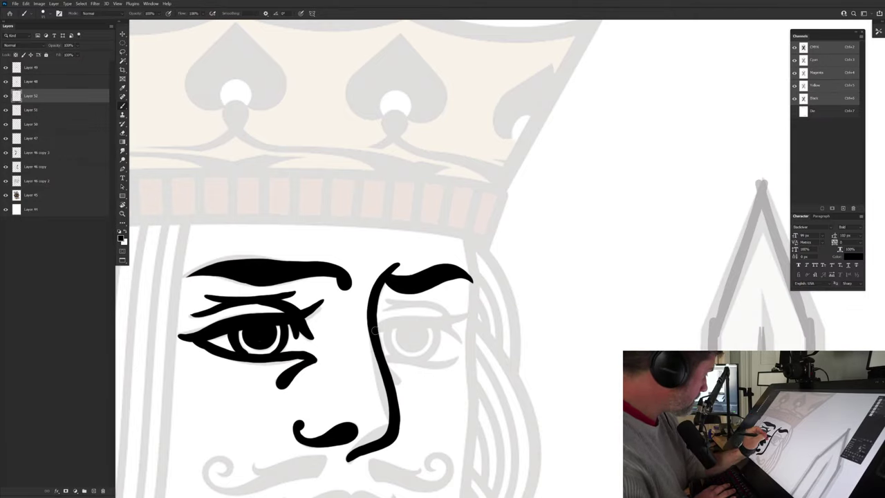
{"action": "mouse_move", "coordinate": [374, 332]}
{"action": "left_mouse_down"}
{"action": "mouse_move", "coordinate": [464, 315]}
{"action": "mouse_move", "coordinate": [392, 330]}
{"action": "left_mouse_up"}
{"action": "mouse_move", "coordinate": [380, 299]}
{"action": "left_mouse_down"}
{"action": "mouse_move", "coordinate": [441, 304]}
{"action": "mouse_move", "coordinate": [446, 319]}
{"action": "mouse_move", "coordinate": [384, 311]}
{"action": "left_mouse_up"}
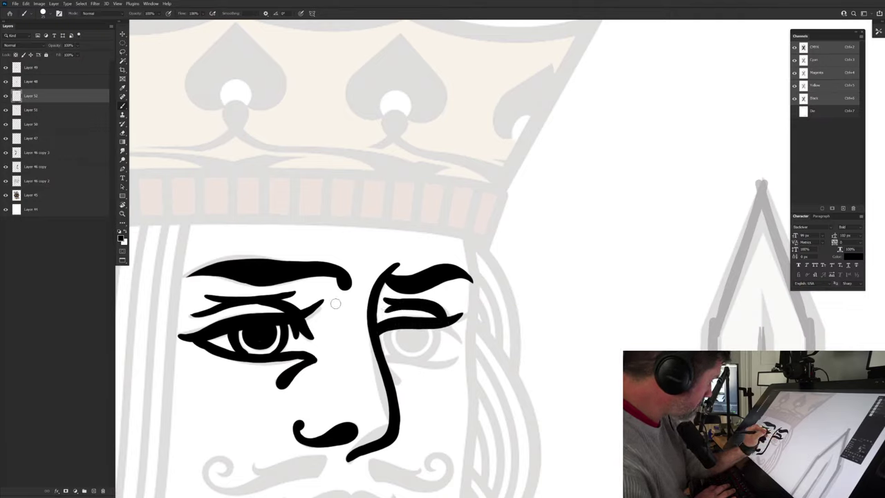
Step: Complete the right-hand eye with a ringed iris and filled pupil, outer lash, lower lid and short fold beside the nose
{"action": "mouse_move", "coordinate": [437, 325]}
{"action": "left_mouse_down"}
{"action": "mouse_move", "coordinate": [459, 340]}
{"action": "mouse_move", "coordinate": [408, 361]}
{"action": "mouse_move", "coordinate": [389, 350]}
{"action": "mouse_move", "coordinate": [386, 328]}
{"action": "mouse_move", "coordinate": [419, 347]}
{"action": "mouse_move", "coordinate": [403, 346]}
{"action": "mouse_move", "coordinate": [413, 332]}
{"action": "mouse_move", "coordinate": [404, 330]}
{"action": "left_mouse_up"}
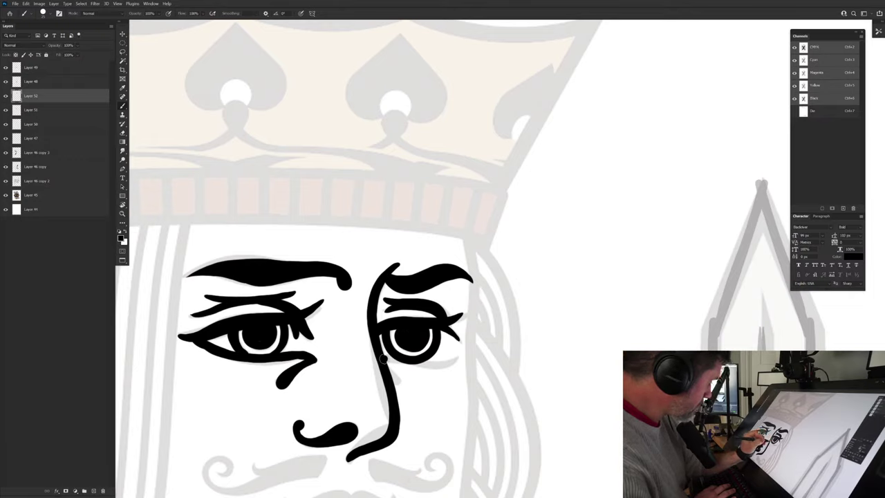
{"action": "mouse_move", "coordinate": [382, 359]}
{"action": "left_mouse_down"}
{"action": "mouse_move", "coordinate": [424, 367]}
{"action": "mouse_move", "coordinate": [456, 357]}
{"action": "left_mouse_up"}
{"action": "left_click_drag", "start_coordinate": [381, 361], "coordinate": [411, 389]}
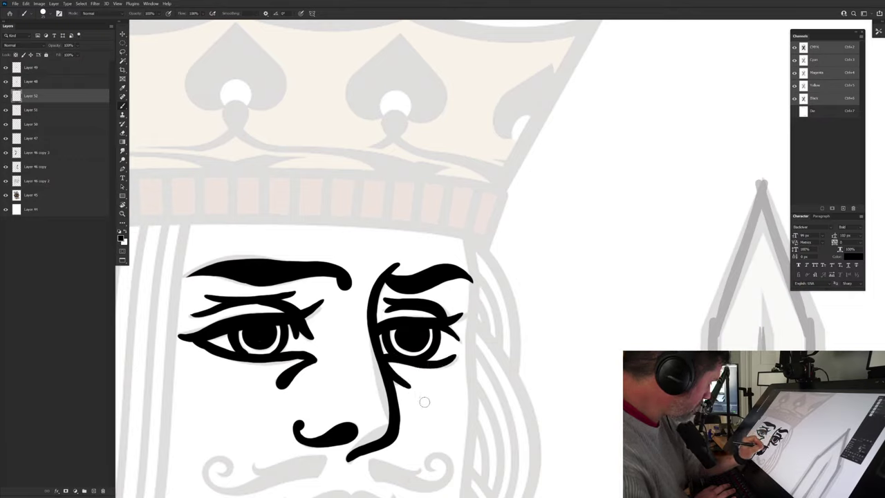
Step: Ink the upper lip as a solid black shape with pointed corners and trim its edges with the Eraser
{"action": "left_click_drag", "start_coordinate": [262, 445], "coordinate": [321, 360]}
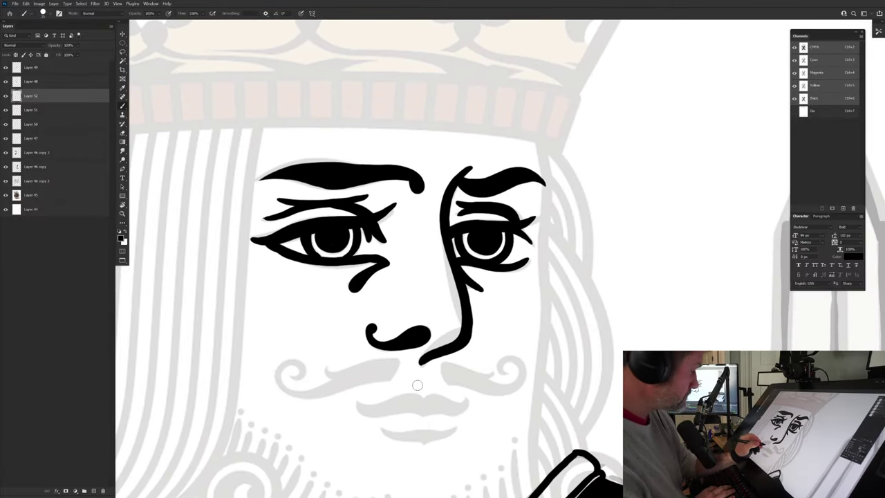
{"action": "mouse_move", "coordinate": [437, 393]}
{"action": "left_mouse_down"}
{"action": "mouse_move", "coordinate": [413, 400]}
{"action": "mouse_move", "coordinate": [471, 415]}
{"action": "left_mouse_up"}
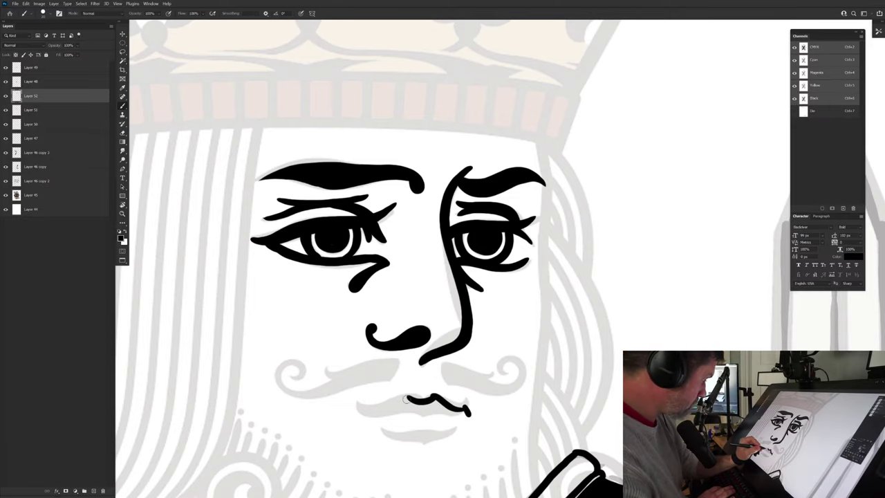
{"action": "mouse_move", "coordinate": [406, 400]}
{"action": "left_mouse_down"}
{"action": "mouse_move", "coordinate": [358, 412]}
{"action": "mouse_move", "coordinate": [357, 405]}
{"action": "mouse_move", "coordinate": [353, 415]}
{"action": "mouse_move", "coordinate": [371, 408]}
{"action": "mouse_move", "coordinate": [355, 409]}
{"action": "mouse_move", "coordinate": [428, 422]}
{"action": "mouse_move", "coordinate": [465, 412]}
{"action": "mouse_move", "coordinate": [382, 406]}
{"action": "left_mouse_up"}
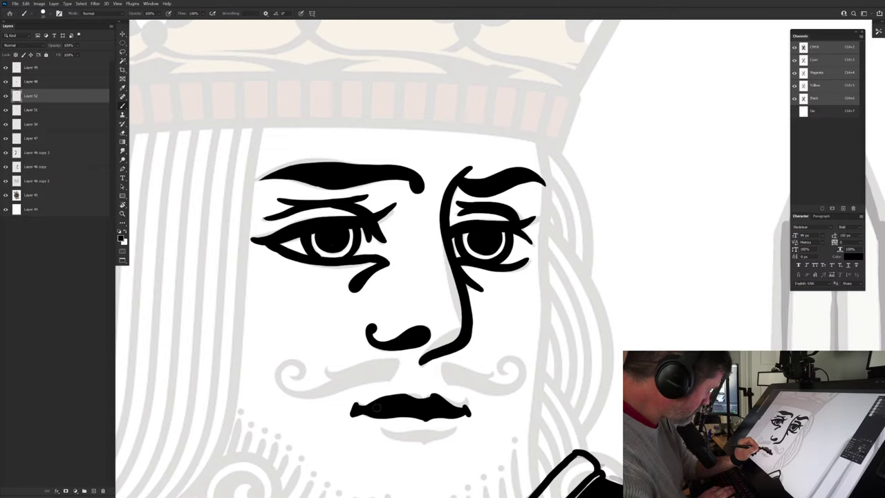
{"action": "key", "text": "e"}
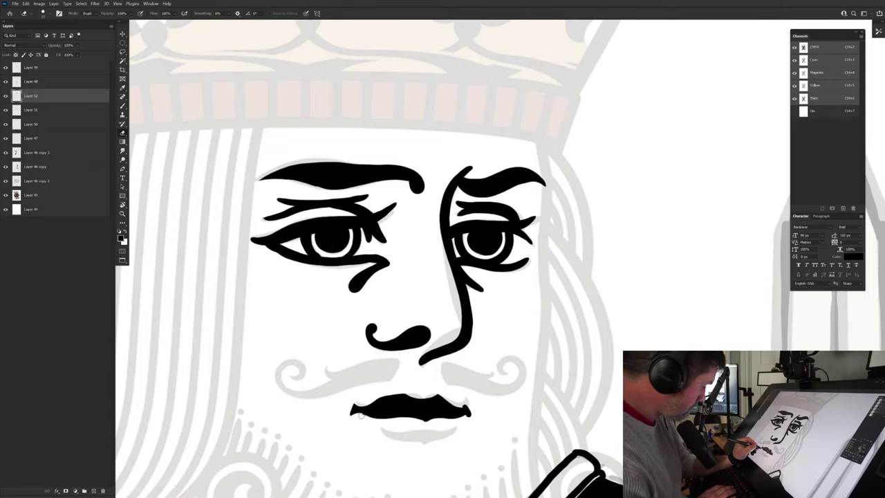
{"action": "key", "text": "b"}
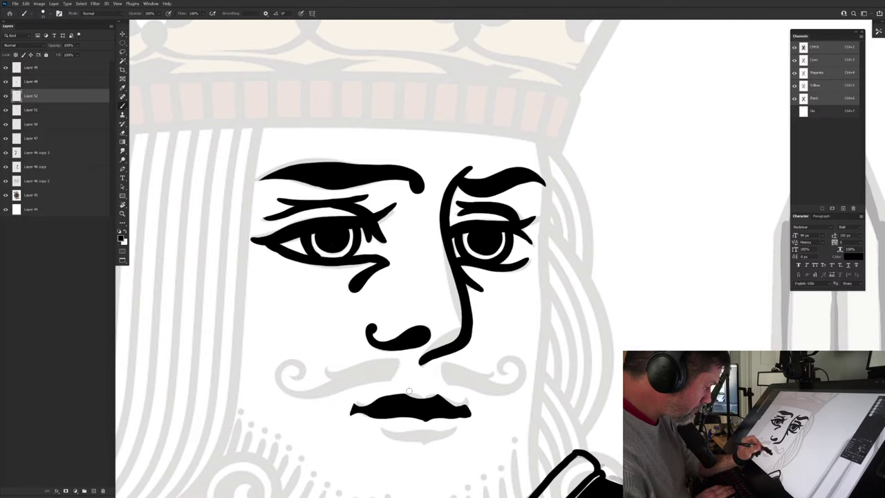
{"action": "key", "text": "e"}
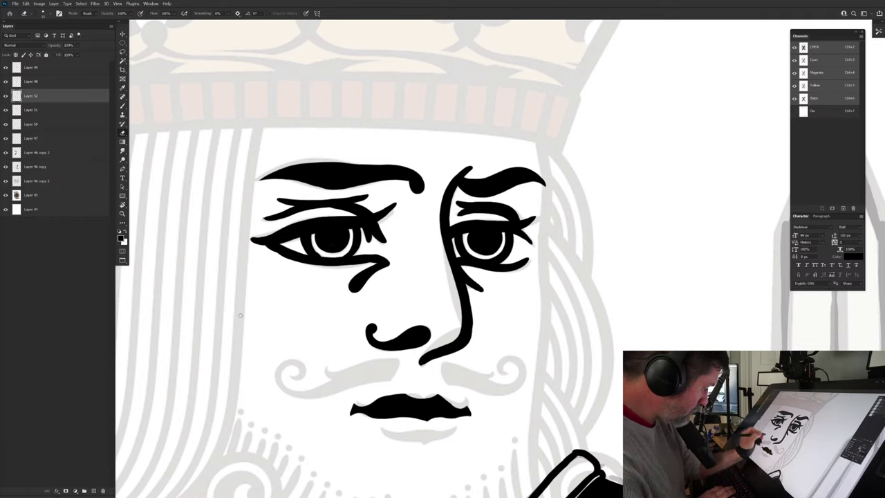
Step: Ink the shadow below the lower lip as a solid black curve and refine its edges with the Eraser
{"action": "key", "text": "b"}
{"action": "left_click_drag", "start_coordinate": [302, 453], "coordinate": [271, 340]}
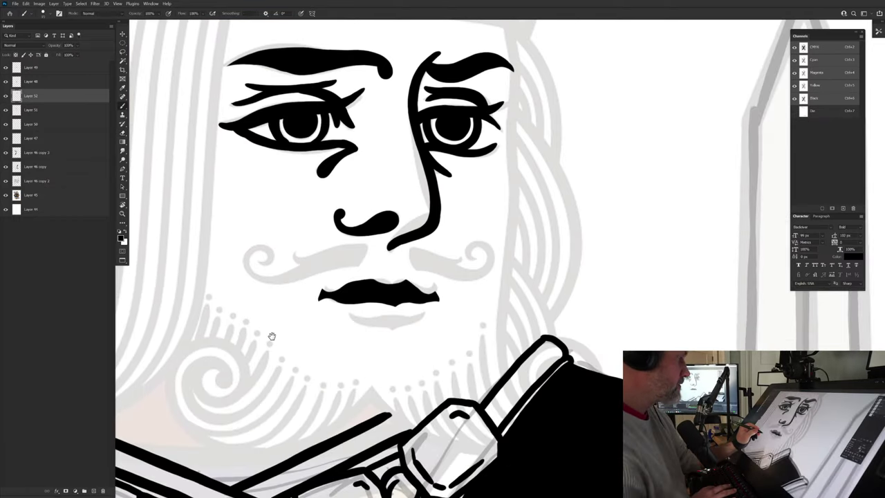
{"action": "mouse_move", "coordinate": [354, 323]}
{"action": "left_mouse_down"}
{"action": "mouse_move", "coordinate": [415, 326]}
{"action": "mouse_move", "coordinate": [379, 335]}
{"action": "mouse_move", "coordinate": [351, 328]}
{"action": "mouse_move", "coordinate": [393, 331]}
{"action": "left_mouse_up"}
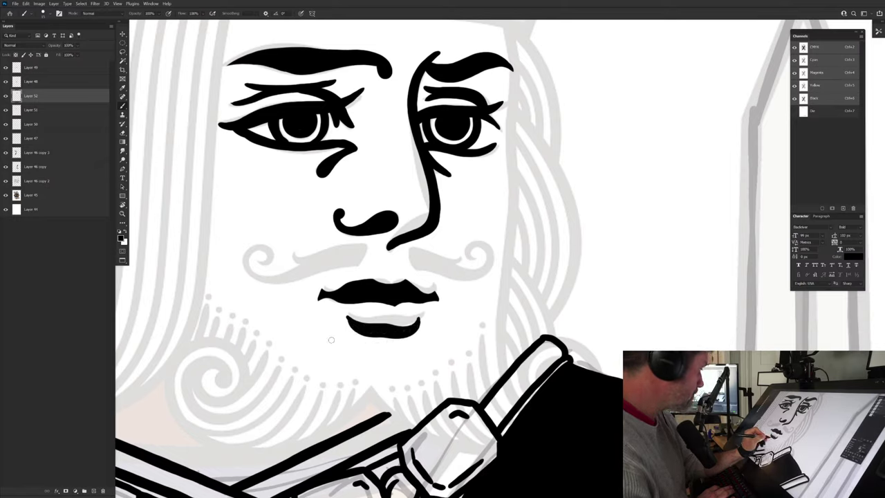
{"action": "key", "text": "e"}
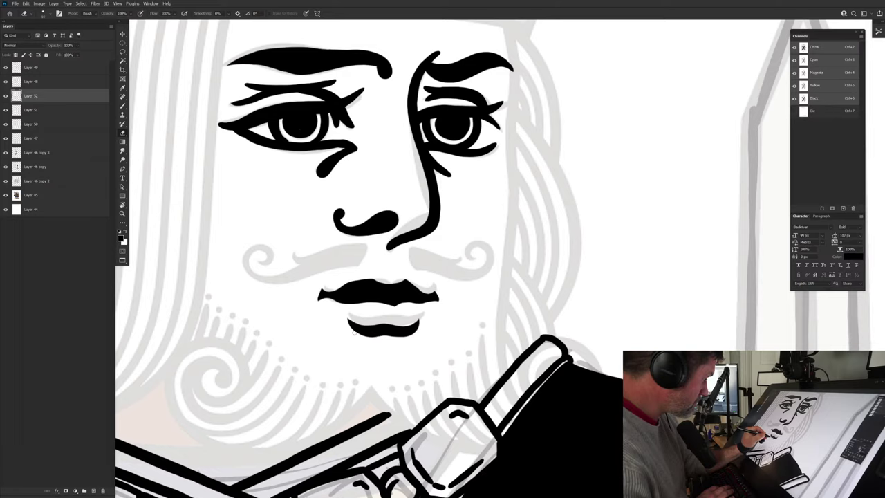
Step: Ink both halves of the moustache as solid tapering shapes ending in upward curls
{"action": "key", "text": "b"}
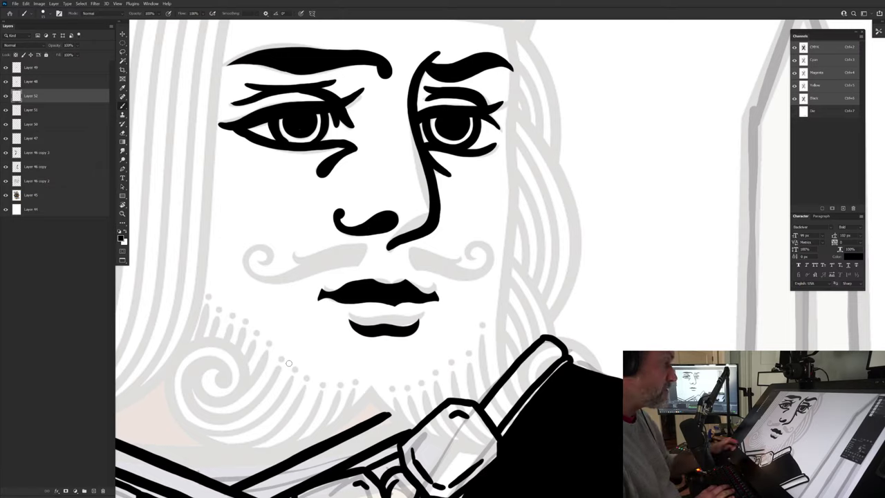
{"action": "left_click_drag", "start_coordinate": [340, 353], "coordinate": [288, 435]}
{"action": "mouse_move", "coordinate": [359, 330]}
{"action": "left_mouse_down"}
{"action": "mouse_move", "coordinate": [362, 350]}
{"action": "mouse_move", "coordinate": [412, 354]}
{"action": "mouse_move", "coordinate": [441, 337]}
{"action": "mouse_move", "coordinate": [417, 325]}
{"action": "mouse_move", "coordinate": [443, 337]}
{"action": "mouse_move", "coordinate": [396, 354]}
{"action": "mouse_move", "coordinate": [368, 351]}
{"action": "mouse_move", "coordinate": [370, 343]}
{"action": "mouse_move", "coordinate": [403, 351]}
{"action": "left_mouse_up"}
{"action": "left_click_drag", "start_coordinate": [237, 378], "coordinate": [340, 403]}
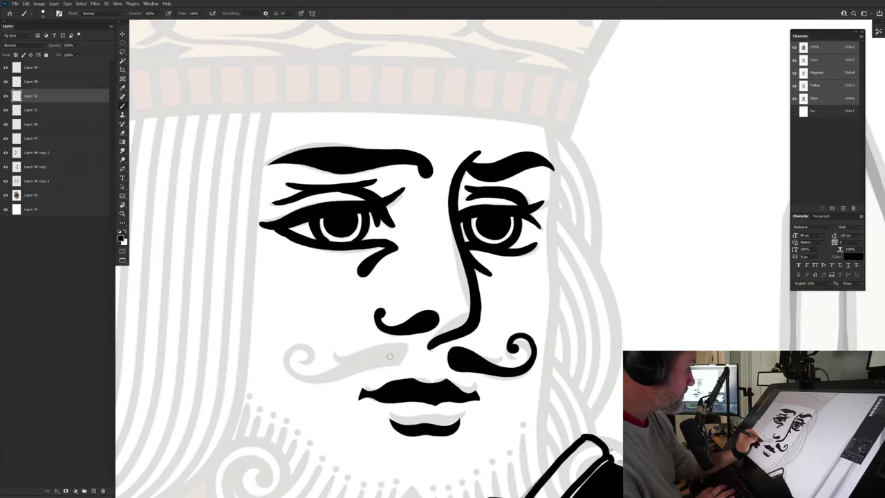
{"action": "mouse_move", "coordinate": [401, 346]}
{"action": "left_mouse_down"}
{"action": "mouse_move", "coordinate": [309, 376]}
{"action": "mouse_move", "coordinate": [284, 367]}
{"action": "mouse_move", "coordinate": [289, 343]}
{"action": "mouse_move", "coordinate": [305, 339]}
{"action": "mouse_move", "coordinate": [311, 354]}
{"action": "mouse_move", "coordinate": [295, 339]}
{"action": "mouse_move", "coordinate": [282, 365]}
{"action": "mouse_move", "coordinate": [319, 382]}
{"action": "mouse_move", "coordinate": [396, 367]}
{"action": "mouse_move", "coordinate": [394, 357]}
{"action": "mouse_move", "coordinate": [351, 366]}
{"action": "left_mouse_up"}
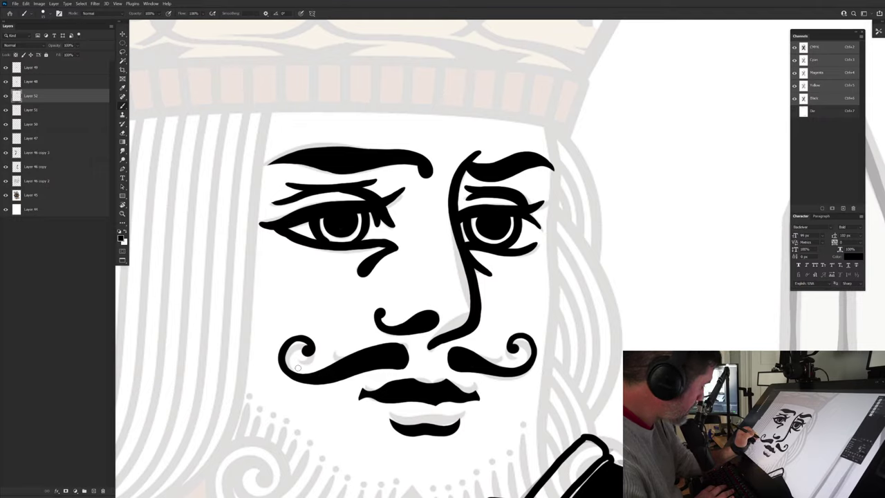
Step: Round off the left-hand moustache's inner end and extend the nose line down between the moustache halves, cleaning its edges
{"action": "mouse_move", "coordinate": [403, 345]}
{"action": "left_mouse_down"}
{"action": "mouse_move", "coordinate": [409, 360]}
{"action": "mouse_move", "coordinate": [398, 367]}
{"action": "left_mouse_up"}
{"action": "left_click_drag", "start_coordinate": [437, 341], "coordinate": [428, 365]}
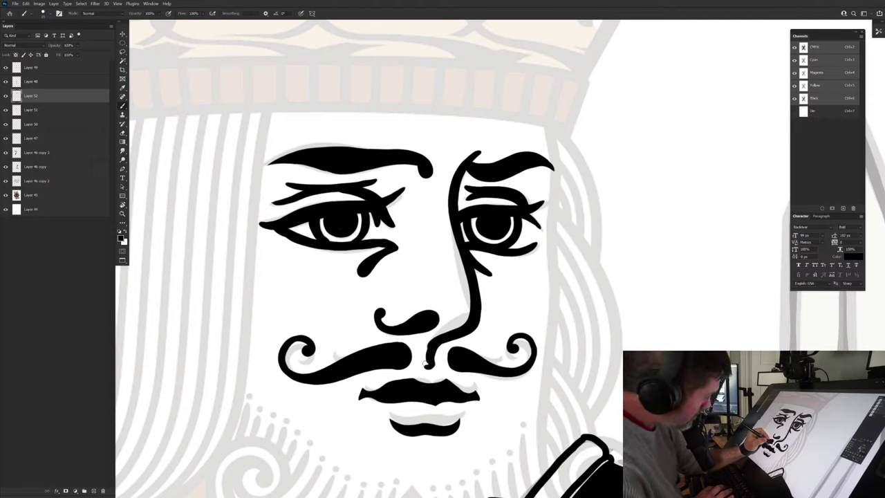
{"action": "key", "text": "e"}
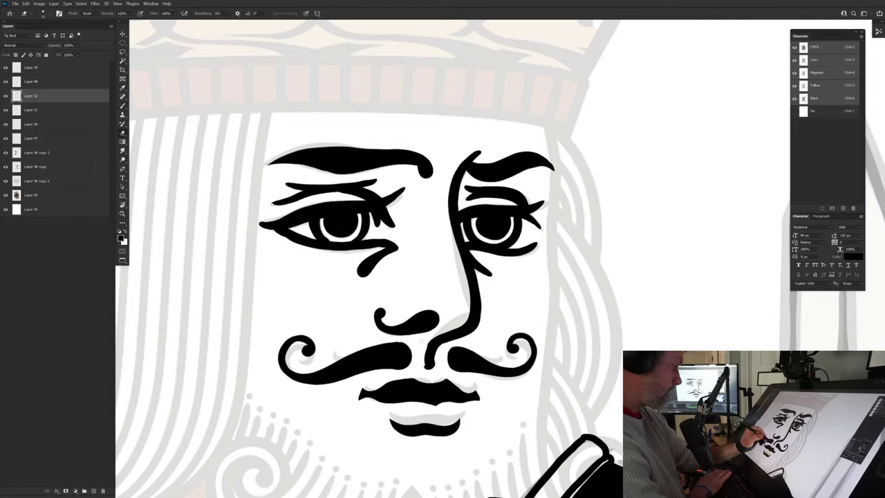
Step: Trim the nose line's tip between the moustache halves and erase the line's lower stretch down to the moustache
{"action": "left_click_drag", "start_coordinate": [424, 348], "coordinate": [428, 368]}
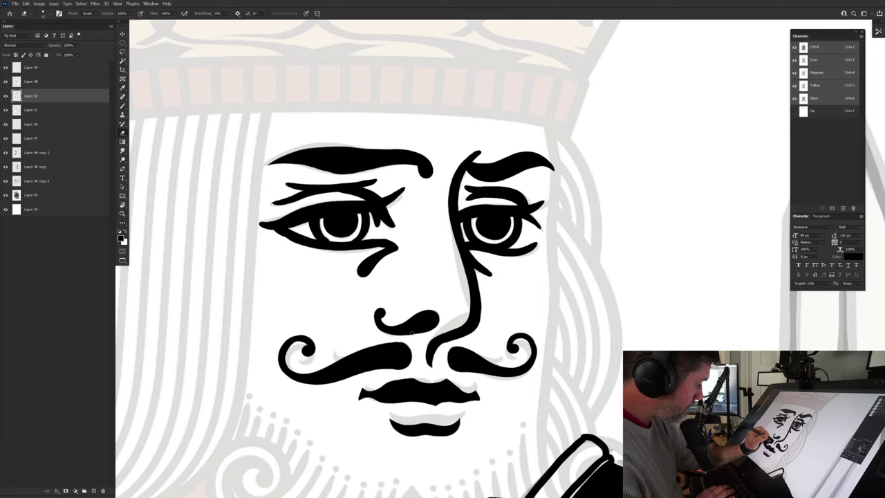
{"action": "left_click_drag", "start_coordinate": [350, 424], "coordinate": [321, 398]}
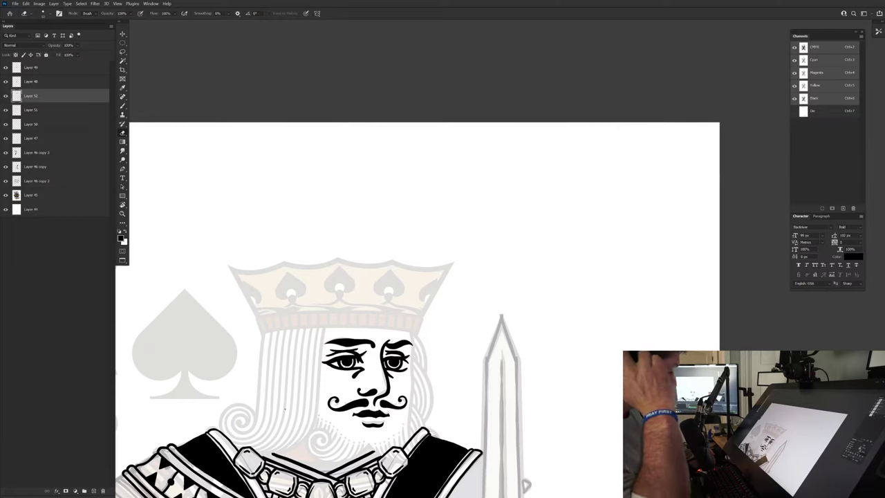
{"action": "mouse_move", "coordinate": [365, 385]}
{"action": "left_mouse_down"}
{"action": "mouse_move", "coordinate": [416, 418]}
{"action": "mouse_move", "coordinate": [425, 406]}
{"action": "mouse_move", "coordinate": [432, 410]}
{"action": "mouse_move", "coordinate": [424, 362]}
{"action": "left_mouse_up"}
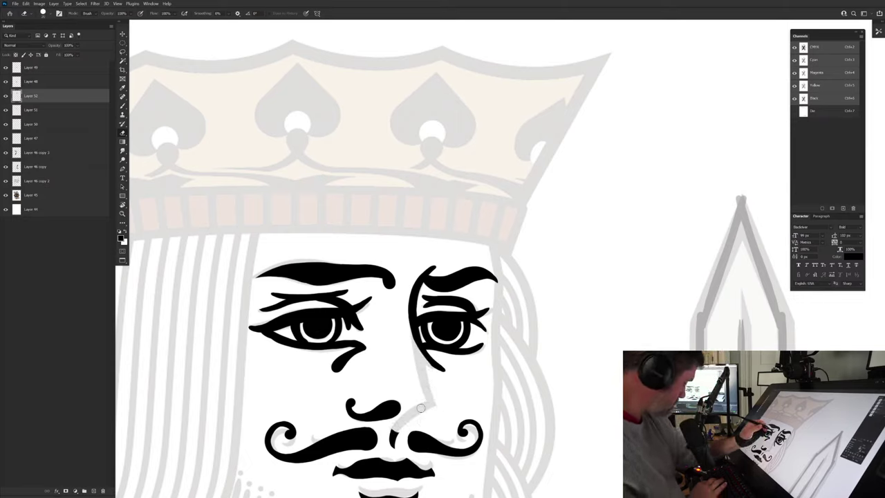
Step: Redraw the lower nose line with an angular tip curving down to the moustache, and trim its edges with the Eraser
{"action": "key", "text": "b"}
{"action": "mouse_move", "coordinate": [414, 329]}
{"action": "left_mouse_down"}
{"action": "mouse_move", "coordinate": [435, 397]}
{"action": "mouse_move", "coordinate": [413, 340]}
{"action": "mouse_move", "coordinate": [411, 298]}
{"action": "left_mouse_up"}
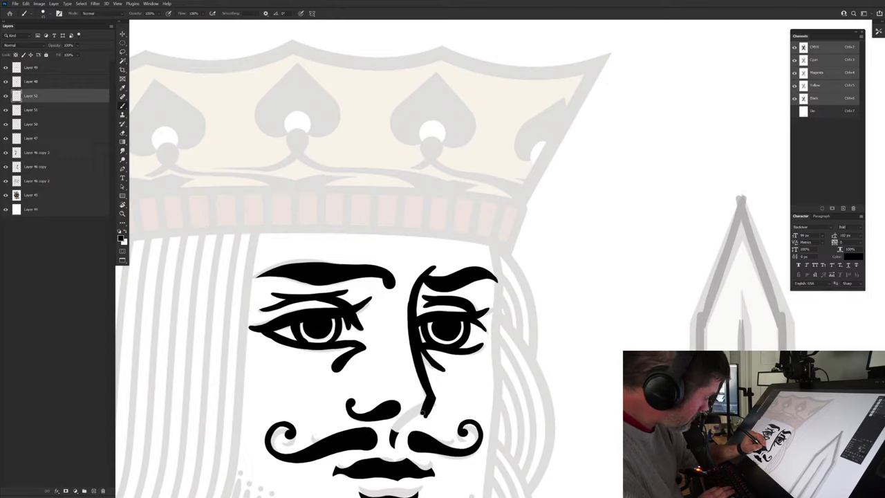
{"action": "left_click_drag", "start_coordinate": [423, 414], "coordinate": [397, 430]}
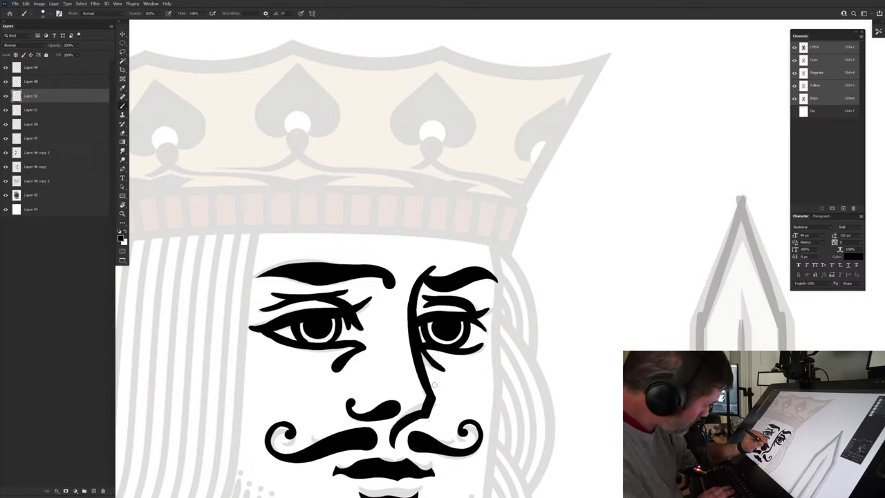
{"action": "key", "text": "e"}
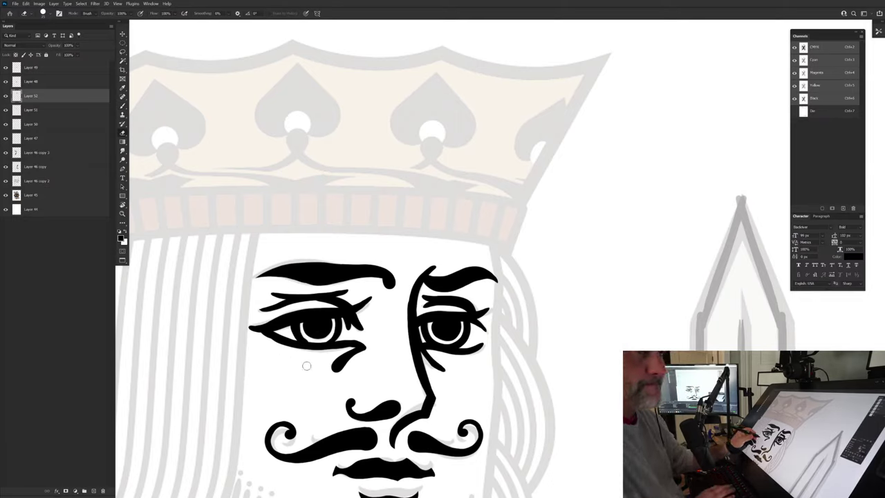
{"action": "key", "text": "bracketleft"}
{"action": "left_click_drag", "start_coordinate": [432, 420], "coordinate": [407, 426]}
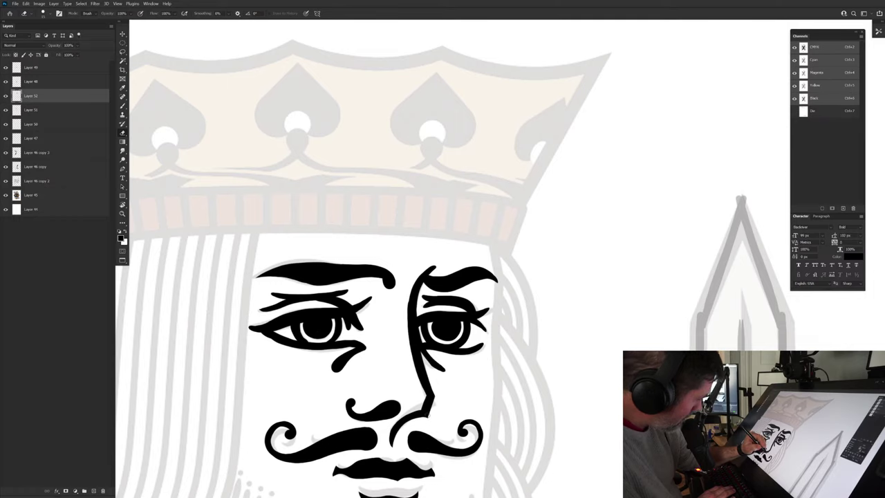
{"action": "left_click_drag", "start_coordinate": [343, 425], "coordinate": [339, 408]}
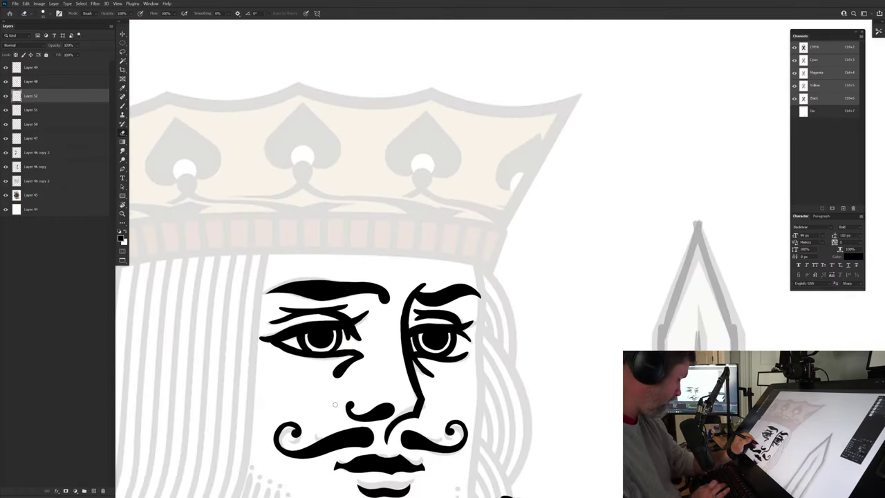
Step: Ink the curved lower edge of the crown's band and its two short ends in black
{"action": "key", "text": "b"}
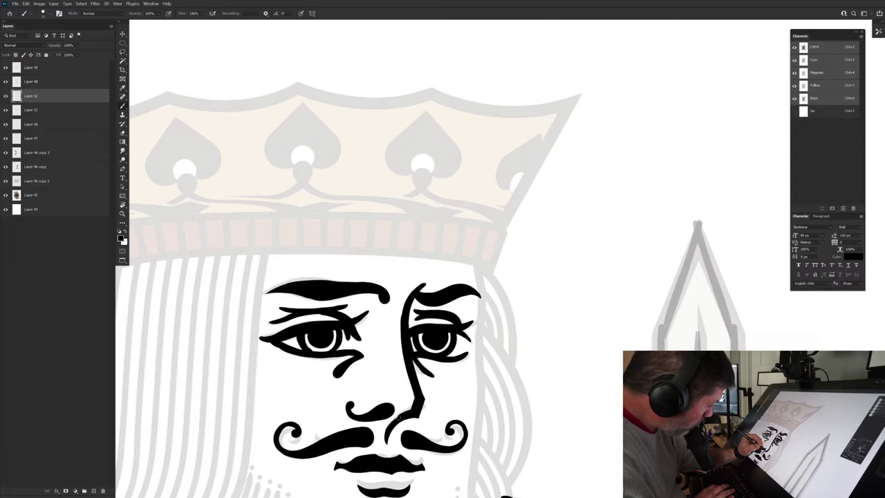
{"action": "left_click_drag", "start_coordinate": [277, 411], "coordinate": [242, 391]}
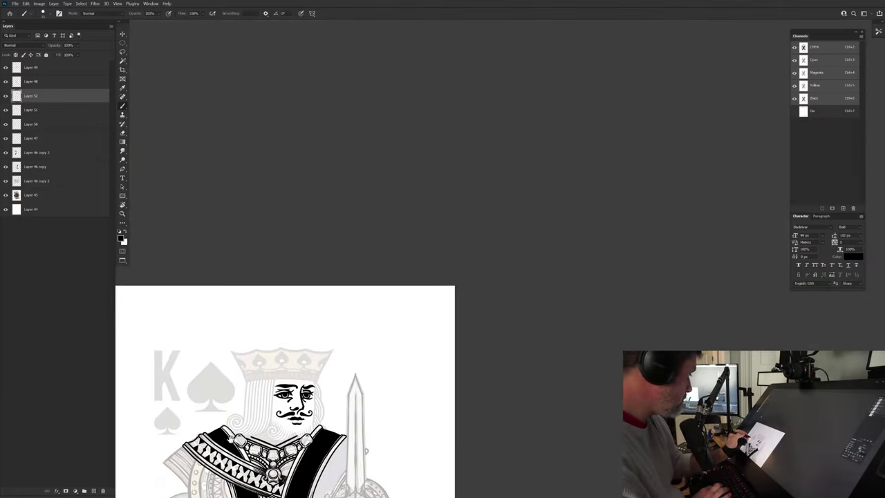
{"action": "left_click_drag", "start_coordinate": [256, 451], "coordinate": [340, 421]}
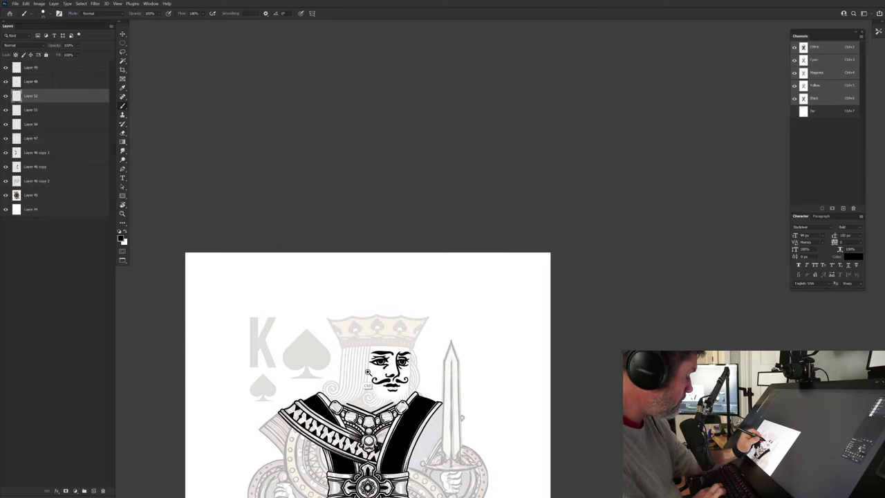
{"action": "scroll", "coordinate": [368, 386], "scroll_direction": "up", "scroll_amount": 5}
{"action": "scroll", "coordinate": [386, 388], "scroll_direction": "up", "scroll_amount": 1}
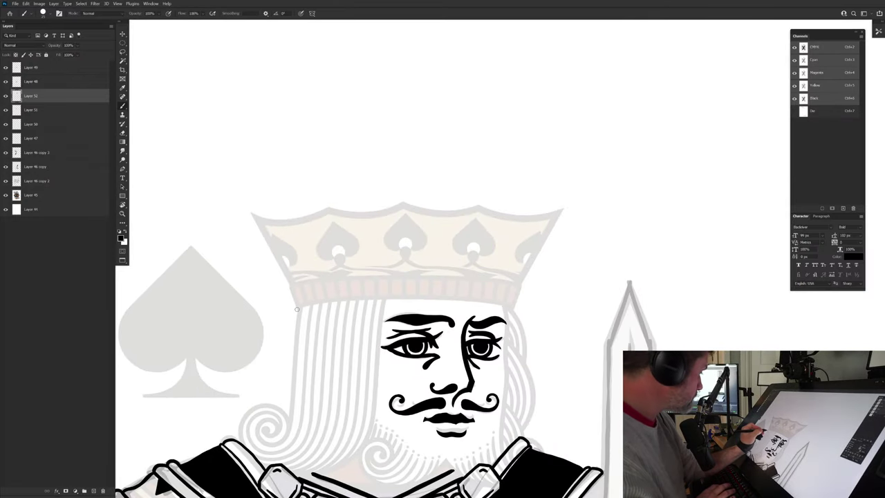
{"action": "mouse_move", "coordinate": [310, 304]}
{"action": "left_mouse_down"}
{"action": "mouse_move", "coordinate": [424, 294]}
{"action": "mouse_move", "coordinate": [502, 305]}
{"action": "left_mouse_up"}
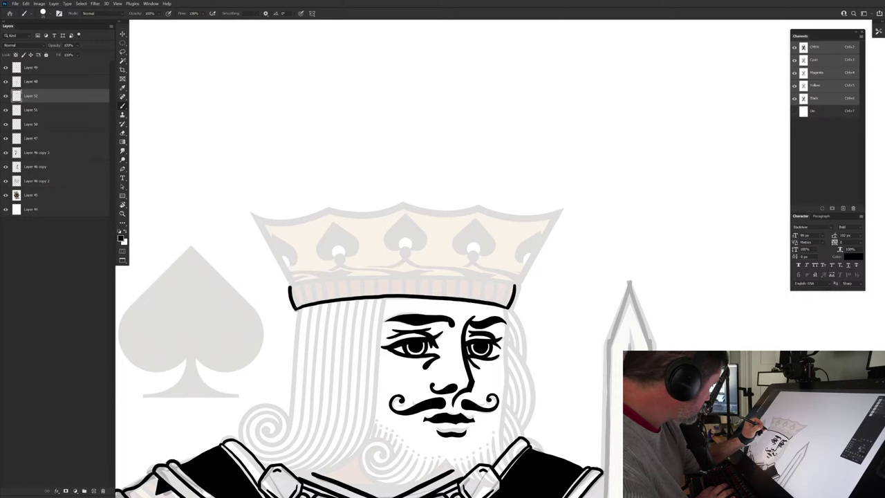
Step: Close the crown band with an inked upper edge, and thicken and smooth both of its long edges
{"action": "key", "text": "r"}
{"action": "mouse_move", "coordinate": [336, 416]}
{"action": "left_mouse_down"}
{"action": "mouse_move", "coordinate": [311, 397]}
{"action": "mouse_move", "coordinate": [270, 190]}
{"action": "left_mouse_up"}
{"action": "key", "text": "space"}
{"action": "mouse_move", "coordinate": [269, 190]}
{"action": "left_mouse_down"}
{"action": "mouse_move", "coordinate": [288, 236]}
{"action": "mouse_move", "coordinate": [295, 295]}
{"action": "left_mouse_up"}
{"action": "mouse_move", "coordinate": [410, 220]}
{"action": "left_mouse_down"}
{"action": "mouse_move", "coordinate": [457, 394]}
{"action": "mouse_move", "coordinate": [458, 413]}
{"action": "mouse_move", "coordinate": [438, 438]}
{"action": "mouse_move", "coordinate": [459, 437]}
{"action": "left_mouse_up"}
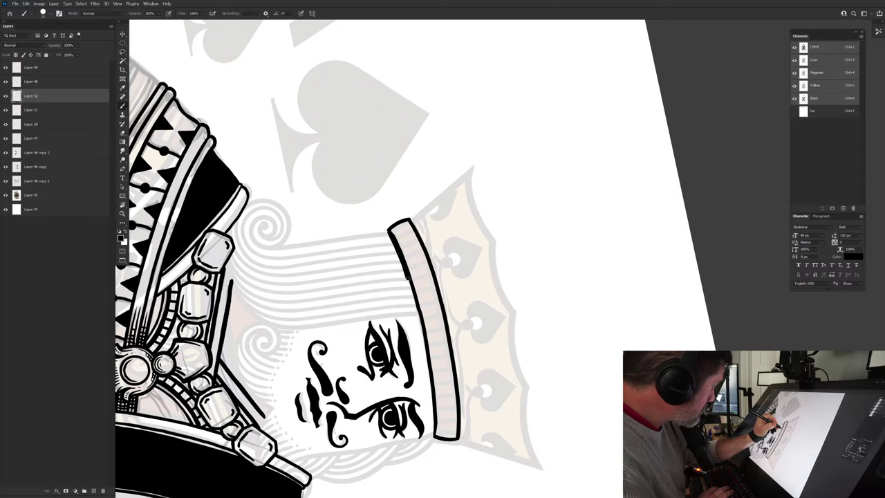
{"action": "left_click_drag", "start_coordinate": [407, 278], "coordinate": [435, 405]}
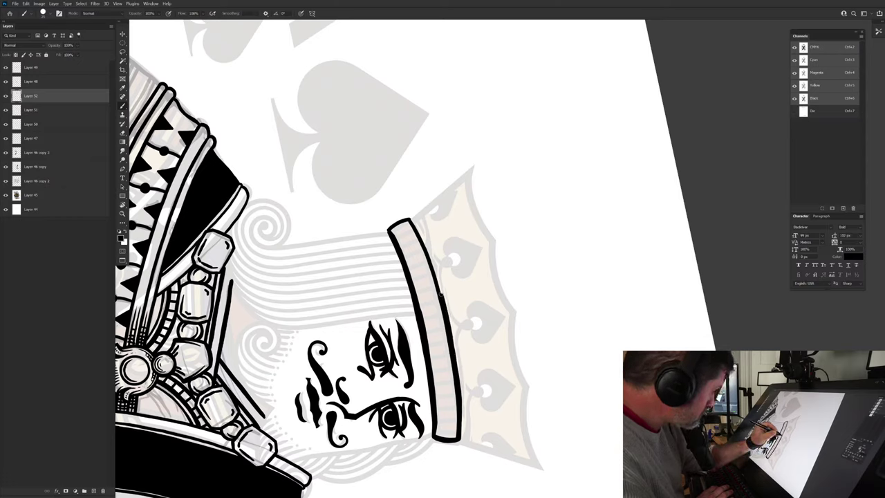
{"action": "left_click_drag", "start_coordinate": [441, 296], "coordinate": [432, 262]}
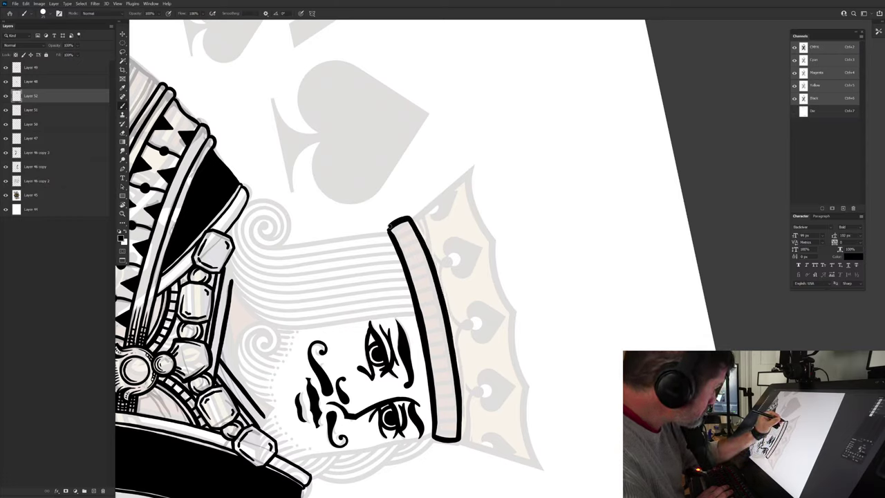
Step: Try inking a row of short tapering hatch strokes inside the crown band, shrinking to dots toward the middle
{"action": "key", "text": "r"}
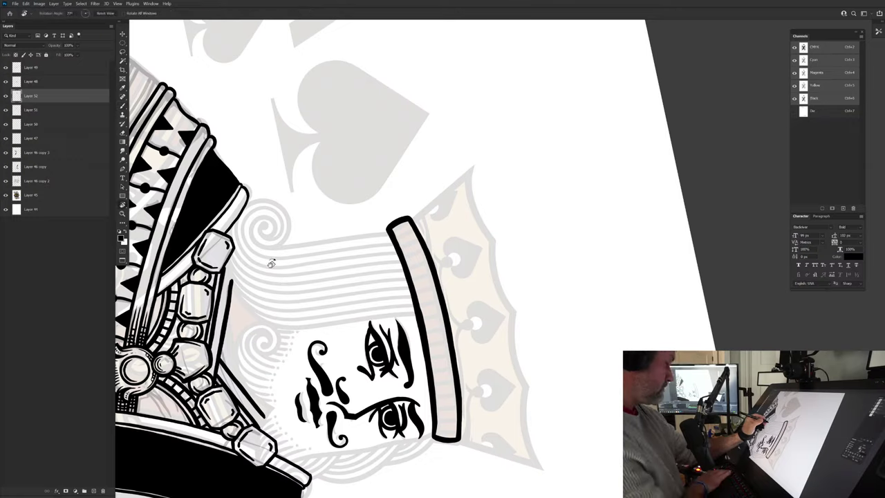
{"action": "mouse_move", "coordinate": [272, 263]}
{"action": "left_mouse_down"}
{"action": "mouse_move", "coordinate": [376, 448]}
{"action": "mouse_move", "coordinate": [392, 437]}
{"action": "left_mouse_up"}
{"action": "key", "text": "b"}
{"action": "left_click_drag", "start_coordinate": [381, 395], "coordinate": [313, 458]}
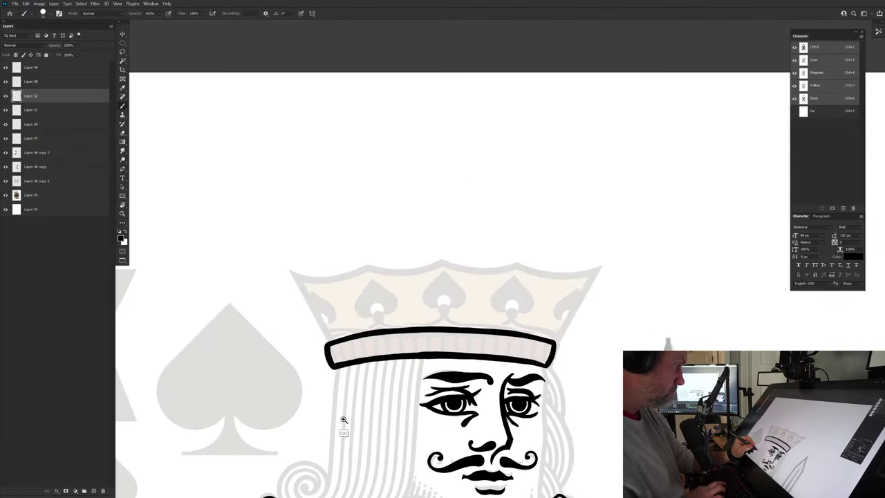
{"action": "left_click_drag", "start_coordinate": [344, 419], "coordinate": [358, 419]}
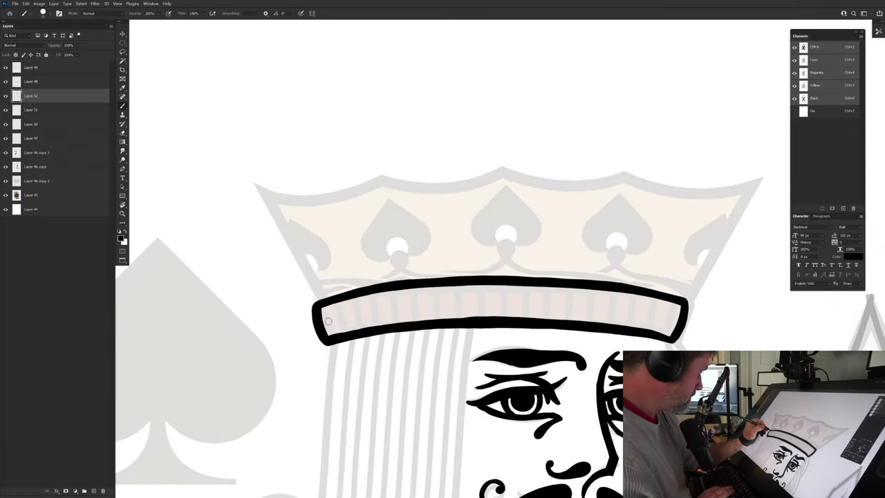
{"action": "mouse_move", "coordinate": [329, 303]}
{"action": "left_mouse_down"}
{"action": "mouse_move", "coordinate": [340, 325]}
{"action": "mouse_move", "coordinate": [370, 320]}
{"action": "left_mouse_up"}
{"action": "mouse_move", "coordinate": [377, 290]}
{"action": "left_mouse_down"}
{"action": "mouse_move", "coordinate": [380, 317]}
{"action": "mouse_move", "coordinate": [391, 313]}
{"action": "left_mouse_up"}
{"action": "left_click_drag", "start_coordinate": [398, 293], "coordinate": [401, 315]}
{"action": "left_click_drag", "start_coordinate": [408, 294], "coordinate": [409, 307]}
{"action": "left_click_drag", "start_coordinate": [416, 296], "coordinate": [426, 306]}
{"action": "left_click_drag", "start_coordinate": [433, 296], "coordinate": [435, 304]}
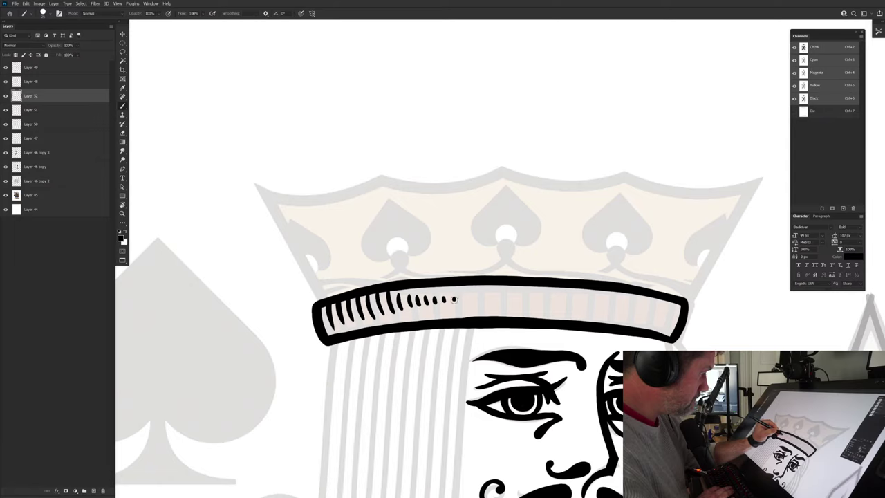
Step: Undo all the hatch strokes inside the crown band
{"action": "left_click_drag", "start_coordinate": [504, 429], "coordinate": [377, 438]}
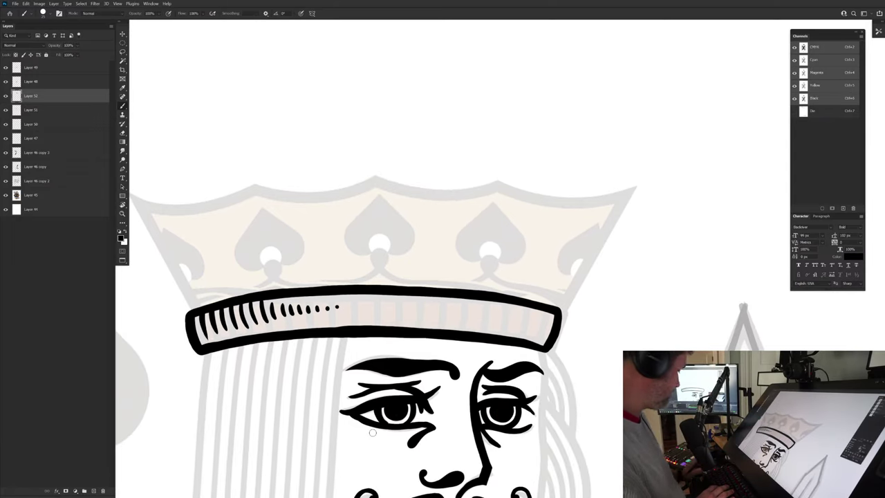
{"action": "key", "text": "ctrl+z"}
{"action": "key", "text": "ctrl+z"}
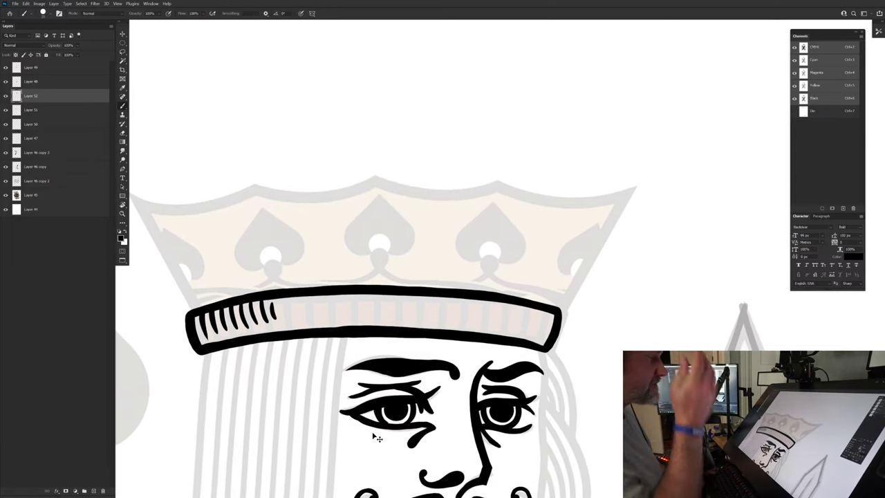
{"action": "key", "text": "ctrl+z"}
{"action": "key", "text": "ctrl+z"}
{"action": "key", "text": "ctrl+z"}
{"action": "key", "text": "ctrl+z"}
{"action": "key", "text": "ctrl+z"}
{"action": "key", "text": "ctrl+z"}
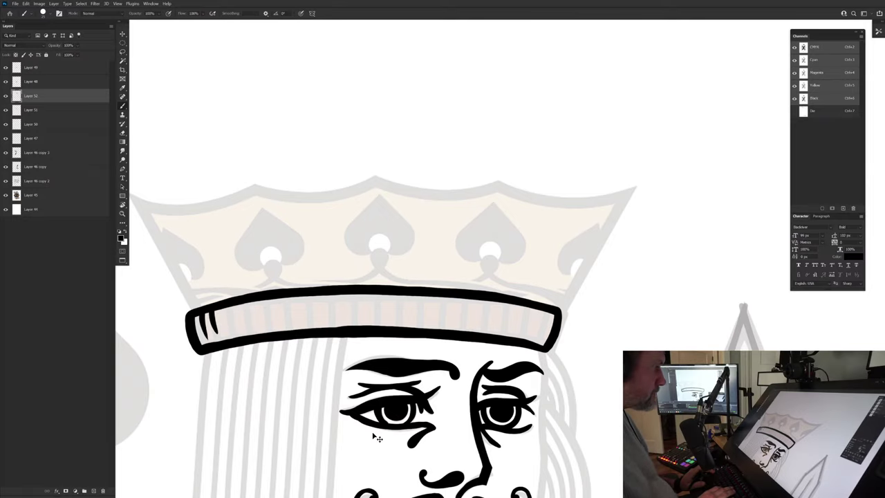
{"action": "key", "text": "ctrl+z"}
{"action": "key", "text": "ctrl+z"}
Step: Ink a thin tapering line along the inside of the crown band, parallel to its upper edge
{"action": "key", "text": "r"}
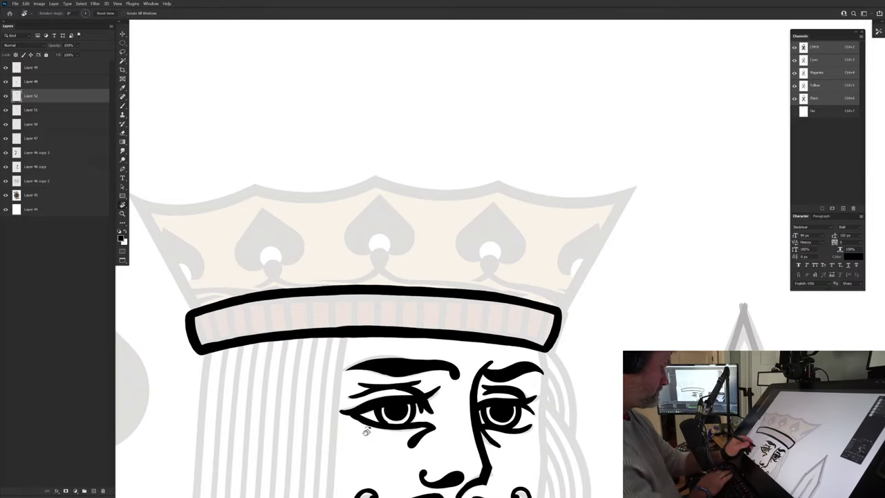
{"action": "left_click_drag", "start_coordinate": [371, 431], "coordinate": [320, 307]}
{"action": "key", "text": "b"}
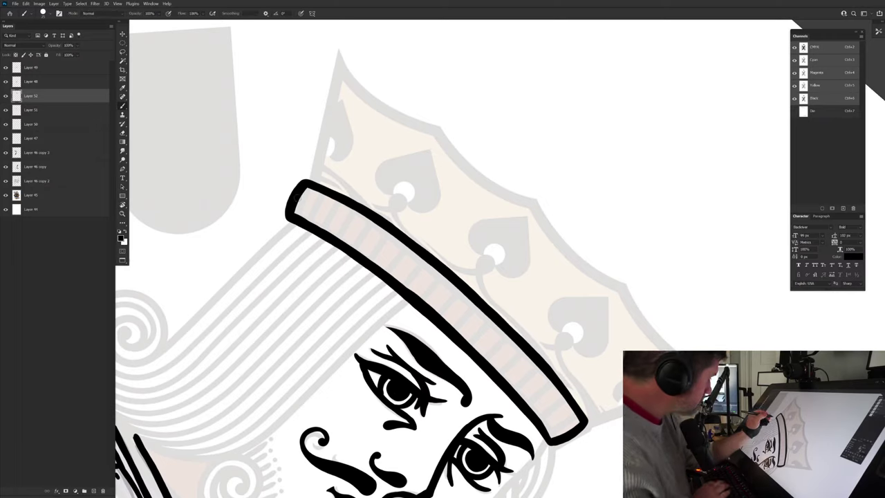
{"action": "mouse_move", "coordinate": [304, 197]}
{"action": "left_mouse_down"}
{"action": "mouse_move", "coordinate": [380, 237]}
{"action": "mouse_move", "coordinate": [459, 298]}
{"action": "mouse_move", "coordinate": [573, 430]}
{"action": "mouse_move", "coordinate": [536, 377]}
{"action": "left_mouse_up"}
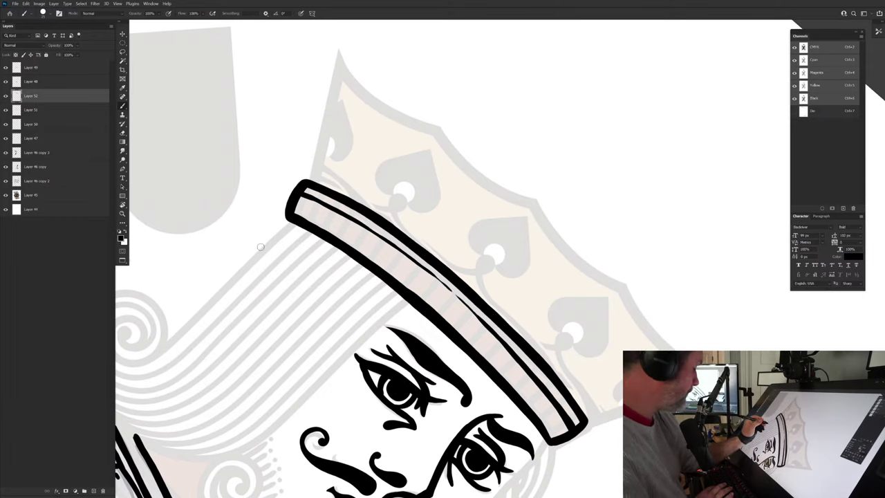
Step: Ink the crown's two flared sides as thick strokes rising from the band to the outer points
{"action": "key", "text": "r"}
{"action": "left_click_drag", "start_coordinate": [260, 271], "coordinate": [317, 405]}
{"action": "key", "text": "b"}
{"action": "mouse_move", "coordinate": [284, 337]}
{"action": "left_mouse_down"}
{"action": "mouse_move", "coordinate": [302, 413]}
{"action": "mouse_move", "coordinate": [294, 425]}
{"action": "left_mouse_up"}
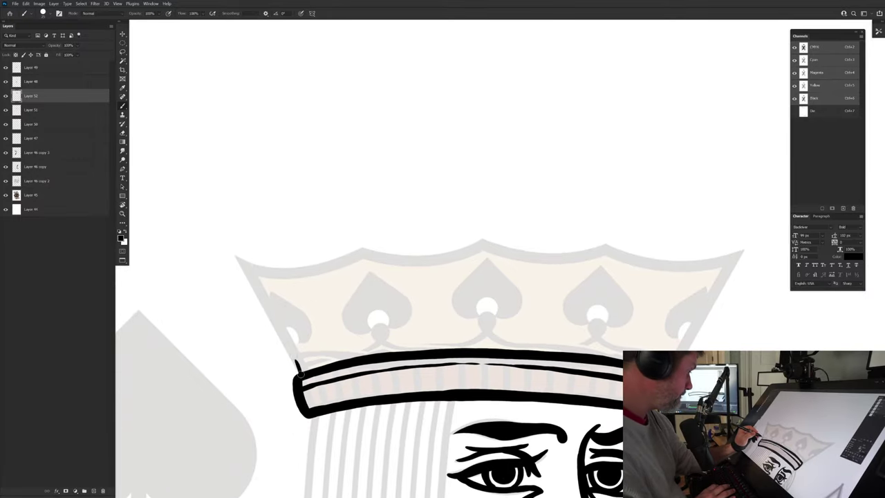
{"action": "mouse_move", "coordinate": [296, 363]}
{"action": "left_mouse_down"}
{"action": "mouse_move", "coordinate": [239, 256]}
{"action": "mouse_move", "coordinate": [308, 375]}
{"action": "left_mouse_up"}
{"action": "left_click_drag", "start_coordinate": [450, 405], "coordinate": [292, 419]}
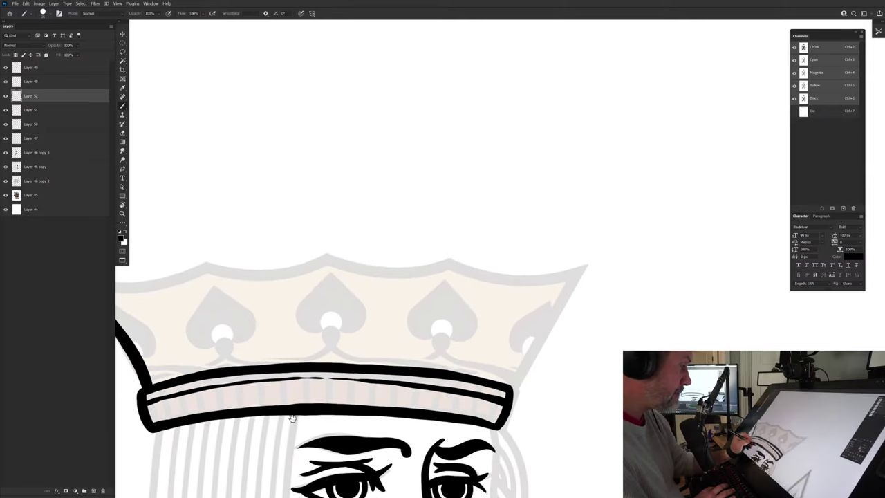
{"action": "mouse_move", "coordinate": [507, 384]}
{"action": "left_mouse_down"}
{"action": "mouse_move", "coordinate": [583, 267]}
{"action": "mouse_move", "coordinate": [509, 386]}
{"action": "left_mouse_up"}
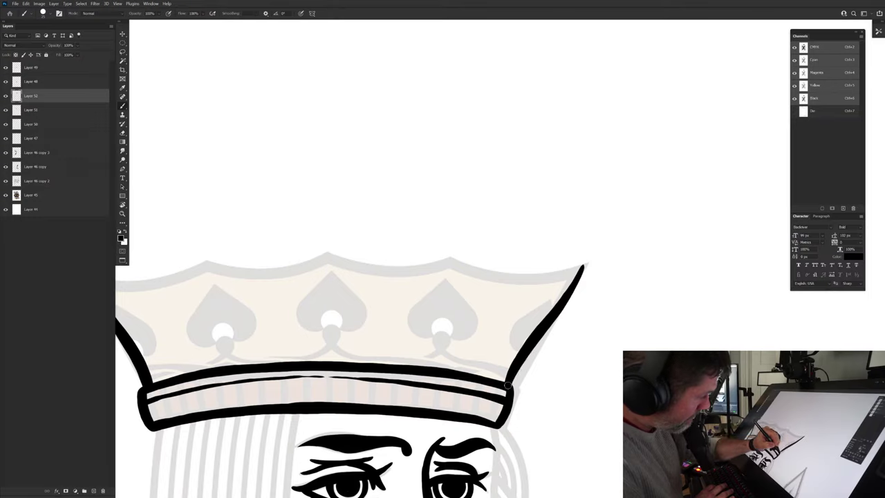
Step: Ink the crown's top edge as a thick zigzag of points joining the two outer corners
{"action": "left_click_drag", "start_coordinate": [395, 369], "coordinate": [313, 411]}
{"action": "mouse_move", "coordinate": [503, 309]}
{"action": "left_mouse_down"}
{"action": "mouse_move", "coordinate": [467, 325]}
{"action": "mouse_move", "coordinate": [413, 330]}
{"action": "mouse_move", "coordinate": [375, 307]}
{"action": "left_mouse_up"}
{"action": "key", "text": "ctrl+z"}
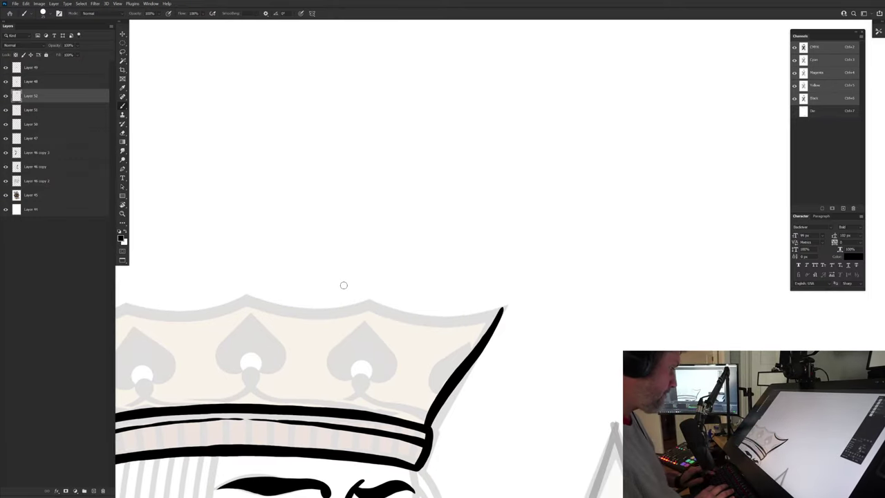
{"action": "left_click_drag", "start_coordinate": [251, 411], "coordinate": [461, 381]}
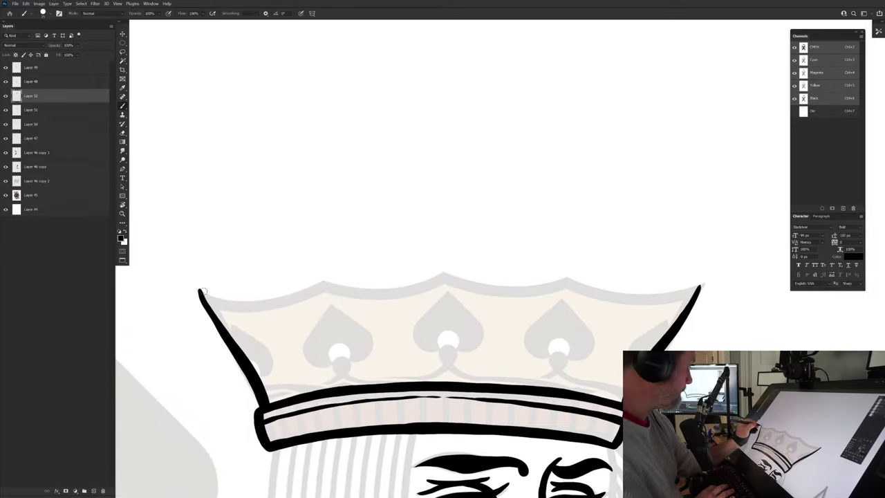
{"action": "mouse_move", "coordinate": [200, 292]}
{"action": "left_mouse_down"}
{"action": "mouse_move", "coordinate": [274, 308]}
{"action": "mouse_move", "coordinate": [322, 284]}
{"action": "mouse_move", "coordinate": [382, 298]}
{"action": "mouse_move", "coordinate": [444, 274]}
{"action": "mouse_move", "coordinate": [505, 295]}
{"action": "mouse_move", "coordinate": [567, 280]}
{"action": "left_mouse_up"}
{"action": "left_click_drag", "start_coordinate": [547, 350], "coordinate": [342, 392]}
{"action": "mouse_move", "coordinate": [361, 321]}
{"action": "left_mouse_down"}
{"action": "mouse_move", "coordinate": [416, 349]}
{"action": "mouse_move", "coordinate": [493, 329]}
{"action": "mouse_move", "coordinate": [415, 352]}
{"action": "mouse_move", "coordinate": [360, 323]}
{"action": "mouse_move", "coordinate": [298, 339]}
{"action": "mouse_move", "coordinate": [231, 318]}
{"action": "left_mouse_up"}
{"action": "left_click_drag", "start_coordinate": [286, 360], "coordinate": [514, 369]}
{"action": "mouse_move", "coordinate": [463, 329]}
{"action": "left_mouse_down"}
{"action": "mouse_move", "coordinate": [404, 354]}
{"action": "mouse_move", "coordinate": [343, 339]}
{"action": "mouse_move", "coordinate": [291, 365]}
{"action": "mouse_move", "coordinate": [223, 344]}
{"action": "left_mouse_up"}
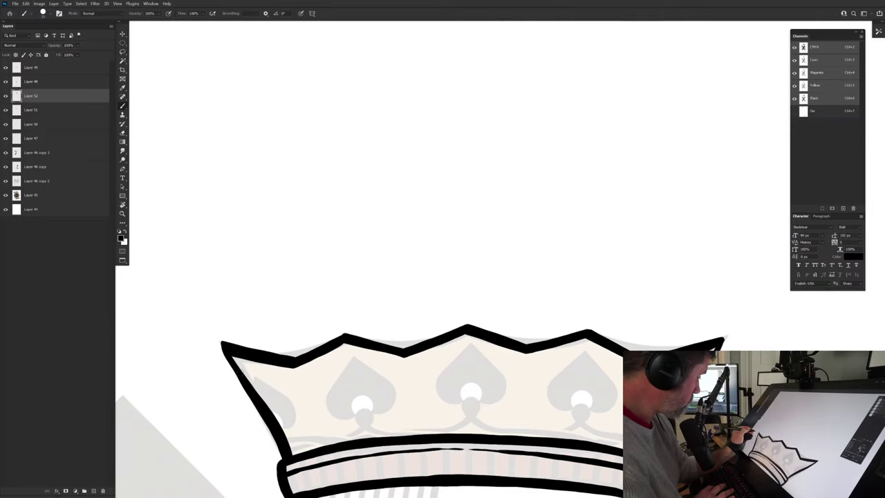
{"action": "left_click_drag", "start_coordinate": [333, 410], "coordinate": [309, 366]}
{"action": "left_click_drag", "start_coordinate": [359, 456], "coordinate": [342, 318]}
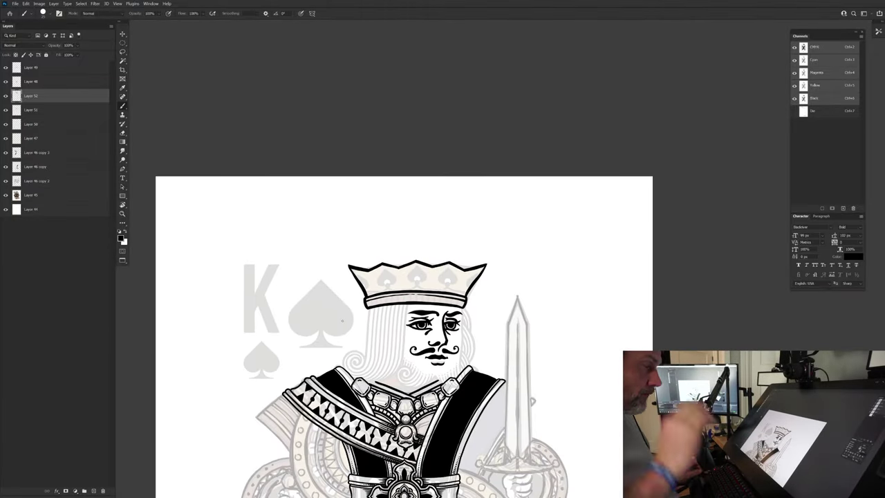
{"action": "left_click_drag", "start_coordinate": [295, 436], "coordinate": [332, 256]}
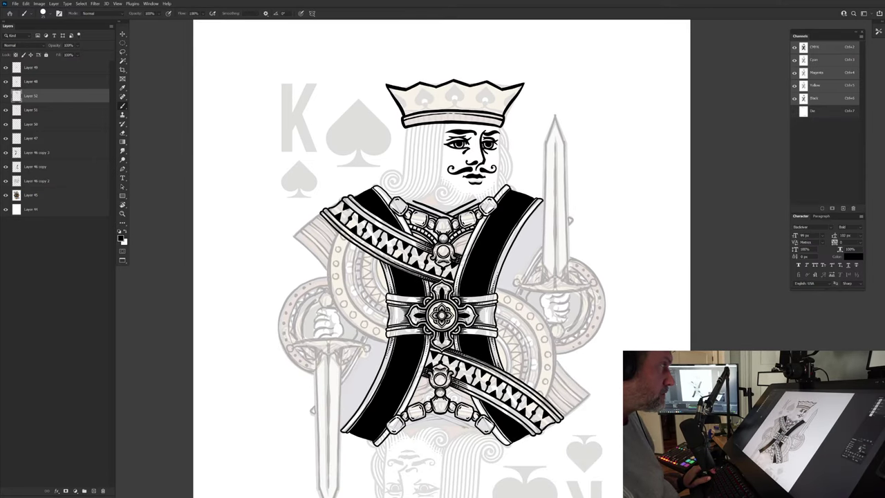
{"action": "left_click_drag", "start_coordinate": [347, 289], "coordinate": [361, 294]}
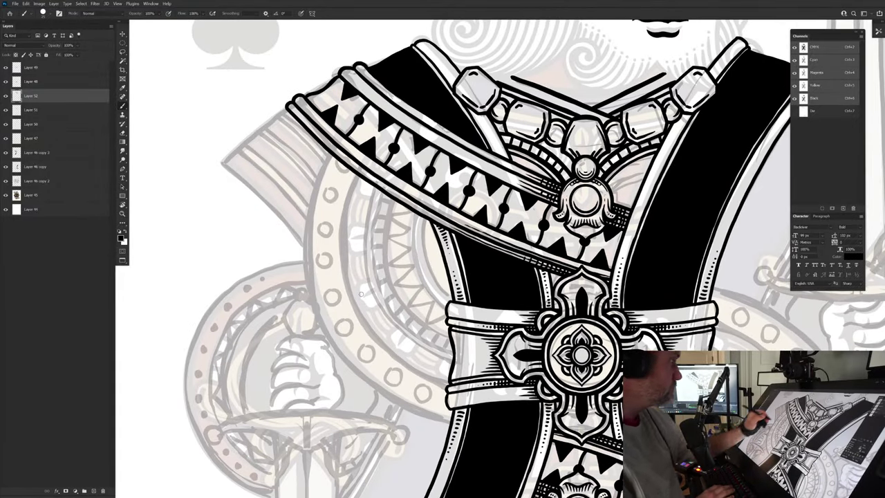
Step: Ink the concentric curved edges of the king's rounded sleeve, from the wide outer band to the innermost arc beside the robe
{"action": "mouse_move", "coordinate": [352, 186]}
{"action": "left_mouse_down"}
{"action": "mouse_move", "coordinate": [342, 255]}
{"action": "mouse_move", "coordinate": [354, 304]}
{"action": "mouse_move", "coordinate": [384, 349]}
{"action": "mouse_move", "coordinate": [446, 383]}
{"action": "left_mouse_up"}
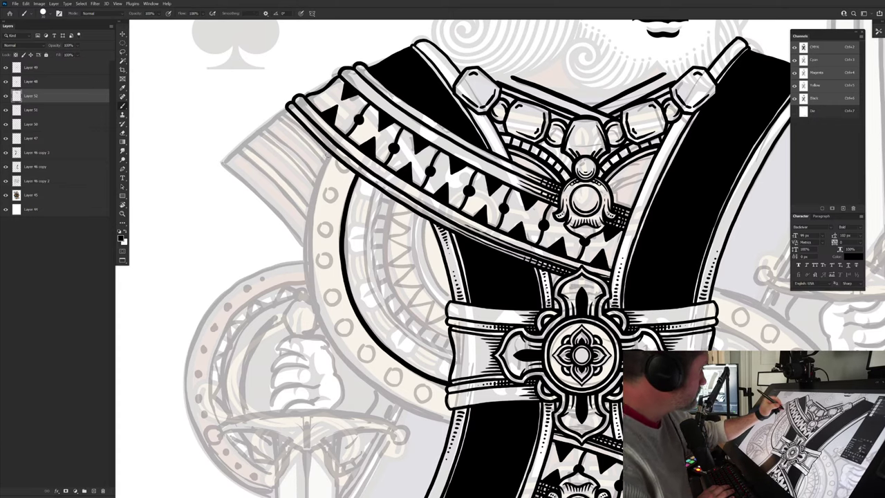
{"action": "mouse_move", "coordinate": [329, 152]}
{"action": "left_mouse_down"}
{"action": "mouse_move", "coordinate": [310, 216]}
{"action": "mouse_move", "coordinate": [311, 302]}
{"action": "mouse_move", "coordinate": [353, 370]}
{"action": "mouse_move", "coordinate": [399, 404]}
{"action": "mouse_move", "coordinate": [447, 422]}
{"action": "left_mouse_up"}
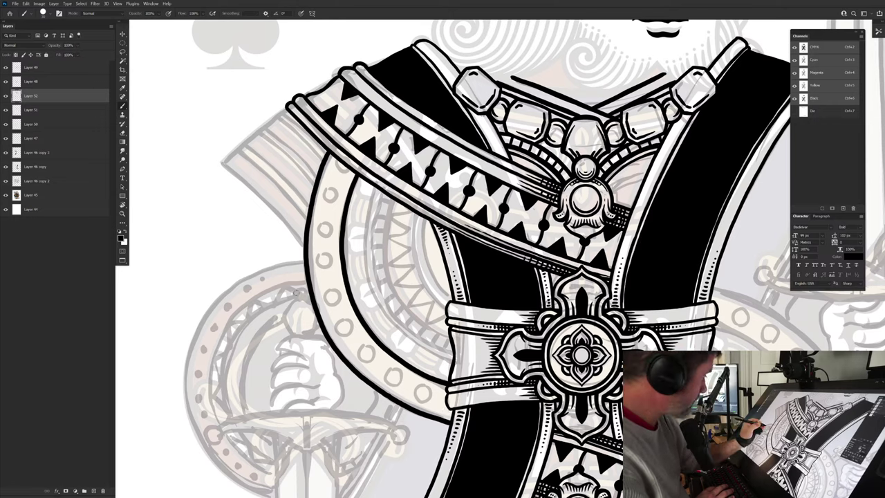
{"action": "mouse_move", "coordinate": [424, 220]}
{"action": "left_mouse_down"}
{"action": "mouse_move", "coordinate": [429, 265]}
{"action": "mouse_move", "coordinate": [451, 299]}
{"action": "left_mouse_up"}
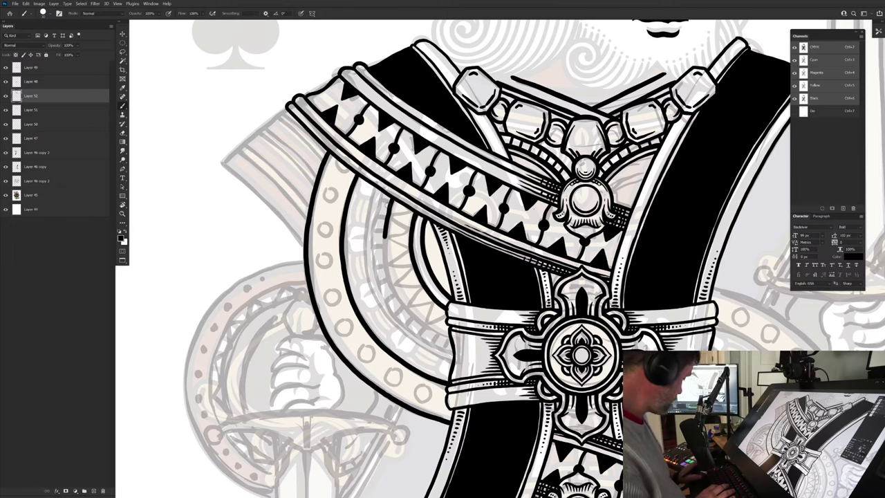
{"action": "key", "text": "ctrl+z"}
{"action": "left_click_drag", "start_coordinate": [340, 357], "coordinate": [351, 389]}
{"action": "left_click_drag", "start_coordinate": [403, 231], "coordinate": [400, 241]}
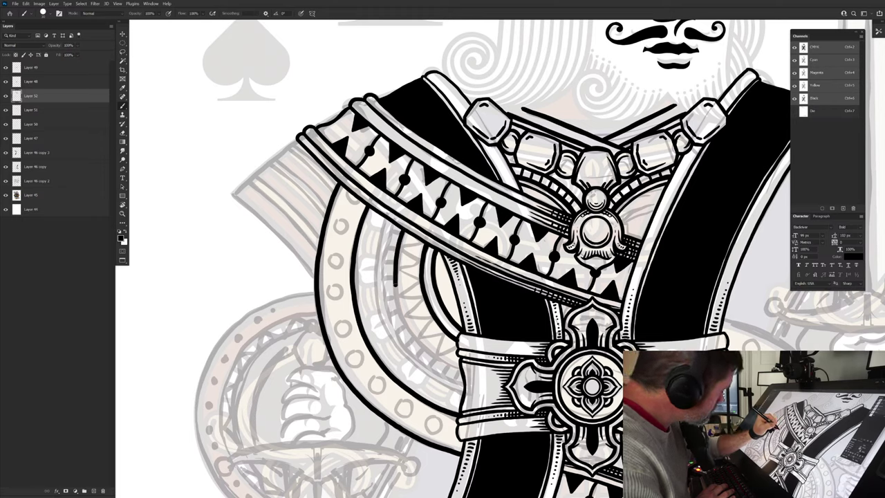
{"action": "left_click_drag", "start_coordinate": [418, 340], "coordinate": [456, 372]}
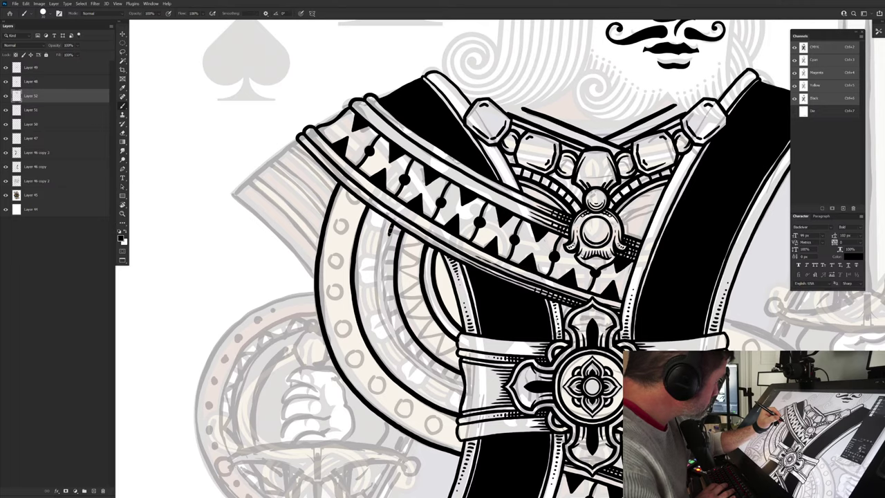
Step: Ink the narrow curved sleeve band as a row of small blocks and fill the adjoining inner band with a zigzag
{"action": "mouse_move", "coordinate": [384, 256]}
{"action": "left_mouse_down"}
{"action": "mouse_move", "coordinate": [397, 333]}
{"action": "mouse_move", "coordinate": [424, 366]}
{"action": "mouse_move", "coordinate": [462, 385]}
{"action": "left_mouse_up"}
{"action": "mouse_move", "coordinate": [388, 217]}
{"action": "left_mouse_down"}
{"action": "mouse_move", "coordinate": [376, 270]}
{"action": "mouse_move", "coordinate": [380, 319]}
{"action": "mouse_move", "coordinate": [407, 357]}
{"action": "mouse_move", "coordinate": [458, 394]}
{"action": "left_mouse_up"}
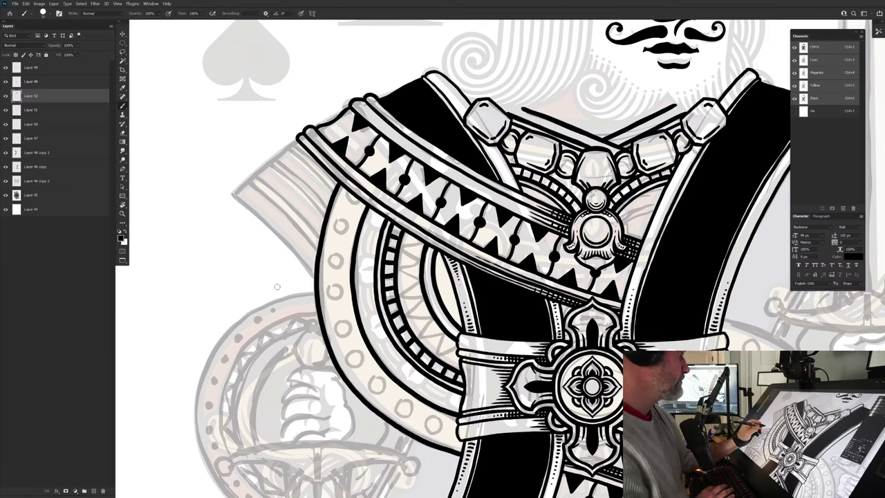
{"action": "key", "text": "r"}
{"action": "mouse_move", "coordinate": [257, 287]}
{"action": "left_mouse_down"}
{"action": "mouse_move", "coordinate": [320, 390]}
{"action": "mouse_move", "coordinate": [383, 423]}
{"action": "left_mouse_up"}
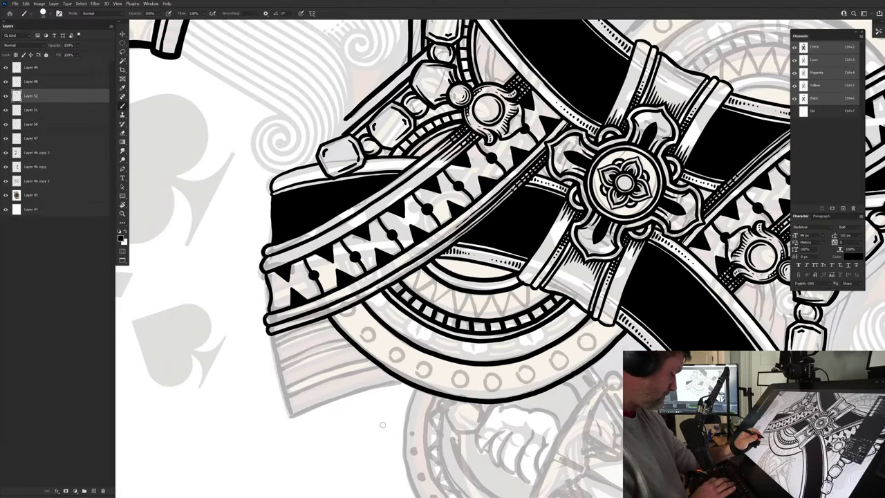
{"action": "mouse_move", "coordinate": [528, 285]}
{"action": "left_mouse_down"}
{"action": "mouse_move", "coordinate": [527, 308]}
{"action": "mouse_move", "coordinate": [502, 318]}
{"action": "mouse_move", "coordinate": [484, 309]}
{"action": "mouse_move", "coordinate": [455, 315]}
{"action": "mouse_move", "coordinate": [435, 276]}
{"action": "mouse_move", "coordinate": [435, 287]}
{"action": "left_mouse_up"}
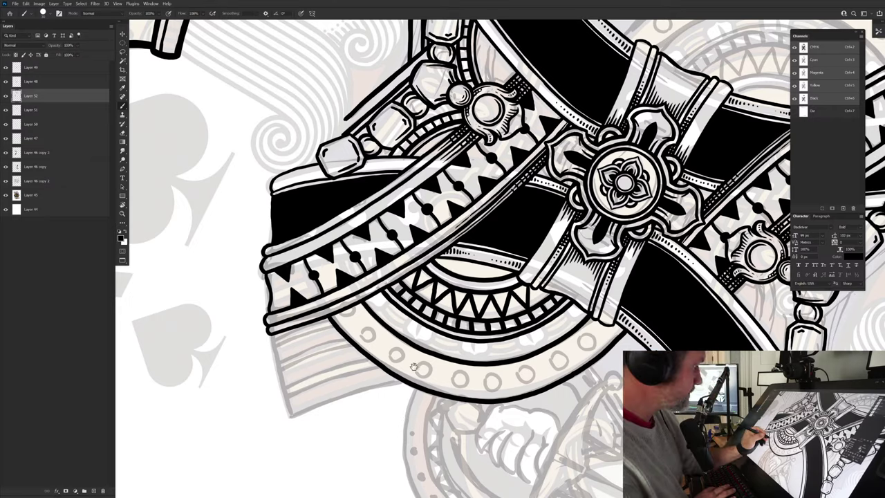
Step: Ink a row of small thick rings along the wide outer band of the rounded sleeve
{"action": "left_click_drag", "start_coordinate": [414, 366], "coordinate": [366, 381]}
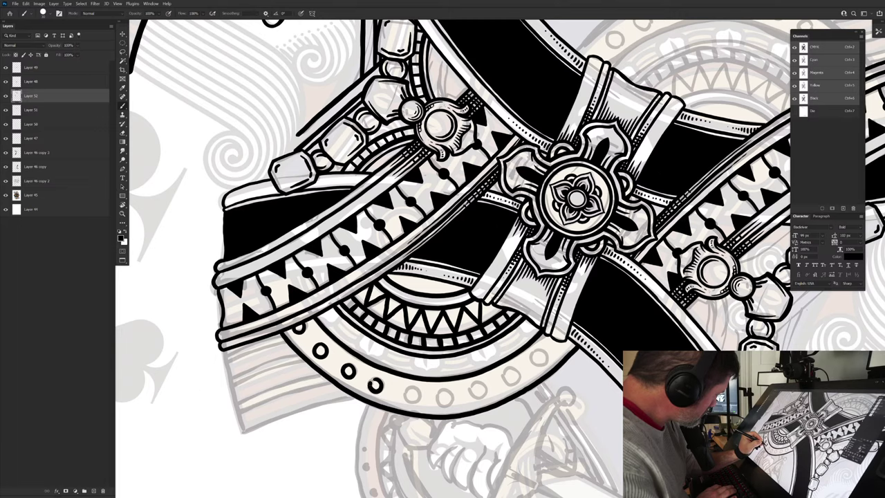
{"action": "mouse_move", "coordinate": [409, 391]}
{"action": "left_mouse_down"}
{"action": "mouse_move", "coordinate": [446, 393]}
{"action": "mouse_move", "coordinate": [454, 420]}
{"action": "mouse_move", "coordinate": [336, 407]}
{"action": "left_mouse_up"}
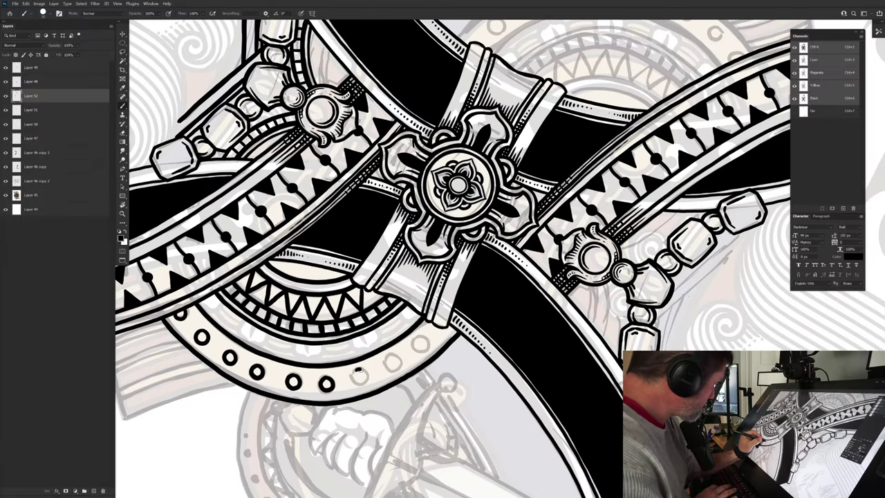
{"action": "left_click_drag", "start_coordinate": [356, 369], "coordinate": [354, 378]}
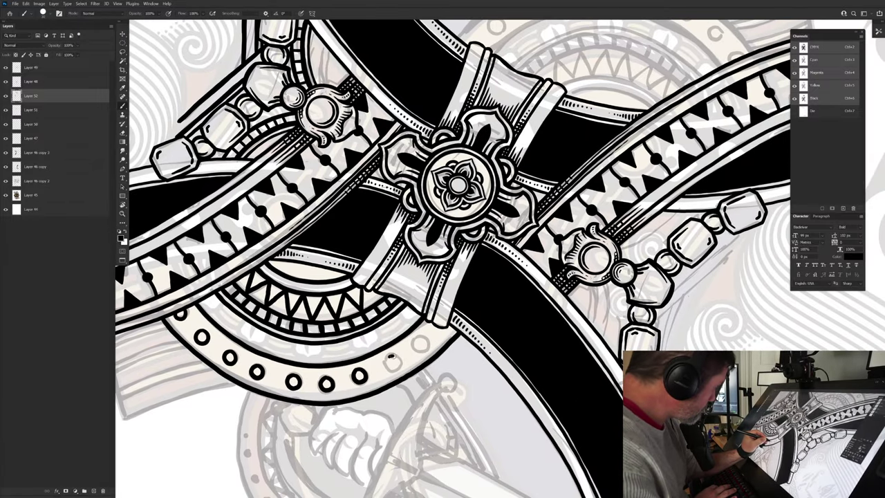
{"action": "left_click_drag", "start_coordinate": [392, 355], "coordinate": [395, 368]}
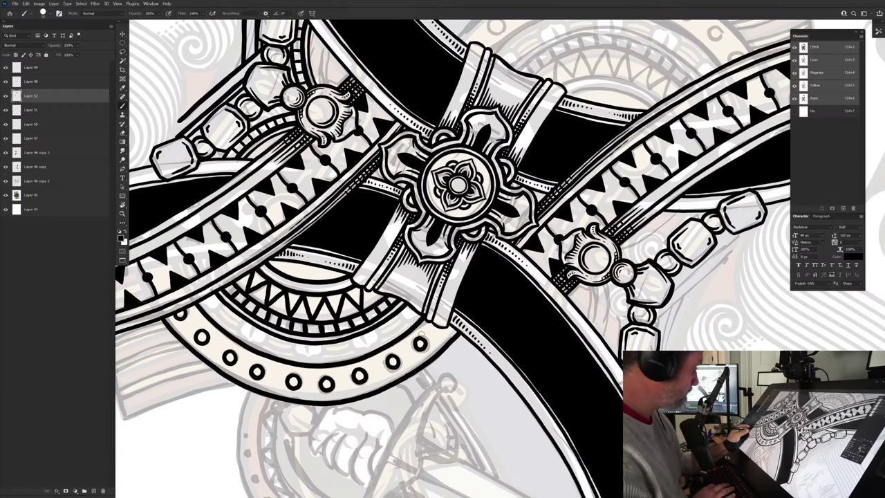
Step: Ink the outline of the flared shoulder piece, with a straight lower edge and a scalloped upper edge meeting at the outer point
{"action": "key", "text": "r"}
{"action": "left_click_drag", "start_coordinate": [420, 334], "coordinate": [221, 223]}
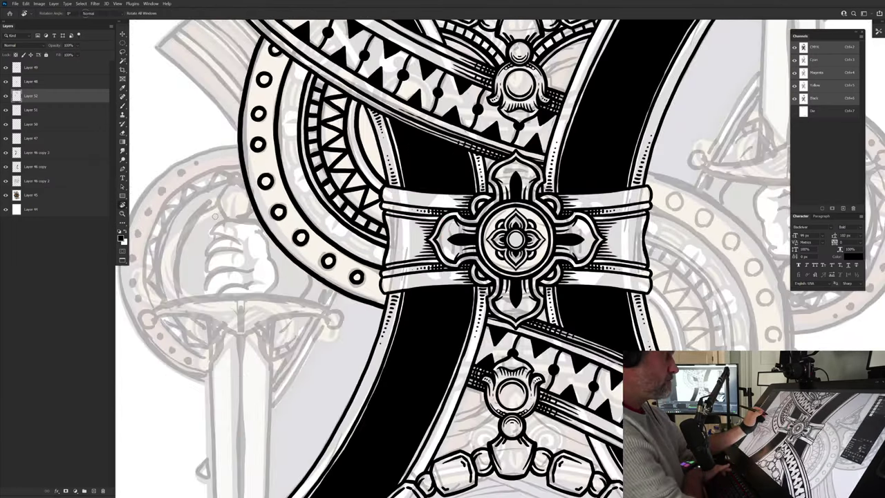
{"action": "key", "text": "b"}
{"action": "mouse_move", "coordinate": [223, 264]}
{"action": "left_mouse_down"}
{"action": "mouse_move", "coordinate": [257, 305]}
{"action": "mouse_move", "coordinate": [301, 398]}
{"action": "left_mouse_up"}
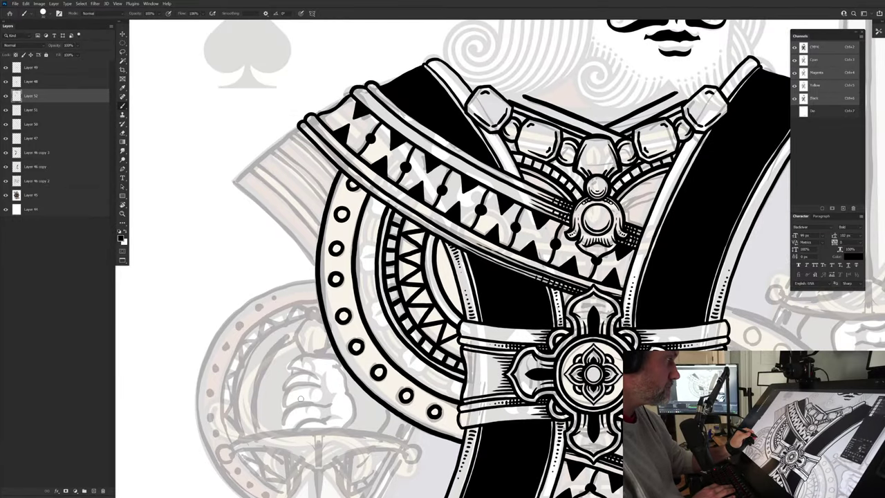
{"action": "left_click_drag", "start_coordinate": [299, 306], "coordinate": [372, 407]}
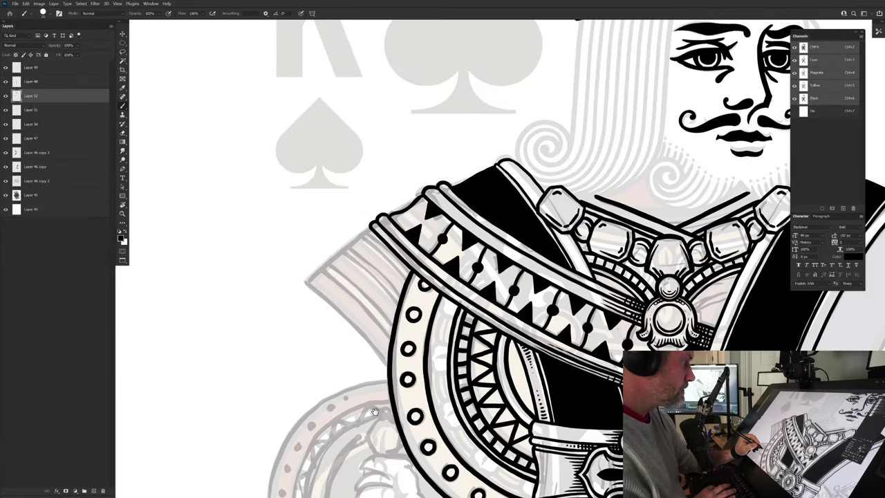
{"action": "left_click_drag", "start_coordinate": [307, 284], "coordinate": [388, 369]}
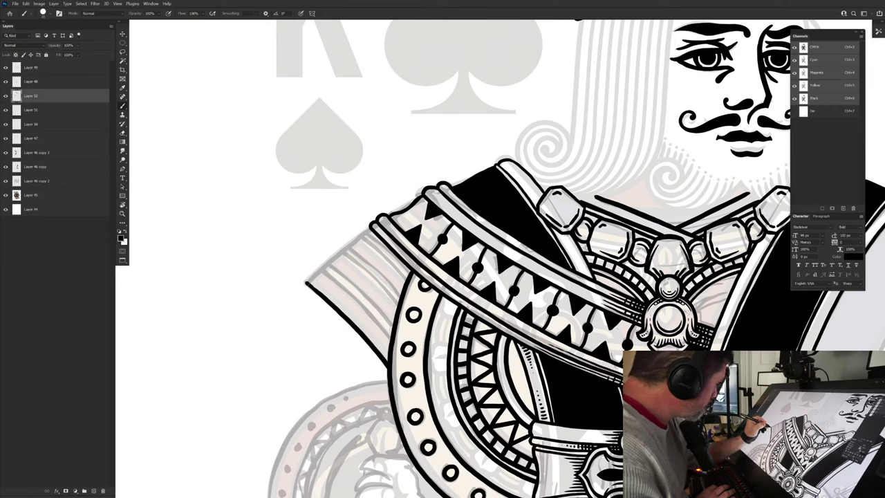
{"action": "left_click_drag", "start_coordinate": [306, 283], "coordinate": [329, 263]}
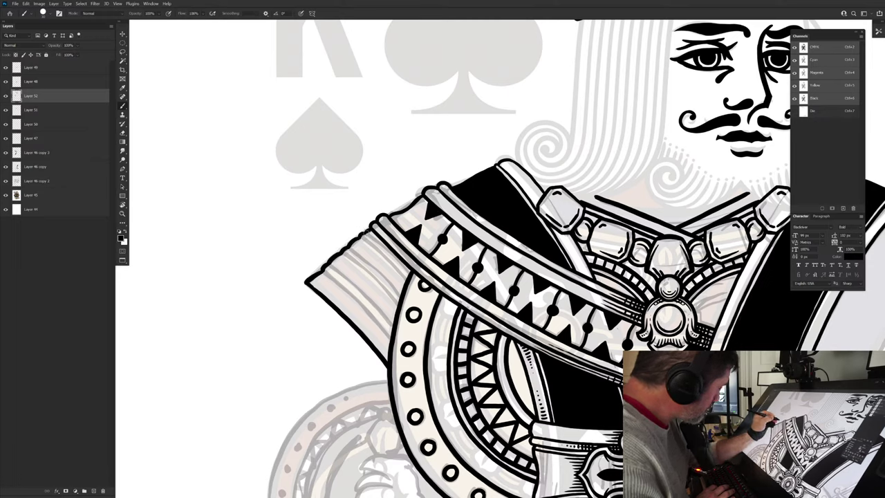
Step: Ink the parallel fold lines across the flared shoulder piece and add short hatch ticks between them near the sleeve
{"action": "left_click_drag", "start_coordinate": [366, 232], "coordinate": [408, 282]}
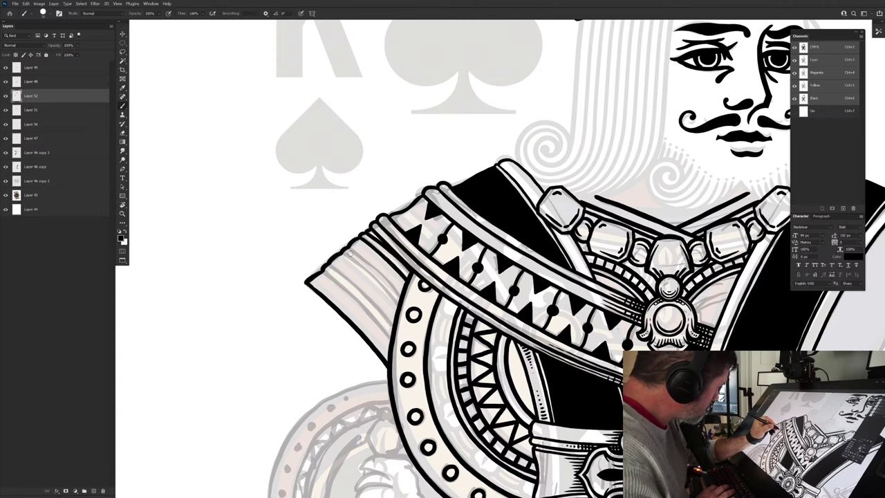
{"action": "left_click_drag", "start_coordinate": [351, 248], "coordinate": [400, 297]}
{"action": "left_click_drag", "start_coordinate": [346, 256], "coordinate": [399, 308]}
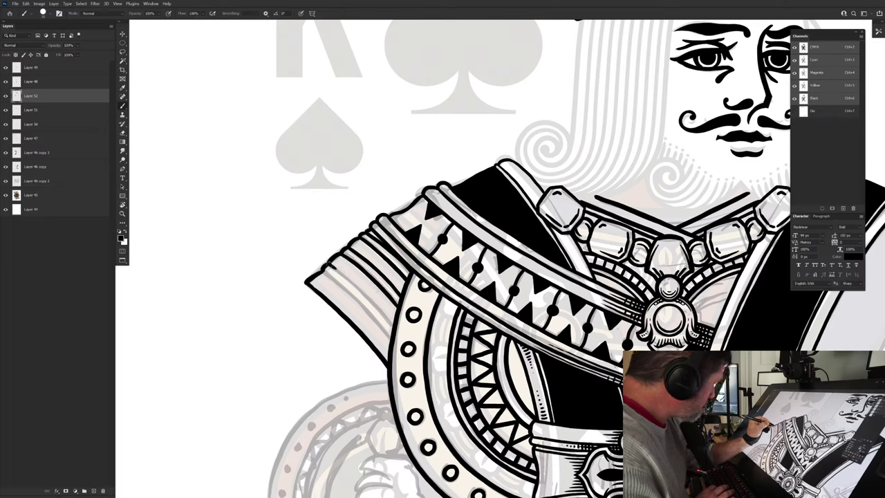
{"action": "left_click_drag", "start_coordinate": [332, 267], "coordinate": [394, 328]}
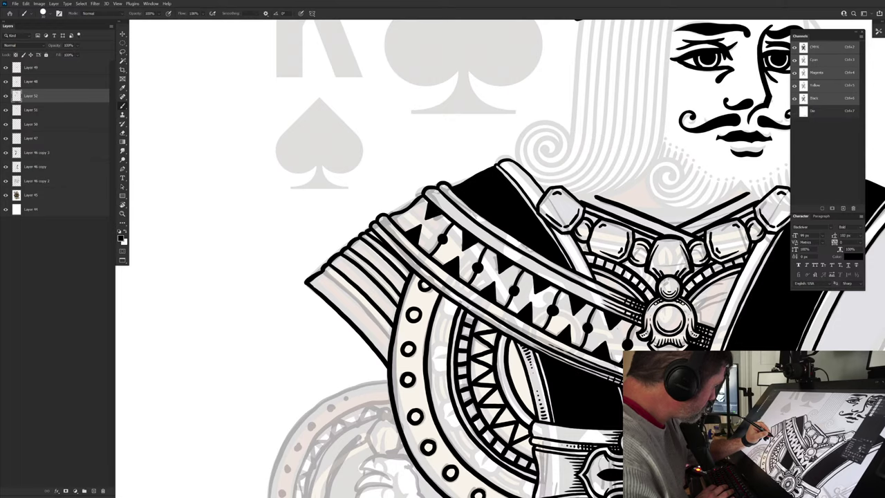
{"action": "left_click_drag", "start_coordinate": [326, 274], "coordinate": [393, 344]}
{"action": "left_click_drag", "start_coordinate": [283, 345], "coordinate": [301, 383]}
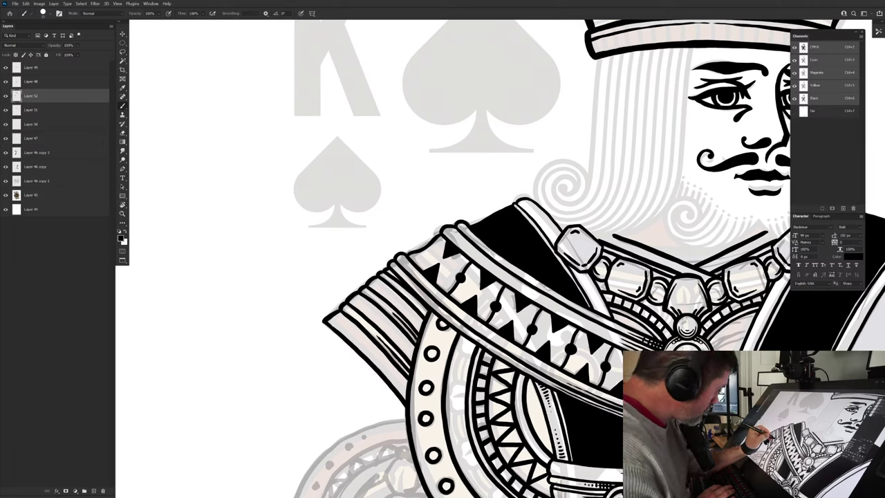
{"action": "left_click_drag", "start_coordinate": [408, 294], "coordinate": [423, 312]}
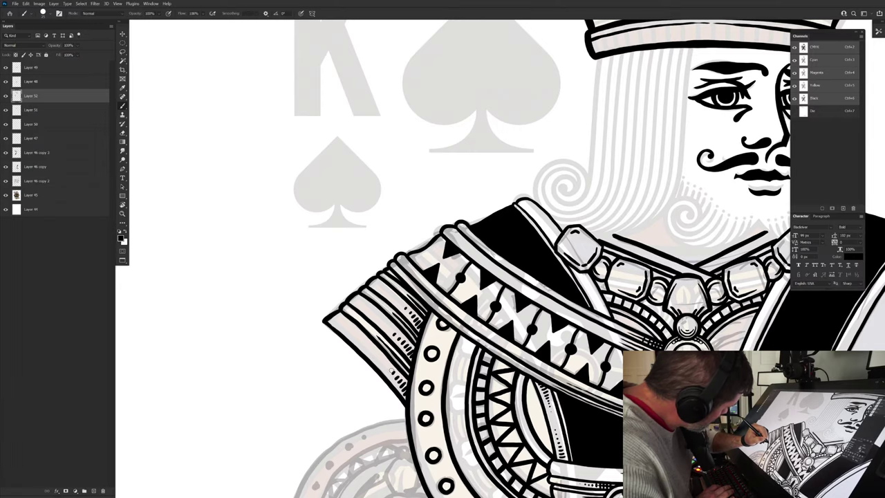
Step: Ink short tapering hatch ticks at both ends of the plain curved sleeve band, between the ringed and blocked bands
{"action": "left_click_drag", "start_coordinate": [371, 415], "coordinate": [267, 367]}
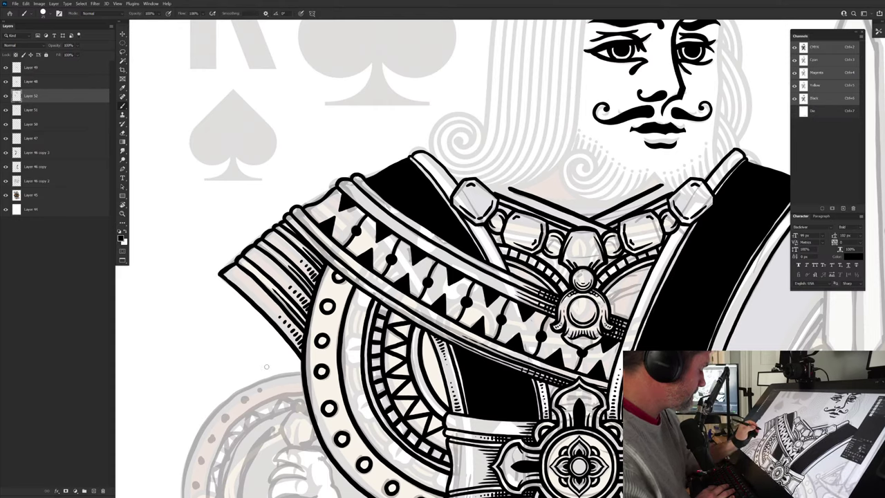
{"action": "left_click_drag", "start_coordinate": [357, 292], "coordinate": [368, 299]}
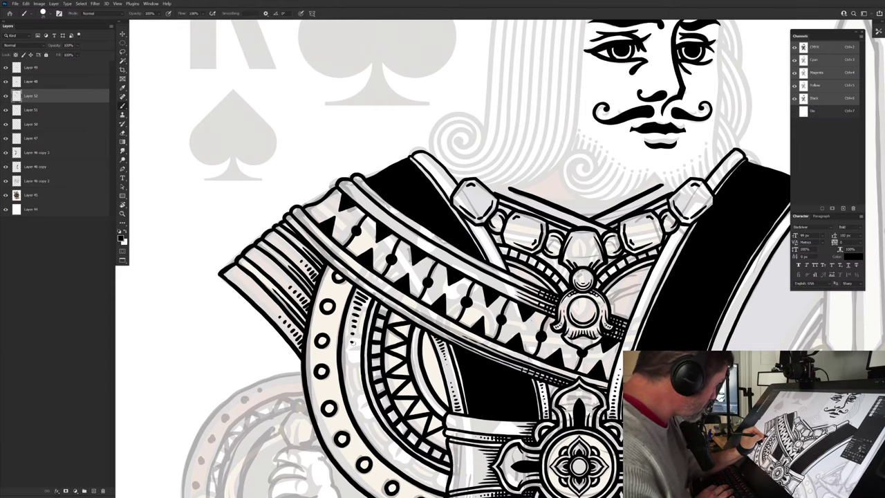
{"action": "left_click_drag", "start_coordinate": [375, 429], "coordinate": [381, 360]}
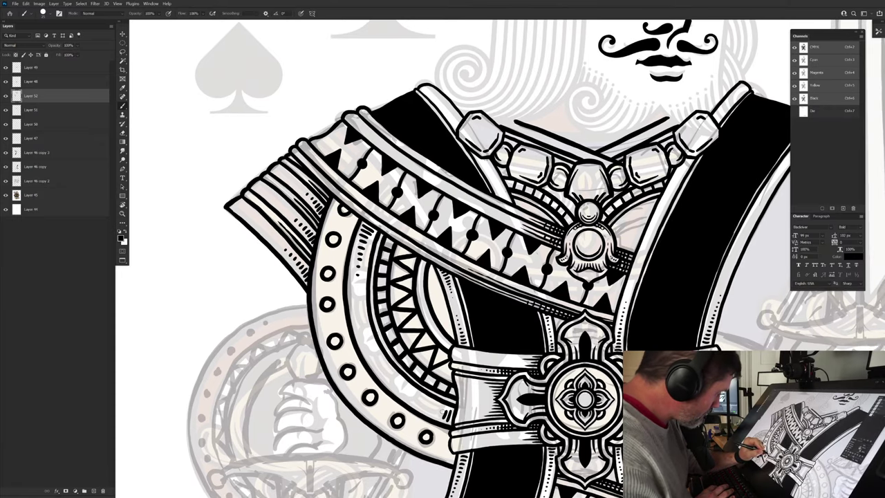
{"action": "left_click_drag", "start_coordinate": [436, 411], "coordinate": [429, 407]}
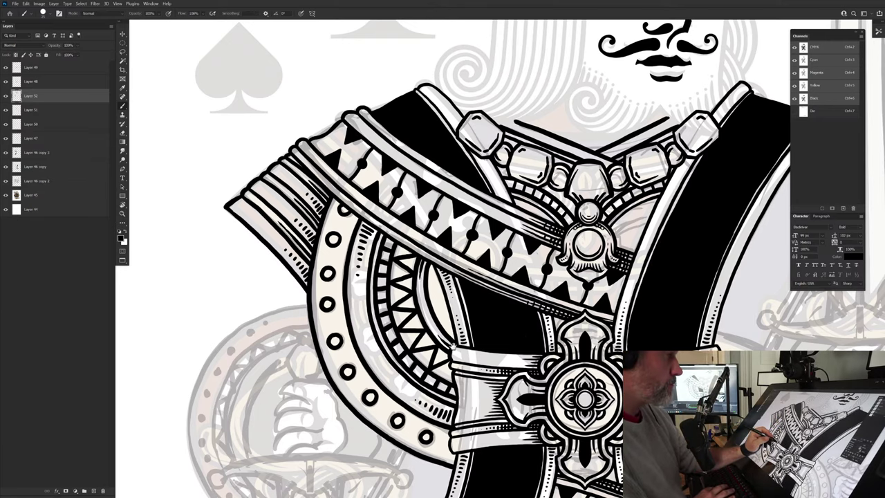
{"action": "left_click_drag", "start_coordinate": [452, 347], "coordinate": [365, 352]}
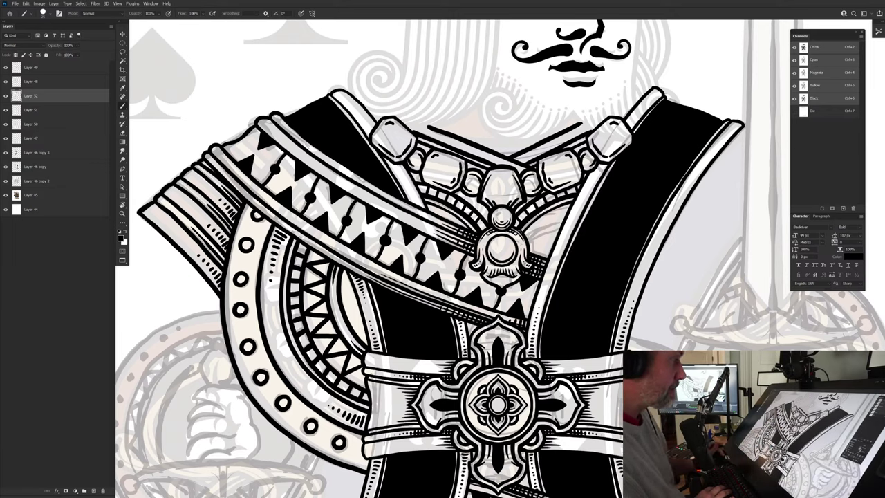
{"action": "left_click_drag", "start_coordinate": [340, 482], "coordinate": [354, 415]}
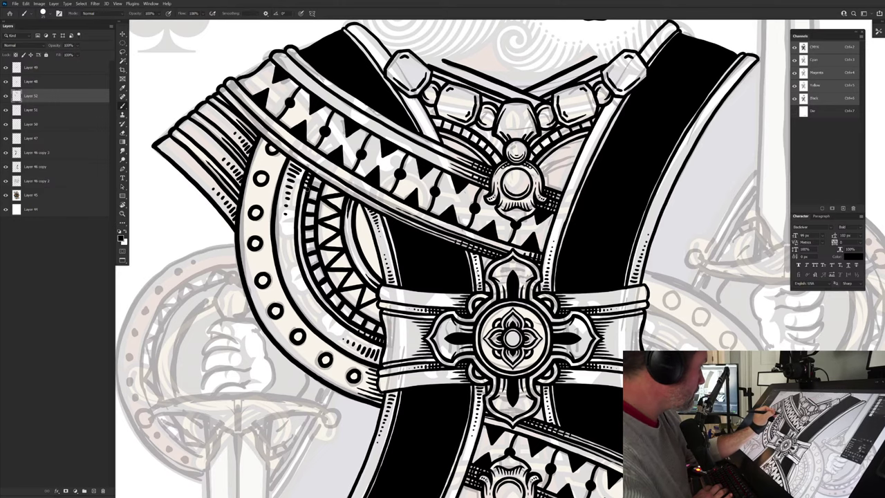
{"action": "left_click_drag", "start_coordinate": [325, 400], "coordinate": [298, 394]}
Step: Duplicate the Layer 52 linework layer
{"action": "left_click_drag", "start_coordinate": [299, 440], "coordinate": [366, 374]}
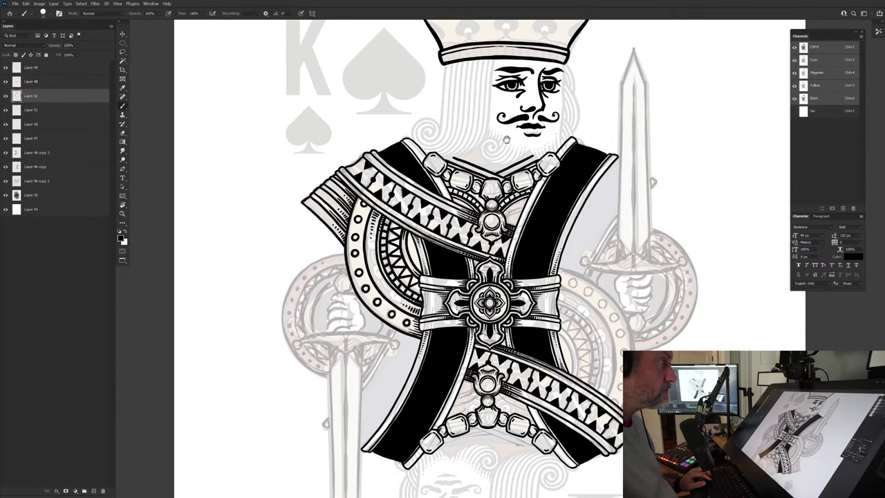
{"action": "left_click_drag", "start_coordinate": [506, 140], "coordinate": [482, 256]}
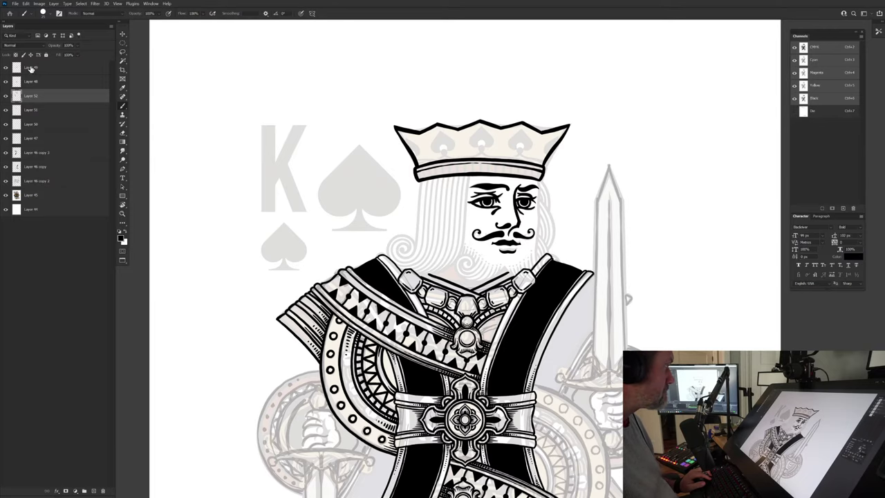
{"action": "left_click", "coordinate": [400, 257], "text": "alt"}
{"action": "left_click_drag", "start_coordinate": [394, 254], "coordinate": [360, 143]}
{"action": "key", "text": "ctrl+j"}
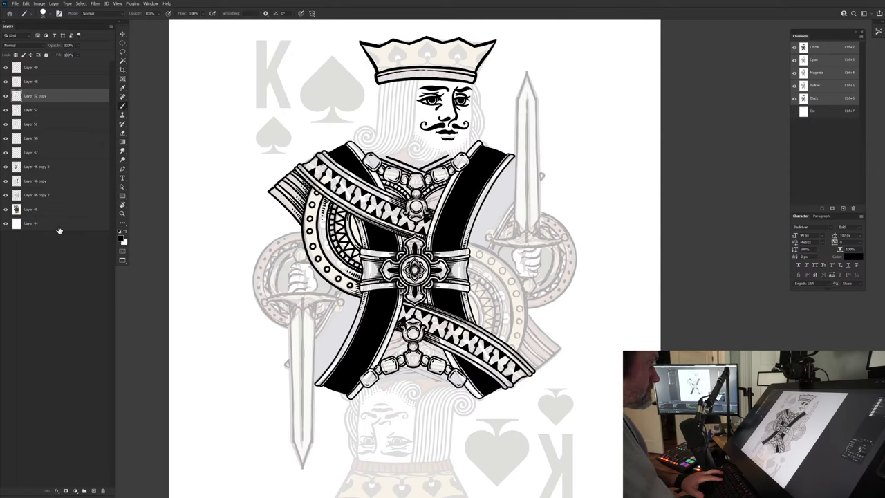
Step: Turn the duplicated linework upside down and fit it over the sketch as the mirrored lower half of the card
{"action": "left_click", "coordinate": [59, 229], "text": "ctrl"}
{"action": "key", "text": "ctrl+t"}
{"action": "mouse_move", "coordinate": [711, 205]}
{"action": "left_mouse_down"}
{"action": "mouse_move", "coordinate": [740, 235]}
{"action": "mouse_move", "coordinate": [342, 478]}
{"action": "mouse_move", "coordinate": [239, 367]}
{"action": "mouse_move", "coordinate": [223, 292]}
{"action": "left_mouse_up"}
{"action": "key", "text": "Return"}
{"action": "key", "text": "b"}
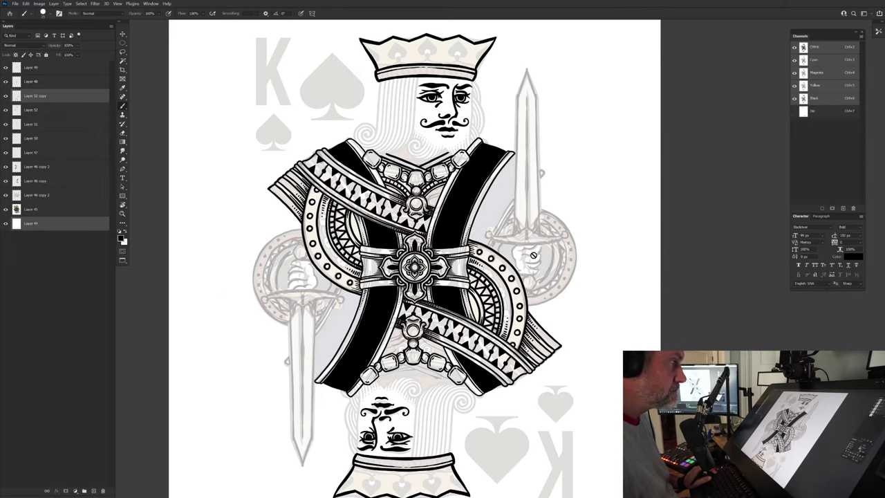
Step: Set up vertical paint symmetry with its axis along the centre line of the upright sword
{"action": "left_click_drag", "start_coordinate": [534, 255], "coordinate": [534, 321]}
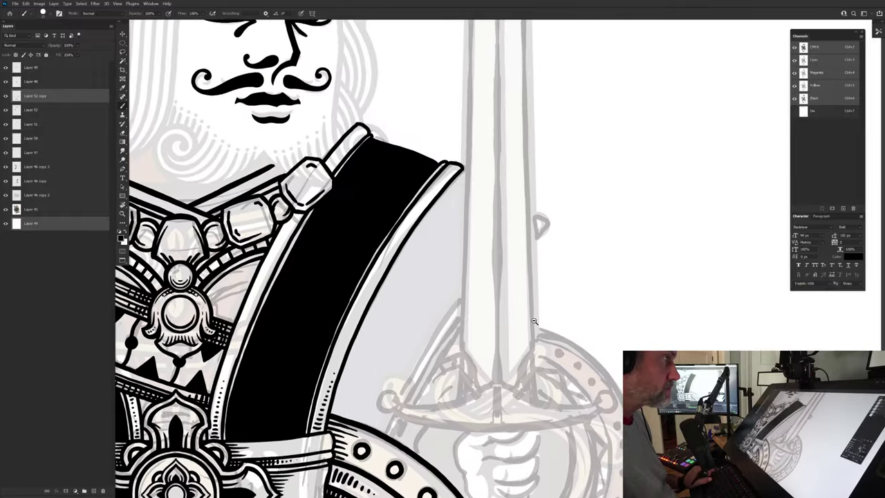
{"action": "scroll", "coordinate": [533, 321], "scroll_direction": "down", "scroll_amount": 3}
{"action": "left_click", "coordinate": [312, 13]}
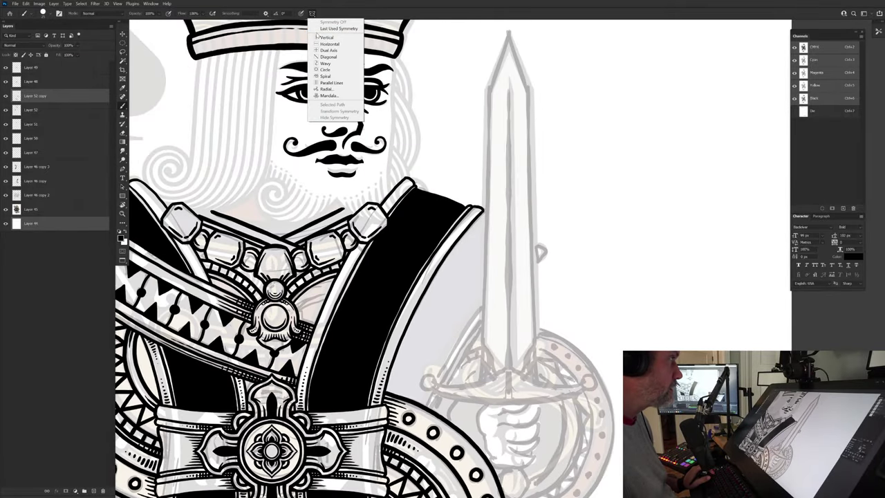
{"action": "left_click", "coordinate": [323, 37]}
{"action": "left_click_drag", "start_coordinate": [272, 164], "coordinate": [506, 195]}
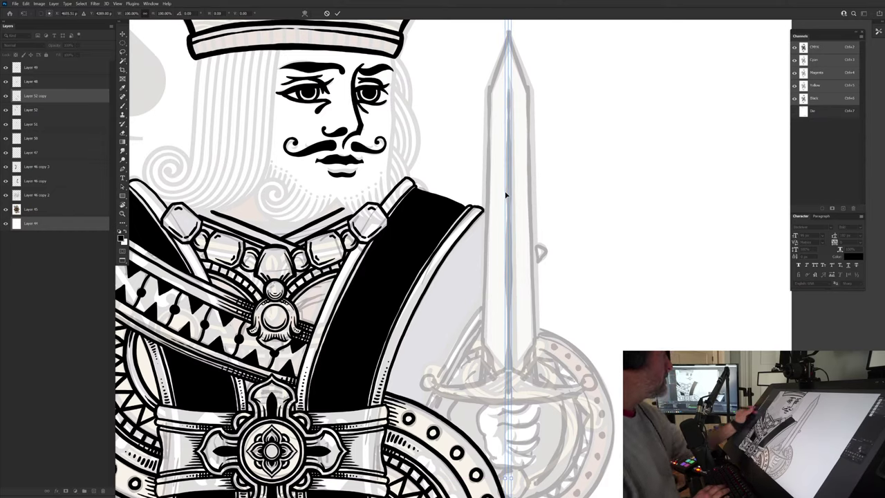
{"action": "key", "text": "Return"}
Step: Add a new layer and ink the sword's curved crossguard outline with a round knob at each end
{"action": "left_click_drag", "start_coordinate": [486, 404], "coordinate": [493, 403]}
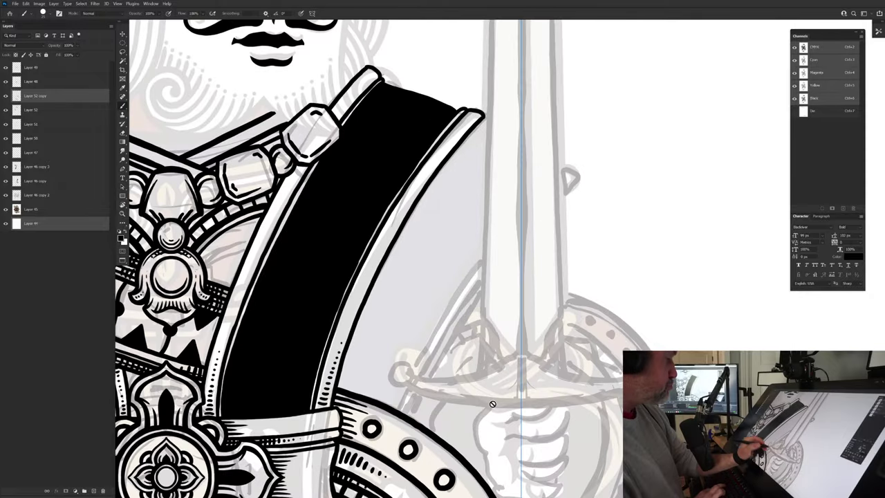
{"action": "left_click", "coordinate": [94, 491]}
{"action": "left_click_drag", "start_coordinate": [396, 401], "coordinate": [302, 393]}
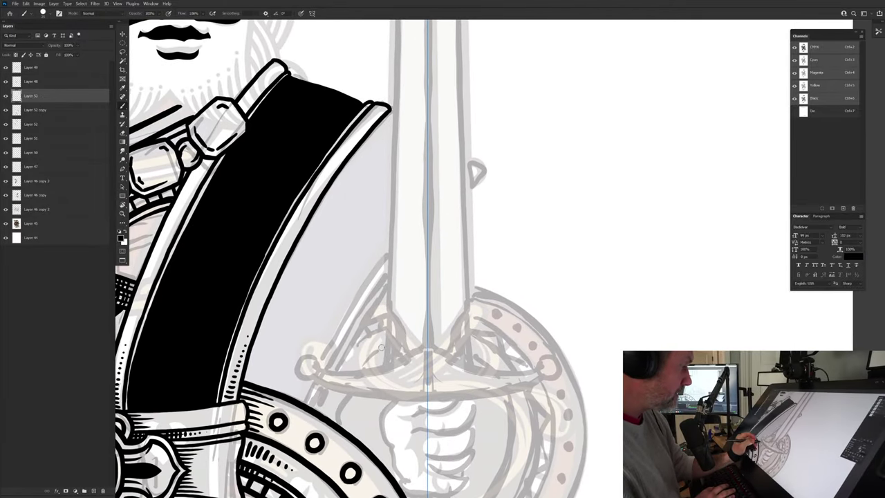
{"action": "mouse_move", "coordinate": [428, 344]}
{"action": "left_mouse_down"}
{"action": "mouse_move", "coordinate": [489, 372]}
{"action": "mouse_move", "coordinate": [532, 372]}
{"action": "mouse_move", "coordinate": [530, 383]}
{"action": "mouse_move", "coordinate": [506, 391]}
{"action": "mouse_move", "coordinate": [431, 400]}
{"action": "mouse_move", "coordinate": [536, 384]}
{"action": "left_mouse_up"}
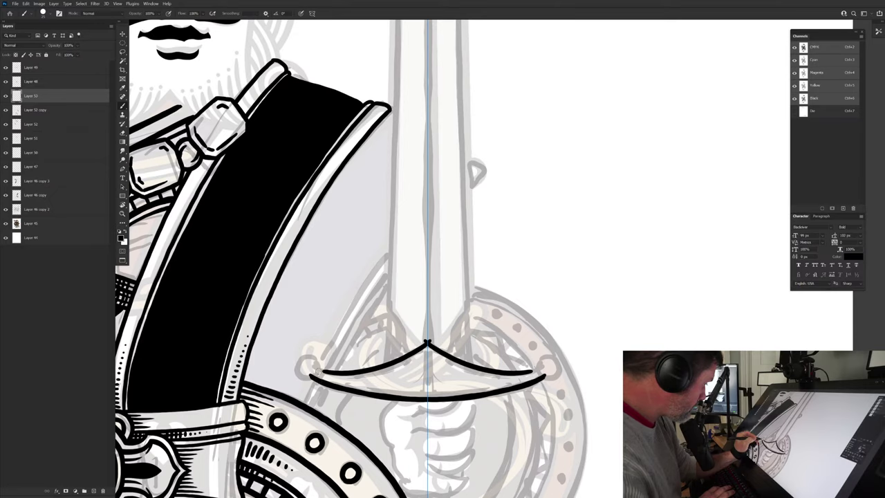
{"action": "mouse_move", "coordinate": [315, 372]}
{"action": "left_mouse_down"}
{"action": "mouse_move", "coordinate": [329, 370]}
{"action": "mouse_move", "coordinate": [302, 378]}
{"action": "mouse_move", "coordinate": [297, 361]}
{"action": "mouse_move", "coordinate": [307, 356]}
{"action": "mouse_move", "coordinate": [316, 375]}
{"action": "left_mouse_up"}
Step: Ink a tapering black wedge down the centre of the crossguard and tidy its lower point
{"action": "mouse_move", "coordinate": [420, 337]}
{"action": "left_mouse_down"}
{"action": "mouse_move", "coordinate": [450, 358]}
{"action": "mouse_move", "coordinate": [428, 381]}
{"action": "left_mouse_up"}
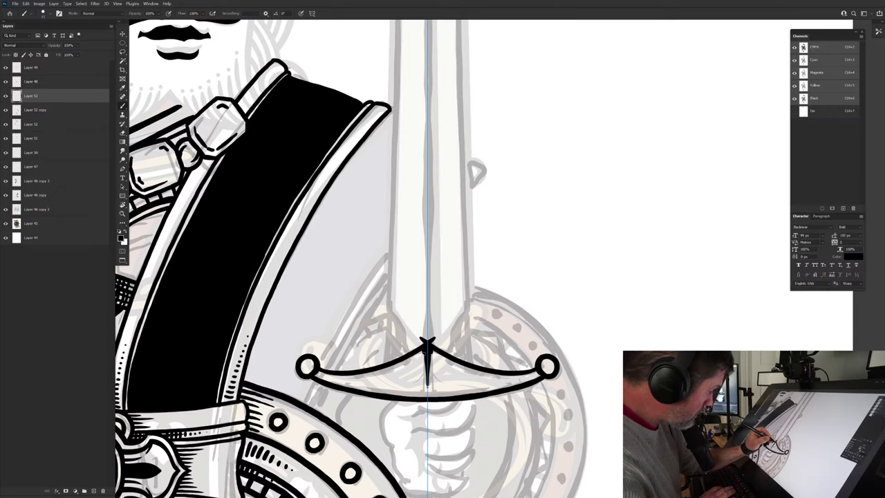
{"action": "left_click_drag", "start_coordinate": [425, 352], "coordinate": [427, 390]}
{"action": "key", "text": "e"}
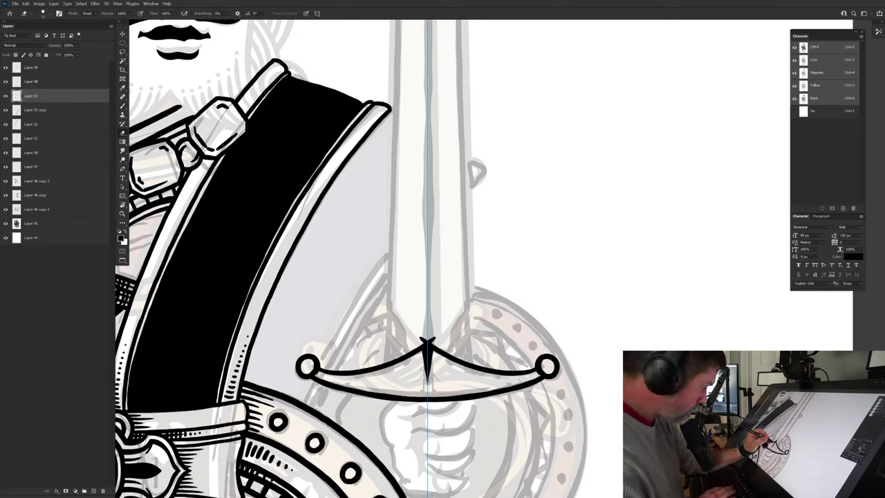
{"action": "key", "text": "b"}
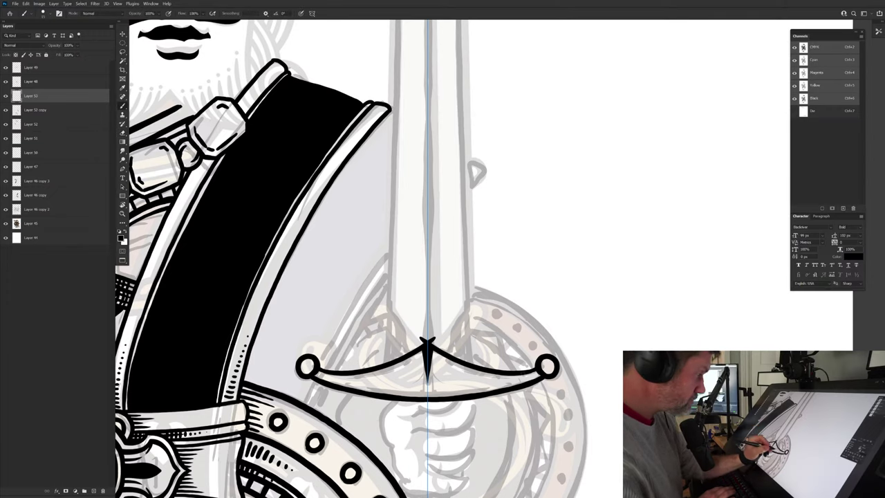
Step: Ink the crossguard's thin inner contour lines and the curved notches at the blade's base, then erase the excess at the guard's peak
{"action": "mouse_move", "coordinate": [539, 367]}
{"action": "left_mouse_down"}
{"action": "mouse_move", "coordinate": [457, 373]}
{"action": "mouse_move", "coordinate": [450, 365]}
{"action": "mouse_move", "coordinate": [457, 330]}
{"action": "mouse_move", "coordinate": [468, 307]}
{"action": "mouse_move", "coordinate": [458, 359]}
{"action": "mouse_move", "coordinate": [475, 304]}
{"action": "left_mouse_up"}
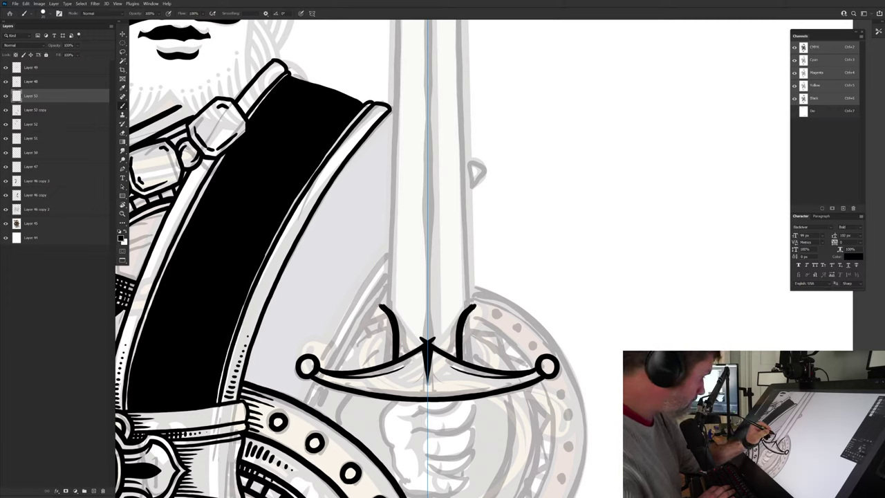
{"action": "key", "text": "e"}
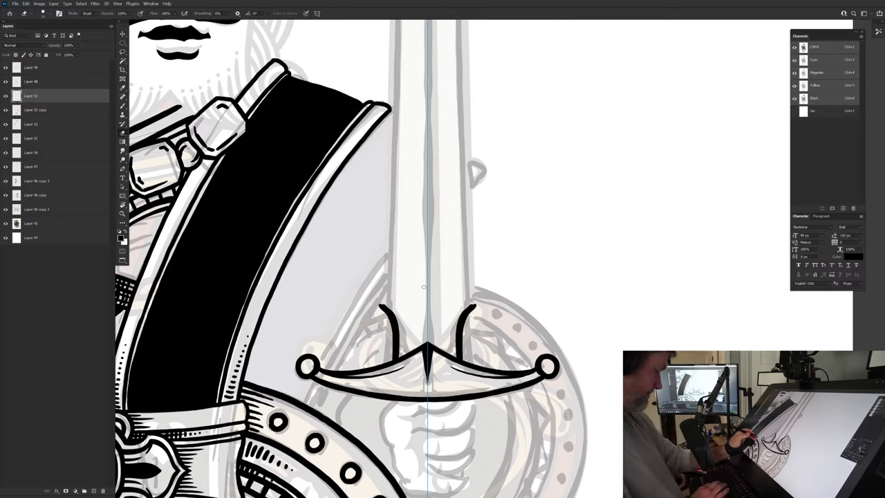
{"action": "key", "text": "b"}
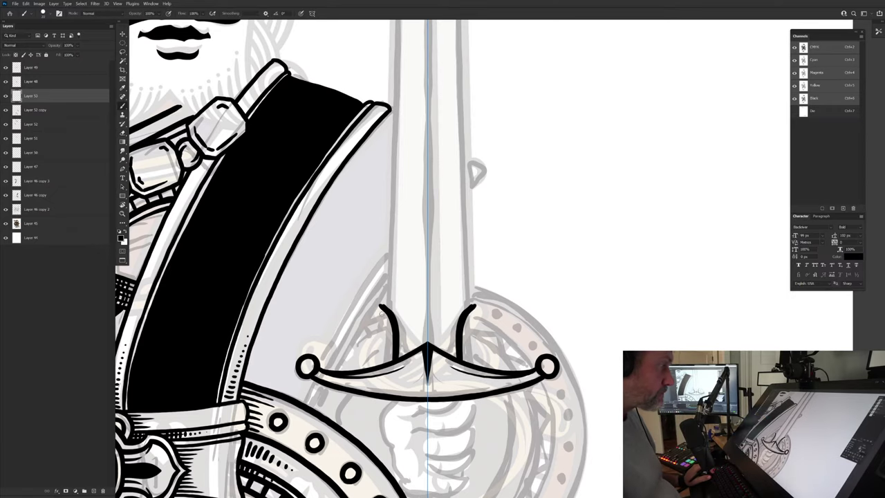
Step: Ink the blade's long straight edges and the slanted edges that meet at its pointed tip
{"action": "left_click_drag", "start_coordinate": [403, 184], "coordinate": [397, 339]}
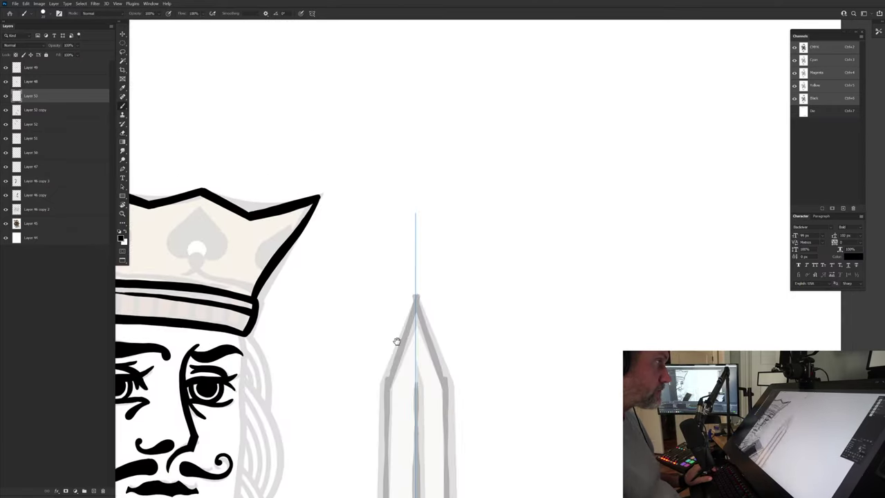
{"action": "left_click", "coordinate": [387, 363], "text": "shift"}
{"action": "left_click_drag", "start_coordinate": [399, 390], "coordinate": [415, 272]}
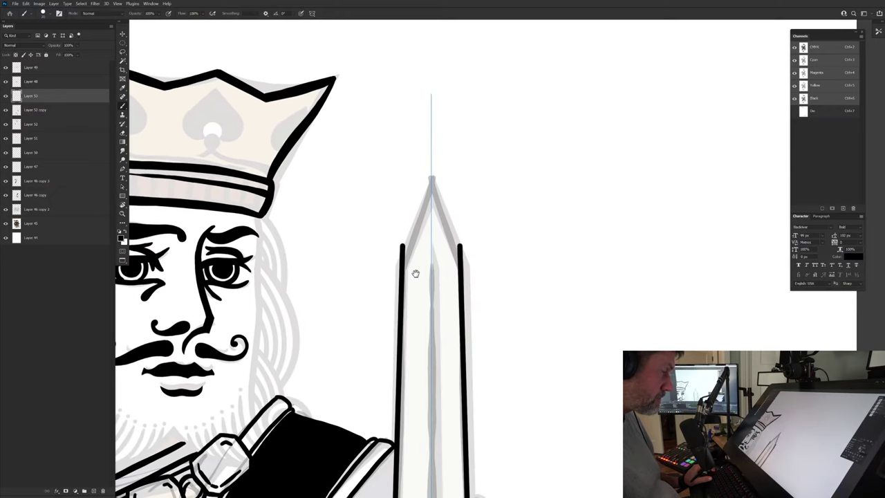
{"action": "left_click", "coordinate": [428, 173]}
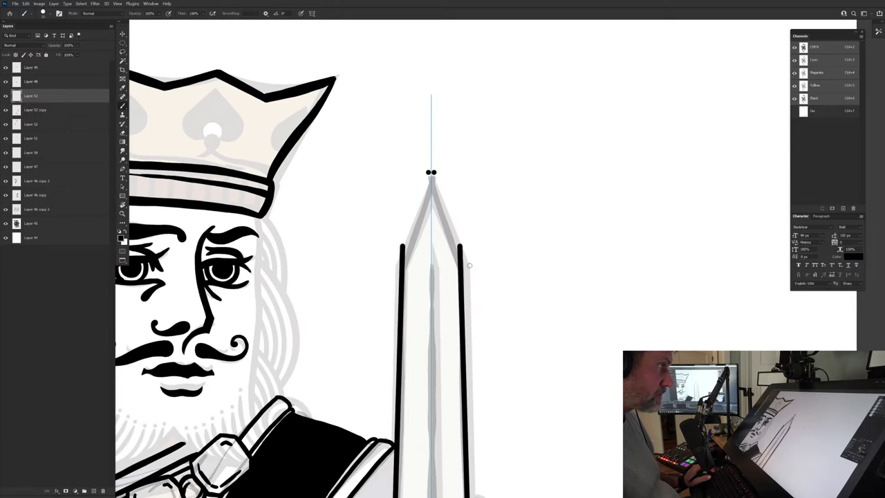
{"action": "left_click_drag", "start_coordinate": [432, 174], "coordinate": [464, 276]}
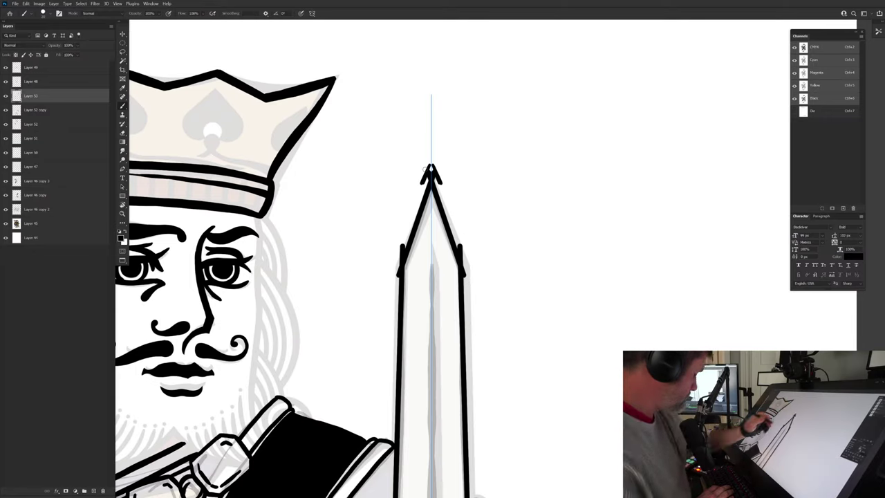
Step: Erase the overshooting line ends at the blade's tip, its upper corners and the notches at its base
{"action": "key", "text": "e"}
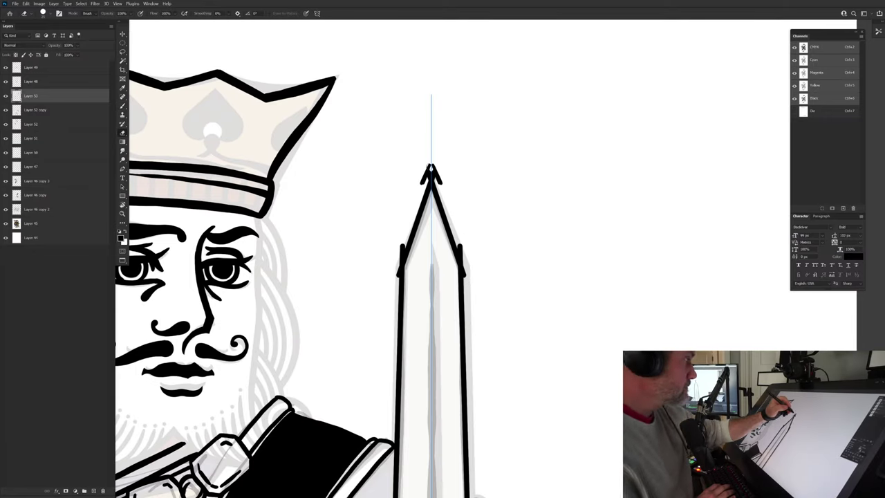
{"action": "left_click_drag", "start_coordinate": [429, 172], "coordinate": [425, 184]}
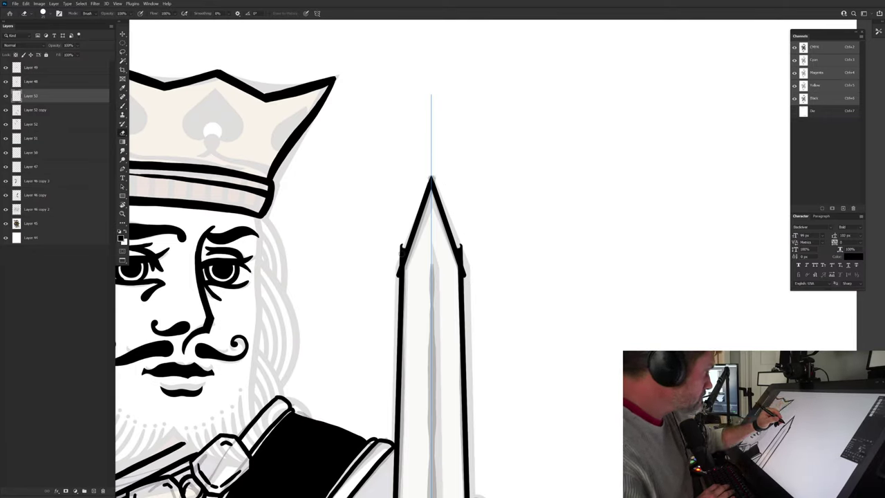
{"action": "mouse_move", "coordinate": [401, 254]}
{"action": "left_mouse_down"}
{"action": "mouse_move", "coordinate": [397, 283]}
{"action": "mouse_move", "coordinate": [399, 261]}
{"action": "left_mouse_up"}
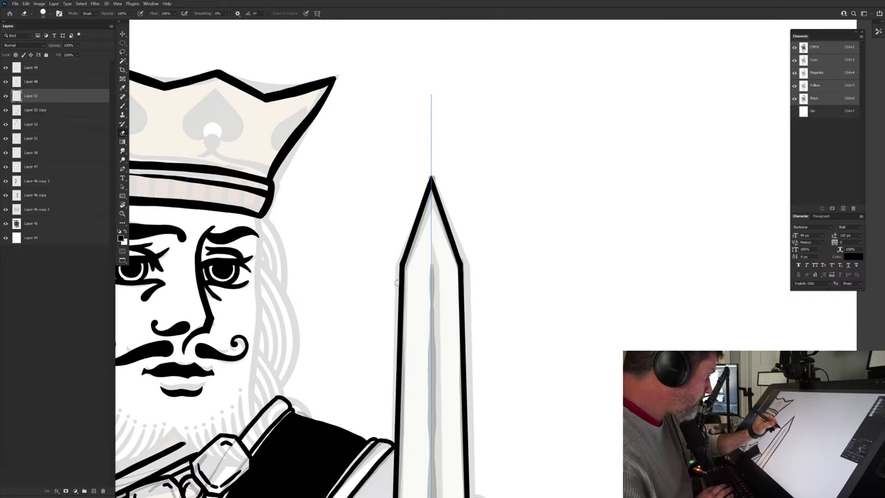
{"action": "left_click_drag", "start_coordinate": [386, 338], "coordinate": [334, 271]}
{"action": "left_click_drag", "start_coordinate": [342, 391], "coordinate": [351, 326]}
{"action": "scroll", "coordinate": [382, 376], "scroll_direction": "up", "scroll_amount": 3}
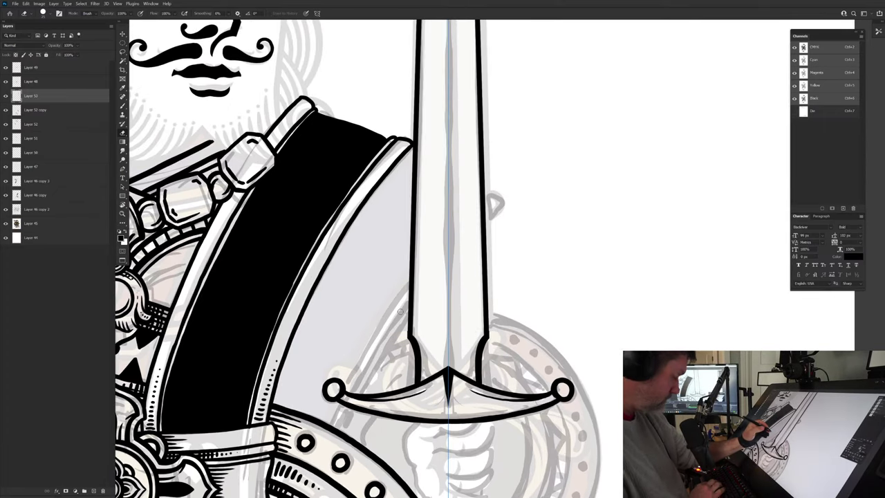
Step: Thicken the blade's outline along the base notches, the long straight edges and the slanted tip
{"action": "key", "text": "b"}
{"action": "left_click_drag", "start_coordinate": [412, 334], "coordinate": [421, 379]}
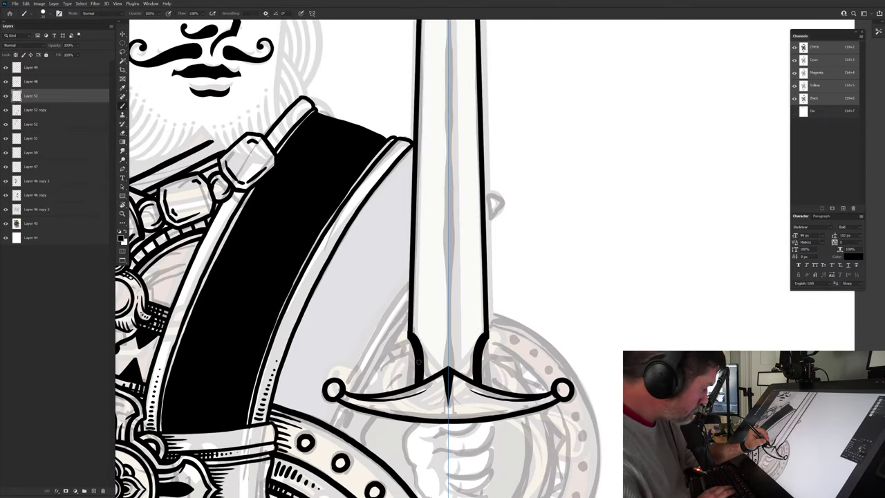
{"action": "left_click_drag", "start_coordinate": [409, 236], "coordinate": [417, 399]}
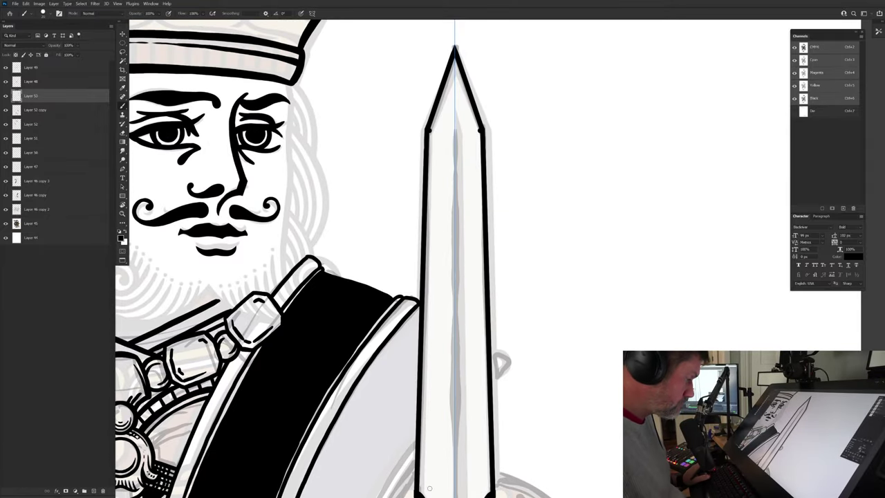
{"action": "left_click_drag", "start_coordinate": [487, 492], "coordinate": [483, 131]}
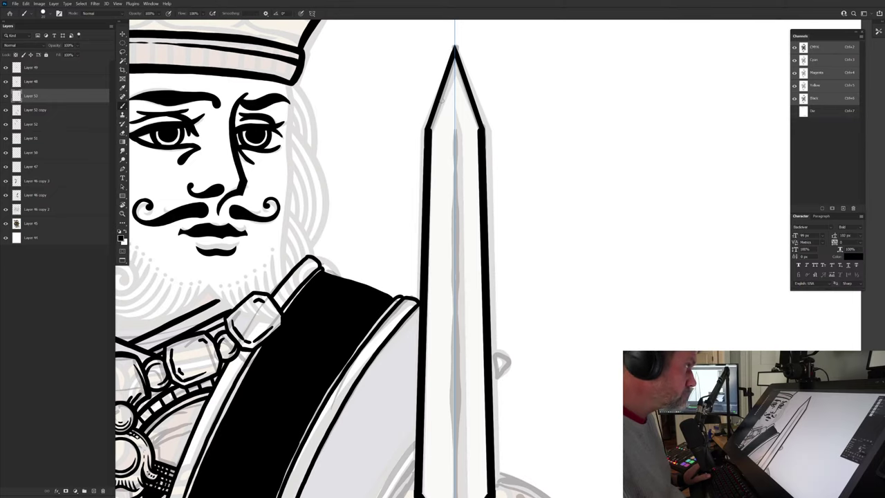
{"action": "left_click_drag", "start_coordinate": [442, 101], "coordinate": [424, 221]}
{"action": "left_click_drag", "start_coordinate": [437, 175], "coordinate": [412, 246]}
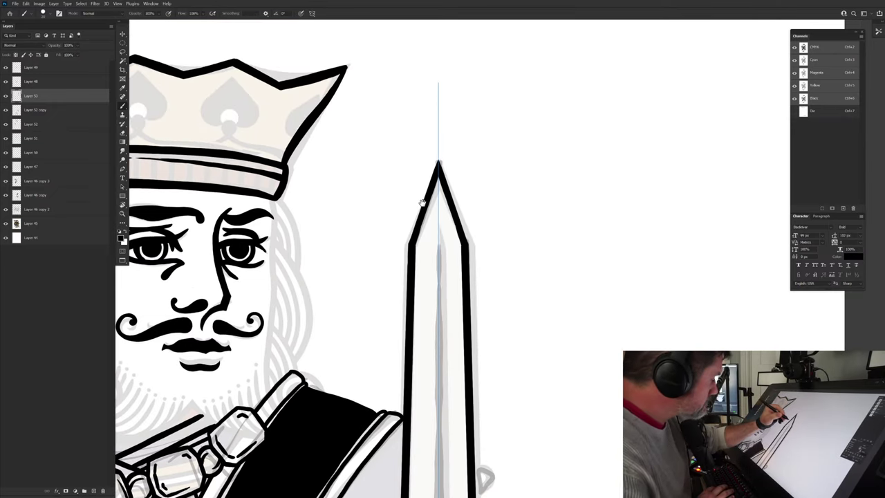
Step: Undo the mirrored stroke beside the hand below the crossguard and turn off the paint symmetry
{"action": "left_click_drag", "start_coordinate": [351, 401], "coordinate": [361, 104]}
{"action": "left_click_drag", "start_coordinate": [358, 282], "coordinate": [337, 354]}
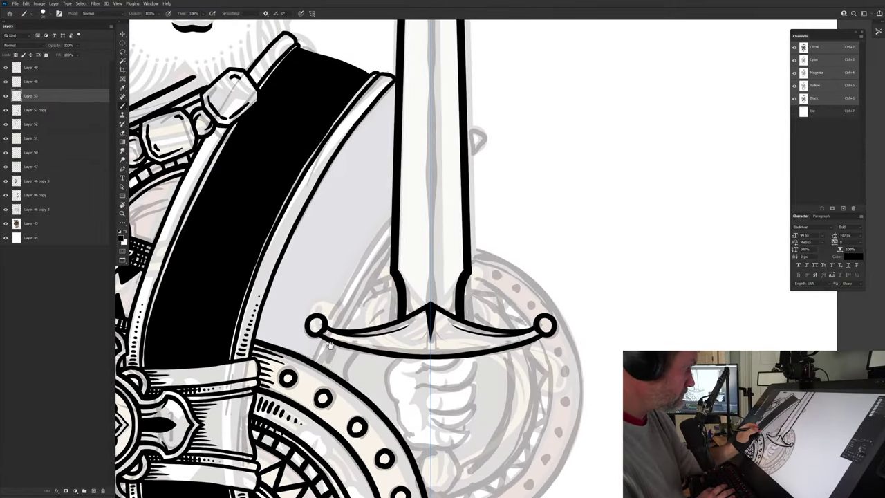
{"action": "left_click_drag", "start_coordinate": [399, 355], "coordinate": [388, 368]}
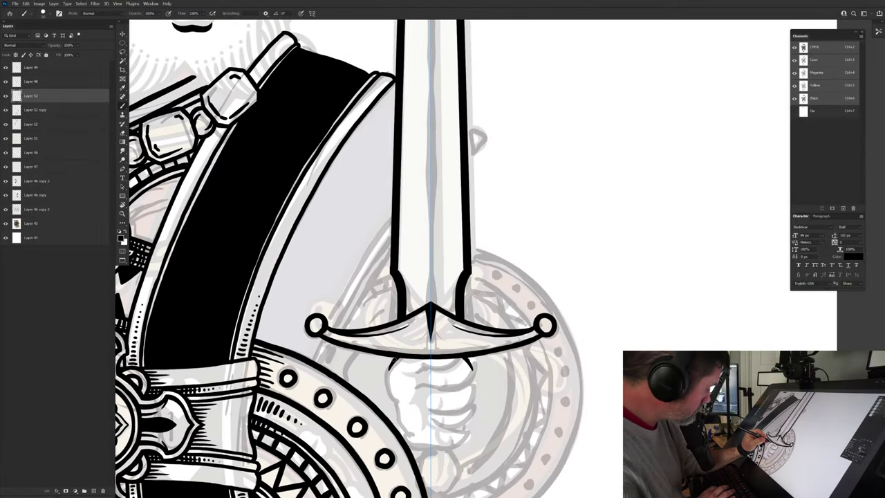
{"action": "key", "text": "ctrl+z"}
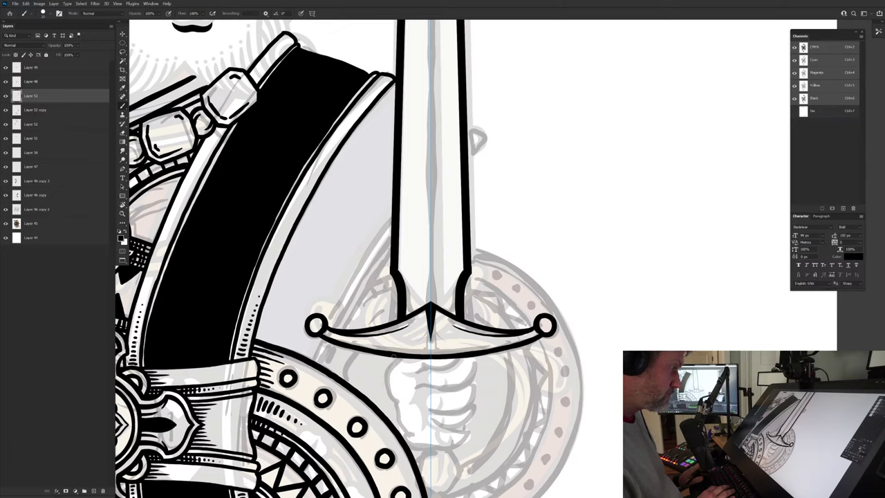
{"action": "left_click", "coordinate": [312, 13]}
{"action": "left_click", "coordinate": [322, 22]}
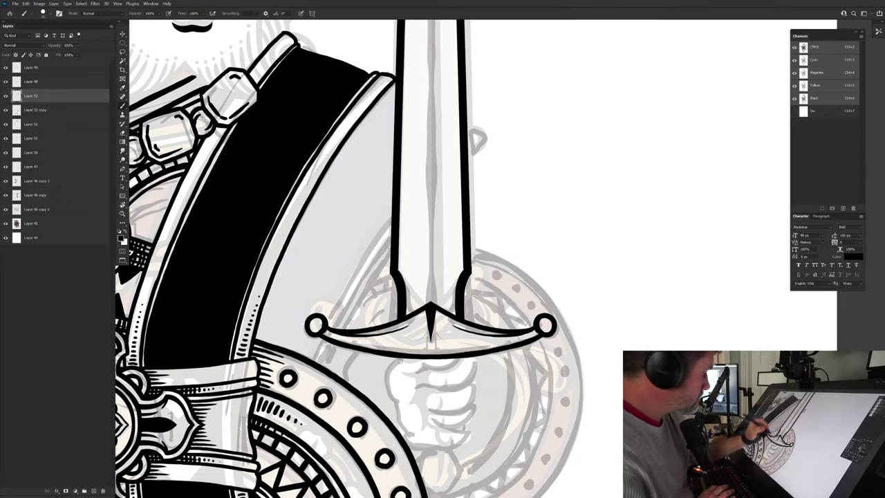
Step: Ink the outer contour of the gripping hand below the crossguard, along with its thumb and index knuckle lines
{"action": "mouse_move", "coordinate": [392, 361]}
{"action": "left_mouse_down"}
{"action": "mouse_move", "coordinate": [385, 388]}
{"action": "mouse_move", "coordinate": [400, 405]}
{"action": "mouse_move", "coordinate": [391, 361]}
{"action": "left_mouse_up"}
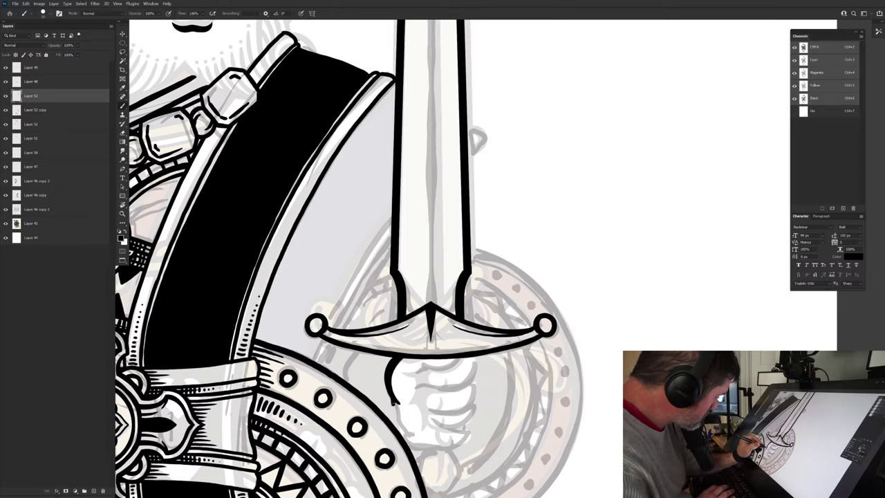
{"action": "mouse_move", "coordinate": [392, 404]}
{"action": "left_mouse_down"}
{"action": "mouse_move", "coordinate": [407, 442]}
{"action": "mouse_move", "coordinate": [441, 446]}
{"action": "mouse_move", "coordinate": [405, 442]}
{"action": "left_mouse_up"}
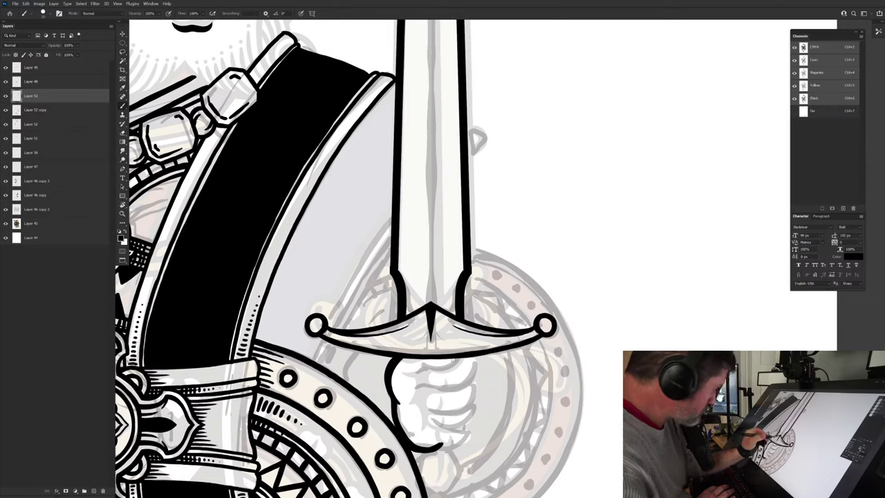
{"action": "mouse_move", "coordinate": [462, 354]}
{"action": "left_mouse_down"}
{"action": "mouse_move", "coordinate": [449, 370]}
{"action": "mouse_move", "coordinate": [421, 360]}
{"action": "mouse_move", "coordinate": [411, 378]}
{"action": "mouse_move", "coordinate": [423, 432]}
{"action": "left_mouse_up"}
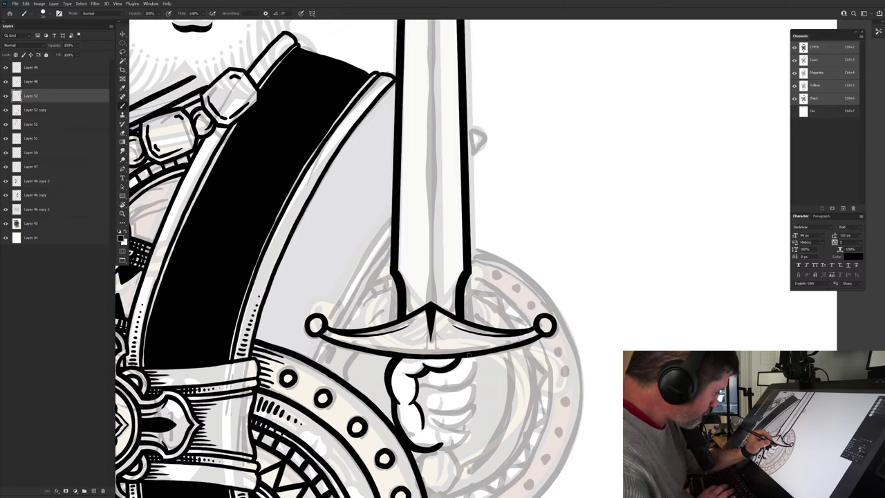
Step: Ink the curled fingers of the gripping hand and fill the gap between thumb and fingers with black
{"action": "left_click_drag", "start_coordinate": [467, 380], "coordinate": [442, 391]}
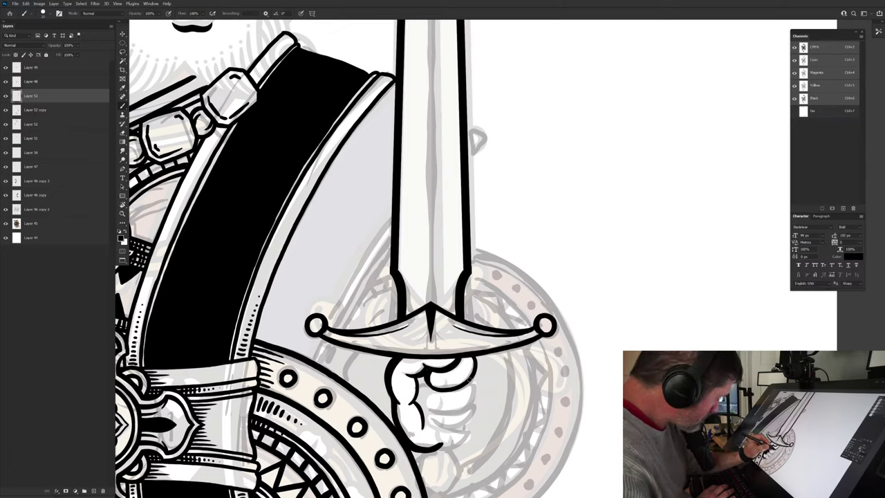
{"action": "left_click_drag", "start_coordinate": [476, 388], "coordinate": [463, 410]}
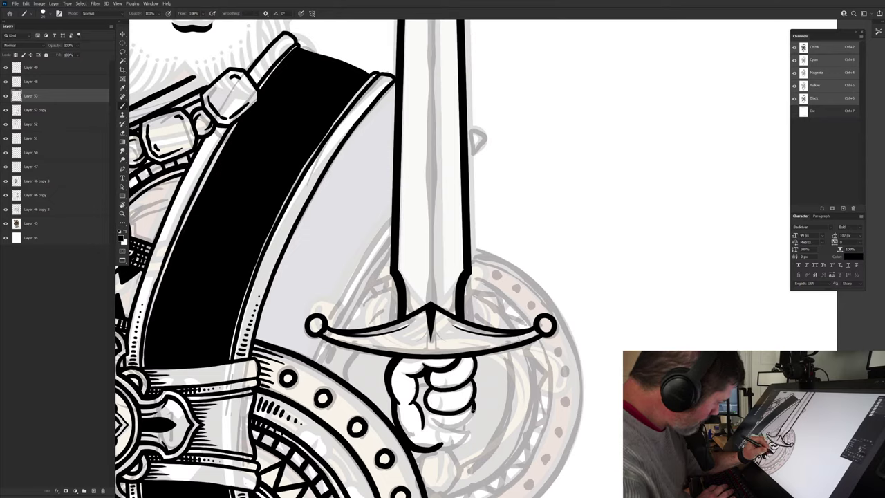
{"action": "mouse_move", "coordinate": [474, 410]}
{"action": "left_mouse_down"}
{"action": "mouse_move", "coordinate": [452, 429]}
{"action": "mouse_move", "coordinate": [433, 429]}
{"action": "left_mouse_up"}
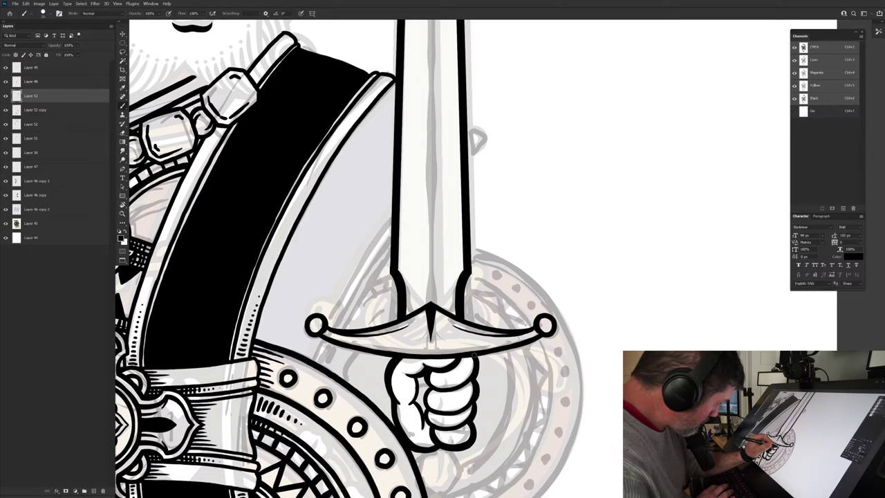
{"action": "left_click_drag", "start_coordinate": [424, 378], "coordinate": [421, 396]}
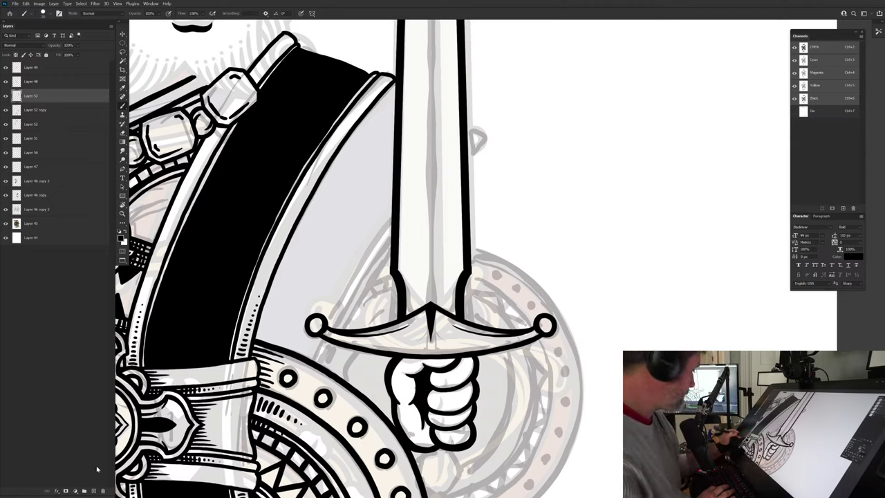
Step: Ink short crease lines on the curled fingers on a new layer, thin them with the Eraser and merge the layer down
{"action": "left_click", "coordinate": [94, 492]}
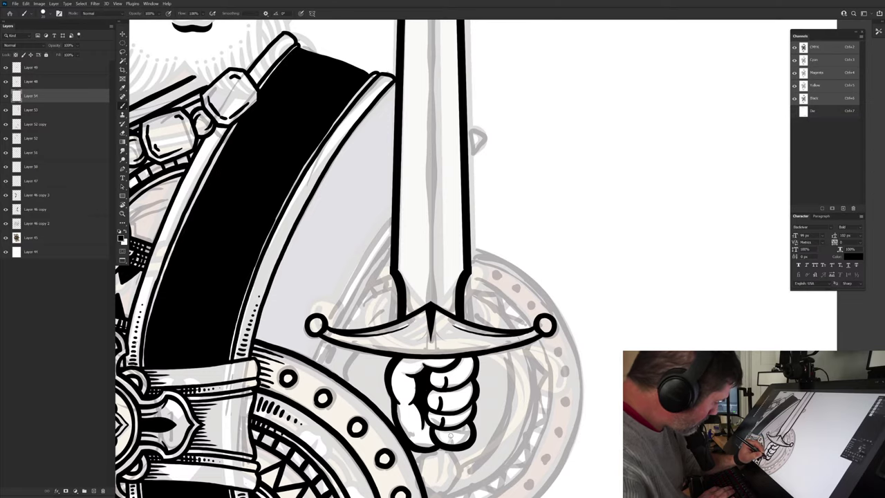
{"action": "mouse_move", "coordinate": [391, 415]}
{"action": "left_mouse_down"}
{"action": "mouse_move", "coordinate": [432, 447]}
{"action": "mouse_move", "coordinate": [404, 380]}
{"action": "left_mouse_up"}
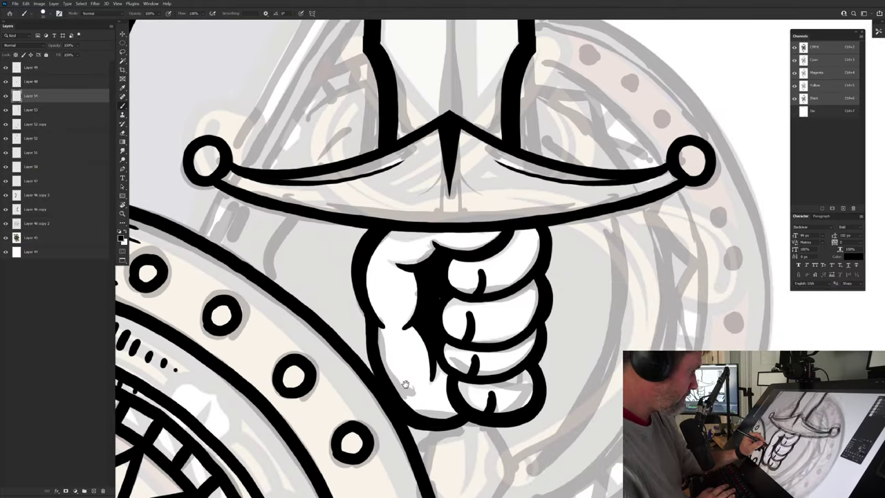
{"action": "left_click", "coordinate": [123, 134]}
{"action": "mouse_move", "coordinate": [477, 268]}
{"action": "left_mouse_down"}
{"action": "mouse_move", "coordinate": [461, 310]}
{"action": "mouse_move", "coordinate": [476, 394]}
{"action": "mouse_move", "coordinate": [489, 388]}
{"action": "mouse_move", "coordinate": [485, 410]}
{"action": "left_mouse_up"}
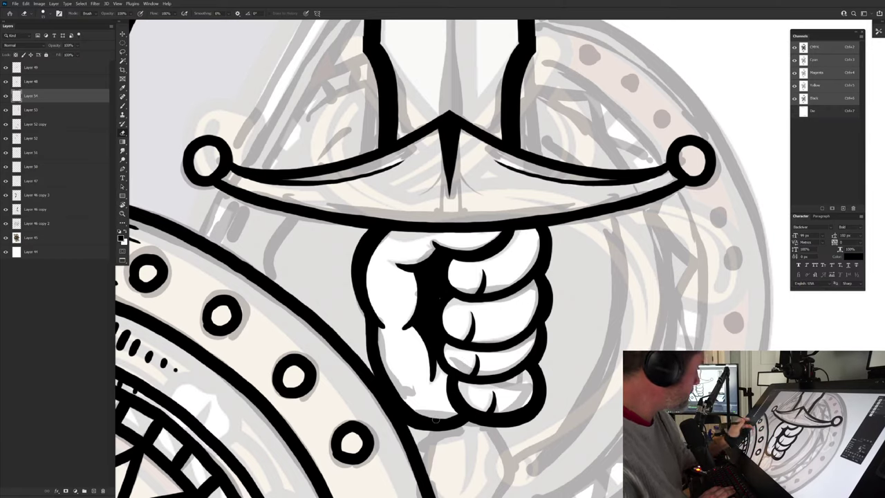
{"action": "key", "text": "ctrl+e"}
{"action": "key", "text": "b"}
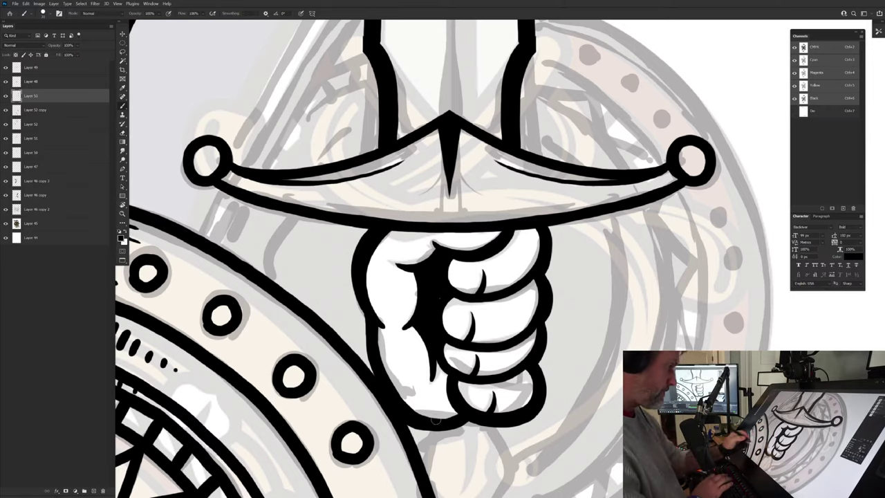
Step: Ink the sword's pommel below the gripping hand with the last used symmetry, and turn the symmetry off
{"action": "left_click_drag", "start_coordinate": [382, 402], "coordinate": [353, 314]}
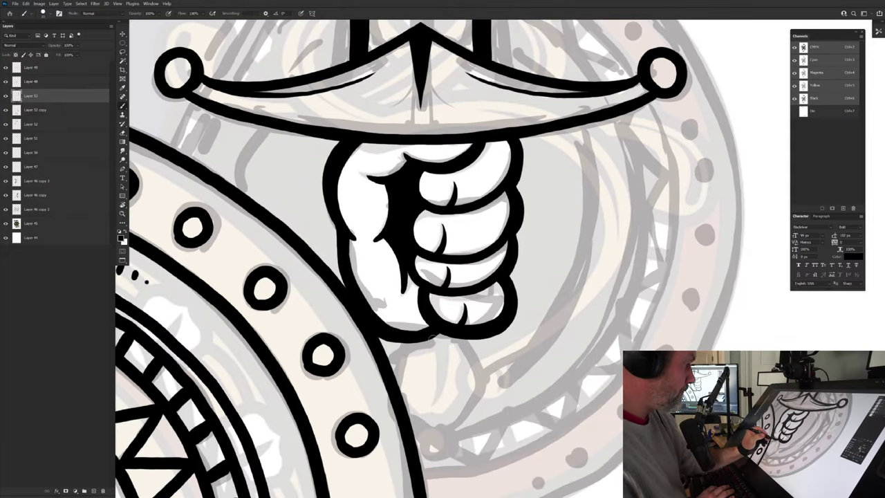
{"action": "left_click", "coordinate": [312, 13]}
{"action": "left_click", "coordinate": [331, 34]}
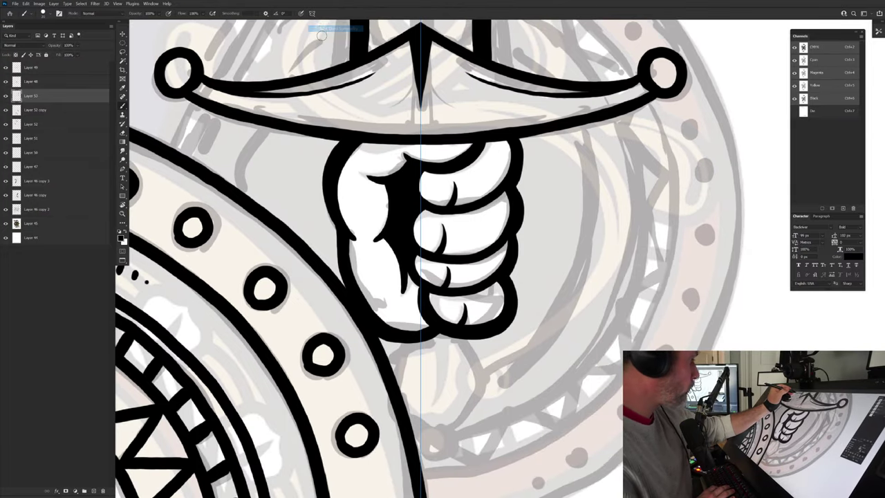
{"action": "mouse_move", "coordinate": [449, 335]}
{"action": "left_mouse_down"}
{"action": "mouse_move", "coordinate": [473, 391]}
{"action": "mouse_move", "coordinate": [450, 428]}
{"action": "mouse_move", "coordinate": [415, 443]}
{"action": "mouse_move", "coordinate": [445, 431]}
{"action": "mouse_move", "coordinate": [473, 388]}
{"action": "mouse_move", "coordinate": [456, 339]}
{"action": "mouse_move", "coordinate": [477, 383]}
{"action": "mouse_move", "coordinate": [459, 424]}
{"action": "mouse_move", "coordinate": [411, 445]}
{"action": "mouse_move", "coordinate": [417, 451]}
{"action": "mouse_move", "coordinate": [435, 440]}
{"action": "mouse_move", "coordinate": [436, 451]}
{"action": "mouse_move", "coordinate": [418, 469]}
{"action": "mouse_move", "coordinate": [438, 440]}
{"action": "mouse_move", "coordinate": [435, 462]}
{"action": "mouse_move", "coordinate": [418, 469]}
{"action": "mouse_move", "coordinate": [404, 462]}
{"action": "mouse_move", "coordinate": [399, 431]}
{"action": "left_mouse_up"}
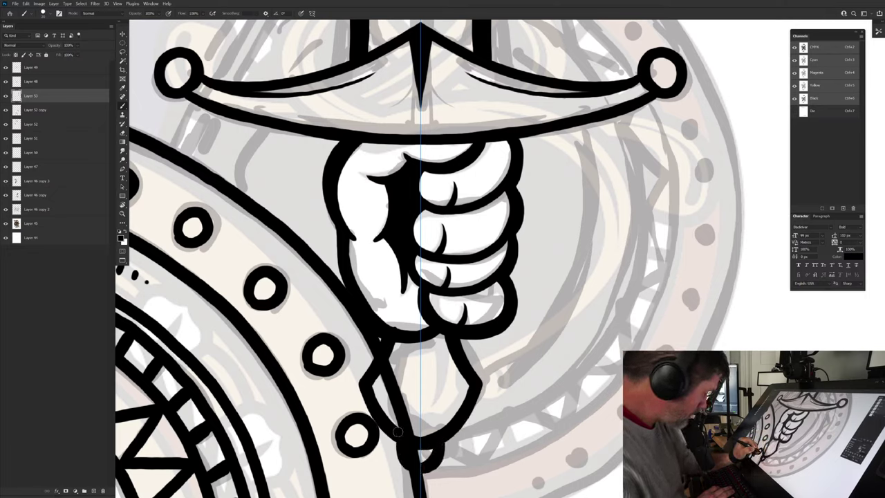
{"action": "left_click", "coordinate": [312, 13]}
{"action": "left_click", "coordinate": [321, 22]}
{"action": "key", "text": "e"}
{"action": "mouse_move", "coordinate": [382, 358]}
{"action": "left_mouse_down"}
{"action": "mouse_move", "coordinate": [382, 435]}
{"action": "mouse_move", "coordinate": [397, 448]}
{"action": "mouse_move", "coordinate": [399, 431]}
{"action": "mouse_move", "coordinate": [402, 445]}
{"action": "mouse_move", "coordinate": [392, 474]}
{"action": "left_mouse_up"}
{"action": "key", "text": "ctrl+z"}
{"action": "key", "text": "ctrl+z"}
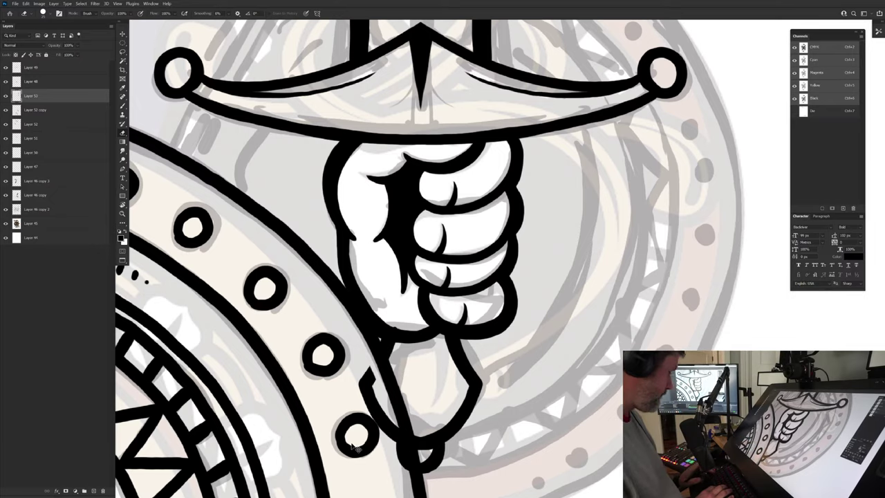
{"action": "key", "text": "ctrl+z"}
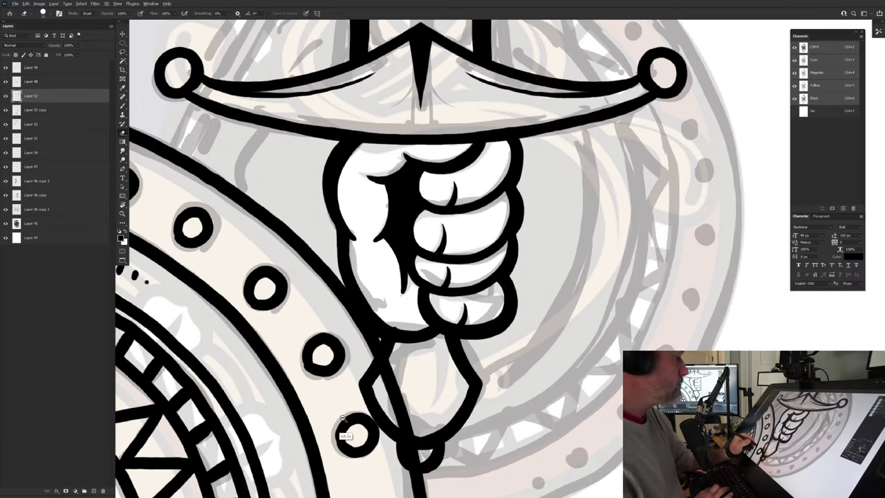
Step: Select the layer holding the rounded sleeve border and erase the border line running through the pommel
{"action": "left_click_drag", "start_coordinate": [343, 419], "coordinate": [232, 408]}
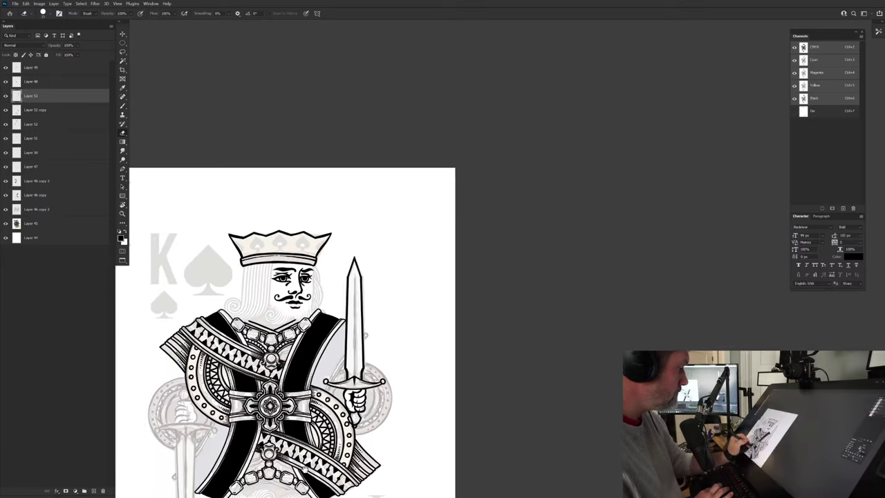
{"action": "left_click_drag", "start_coordinate": [304, 468], "coordinate": [362, 441]}
{"action": "scroll", "coordinate": [389, 401], "scroll_direction": "up", "scroll_amount": 5}
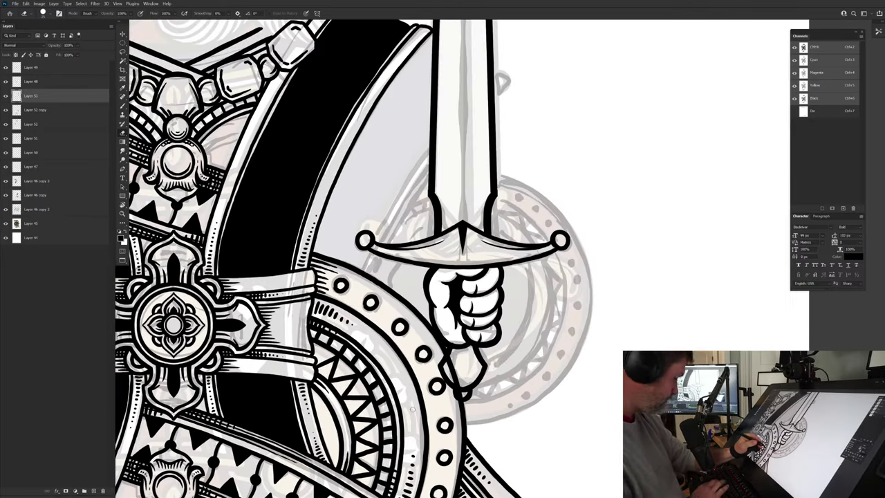
{"action": "key", "text": "v"}
{"action": "left_click", "coordinate": [430, 326]}
{"action": "key", "text": "b"}
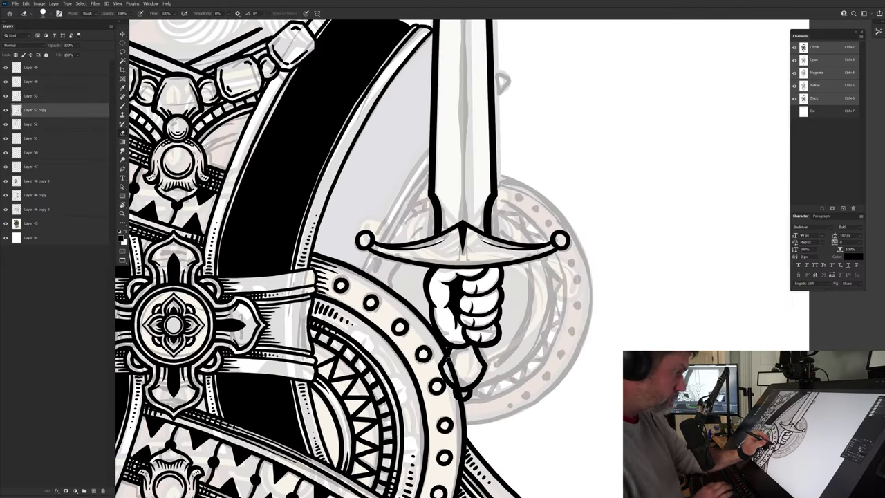
{"action": "left_click_drag", "start_coordinate": [450, 366], "coordinate": [457, 383]}
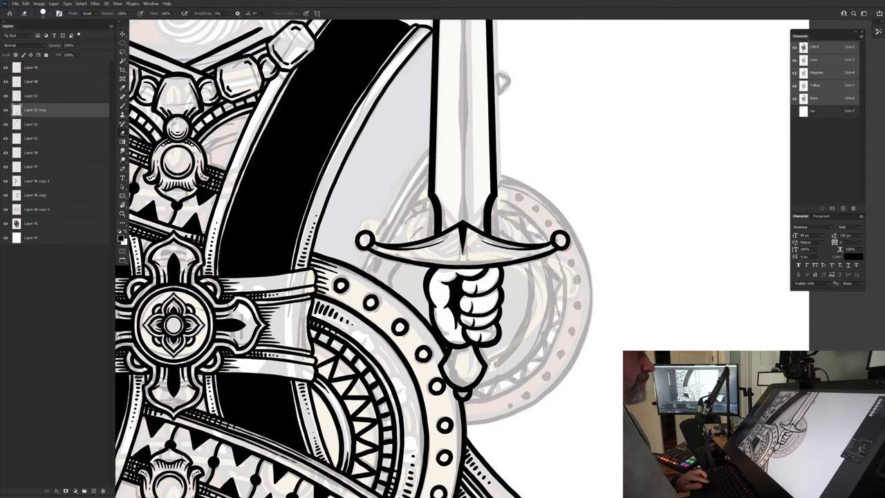
Step: Delete the outdated layer with the upright king's crown, face and shoulder ornament
{"action": "left_click_drag", "start_coordinate": [272, 440], "coordinate": [361, 366]}
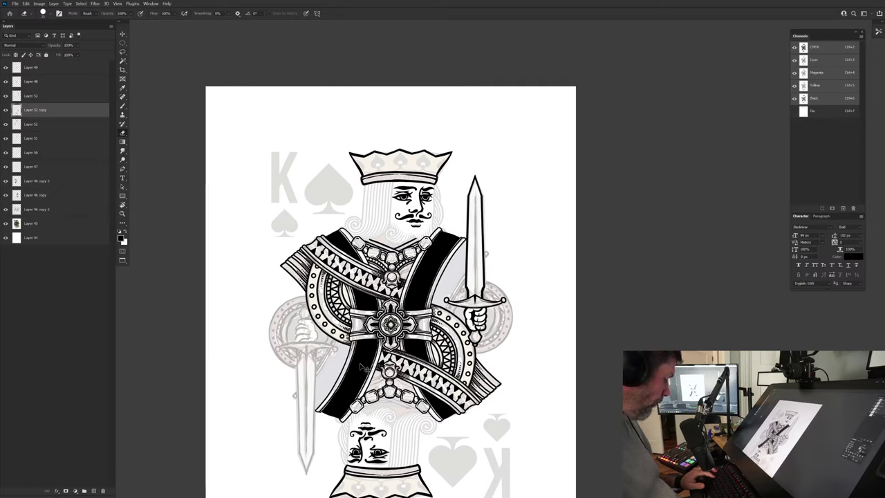
{"action": "key", "text": "v"}
{"action": "left_click_drag", "start_coordinate": [324, 283], "coordinate": [281, 284]}
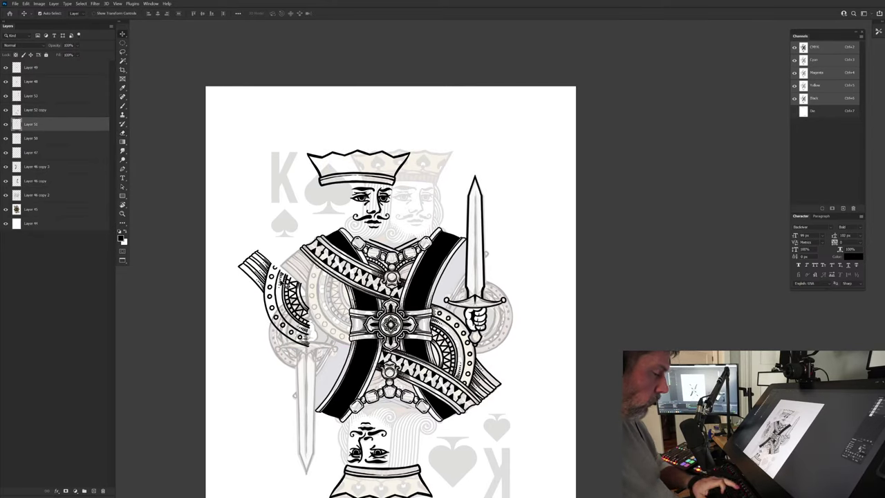
{"action": "key", "text": "Delete"}
Step: Duplicate the layer with the upside-down king and rotate the copy 180 degrees together with the white background layer to form the upright half
{"action": "left_click", "coordinate": [481, 358]}
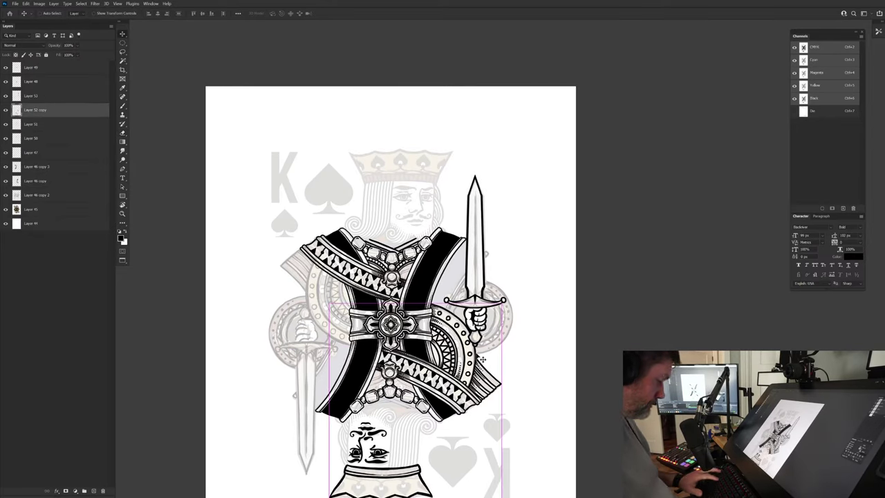
{"action": "key", "text": "ctrl+j"}
{"action": "left_click", "coordinate": [41, 238], "text": "ctrl"}
{"action": "key", "text": "ctrl+t"}
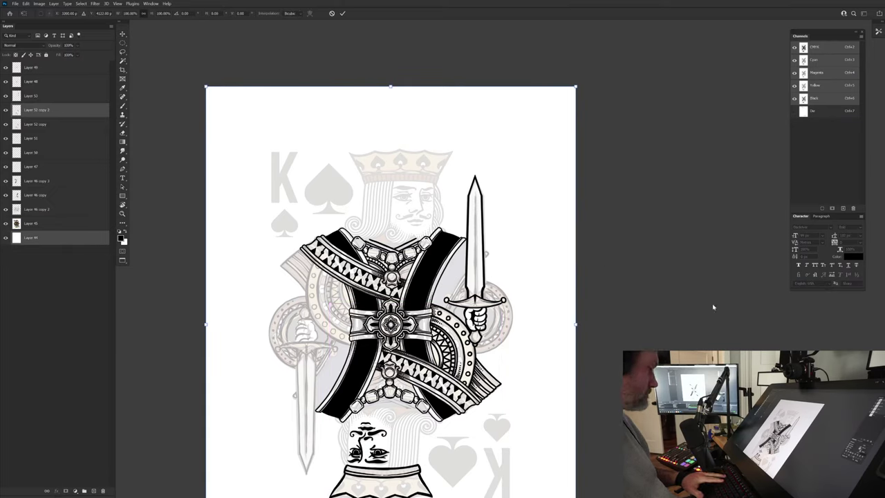
{"action": "mouse_move", "coordinate": [615, 259]}
{"action": "left_mouse_down"}
{"action": "mouse_move", "coordinate": [429, 470]}
{"action": "mouse_move", "coordinate": [247, 340]}
{"action": "mouse_move", "coordinate": [252, 365]}
{"action": "left_mouse_up"}
{"action": "key", "text": "Return"}
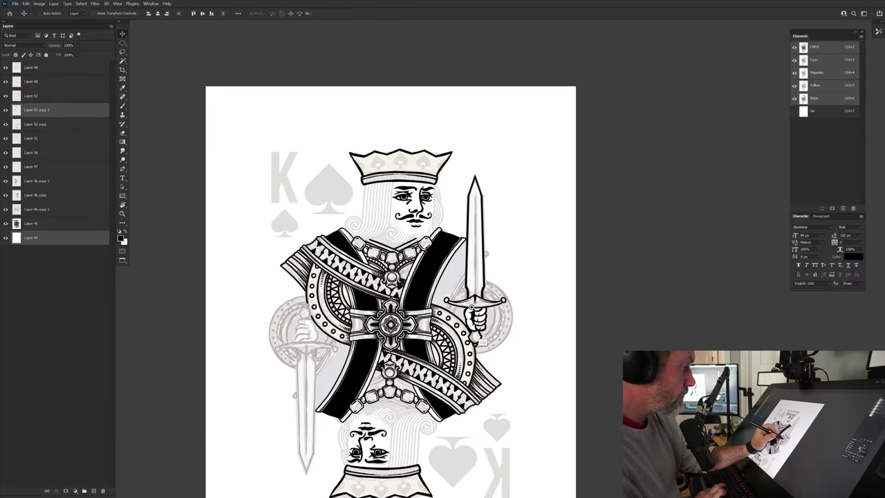
Step: Ink a tapering black ridge line down the centre of the sword blade on a new layer and trim it with the Eraser
{"action": "left_click_drag", "start_coordinate": [472, 307], "coordinate": [438, 382]}
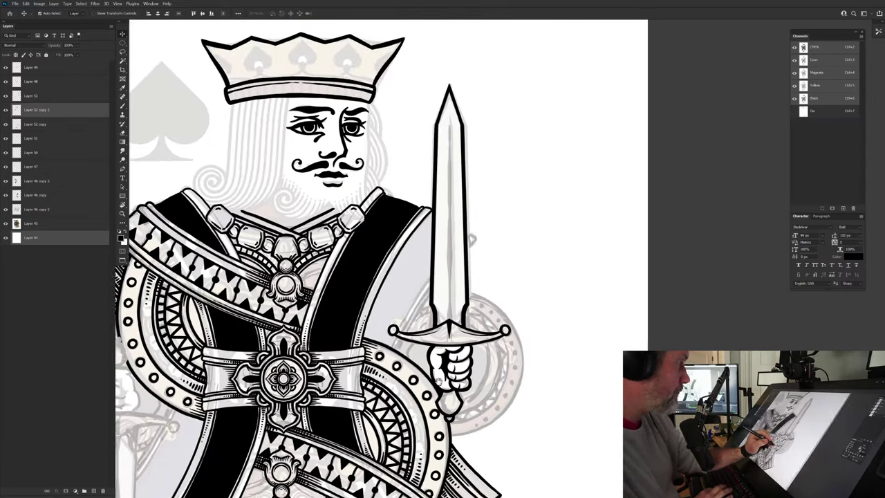
{"action": "key", "text": "b"}
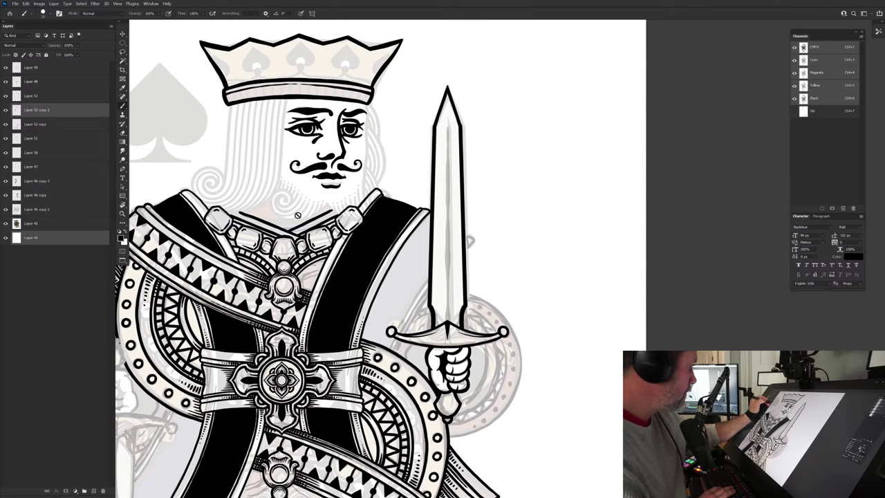
{"action": "key", "text": "ctrl+shift+alt+n"}
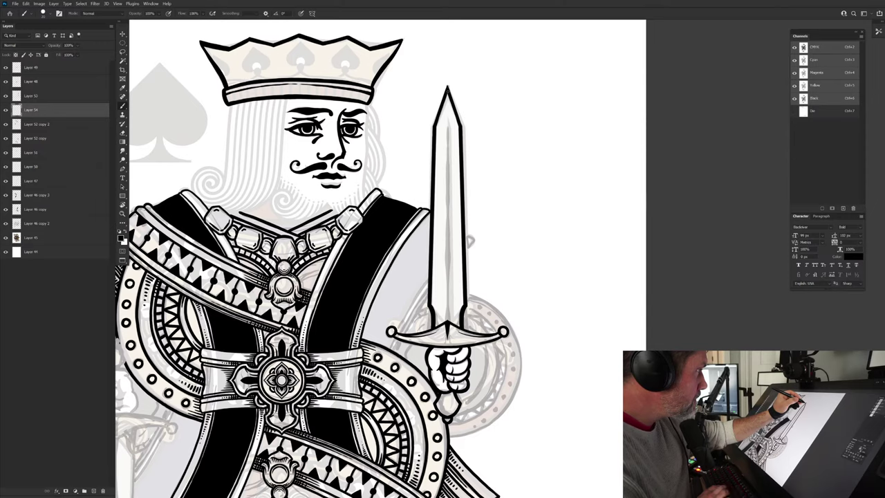
{"action": "left_click_drag", "start_coordinate": [449, 90], "coordinate": [442, 338]}
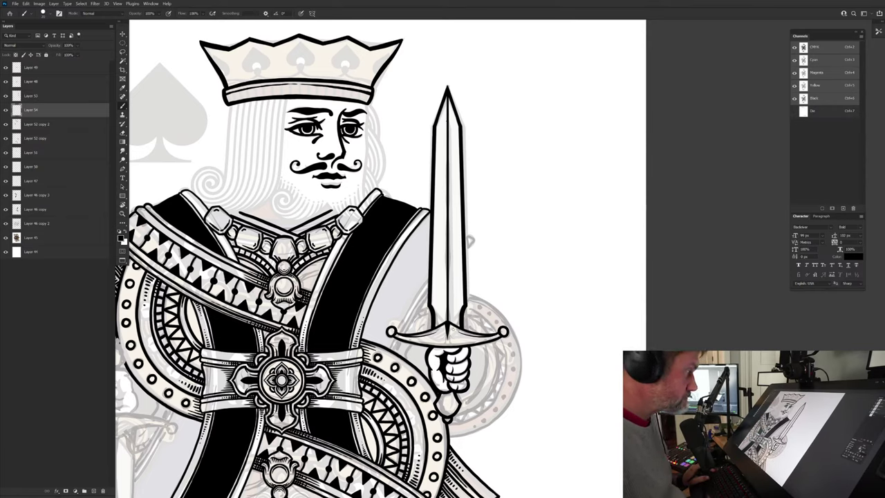
{"action": "left_click_drag", "start_coordinate": [450, 123], "coordinate": [452, 322]}
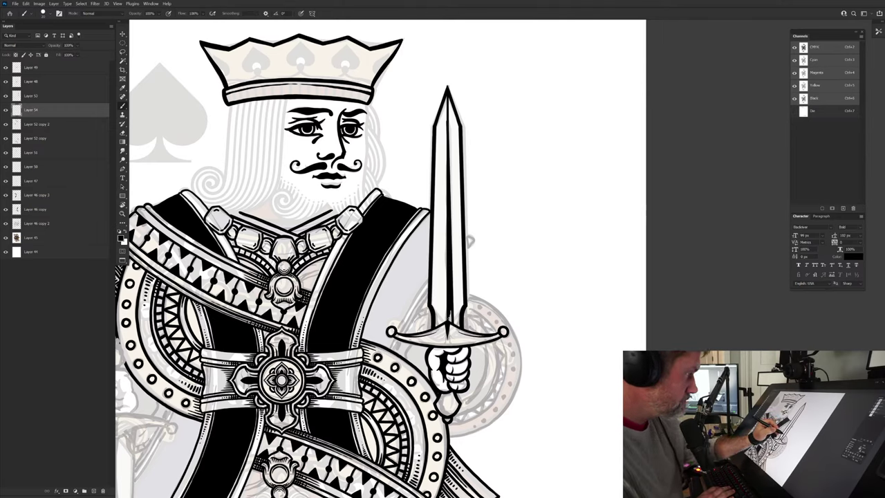
{"action": "mouse_move", "coordinate": [451, 311]}
{"action": "left_mouse_down"}
{"action": "mouse_move", "coordinate": [450, 322]}
{"action": "mouse_move", "coordinate": [451, 312]}
{"action": "left_mouse_up"}
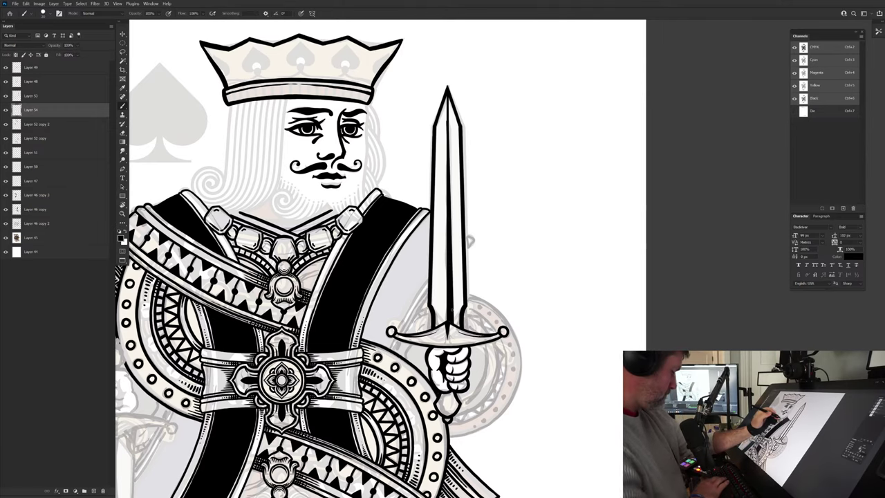
{"action": "key", "text": "e"}
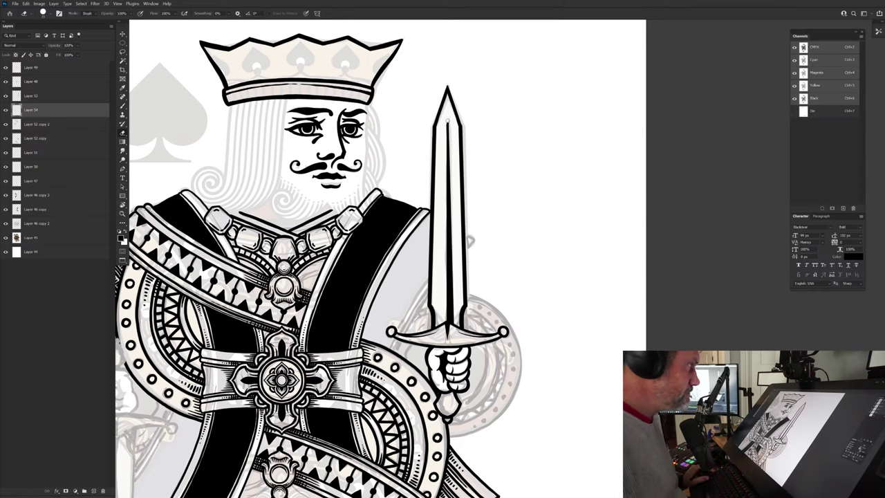
{"action": "left_click_drag", "start_coordinate": [451, 124], "coordinate": [456, 322]}
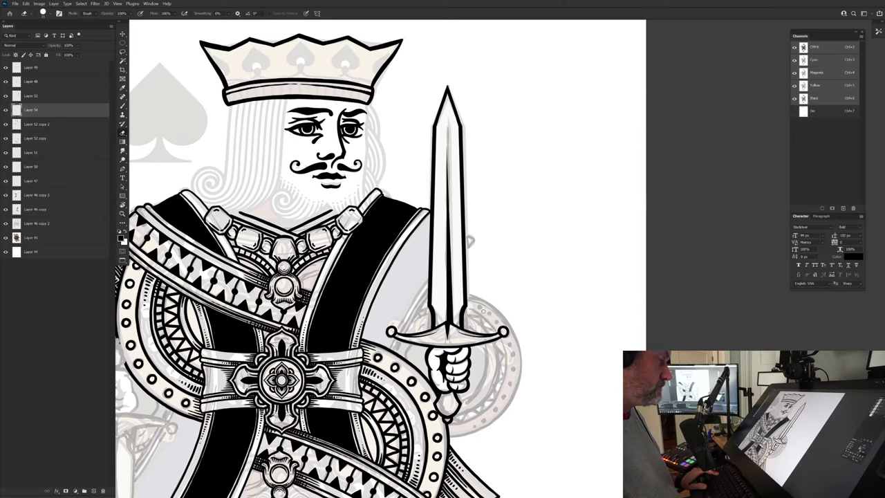
Step: Nudge the blade's ridge line and adjust its lower end with Free Transform to line up with the crossguard's centre point
{"action": "key", "text": "v"}
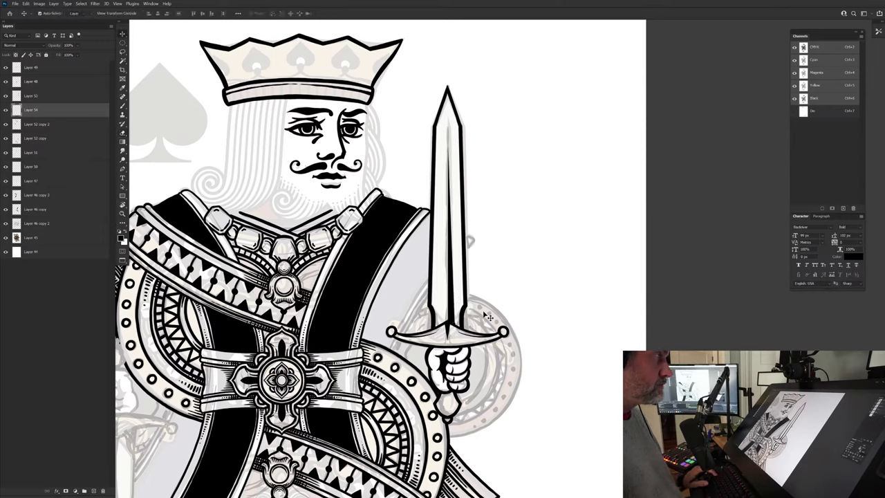
{"action": "key", "text": "Left"}
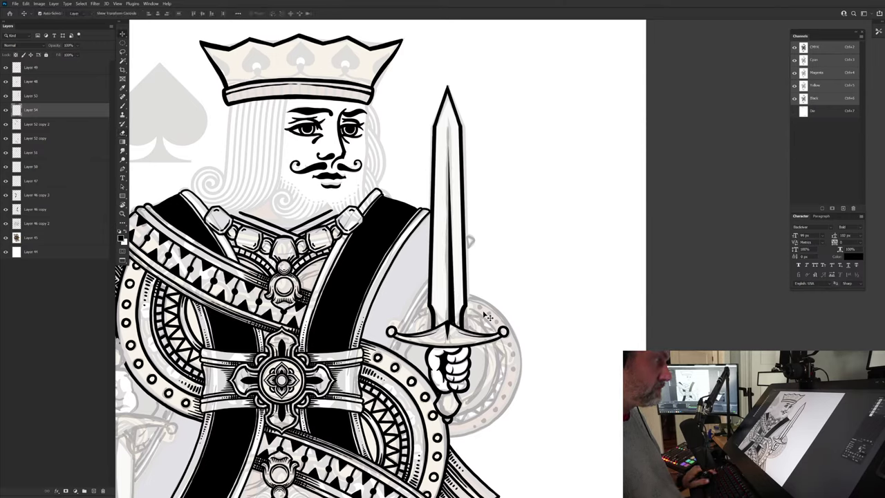
{"action": "key", "text": "b"}
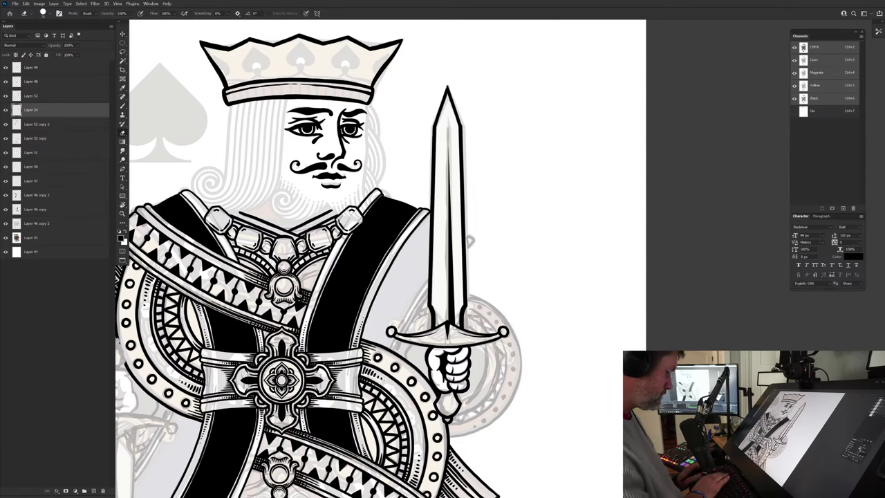
{"action": "key", "text": "ctrl+t"}
{"action": "scroll", "coordinate": [467, 356], "scroll_direction": "up", "scroll_amount": 5}
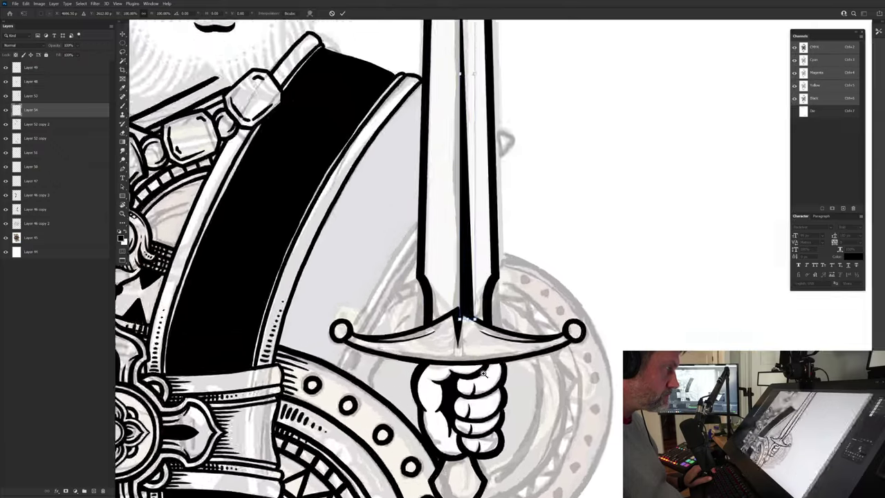
{"action": "left_click_drag", "start_coordinate": [482, 315], "coordinate": [477, 314]}
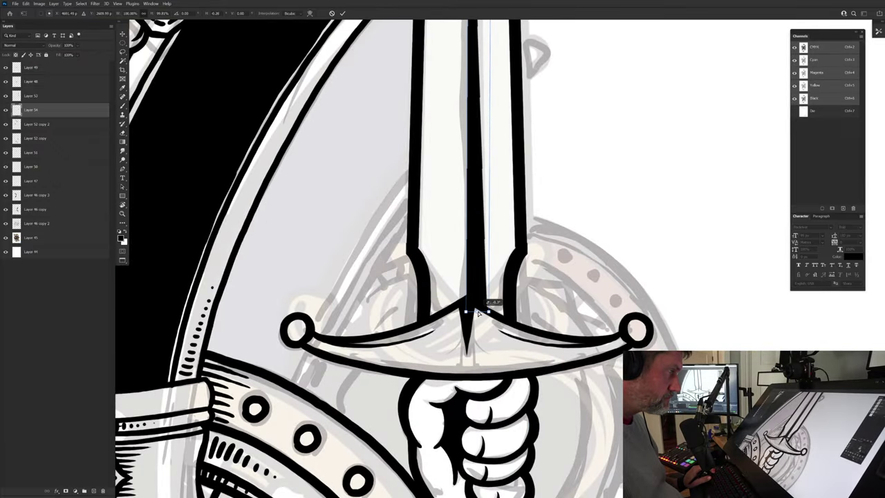
{"action": "key", "text": "Return"}
{"action": "key", "text": "e"}
Step: Draw a circular selection around the hand following the sketched cuff's outer edge and stroke it in black on a new layer
{"action": "scroll", "coordinate": [519, 308], "scroll_direction": "down", "scroll_amount": 5}
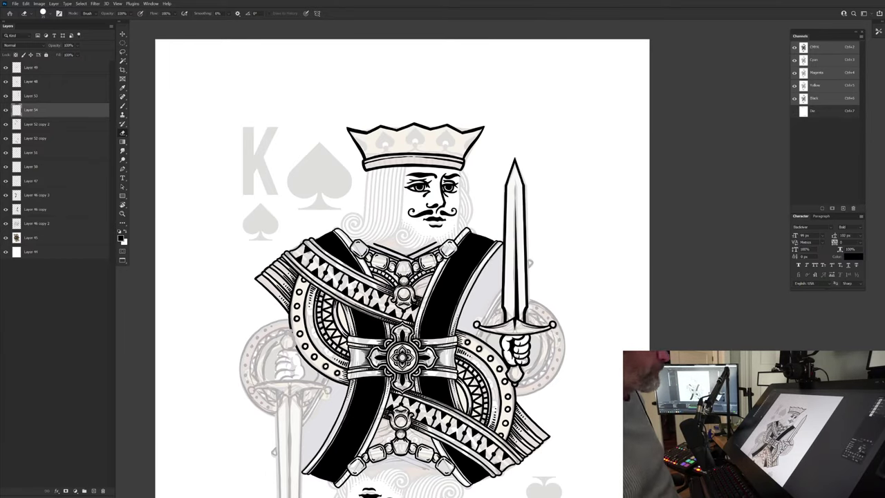
{"action": "left_click_drag", "start_coordinate": [485, 302], "coordinate": [468, 314]}
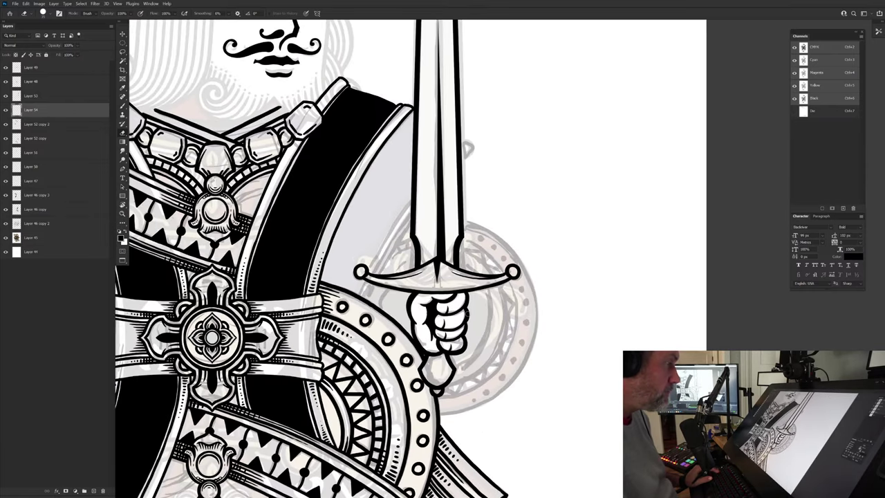
{"action": "left_click", "coordinate": [122, 42]}
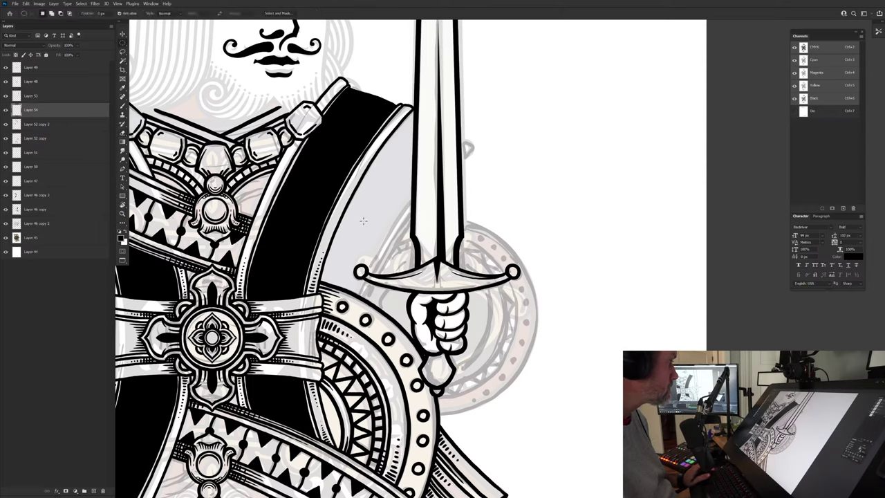
{"action": "left_click_drag", "start_coordinate": [432, 307], "coordinate": [567, 412]}
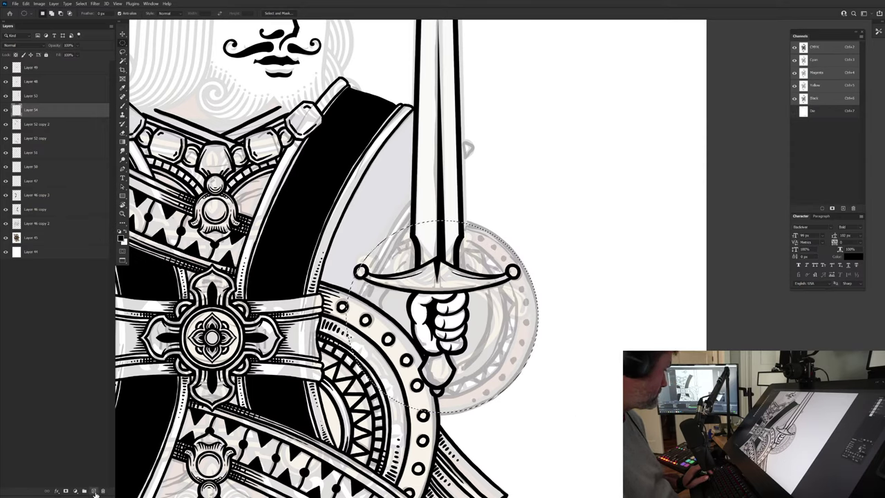
{"action": "key", "text": "ctrl+j"}
{"action": "left_click", "coordinate": [25, 4]}
{"action": "left_click", "coordinate": [36, 112]}
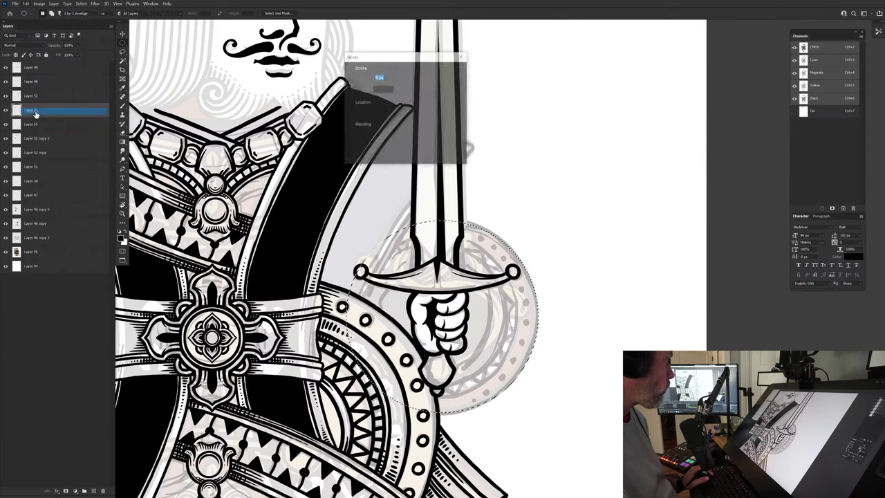
{"action": "key", "text": "Return"}
{"action": "key", "text": "ctrl+d"}
Step: Duplicate the circle outline twice, scaling the copies down concentrically to the next two rings of the sketched cuff
{"action": "key", "text": "ctrl+j"}
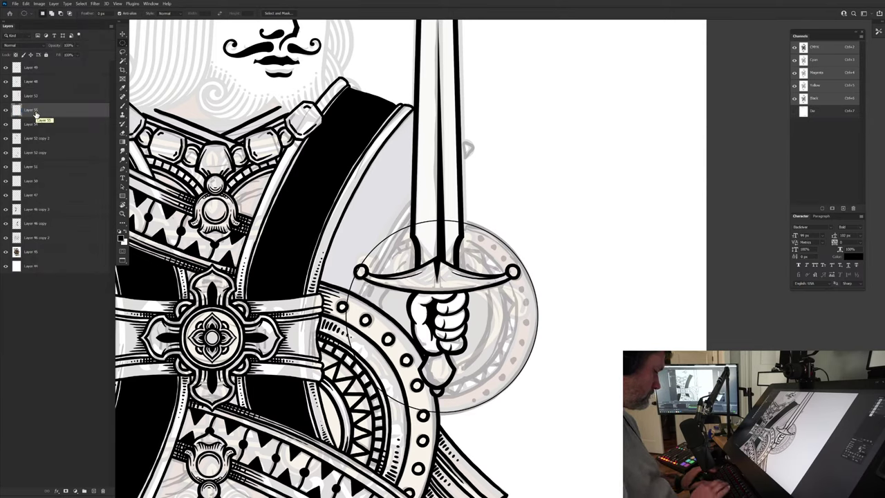
{"action": "key", "text": "ctrl+t"}
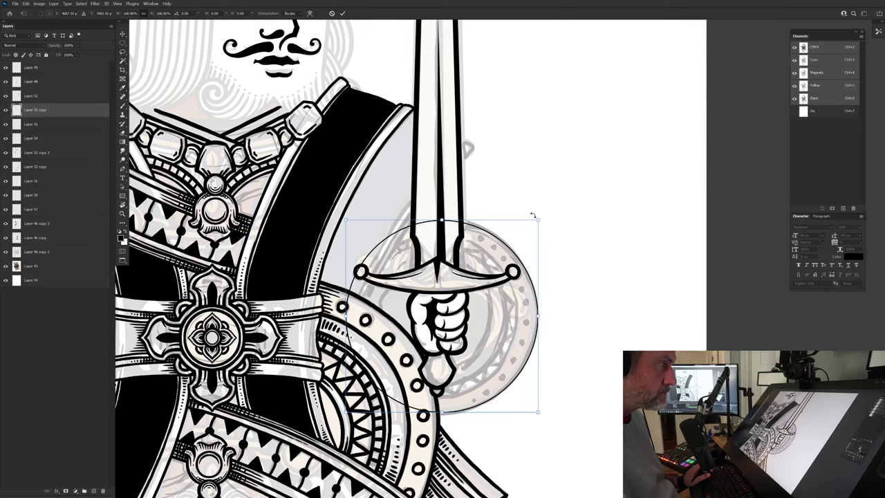
{"action": "left_click_drag", "start_coordinate": [534, 217], "coordinate": [518, 237]}
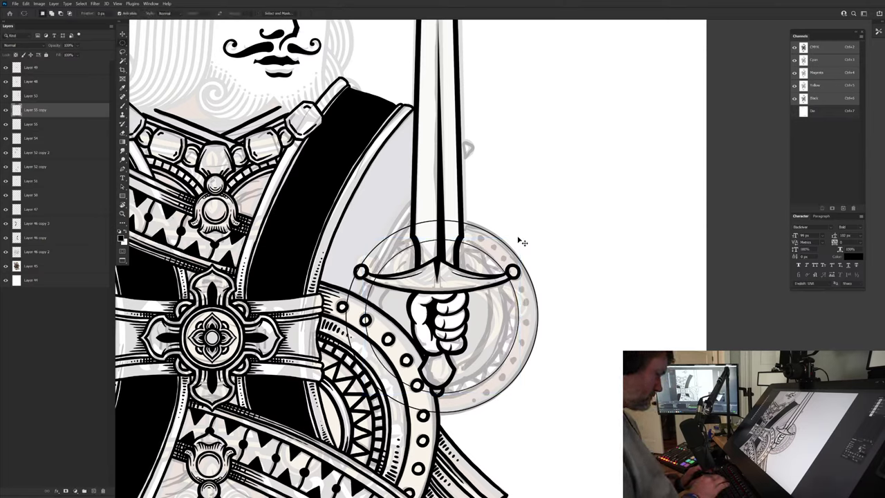
{"action": "key", "text": "ctrl+alt+t"}
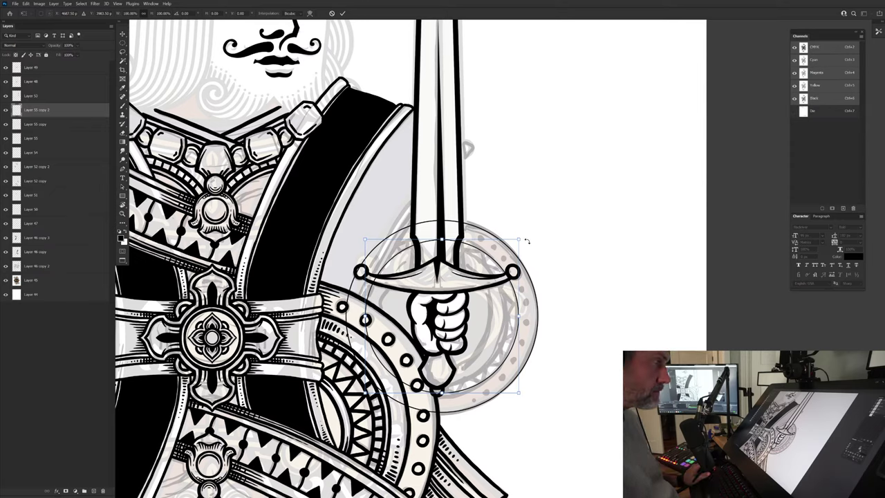
{"action": "left_click_drag", "start_coordinate": [520, 237], "coordinate": [508, 243]}
{"action": "key", "text": "Return"}
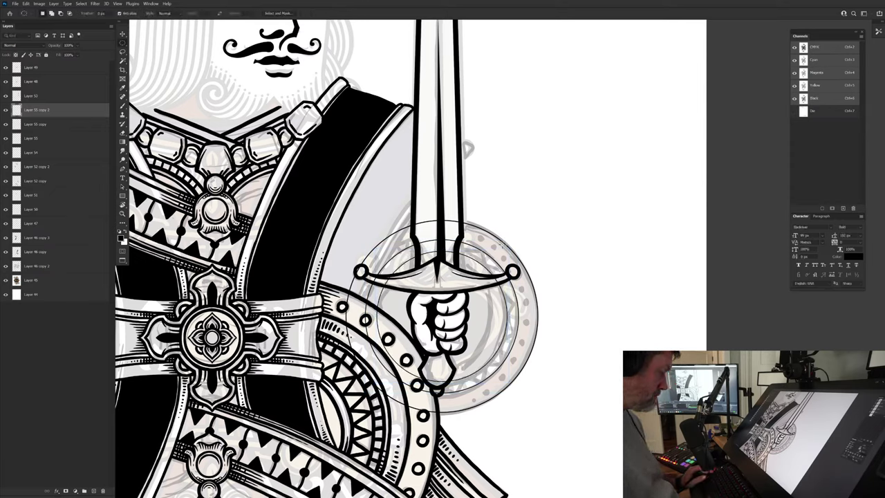
Step: Duplicate the smallest circle once more, scale it down to form the innermost ring, and merge the four circle layers
{"action": "key", "text": "ctrl+j"}
{"action": "key", "text": "ctrl+t"}
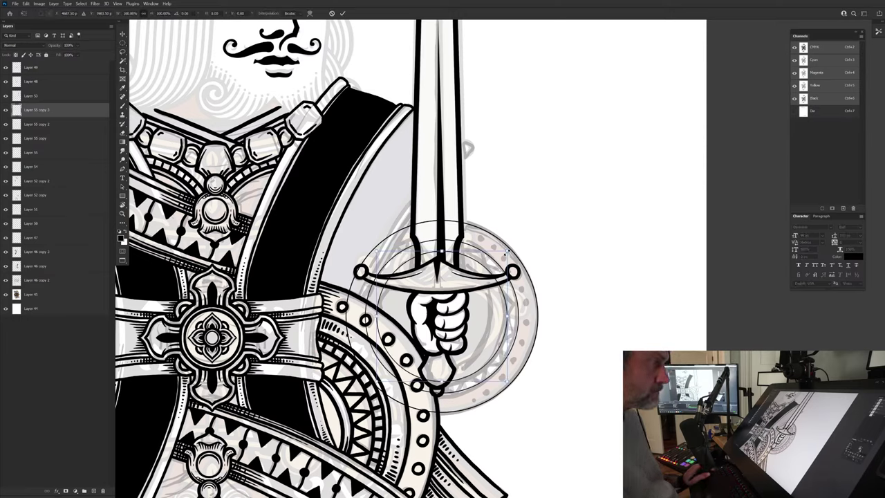
{"action": "left_click_drag", "start_coordinate": [506, 253], "coordinate": [489, 264]}
{"action": "key", "text": "Return"}
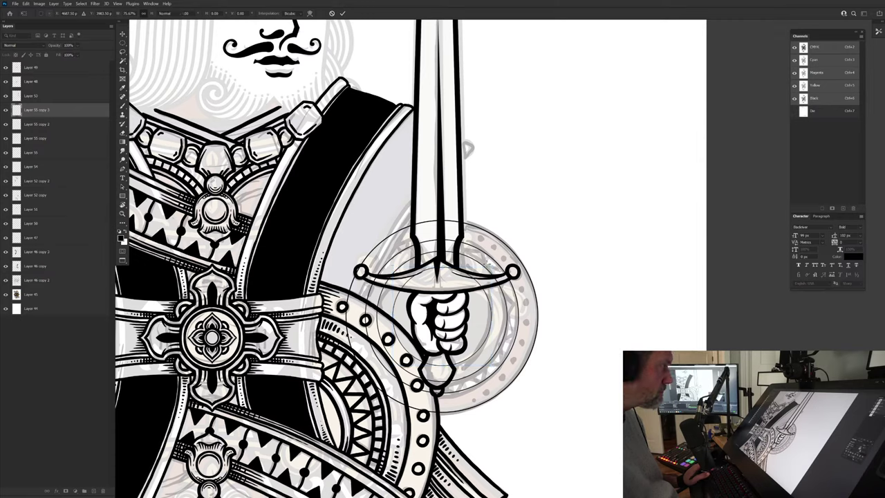
{"action": "left_click", "coordinate": [54, 157], "text": "shift"}
{"action": "key", "text": "ctrl+e"}
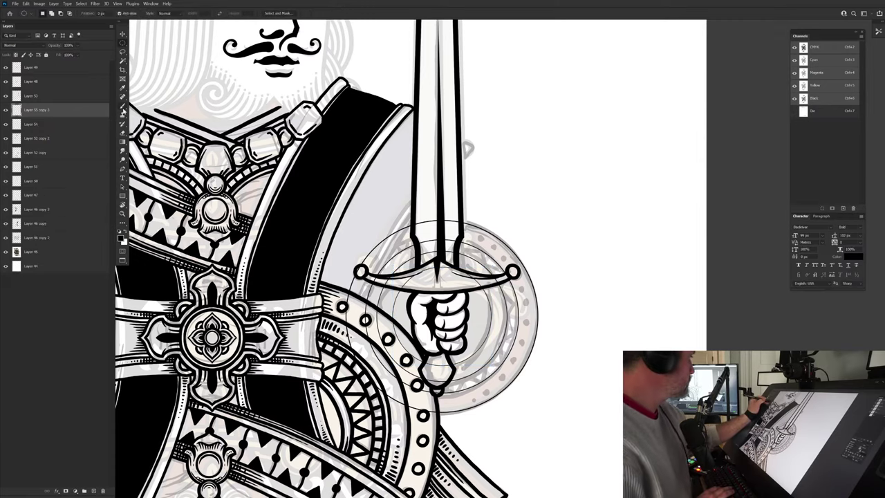
Step: Ink thick black lines over the four guide circles with the Brush and divide the narrow band with short radial ticks
{"action": "left_click", "coordinate": [123, 106]}
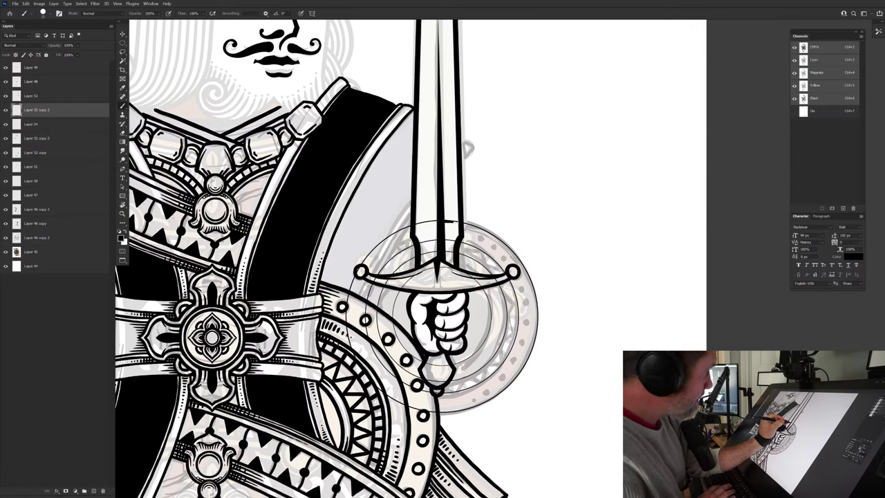
{"action": "mouse_move", "coordinate": [440, 220]}
{"action": "left_mouse_down"}
{"action": "mouse_move", "coordinate": [487, 231]}
{"action": "mouse_move", "coordinate": [523, 261]}
{"action": "mouse_move", "coordinate": [538, 312]}
{"action": "mouse_move", "coordinate": [523, 372]}
{"action": "mouse_move", "coordinate": [478, 403]}
{"action": "mouse_move", "coordinate": [419, 413]}
{"action": "mouse_move", "coordinate": [367, 379]}
{"action": "mouse_move", "coordinate": [351, 354]}
{"action": "mouse_move", "coordinate": [344, 298]}
{"action": "mouse_move", "coordinate": [366, 256]}
{"action": "mouse_move", "coordinate": [407, 227]}
{"action": "mouse_move", "coordinate": [459, 221]}
{"action": "mouse_move", "coordinate": [501, 267]}
{"action": "mouse_move", "coordinate": [518, 308]}
{"action": "mouse_move", "coordinate": [518, 336]}
{"action": "mouse_move", "coordinate": [493, 374]}
{"action": "mouse_move", "coordinate": [462, 391]}
{"action": "mouse_move", "coordinate": [425, 393]}
{"action": "mouse_move", "coordinate": [389, 373]}
{"action": "mouse_move", "coordinate": [368, 333]}
{"action": "mouse_move", "coordinate": [368, 289]}
{"action": "mouse_move", "coordinate": [394, 254]}
{"action": "mouse_move", "coordinate": [439, 240]}
{"action": "mouse_move", "coordinate": [462, 244]}
{"action": "mouse_move", "coordinate": [506, 304]}
{"action": "mouse_move", "coordinate": [508, 331]}
{"action": "mouse_move", "coordinate": [484, 370]}
{"action": "mouse_move", "coordinate": [446, 384]}
{"action": "mouse_move", "coordinate": [407, 371]}
{"action": "mouse_move", "coordinate": [376, 320]}
{"action": "mouse_move", "coordinate": [384, 285]}
{"action": "left_mouse_up"}
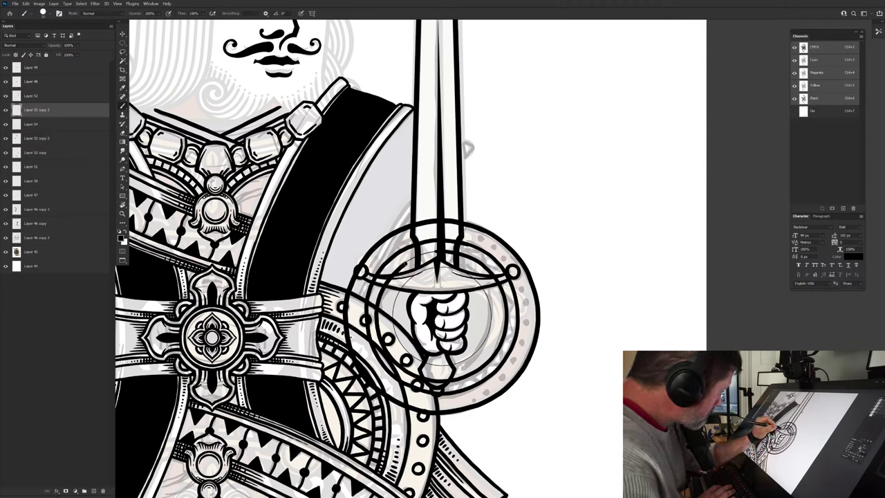
{"action": "mouse_move", "coordinate": [418, 256]}
{"action": "left_mouse_down"}
{"action": "mouse_move", "coordinate": [436, 252]}
{"action": "mouse_move", "coordinate": [443, 267]}
{"action": "mouse_move", "coordinate": [484, 289]}
{"action": "mouse_move", "coordinate": [488, 341]}
{"action": "mouse_move", "coordinate": [474, 355]}
{"action": "mouse_move", "coordinate": [436, 366]}
{"action": "mouse_move", "coordinate": [402, 344]}
{"action": "mouse_move", "coordinate": [393, 325]}
{"action": "left_mouse_up"}
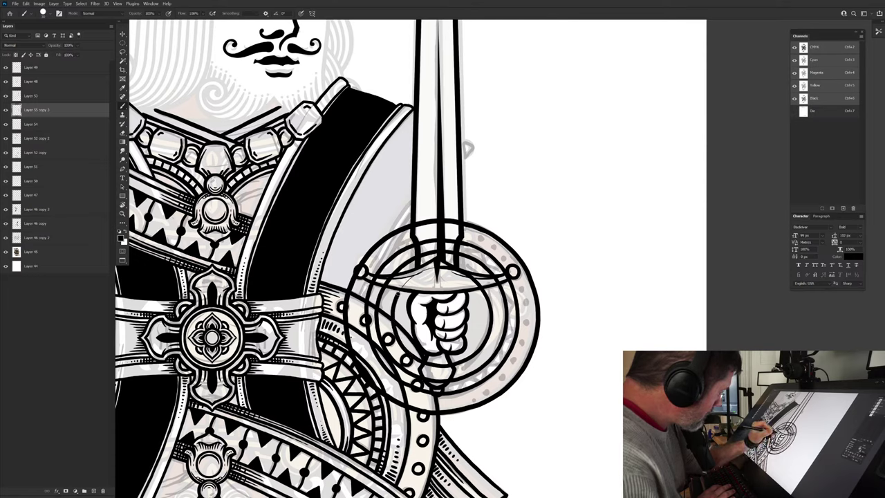
{"action": "left_click_drag", "start_coordinate": [408, 280], "coordinate": [453, 268]}
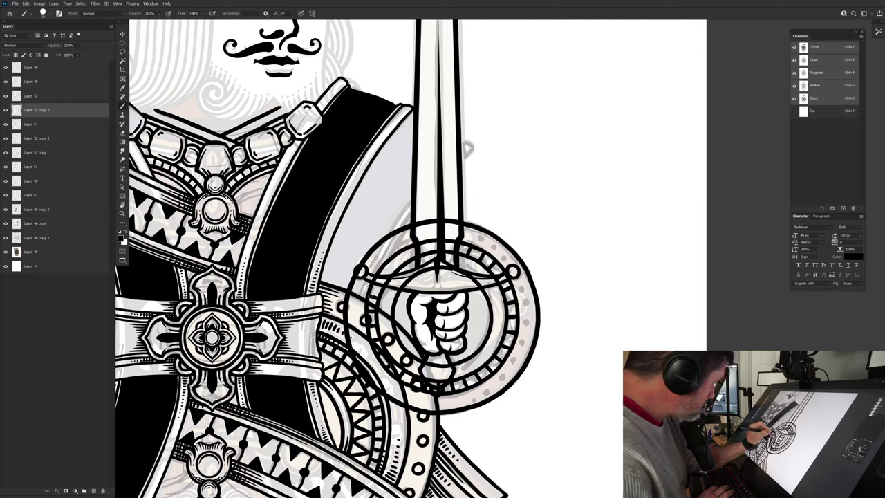
Step: Complete the radial ticks and ink a row of evenly spaced black dots around the cuff's outer band
{"action": "mouse_move", "coordinate": [380, 268]}
{"action": "left_mouse_down"}
{"action": "mouse_move", "coordinate": [392, 277]}
{"action": "mouse_move", "coordinate": [411, 259]}
{"action": "left_mouse_up"}
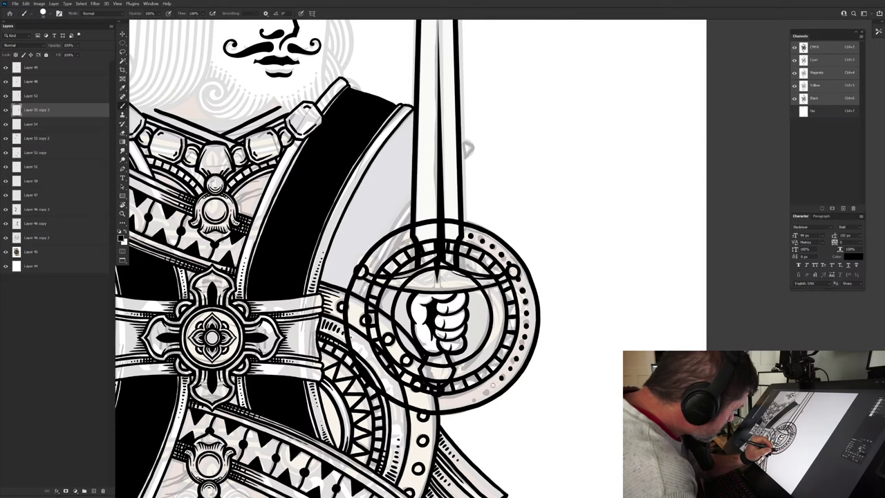
{"action": "left_click", "coordinate": [483, 391]}
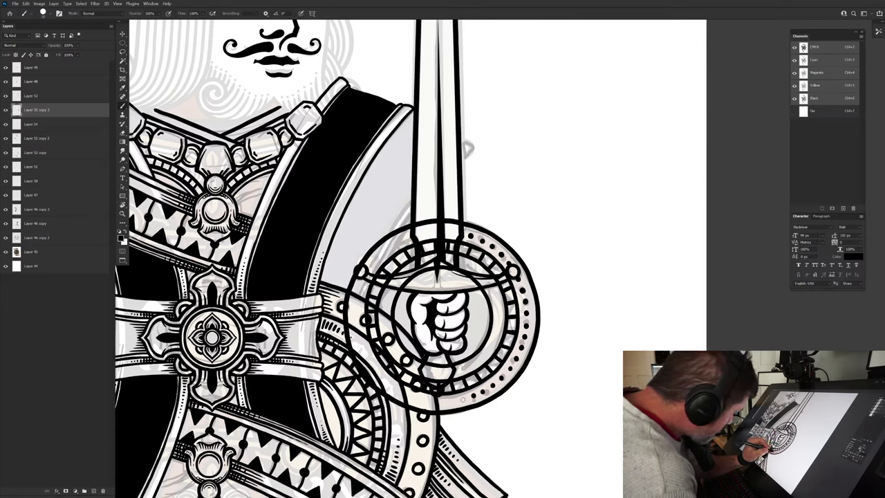
{"action": "left_click", "coordinate": [463, 400]}
{"action": "left_click", "coordinate": [440, 403]}
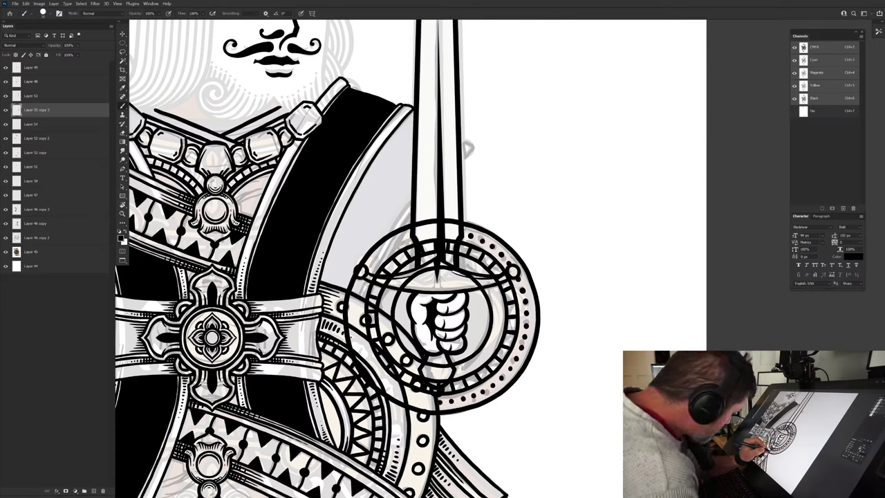
{"action": "left_click", "coordinate": [415, 397]}
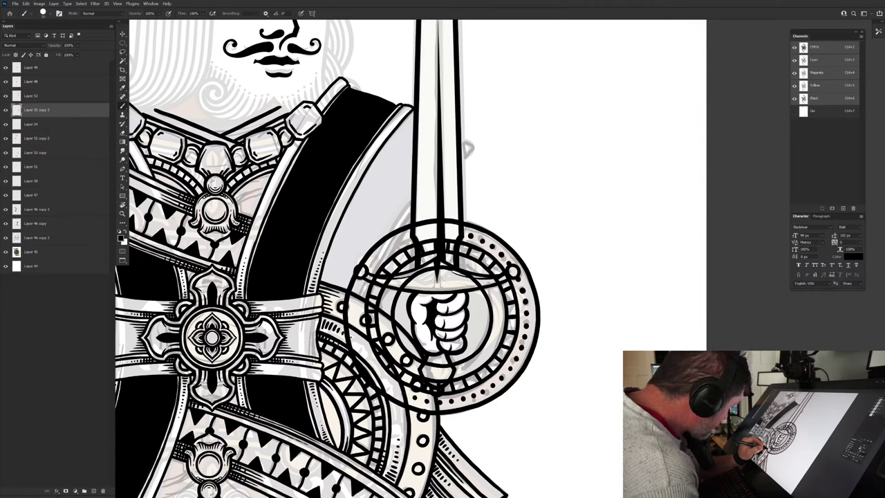
{"action": "left_click", "coordinate": [403, 393]}
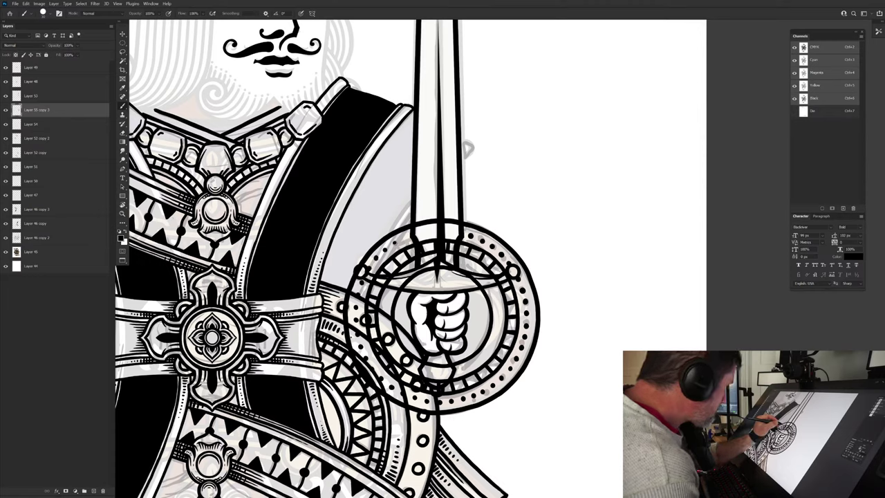
{"action": "left_click", "coordinate": [407, 236]}
{"action": "left_click", "coordinate": [421, 232]}
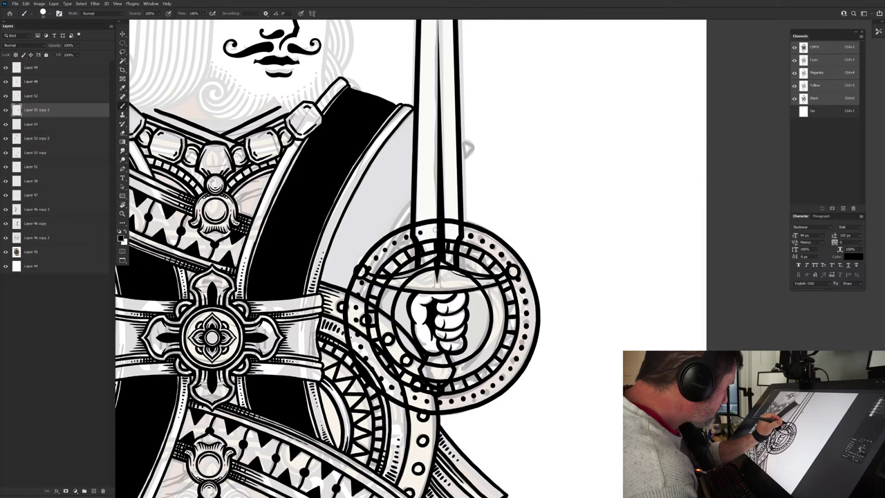
{"action": "left_click", "coordinate": [434, 230]}
{"action": "left_click", "coordinate": [449, 231]}
{"action": "left_click", "coordinate": [460, 234]}
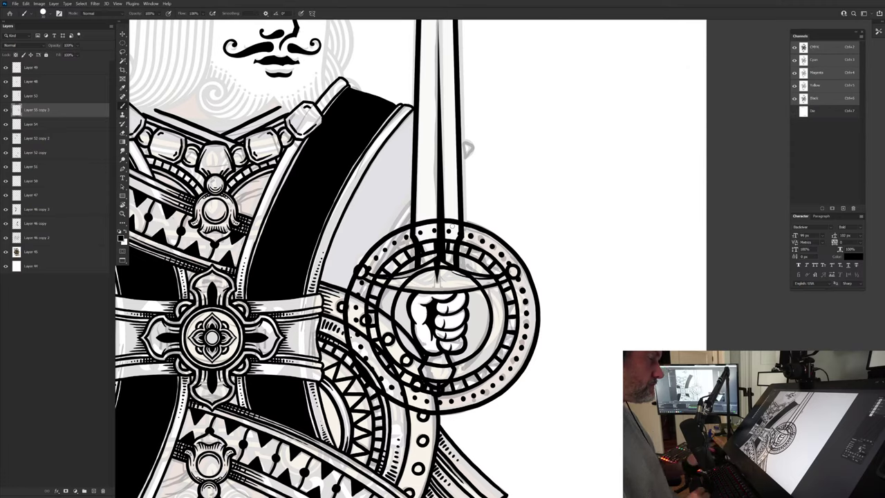
Step: Place a duplicate of the inked cuff in the empty area beside the king and lower the original's opacity to 71%
{"action": "key", "text": "v"}
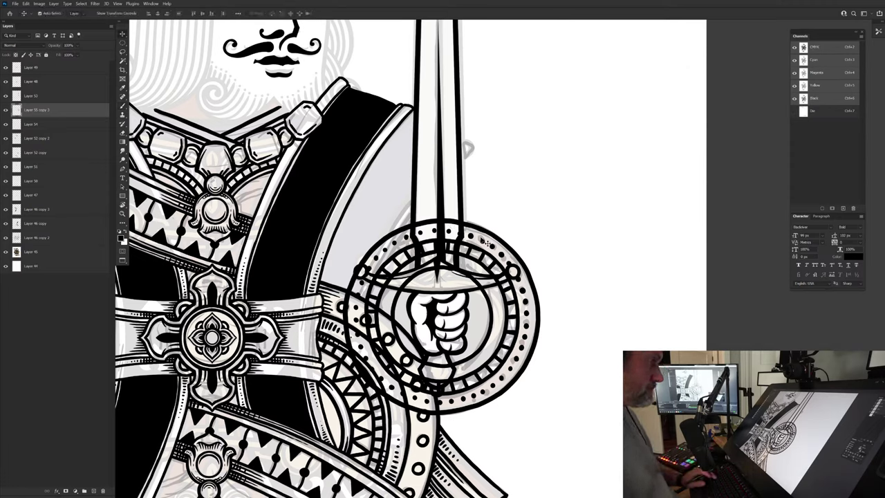
{"action": "mouse_move", "coordinate": [499, 234]}
{"action": "left_mouse_down"}
{"action": "mouse_move", "coordinate": [719, 151]}
{"action": "mouse_move", "coordinate": [771, 109]}
{"action": "left_mouse_up"}
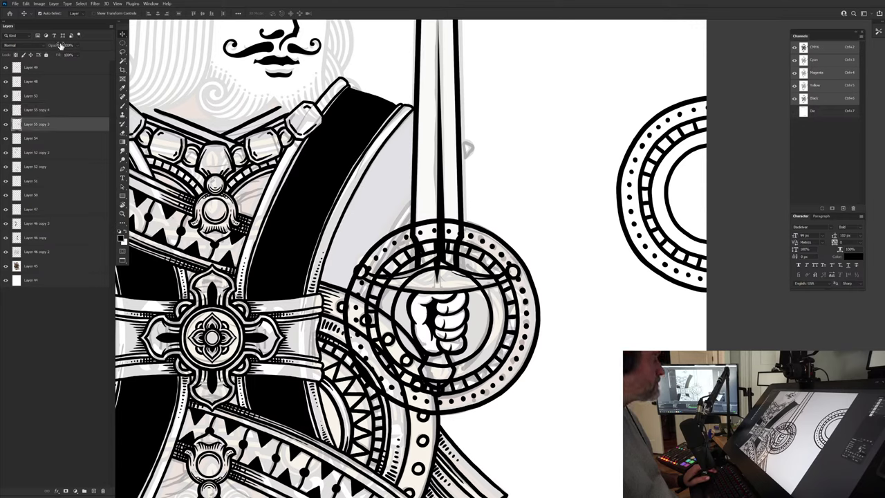
{"action": "left_click_drag", "start_coordinate": [54, 46], "coordinate": [51, 47]}
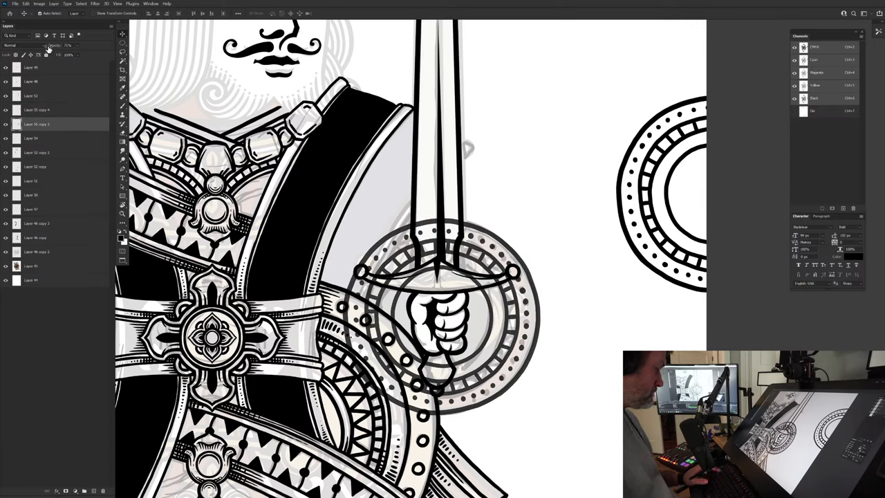
Step: Erase the parts of the cuff that overlap the studded sleeve band and the sword's pommel, adjusting the Eraser size
{"action": "key", "text": "b"}
{"action": "key", "text": "bracketright"}
{"action": "key", "text": "bracketright"}
{"action": "key", "text": "bracketright"}
{"action": "key", "text": "bracketright"}
{"action": "key", "text": "bracketright"}
{"action": "key", "text": "bracketright"}
{"action": "key", "text": "bracketright"}
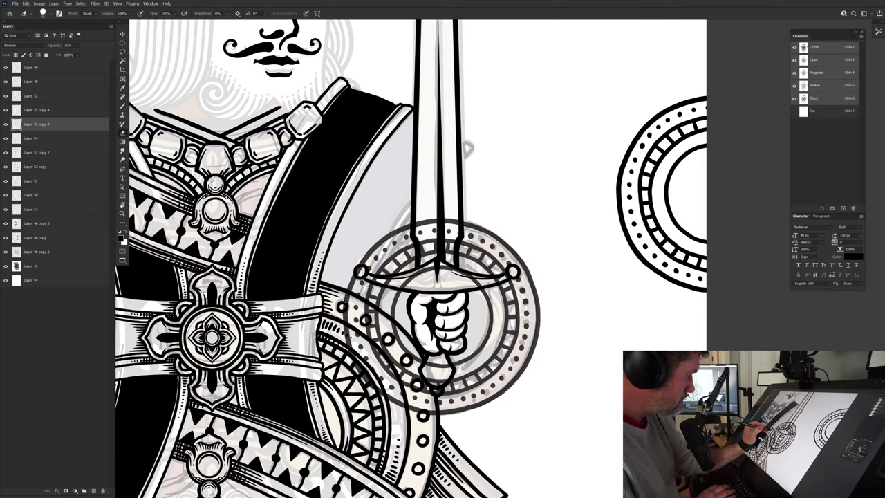
{"action": "mouse_move", "coordinate": [351, 301]}
{"action": "left_mouse_down"}
{"action": "mouse_move", "coordinate": [409, 347]}
{"action": "mouse_move", "coordinate": [433, 413]}
{"action": "left_mouse_up"}
{"action": "left_click_drag", "start_coordinate": [407, 359], "coordinate": [413, 408]}
{"action": "mouse_move", "coordinate": [394, 374]}
{"action": "left_mouse_down"}
{"action": "mouse_move", "coordinate": [377, 333]}
{"action": "mouse_move", "coordinate": [379, 389]}
{"action": "mouse_move", "coordinate": [352, 317]}
{"action": "left_mouse_up"}
{"action": "key", "text": "bracketleft"}
{"action": "key", "text": "bracketleft"}
{"action": "key", "text": "bracketleft"}
{"action": "key", "text": "bracketleft"}
{"action": "key", "text": "bracketleft"}
{"action": "mouse_move", "coordinate": [441, 367]}
{"action": "left_mouse_down"}
{"action": "mouse_move", "coordinate": [437, 385]}
{"action": "mouse_move", "coordinate": [425, 371]}
{"action": "left_mouse_up"}
{"action": "left_click_drag", "start_coordinate": [440, 380], "coordinate": [435, 396]}
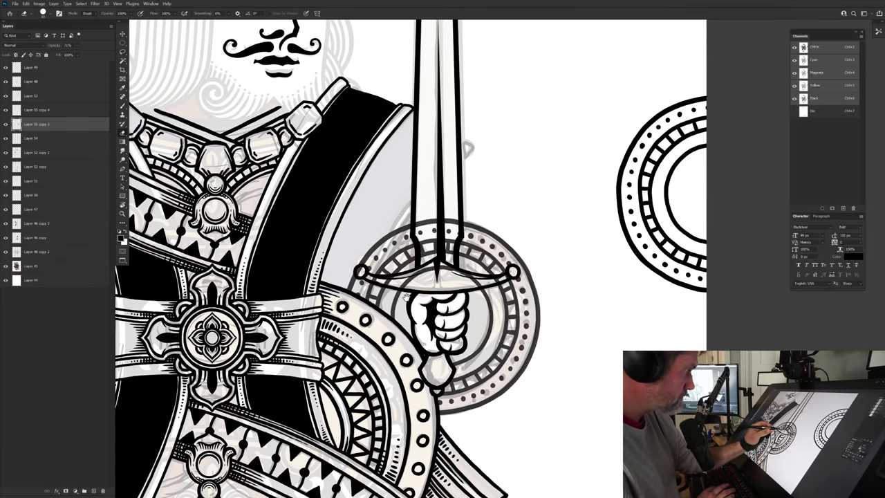
Step: Erase the cuff lines crossing the sword blade and crossguard and restore the cuff layer to full opacity
{"action": "left_click_drag", "start_coordinate": [443, 311], "coordinate": [419, 381]}
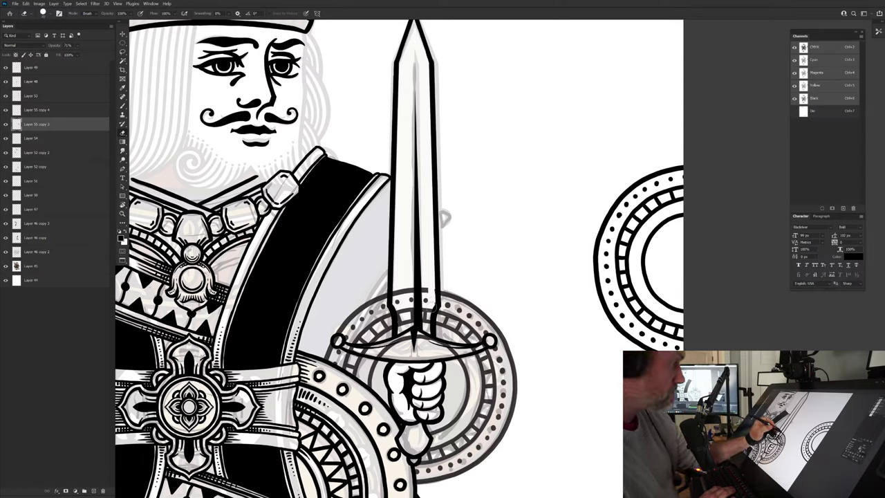
{"action": "mouse_move", "coordinate": [433, 289]}
{"action": "left_mouse_down"}
{"action": "mouse_move", "coordinate": [428, 322]}
{"action": "mouse_move", "coordinate": [411, 291]}
{"action": "mouse_move", "coordinate": [405, 325]}
{"action": "left_mouse_up"}
{"action": "left_click_drag", "start_coordinate": [404, 283], "coordinate": [397, 323]}
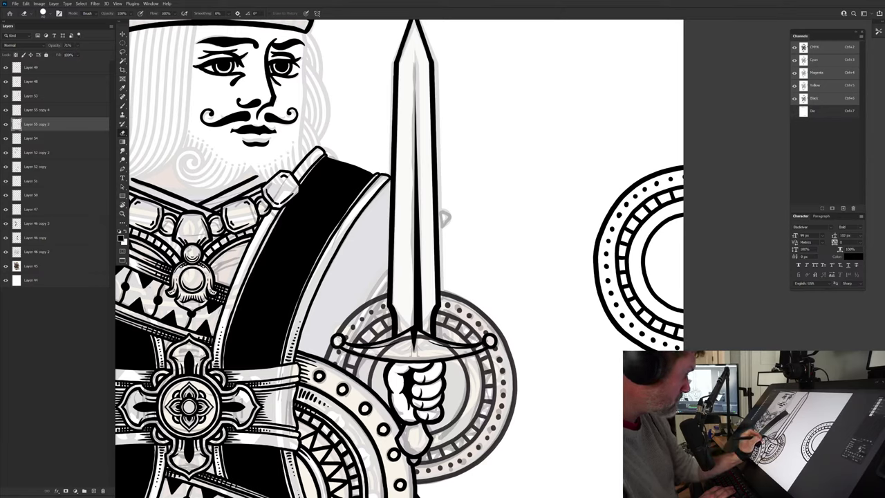
{"action": "mouse_move", "coordinate": [365, 351]}
{"action": "left_mouse_down"}
{"action": "mouse_move", "coordinate": [381, 354]}
{"action": "mouse_move", "coordinate": [403, 339]}
{"action": "mouse_move", "coordinate": [443, 345]}
{"action": "left_mouse_up"}
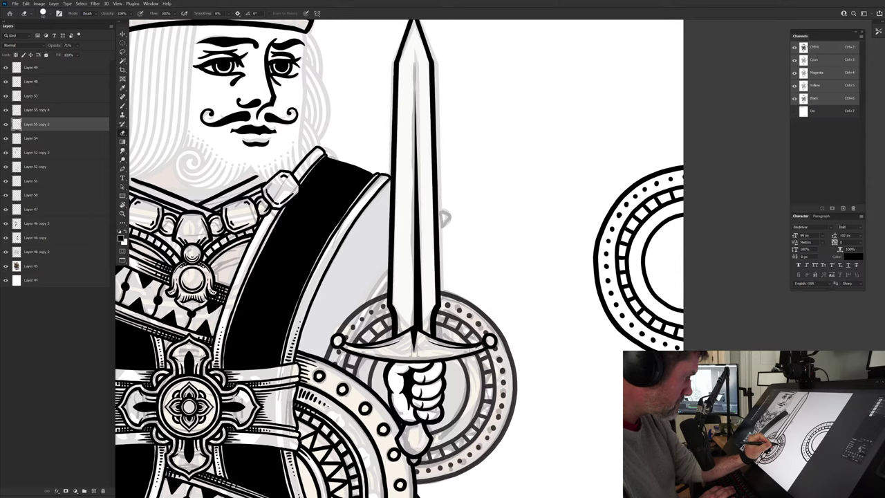
{"action": "left_click_drag", "start_coordinate": [399, 441], "coordinate": [425, 409]}
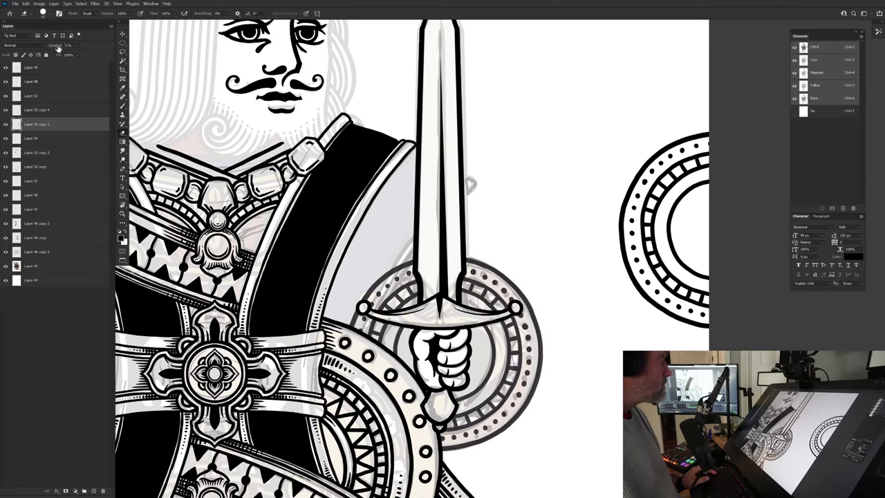
{"action": "left_click_drag", "start_coordinate": [58, 48], "coordinate": [396, 71]}
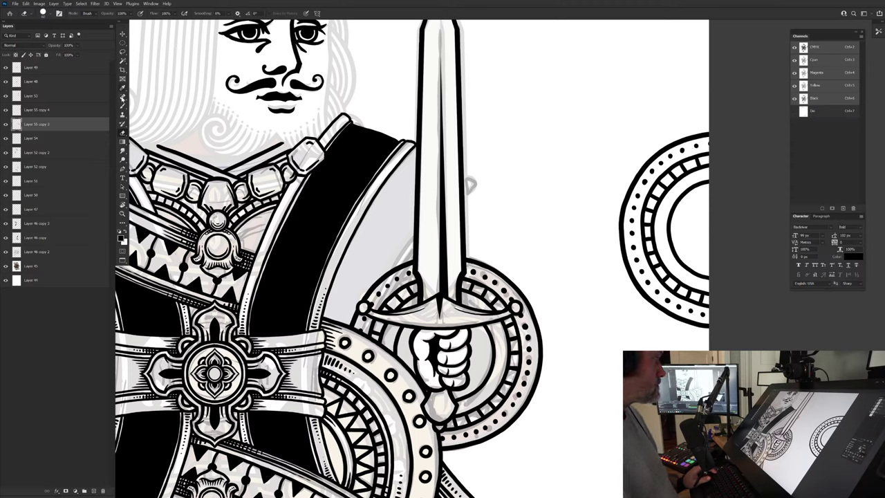
Step: Ink the small fold tip protruding beside the sword blade and the sleeve edge line running behind the blade down to the cuff
{"action": "left_click", "coordinate": [123, 107]}
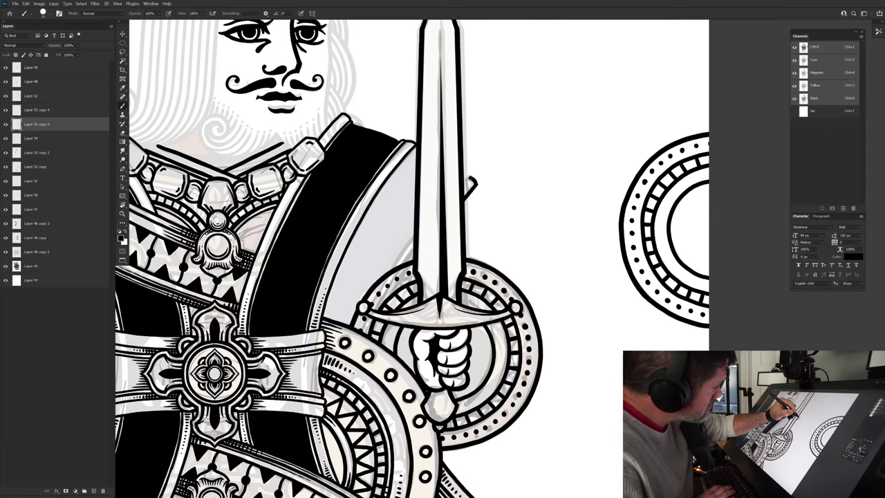
{"action": "left_click_drag", "start_coordinate": [470, 191], "coordinate": [465, 197]}
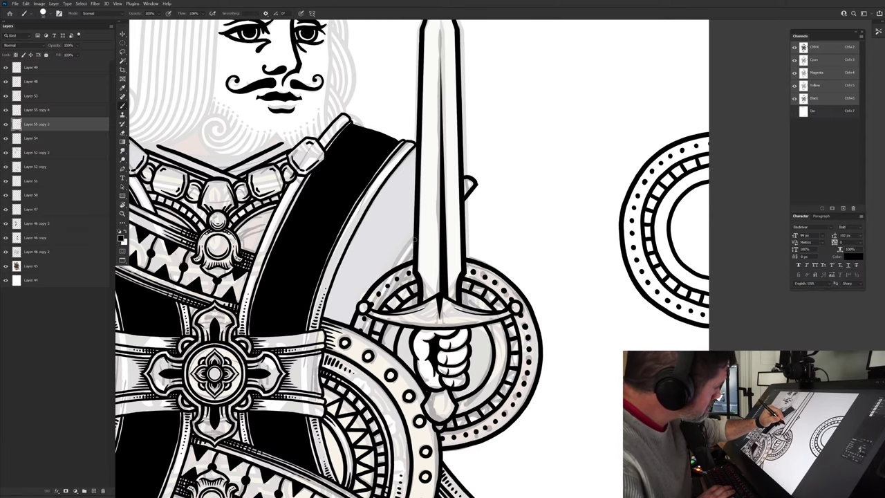
{"action": "left_click_drag", "start_coordinate": [415, 239], "coordinate": [394, 270]}
{"action": "left_click_drag", "start_coordinate": [414, 240], "coordinate": [396, 266]}
{"action": "left_click_drag", "start_coordinate": [387, 211], "coordinate": [372, 316]}
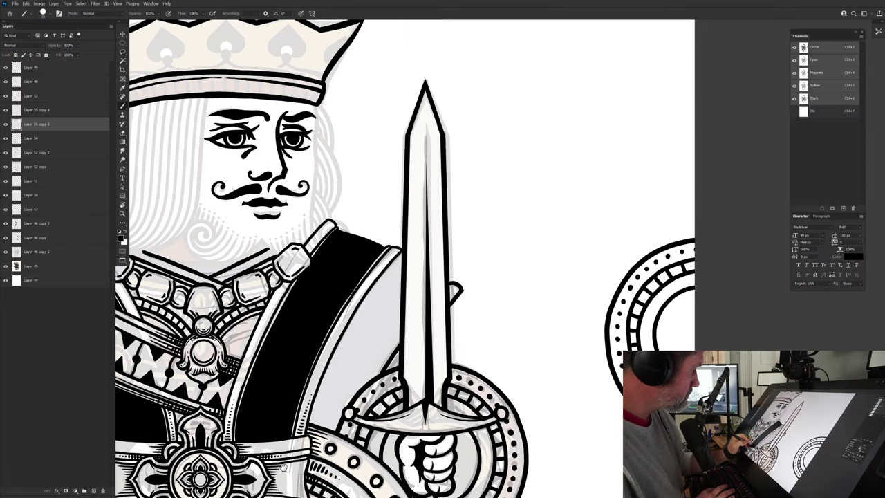
{"action": "left_click_drag", "start_coordinate": [284, 469], "coordinate": [354, 378]}
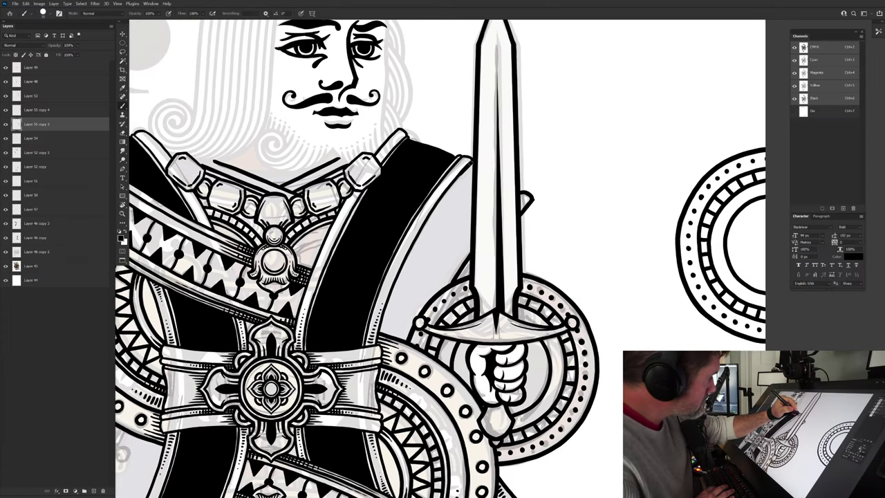
{"action": "left_click_drag", "start_coordinate": [430, 215], "coordinate": [375, 347]}
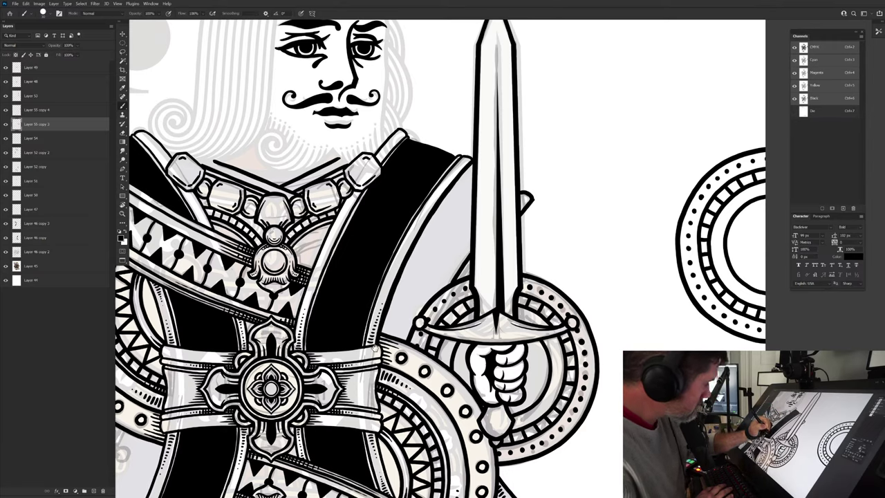
Step: Delete the spare duplicate cuff parked in the empty area beside the king
{"action": "left_click_drag", "start_coordinate": [377, 408], "coordinate": [348, 369]}
{"action": "scroll", "coordinate": [347, 374], "scroll_direction": "down", "scroll_amount": 3}
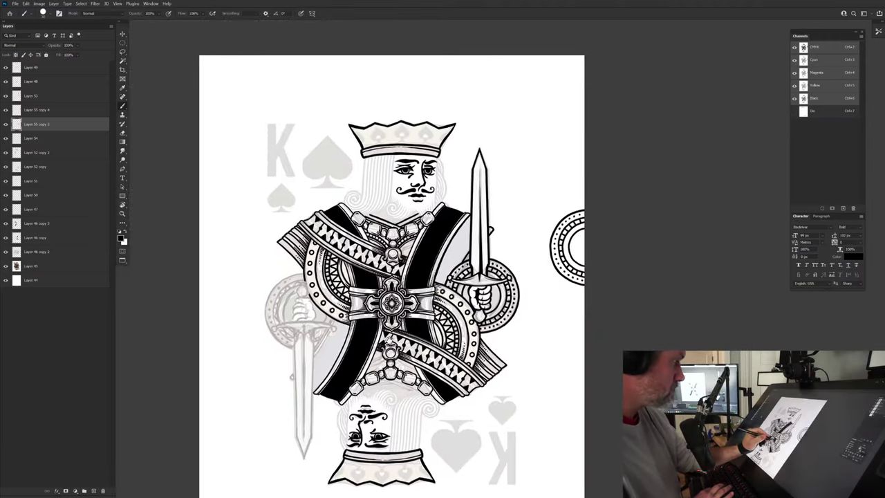
{"action": "key", "text": "v"}
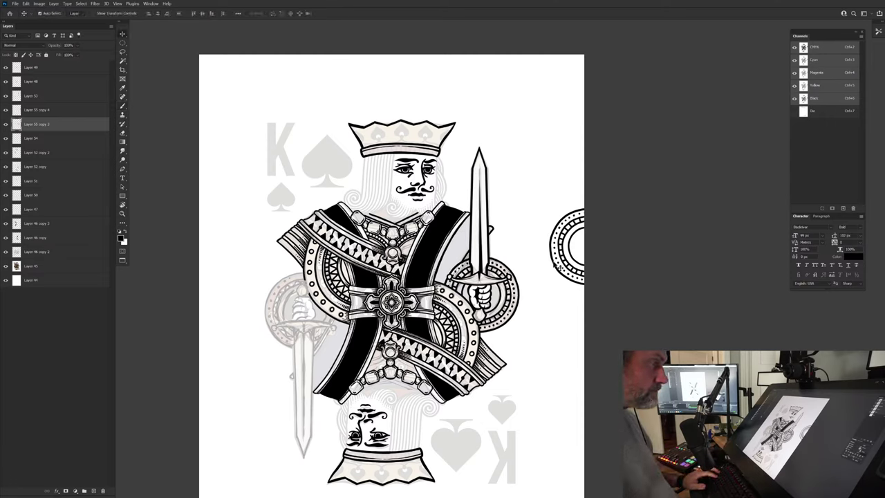
{"action": "left_click_drag", "start_coordinate": [576, 255], "coordinate": [559, 255]}
{"action": "key", "text": "ctrl+z"}
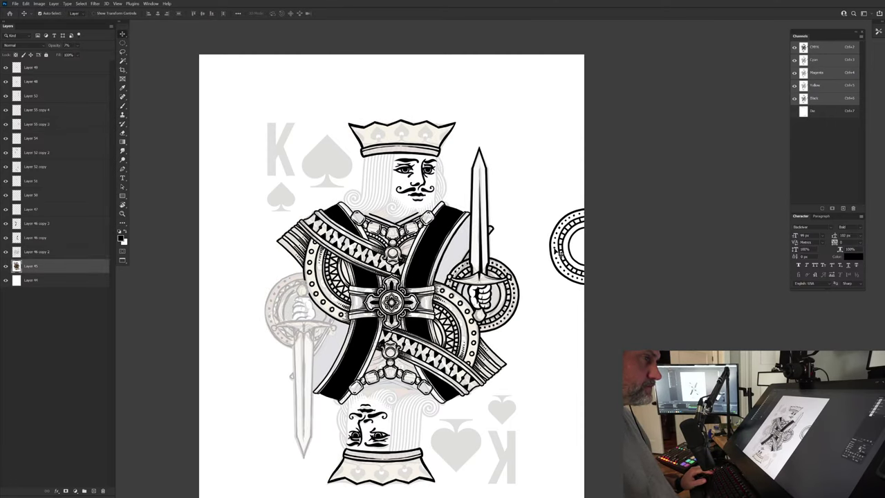
{"action": "left_click", "coordinate": [576, 247], "text": "ctrl"}
{"action": "key", "text": "Delete"}
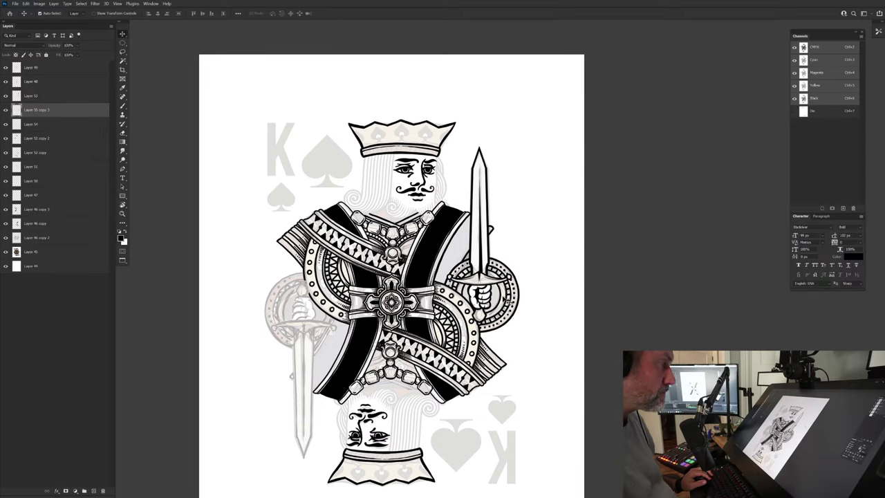
Step: Duplicate the inked cuff layer and rotate the copy 180° about the card's centre onto the lower figure's sword hand
{"action": "left_click_drag", "start_coordinate": [520, 296], "coordinate": [526, 290]}
{"action": "key", "text": "ctrl+z"}
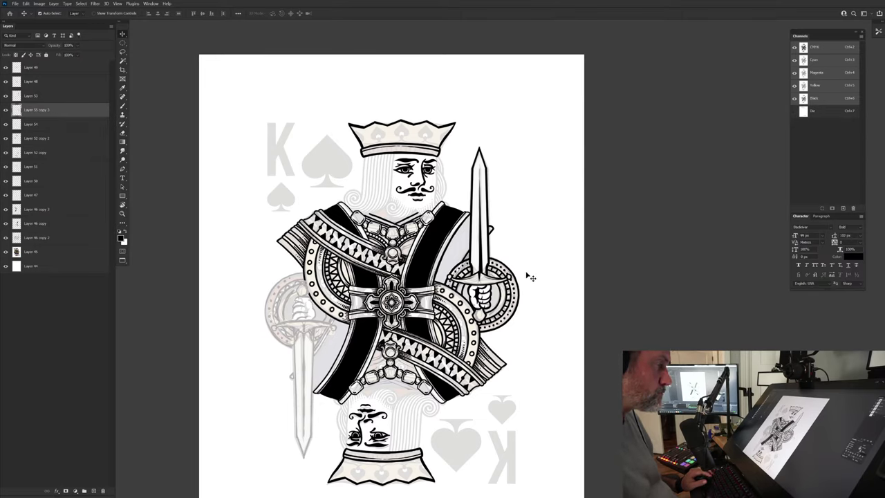
{"action": "key", "text": "ctrl+j"}
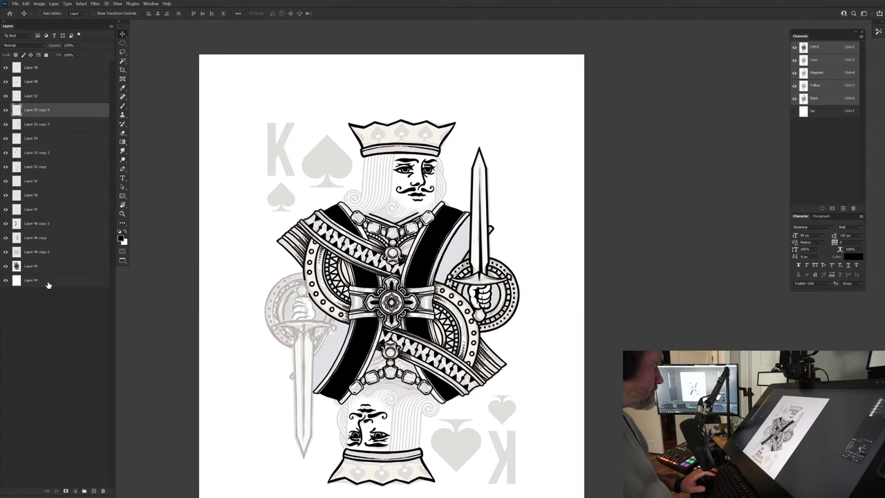
{"action": "left_click", "coordinate": [47, 285], "text": "ctrl"}
{"action": "key", "text": "ctrl+t"}
{"action": "left_click_drag", "start_coordinate": [254, 471], "coordinate": [155, 384]}
{"action": "key", "text": "Return"}
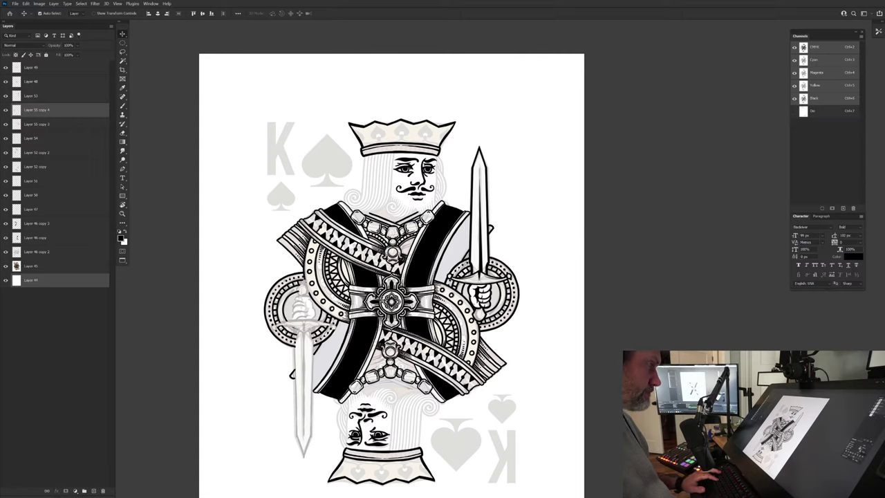
Step: Duplicate the inked sword and hand layer and rotate the copy 180° about the card's centre onto the lower figure
{"action": "left_click_drag", "start_coordinate": [489, 248], "coordinate": [496, 249]}
{"action": "key", "text": "ctrl+z"}
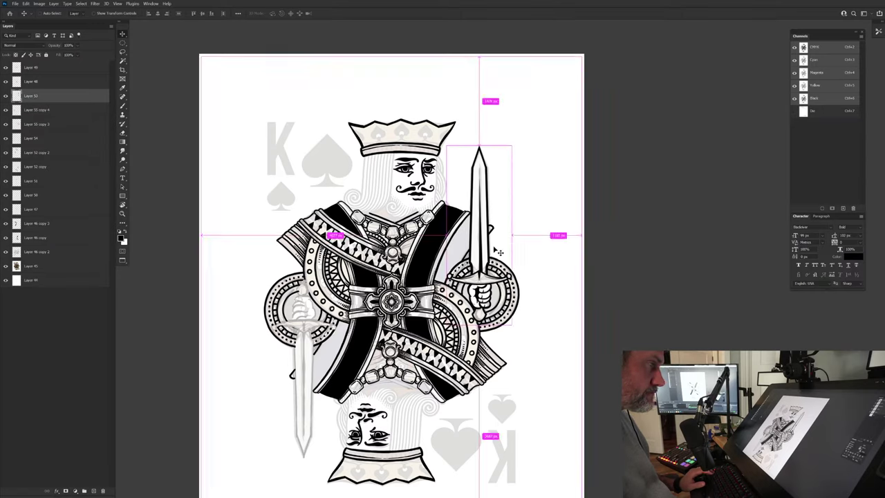
{"action": "key", "text": "ctrl+j"}
{"action": "left_click", "coordinate": [55, 296], "text": "ctrl"}
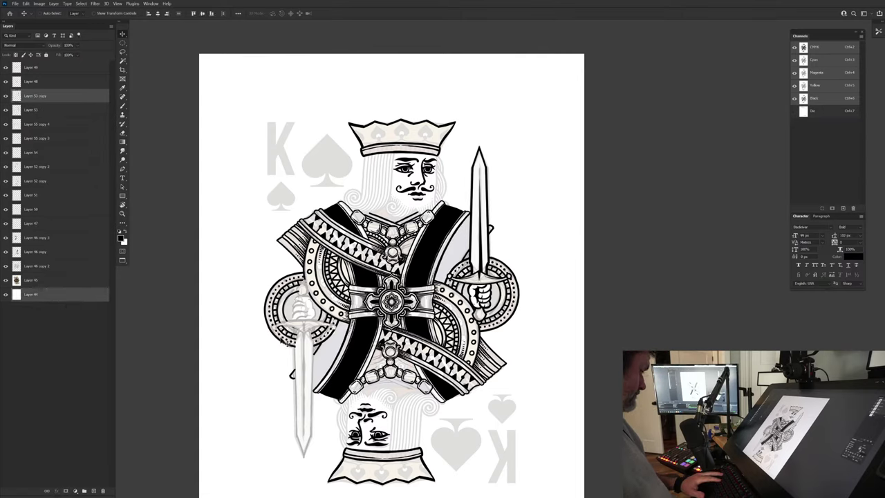
{"action": "key", "text": "ctrl+t"}
{"action": "left_click_drag", "start_coordinate": [135, 304], "coordinate": [95, 333]}
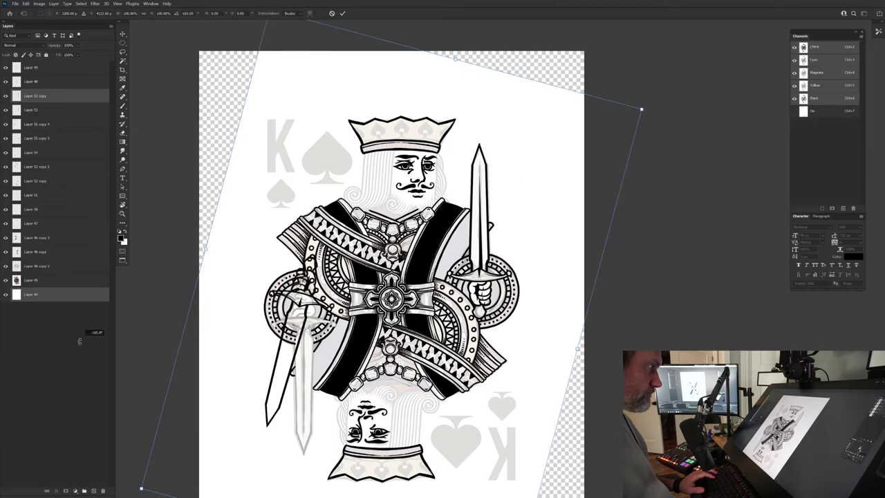
{"action": "key", "text": "Escape"}
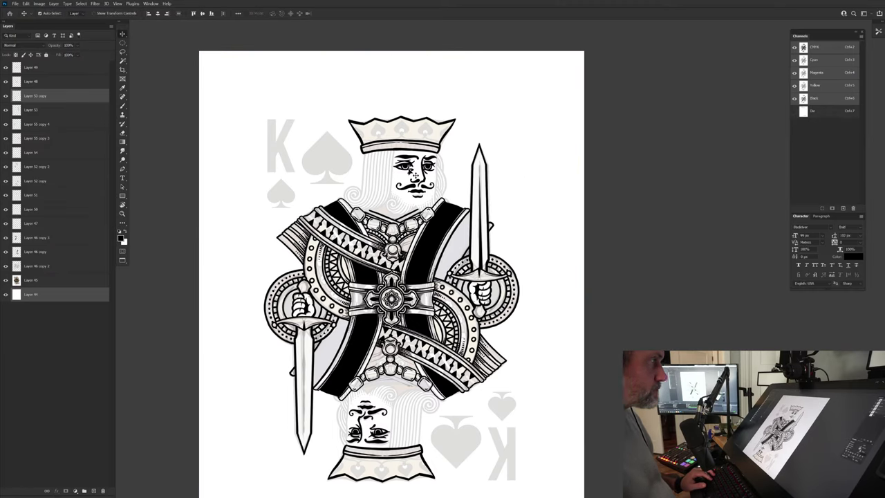
Step: Delete the leftover faded line drawing layer, and check the inked artwork with the colour sketch layer hidden, then show the sketch again
{"action": "left_click", "coordinate": [5, 281]}
{"action": "left_click", "coordinate": [5, 281]}
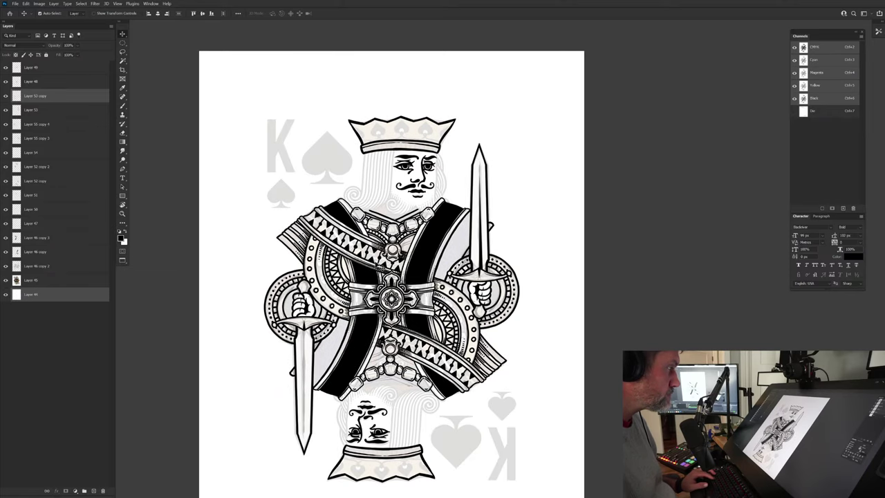
{"action": "left_click_drag", "start_coordinate": [395, 279], "coordinate": [431, 279]}
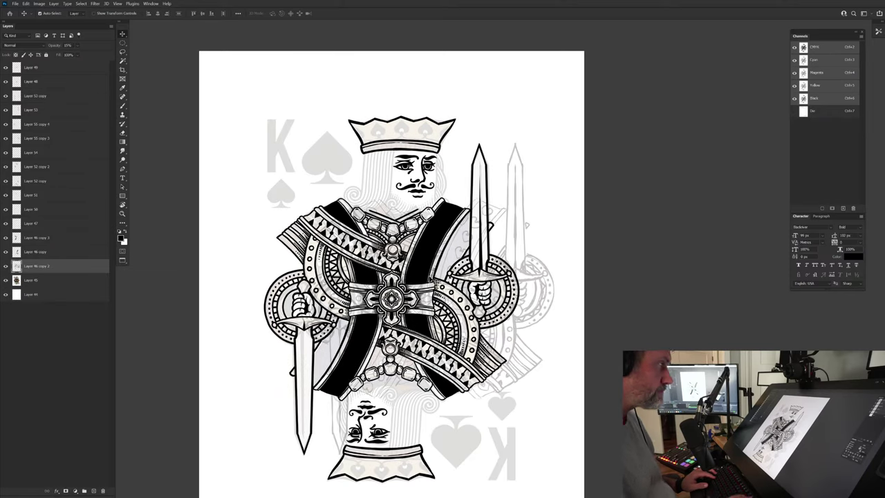
{"action": "key", "text": "Delete"}
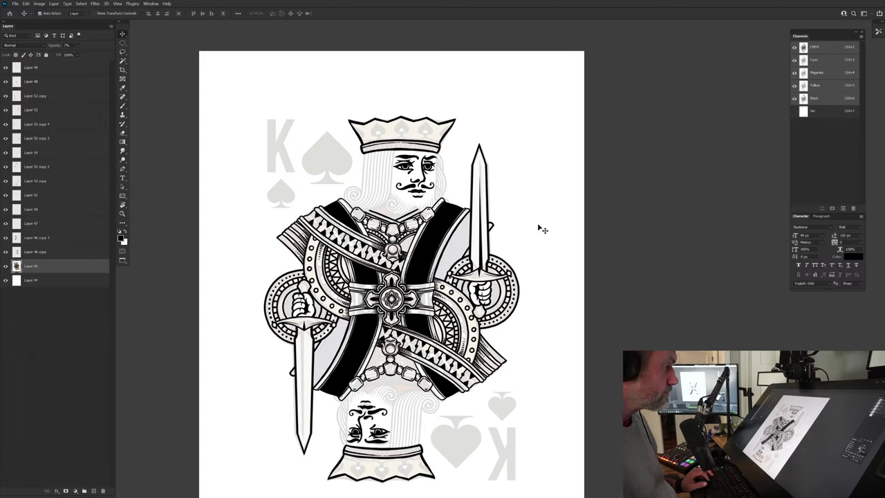
{"action": "left_click", "coordinate": [6, 267]}
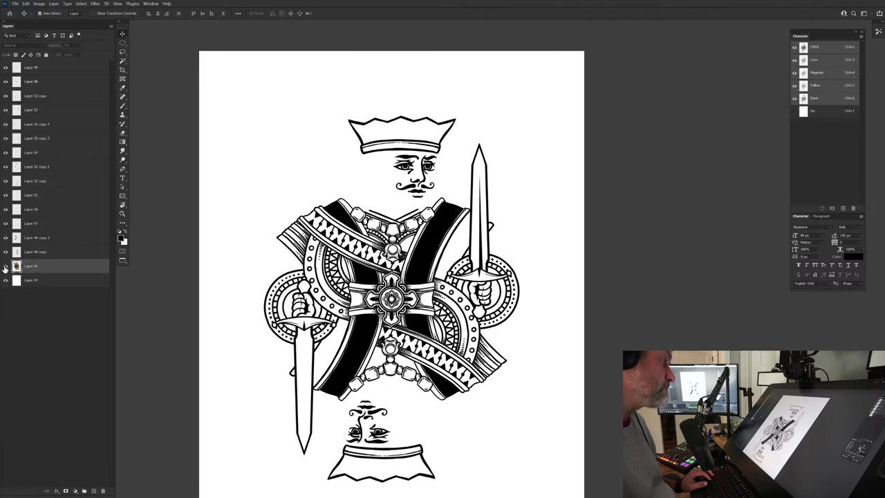
{"action": "left_click", "coordinate": [5, 268]}
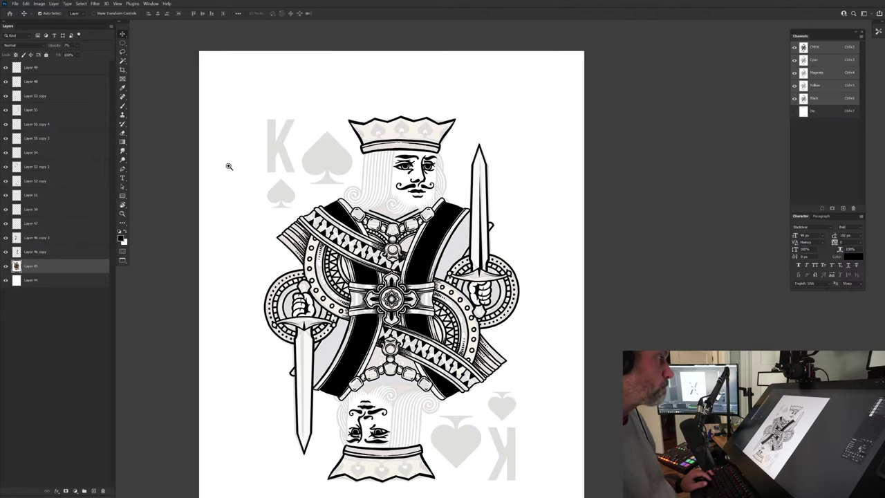
Step: Merge all the inked layers above the colour sketch into one layer and lower its opacity
{"action": "left_click_drag", "start_coordinate": [376, 184], "coordinate": [392, 204]}
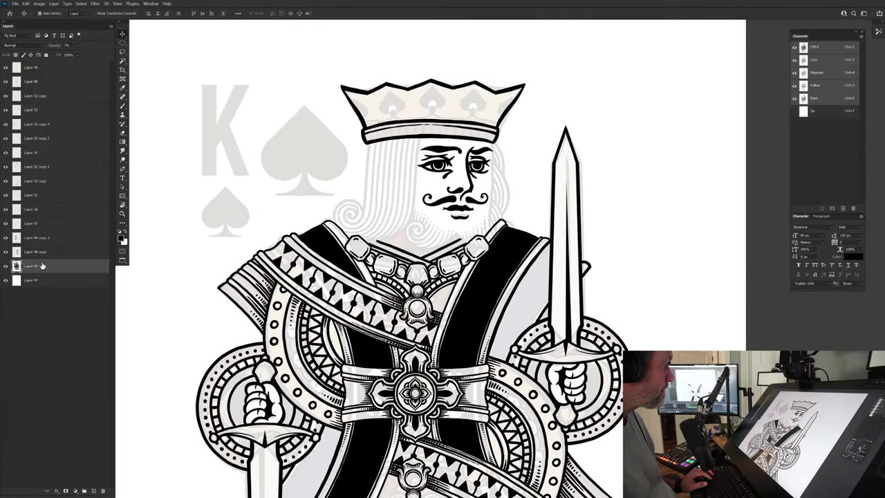
{"action": "left_click", "coordinate": [50, 254]}
{"action": "left_click", "coordinate": [48, 68], "text": "shift"}
{"action": "key", "text": "ctrl+e"}
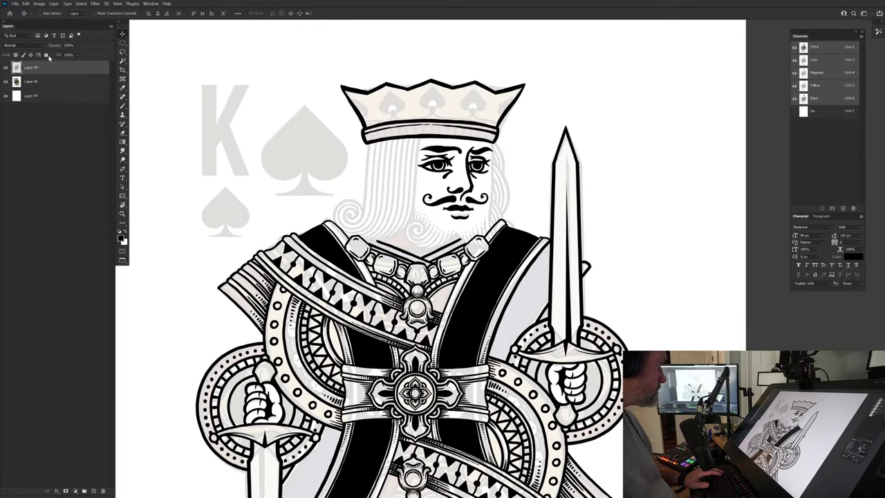
{"action": "left_click_drag", "start_coordinate": [55, 48], "coordinate": [39, 47]}
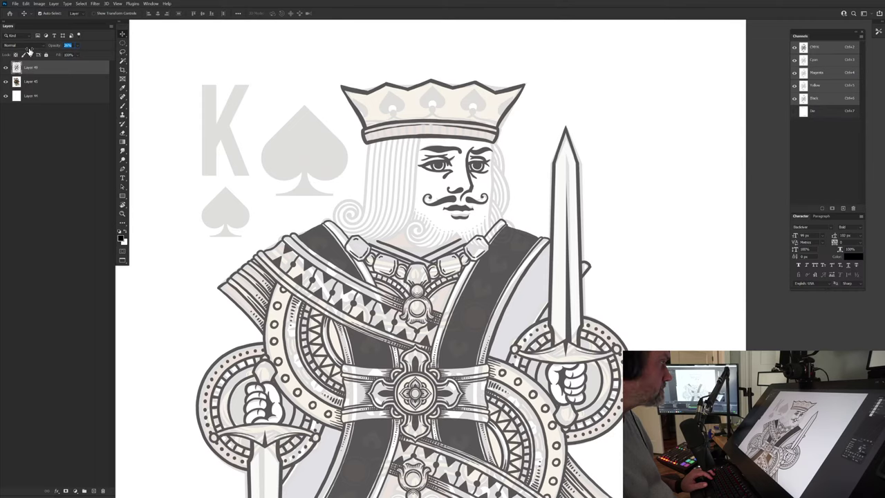
Step: On a new layer, ink the hair edge from the crown down the sword side of the face, ending in a spiral curl
{"action": "left_click", "coordinate": [93, 490]}
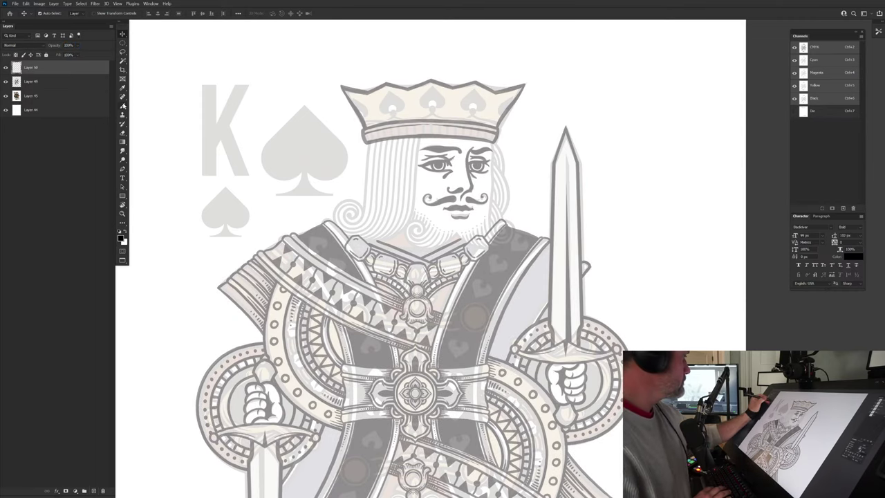
{"action": "key", "text": "b"}
{"action": "mouse_move", "coordinate": [456, 227]}
{"action": "left_mouse_down"}
{"action": "mouse_move", "coordinate": [510, 274]}
{"action": "mouse_move", "coordinate": [448, 324]}
{"action": "mouse_move", "coordinate": [413, 389]}
{"action": "left_mouse_up"}
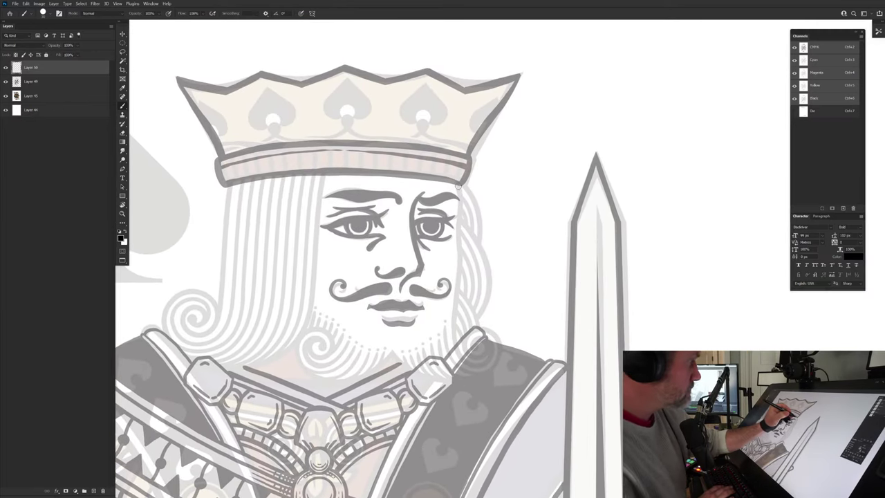
{"action": "left_click_drag", "start_coordinate": [459, 181], "coordinate": [454, 337]}
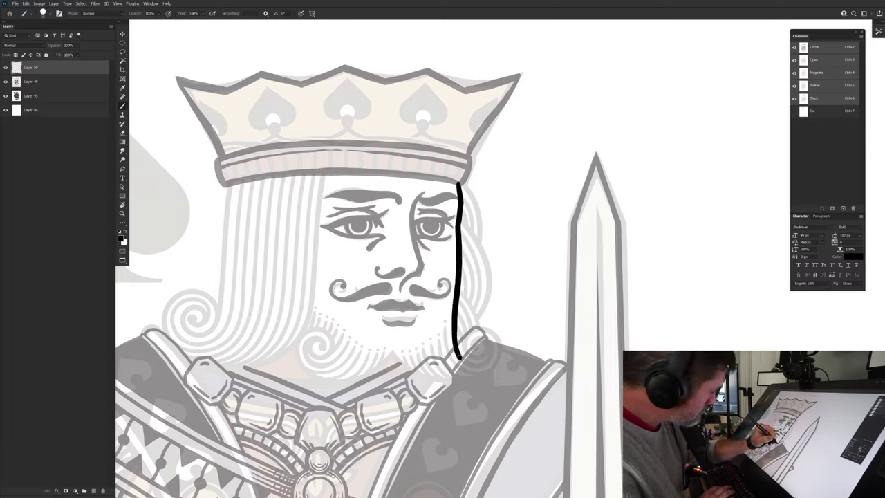
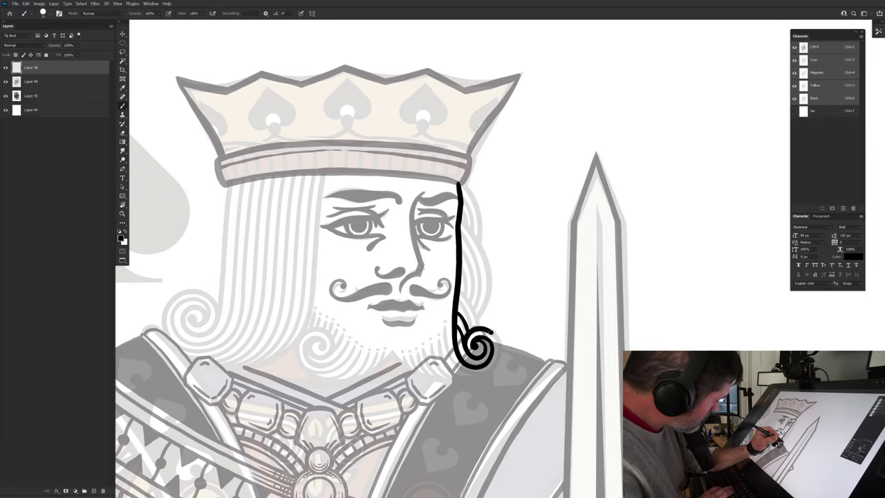
{"action": "left_click_drag", "start_coordinate": [443, 333], "coordinate": [452, 362]}
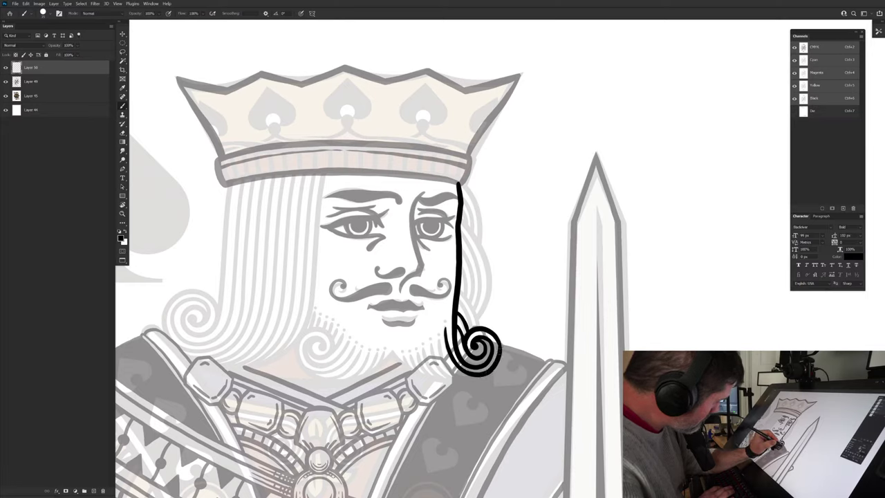
Step: Ink the overlapping wavy hair strands between the crown and the spiral curl on the sword side of the face
{"action": "left_click_drag", "start_coordinate": [455, 299], "coordinate": [471, 317]}
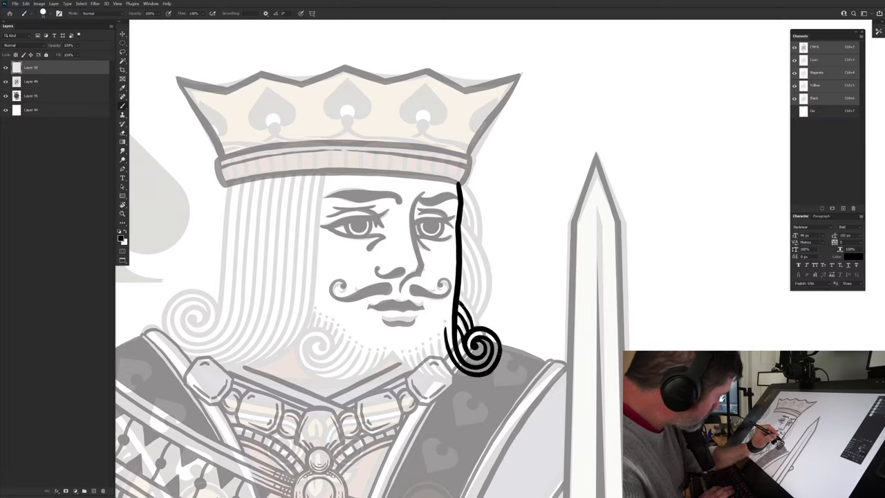
{"action": "mouse_move", "coordinate": [440, 280]}
{"action": "left_mouse_down"}
{"action": "mouse_move", "coordinate": [437, 332]}
{"action": "mouse_move", "coordinate": [464, 347]}
{"action": "left_mouse_up"}
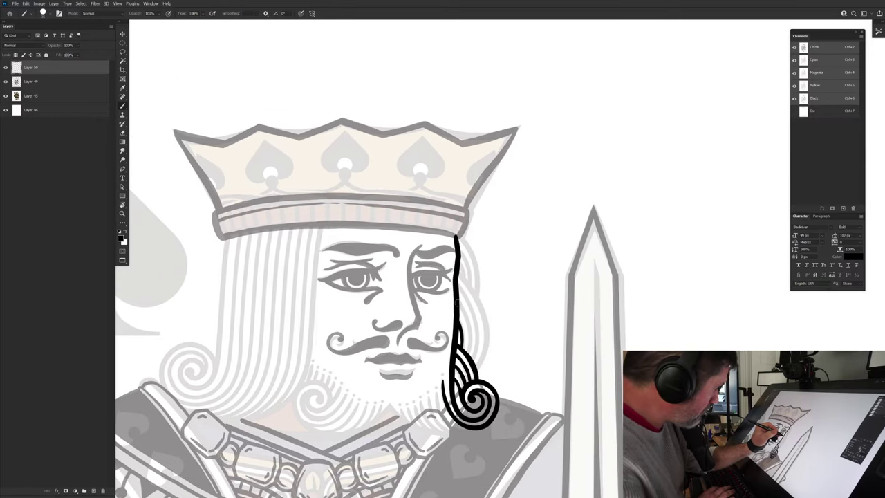
{"action": "mouse_move", "coordinate": [458, 302]}
{"action": "left_mouse_down"}
{"action": "mouse_move", "coordinate": [471, 350]}
{"action": "mouse_move", "coordinate": [463, 301]}
{"action": "mouse_move", "coordinate": [475, 350]}
{"action": "mouse_move", "coordinate": [470, 284]}
{"action": "mouse_move", "coordinate": [479, 364]}
{"action": "left_mouse_up"}
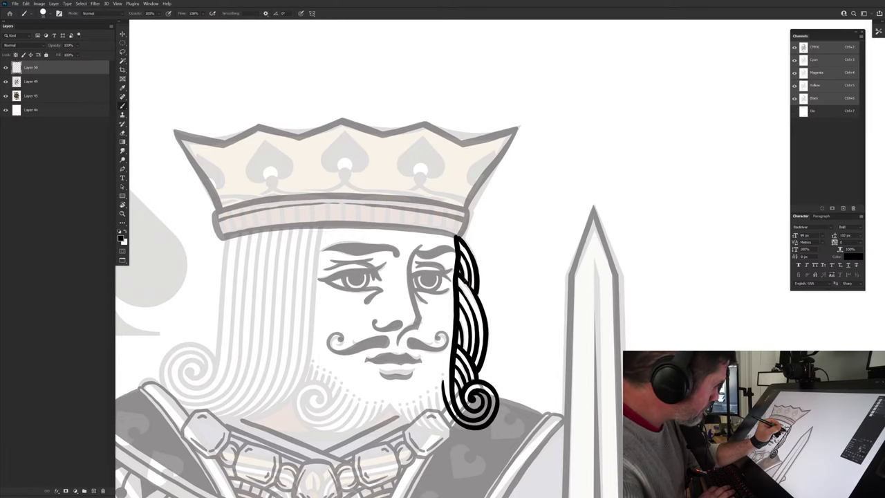
Step: Ink the beard edge from the sword-side curl to the chin and the short curved beard strands above it
{"action": "left_click_drag", "start_coordinate": [376, 417], "coordinate": [407, 354]}
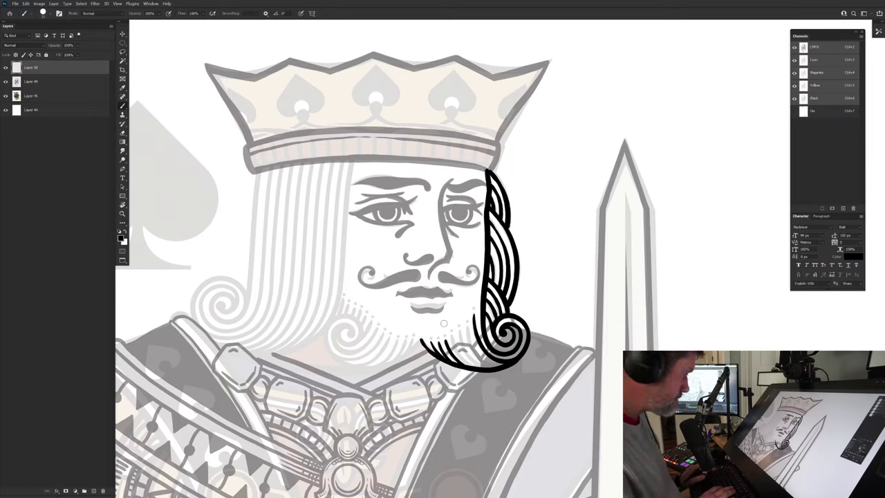
{"action": "left_click_drag", "start_coordinate": [439, 394], "coordinate": [472, 392]}
{"action": "left_click_drag", "start_coordinate": [441, 386], "coordinate": [387, 388]}
{"action": "left_click_drag", "start_coordinate": [396, 325], "coordinate": [419, 356]}
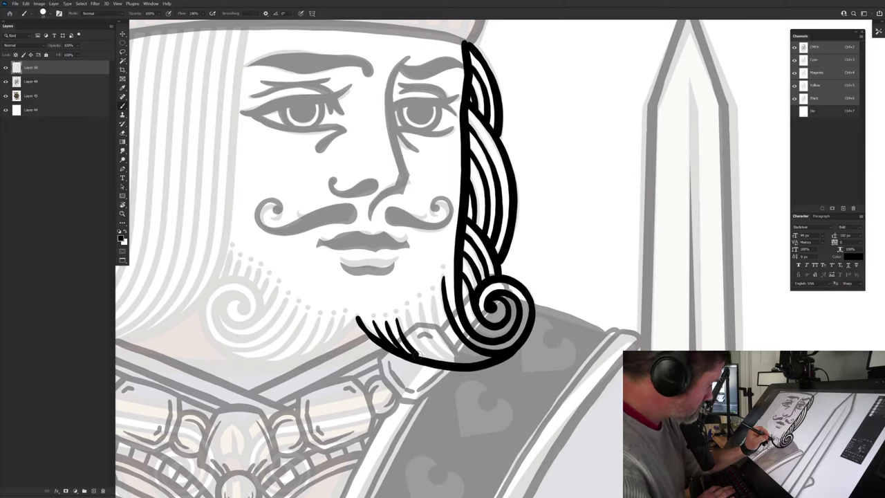
{"action": "mouse_move", "coordinate": [407, 314]}
{"action": "left_mouse_down"}
{"action": "mouse_move", "coordinate": [431, 355]}
{"action": "mouse_move", "coordinate": [444, 350]}
{"action": "left_mouse_up"}
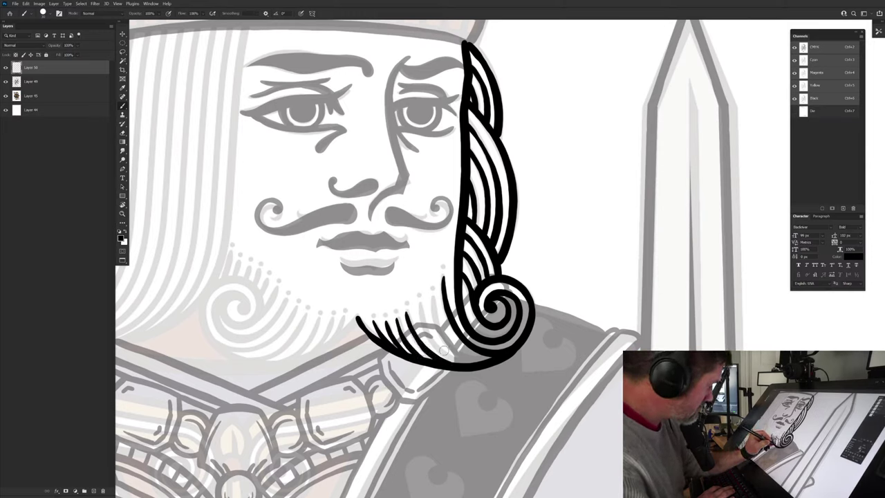
{"action": "mouse_move", "coordinate": [419, 306]}
{"action": "left_mouse_down"}
{"action": "mouse_move", "coordinate": [430, 339]}
{"action": "mouse_move", "coordinate": [450, 357]}
{"action": "mouse_move", "coordinate": [469, 357]}
{"action": "left_mouse_up"}
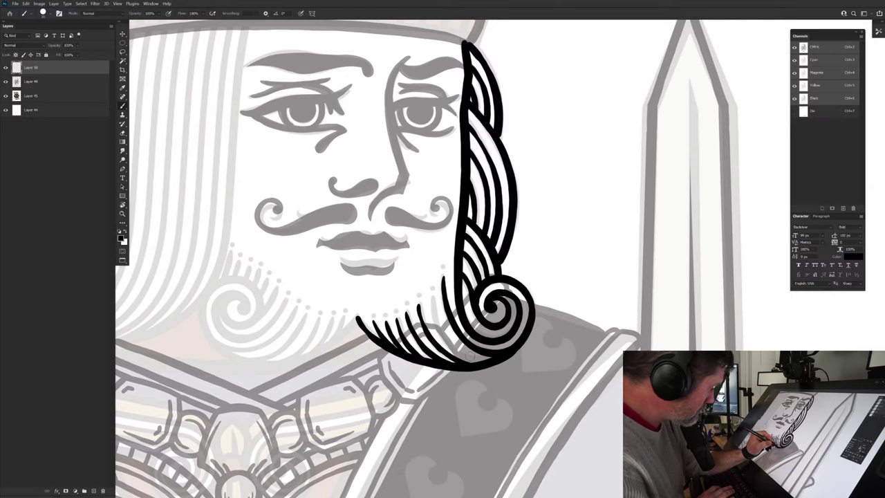
{"action": "mouse_move", "coordinate": [429, 297]}
{"action": "left_mouse_down"}
{"action": "mouse_move", "coordinate": [440, 334]}
{"action": "mouse_move", "coordinate": [462, 351]}
{"action": "left_mouse_up"}
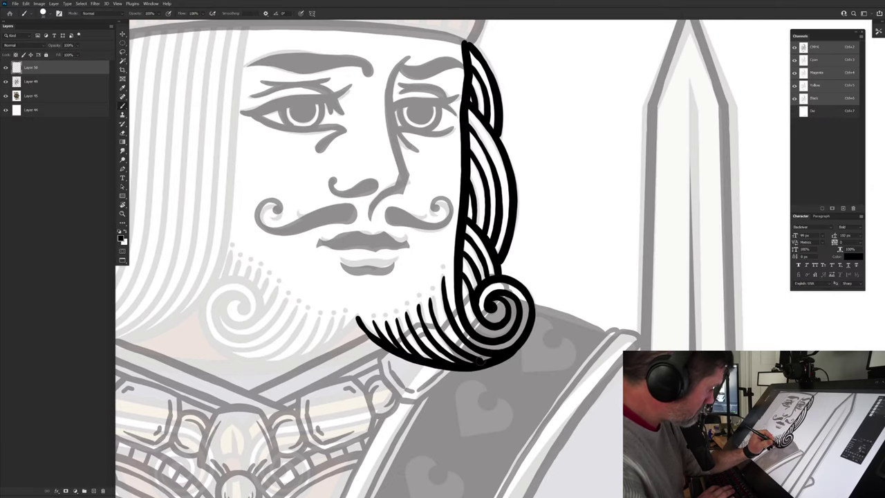
Step: Ink the other half of the beard from the chin to a spiral curl, with short curved strands along the jaw
{"action": "left_click_drag", "start_coordinate": [272, 354], "coordinate": [439, 398]}
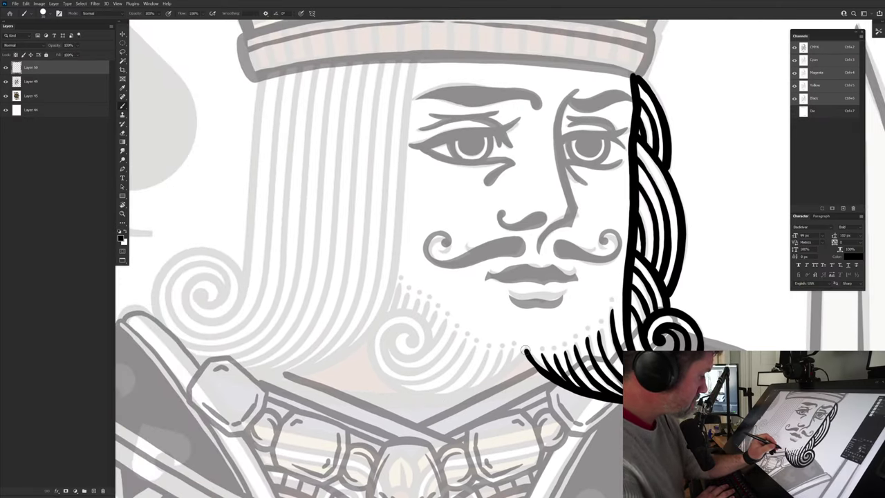
{"action": "mouse_move", "coordinate": [523, 354]}
{"action": "left_mouse_down"}
{"action": "mouse_move", "coordinate": [466, 392]}
{"action": "mouse_move", "coordinate": [417, 395]}
{"action": "mouse_move", "coordinate": [381, 376]}
{"action": "mouse_move", "coordinate": [371, 335]}
{"action": "mouse_move", "coordinate": [398, 312]}
{"action": "mouse_move", "coordinate": [423, 321]}
{"action": "mouse_move", "coordinate": [429, 336]}
{"action": "mouse_move", "coordinate": [418, 357]}
{"action": "mouse_move", "coordinate": [391, 346]}
{"action": "mouse_move", "coordinate": [402, 331]}
{"action": "mouse_move", "coordinate": [409, 338]}
{"action": "mouse_move", "coordinate": [400, 326]}
{"action": "mouse_move", "coordinate": [410, 331]}
{"action": "mouse_move", "coordinate": [397, 329]}
{"action": "mouse_move", "coordinate": [383, 341]}
{"action": "mouse_move", "coordinate": [381, 353]}
{"action": "mouse_move", "coordinate": [406, 372]}
{"action": "mouse_move", "coordinate": [430, 366]}
{"action": "mouse_move", "coordinate": [454, 333]}
{"action": "mouse_move", "coordinate": [440, 331]}
{"action": "mouse_move", "coordinate": [428, 353]}
{"action": "left_mouse_up"}
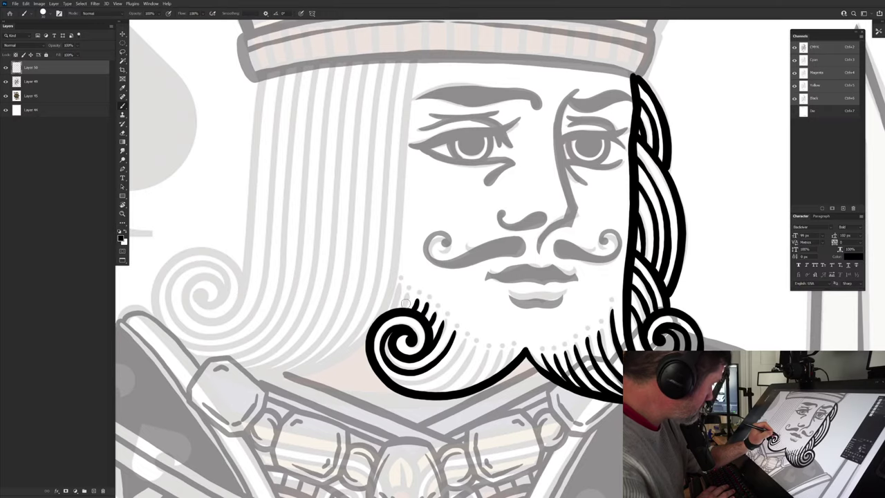
{"action": "mouse_move", "coordinate": [408, 312]}
{"action": "left_mouse_down"}
{"action": "mouse_move", "coordinate": [407, 291]}
{"action": "mouse_move", "coordinate": [383, 276]}
{"action": "mouse_move", "coordinate": [399, 288]}
{"action": "mouse_move", "coordinate": [390, 312]}
{"action": "left_mouse_up"}
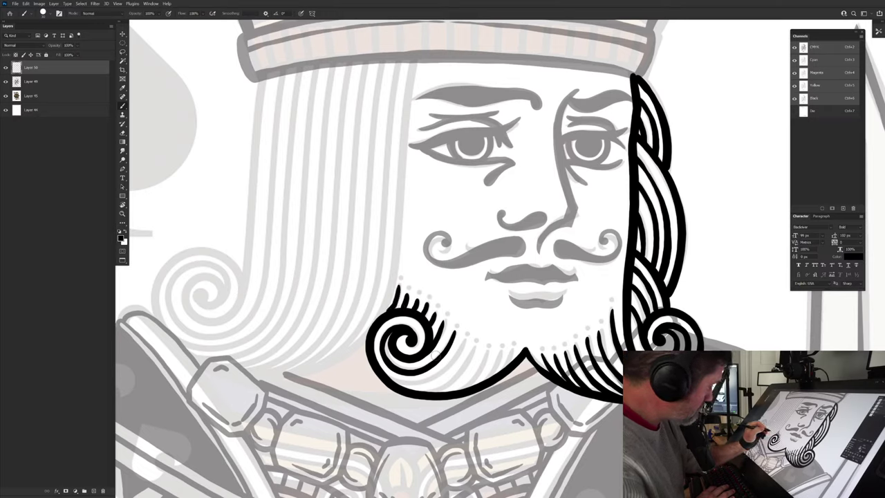
{"action": "mouse_move", "coordinate": [464, 337]}
{"action": "left_mouse_down"}
{"action": "mouse_move", "coordinate": [451, 365]}
{"action": "mouse_move", "coordinate": [427, 382]}
{"action": "mouse_move", "coordinate": [407, 388]}
{"action": "mouse_move", "coordinate": [379, 370]}
{"action": "left_mouse_up"}
{"action": "mouse_move", "coordinate": [472, 350]}
{"action": "left_mouse_down"}
{"action": "mouse_move", "coordinate": [446, 389]}
{"action": "mouse_move", "coordinate": [421, 395]}
{"action": "left_mouse_up"}
{"action": "left_click_drag", "start_coordinate": [489, 344], "coordinate": [457, 389]}
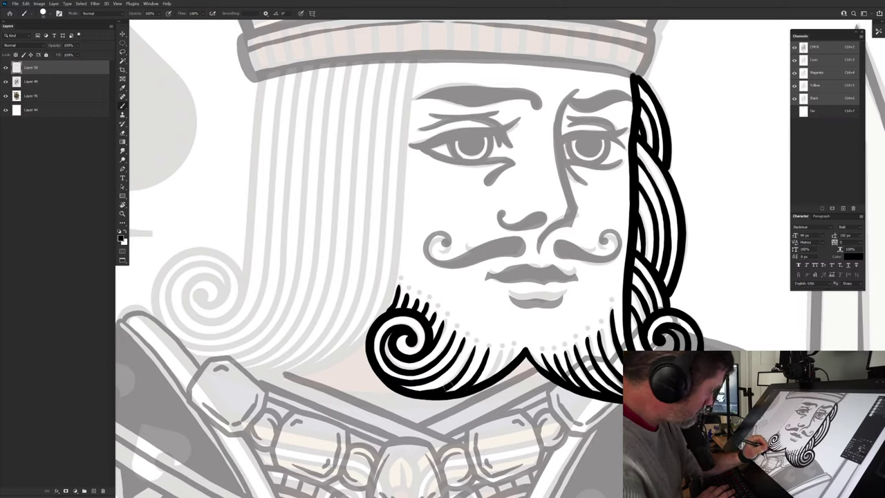
{"action": "left_click_drag", "start_coordinate": [501, 349], "coordinate": [479, 389]}
{"action": "left_click_drag", "start_coordinate": [513, 346], "coordinate": [500, 371]}
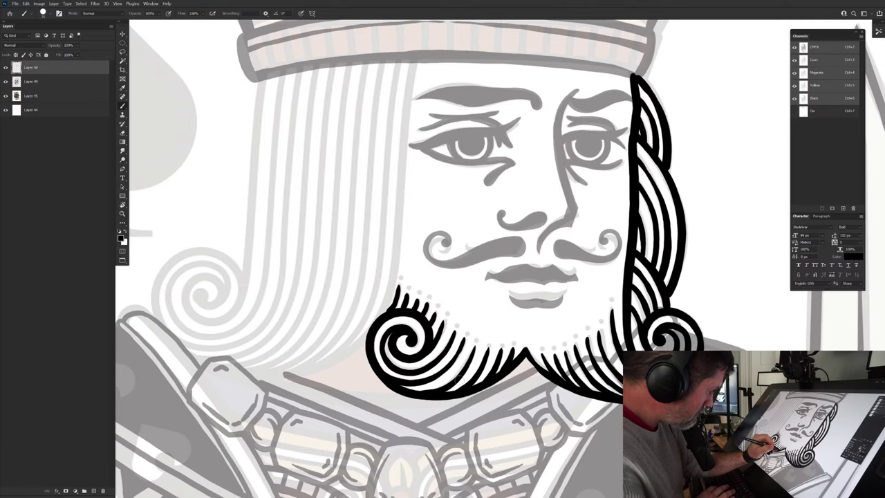
Step: Ink the outline of the long hair from the crown down beside the face, curling into a large spiral
{"action": "left_click_drag", "start_coordinate": [402, 328], "coordinate": [499, 376]}
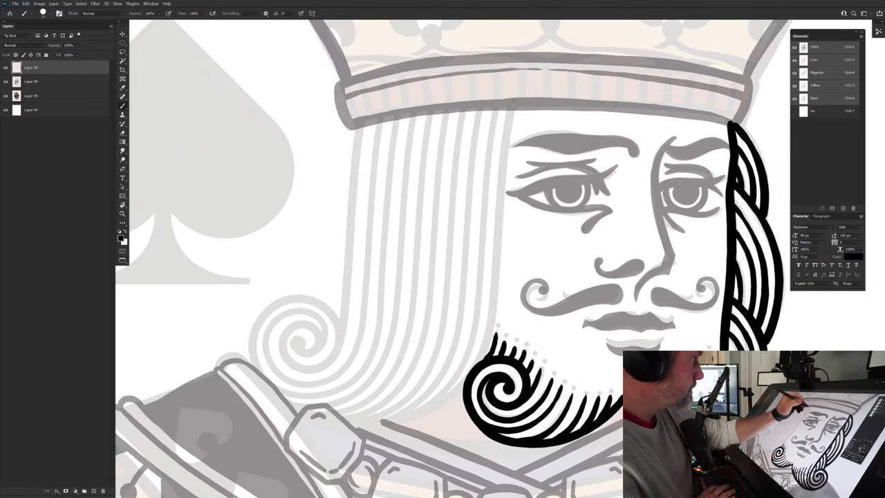
{"action": "mouse_move", "coordinate": [513, 105]}
{"action": "left_mouse_down"}
{"action": "mouse_move", "coordinate": [488, 321]}
{"action": "mouse_move", "coordinate": [475, 364]}
{"action": "mouse_move", "coordinate": [444, 400]}
{"action": "left_mouse_up"}
{"action": "mouse_move", "coordinate": [475, 374]}
{"action": "left_mouse_down"}
{"action": "mouse_move", "coordinate": [401, 422]}
{"action": "mouse_move", "coordinate": [335, 424]}
{"action": "mouse_move", "coordinate": [265, 395]}
{"action": "mouse_move", "coordinate": [249, 321]}
{"action": "mouse_move", "coordinate": [290, 296]}
{"action": "mouse_move", "coordinate": [335, 317]}
{"action": "mouse_move", "coordinate": [338, 348]}
{"action": "mouse_move", "coordinate": [312, 371]}
{"action": "mouse_move", "coordinate": [283, 359]}
{"action": "mouse_move", "coordinate": [284, 331]}
{"action": "mouse_move", "coordinate": [316, 334]}
{"action": "mouse_move", "coordinate": [305, 350]}
{"action": "left_mouse_up"}
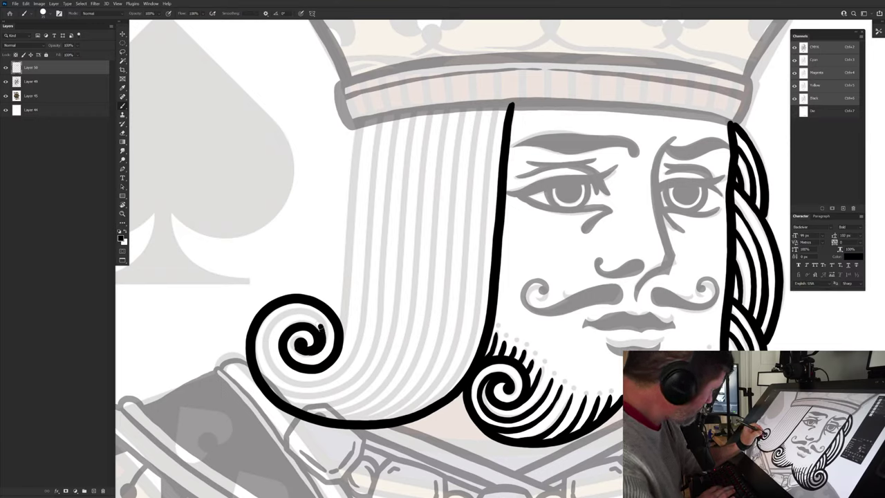
{"action": "mouse_move", "coordinate": [298, 312]}
{"action": "left_mouse_down"}
{"action": "mouse_move", "coordinate": [271, 325]}
{"action": "mouse_move", "coordinate": [264, 354]}
{"action": "mouse_move", "coordinate": [282, 378]}
{"action": "mouse_move", "coordinate": [304, 385]}
{"action": "mouse_move", "coordinate": [343, 370]}
{"action": "mouse_move", "coordinate": [367, 303]}
{"action": "mouse_move", "coordinate": [377, 119]}
{"action": "mouse_move", "coordinate": [358, 134]}
{"action": "mouse_move", "coordinate": [354, 160]}
{"action": "mouse_move", "coordinate": [356, 138]}
{"action": "mouse_move", "coordinate": [343, 319]}
{"action": "mouse_move", "coordinate": [331, 356]}
{"action": "left_mouse_up"}
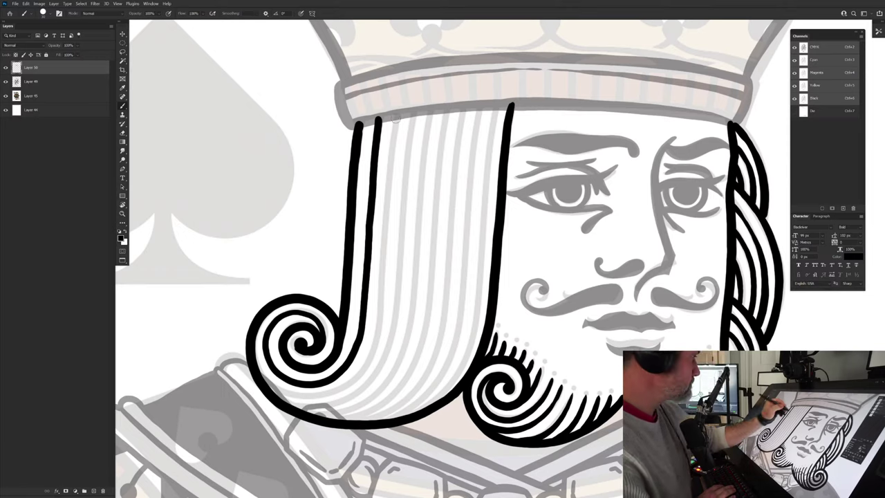
Step: Fill the long hair with parallel strands running from the crown band down into the spiral curl, redoing uneven strokes
{"action": "mouse_move", "coordinate": [397, 114]}
{"action": "left_mouse_down"}
{"action": "mouse_move", "coordinate": [377, 316]}
{"action": "mouse_move", "coordinate": [367, 363]}
{"action": "mouse_move", "coordinate": [346, 380]}
{"action": "left_mouse_up"}
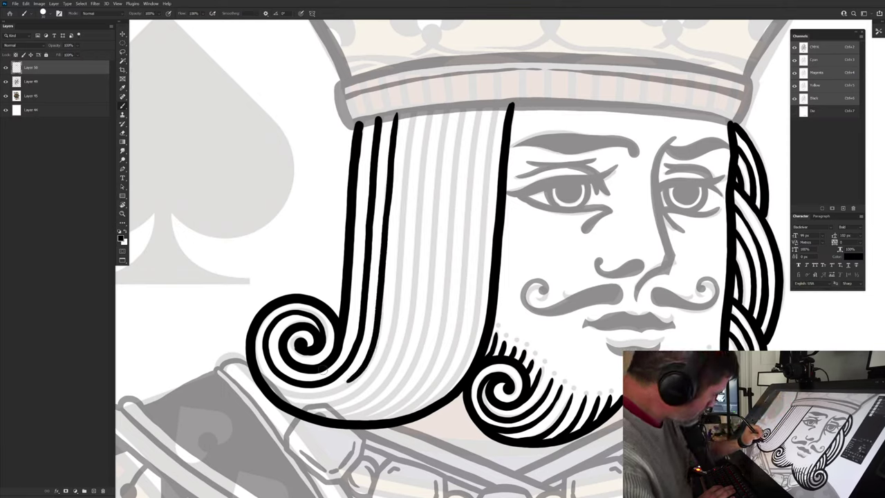
{"action": "key", "text": "ctrl+z"}
{"action": "mouse_move", "coordinate": [372, 350]}
{"action": "left_mouse_down"}
{"action": "mouse_move", "coordinate": [339, 391]}
{"action": "mouse_move", "coordinate": [279, 390]}
{"action": "mouse_move", "coordinate": [320, 407]}
{"action": "mouse_move", "coordinate": [348, 398]}
{"action": "left_mouse_up"}
{"action": "mouse_move", "coordinate": [377, 372]}
{"action": "left_mouse_down"}
{"action": "mouse_move", "coordinate": [399, 297]}
{"action": "mouse_move", "coordinate": [411, 115]}
{"action": "mouse_move", "coordinate": [427, 133]}
{"action": "mouse_move", "coordinate": [408, 332]}
{"action": "mouse_move", "coordinate": [379, 392]}
{"action": "mouse_move", "coordinate": [312, 419]}
{"action": "left_mouse_up"}
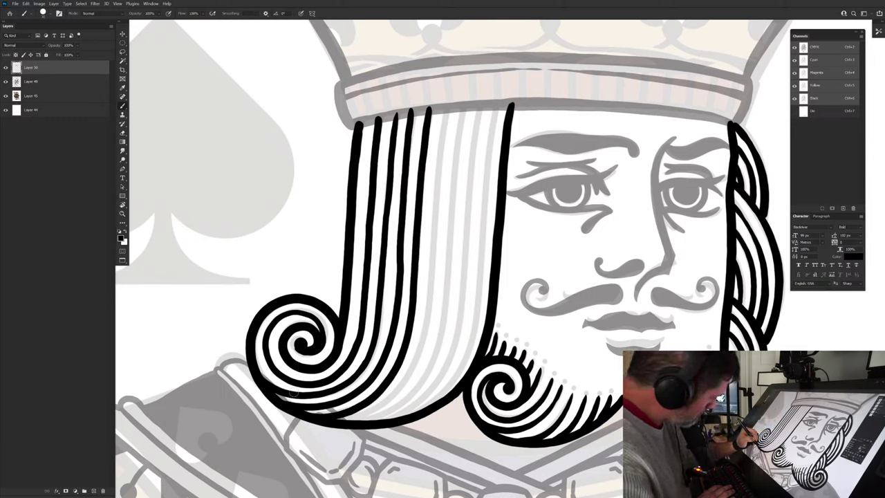
{"action": "mouse_move", "coordinate": [447, 105]}
{"action": "left_mouse_down"}
{"action": "mouse_move", "coordinate": [418, 358]}
{"action": "mouse_move", "coordinate": [396, 393]}
{"action": "mouse_move", "coordinate": [361, 418]}
{"action": "left_mouse_up"}
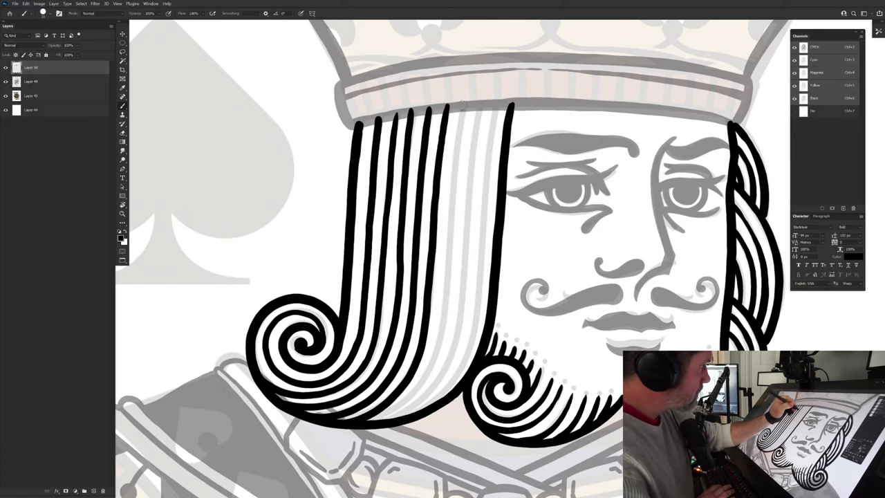
{"action": "mouse_move", "coordinate": [463, 103]}
{"action": "left_mouse_down"}
{"action": "mouse_move", "coordinate": [437, 352]}
{"action": "mouse_move", "coordinate": [392, 414]}
{"action": "mouse_move", "coordinate": [357, 421]}
{"action": "mouse_move", "coordinate": [477, 123]}
{"action": "mouse_move", "coordinate": [451, 350]}
{"action": "mouse_move", "coordinate": [422, 401]}
{"action": "mouse_move", "coordinate": [390, 420]}
{"action": "mouse_move", "coordinate": [359, 418]}
{"action": "left_mouse_up"}
{"action": "mouse_move", "coordinate": [496, 104]}
{"action": "left_mouse_down"}
{"action": "mouse_move", "coordinate": [469, 344]}
{"action": "mouse_move", "coordinate": [440, 397]}
{"action": "mouse_move", "coordinate": [408, 419]}
{"action": "left_mouse_up"}
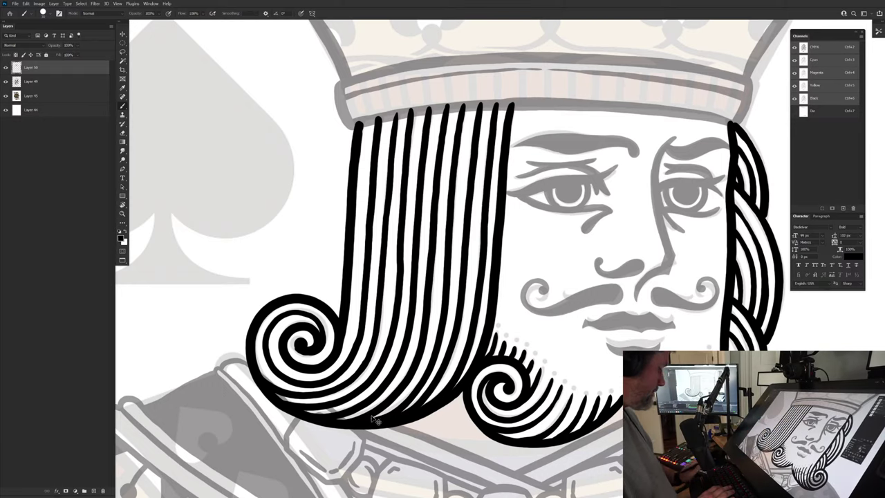
{"action": "key", "text": "ctrl+z"}
{"action": "mouse_move", "coordinate": [496, 103]}
{"action": "left_mouse_down"}
{"action": "mouse_move", "coordinate": [476, 308]}
{"action": "mouse_move", "coordinate": [460, 364]}
{"action": "mouse_move", "coordinate": [427, 407]}
{"action": "mouse_move", "coordinate": [373, 417]}
{"action": "left_mouse_up"}
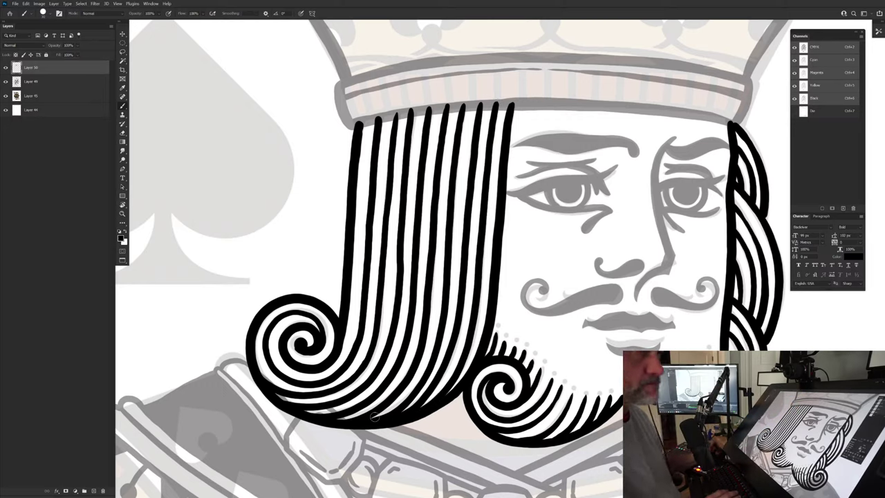
Step: Duplicate the hair and beard layer and rotate the copy 180 degrees onto the lower figure's head
{"action": "left_click_drag", "start_coordinate": [534, 267], "coordinate": [482, 232]}
{"action": "left_click_drag", "start_coordinate": [482, 228], "coordinate": [393, 130]}
{"action": "key", "text": "ctrl+j"}
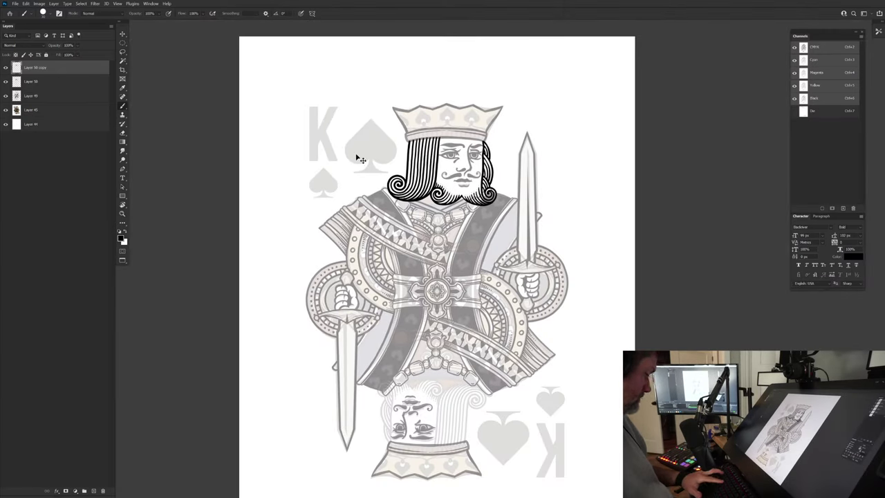
{"action": "left_click", "coordinate": [40, 125], "text": "ctrl"}
{"action": "key", "text": "ctrl+t"}
{"action": "mouse_move", "coordinate": [682, 175]}
{"action": "left_mouse_down"}
{"action": "mouse_move", "coordinate": [681, 346]}
{"action": "mouse_move", "coordinate": [230, 381]}
{"action": "mouse_move", "coordinate": [223, 356]}
{"action": "mouse_move", "coordinate": [237, 378]}
{"action": "left_mouse_up"}
{"action": "key", "text": "Return"}
{"action": "key", "text": "b"}
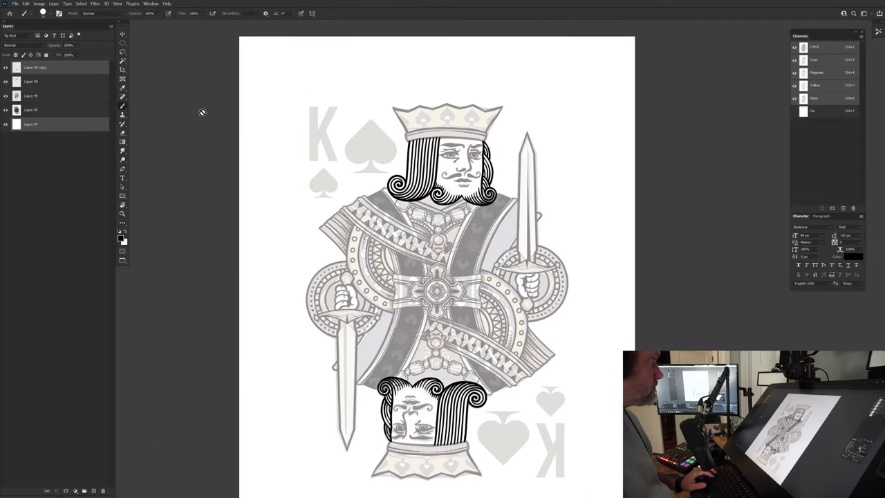
Step: Preview the merged line art layer at full opacity and set its opacity to about 62%
{"action": "left_click", "coordinate": [55, 100]}
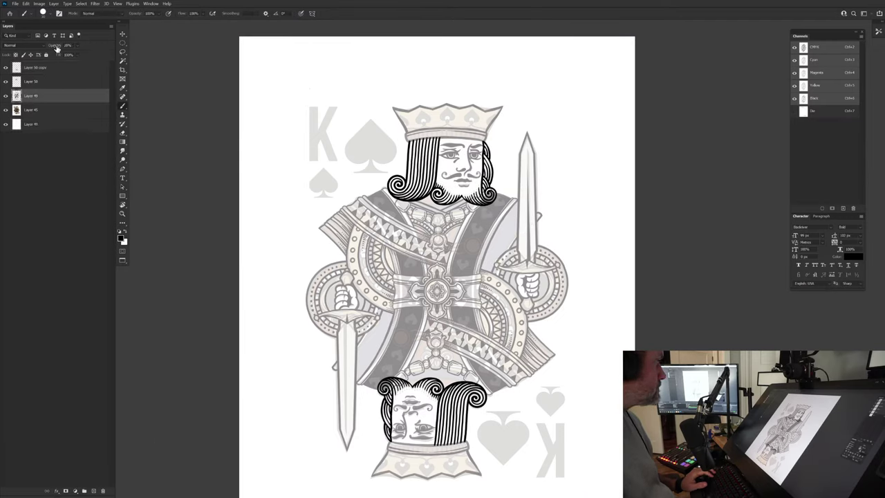
{"action": "type", "text": "100"}
{"action": "key", "text": "Return"}
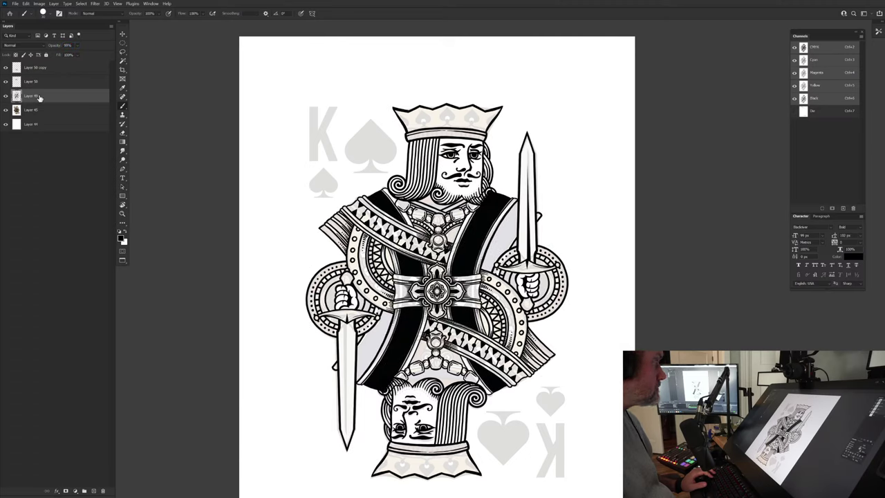
{"action": "left_click_drag", "start_coordinate": [45, 49], "coordinate": [46, 49]}
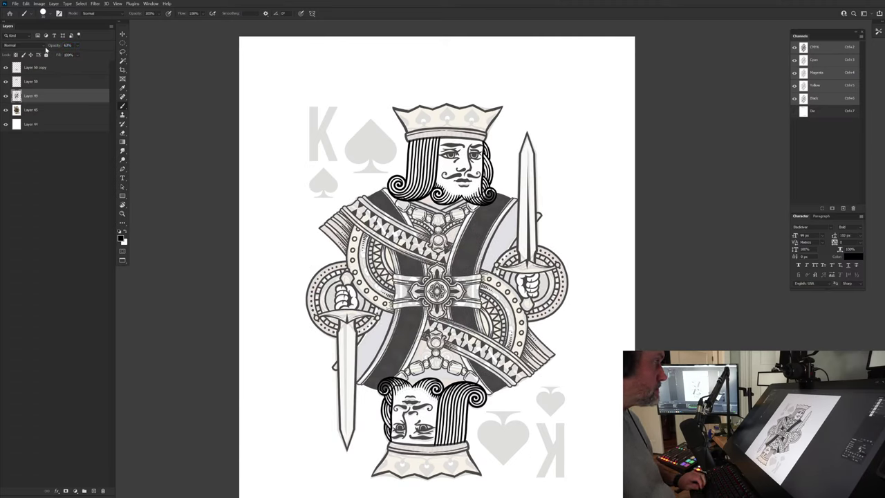
Step: Erase the underlying line art that overlaps the hair and beard curls on the upper and lower figures
{"action": "left_click", "coordinate": [123, 133]}
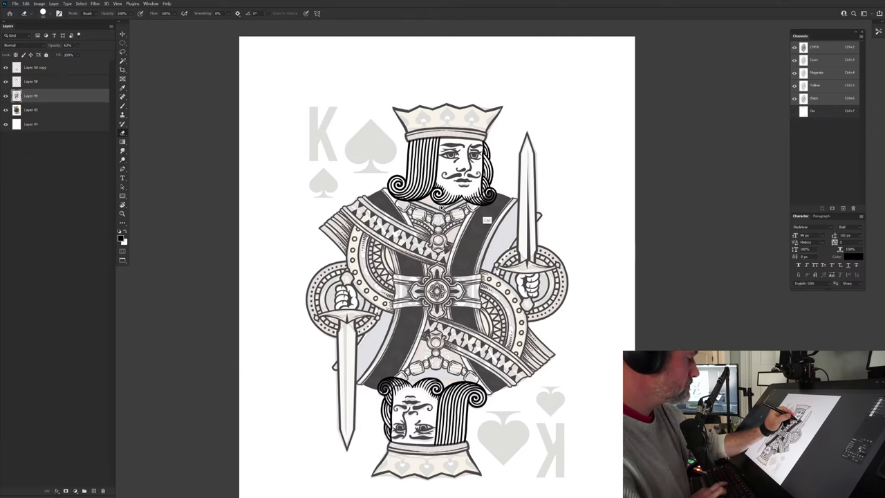
{"action": "left_click_drag", "start_coordinate": [499, 229], "coordinate": [524, 243]}
{"action": "left_click_drag", "start_coordinate": [485, 275], "coordinate": [428, 377]}
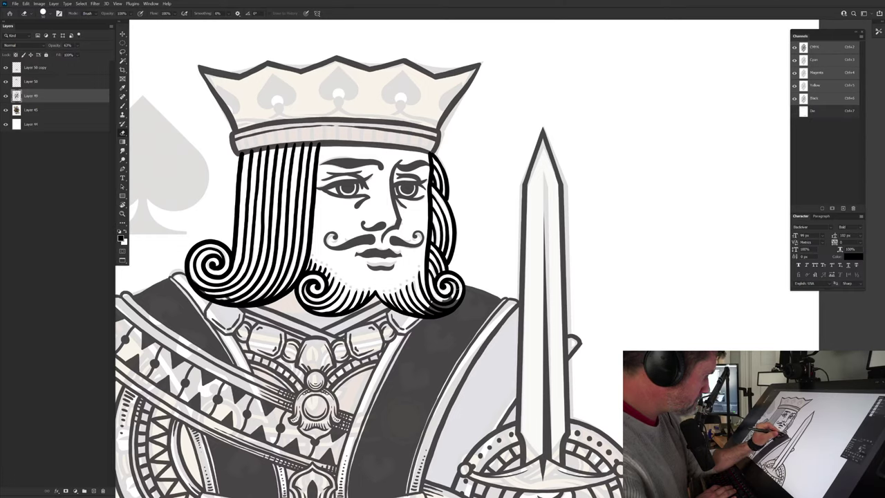
{"action": "left_click_drag", "start_coordinate": [428, 312], "coordinate": [447, 299]}
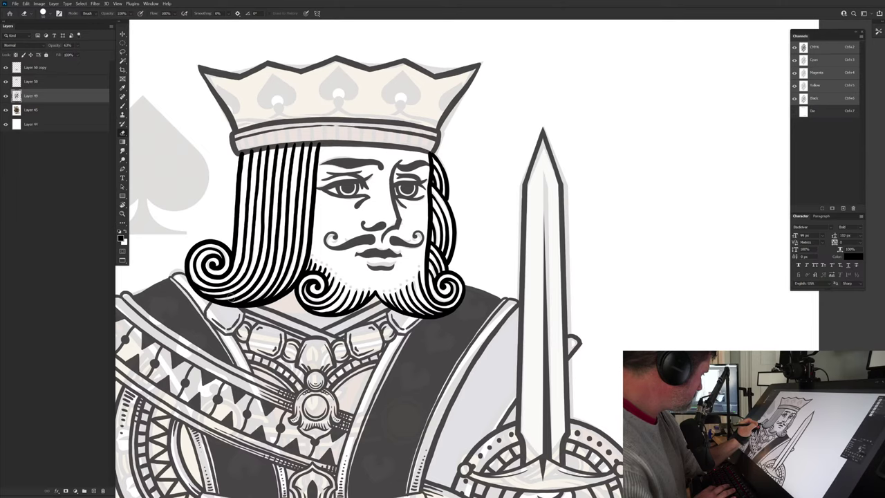
{"action": "left_click_drag", "start_coordinate": [282, 454], "coordinate": [412, 42]}
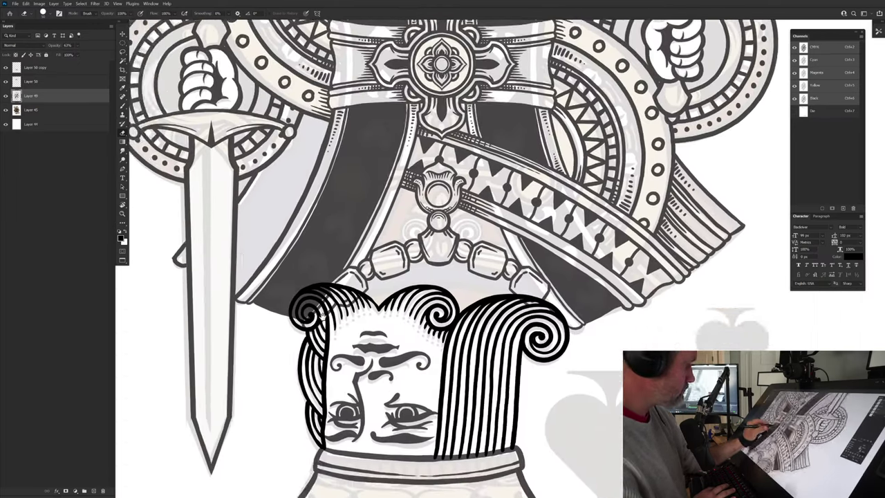
{"action": "left_click_drag", "start_coordinate": [345, 442], "coordinate": [304, 412]}
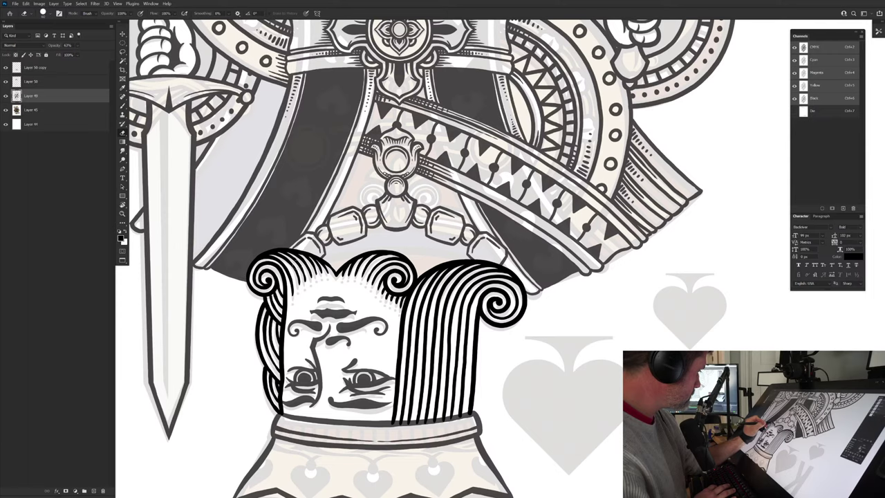
Step: Restore the line art layer to 100% opacity and merge it with both hair layers
{"action": "scroll", "coordinate": [350, 382], "scroll_direction": "up", "scroll_amount": 15}
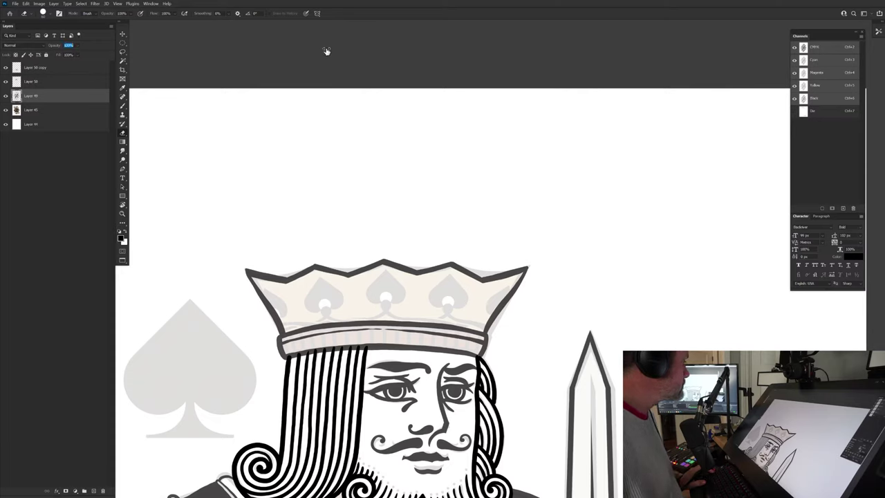
{"action": "key", "text": "Return"}
{"action": "left_click", "coordinate": [47, 68], "text": "shift"}
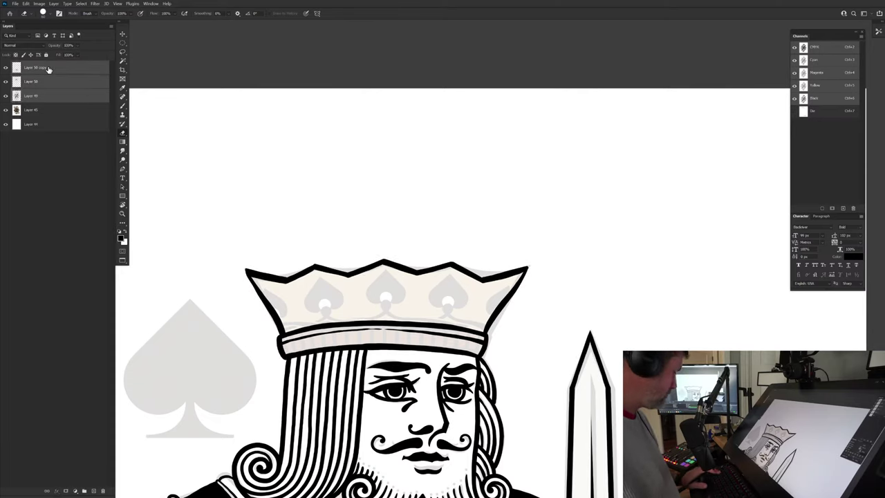
{"action": "key", "text": "ctrl+e"}
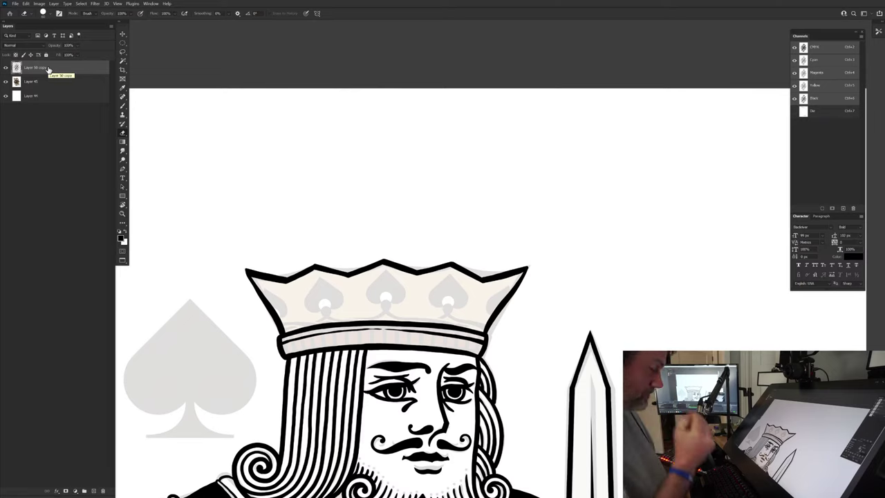
Step: On a new layer, ink the outline of the crown's centre spade and fill its sword-side half with black shading
{"action": "key", "text": "b"}
{"action": "key", "text": "ctrl+shift+alt+n"}
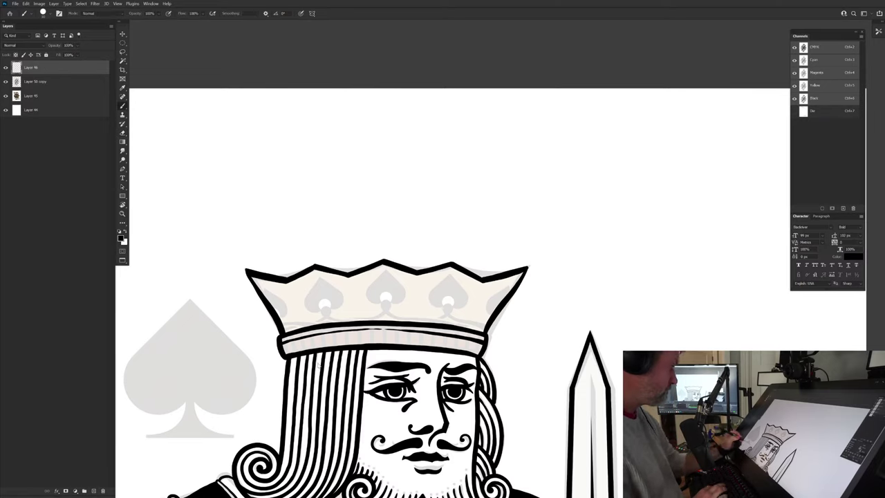
{"action": "left_click_drag", "start_coordinate": [378, 317], "coordinate": [421, 315]}
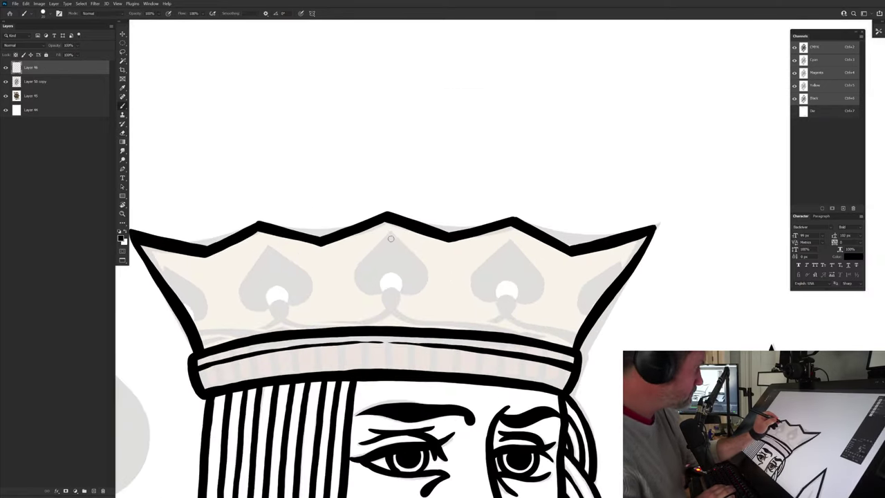
{"action": "left_click_drag", "start_coordinate": [403, 245], "coordinate": [427, 279]}
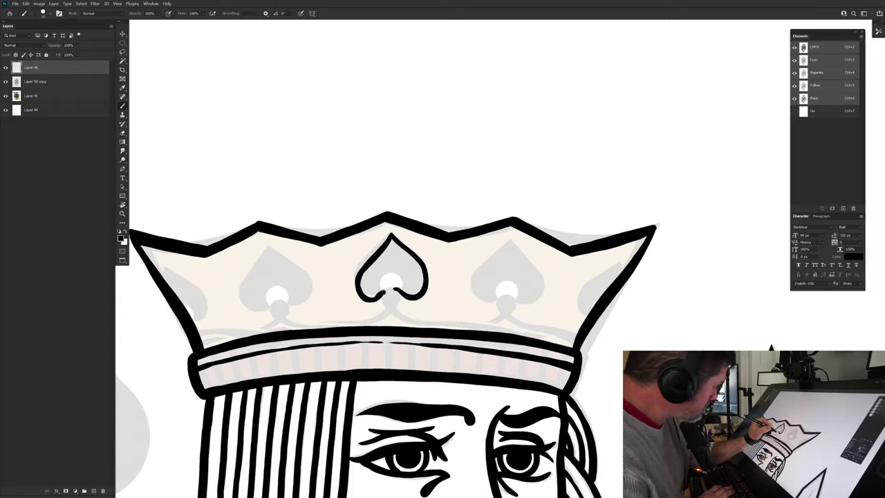
{"action": "mouse_move", "coordinate": [396, 252]}
{"action": "left_mouse_down"}
{"action": "mouse_move", "coordinate": [418, 282]}
{"action": "mouse_move", "coordinate": [397, 269]}
{"action": "left_mouse_up"}
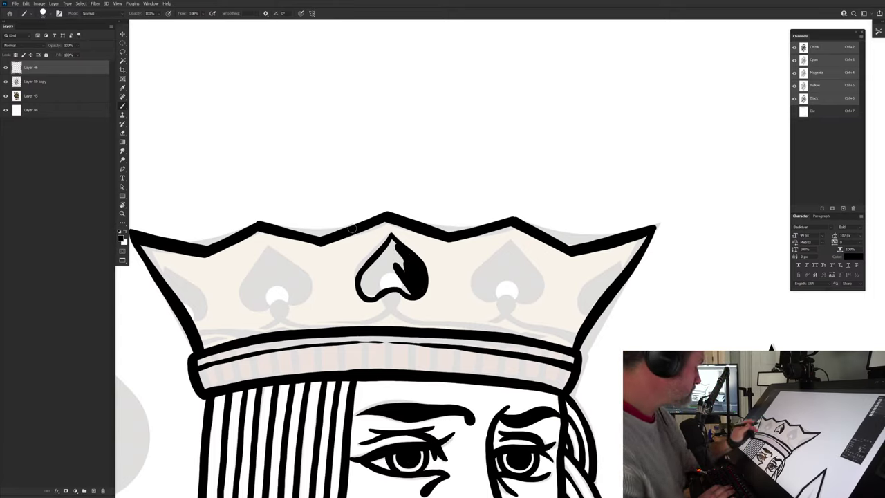
Step: Delete the layer holding the inked crown spade and set up vertical paint symmetry on a new layer
{"action": "key", "text": "Delete"}
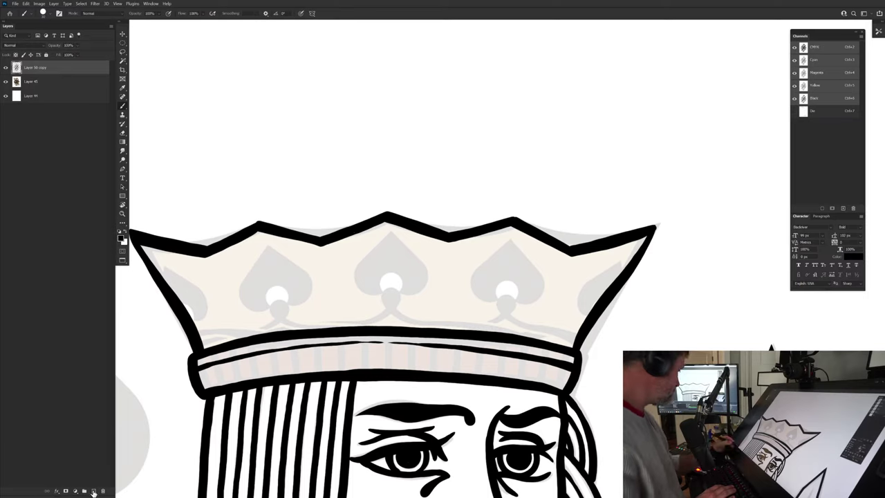
{"action": "key", "text": "ctrl+shift+alt+n"}
{"action": "left_click", "coordinate": [312, 13]}
{"action": "left_click", "coordinate": [327, 37]}
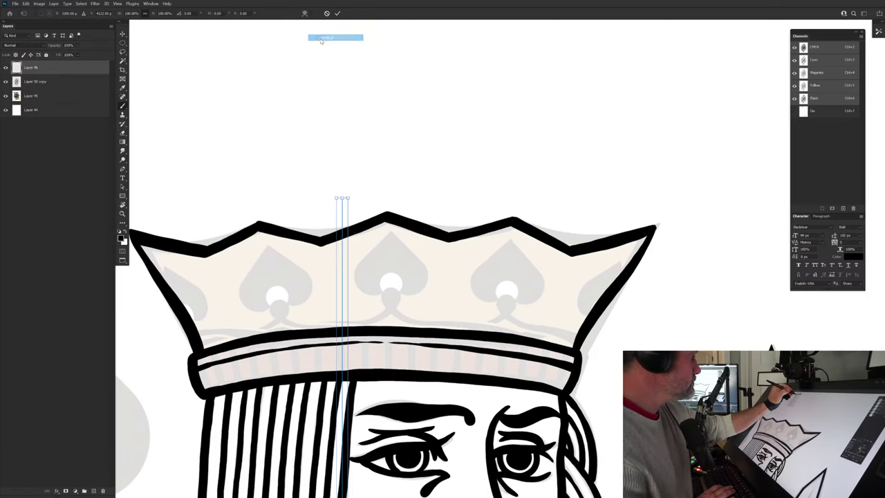
{"action": "key", "text": "Return"}
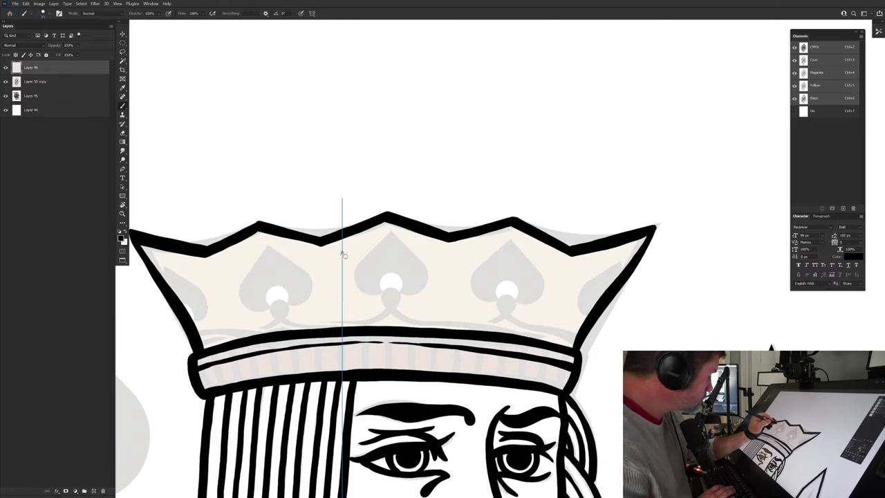
Step: Ink a symmetrical spade on the crown around the symmetry axis, fill it solid black and broaden its sides
{"action": "mouse_move", "coordinate": [341, 254]}
{"action": "left_mouse_down"}
{"action": "mouse_move", "coordinate": [367, 286]}
{"action": "mouse_move", "coordinate": [356, 309]}
{"action": "mouse_move", "coordinate": [343, 306]}
{"action": "mouse_move", "coordinate": [370, 304]}
{"action": "mouse_move", "coordinate": [377, 277]}
{"action": "mouse_move", "coordinate": [346, 257]}
{"action": "left_mouse_up"}
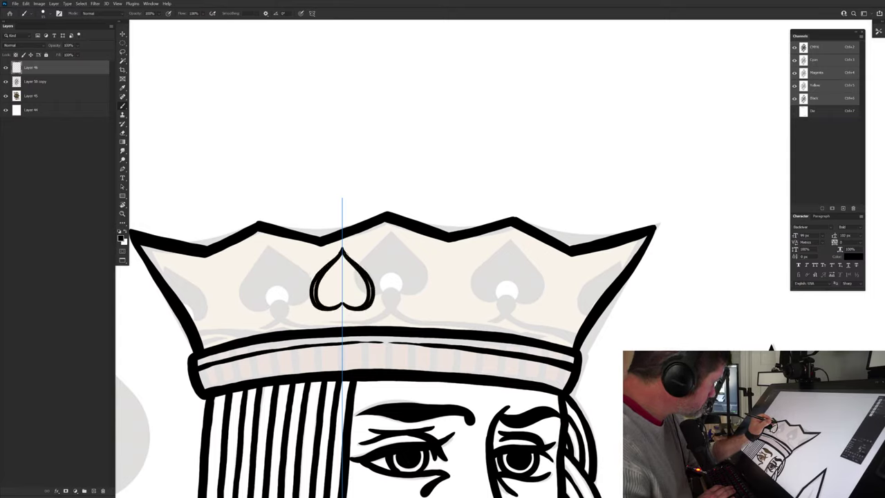
{"action": "mouse_move", "coordinate": [367, 302]}
{"action": "left_mouse_down"}
{"action": "mouse_move", "coordinate": [358, 277]}
{"action": "mouse_move", "coordinate": [350, 299]}
{"action": "mouse_move", "coordinate": [346, 273]}
{"action": "mouse_move", "coordinate": [329, 305]}
{"action": "left_mouse_up"}
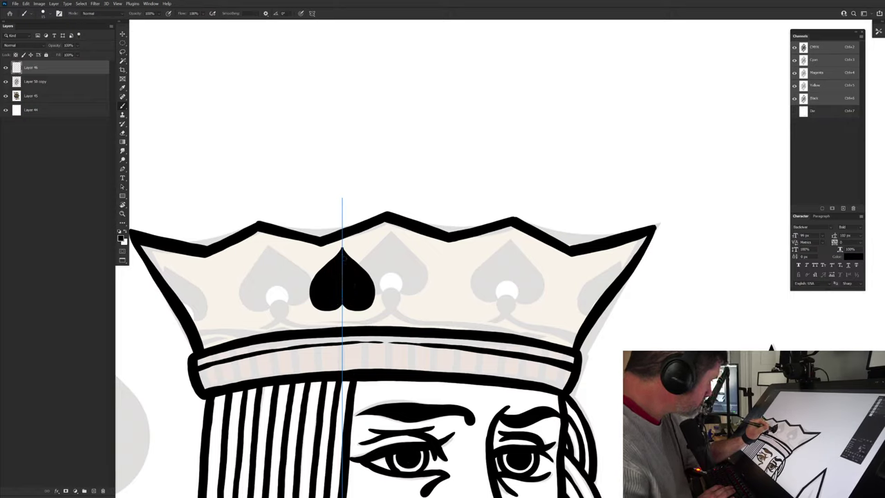
{"action": "mouse_move", "coordinate": [347, 252]}
{"action": "left_mouse_down"}
{"action": "mouse_move", "coordinate": [373, 276]}
{"action": "mouse_move", "coordinate": [374, 297]}
{"action": "left_mouse_up"}
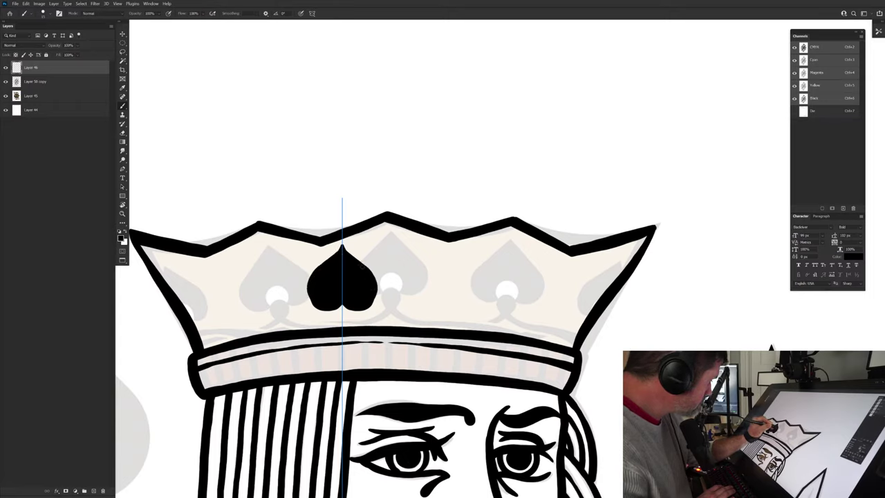
Step: Erase along the black spade's edges to refine its shape and carve a three-lobed cut-out into its base
{"action": "key", "text": "e"}
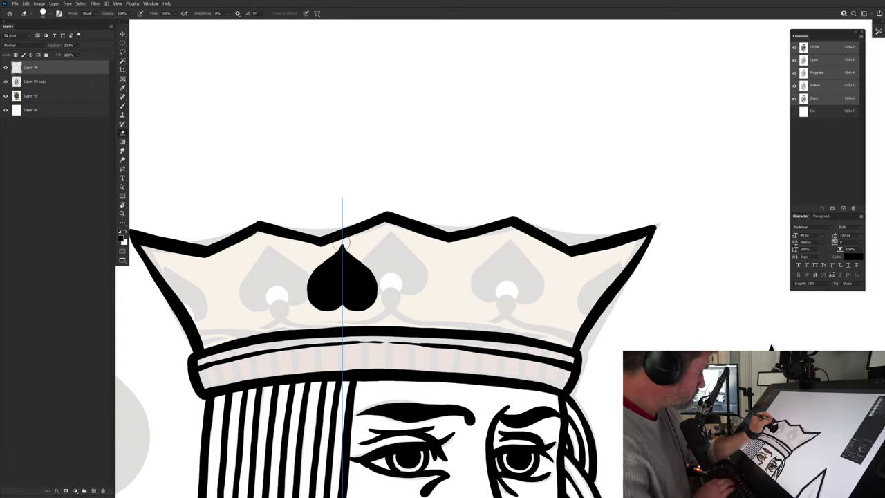
{"action": "mouse_move", "coordinate": [342, 244]}
{"action": "left_mouse_down"}
{"action": "mouse_move", "coordinate": [378, 295]}
{"action": "mouse_move", "coordinate": [353, 310]}
{"action": "mouse_move", "coordinate": [338, 296]}
{"action": "mouse_move", "coordinate": [345, 290]}
{"action": "mouse_move", "coordinate": [352, 298]}
{"action": "mouse_move", "coordinate": [340, 295]}
{"action": "mouse_move", "coordinate": [345, 287]}
{"action": "mouse_move", "coordinate": [330, 280]}
{"action": "mouse_move", "coordinate": [353, 293]}
{"action": "left_mouse_up"}
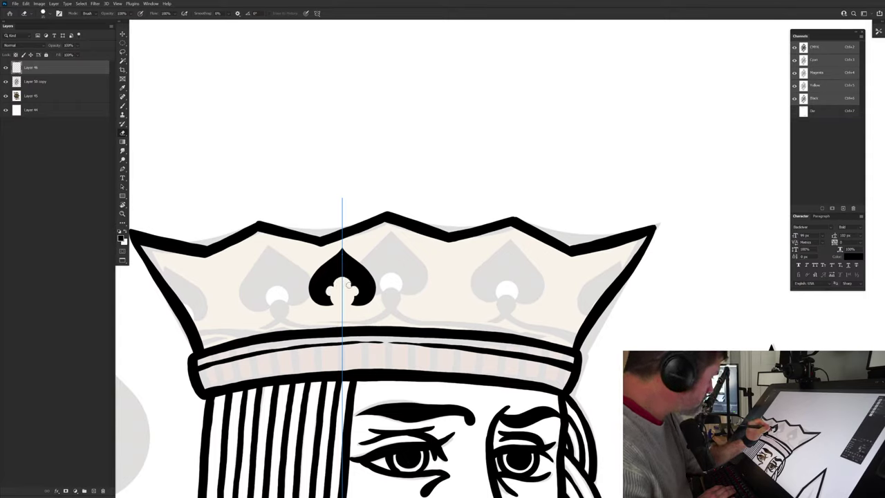
{"action": "left_click_drag", "start_coordinate": [354, 290], "coordinate": [356, 299]}
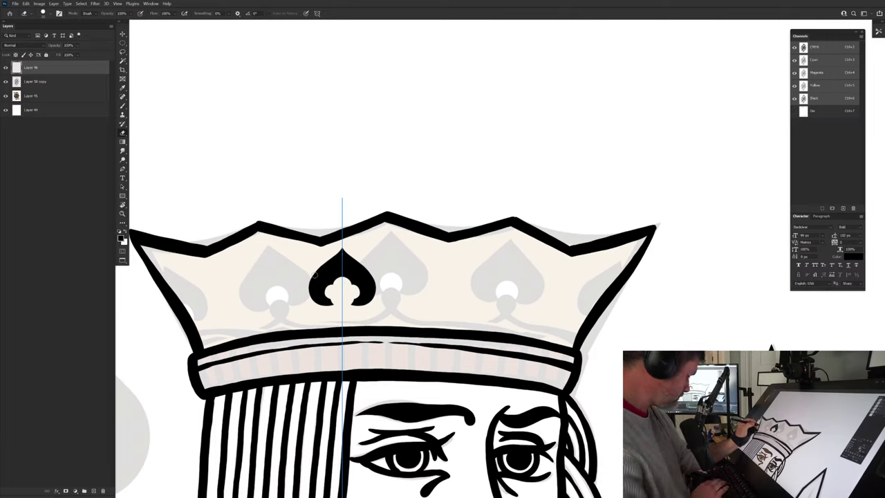
{"action": "key", "text": "v"}
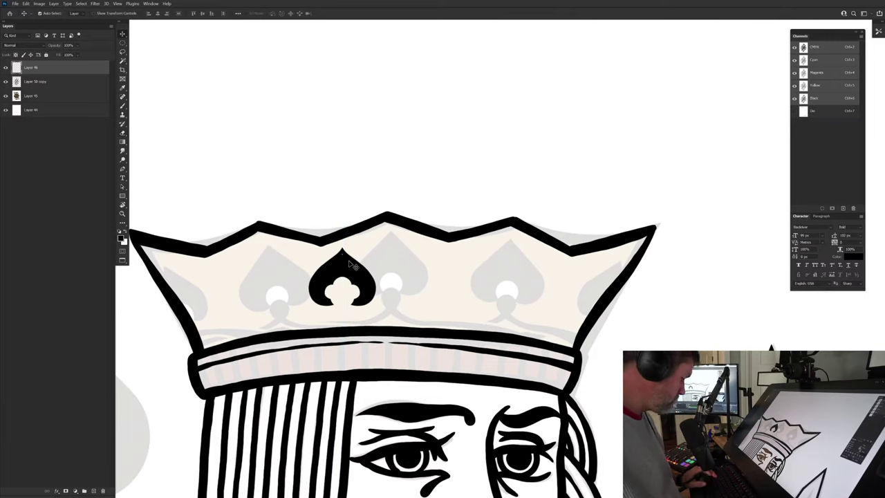
Step: Move the black spade onto the sketched centre spade of the crown and fit it to the sketch with Free Transform
{"action": "key", "text": "b"}
{"action": "key", "text": "v"}
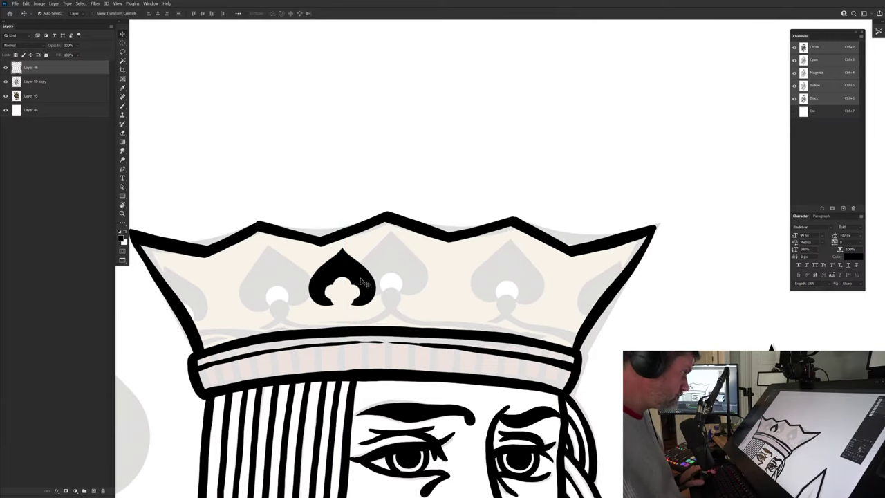
{"action": "left_click_drag", "start_coordinate": [362, 271], "coordinate": [410, 270]}
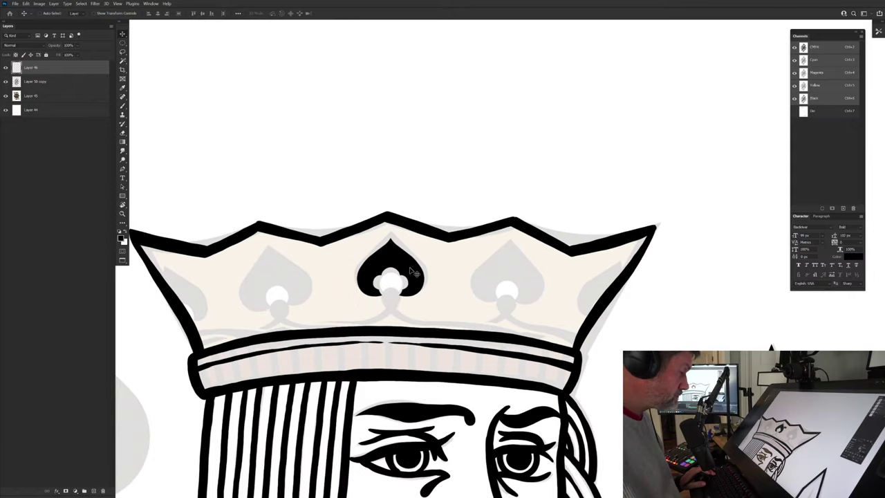
{"action": "key", "text": "ctrl+t"}
{"action": "left_click_drag", "start_coordinate": [391, 237], "coordinate": [392, 231]}
{"action": "key", "text": "Return"}
Step: Duplicate the spade onto the two sketched spades on the crown's right side, tilting each copy clockwise, the outermost by 15 degrees
{"action": "left_click_drag", "start_coordinate": [405, 262], "coordinate": [542, 254]}
{"action": "key", "text": "ctrl+t"}
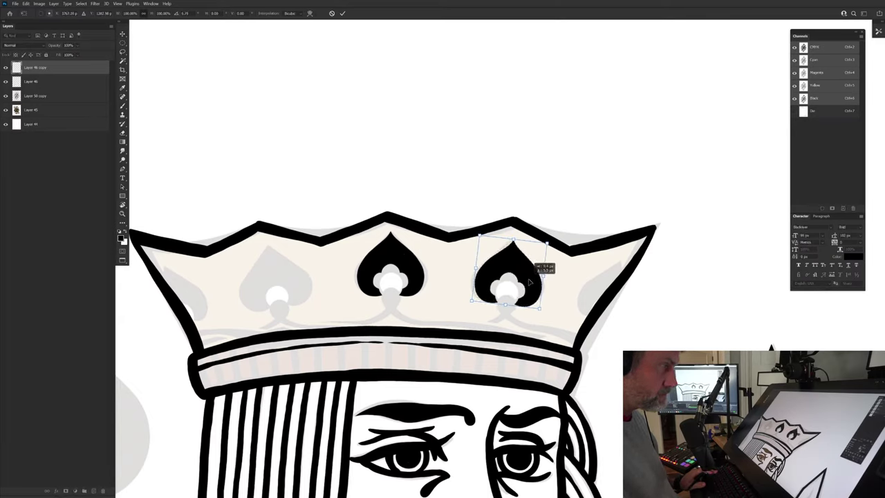
{"action": "key", "text": "Return"}
{"action": "left_click_drag", "start_coordinate": [533, 284], "coordinate": [642, 309]}
{"action": "key", "text": "ctrl+t"}
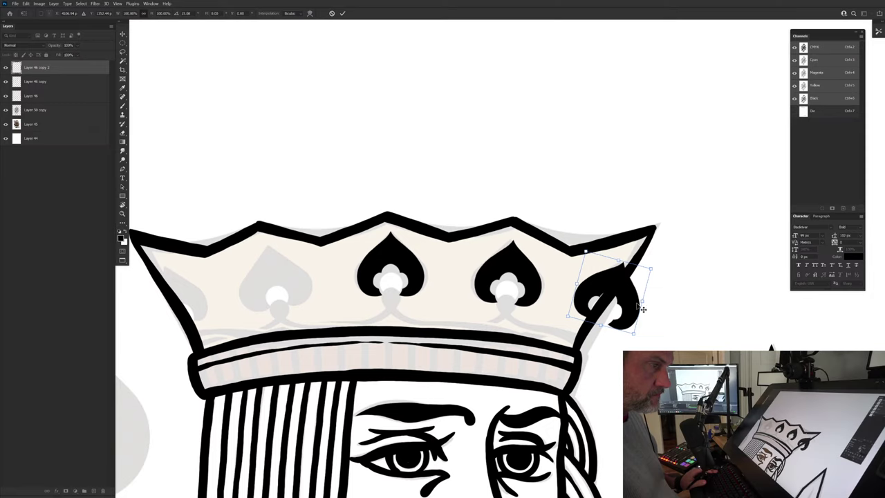
{"action": "key", "text": "Return"}
Step: Duplicate the inner right spade onto the sketched inner left spade, flip it horizontally and align it with the sketch
{"action": "left_click_drag", "start_coordinate": [489, 268], "coordinate": [302, 282]}
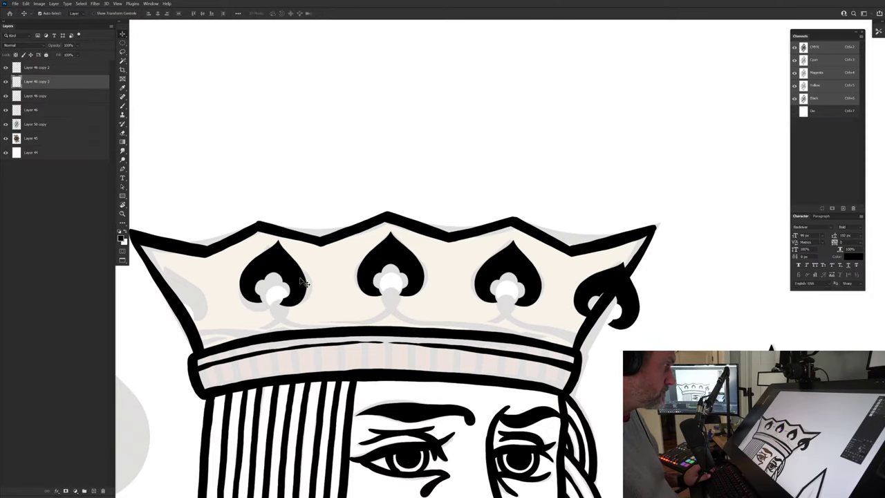
{"action": "left_click", "coordinate": [25, 4]}
{"action": "mouse_move", "coordinate": [55, 157]}
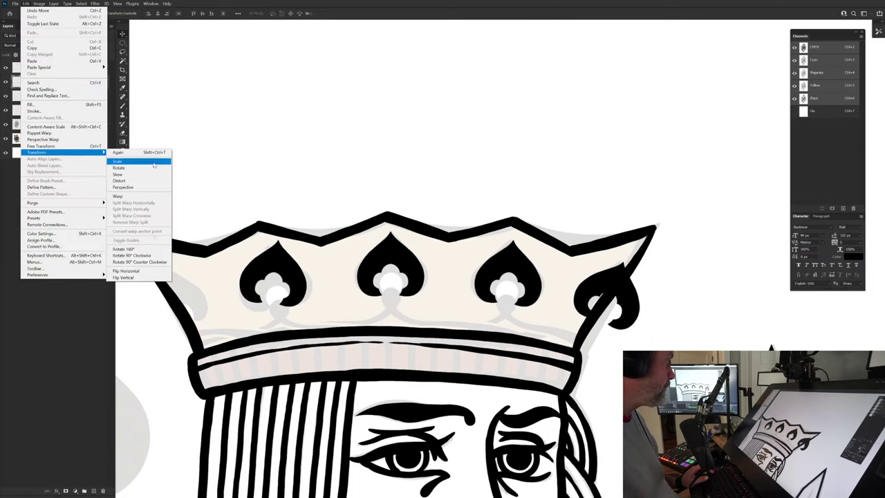
{"action": "left_click", "coordinate": [139, 267]}
{"action": "left_click_drag", "start_coordinate": [298, 286], "coordinate": [302, 289]}
Step: Duplicate the outermost right spade to the crown's left edge, flip it horizontally and line it up with the sketch
{"action": "left_click_drag", "start_coordinate": [599, 289], "coordinate": [157, 287]}
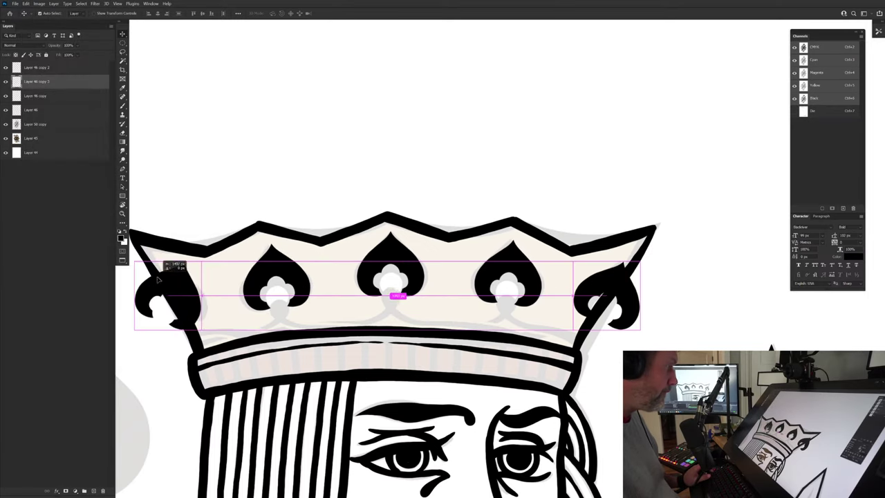
{"action": "left_click", "coordinate": [26, 4]}
{"action": "mouse_move", "coordinate": [51, 153]}
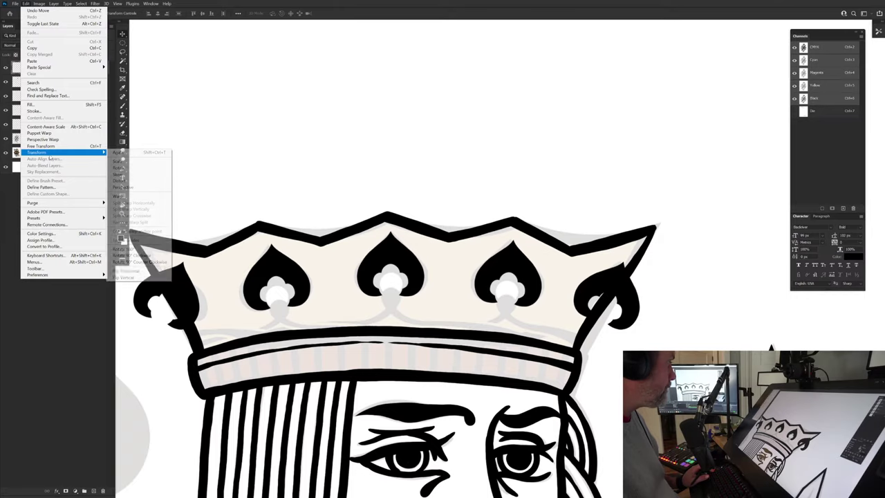
{"action": "left_click", "coordinate": [139, 271]}
{"action": "left_click_drag", "start_coordinate": [191, 307], "coordinate": [201, 304]}
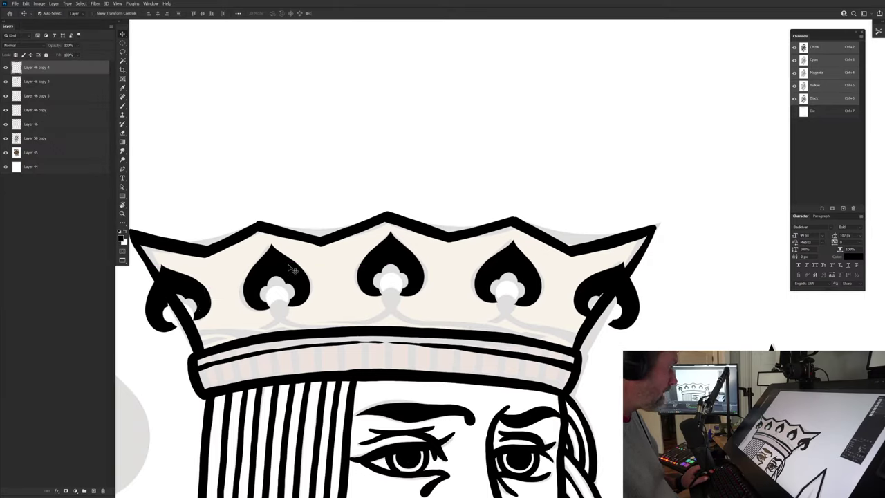
Step: Select all five spade layers and merge them into one layer
{"action": "left_click", "coordinate": [370, 256], "text": "ctrl+shift"}
{"action": "left_click", "coordinate": [488, 264], "text": "ctrl+shift"}
{"action": "left_click", "coordinate": [596, 276], "text": "ctrl+shift"}
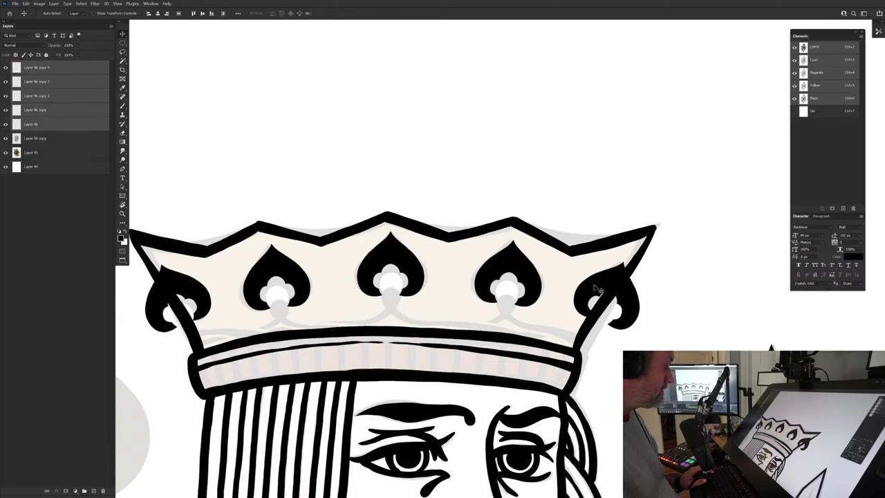
{"action": "key", "text": "ctrl+e"}
Step: Turn off paint symmetry and erase the parts of the two outermost spades that stick out beyond the crown's sides
{"action": "key", "text": "e"}
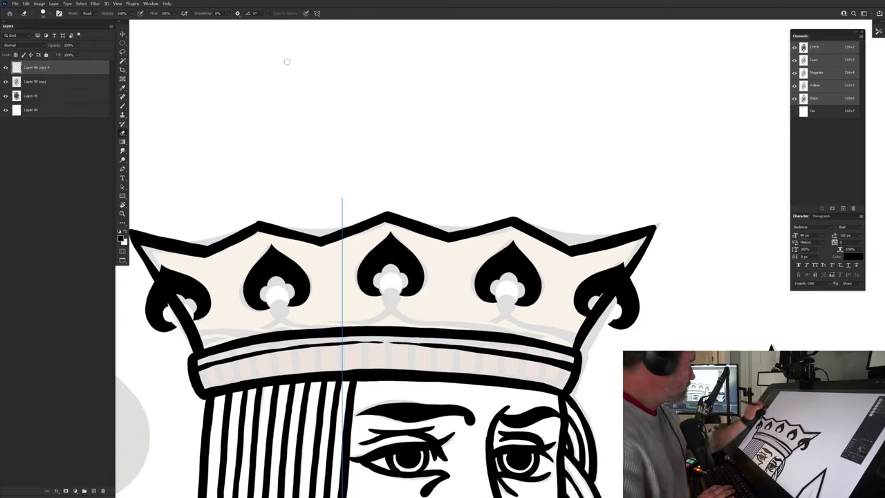
{"action": "left_click", "coordinate": [316, 13]}
{"action": "left_click", "coordinate": [335, 22]}
{"action": "mouse_move", "coordinate": [158, 290]}
{"action": "left_mouse_down"}
{"action": "mouse_move", "coordinate": [174, 329]}
{"action": "mouse_move", "coordinate": [152, 316]}
{"action": "left_mouse_up"}
{"action": "mouse_move", "coordinate": [632, 282]}
{"action": "left_mouse_down"}
{"action": "mouse_move", "coordinate": [610, 301]}
{"action": "mouse_move", "coordinate": [603, 334]}
{"action": "mouse_move", "coordinate": [635, 321]}
{"action": "left_mouse_up"}
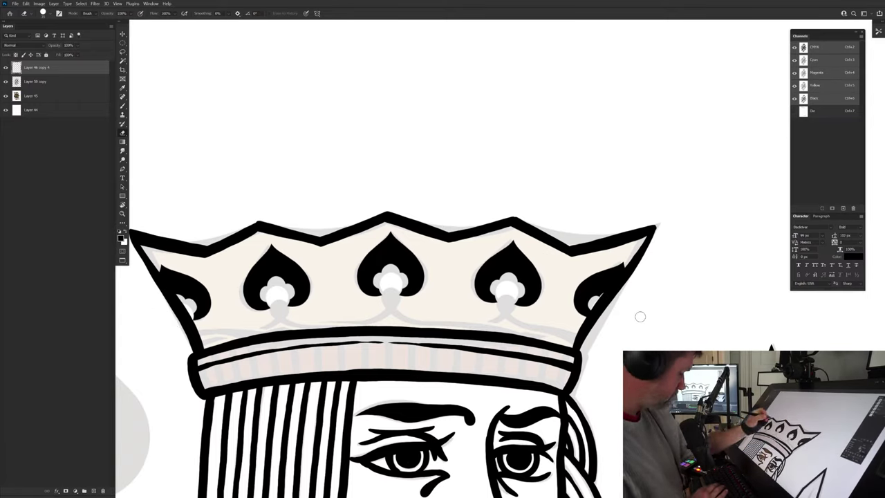
Step: Paint a round black dot at the base of each of the three full spades with the Brush tool
{"action": "key", "text": "b"}
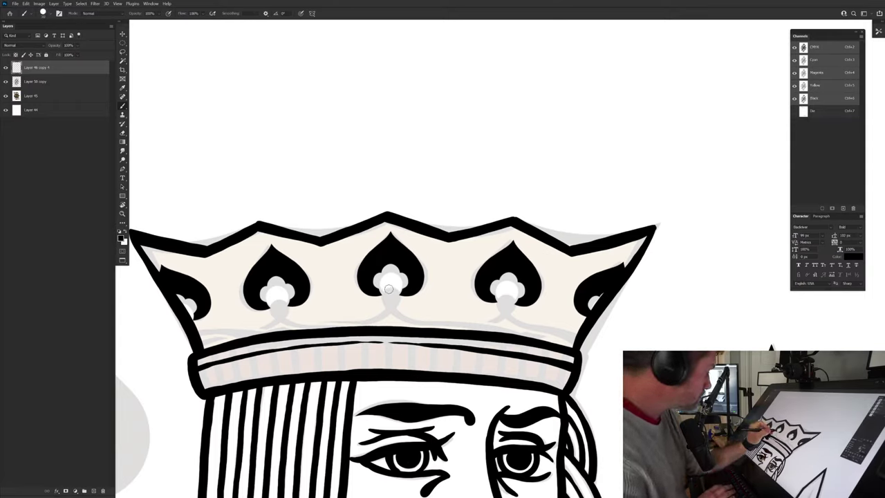
{"action": "left_click", "coordinate": [391, 291]}
{"action": "left_click", "coordinate": [507, 298]}
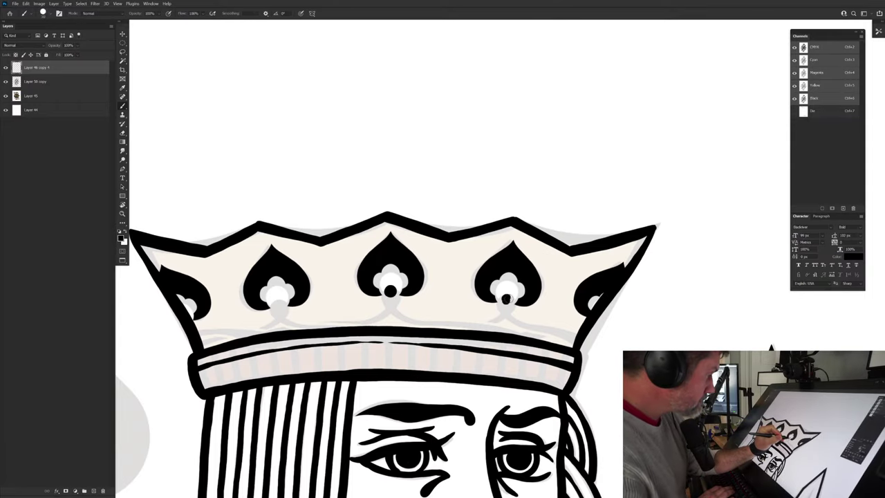
{"action": "left_click", "coordinate": [278, 301]}
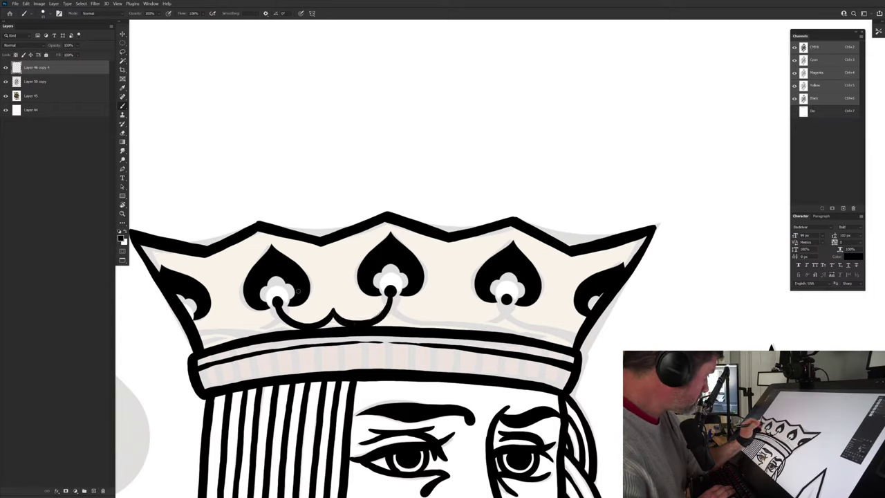
Step: Undo the curved strokes drawn between the left and centre dots
{"action": "key", "text": "ctrl+z"}
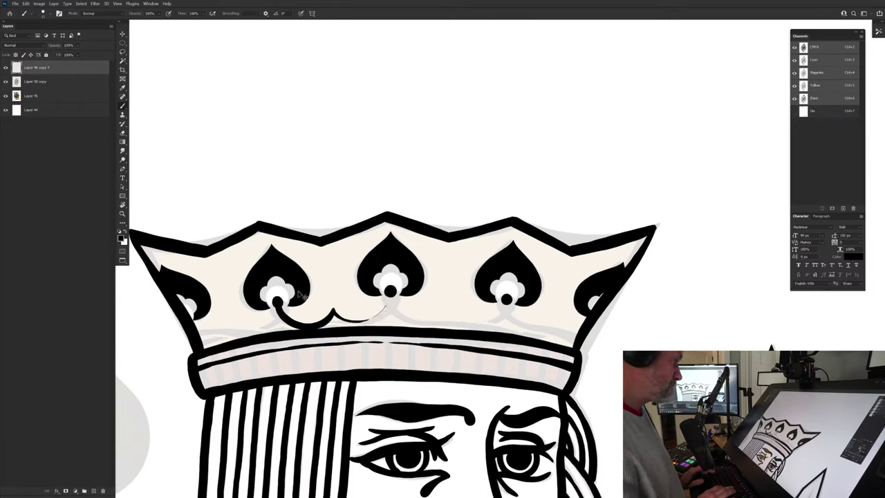
{"action": "key", "text": "ctrl+z"}
{"action": "key", "text": "ctrl+z"}
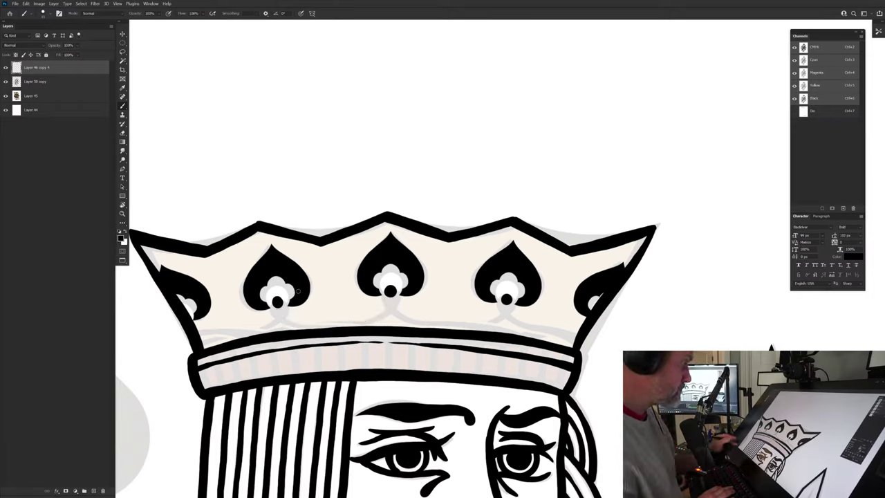
Step: Paint thick curved black lines from the centre dot down to the crown band and up to the dots on either side
{"action": "left_click_drag", "start_coordinate": [389, 293], "coordinate": [397, 303]}
{"action": "mouse_move", "coordinate": [423, 320]}
{"action": "left_mouse_down"}
{"action": "mouse_move", "coordinate": [463, 330]}
{"action": "mouse_move", "coordinate": [492, 322]}
{"action": "mouse_move", "coordinate": [474, 328]}
{"action": "left_mouse_up"}
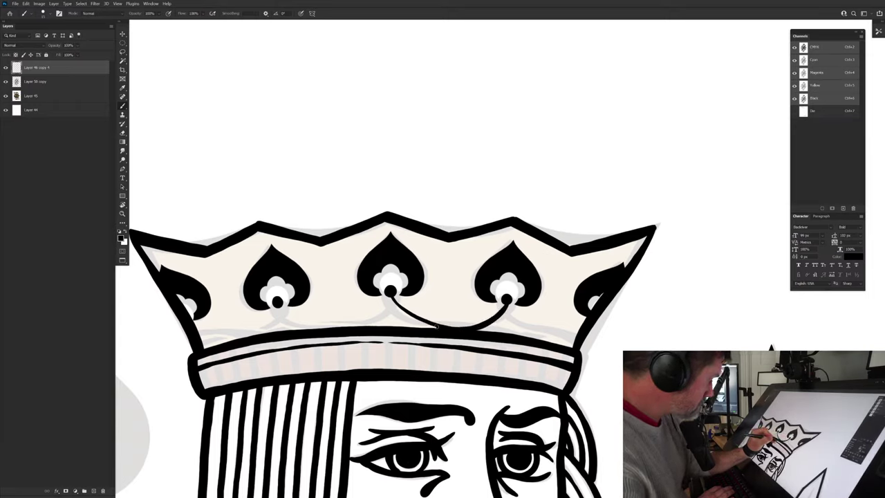
{"action": "mouse_move", "coordinate": [391, 292]}
{"action": "left_mouse_down"}
{"action": "mouse_move", "coordinate": [420, 322]}
{"action": "mouse_move", "coordinate": [460, 332]}
{"action": "mouse_move", "coordinate": [491, 319]}
{"action": "mouse_move", "coordinate": [505, 299]}
{"action": "mouse_move", "coordinate": [473, 328]}
{"action": "left_mouse_up"}
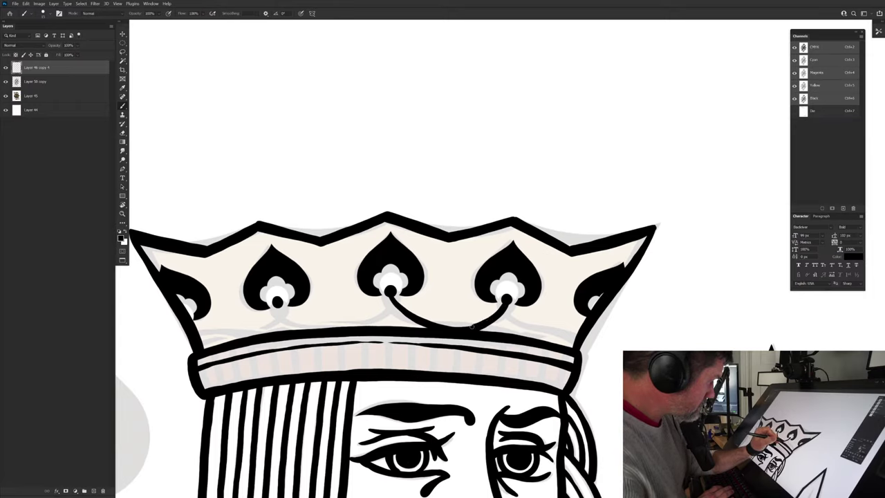
{"action": "mouse_move", "coordinate": [387, 302]}
{"action": "left_mouse_down"}
{"action": "mouse_move", "coordinate": [332, 328]}
{"action": "mouse_move", "coordinate": [299, 322]}
{"action": "mouse_move", "coordinate": [277, 306]}
{"action": "left_mouse_up"}
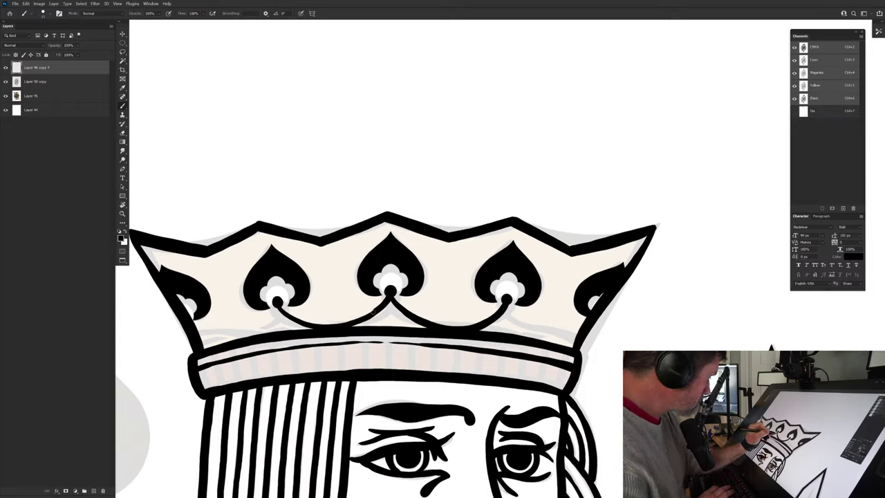
{"action": "left_click_drag", "start_coordinate": [344, 325], "coordinate": [315, 323]}
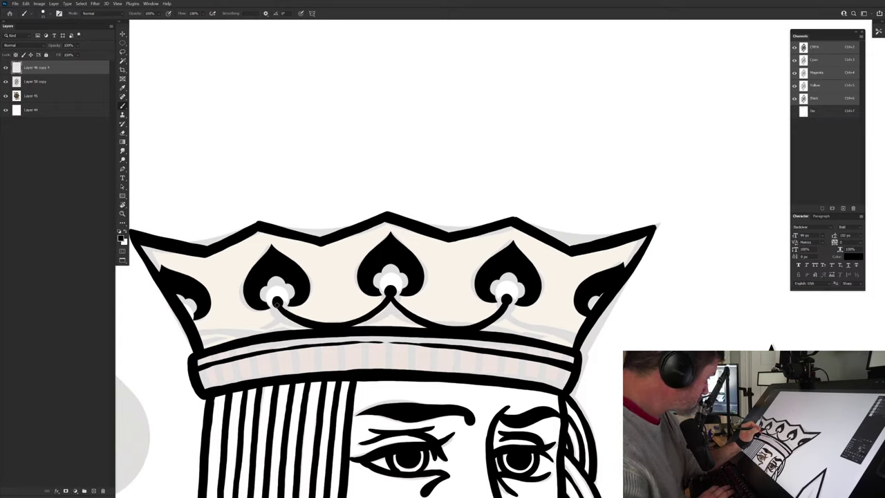
Step: Paint matching curved black lines from the right and left dots out to the crown's side edges
{"action": "left_click_drag", "start_coordinate": [508, 368], "coordinate": [415, 367]}
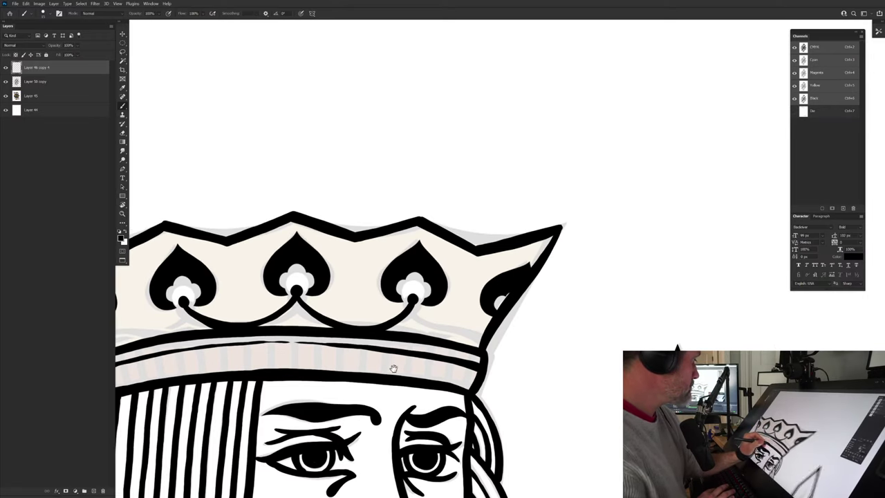
{"action": "mouse_move", "coordinate": [419, 317]}
{"action": "left_mouse_down"}
{"action": "mouse_move", "coordinate": [444, 335]}
{"action": "mouse_move", "coordinate": [476, 340]}
{"action": "mouse_move", "coordinate": [427, 328]}
{"action": "mouse_move", "coordinate": [411, 307]}
{"action": "left_mouse_up"}
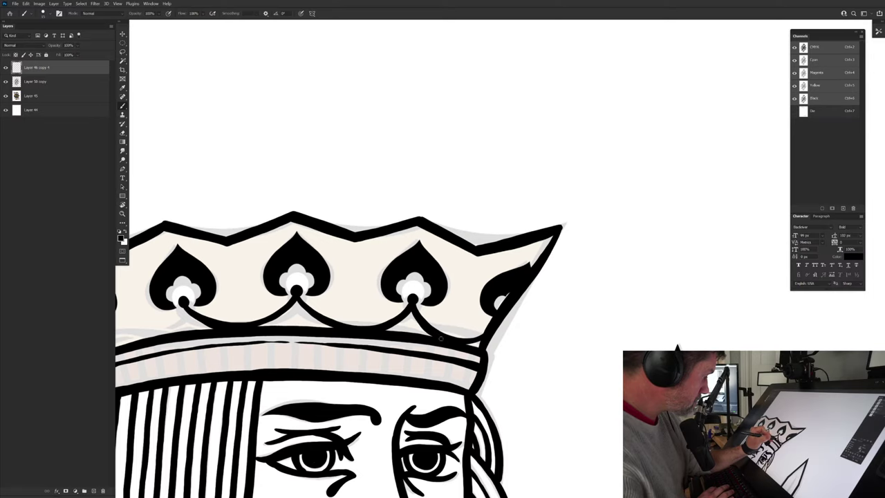
{"action": "left_click_drag", "start_coordinate": [317, 385], "coordinate": [547, 372]}
{"action": "mouse_move", "coordinate": [414, 292]}
{"action": "left_mouse_down"}
{"action": "mouse_move", "coordinate": [407, 308]}
{"action": "mouse_move", "coordinate": [367, 325]}
{"action": "mouse_move", "coordinate": [331, 316]}
{"action": "left_mouse_up"}
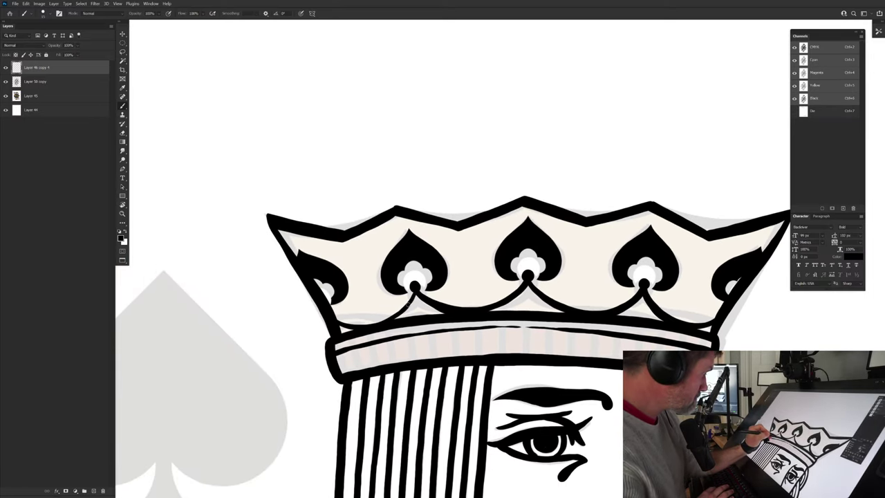
{"action": "mouse_move", "coordinate": [414, 290]}
{"action": "left_mouse_down"}
{"action": "mouse_move", "coordinate": [367, 323]}
{"action": "mouse_move", "coordinate": [335, 317]}
{"action": "left_mouse_up"}
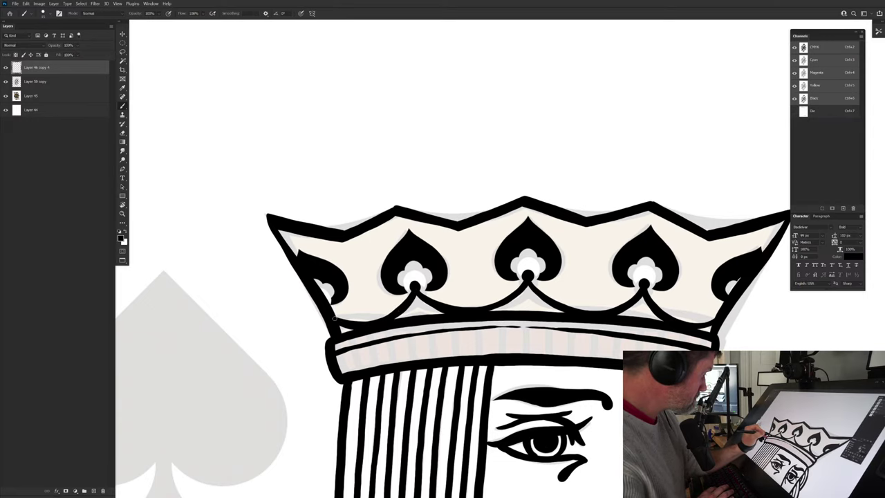
Step: On a new layer, paint a small black peak on the band beneath each of the three dots and trim the peaks with the Eraser
{"action": "left_click_drag", "start_coordinate": [442, 341], "coordinate": [296, 352]}
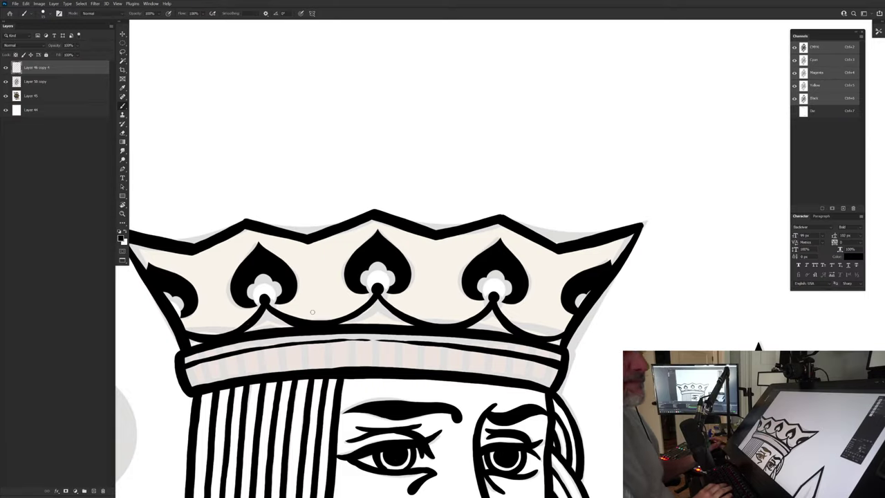
{"action": "left_click_drag", "start_coordinate": [351, 377], "coordinate": [394, 428]}
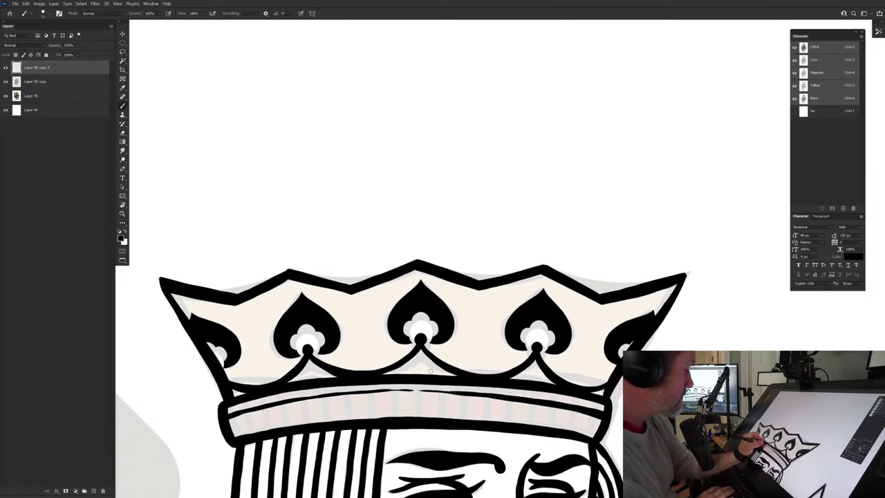
{"action": "left_click", "coordinate": [94, 491]}
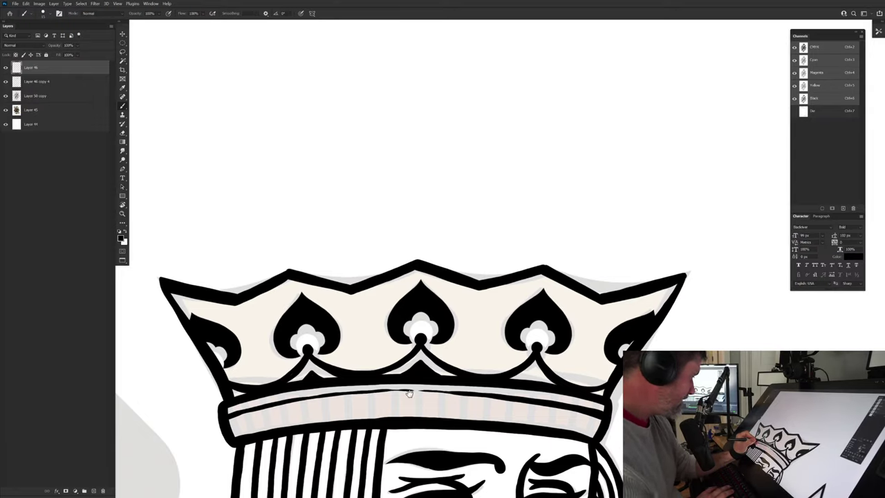
{"action": "left_click_drag", "start_coordinate": [409, 392], "coordinate": [352, 391]}
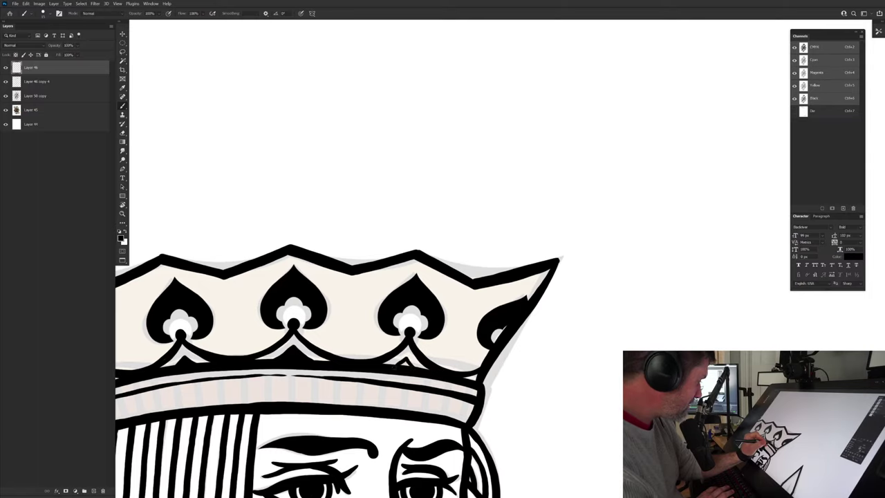
{"action": "key", "text": "e"}
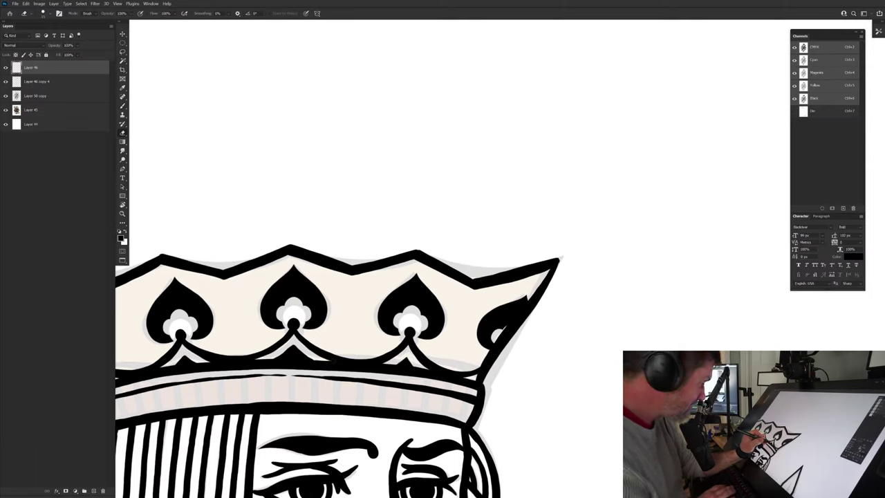
{"action": "left_click_drag", "start_coordinate": [293, 342], "coordinate": [313, 360]}
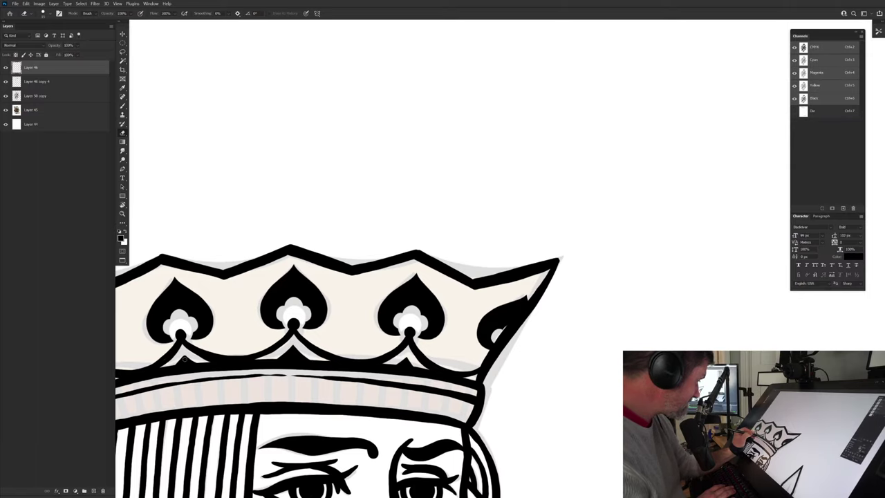
Step: Enlarge the brush and paint a round black dot beneath each of the four notches in the crown's upper outline
{"action": "left_click_drag", "start_coordinate": [211, 406], "coordinate": [348, 420]}
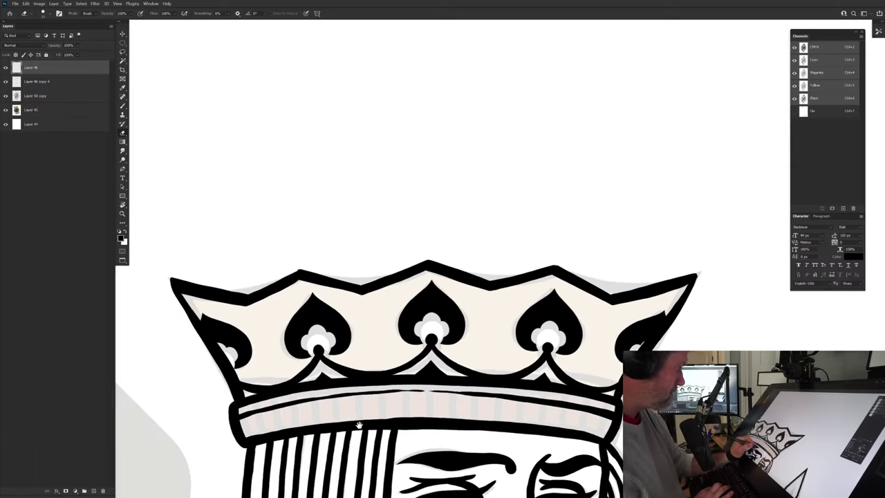
{"action": "key", "text": "b"}
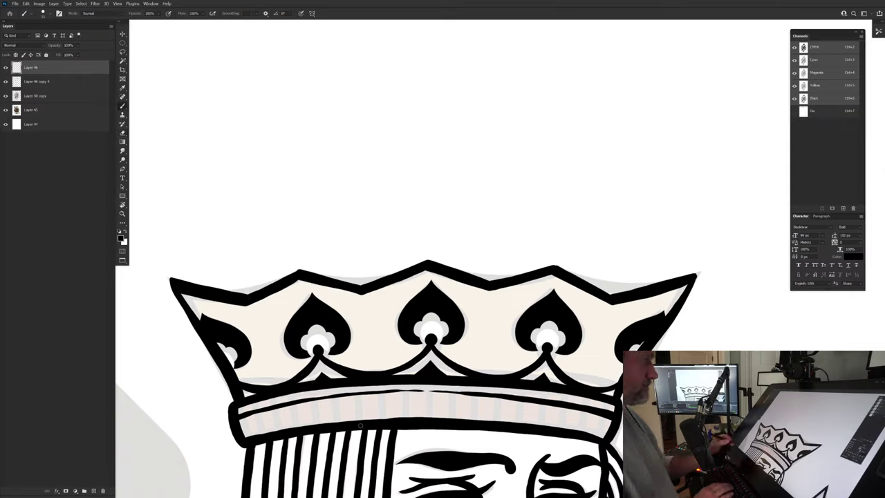
{"action": "key", "text": "bracketright"}
{"action": "key", "text": "bracketright"}
{"action": "left_click_drag", "start_coordinate": [362, 297], "coordinate": [364, 300]}
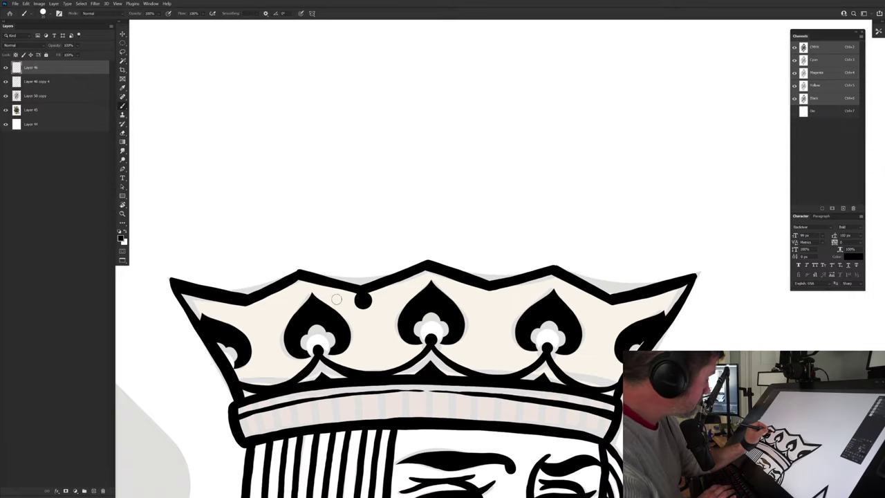
{"action": "left_click_drag", "start_coordinate": [242, 305], "coordinate": [249, 311]}
{"action": "mouse_move", "coordinate": [385, 342]}
{"action": "left_mouse_down"}
{"action": "mouse_move", "coordinate": [293, 387]}
{"action": "mouse_move", "coordinate": [398, 341]}
{"action": "left_mouse_up"}
{"action": "left_click_drag", "start_coordinate": [518, 354], "coordinate": [517, 354]}
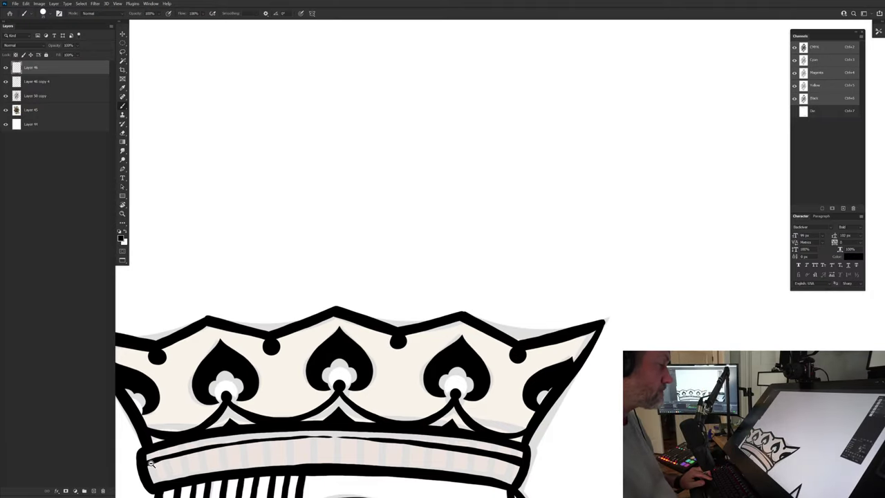
Step: Toggle the crown spades layer off and on to check it, and merge the two crown detail layers into one
{"action": "left_click_drag", "start_coordinate": [411, 354], "coordinate": [387, 328]}
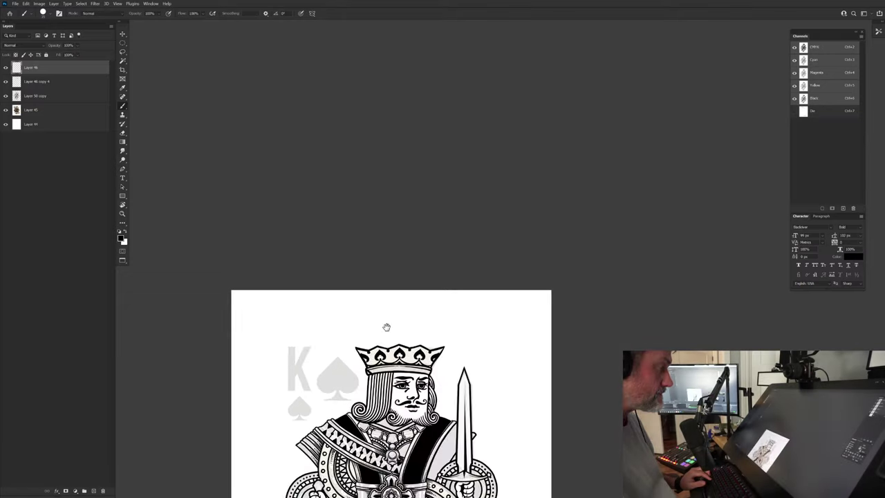
{"action": "left_click_drag", "start_coordinate": [388, 382], "coordinate": [399, 204]}
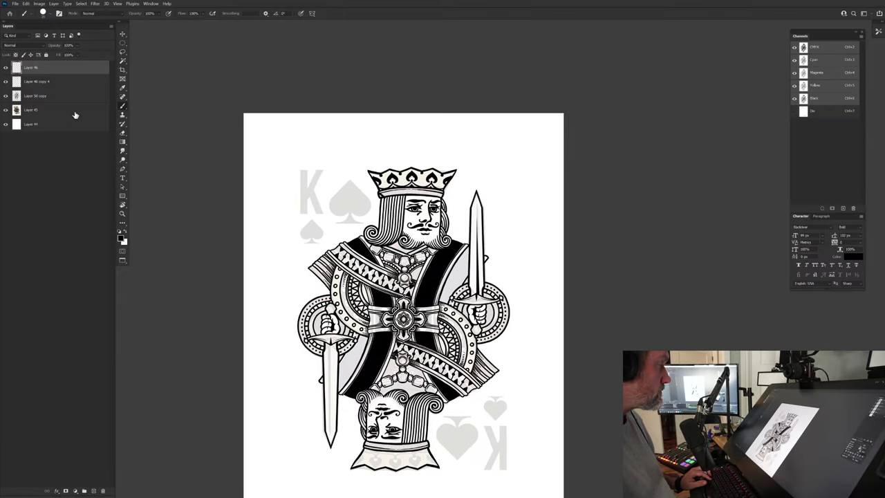
{"action": "left_click", "coordinate": [7, 81]}
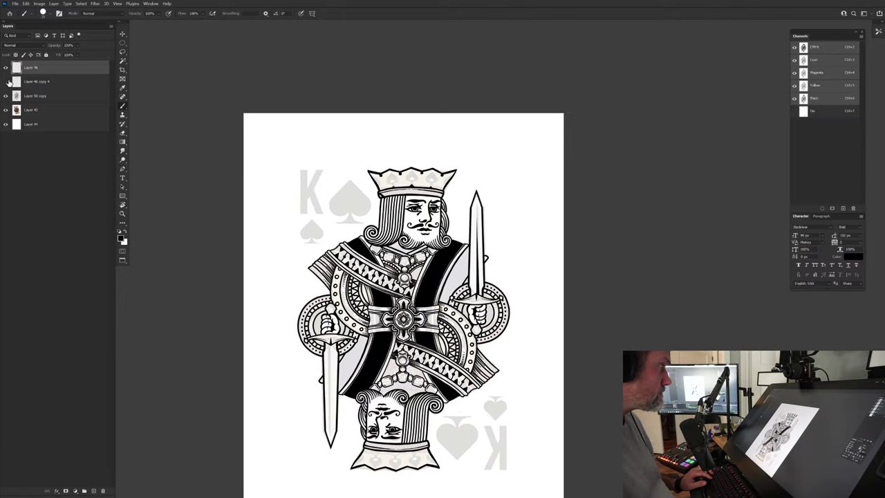
{"action": "left_click", "coordinate": [7, 81]}
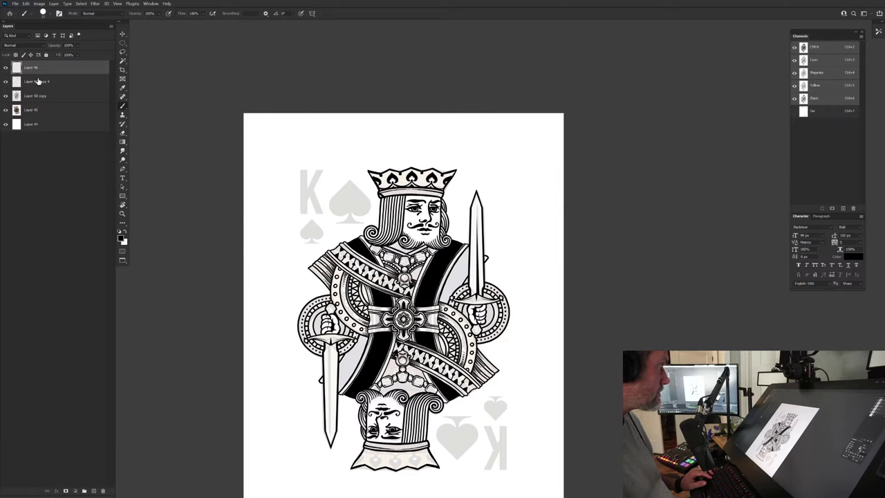
{"action": "left_click", "coordinate": [38, 81]}
{"action": "key", "text": "ctrl+e"}
{"action": "key", "text": "e"}
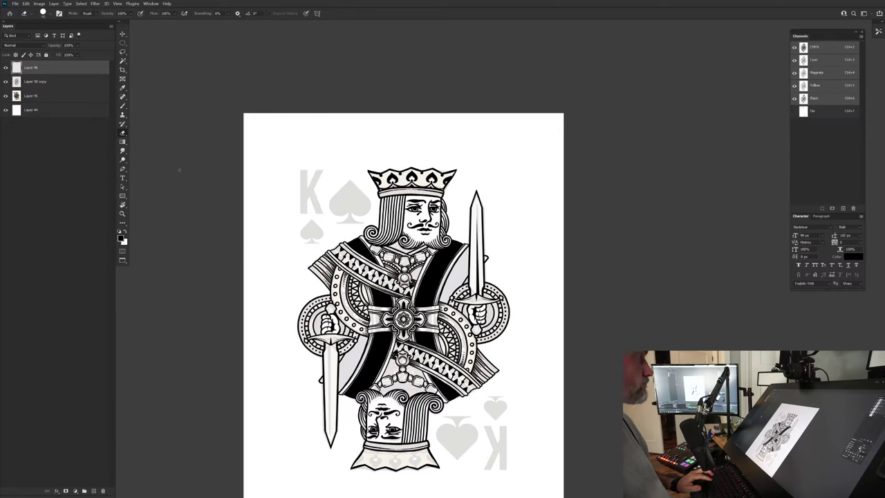
Step: Duplicate the crown detail layer and rotate the copy 180° together with the background layer onto the upside-down king's crown
{"action": "key", "text": "ctrl+j"}
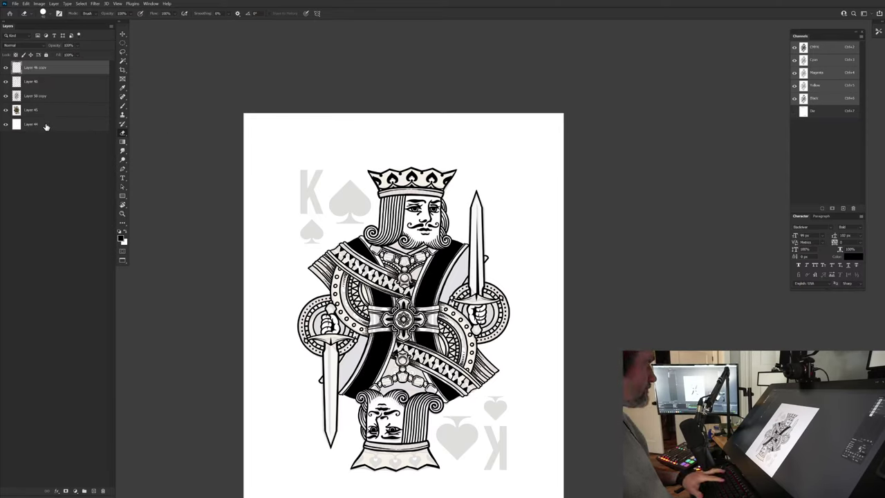
{"action": "left_click", "coordinate": [47, 126], "text": "ctrl"}
{"action": "key", "text": "ctrl+t"}
{"action": "left_click_drag", "start_coordinate": [611, 162], "coordinate": [647, 251]}
{"action": "left_click_drag", "start_coordinate": [679, 357], "coordinate": [260, 409]}
{"action": "key", "text": "Return"}
{"action": "key", "text": "e"}
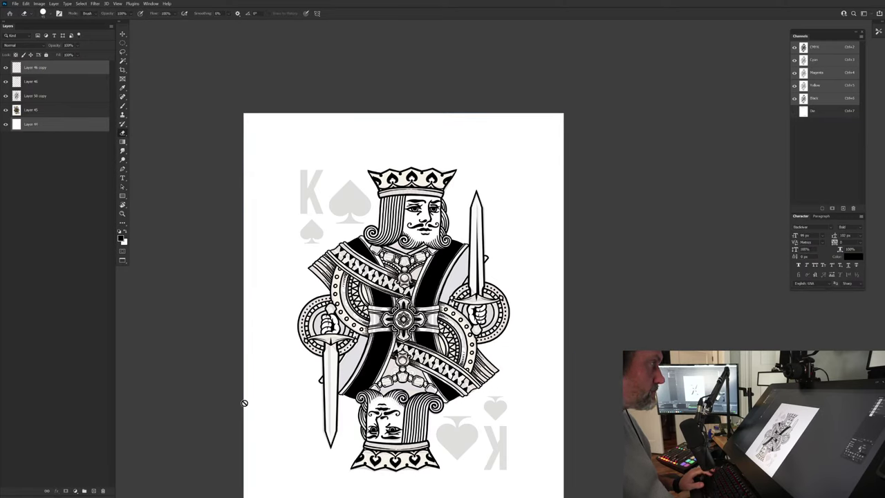
Step: Merge both crown detail layers with the king line art layer beneath them
{"action": "left_click", "coordinate": [57, 97]}
{"action": "left_click", "coordinate": [55, 73], "text": "shift"}
{"action": "key", "text": "ctrl+e"}
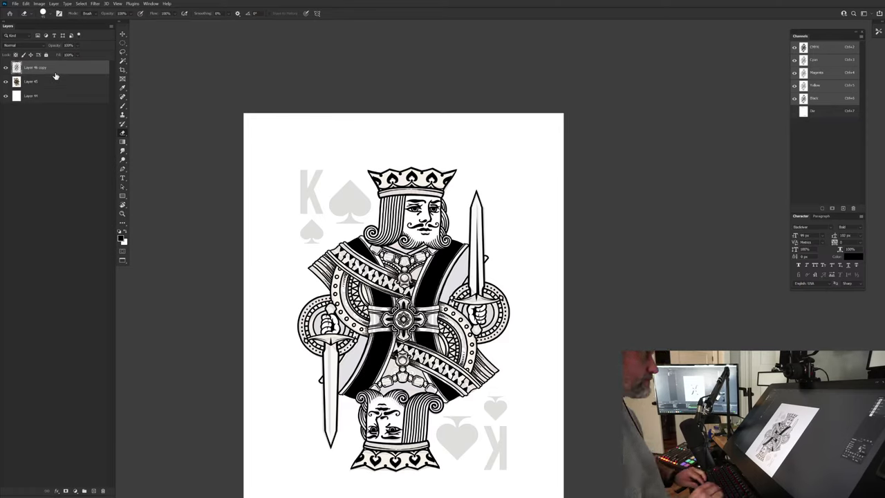
Step: Thicken the black outer outline along the upper crown's left edge, the band end, the hair and the left shoulder with the Brush
{"action": "key", "text": "b"}
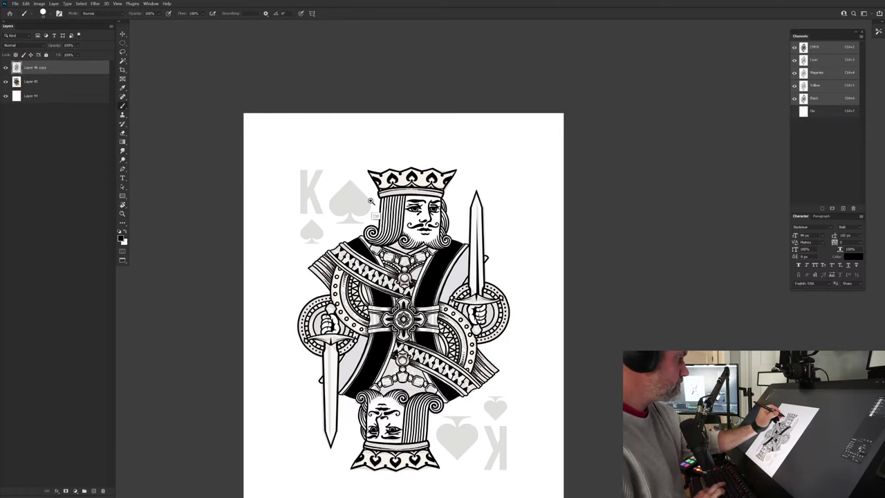
{"action": "left_click_drag", "start_coordinate": [371, 202], "coordinate": [354, 311]}
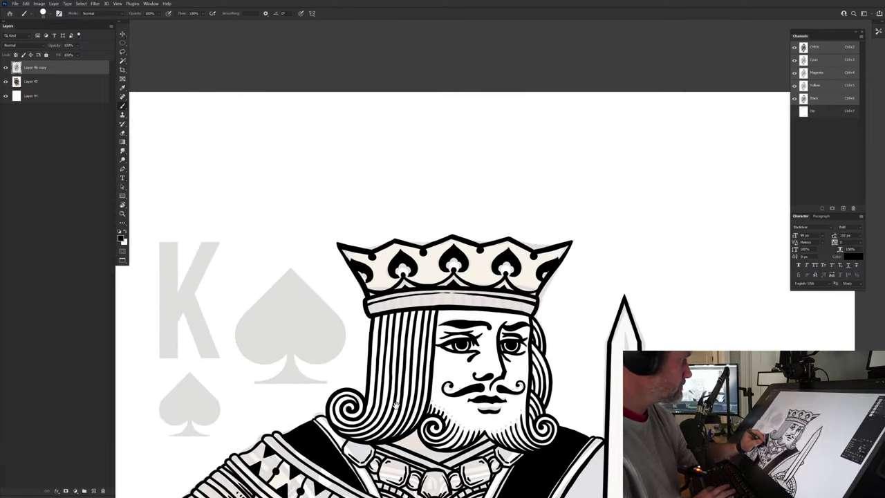
{"action": "scroll", "coordinate": [354, 311], "scroll_direction": "up", "scroll_amount": 3}
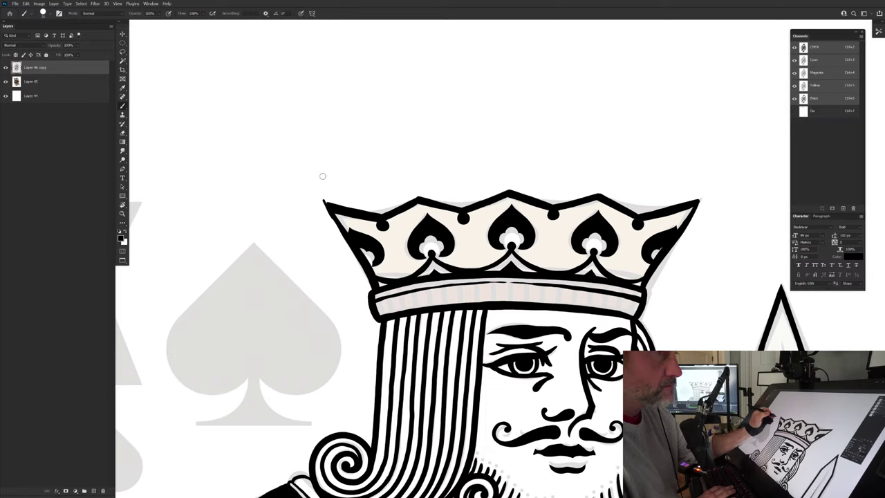
{"action": "mouse_move", "coordinate": [324, 203]}
{"action": "left_mouse_down"}
{"action": "mouse_move", "coordinate": [370, 289]}
{"action": "mouse_move", "coordinate": [373, 276]}
{"action": "left_mouse_up"}
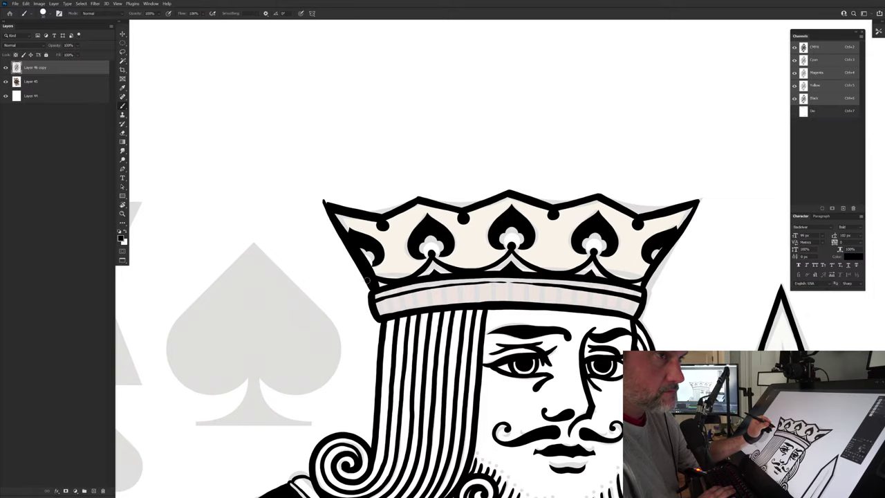
{"action": "mouse_move", "coordinate": [369, 294]}
{"action": "left_mouse_down"}
{"action": "mouse_move", "coordinate": [378, 347]}
{"action": "mouse_move", "coordinate": [372, 446]}
{"action": "mouse_move", "coordinate": [342, 401]}
{"action": "mouse_move", "coordinate": [401, 322]}
{"action": "mouse_move", "coordinate": [384, 364]}
{"action": "mouse_move", "coordinate": [320, 394]}
{"action": "mouse_move", "coordinate": [302, 391]}
{"action": "left_mouse_up"}
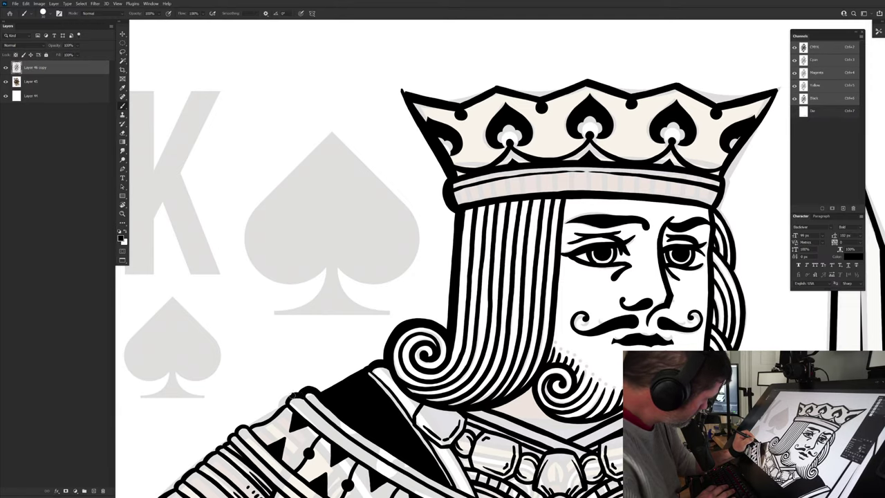
{"action": "left_click_drag", "start_coordinate": [260, 446], "coordinate": [301, 363]}
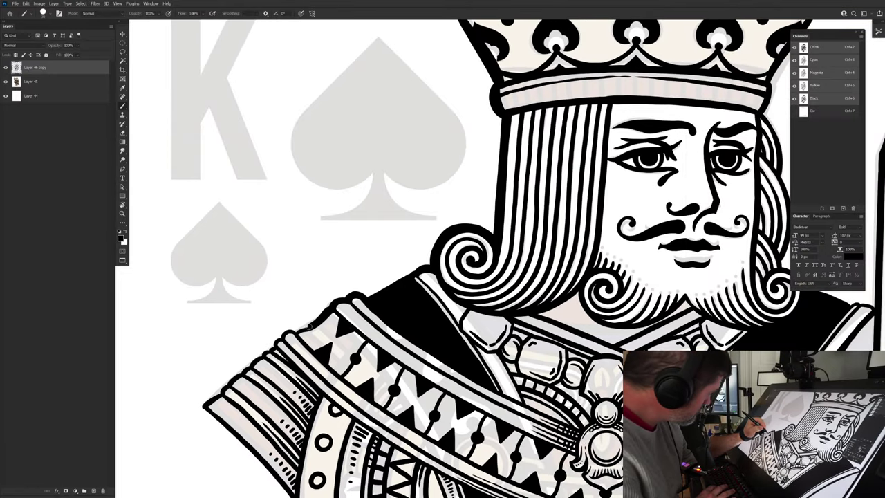
{"action": "mouse_move", "coordinate": [292, 328]}
{"action": "left_mouse_down"}
{"action": "mouse_move", "coordinate": [202, 406]}
{"action": "mouse_move", "coordinate": [282, 311]}
{"action": "mouse_move", "coordinate": [268, 279]}
{"action": "mouse_move", "coordinate": [363, 380]}
{"action": "left_mouse_up"}
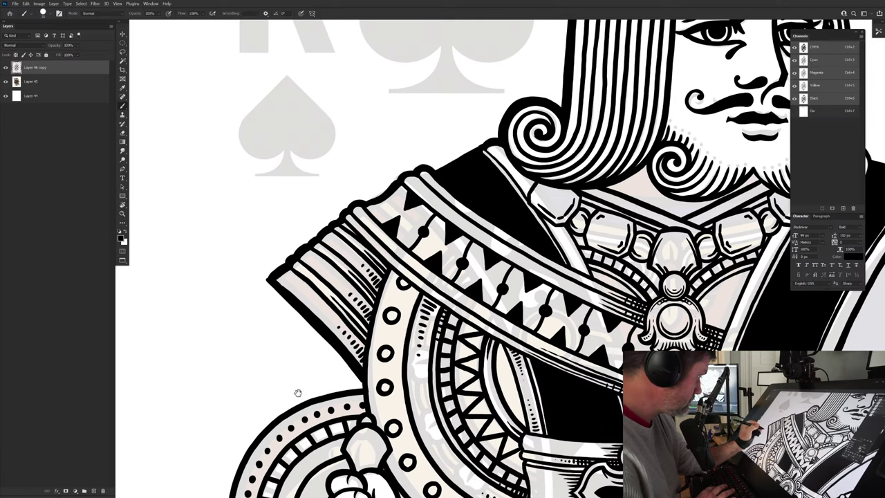
Step: Thicken the outer outline of the upper king's left sleeve and the round shield beneath it
{"action": "left_click_drag", "start_coordinate": [298, 393], "coordinate": [388, 297]}
{"action": "mouse_move", "coordinate": [453, 285]}
{"action": "left_mouse_down"}
{"action": "mouse_move", "coordinate": [376, 315]}
{"action": "mouse_move", "coordinate": [343, 347]}
{"action": "mouse_move", "coordinate": [318, 396]}
{"action": "mouse_move", "coordinate": [315, 460]}
{"action": "left_mouse_up"}
{"action": "mouse_move", "coordinate": [301, 422]}
{"action": "left_mouse_down"}
{"action": "mouse_move", "coordinate": [318, 456]}
{"action": "mouse_move", "coordinate": [285, 357]}
{"action": "mouse_move", "coordinate": [281, 303]}
{"action": "mouse_move", "coordinate": [302, 368]}
{"action": "mouse_move", "coordinate": [377, 426]}
{"action": "left_mouse_up"}
{"action": "mouse_move", "coordinate": [379, 469]}
{"action": "left_mouse_down"}
{"action": "mouse_move", "coordinate": [369, 227]}
{"action": "mouse_move", "coordinate": [377, 273]}
{"action": "mouse_move", "coordinate": [359, 305]}
{"action": "mouse_move", "coordinate": [377, 307]}
{"action": "left_mouse_up"}
{"action": "left_click_drag", "start_coordinate": [370, 423], "coordinate": [365, 292]}
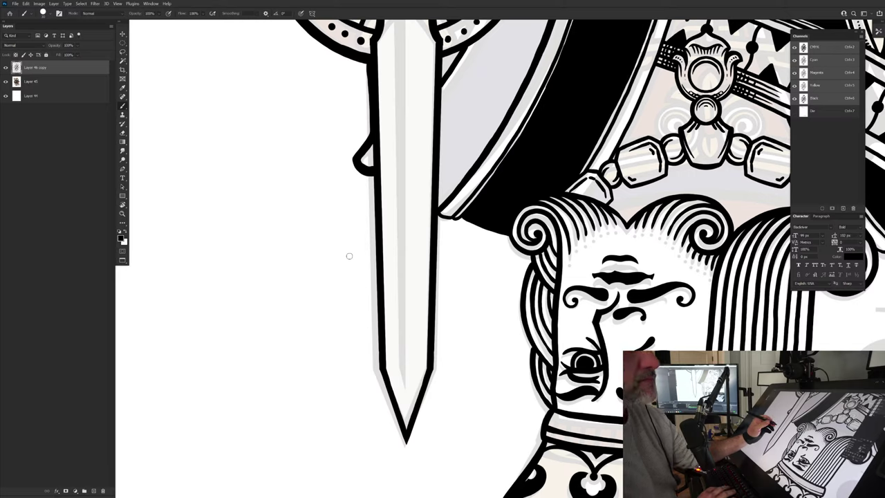
Step: Paint a heavier black outline around the downward sword's tip and trim its edges with the Eraser
{"action": "mouse_move", "coordinate": [371, 179]}
{"action": "left_mouse_down"}
{"action": "mouse_move", "coordinate": [380, 367]}
{"action": "mouse_move", "coordinate": [408, 454]}
{"action": "left_mouse_up"}
{"action": "left_click_drag", "start_coordinate": [434, 370], "coordinate": [407, 451]}
{"action": "key", "text": "e"}
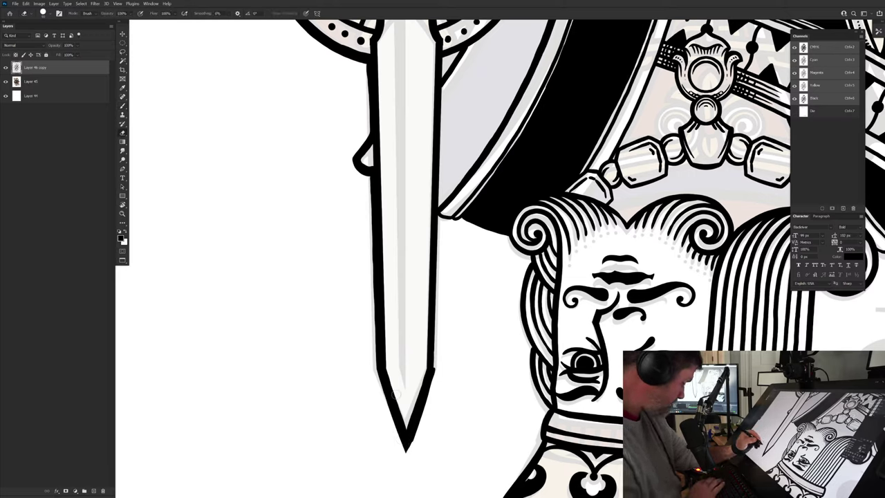
{"action": "left_click_drag", "start_coordinate": [438, 371], "coordinate": [406, 469]}
Step: Thicken both long edges of the downward sword's blade up to the hand guard
{"action": "key", "text": "b"}
{"action": "left_click_drag", "start_coordinate": [435, 224], "coordinate": [435, 357]}
{"action": "left_click_drag", "start_coordinate": [402, 280], "coordinate": [408, 445]}
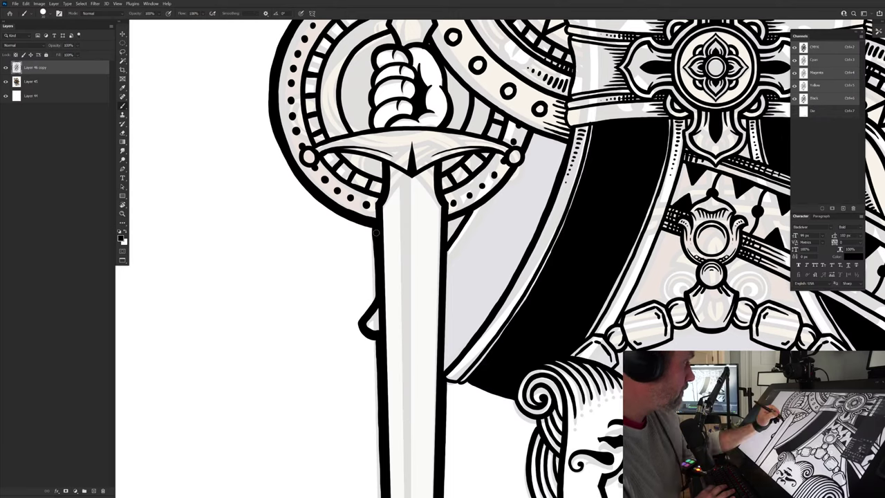
{"action": "left_click_drag", "start_coordinate": [376, 232], "coordinate": [382, 175]}
{"action": "mouse_move", "coordinate": [440, 163]}
{"action": "left_mouse_down"}
{"action": "mouse_move", "coordinate": [448, 228]}
{"action": "mouse_move", "coordinate": [445, 374]}
{"action": "left_mouse_up"}
{"action": "left_click_drag", "start_coordinate": [428, 427], "coordinate": [318, 415]}
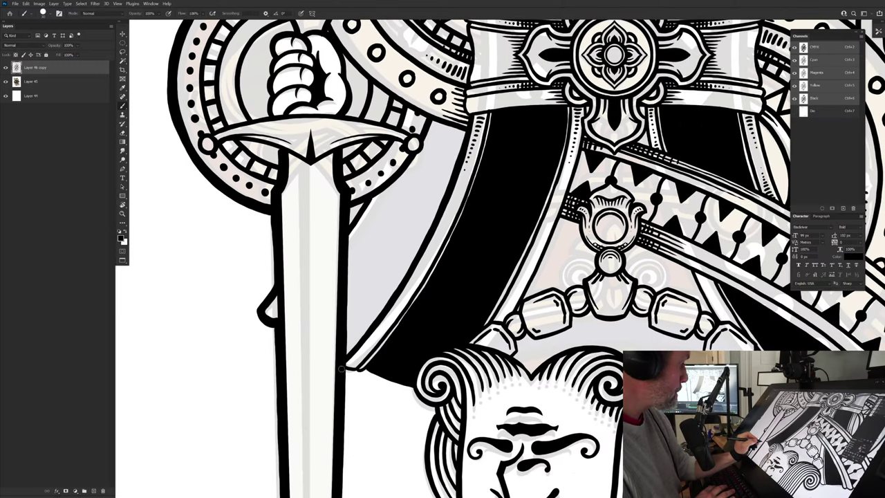
Step: Thicken the outer outline of the upside-down king's hair and crown, extending the crown's right corner
{"action": "mouse_move", "coordinate": [365, 372]}
{"action": "left_mouse_down"}
{"action": "mouse_move", "coordinate": [431, 408]}
{"action": "mouse_move", "coordinate": [426, 280]}
{"action": "mouse_move", "coordinate": [418, 330]}
{"action": "mouse_move", "coordinate": [447, 423]}
{"action": "left_mouse_up"}
{"action": "left_click_drag", "start_coordinate": [403, 454], "coordinate": [403, 263]}
{"action": "mouse_move", "coordinate": [445, 215]}
{"action": "left_mouse_down"}
{"action": "mouse_move", "coordinate": [435, 267]}
{"action": "mouse_move", "coordinate": [388, 334]}
{"action": "mouse_move", "coordinate": [449, 322]}
{"action": "mouse_move", "coordinate": [494, 341]}
{"action": "mouse_move", "coordinate": [543, 331]}
{"action": "mouse_move", "coordinate": [580, 343]}
{"action": "mouse_move", "coordinate": [468, 403]}
{"action": "mouse_move", "coordinate": [332, 419]}
{"action": "mouse_move", "coordinate": [353, 406]}
{"action": "mouse_move", "coordinate": [443, 389]}
{"action": "mouse_move", "coordinate": [505, 393]}
{"action": "left_mouse_up"}
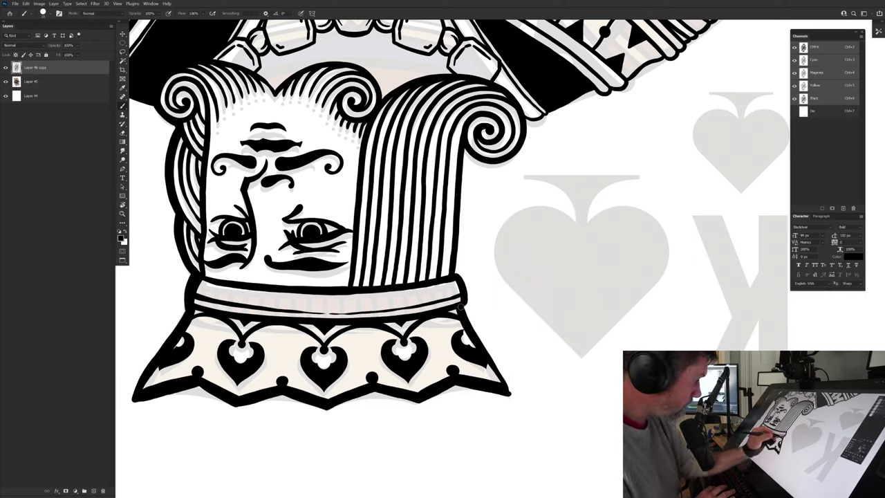
{"action": "left_click_drag", "start_coordinate": [460, 305], "coordinate": [492, 355]}
{"action": "left_click_drag", "start_coordinate": [509, 388], "coordinate": [512, 396]}
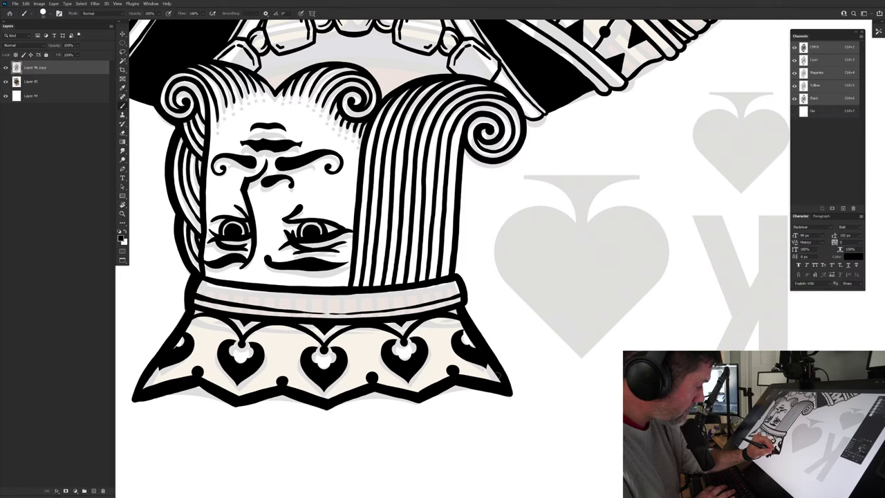
Step: Thicken the outer outline of the upside-down king's right shoulder and sleeve
{"action": "mouse_move", "coordinate": [454, 271]}
{"action": "left_mouse_down"}
{"action": "mouse_move", "coordinate": [465, 311]}
{"action": "mouse_move", "coordinate": [459, 396]}
{"action": "left_mouse_up"}
{"action": "mouse_move", "coordinate": [477, 259]}
{"action": "left_mouse_down"}
{"action": "mouse_move", "coordinate": [431, 379]}
{"action": "mouse_move", "coordinate": [404, 421]}
{"action": "mouse_move", "coordinate": [409, 378]}
{"action": "mouse_move", "coordinate": [424, 391]}
{"action": "mouse_move", "coordinate": [448, 392]}
{"action": "mouse_move", "coordinate": [467, 375]}
{"action": "mouse_move", "coordinate": [468, 348]}
{"action": "mouse_move", "coordinate": [575, 308]}
{"action": "left_mouse_up"}
{"action": "left_click_drag", "start_coordinate": [563, 342], "coordinate": [361, 475]}
{"action": "mouse_move", "coordinate": [385, 425]}
{"action": "left_mouse_down"}
{"action": "mouse_move", "coordinate": [430, 399]}
{"action": "mouse_move", "coordinate": [513, 323]}
{"action": "left_mouse_up"}
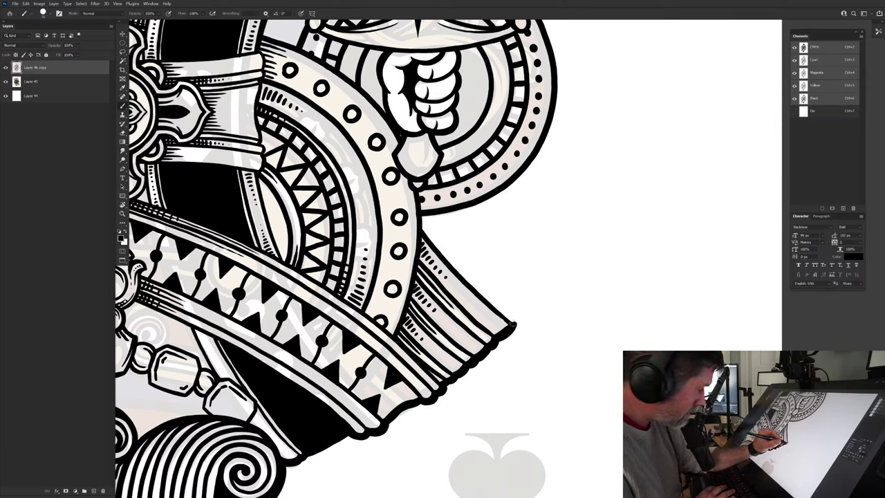
{"action": "left_click_drag", "start_coordinate": [418, 220], "coordinate": [515, 324]}
Step: Thicken the outer rim of the round shield behind the hand holding the upright sword
{"action": "left_click_drag", "start_coordinate": [364, 296], "coordinate": [437, 389]}
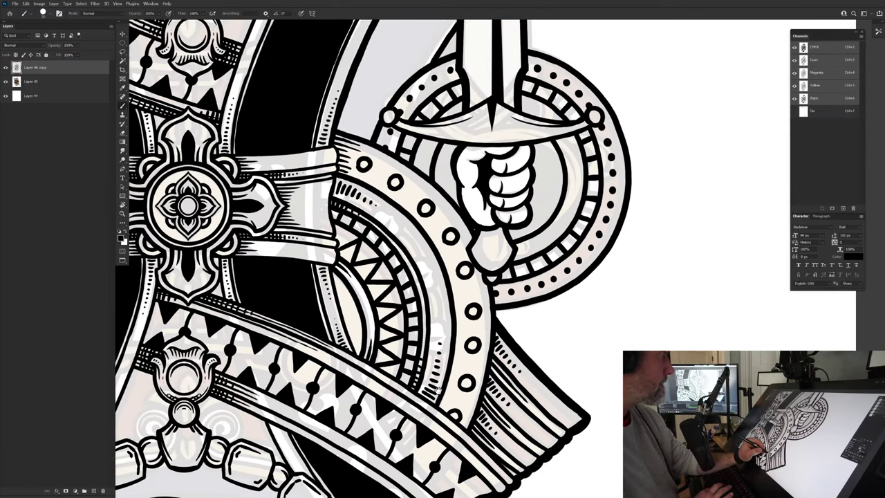
{"action": "left_click_drag", "start_coordinate": [447, 355], "coordinate": [415, 350]}
{"action": "left_click_drag", "start_coordinate": [418, 304], "coordinate": [403, 408]}
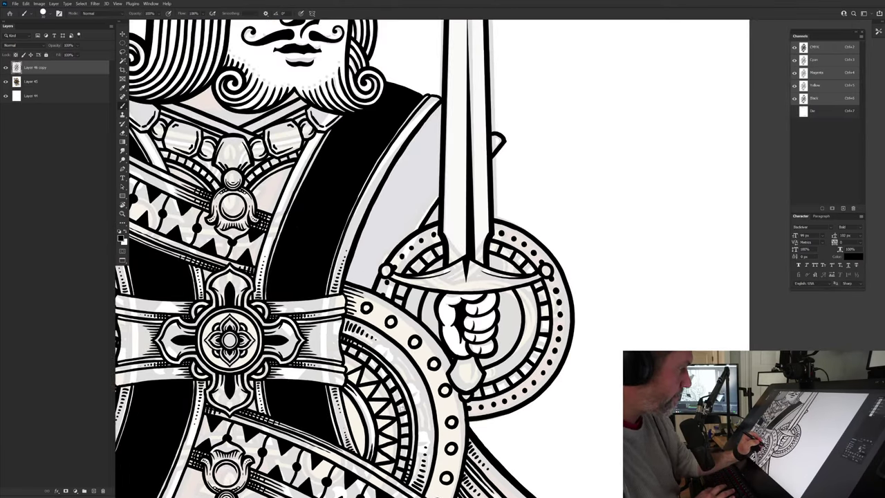
{"action": "mouse_move", "coordinate": [490, 223]}
{"action": "left_mouse_down"}
{"action": "mouse_move", "coordinate": [505, 220]}
{"action": "mouse_move", "coordinate": [542, 239]}
{"action": "mouse_move", "coordinate": [572, 286]}
{"action": "mouse_move", "coordinate": [577, 318]}
{"action": "mouse_move", "coordinate": [558, 379]}
{"action": "mouse_move", "coordinate": [513, 413]}
{"action": "mouse_move", "coordinate": [478, 419]}
{"action": "left_mouse_up"}
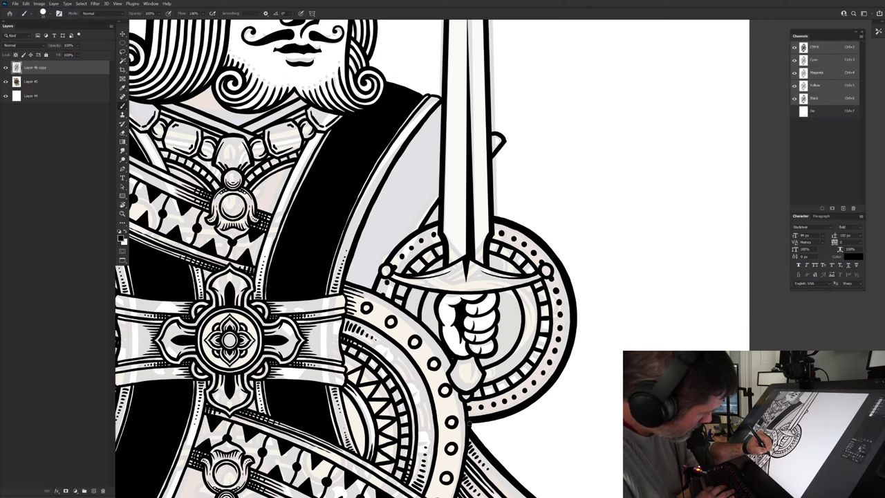
Step: Paint a heavier black outline around the upright sword's blade from its tip down to the guard
{"action": "left_click_drag", "start_coordinate": [439, 272], "coordinate": [396, 385]}
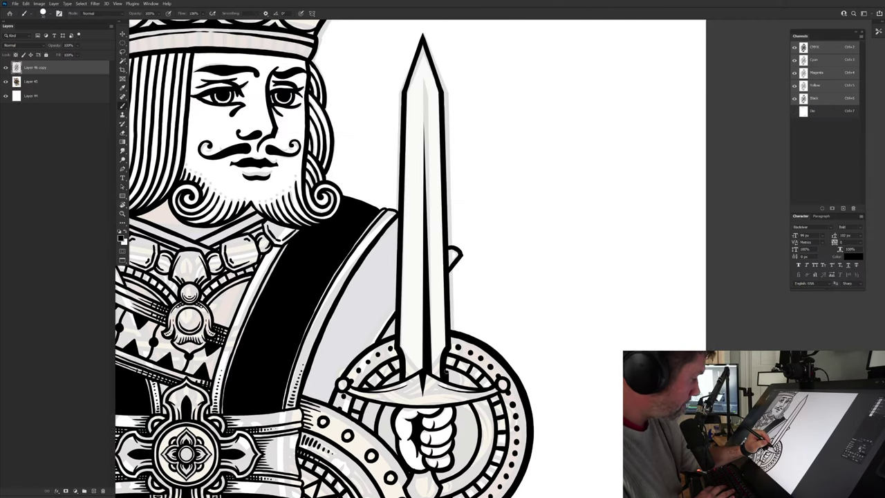
{"action": "mouse_move", "coordinate": [451, 331]}
{"action": "left_mouse_down"}
{"action": "mouse_move", "coordinate": [445, 97]}
{"action": "mouse_move", "coordinate": [422, 31]}
{"action": "mouse_move", "coordinate": [400, 88]}
{"action": "mouse_move", "coordinate": [394, 346]}
{"action": "left_mouse_up"}
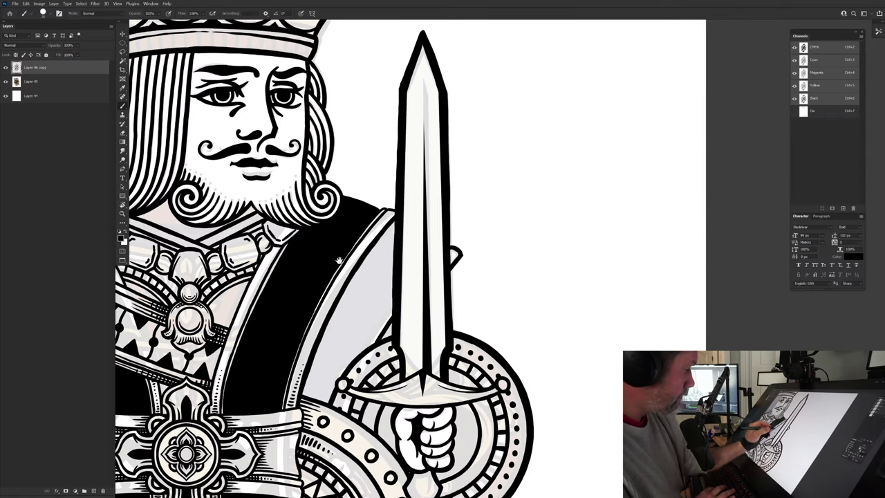
{"action": "left_click_drag", "start_coordinate": [351, 285], "coordinate": [401, 321]}
Step: Thicken the outlines of the arm, sleeve tip and shoulder trim on either side of the upright sword
{"action": "left_click_drag", "start_coordinate": [440, 356], "coordinate": [427, 376]}
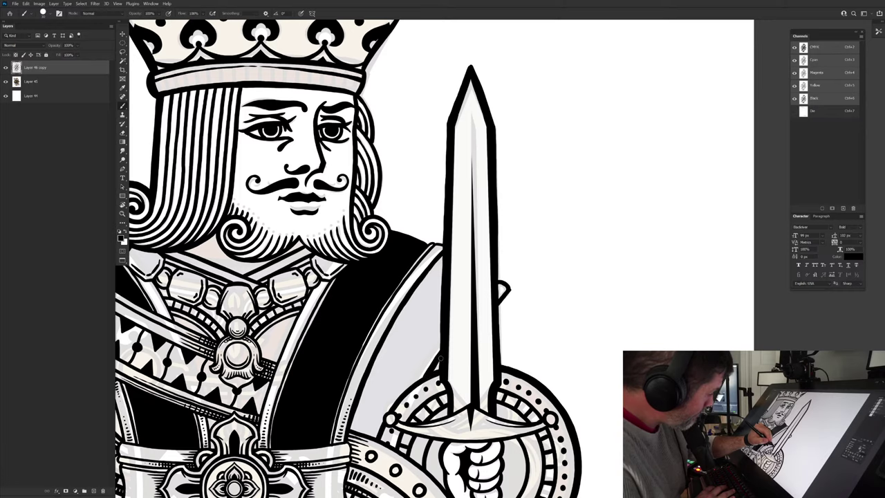
{"action": "mouse_move", "coordinate": [495, 305]}
{"action": "left_mouse_down"}
{"action": "mouse_move", "coordinate": [507, 295]}
{"action": "mouse_move", "coordinate": [497, 279]}
{"action": "left_mouse_up"}
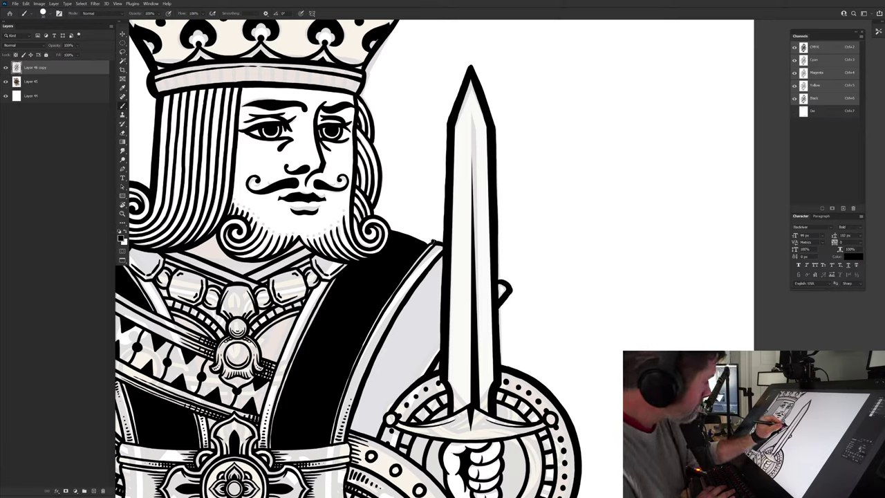
{"action": "mouse_move", "coordinate": [428, 242]}
{"action": "left_mouse_down"}
{"action": "mouse_move", "coordinate": [391, 226]}
{"action": "mouse_move", "coordinate": [473, 398]}
{"action": "left_mouse_up"}
{"action": "mouse_move", "coordinate": [453, 310]}
{"action": "left_mouse_down"}
{"action": "mouse_move", "coordinate": [466, 330]}
{"action": "mouse_move", "coordinate": [457, 382]}
{"action": "left_mouse_up"}
Step: Thicken the upper crown's right edge and its zigzag top outline from corner to corner
{"action": "left_click_drag", "start_coordinate": [442, 262], "coordinate": [494, 418]}
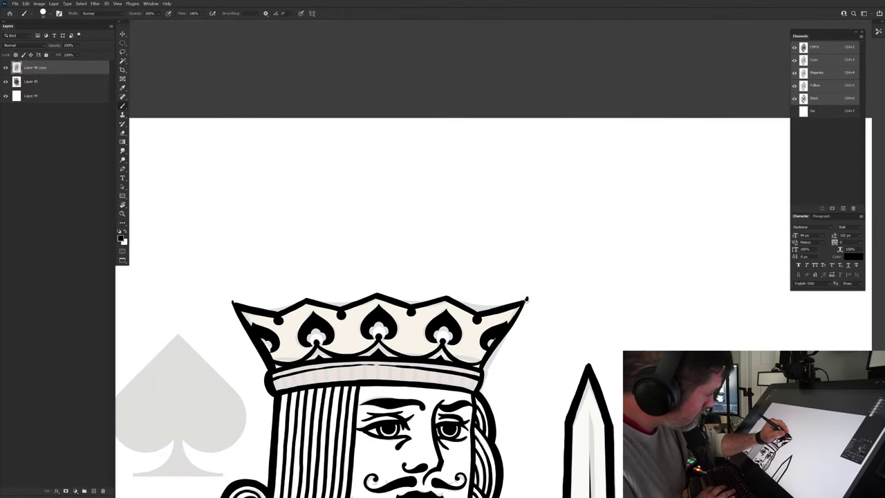
{"action": "left_click_drag", "start_coordinate": [527, 299], "coordinate": [480, 394]}
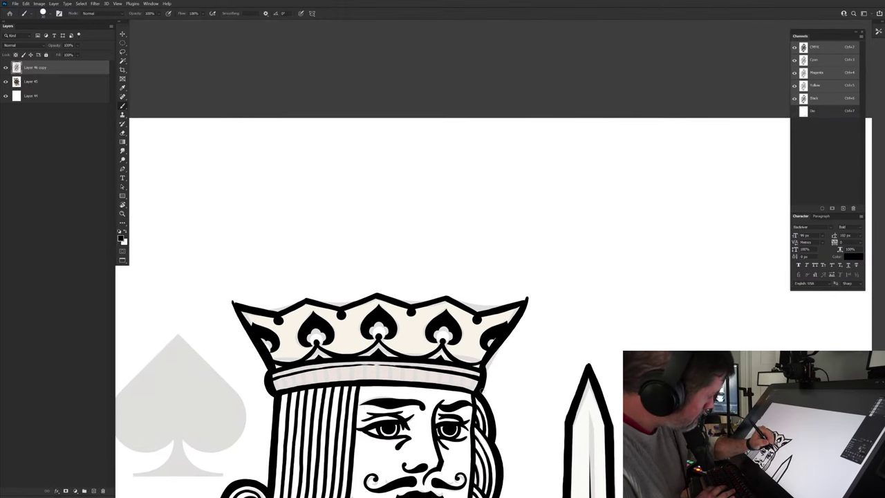
{"action": "mouse_move", "coordinate": [233, 303]}
{"action": "left_mouse_down"}
{"action": "mouse_move", "coordinate": [277, 313]}
{"action": "mouse_move", "coordinate": [310, 299]}
{"action": "mouse_move", "coordinate": [340, 307]}
{"action": "mouse_move", "coordinate": [377, 292]}
{"action": "mouse_move", "coordinate": [411, 305]}
{"action": "mouse_move", "coordinate": [445, 297]}
{"action": "mouse_move", "coordinate": [504, 304]}
{"action": "left_mouse_up"}
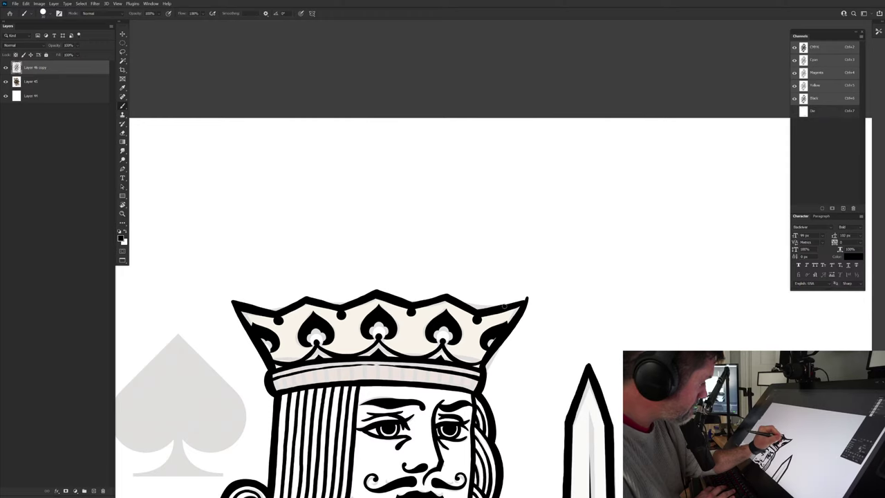
Step: Add a new layer above the merged line art, with the left shoulder and small corner spade in view
{"action": "left_click_drag", "start_coordinate": [365, 459], "coordinate": [364, 227]}
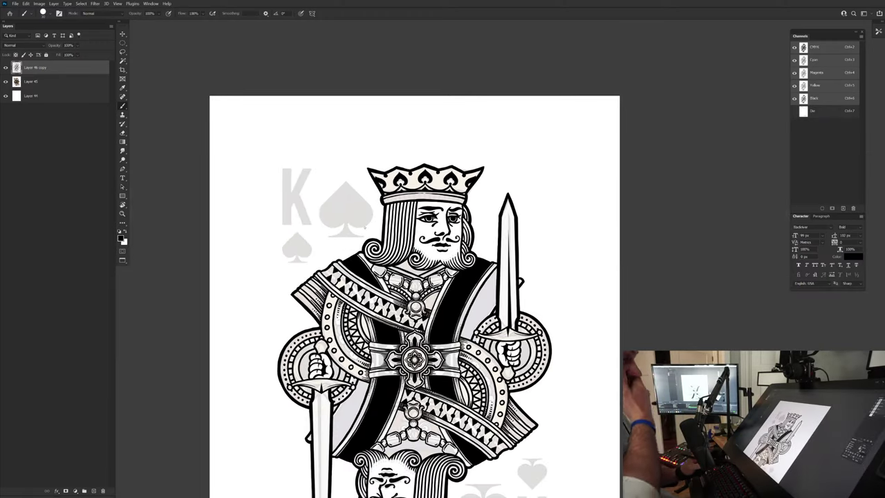
{"action": "scroll", "coordinate": [318, 290], "scroll_direction": "up", "scroll_amount": 3}
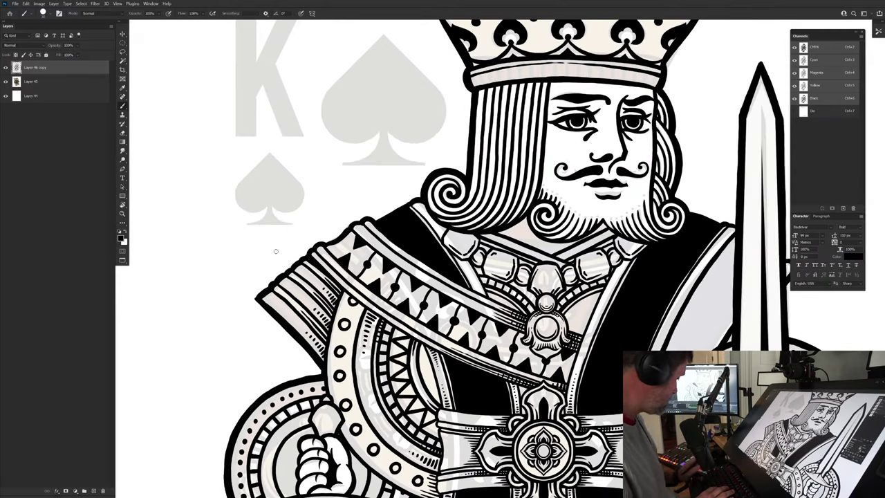
{"action": "key", "text": "ctrl+shift+alt+n"}
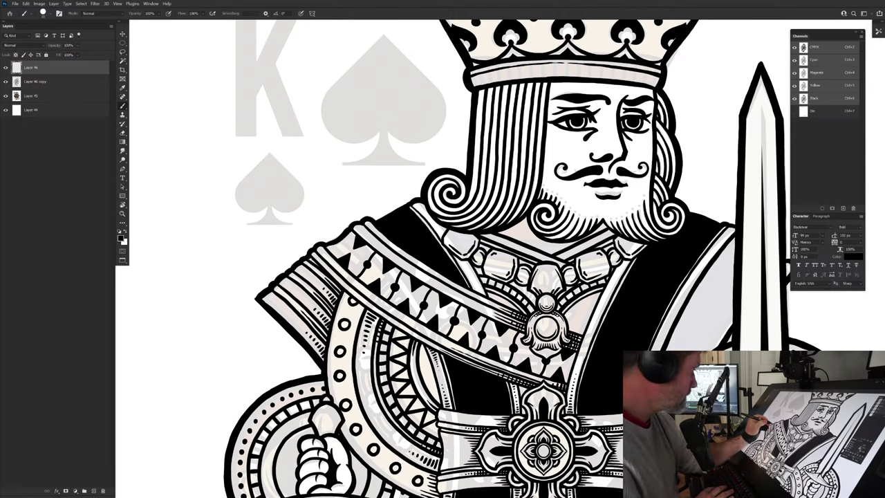
Step: Thicken the black edges of the upper king's chest sash from the shoulder past the pendant toward the belt cross
{"action": "left_click_drag", "start_coordinate": [309, 258], "coordinate": [391, 327]}
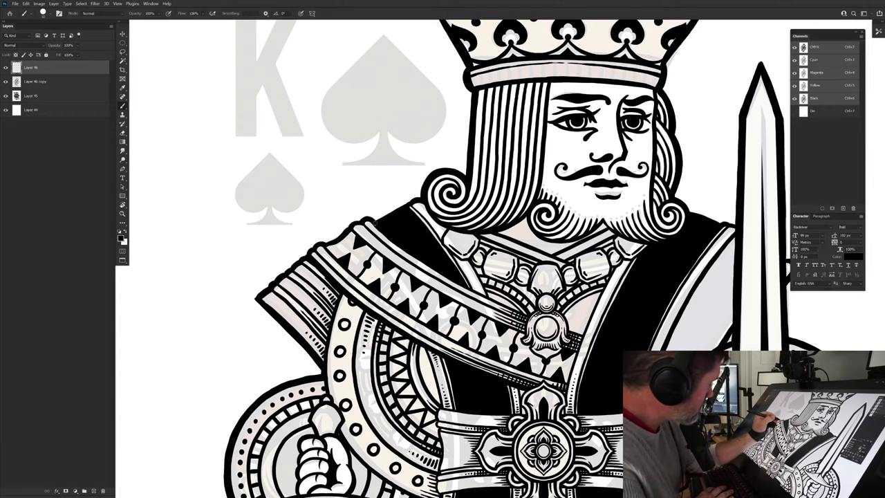
{"action": "left_click_drag", "start_coordinate": [480, 291], "coordinate": [579, 334]}
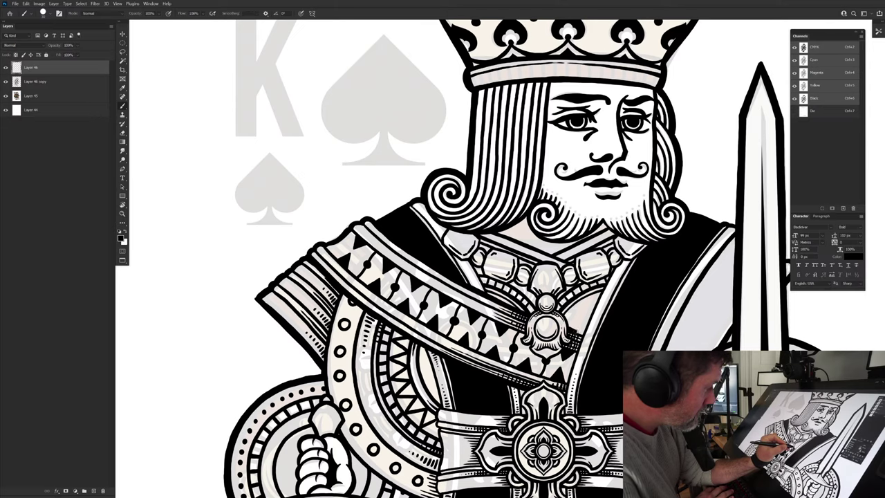
{"action": "left_click_drag", "start_coordinate": [436, 397], "coordinate": [327, 379]}
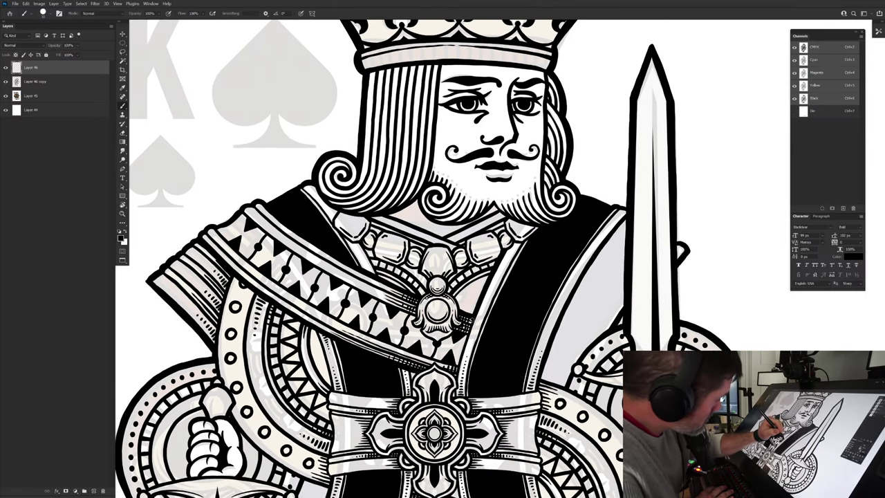
{"action": "mouse_move", "coordinate": [473, 318]}
{"action": "left_mouse_down"}
{"action": "mouse_move", "coordinate": [451, 371]}
{"action": "mouse_move", "coordinate": [371, 424]}
{"action": "left_mouse_up"}
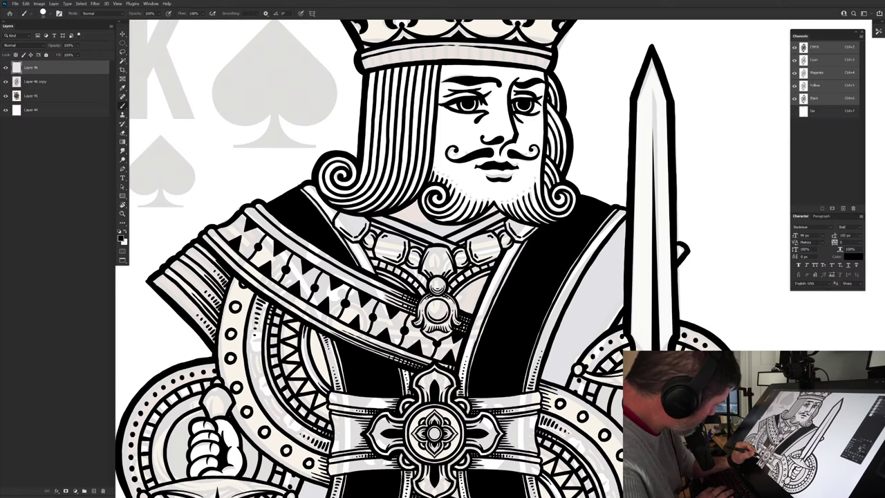
Step: Thicken the outlines beside the belt cross's upper arm and along the curved, circle-studded sleeve band down to the belt
{"action": "left_click_drag", "start_coordinate": [378, 473], "coordinate": [390, 395]}
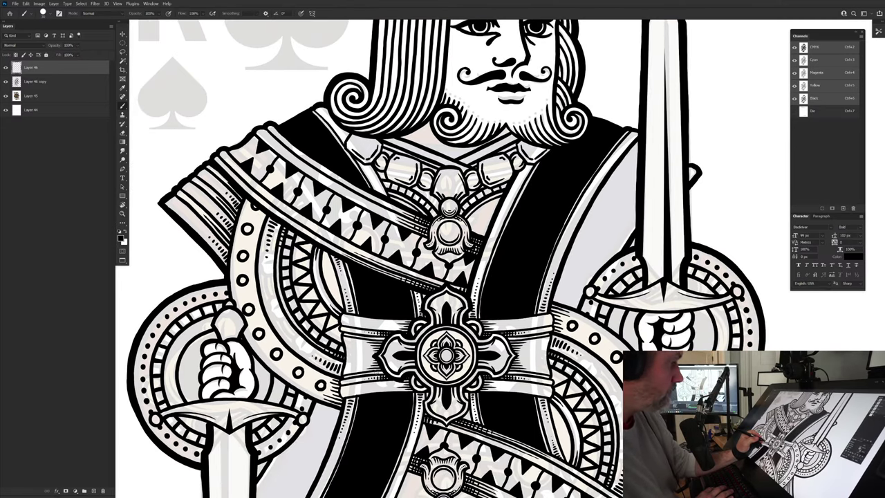
{"action": "left_click_drag", "start_coordinate": [465, 320], "coordinate": [477, 318]}
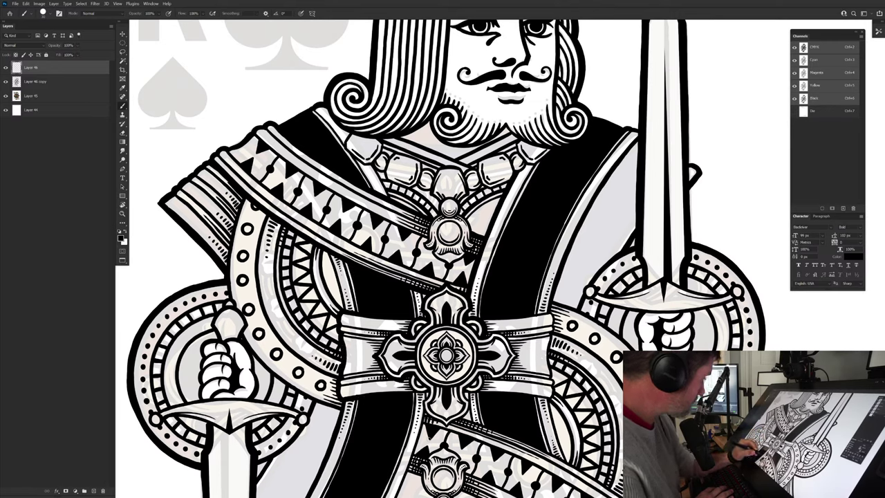
{"action": "left_click_drag", "start_coordinate": [324, 251], "coordinate": [339, 295]}
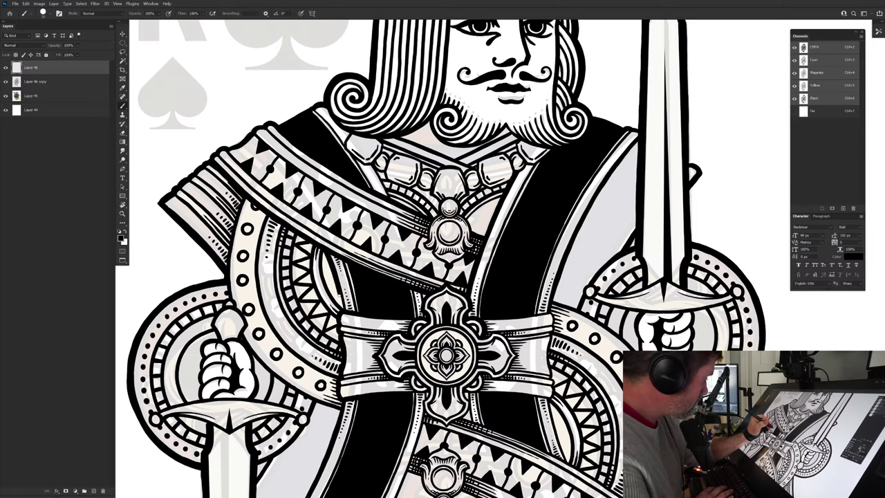
{"action": "left_click_drag", "start_coordinate": [320, 414], "coordinate": [403, 382]}
{"action": "left_click_drag", "start_coordinate": [322, 162], "coordinate": [308, 228]}
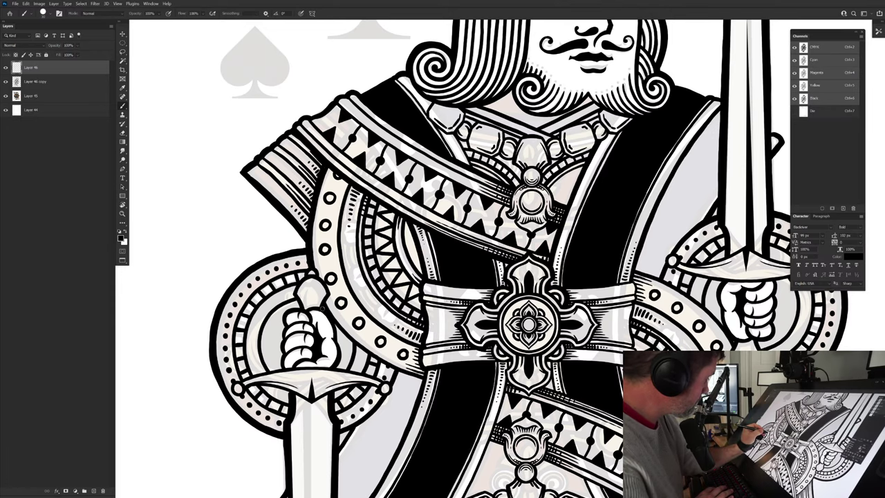
{"action": "mouse_move", "coordinate": [334, 323]}
{"action": "left_mouse_down"}
{"action": "mouse_move", "coordinate": [373, 359]}
{"action": "mouse_move", "coordinate": [422, 379]}
{"action": "left_mouse_up"}
{"action": "left_click", "coordinate": [377, 360]}
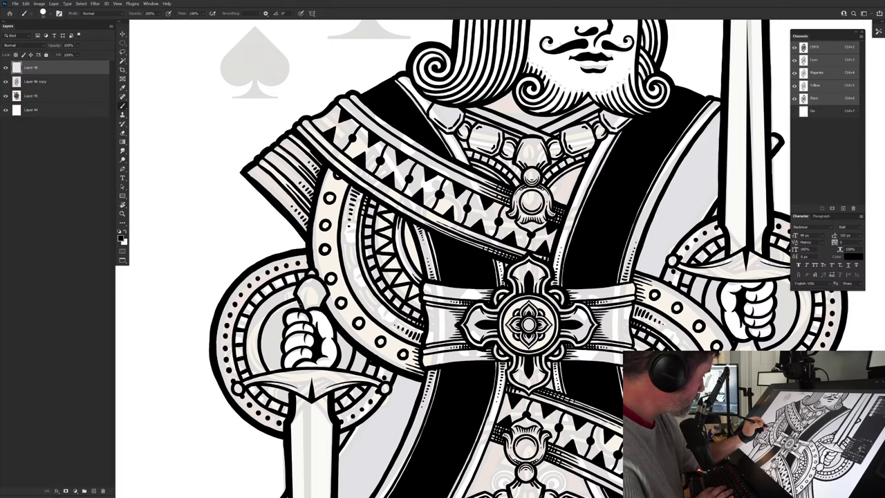
Step: Thicken the outlines of the pommel, the fist and the crossguard of the downward-pointing sword
{"action": "left_click_drag", "start_coordinate": [293, 296], "coordinate": [305, 273]}
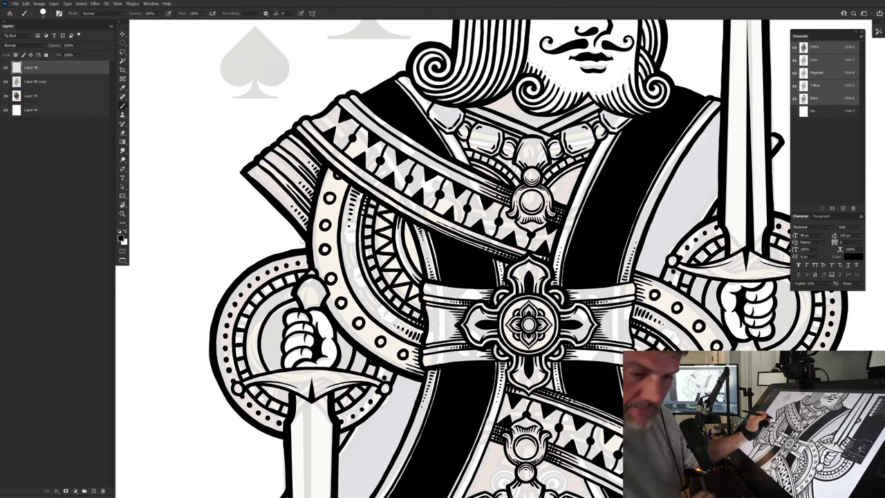
{"action": "mouse_move", "coordinate": [305, 275]}
{"action": "left_mouse_down"}
{"action": "mouse_move", "coordinate": [319, 272]}
{"action": "mouse_move", "coordinate": [331, 296]}
{"action": "mouse_move", "coordinate": [285, 313]}
{"action": "left_mouse_up"}
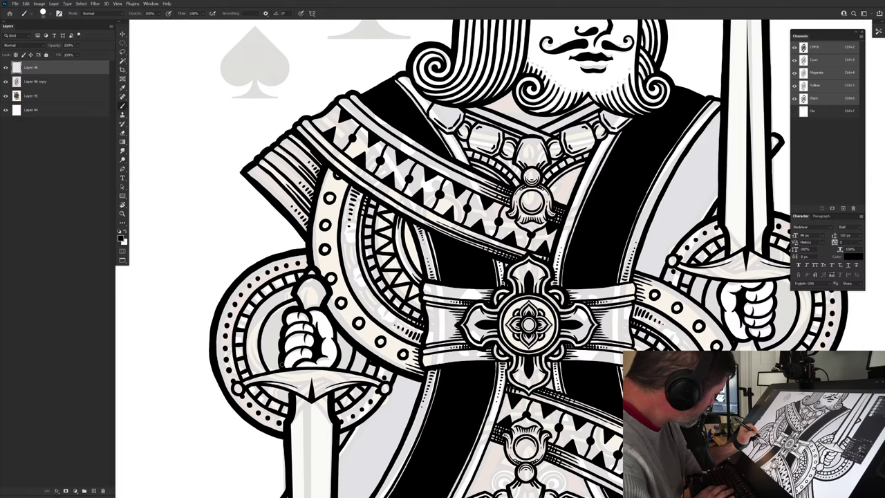
{"action": "left_click_drag", "start_coordinate": [282, 364], "coordinate": [279, 369]}
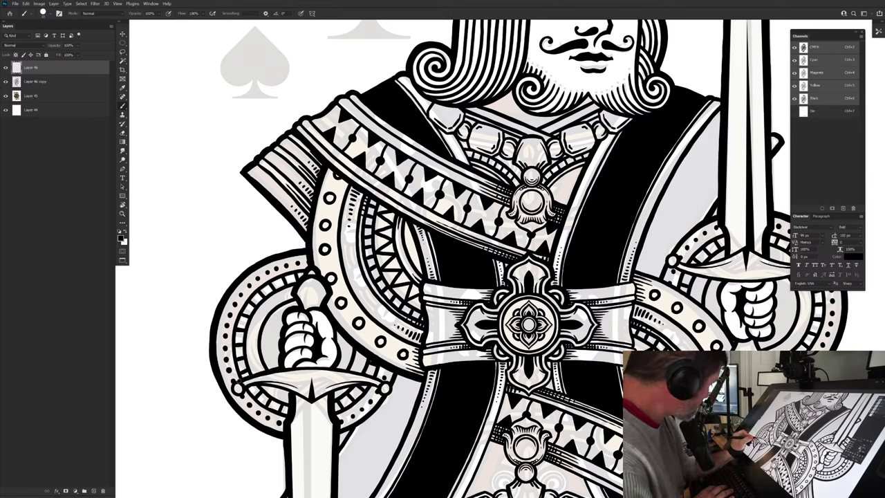
{"action": "mouse_move", "coordinate": [258, 386]}
{"action": "left_mouse_down"}
{"action": "mouse_move", "coordinate": [292, 395]}
{"action": "mouse_move", "coordinate": [379, 391]}
{"action": "mouse_move", "coordinate": [337, 367]}
{"action": "left_mouse_up"}
{"action": "left_click_drag", "start_coordinate": [337, 330], "coordinate": [336, 368]}
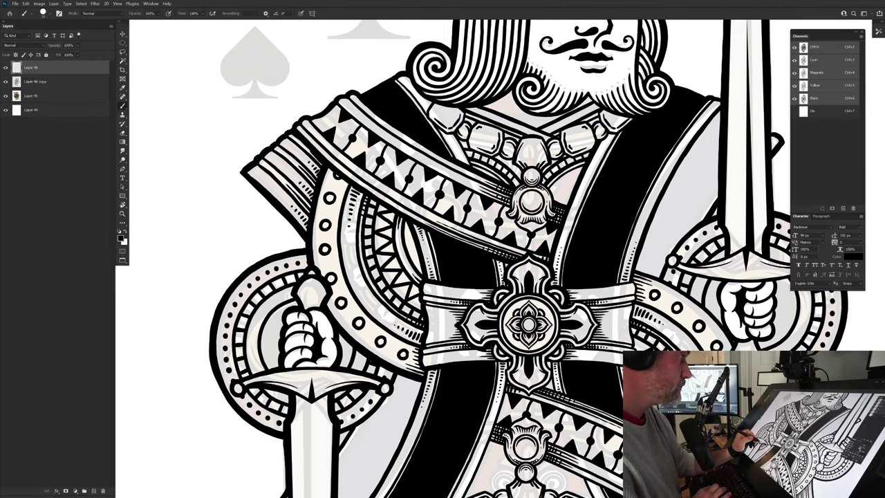
Step: Paint heavier black outlines around the upper king's necklace and its round pendant
{"action": "left_click_drag", "start_coordinate": [415, 201], "coordinate": [349, 362]}
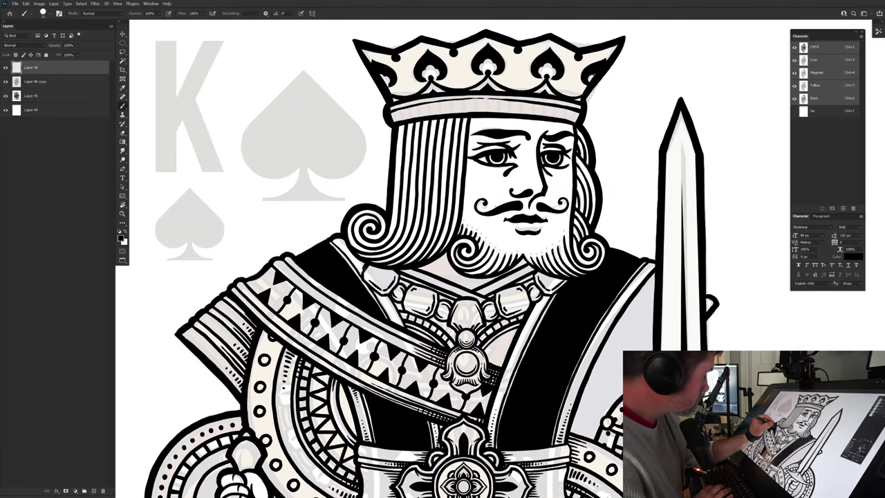
{"action": "left_click_drag", "start_coordinate": [359, 272], "coordinate": [403, 309]}
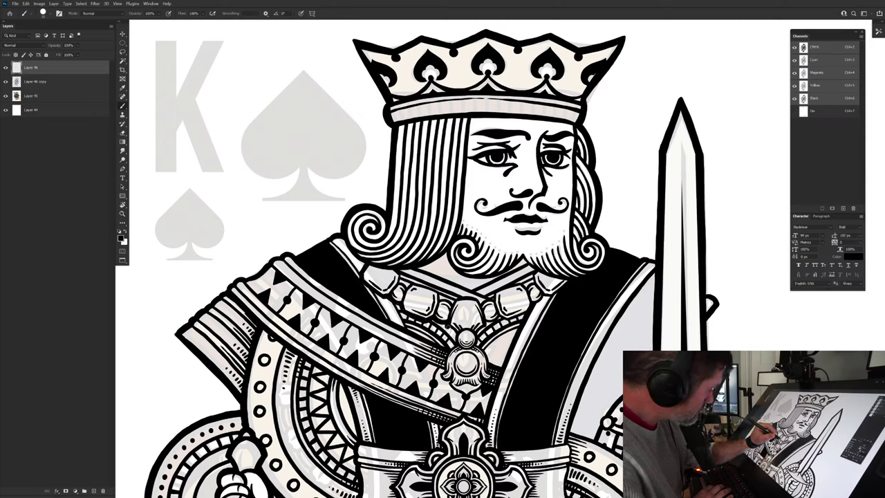
{"action": "mouse_move", "coordinate": [448, 326]}
{"action": "left_mouse_down"}
{"action": "mouse_move", "coordinate": [456, 345]}
{"action": "mouse_move", "coordinate": [440, 375]}
{"action": "mouse_move", "coordinate": [469, 399]}
{"action": "left_mouse_up"}
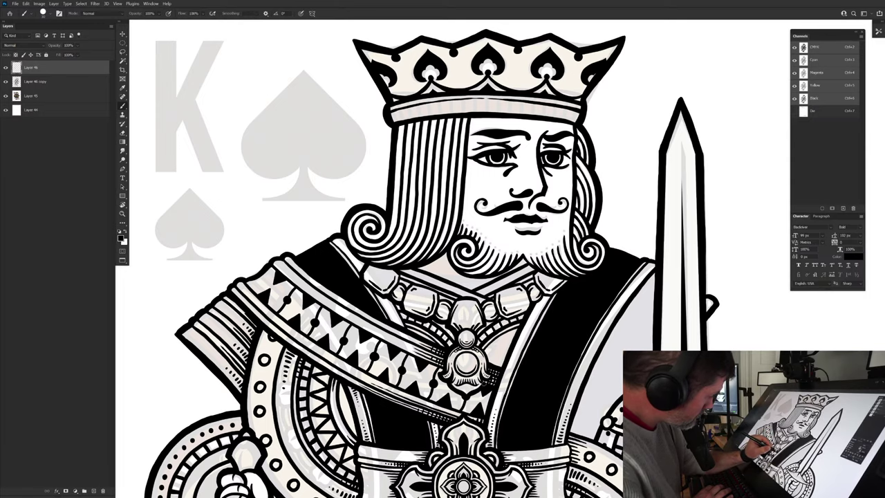
{"action": "mouse_move", "coordinate": [491, 364]}
{"action": "left_mouse_down"}
{"action": "mouse_move", "coordinate": [484, 350]}
{"action": "mouse_move", "coordinate": [395, 391]}
{"action": "left_mouse_up"}
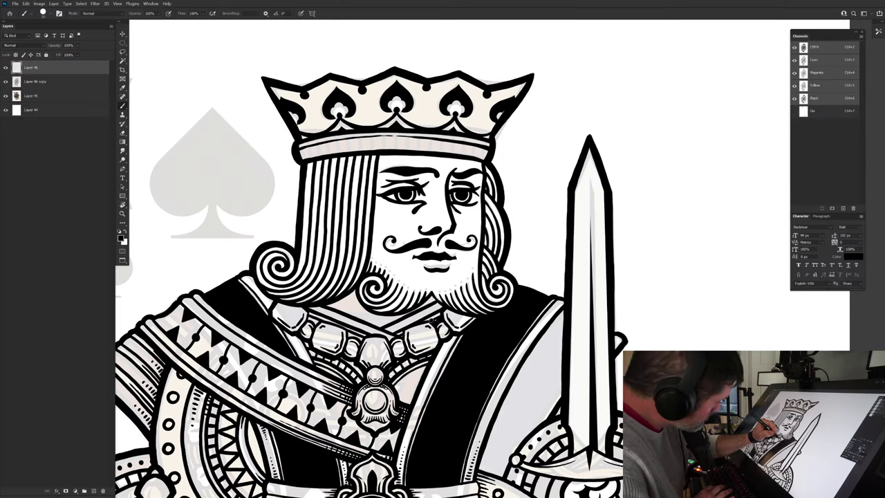
{"action": "mouse_move", "coordinate": [408, 327]}
{"action": "left_mouse_down"}
{"action": "mouse_move", "coordinate": [390, 343]}
{"action": "mouse_move", "coordinate": [326, 323]}
{"action": "left_mouse_up"}
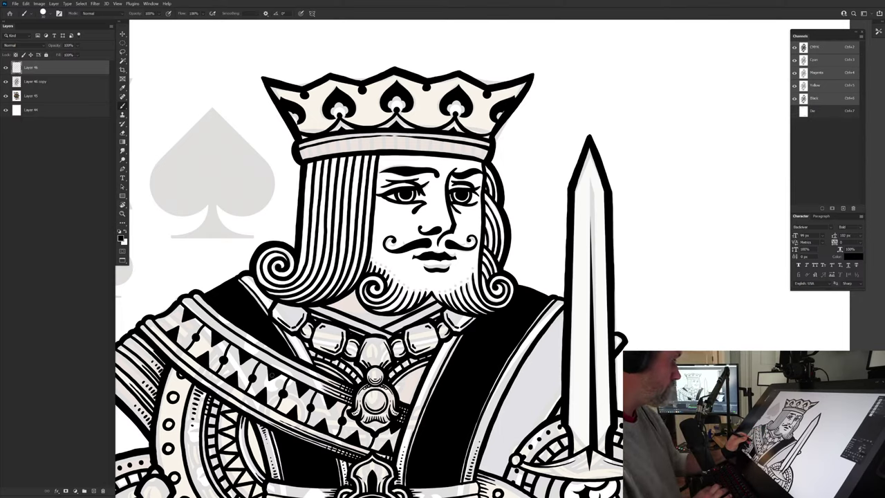
Step: Thicken the V-shaped collar lines under the beard and the line between the face and the hair
{"action": "left_click_drag", "start_coordinate": [325, 306], "coordinate": [374, 324]}
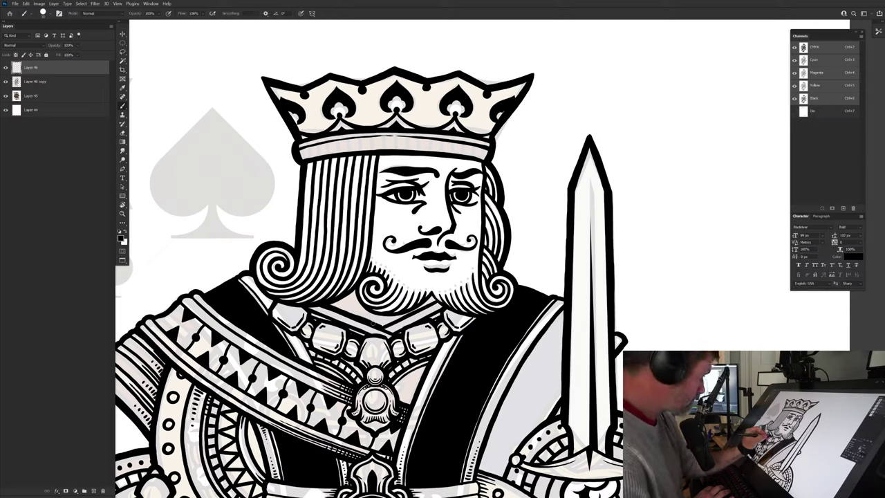
{"action": "left_click_drag", "start_coordinate": [437, 301], "coordinate": [385, 326]}
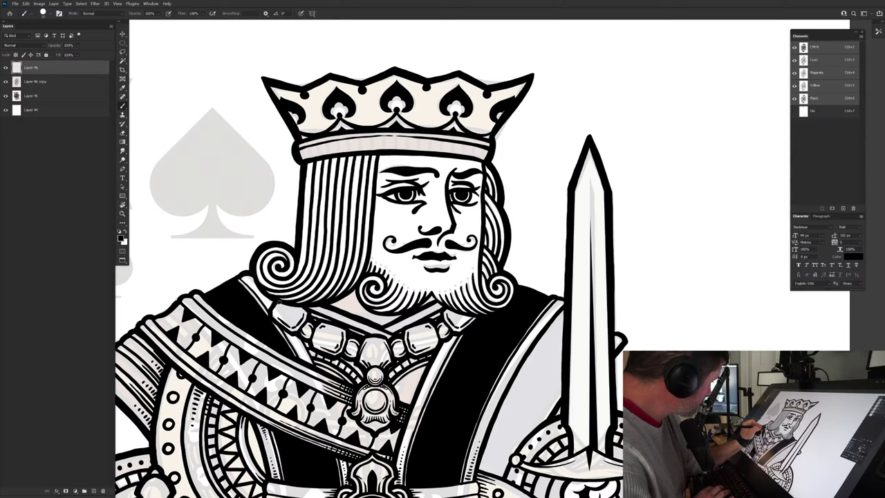
{"action": "left_click_drag", "start_coordinate": [314, 308], "coordinate": [355, 290]}
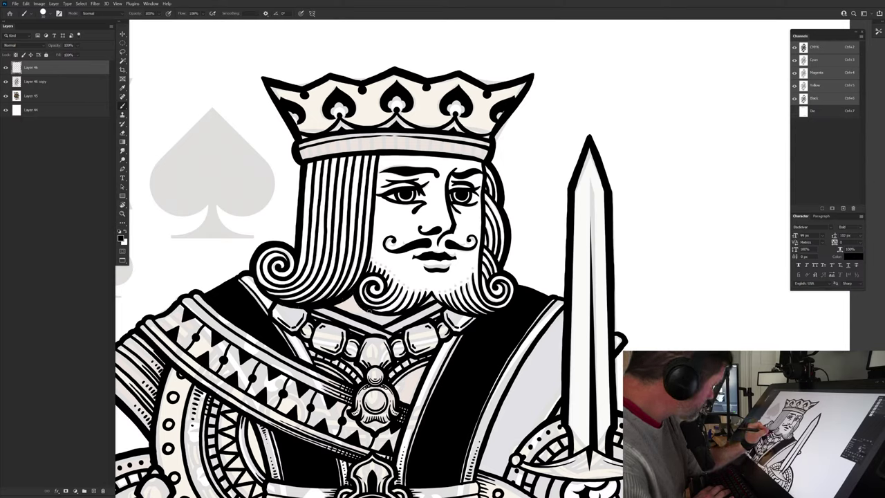
{"action": "mouse_move", "coordinate": [423, 302]}
{"action": "left_mouse_down"}
{"action": "mouse_move", "coordinate": [433, 298]}
{"action": "mouse_move", "coordinate": [465, 317]}
{"action": "left_mouse_up"}
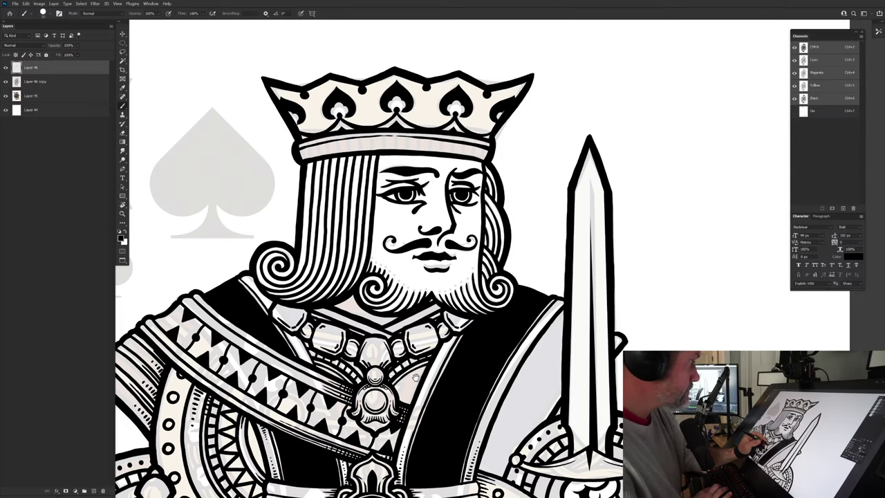
{"action": "left_click_drag", "start_coordinate": [486, 181], "coordinate": [482, 277]}
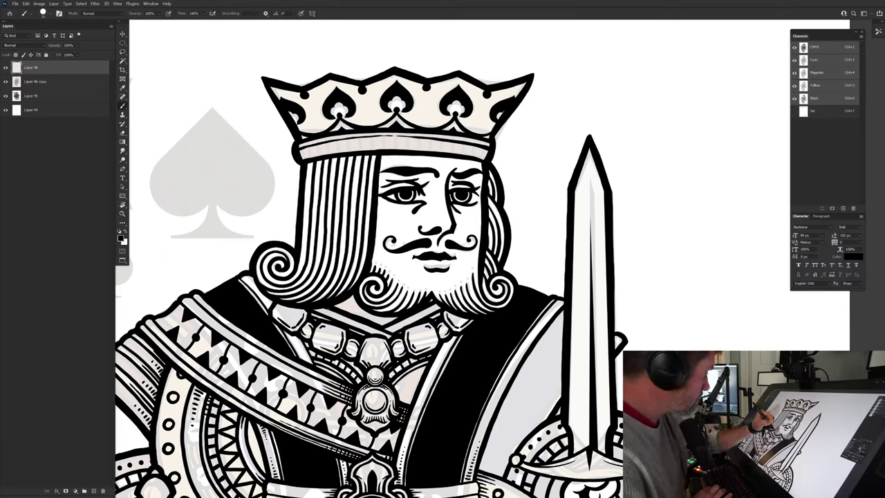
Step: Duplicate the new outline layer and rotate the copy 180 degrees, aligned with the white background layer, onto the lower king
{"action": "left_click_drag", "start_coordinate": [331, 375], "coordinate": [349, 249]}
{"action": "left_click_drag", "start_coordinate": [358, 394], "coordinate": [352, 392]}
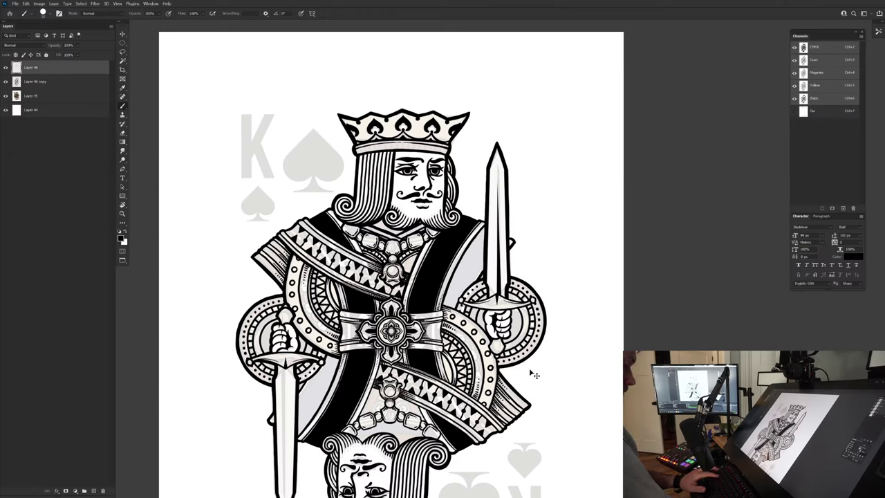
{"action": "key", "text": "ctrl+j"}
{"action": "left_click", "coordinate": [42, 125], "text": "ctrl"}
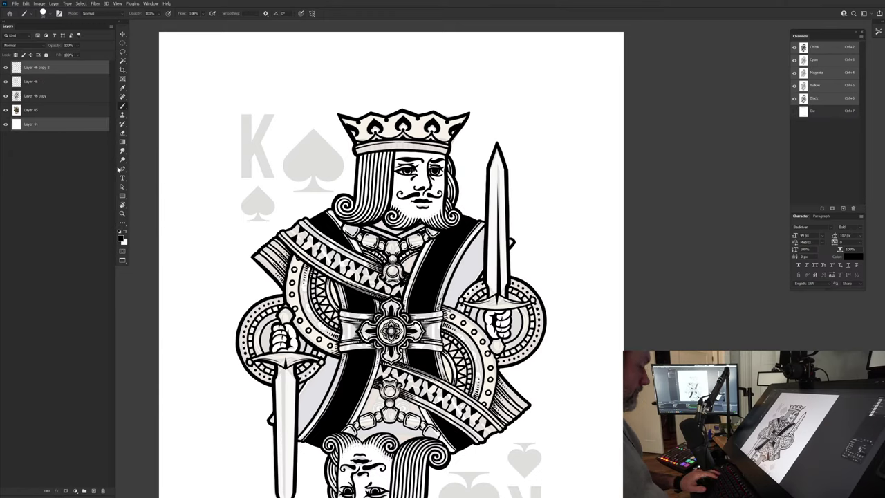
{"action": "key", "text": "ctrl+t"}
{"action": "key", "text": "ctrl+z"}
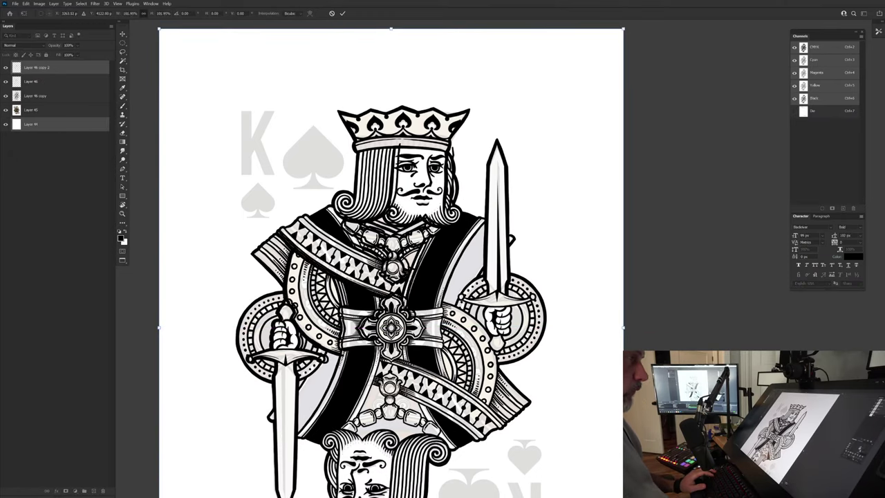
{"action": "left_click_drag", "start_coordinate": [479, 368], "coordinate": [477, 276]}
{"action": "left_click_drag", "start_coordinate": [613, 221], "coordinate": [254, 360]}
{"action": "key", "text": "Return"}
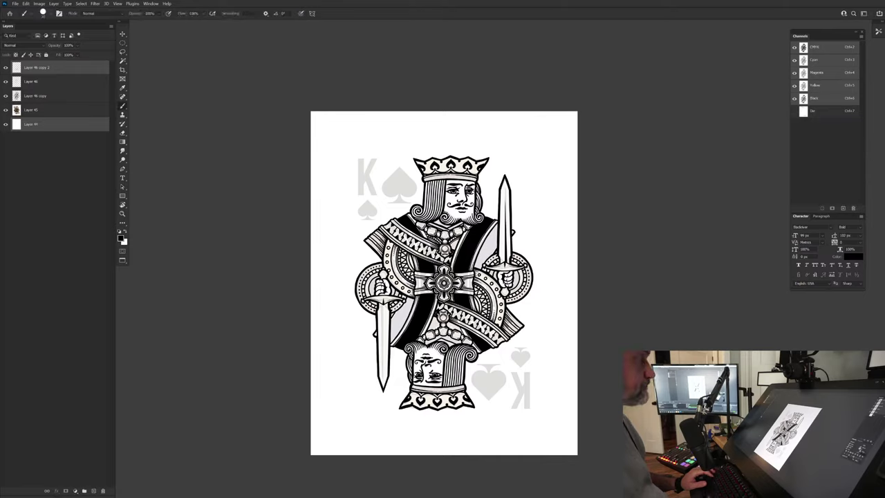
Step: Merge the rotated outline copy, Layer 46 and the line-art layer into a single layer
{"action": "left_click", "coordinate": [66, 96]}
{"action": "left_click", "coordinate": [47, 67], "text": "shift"}
{"action": "key", "text": "ctrl+e"}
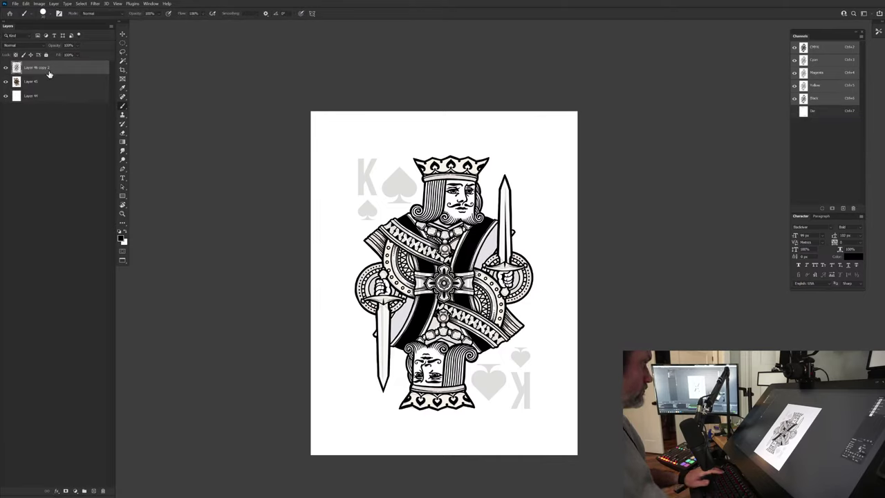
Step: Hide the sketch layer (Layer 45) and add a new layer directly above it, beneath the merged line art
{"action": "left_click", "coordinate": [6, 81]}
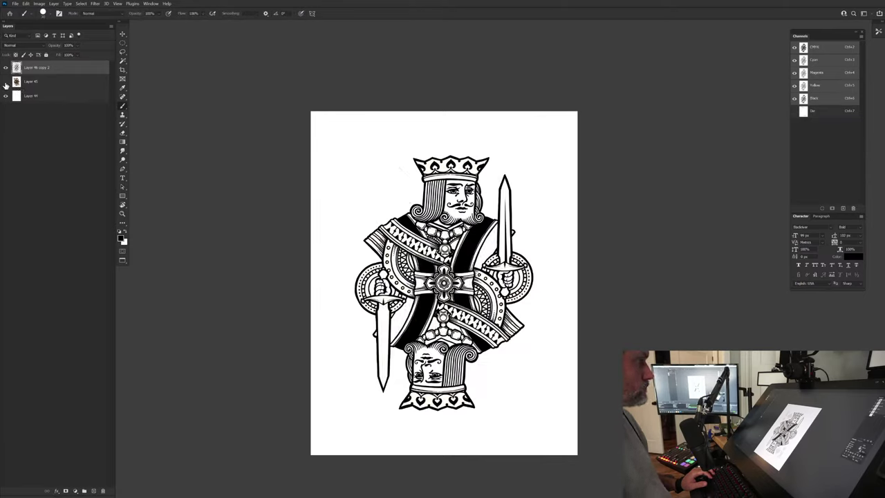
{"action": "scroll", "coordinate": [472, 233], "scroll_direction": "up", "scroll_amount": 2}
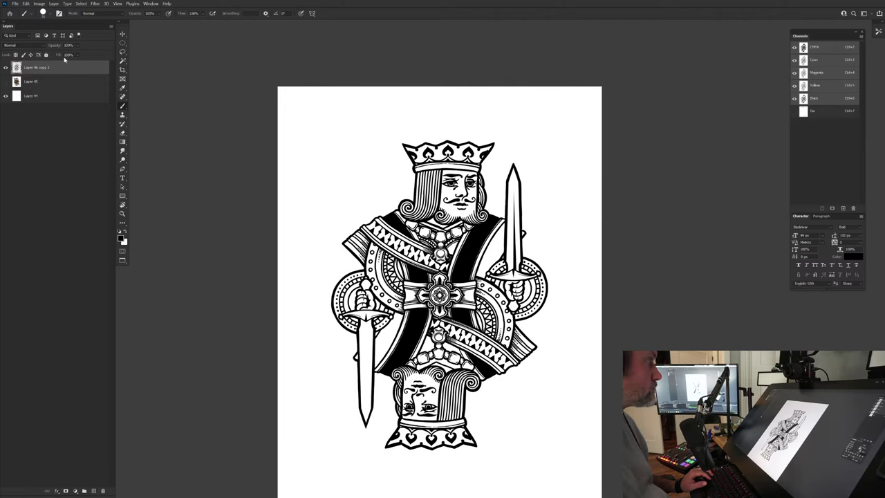
{"action": "left_click", "coordinate": [68, 81]}
{"action": "left_click", "coordinate": [94, 491]}
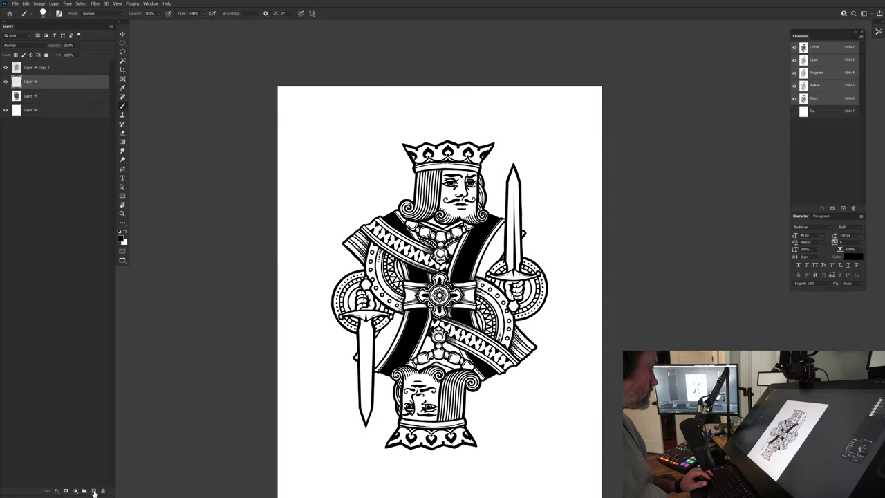
Step: Set the foreground colour to golden yellow, #fbcf01, and return to the Brush tool
{"action": "left_click", "coordinate": [120, 238]}
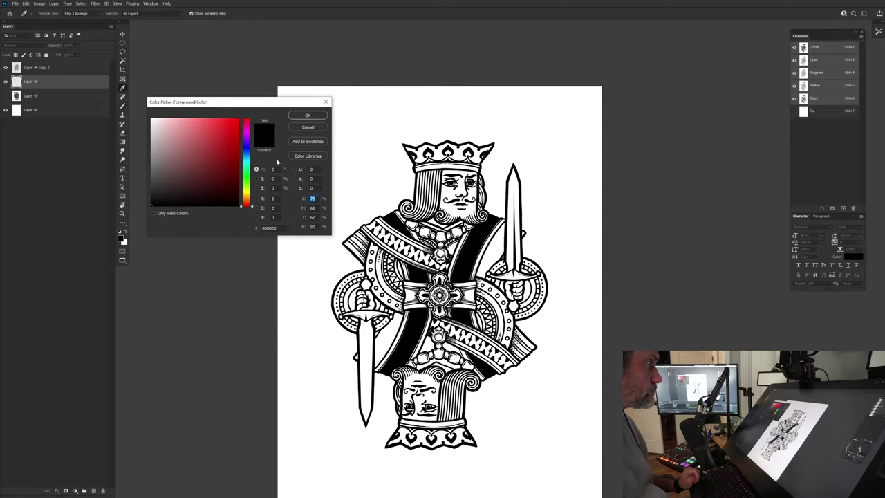
{"action": "left_click_drag", "start_coordinate": [246, 171], "coordinate": [246, 193]}
{"action": "left_click", "coordinate": [235, 129]}
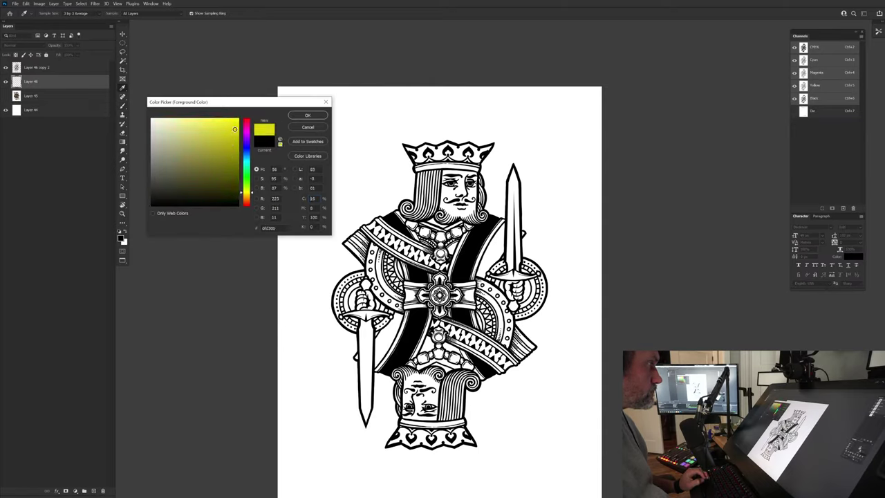
{"action": "left_click", "coordinate": [247, 193]}
{"action": "left_click_drag", "start_coordinate": [234, 129], "coordinate": [239, 119]}
{"action": "left_click_drag", "start_coordinate": [249, 195], "coordinate": [249, 197]}
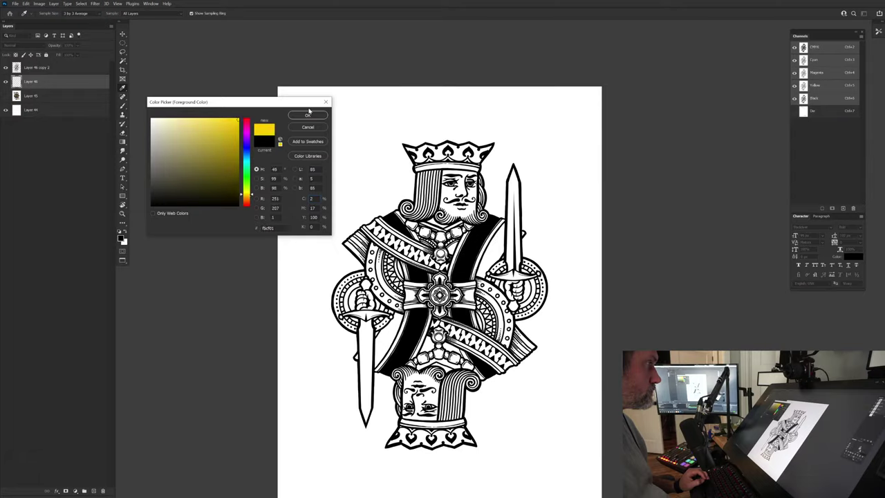
{"action": "left_click", "coordinate": [308, 114]}
{"action": "key", "text": "b"}
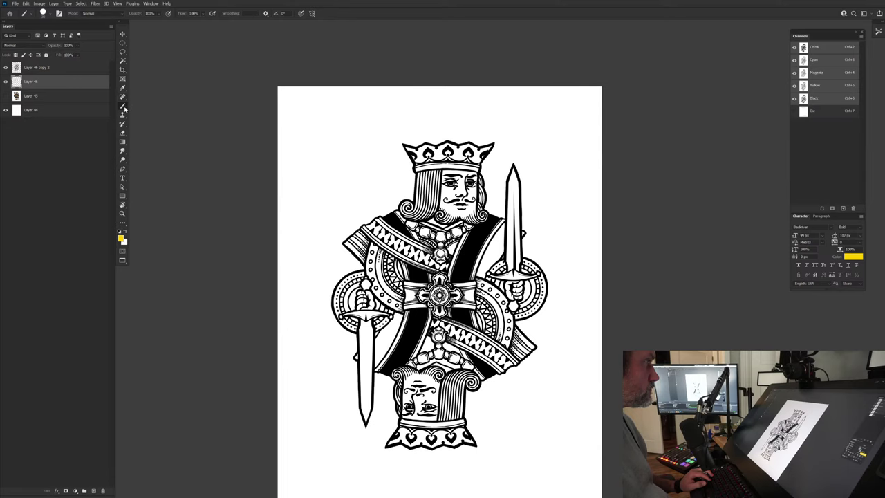
Step: Paint the upper king's crown golden yellow, keeping the small triangular peaks along its lower edge white by erasing the overspill
{"action": "left_click_drag", "start_coordinate": [458, 162], "coordinate": [508, 264]}
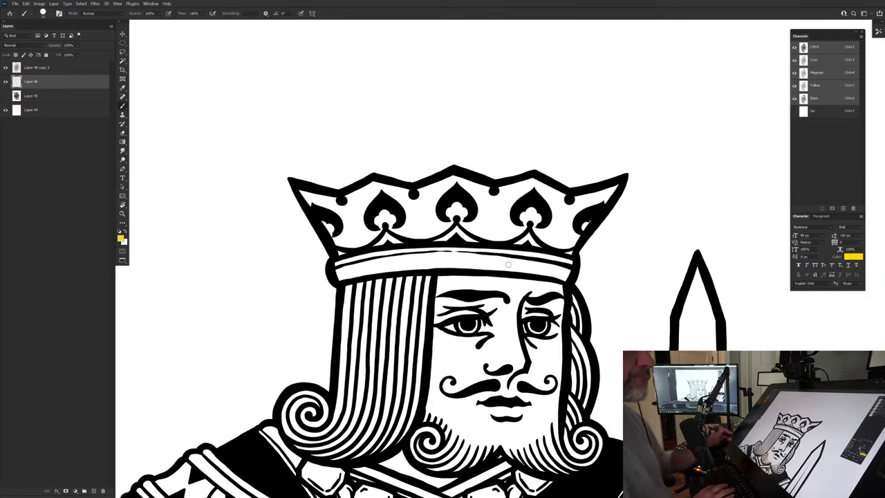
{"action": "left_click_drag", "start_coordinate": [361, 337], "coordinate": [346, 397]}
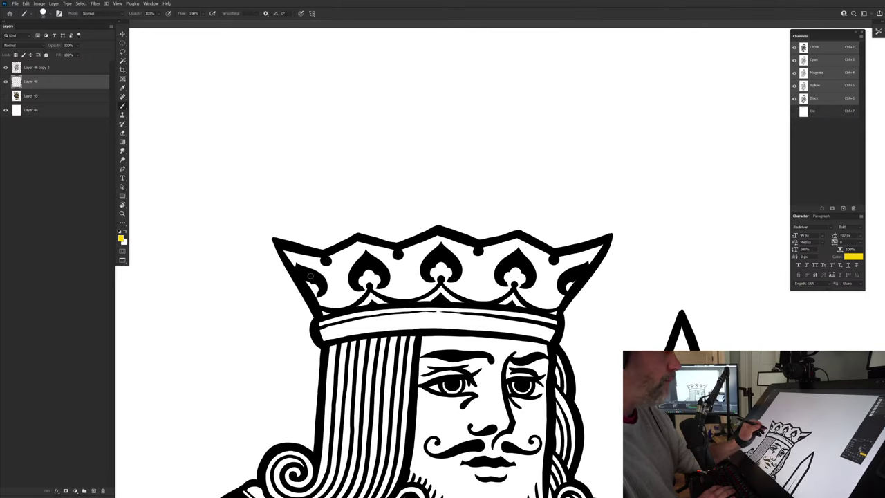
{"action": "mouse_move", "coordinate": [296, 269]}
{"action": "left_mouse_down"}
{"action": "mouse_move", "coordinate": [330, 267]}
{"action": "mouse_move", "coordinate": [324, 301]}
{"action": "mouse_move", "coordinate": [310, 285]}
{"action": "mouse_move", "coordinate": [321, 313]}
{"action": "mouse_move", "coordinate": [396, 296]}
{"action": "left_mouse_up"}
{"action": "mouse_move", "coordinate": [313, 285]}
{"action": "left_mouse_down"}
{"action": "mouse_move", "coordinate": [332, 261]}
{"action": "mouse_move", "coordinate": [357, 254]}
{"action": "mouse_move", "coordinate": [381, 262]}
{"action": "mouse_move", "coordinate": [386, 278]}
{"action": "mouse_move", "coordinate": [348, 298]}
{"action": "mouse_move", "coordinate": [560, 311]}
{"action": "left_mouse_up"}
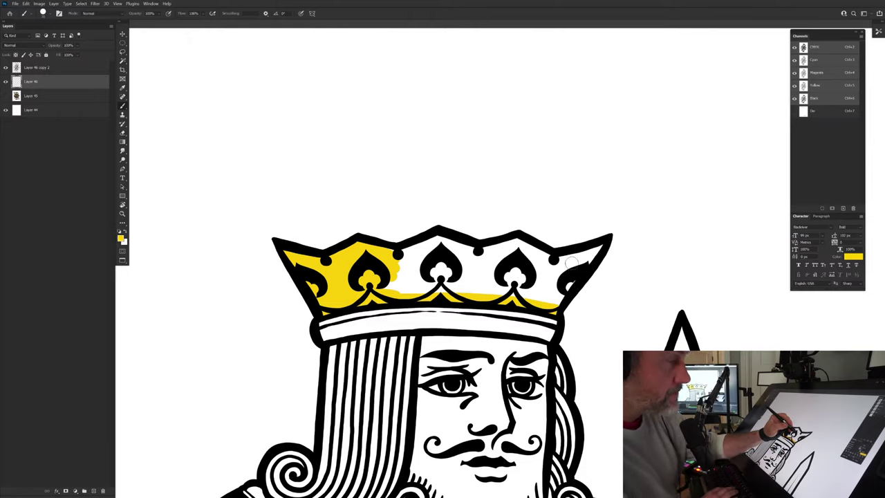
{"action": "mouse_move", "coordinate": [596, 252]}
{"action": "left_mouse_down"}
{"action": "mouse_move", "coordinate": [563, 259]}
{"action": "mouse_move", "coordinate": [548, 247]}
{"action": "mouse_move", "coordinate": [549, 259]}
{"action": "mouse_move", "coordinate": [516, 243]}
{"action": "mouse_move", "coordinate": [470, 254]}
{"action": "mouse_move", "coordinate": [446, 240]}
{"action": "mouse_move", "coordinate": [397, 259]}
{"action": "mouse_move", "coordinate": [408, 261]}
{"action": "mouse_move", "coordinate": [382, 276]}
{"action": "mouse_move", "coordinate": [390, 292]}
{"action": "mouse_move", "coordinate": [540, 297]}
{"action": "mouse_move", "coordinate": [563, 273]}
{"action": "mouse_move", "coordinate": [518, 253]}
{"action": "mouse_move", "coordinate": [562, 273]}
{"action": "mouse_move", "coordinate": [553, 260]}
{"action": "mouse_move", "coordinate": [543, 289]}
{"action": "mouse_move", "coordinate": [431, 249]}
{"action": "mouse_move", "coordinate": [408, 251]}
{"action": "mouse_move", "coordinate": [415, 274]}
{"action": "left_mouse_up"}
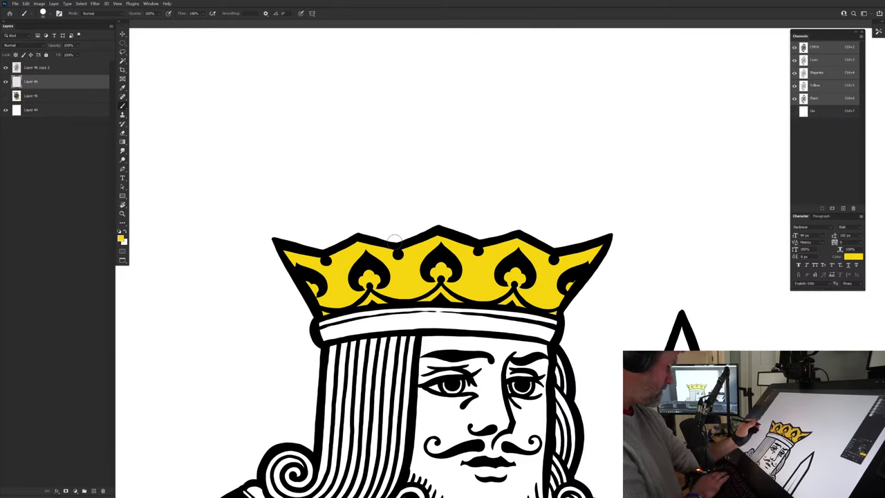
{"action": "key", "text": "e"}
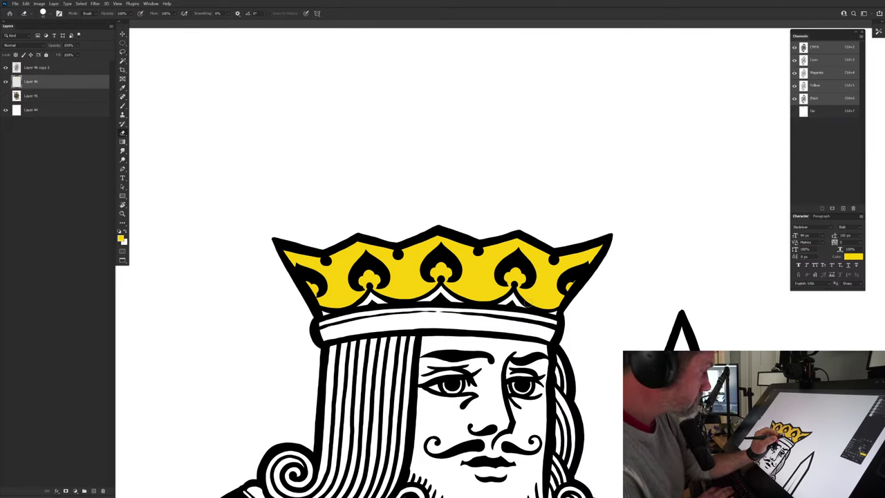
Step: Paint the upper king's bead necklace and its round hanging pendant golden yellow
{"action": "left_click_drag", "start_coordinate": [329, 443], "coordinate": [358, 297]}
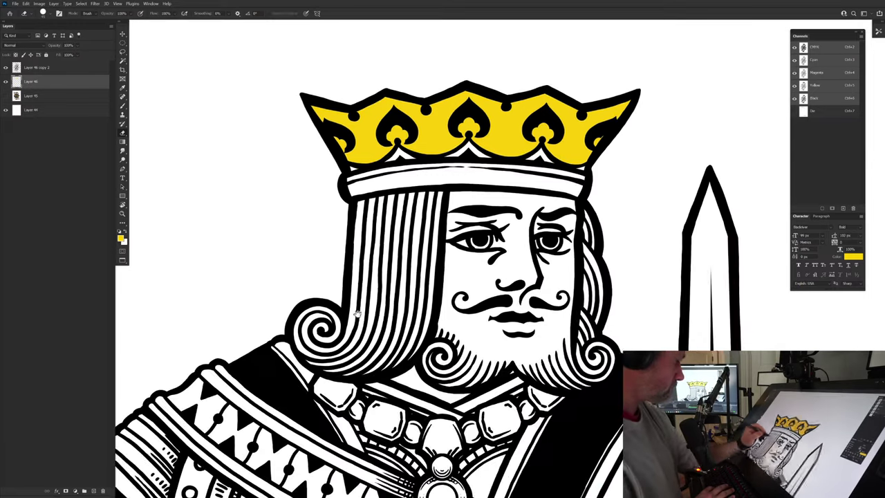
{"action": "key", "text": "b"}
{"action": "mouse_move", "coordinate": [337, 404]}
{"action": "left_mouse_down"}
{"action": "mouse_move", "coordinate": [348, 350]}
{"action": "mouse_move", "coordinate": [357, 350]}
{"action": "mouse_move", "coordinate": [331, 342]}
{"action": "mouse_move", "coordinate": [357, 330]}
{"action": "mouse_move", "coordinate": [355, 346]}
{"action": "mouse_move", "coordinate": [373, 358]}
{"action": "mouse_move", "coordinate": [415, 361]}
{"action": "mouse_move", "coordinate": [394, 380]}
{"action": "mouse_move", "coordinate": [387, 361]}
{"action": "mouse_move", "coordinate": [429, 386]}
{"action": "mouse_move", "coordinate": [463, 367]}
{"action": "mouse_move", "coordinate": [472, 394]}
{"action": "mouse_move", "coordinate": [448, 388]}
{"action": "mouse_move", "coordinate": [441, 396]}
{"action": "mouse_move", "coordinate": [456, 412]}
{"action": "mouse_move", "coordinate": [446, 414]}
{"action": "left_mouse_up"}
{"action": "left_click_drag", "start_coordinate": [411, 359], "coordinate": [372, 272]}
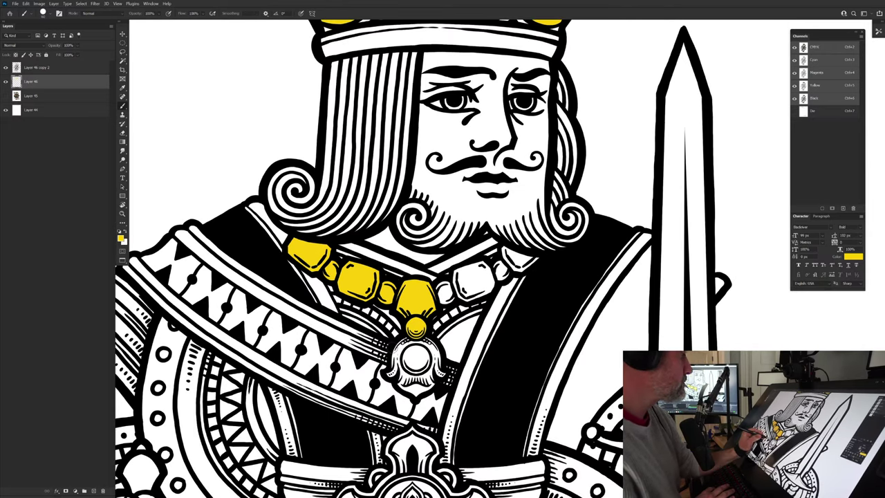
{"action": "mouse_move", "coordinate": [421, 340]}
{"action": "left_mouse_down"}
{"action": "mouse_move", "coordinate": [443, 375]}
{"action": "mouse_move", "coordinate": [422, 395]}
{"action": "mouse_move", "coordinate": [391, 370]}
{"action": "mouse_move", "coordinate": [427, 349]}
{"action": "mouse_move", "coordinate": [409, 377]}
{"action": "mouse_move", "coordinate": [397, 352]}
{"action": "left_mouse_up"}
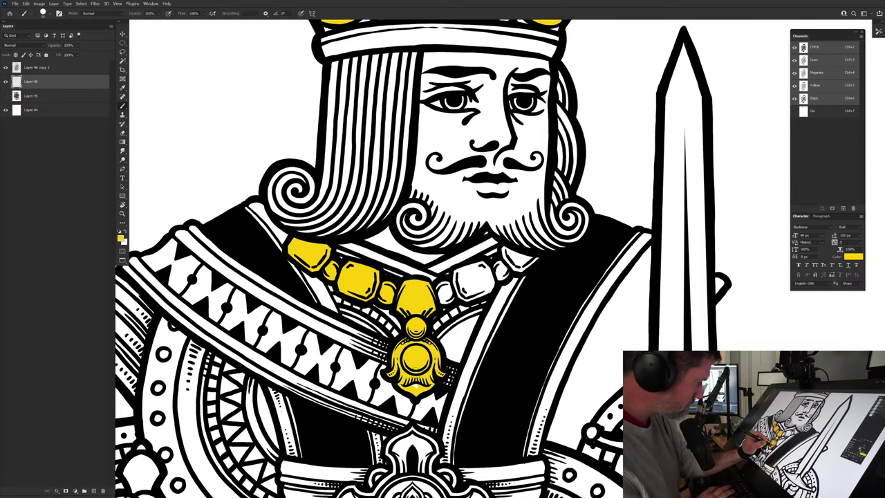
{"action": "mouse_move", "coordinate": [446, 290]}
{"action": "left_mouse_down"}
{"action": "mouse_move", "coordinate": [477, 268]}
{"action": "mouse_move", "coordinate": [491, 284]}
{"action": "mouse_move", "coordinate": [465, 296]}
{"action": "mouse_move", "coordinate": [469, 285]}
{"action": "mouse_move", "coordinate": [505, 277]}
{"action": "mouse_move", "coordinate": [511, 253]}
{"action": "left_mouse_up"}
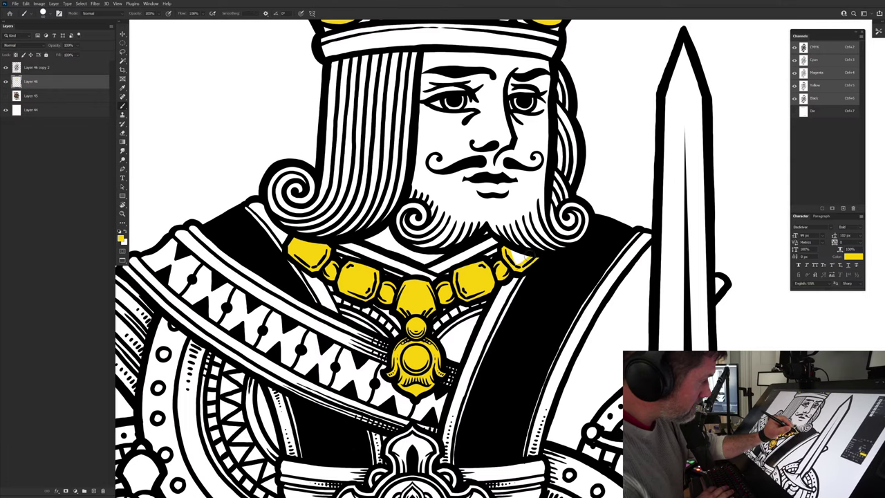
Step: Paint both striped borders of the diagonal chest sash golden yellow, leaving the patterned centre white
{"action": "left_click_drag", "start_coordinate": [302, 458], "coordinate": [392, 437]}
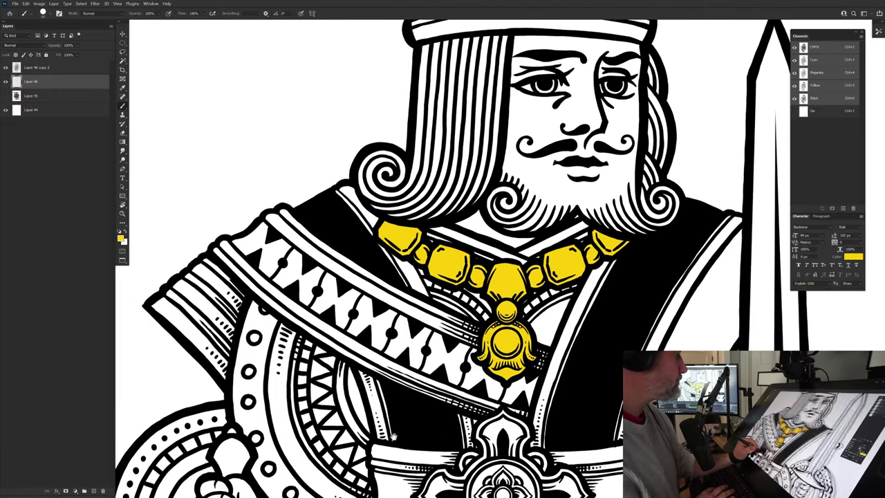
{"action": "mouse_move", "coordinate": [266, 218]}
{"action": "left_mouse_down"}
{"action": "mouse_move", "coordinate": [344, 273]}
{"action": "mouse_move", "coordinate": [319, 258]}
{"action": "mouse_move", "coordinate": [300, 228]}
{"action": "mouse_move", "coordinate": [395, 296]}
{"action": "mouse_move", "coordinate": [346, 274]}
{"action": "mouse_move", "coordinate": [420, 319]}
{"action": "left_mouse_up"}
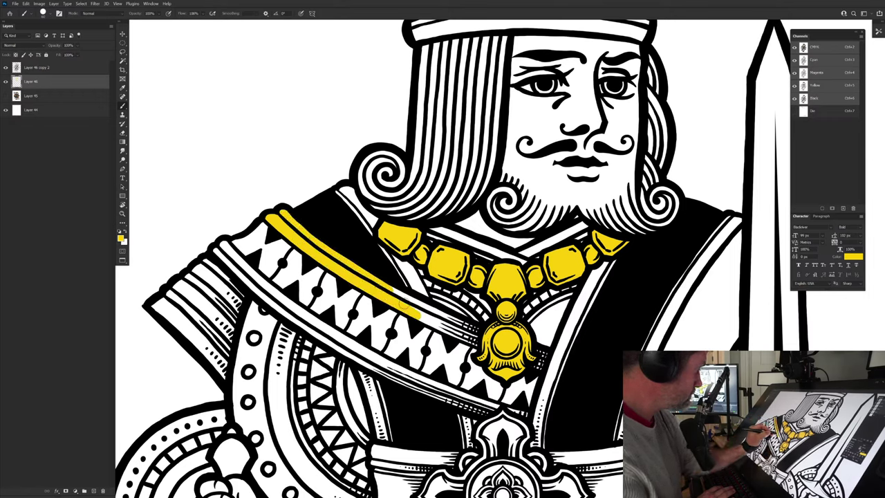
{"action": "mouse_move", "coordinate": [394, 291]}
{"action": "left_mouse_down"}
{"action": "mouse_move", "coordinate": [451, 320]}
{"action": "mouse_move", "coordinate": [419, 315]}
{"action": "left_mouse_up"}
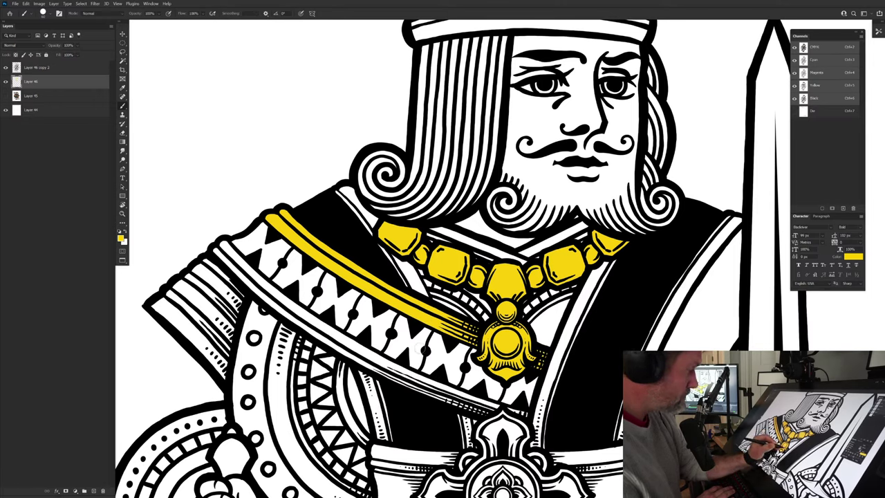
{"action": "mouse_move", "coordinate": [319, 327]}
{"action": "left_mouse_down"}
{"action": "mouse_move", "coordinate": [368, 354]}
{"action": "mouse_move", "coordinate": [320, 333]}
{"action": "mouse_move", "coordinate": [222, 243]}
{"action": "mouse_move", "coordinate": [216, 249]}
{"action": "left_mouse_up"}
{"action": "mouse_move", "coordinate": [366, 354]}
{"action": "left_mouse_down"}
{"action": "mouse_move", "coordinate": [397, 371]}
{"action": "mouse_move", "coordinate": [370, 354]}
{"action": "mouse_move", "coordinate": [396, 380]}
{"action": "mouse_move", "coordinate": [499, 410]}
{"action": "left_mouse_up"}
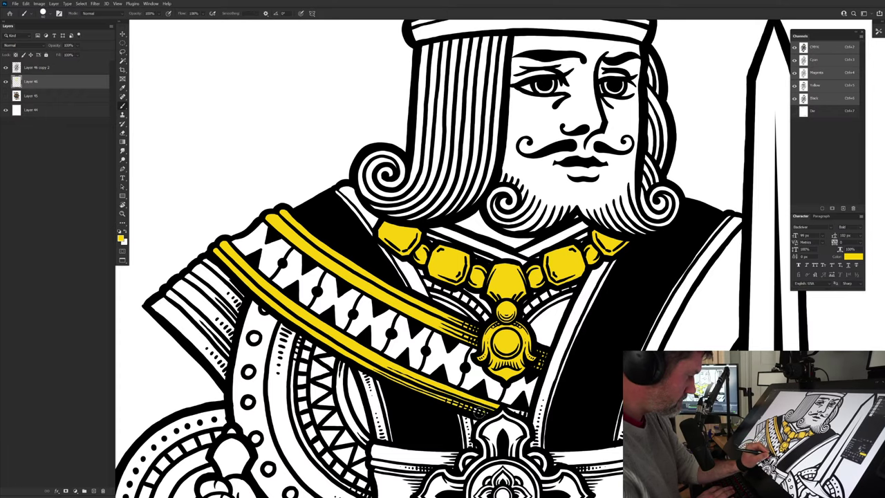
Step: Colour the sleeve's curved inner trim, segmented band and wide studded outer band golden yellow
{"action": "left_click_drag", "start_coordinate": [410, 445], "coordinate": [370, 340]}
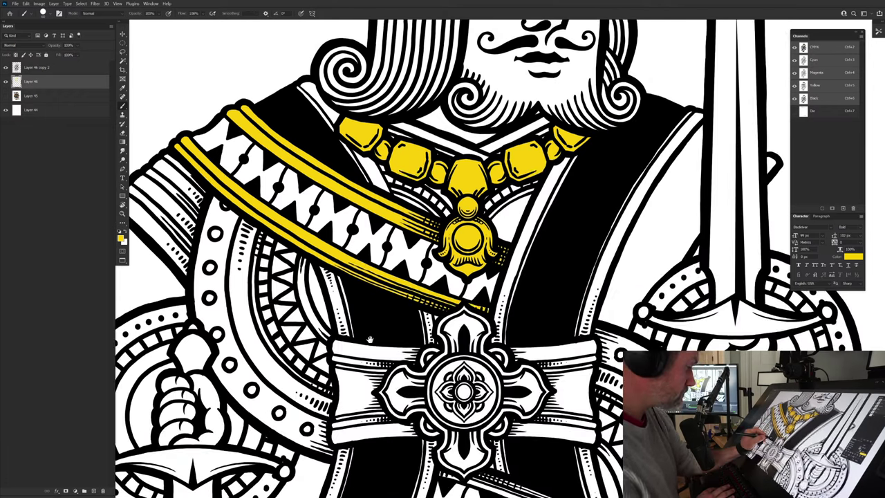
{"action": "left_click_drag", "start_coordinate": [254, 380], "coordinate": [356, 408]}
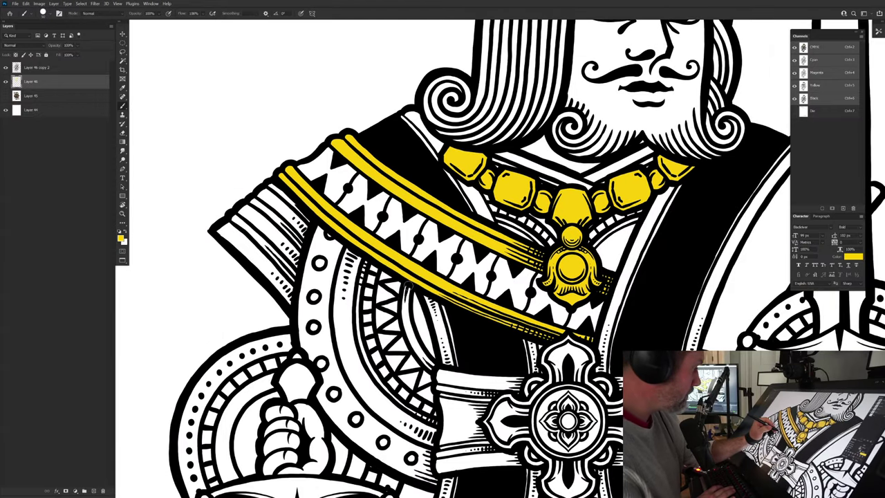
{"action": "mouse_move", "coordinate": [409, 284]}
{"action": "left_mouse_down"}
{"action": "mouse_move", "coordinate": [405, 331]}
{"action": "mouse_move", "coordinate": [438, 372]}
{"action": "left_mouse_up"}
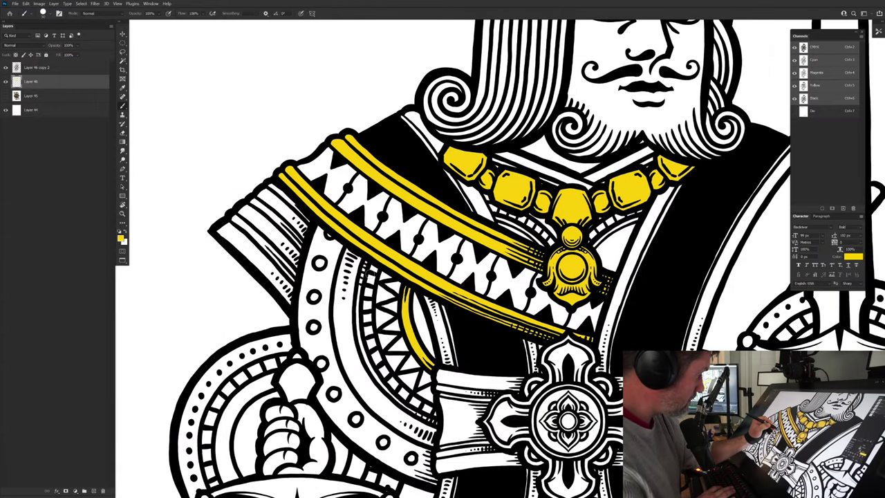
{"action": "mouse_move", "coordinate": [375, 266]}
{"action": "left_mouse_down"}
{"action": "mouse_move", "coordinate": [366, 320]}
{"action": "mouse_move", "coordinate": [380, 366]}
{"action": "mouse_move", "coordinate": [437, 417]}
{"action": "mouse_move", "coordinate": [363, 311]}
{"action": "mouse_move", "coordinate": [354, 266]}
{"action": "mouse_move", "coordinate": [338, 245]}
{"action": "mouse_move", "coordinate": [334, 255]}
{"action": "mouse_move", "coordinate": [315, 237]}
{"action": "mouse_move", "coordinate": [307, 304]}
{"action": "mouse_move", "coordinate": [316, 313]}
{"action": "mouse_move", "coordinate": [326, 278]}
{"action": "mouse_move", "coordinate": [320, 325]}
{"action": "mouse_move", "coordinate": [322, 318]}
{"action": "mouse_move", "coordinate": [311, 341]}
{"action": "mouse_move", "coordinate": [302, 333]}
{"action": "mouse_move", "coordinate": [304, 348]}
{"action": "mouse_move", "coordinate": [336, 374]}
{"action": "mouse_move", "coordinate": [325, 339]}
{"action": "mouse_move", "coordinate": [346, 394]}
{"action": "mouse_move", "coordinate": [336, 370]}
{"action": "mouse_move", "coordinate": [320, 396]}
{"action": "left_mouse_up"}
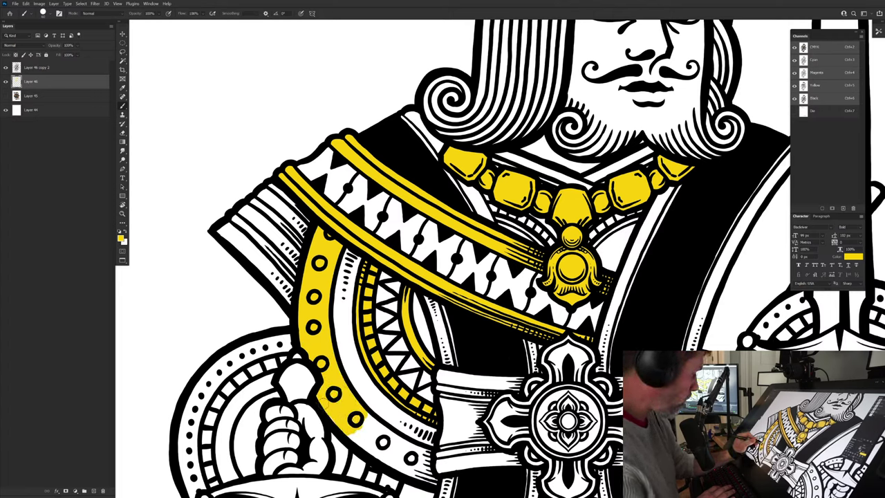
{"action": "mouse_move", "coordinate": [350, 433]}
{"action": "left_mouse_down"}
{"action": "mouse_move", "coordinate": [372, 453]}
{"action": "mouse_move", "coordinate": [385, 456]}
{"action": "mouse_move", "coordinate": [375, 428]}
{"action": "mouse_move", "coordinate": [426, 455]}
{"action": "mouse_move", "coordinate": [435, 484]}
{"action": "mouse_move", "coordinate": [387, 451]}
{"action": "left_mouse_up"}
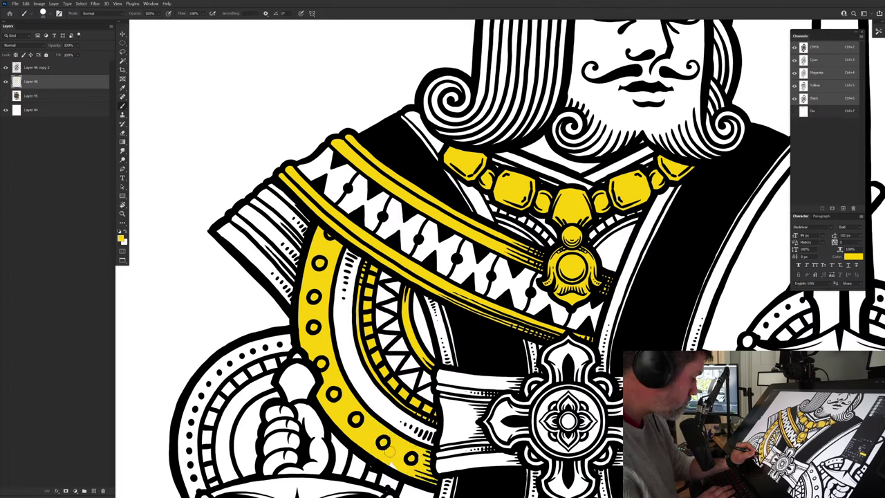
Step: Erase the yellow from inside the round studs on the sleeve's outer band to make them white
{"action": "key", "text": "e"}
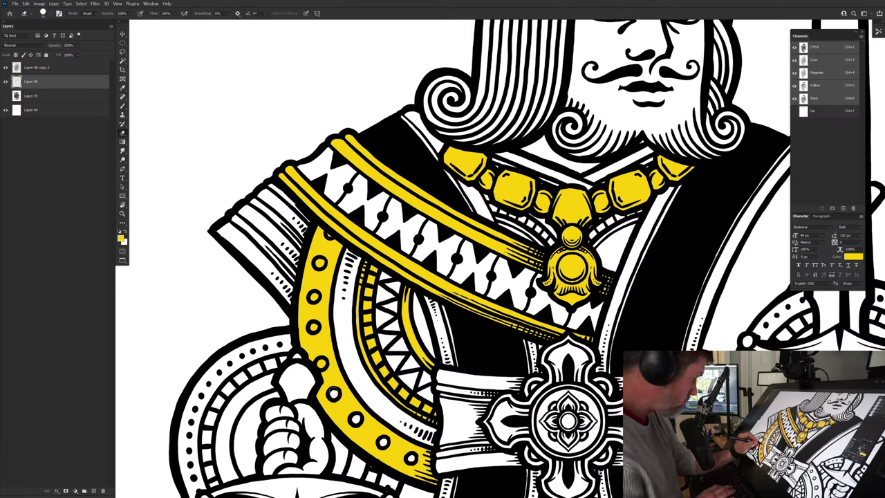
{"action": "key", "text": "b"}
{"action": "key", "text": "e"}
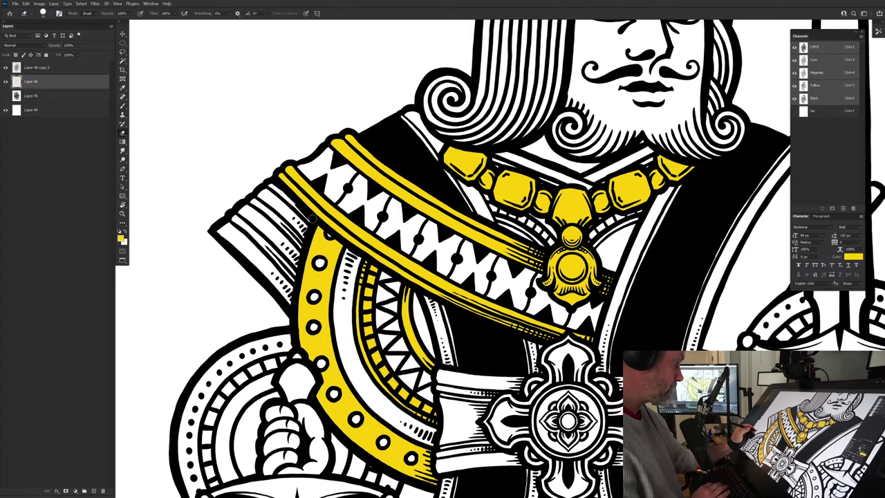
Step: Paint the pommel and the crossguard, including its round end knobs, of the downward-pointing sword golden yellow
{"action": "key", "text": "b"}
{"action": "left_click_drag", "start_coordinate": [305, 451], "coordinate": [344, 400]}
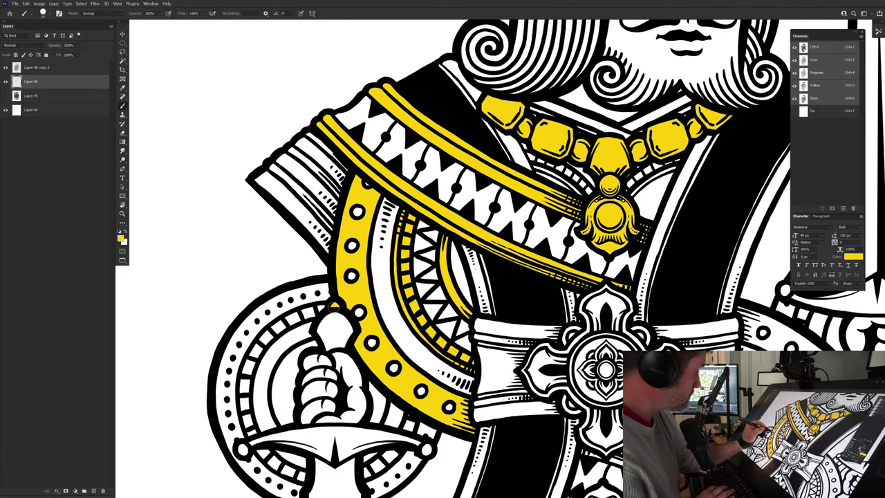
{"action": "mouse_move", "coordinate": [331, 308]}
{"action": "left_mouse_down"}
{"action": "mouse_move", "coordinate": [348, 330]}
{"action": "mouse_move", "coordinate": [333, 346]}
{"action": "mouse_move", "coordinate": [322, 326]}
{"action": "mouse_move", "coordinate": [336, 330]}
{"action": "left_mouse_up"}
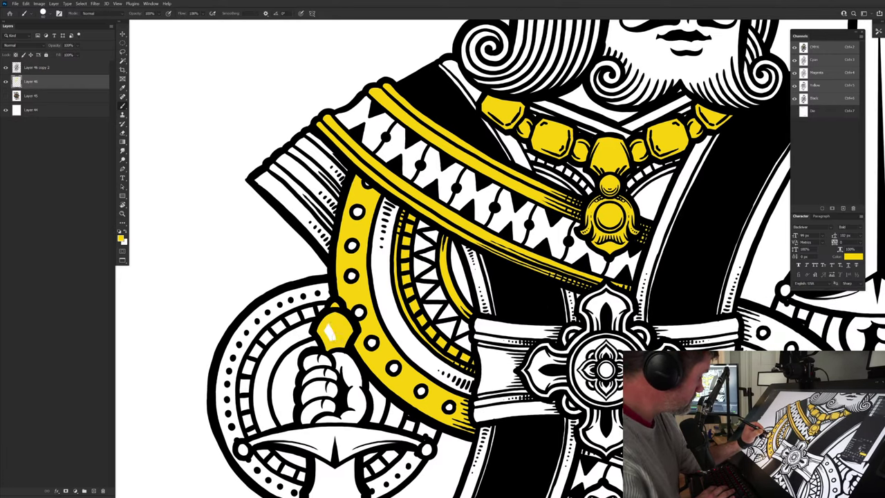
{"action": "mouse_move", "coordinate": [253, 453]}
{"action": "left_mouse_down"}
{"action": "mouse_move", "coordinate": [255, 376]}
{"action": "mouse_move", "coordinate": [270, 369]}
{"action": "mouse_move", "coordinate": [359, 359]}
{"action": "mouse_move", "coordinate": [410, 362]}
{"action": "mouse_move", "coordinate": [439, 377]}
{"action": "left_mouse_up"}
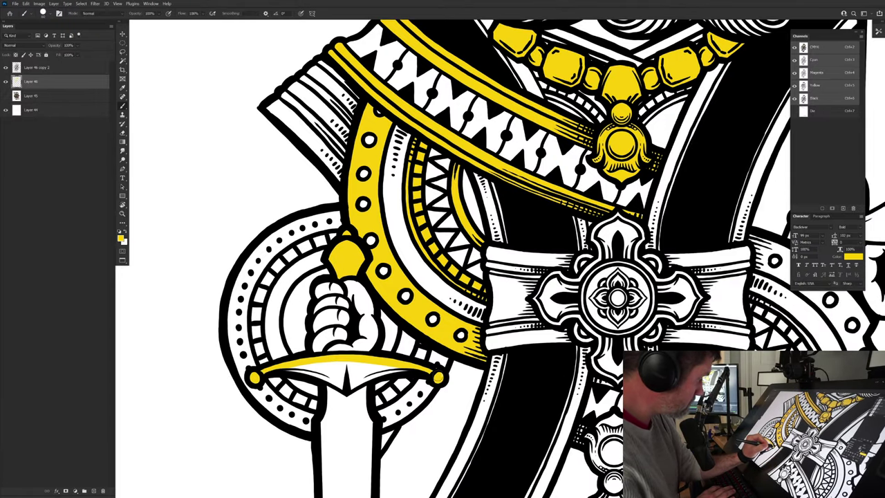
{"action": "mouse_move", "coordinate": [360, 370]}
{"action": "left_mouse_down"}
{"action": "mouse_move", "coordinate": [404, 364]}
{"action": "mouse_move", "coordinate": [360, 380]}
{"action": "mouse_move", "coordinate": [318, 380]}
{"action": "mouse_move", "coordinate": [358, 365]}
{"action": "left_mouse_up"}
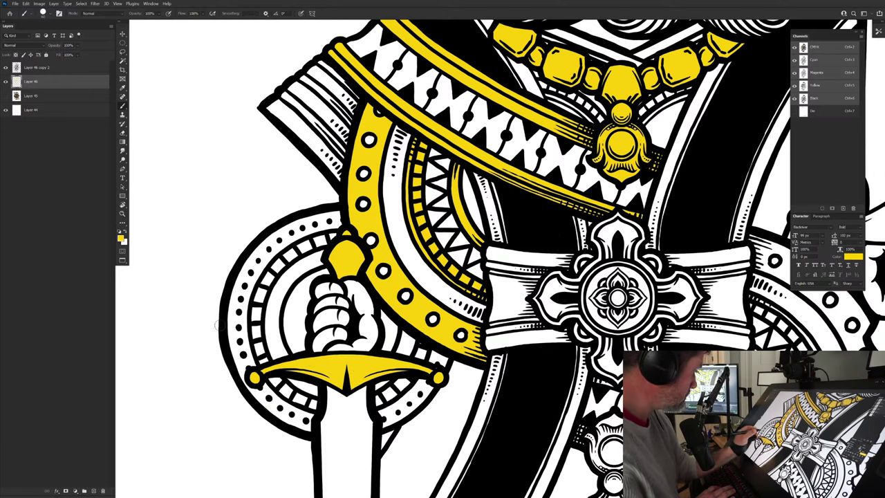
Step: Colour the plain inner ring of the round ornament behind the downward-pointing sword's hand golden yellow
{"action": "left_click_drag", "start_coordinate": [220, 325], "coordinate": [262, 351]}
{"action": "mouse_move", "coordinate": [367, 284]}
{"action": "left_mouse_down"}
{"action": "mouse_move", "coordinate": [353, 285]}
{"action": "mouse_move", "coordinate": [320, 322]}
{"action": "mouse_move", "coordinate": [313, 385]}
{"action": "left_mouse_up"}
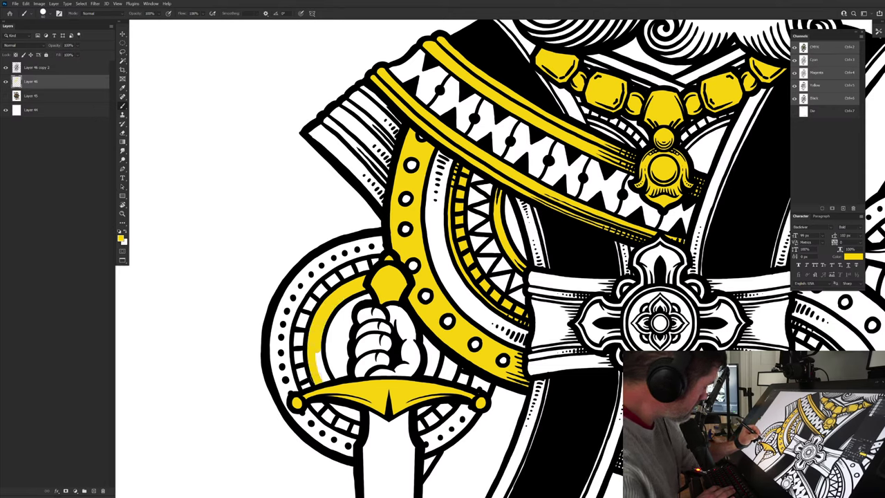
{"action": "left_click_drag", "start_coordinate": [321, 354], "coordinate": [325, 377]}
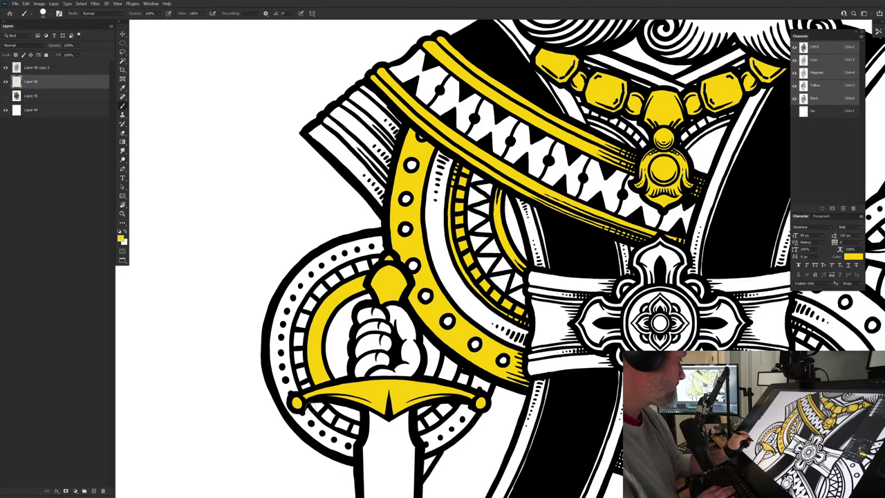
{"action": "left_click_drag", "start_coordinate": [310, 408], "coordinate": [357, 415]}
{"action": "mouse_move", "coordinate": [434, 378]}
{"action": "left_mouse_down"}
{"action": "mouse_move", "coordinate": [451, 358]}
{"action": "mouse_move", "coordinate": [441, 377]}
{"action": "left_mouse_up"}
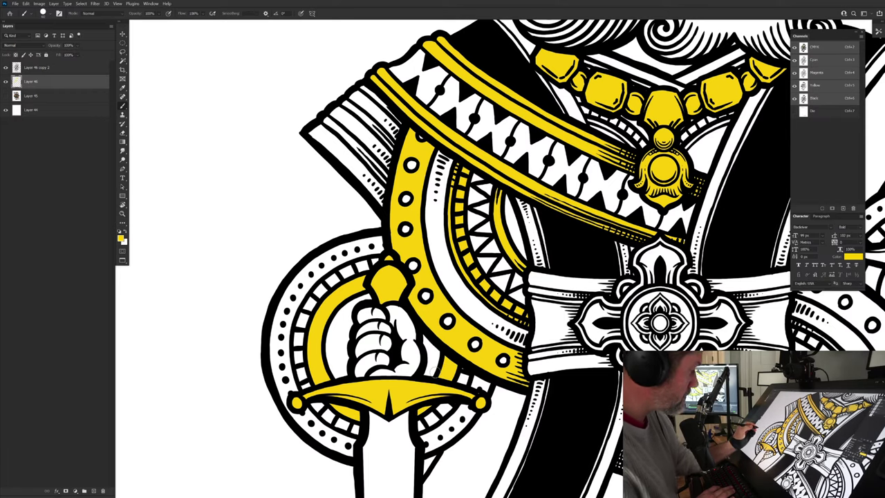
Step: Paint alternating stripes of the flared shoulder piece beside the sash golden yellow
{"action": "left_click_drag", "start_coordinate": [358, 267], "coordinate": [370, 433]}
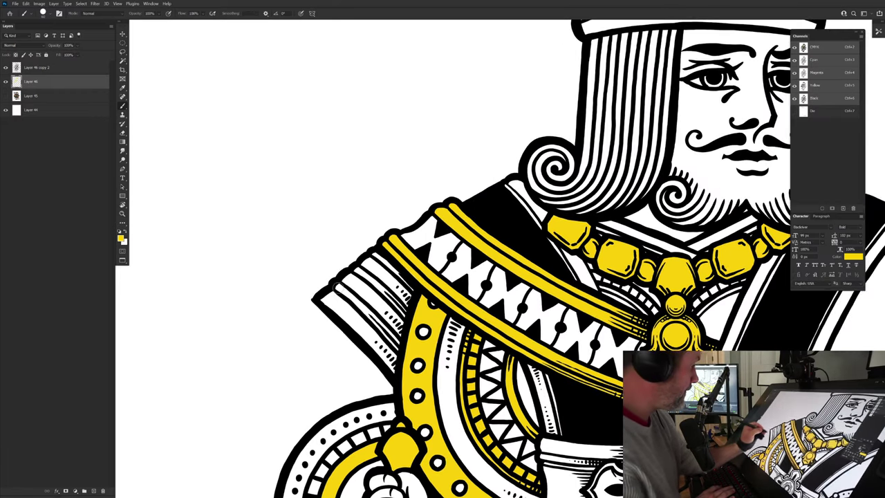
{"action": "left_click_drag", "start_coordinate": [338, 288], "coordinate": [398, 347]}
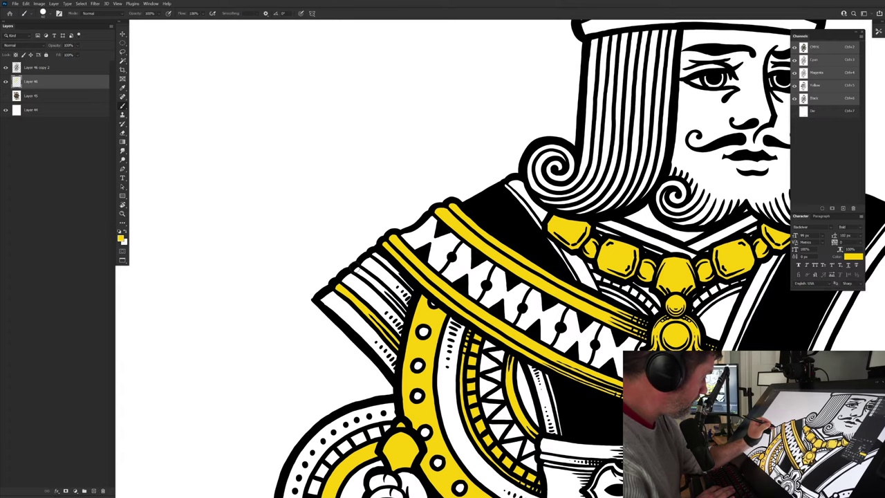
{"action": "left_click_drag", "start_coordinate": [355, 269], "coordinate": [405, 317]}
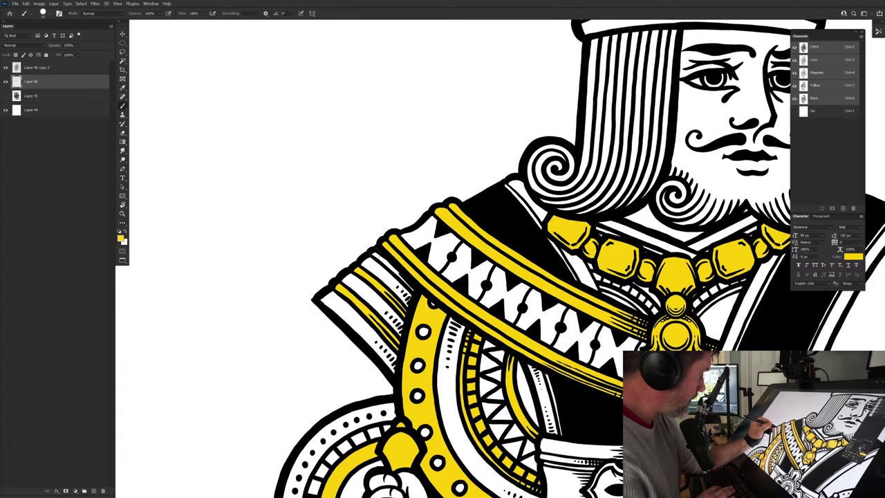
{"action": "left_click_drag", "start_coordinate": [374, 250], "coordinate": [414, 291]}
Step: Colour the segmented collar trim beneath the necklace golden yellow on both sides of the pendant
{"action": "left_click_drag", "start_coordinate": [517, 430], "coordinate": [471, 432]}
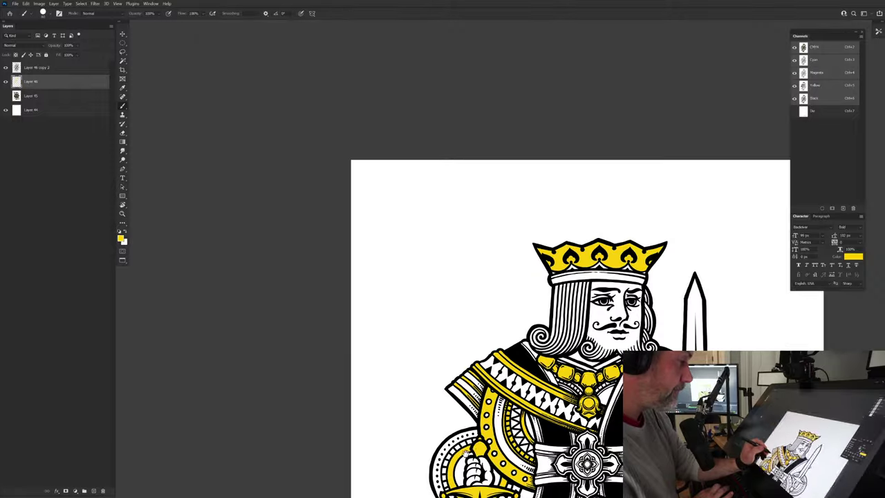
{"action": "left_click_drag", "start_coordinate": [553, 477], "coordinate": [421, 361]}
{"action": "left_click_drag", "start_coordinate": [490, 393], "coordinate": [553, 390]}
{"action": "left_click_drag", "start_coordinate": [374, 305], "coordinate": [374, 386]}
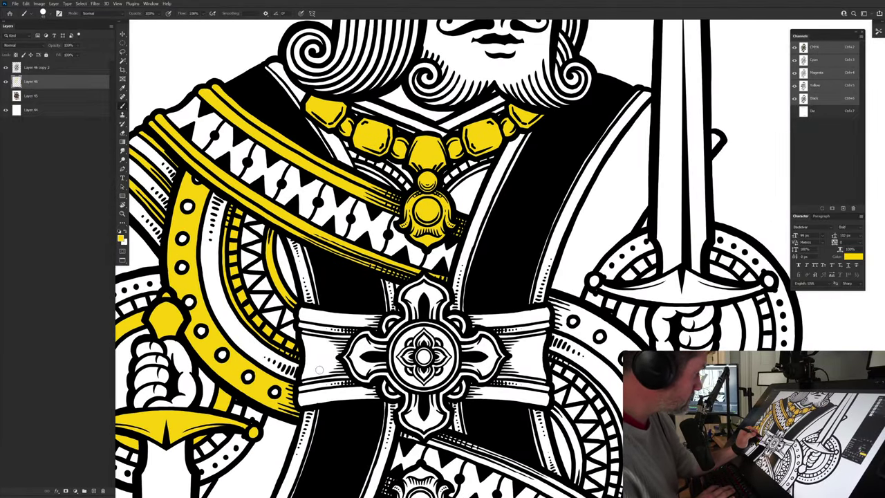
{"action": "left_click_drag", "start_coordinate": [360, 361], "coordinate": [395, 391]}
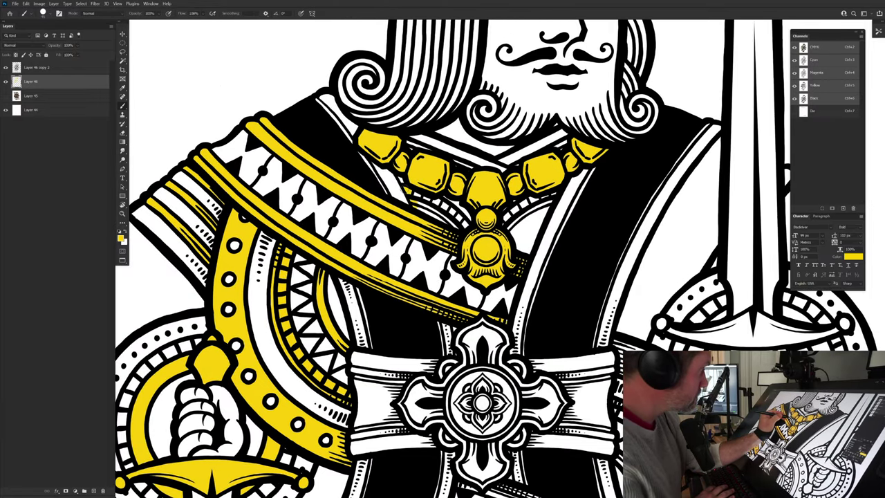
{"action": "left_click_drag", "start_coordinate": [410, 195], "coordinate": [400, 283]}
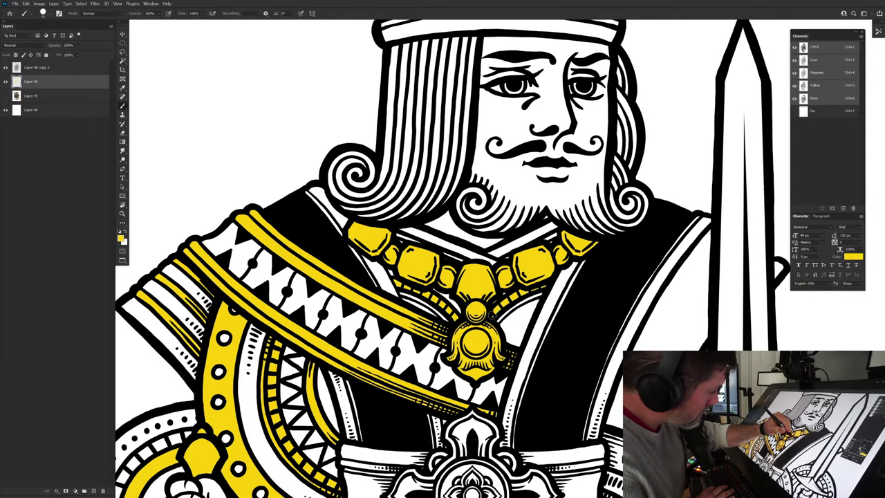
{"action": "left_click_drag", "start_coordinate": [440, 433], "coordinate": [367, 305]}
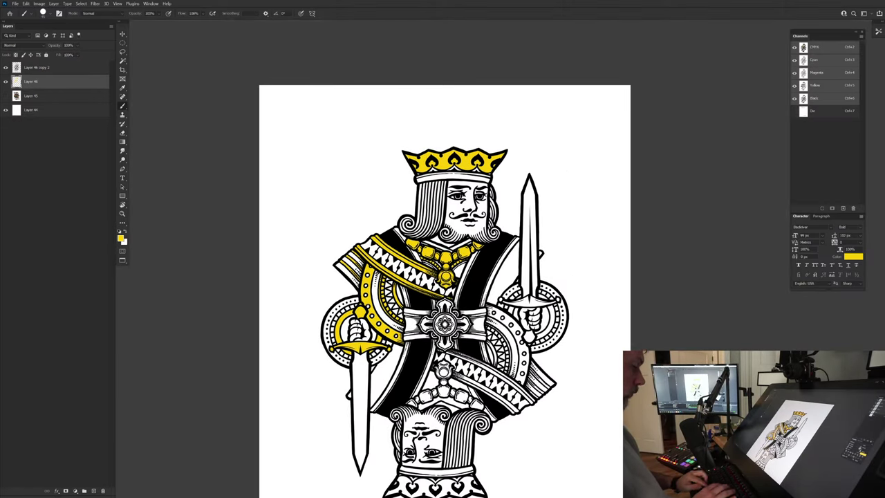
Step: Duplicate the golden yellow colour layer and rotate the copy together with the white background layer by 180 degrees to colour the lower king
{"action": "key", "text": "ctrl+j"}
{"action": "left_click", "coordinate": [29, 126], "text": "ctrl"}
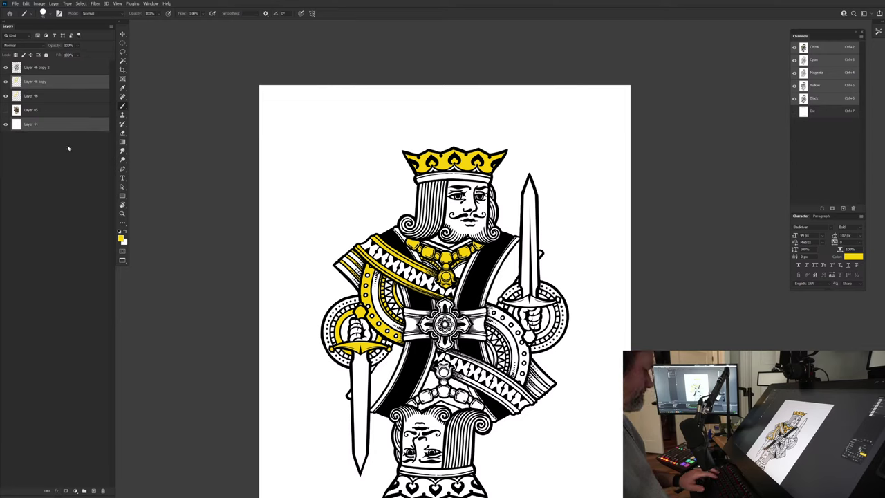
{"action": "key", "text": "ctrl+t"}
{"action": "left_click_drag", "start_coordinate": [674, 216], "coordinate": [304, 379]}
{"action": "key", "text": "Return"}
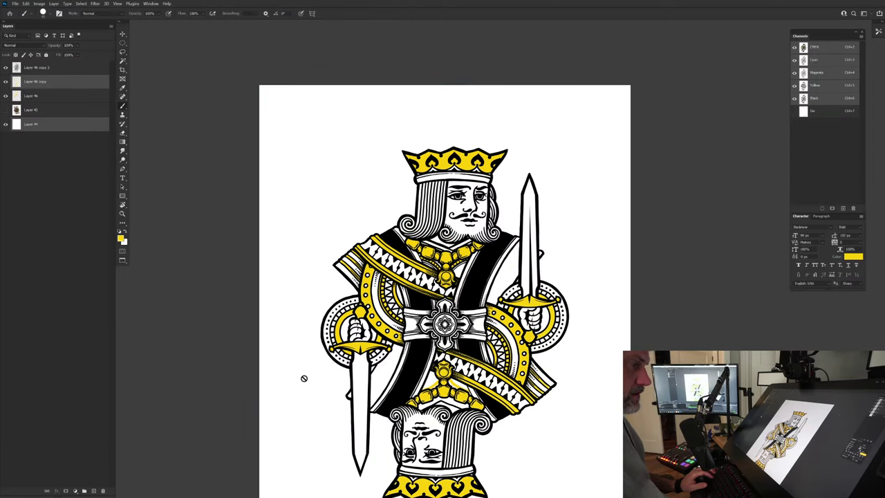
Step: Duplicate the king line art layer and rotate the copy together with the white background layer by 180 degrees
{"action": "left_click", "coordinate": [43, 69]}
{"action": "key", "text": "ctrl+j"}
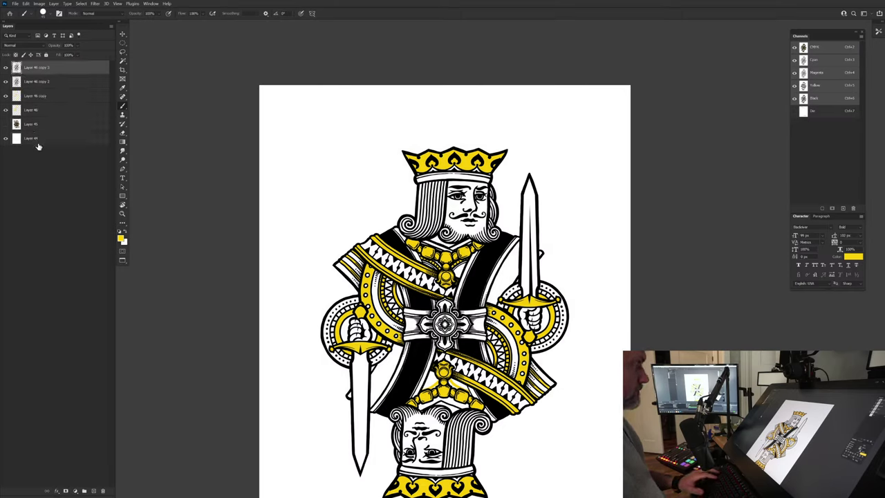
{"action": "key", "text": "ctrl+t"}
{"action": "left_click_drag", "start_coordinate": [505, 74], "coordinate": [388, 422]}
{"action": "key", "text": "Return"}
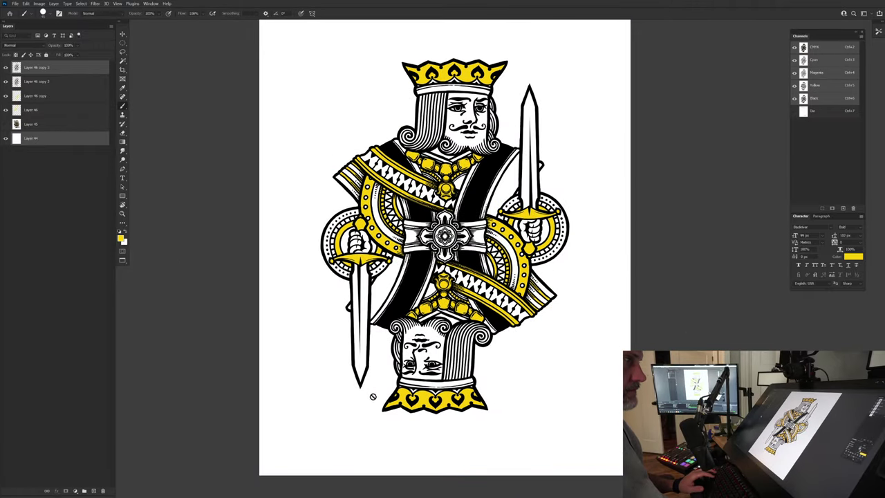
Step: Check the rotated line art copy by hiding and showing it, and merge it into the original line art layer
{"action": "left_click", "coordinate": [41, 82]}
{"action": "left_click", "coordinate": [41, 69]}
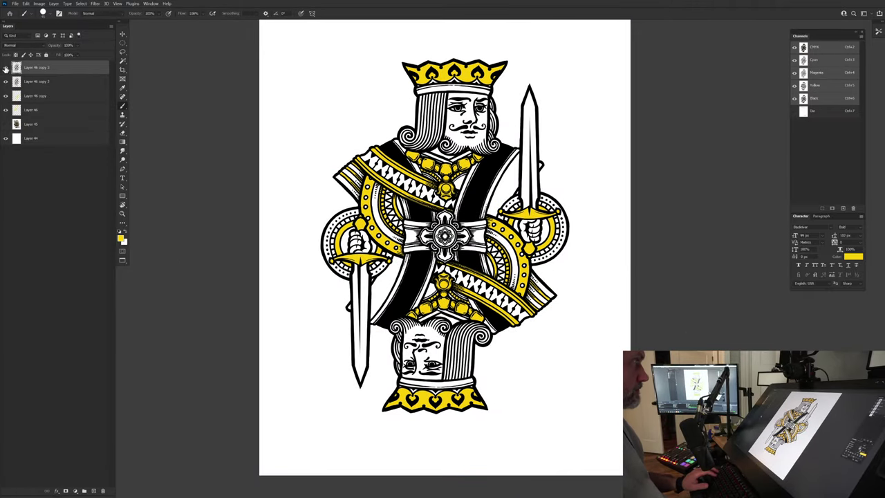
{"action": "left_click", "coordinate": [6, 68]}
{"action": "left_click", "coordinate": [6, 68]}
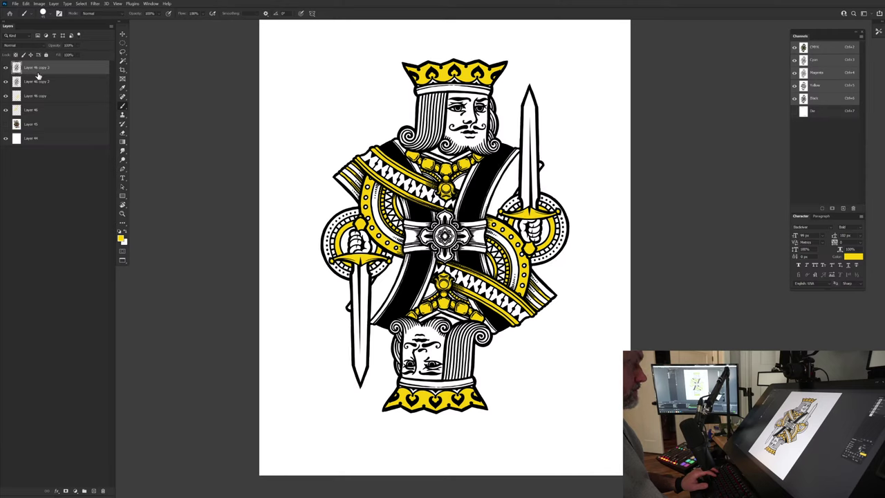
{"action": "key", "text": "ctrl+e"}
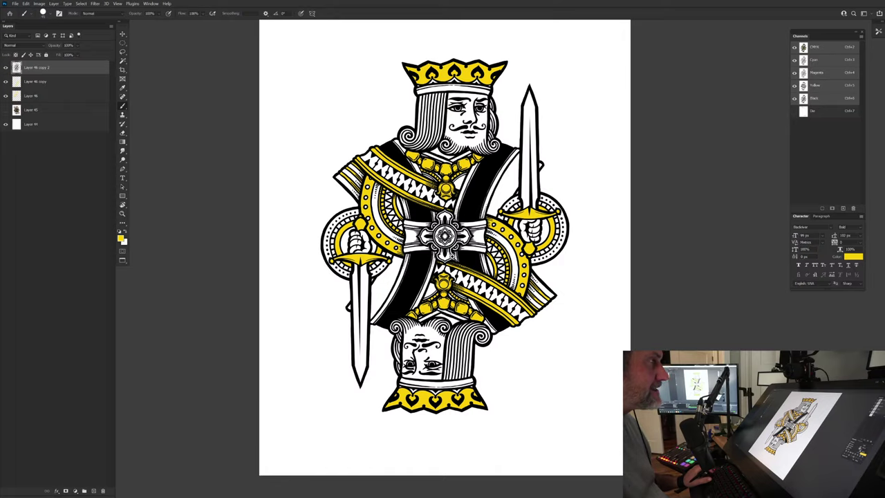
Step: Merge the rotated golden yellow copy into the original yellow colour layer
{"action": "left_click_drag", "start_coordinate": [433, 243], "coordinate": [404, 388]}
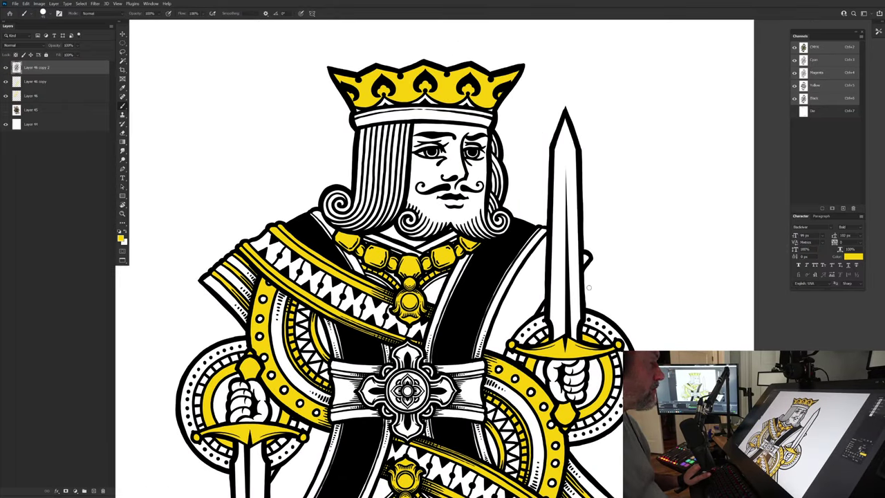
{"action": "left_click", "coordinate": [61, 88]}
{"action": "key", "text": "ctrl+e"}
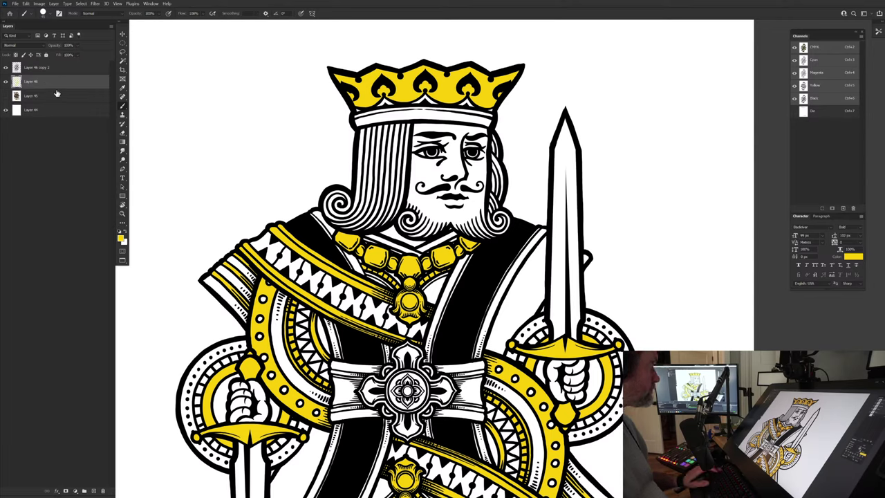
Step: Add a new layer above the yellow colour layer and set the foreground colour to dark red (#911212)
{"action": "left_click", "coordinate": [94, 491]}
{"action": "left_click", "coordinate": [121, 239]}
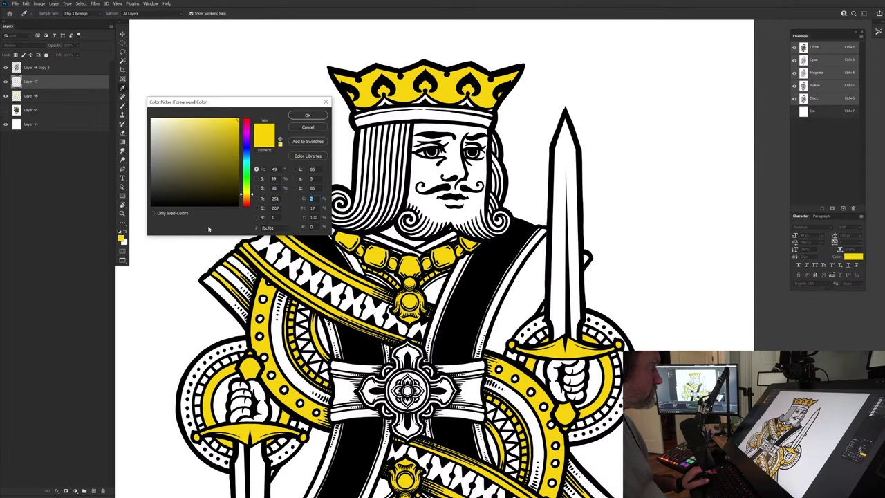
{"action": "left_click_drag", "start_coordinate": [247, 146], "coordinate": [251, 110]}
{"action": "left_click", "coordinate": [236, 142]}
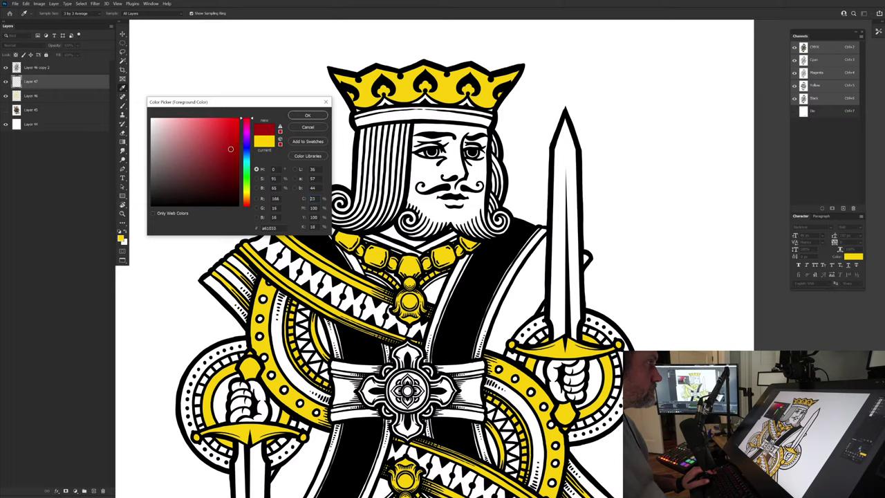
{"action": "left_click", "coordinate": [291, 117]}
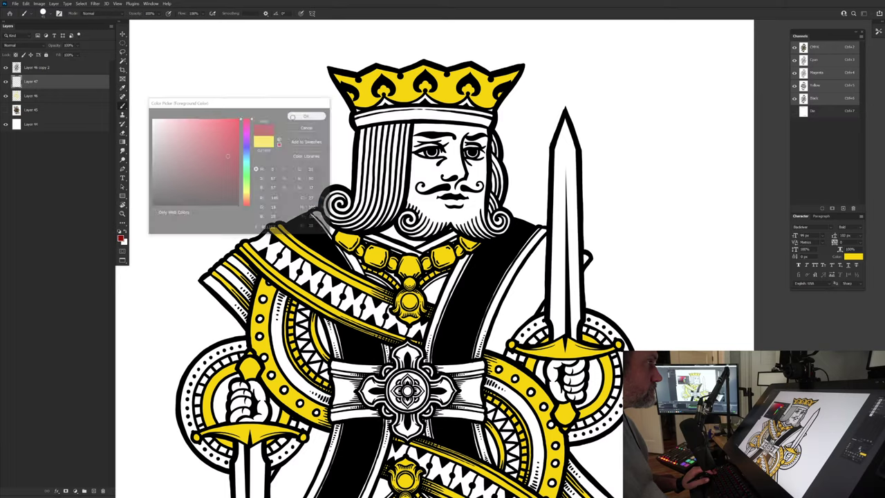
Step: Paint the plain band at the base of the upper king's crown dark red
{"action": "left_click_drag", "start_coordinate": [324, 161], "coordinate": [281, 367]}
{"action": "mouse_move", "coordinate": [313, 322]}
{"action": "left_mouse_down"}
{"action": "mouse_move", "coordinate": [448, 317]}
{"action": "mouse_move", "coordinate": [422, 322]}
{"action": "mouse_move", "coordinate": [436, 327]}
{"action": "mouse_move", "coordinate": [379, 319]}
{"action": "mouse_move", "coordinate": [397, 317]}
{"action": "mouse_move", "coordinate": [362, 322]}
{"action": "mouse_move", "coordinate": [421, 326]}
{"action": "mouse_move", "coordinate": [325, 327]}
{"action": "mouse_move", "coordinate": [349, 319]}
{"action": "left_mouse_up"}
{"action": "left_click_drag", "start_coordinate": [284, 464], "coordinate": [396, 371]}
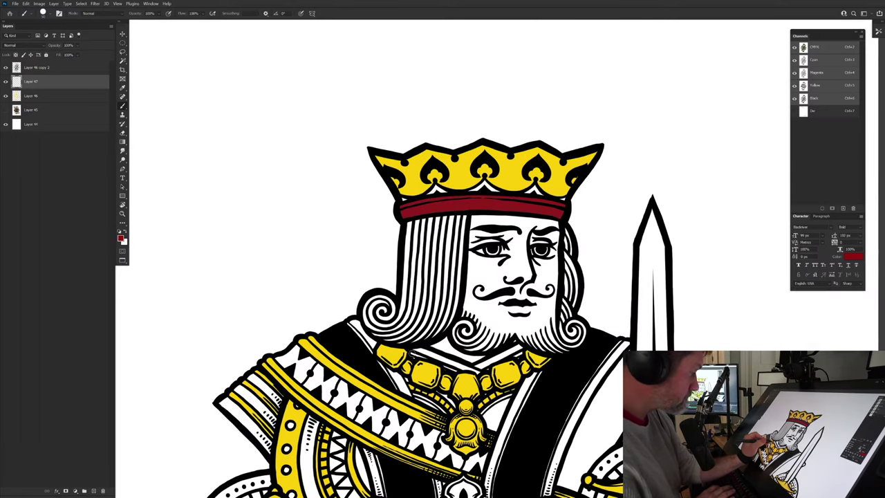
Step: Fill the white stripes between the yellow ones on the upper king's flared shoulder piece with dark red
{"action": "left_click_drag", "start_coordinate": [339, 379], "coordinate": [408, 322]}
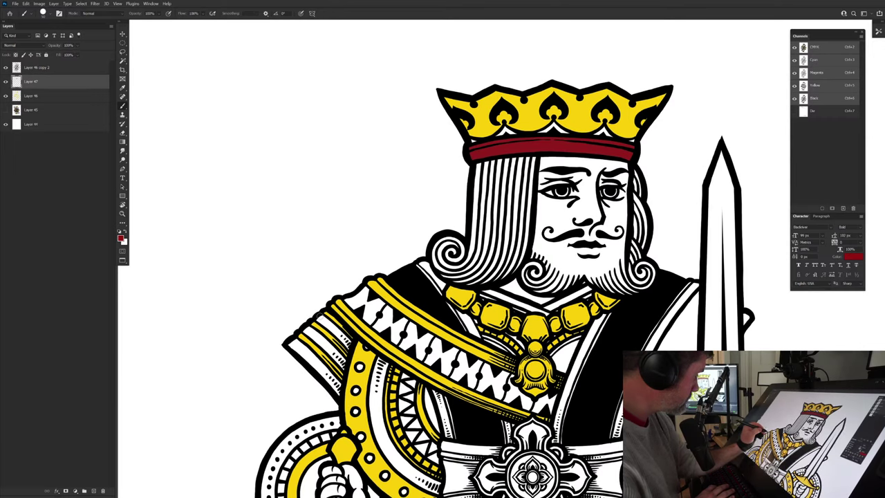
{"action": "mouse_move", "coordinate": [329, 323]}
{"action": "left_mouse_down"}
{"action": "mouse_move", "coordinate": [345, 340]}
{"action": "mouse_move", "coordinate": [327, 328]}
{"action": "mouse_move", "coordinate": [325, 355]}
{"action": "left_mouse_up"}
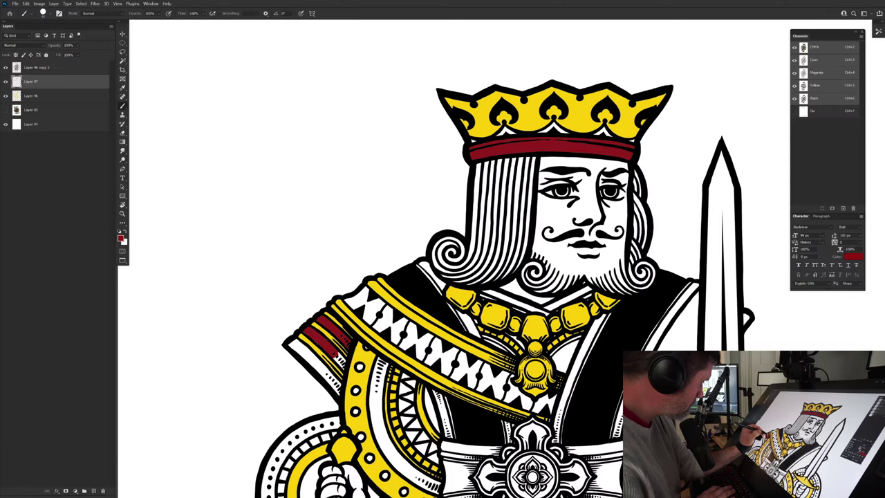
{"action": "left_click_drag", "start_coordinate": [297, 346], "coordinate": [341, 399]}
Step: Paint the triangles in the upper king's arched sleeve trim and the round gem of the necklace pendant dark red
{"action": "mouse_move", "coordinate": [415, 382]}
{"action": "left_mouse_down"}
{"action": "mouse_move", "coordinate": [391, 299]}
{"action": "mouse_move", "coordinate": [382, 300]}
{"action": "mouse_move", "coordinate": [382, 332]}
{"action": "mouse_move", "coordinate": [407, 368]}
{"action": "left_mouse_up"}
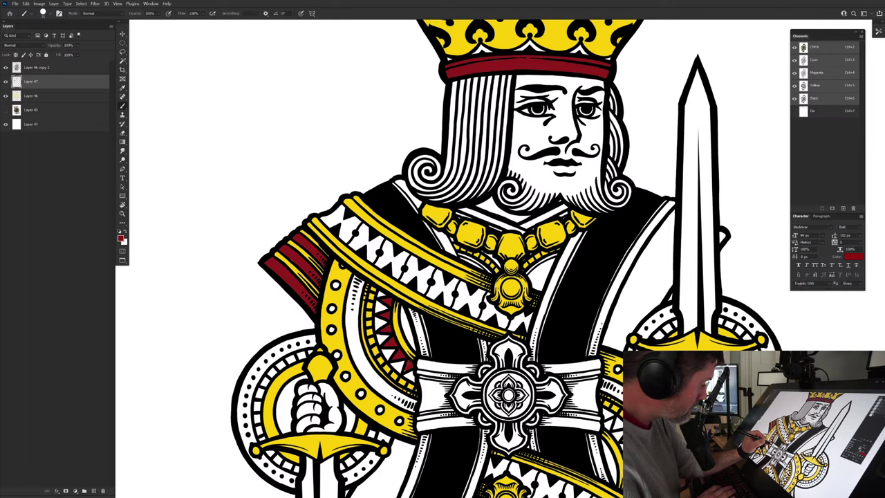
{"action": "mouse_move", "coordinate": [440, 311]}
{"action": "left_mouse_down"}
{"action": "mouse_move", "coordinate": [396, 309]}
{"action": "mouse_move", "coordinate": [393, 362]}
{"action": "left_mouse_up"}
{"action": "left_click_drag", "start_coordinate": [465, 336], "coordinate": [468, 341]}
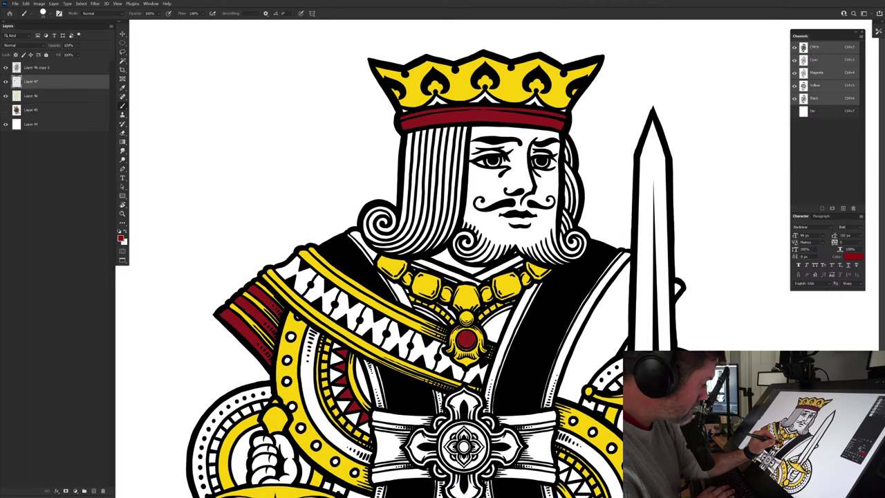
Step: Colour the V-shaped collar band between the beard and the necklace dark red on both sides
{"action": "left_click_drag", "start_coordinate": [344, 310], "coordinate": [332, 351]}
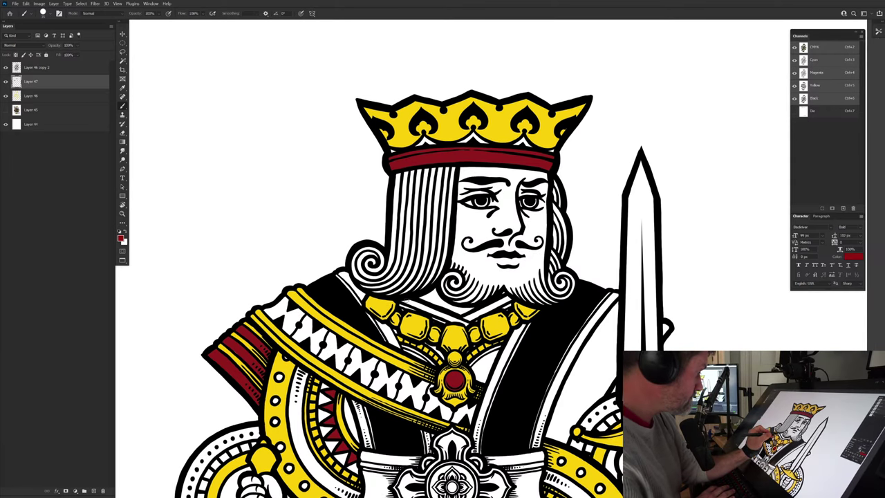
{"action": "left_click_drag", "start_coordinate": [406, 301], "coordinate": [438, 314]}
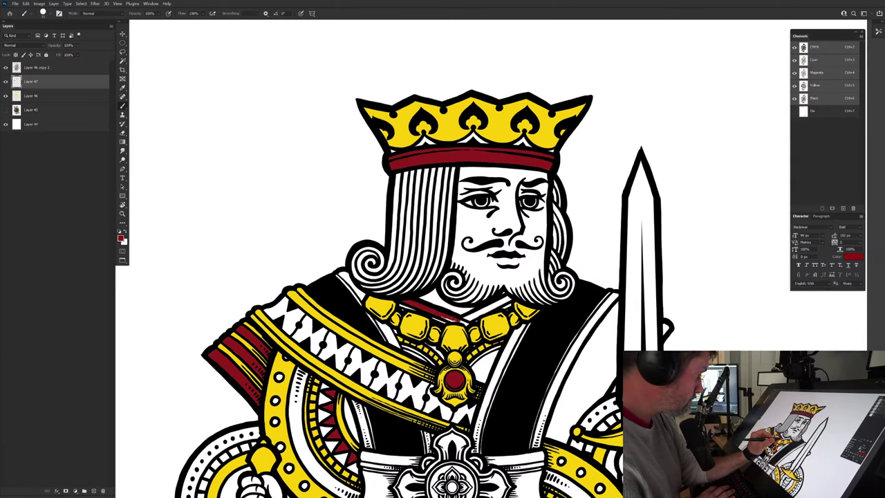
{"action": "mouse_move", "coordinate": [510, 298]}
{"action": "left_mouse_down"}
{"action": "mouse_move", "coordinate": [469, 319]}
{"action": "mouse_move", "coordinate": [506, 308]}
{"action": "left_mouse_up"}
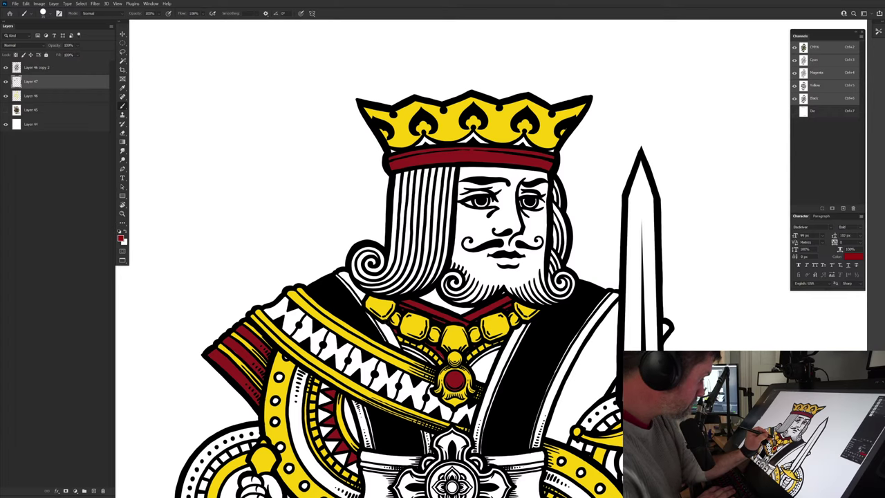
Step: Paint the inner disc and alternating segments of the checkered ring behind the downward-pointing sword's hand dark red
{"action": "left_click_drag", "start_coordinate": [321, 459], "coordinate": [443, 354]}
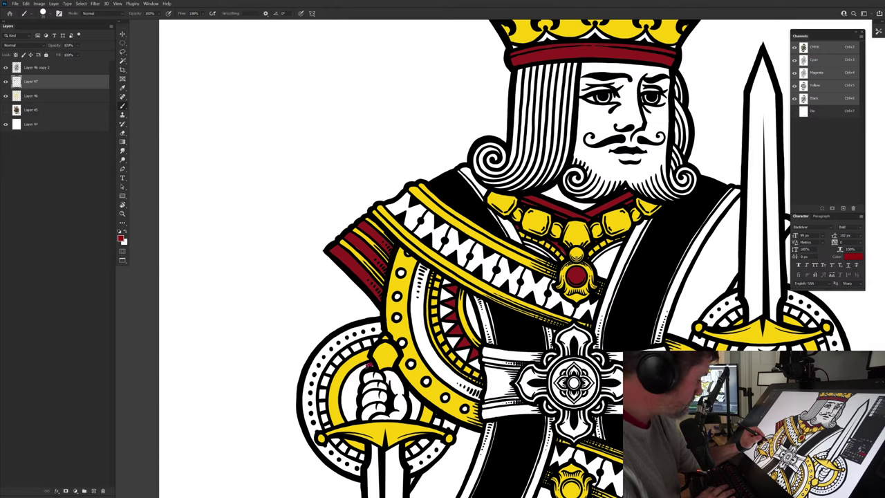
{"action": "mouse_move", "coordinate": [370, 367]}
{"action": "left_mouse_down"}
{"action": "mouse_move", "coordinate": [352, 378]}
{"action": "mouse_move", "coordinate": [350, 402]}
{"action": "mouse_move", "coordinate": [359, 369]}
{"action": "left_mouse_up"}
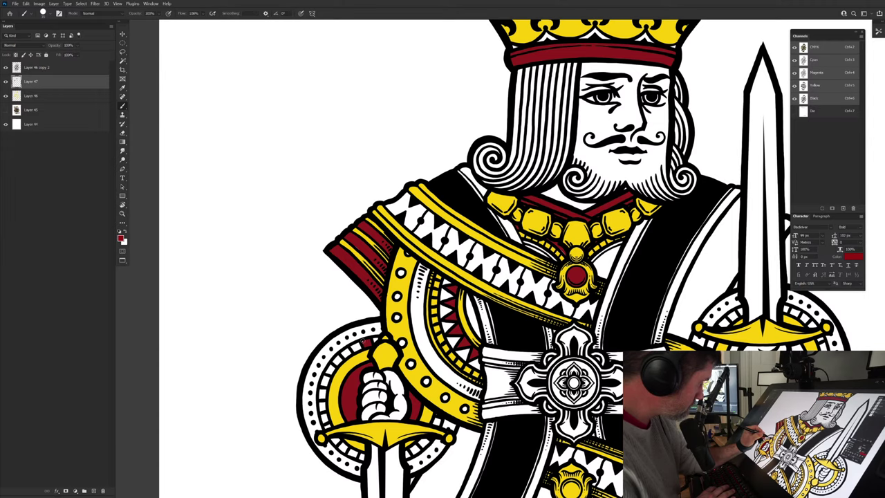
{"action": "left_click_drag", "start_coordinate": [332, 365], "coordinate": [327, 371]}
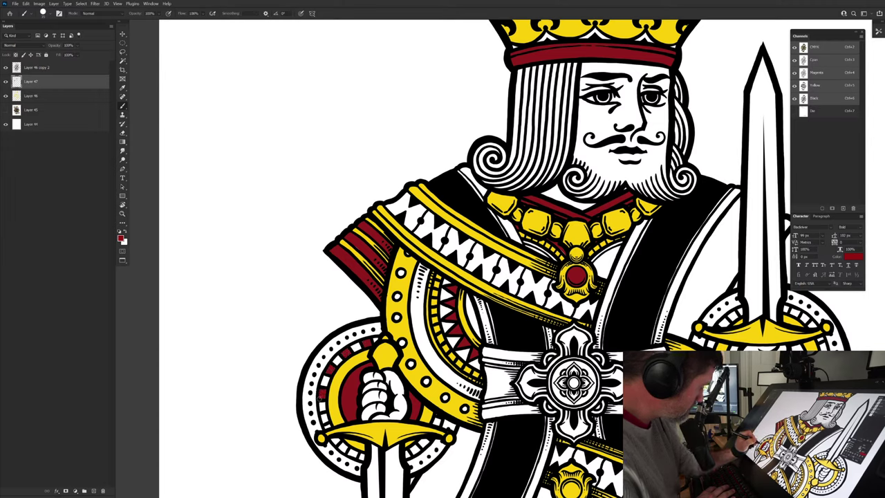
{"action": "left_click_drag", "start_coordinate": [324, 415], "coordinate": [326, 420]}
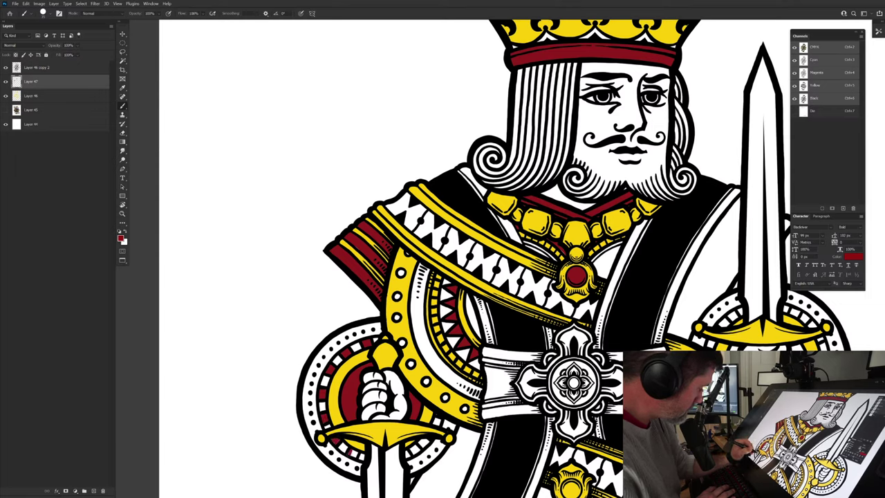
{"action": "left_click_drag", "start_coordinate": [407, 451], "coordinate": [411, 457]}
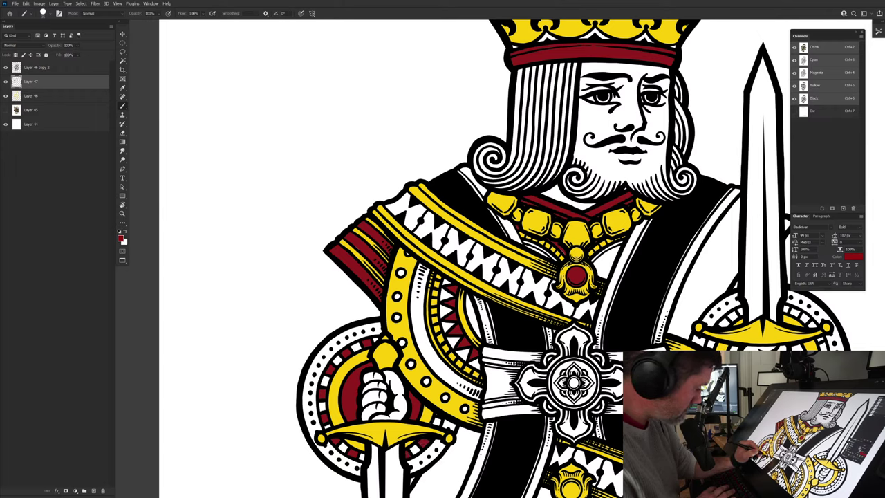
Step: Colour the round studs along the upper king's curved yellow sleeve band dark red
{"action": "mouse_move", "coordinate": [430, 419]}
{"action": "left_mouse_down"}
{"action": "mouse_move", "coordinate": [439, 426]}
{"action": "mouse_move", "coordinate": [369, 403]}
{"action": "mouse_move", "coordinate": [347, 357]}
{"action": "mouse_move", "coordinate": [353, 380]}
{"action": "left_mouse_up"}
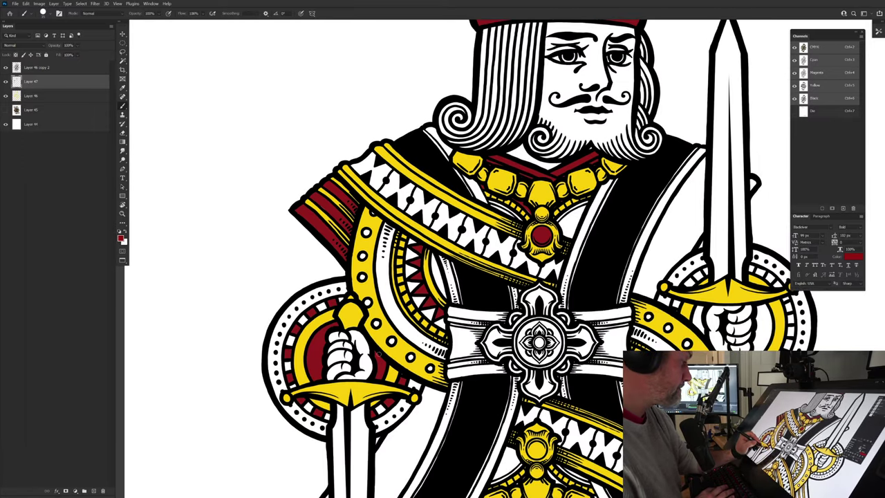
{"action": "left_click", "coordinate": [392, 341]}
{"action": "left_click_drag", "start_coordinate": [408, 355], "coordinate": [410, 359]}
{"action": "left_click_drag", "start_coordinate": [428, 366], "coordinate": [431, 369]}
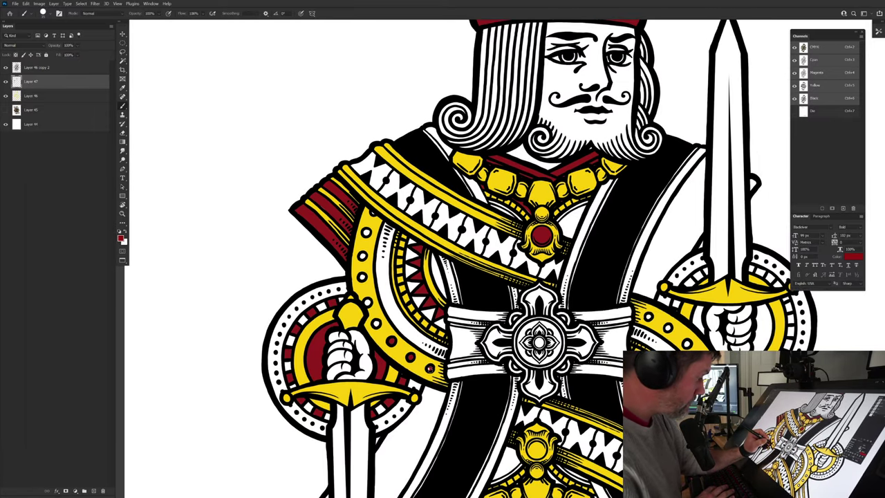
{"action": "left_click_drag", "start_coordinate": [366, 302], "coordinate": [370, 306]}
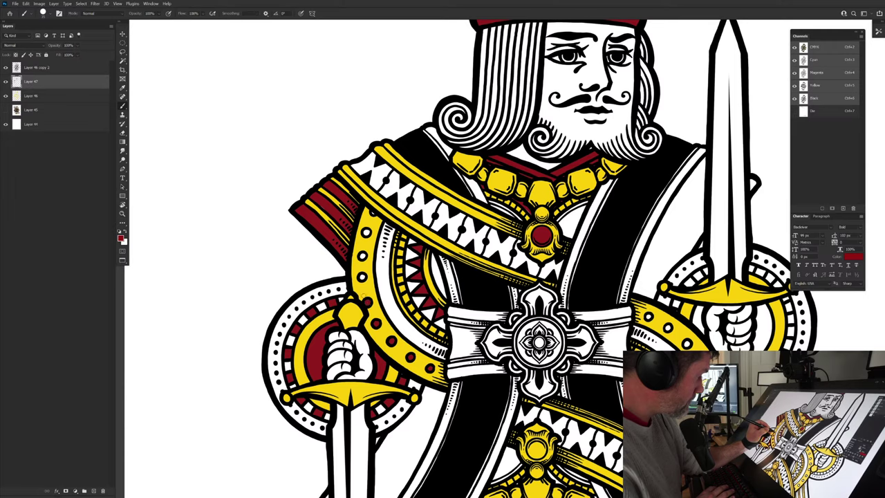
{"action": "left_click_drag", "start_coordinate": [360, 275], "coordinate": [363, 278]}
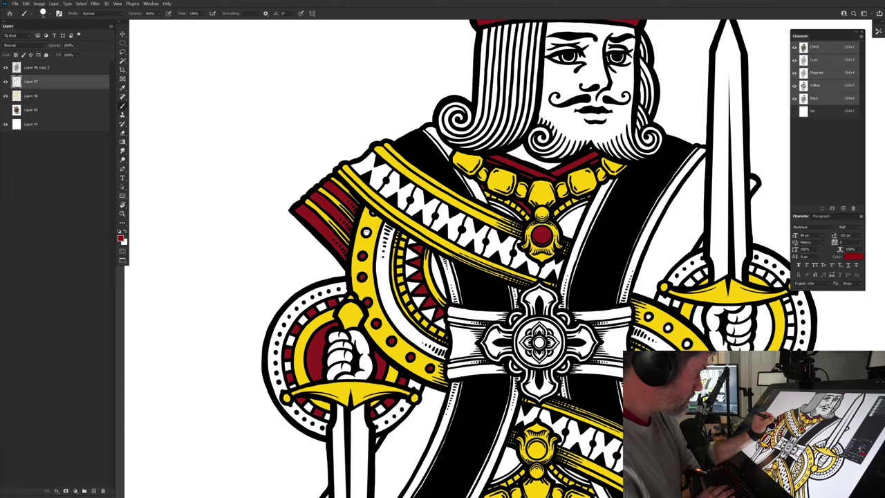
{"action": "left_click_drag", "start_coordinate": [363, 231], "coordinate": [367, 235]}
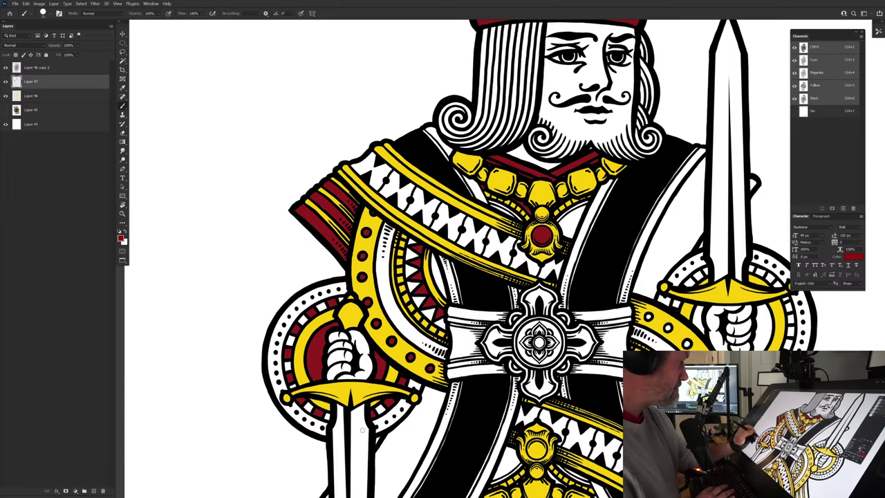
Step: Set the foreground colour to a strong blue and paint the dotted outer ring behind the downward-pointing sword's hand
{"action": "left_click_drag", "start_coordinate": [424, 296], "coordinate": [367, 353]}
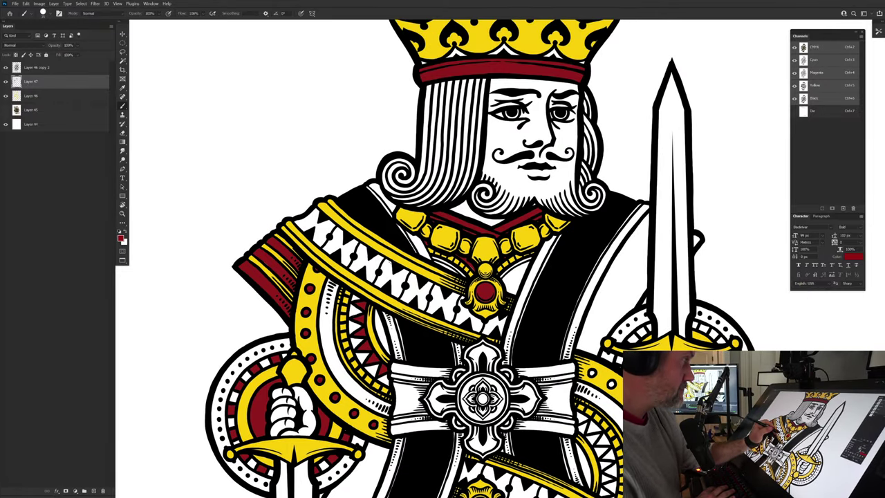
{"action": "left_click", "coordinate": [121, 239]}
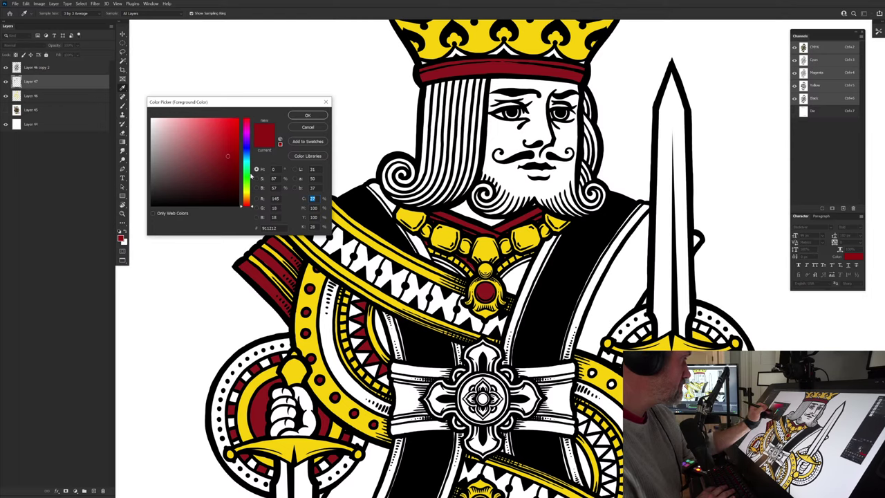
{"action": "left_click_drag", "start_coordinate": [247, 149], "coordinate": [236, 143]}
{"action": "left_click", "coordinate": [232, 137]}
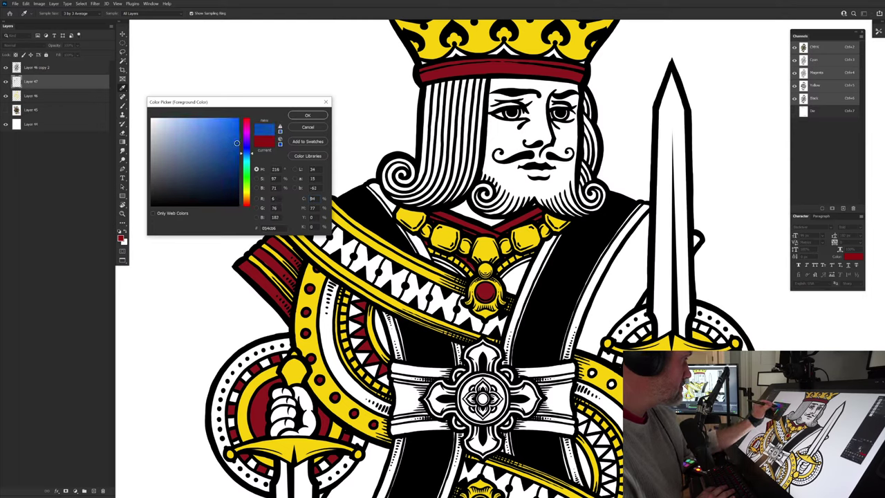
{"action": "left_click", "coordinate": [296, 116]}
{"action": "left_click_drag", "start_coordinate": [282, 299], "coordinate": [374, 239]}
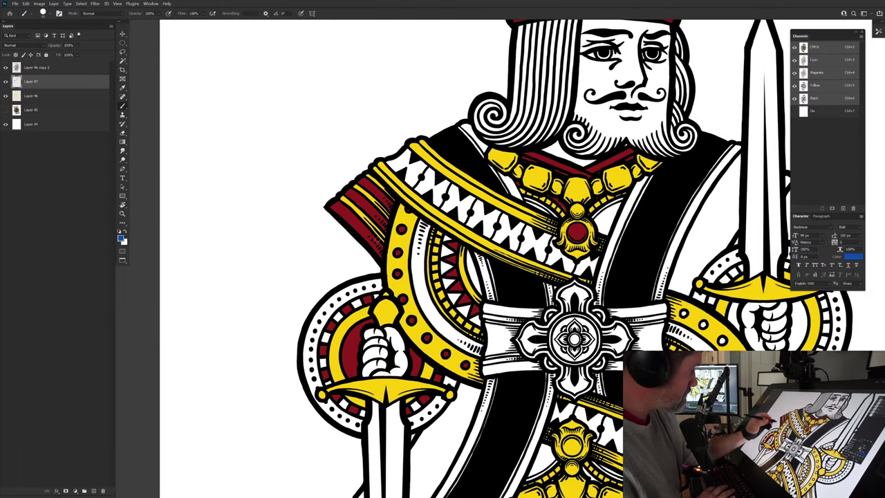
{"action": "mouse_move", "coordinate": [379, 283]}
{"action": "left_mouse_down"}
{"action": "mouse_move", "coordinate": [336, 296]}
{"action": "mouse_move", "coordinate": [349, 294]}
{"action": "mouse_move", "coordinate": [326, 317]}
{"action": "mouse_move", "coordinate": [321, 310]}
{"action": "mouse_move", "coordinate": [305, 345]}
{"action": "mouse_move", "coordinate": [313, 345]}
{"action": "mouse_move", "coordinate": [309, 377]}
{"action": "mouse_move", "coordinate": [304, 349]}
{"action": "mouse_move", "coordinate": [319, 407]}
{"action": "mouse_move", "coordinate": [362, 423]}
{"action": "mouse_move", "coordinate": [341, 422]}
{"action": "left_mouse_up"}
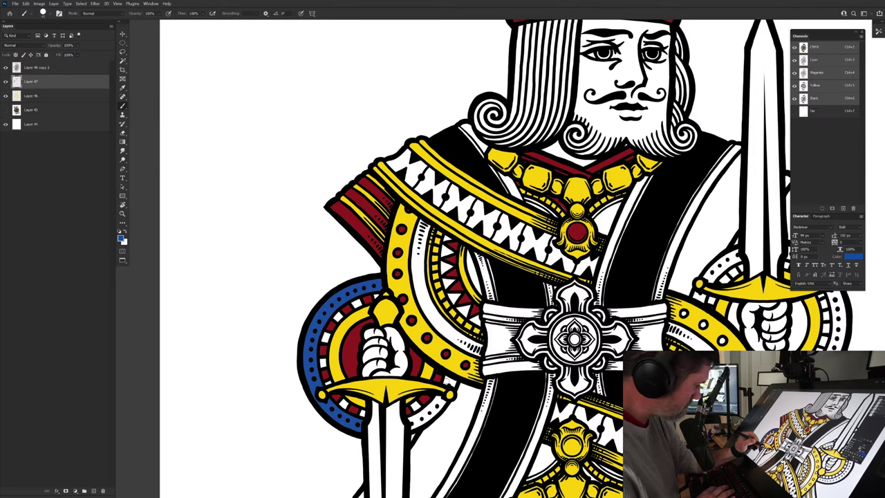
{"action": "mouse_move", "coordinate": [451, 381]}
{"action": "left_mouse_down"}
{"action": "mouse_move", "coordinate": [443, 405]}
{"action": "mouse_move", "coordinate": [414, 429]}
{"action": "left_mouse_up"}
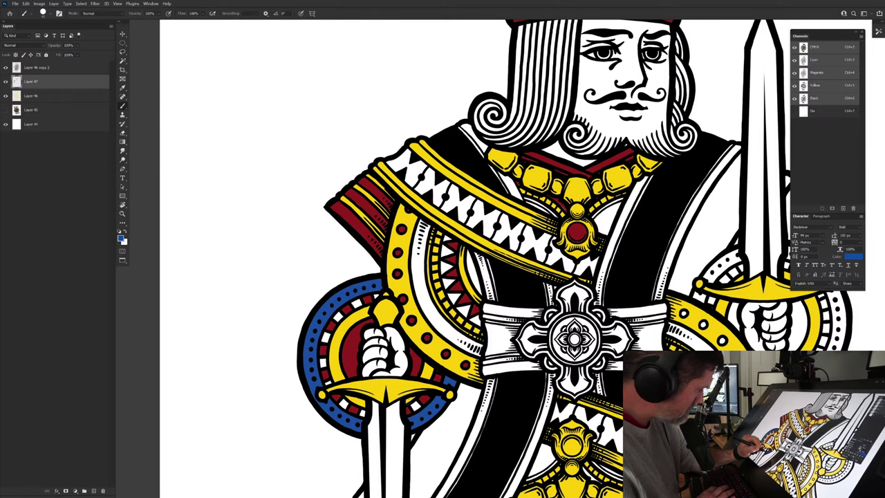
Step: Paint the sleeve band inside the studded yellow band and the narrow innermost arch beside the chest blue
{"action": "mouse_move", "coordinate": [422, 235]}
{"action": "left_mouse_down"}
{"action": "mouse_move", "coordinate": [359, 305]}
{"action": "mouse_move", "coordinate": [362, 319]}
{"action": "mouse_move", "coordinate": [353, 293]}
{"action": "mouse_move", "coordinate": [350, 339]}
{"action": "mouse_move", "coordinate": [359, 341]}
{"action": "mouse_move", "coordinate": [364, 368]}
{"action": "left_mouse_up"}
{"action": "mouse_move", "coordinate": [350, 339]}
{"action": "left_mouse_down"}
{"action": "mouse_move", "coordinate": [365, 393]}
{"action": "mouse_move", "coordinate": [419, 425]}
{"action": "left_mouse_up"}
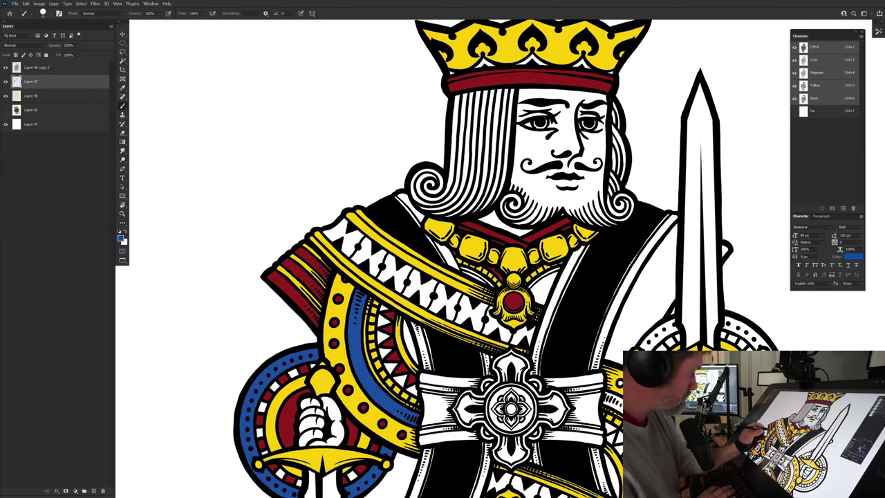
{"action": "left_click_drag", "start_coordinate": [403, 320], "coordinate": [419, 364]}
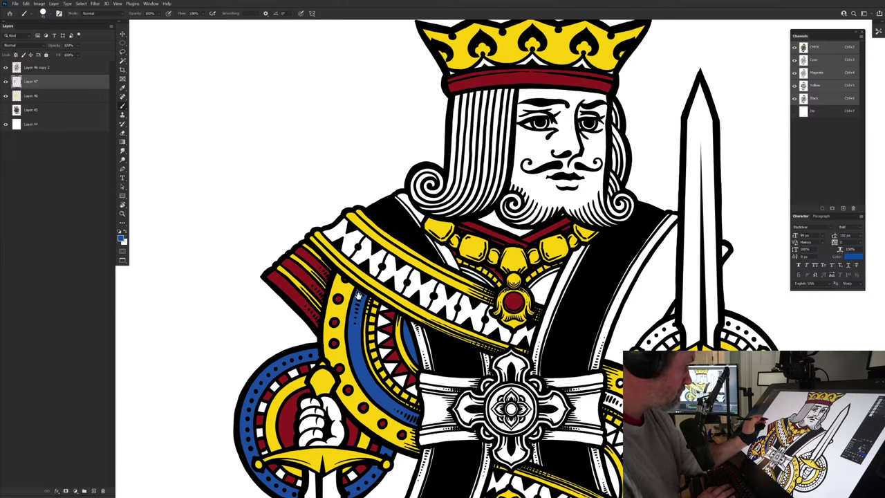
Step: Colour the upper king's chest areas around the necklace pendant and the collar opening under the beard blue
{"action": "left_click_drag", "start_coordinate": [358, 295], "coordinate": [315, 336]}
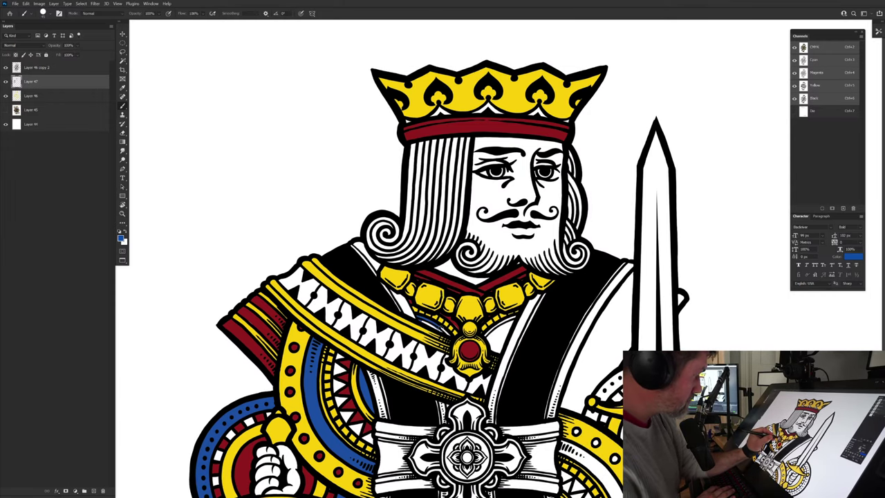
{"action": "left_click_drag", "start_coordinate": [502, 342], "coordinate": [514, 318]}
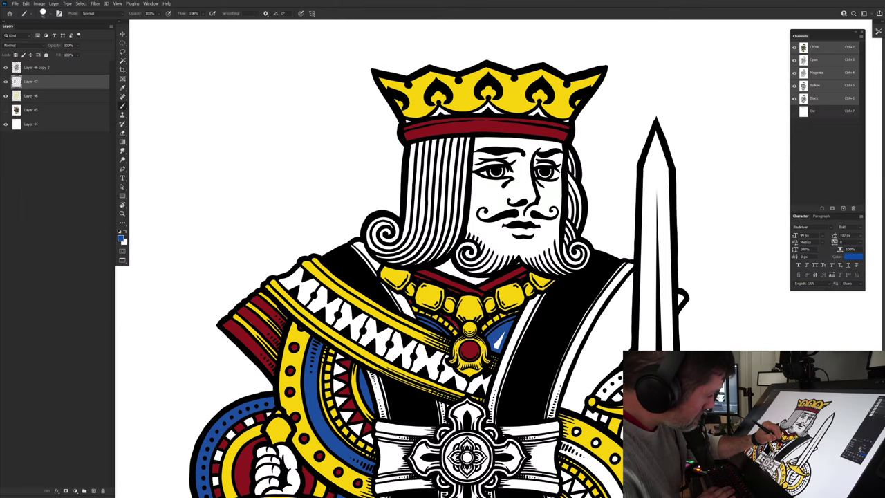
{"action": "left_click_drag", "start_coordinate": [427, 436], "coordinate": [398, 369]}
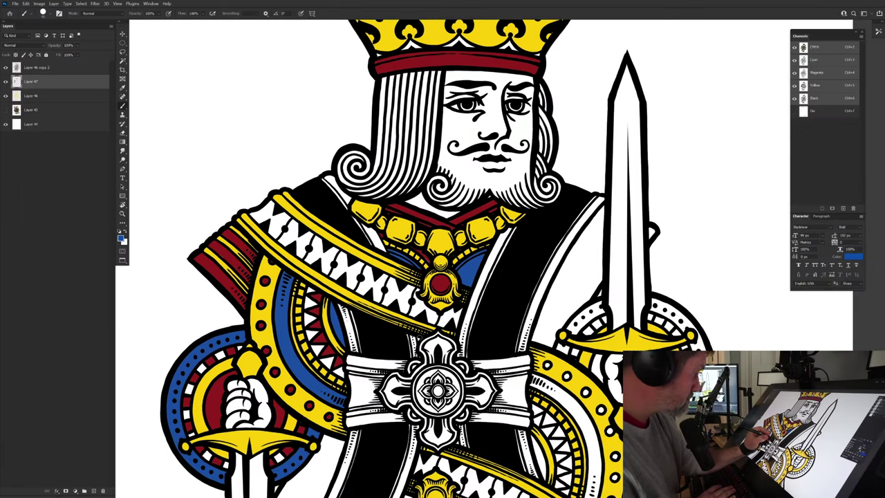
{"action": "left_click_drag", "start_coordinate": [386, 252], "coordinate": [394, 381]}
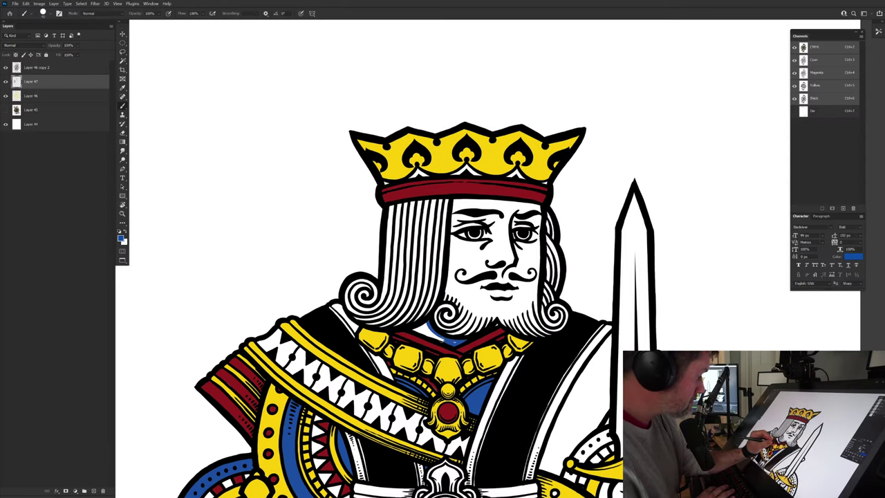
{"action": "left_click_drag", "start_coordinate": [443, 339], "coordinate": [415, 329]}
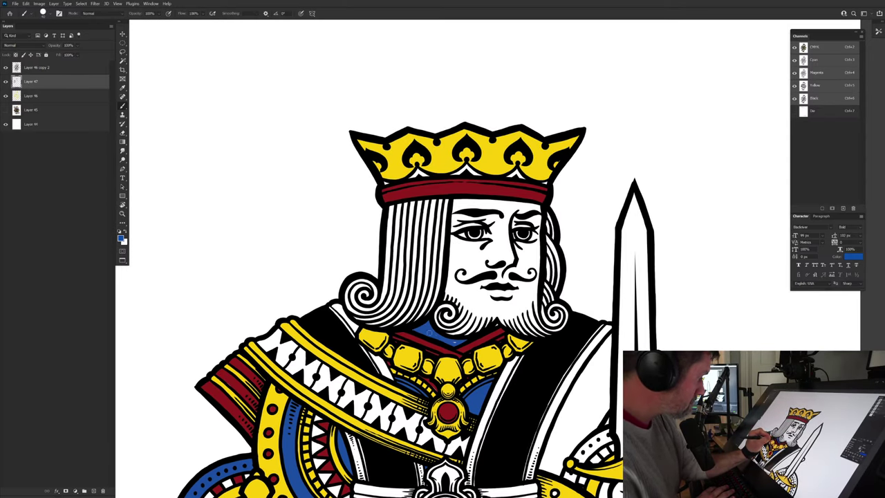
Step: Duplicate the red and blue colour layer and flip the copy with the white background layer by -100% in width and height onto the lower king
{"action": "left_click_drag", "start_coordinate": [312, 414], "coordinate": [325, 263]}
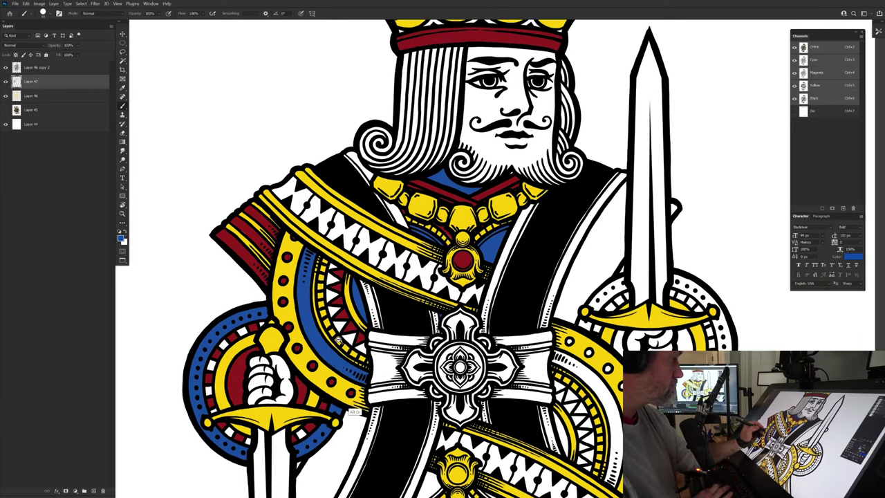
{"action": "mouse_move", "coordinate": [354, 402]}
{"action": "left_mouse_down"}
{"action": "mouse_move", "coordinate": [329, 382]}
{"action": "mouse_move", "coordinate": [365, 389]}
{"action": "left_mouse_up"}
{"action": "left_click_drag", "start_coordinate": [347, 435], "coordinate": [362, 353]}
{"action": "key", "text": "ctrl+j"}
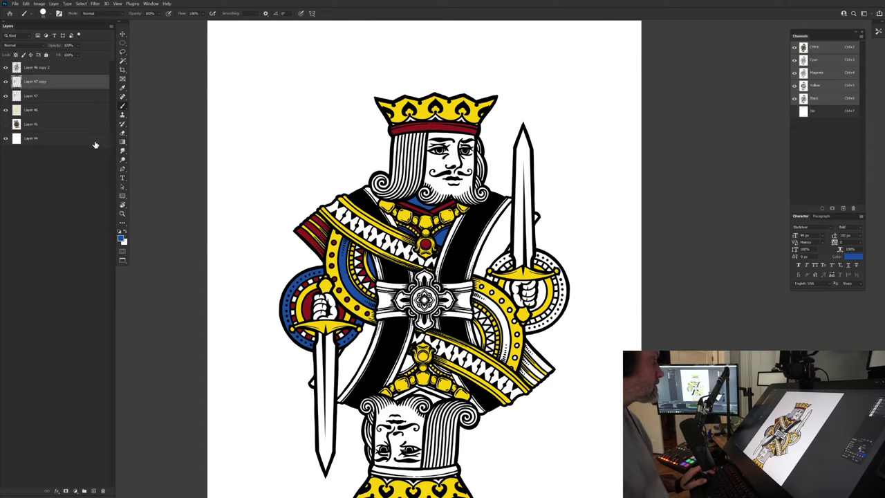
{"action": "left_click", "coordinate": [55, 142], "text": "ctrl"}
{"action": "key", "text": "ctrl+t"}
{"action": "left_click_drag", "start_coordinate": [680, 215], "coordinate": [447, 448]}
{"action": "left_click_drag", "start_coordinate": [561, 456], "coordinate": [269, 340]}
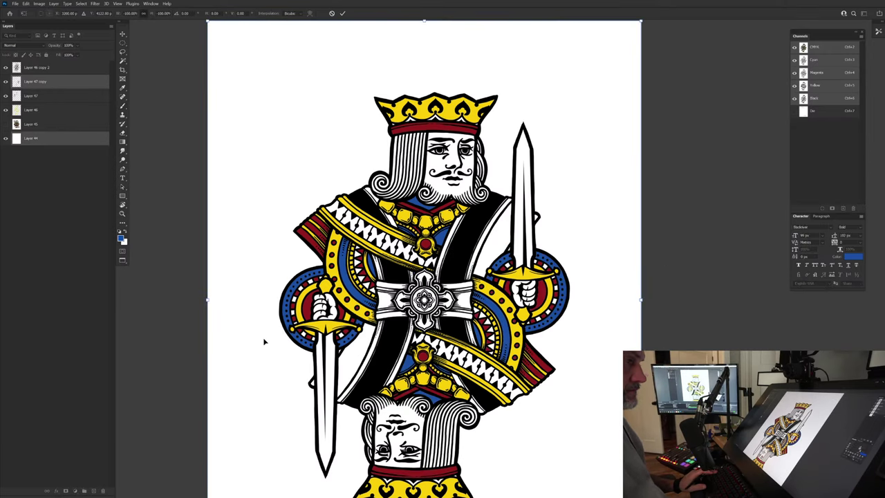
{"action": "key", "text": "Return"}
Step: Paint the belt's middle band blue on both sides of the cross buckle, on the duplicated colour layer
{"action": "key", "text": "b"}
{"action": "left_click_drag", "start_coordinate": [407, 285], "coordinate": [439, 323]}
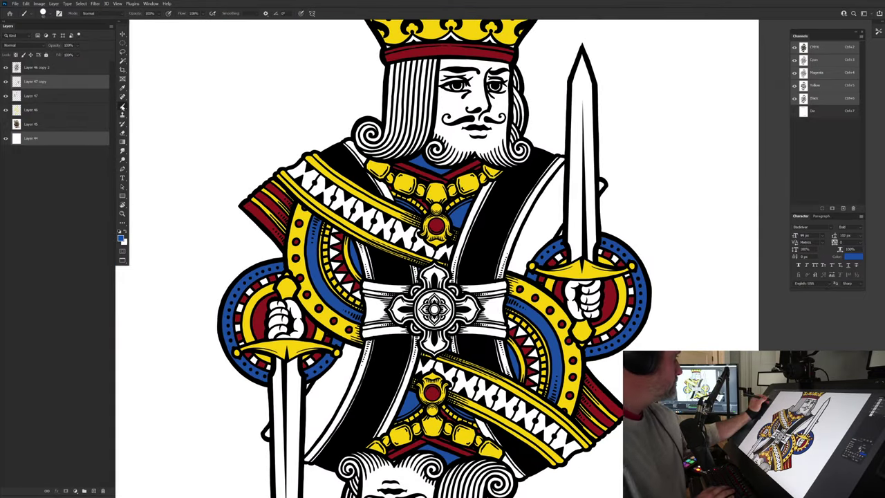
{"action": "scroll", "coordinate": [369, 311], "scroll_direction": "up", "scroll_amount": 3}
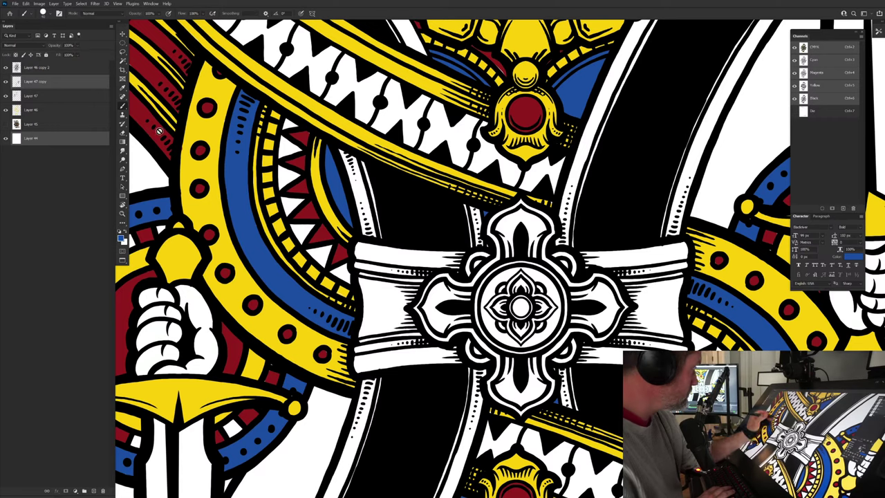
{"action": "left_click", "coordinate": [28, 83]}
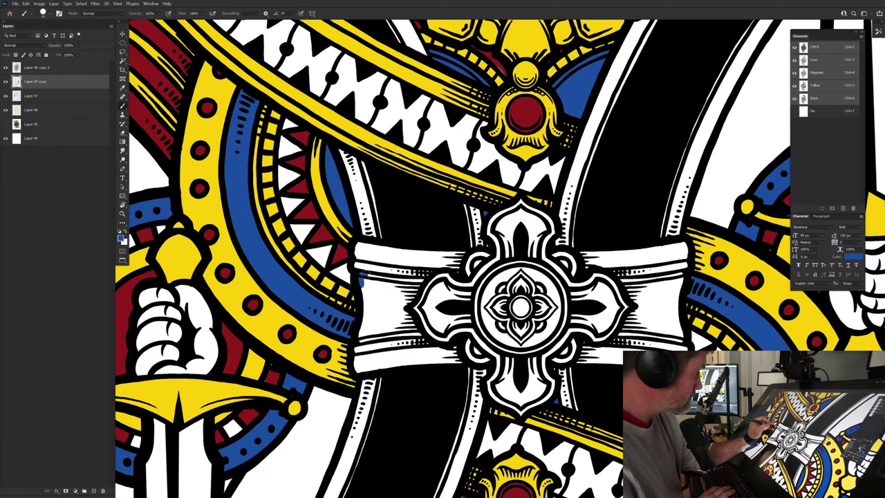
{"action": "mouse_move", "coordinate": [362, 275]}
{"action": "left_mouse_down"}
{"action": "mouse_move", "coordinate": [410, 285]}
{"action": "mouse_move", "coordinate": [405, 306]}
{"action": "mouse_move", "coordinate": [420, 331]}
{"action": "mouse_move", "coordinate": [363, 339]}
{"action": "mouse_move", "coordinate": [363, 309]}
{"action": "mouse_move", "coordinate": [394, 283]}
{"action": "mouse_move", "coordinate": [408, 291]}
{"action": "mouse_move", "coordinate": [417, 284]}
{"action": "mouse_move", "coordinate": [405, 313]}
{"action": "mouse_move", "coordinate": [403, 285]}
{"action": "mouse_move", "coordinate": [364, 283]}
{"action": "mouse_move", "coordinate": [369, 325]}
{"action": "left_mouse_up"}
{"action": "left_click_drag", "start_coordinate": [448, 343], "coordinate": [288, 392]}
{"action": "mouse_move", "coordinate": [460, 331]}
{"action": "left_mouse_down"}
{"action": "mouse_move", "coordinate": [521, 331]}
{"action": "mouse_move", "coordinate": [522, 392]}
{"action": "mouse_move", "coordinate": [461, 383]}
{"action": "mouse_move", "coordinate": [483, 333]}
{"action": "mouse_move", "coordinate": [515, 342]}
{"action": "mouse_move", "coordinate": [519, 324]}
{"action": "mouse_move", "coordinate": [511, 336]}
{"action": "mouse_move", "coordinate": [514, 370]}
{"action": "mouse_move", "coordinate": [474, 372]}
{"action": "left_mouse_up"}
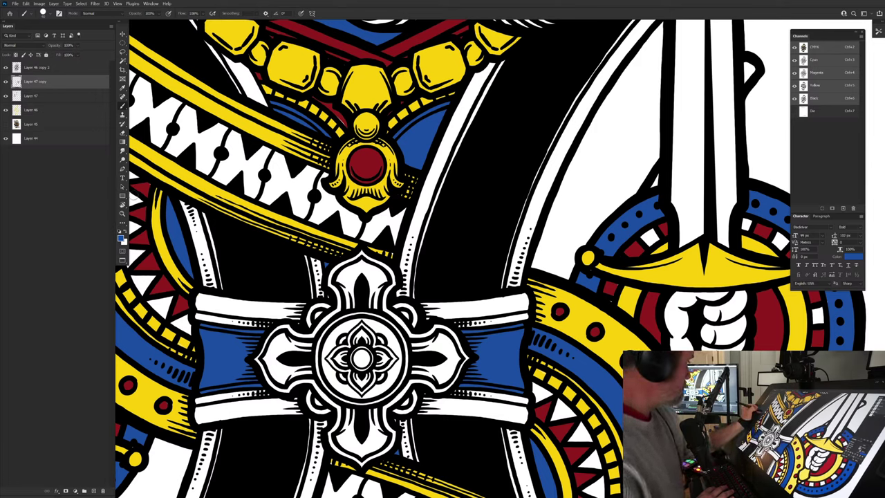
Step: Sample the golden yellow and paint the cross buckle and the belt's upper edge beside the studded sleeve of the upper king
{"action": "left_click", "coordinate": [165, 173], "text": "alt"}
{"action": "mouse_move", "coordinate": [197, 296]}
{"action": "left_mouse_down"}
{"action": "mouse_move", "coordinate": [268, 325]}
{"action": "mouse_move", "coordinate": [209, 299]}
{"action": "mouse_move", "coordinate": [201, 305]}
{"action": "mouse_move", "coordinate": [203, 295]}
{"action": "mouse_move", "coordinate": [311, 310]}
{"action": "mouse_move", "coordinate": [216, 310]}
{"action": "mouse_move", "coordinate": [279, 310]}
{"action": "mouse_move", "coordinate": [269, 315]}
{"action": "mouse_move", "coordinate": [328, 286]}
{"action": "mouse_move", "coordinate": [342, 256]}
{"action": "mouse_move", "coordinate": [373, 258]}
{"action": "mouse_move", "coordinate": [393, 300]}
{"action": "mouse_move", "coordinate": [363, 268]}
{"action": "mouse_move", "coordinate": [373, 281]}
{"action": "mouse_move", "coordinate": [344, 279]}
{"action": "mouse_move", "coordinate": [346, 270]}
{"action": "mouse_move", "coordinate": [375, 331]}
{"action": "mouse_move", "coordinate": [325, 344]}
{"action": "mouse_move", "coordinate": [330, 327]}
{"action": "mouse_move", "coordinate": [373, 362]}
{"action": "mouse_move", "coordinate": [325, 361]}
{"action": "mouse_move", "coordinate": [380, 383]}
{"action": "mouse_move", "coordinate": [356, 393]}
{"action": "mouse_move", "coordinate": [387, 382]}
{"action": "mouse_move", "coordinate": [317, 406]}
{"action": "mouse_move", "coordinate": [270, 366]}
{"action": "mouse_move", "coordinate": [273, 339]}
{"action": "mouse_move", "coordinate": [283, 377]}
{"action": "left_mouse_up"}
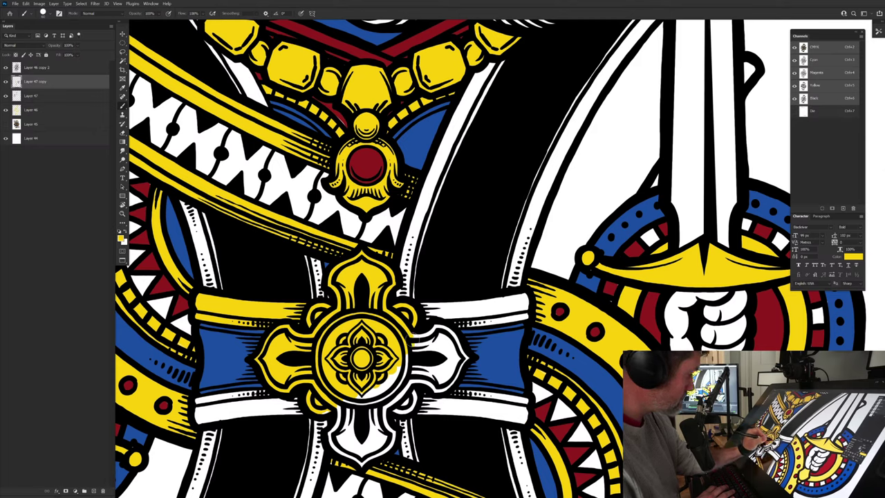
{"action": "mouse_move", "coordinate": [408, 339]}
{"action": "left_mouse_down"}
{"action": "mouse_move", "coordinate": [455, 341]}
{"action": "mouse_move", "coordinate": [462, 359]}
{"action": "mouse_move", "coordinate": [442, 387]}
{"action": "mouse_move", "coordinate": [399, 375]}
{"action": "mouse_move", "coordinate": [405, 339]}
{"action": "mouse_move", "coordinate": [446, 353]}
{"action": "mouse_move", "coordinate": [429, 358]}
{"action": "mouse_move", "coordinate": [413, 404]}
{"action": "mouse_move", "coordinate": [397, 368]}
{"action": "mouse_move", "coordinate": [380, 387]}
{"action": "mouse_move", "coordinate": [387, 447]}
{"action": "mouse_move", "coordinate": [366, 458]}
{"action": "mouse_move", "coordinate": [333, 441]}
{"action": "mouse_move", "coordinate": [337, 408]}
{"action": "mouse_move", "coordinate": [349, 439]}
{"action": "mouse_move", "coordinate": [369, 395]}
{"action": "mouse_move", "coordinate": [365, 453]}
{"action": "mouse_move", "coordinate": [377, 436]}
{"action": "left_mouse_up"}
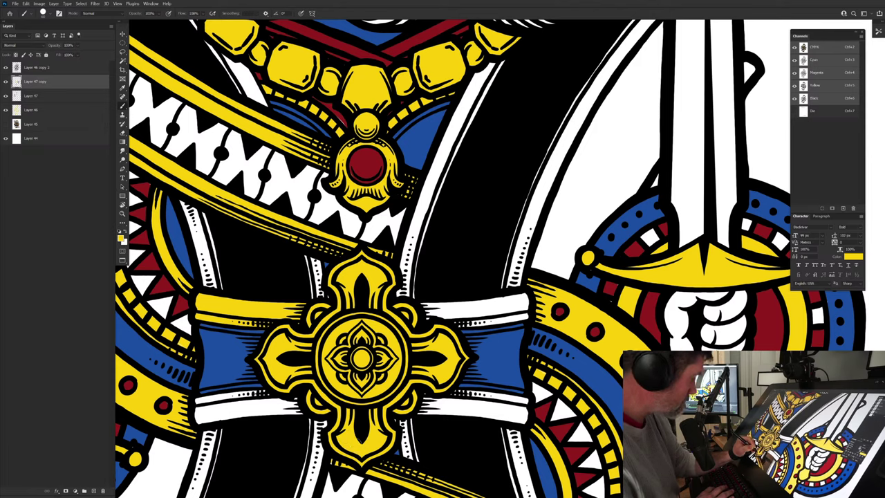
Step: Sample the dark red and paint the round gem at the centre of the cross buckle's flower
{"action": "left_click", "coordinate": [365, 164], "text": "alt"}
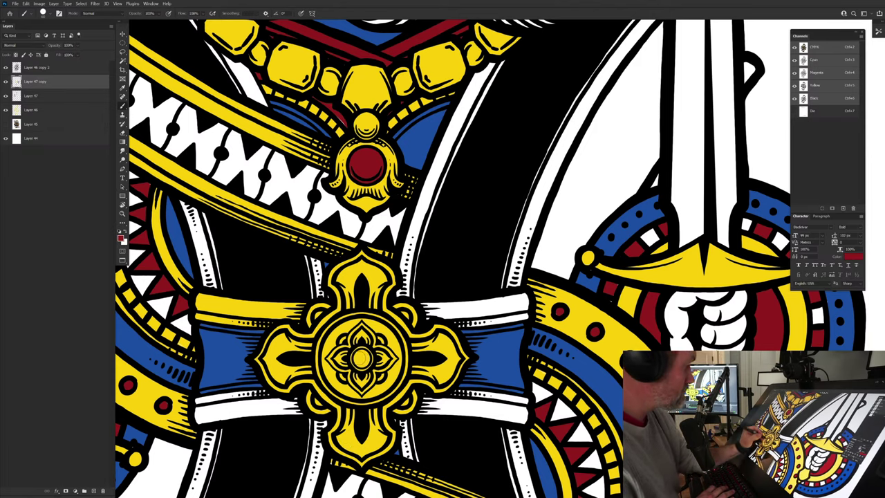
{"action": "left_click_drag", "start_coordinate": [358, 353], "coordinate": [362, 363]}
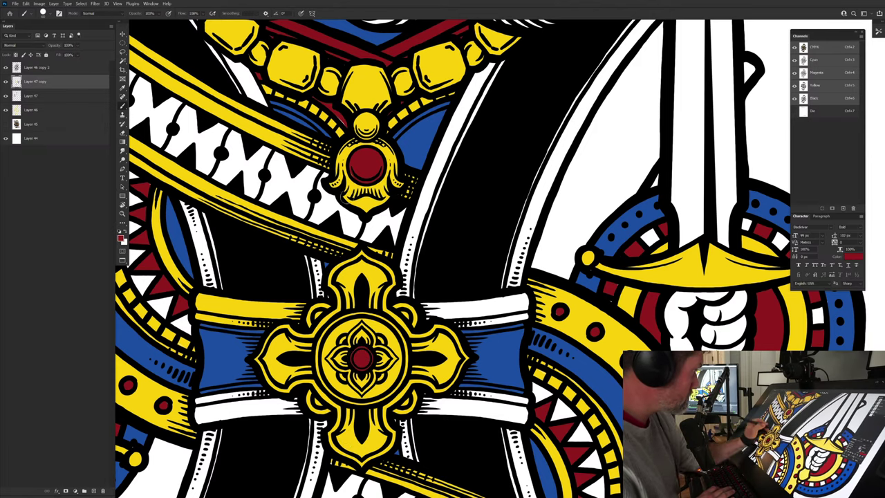
{"action": "left_click_drag", "start_coordinate": [336, 453], "coordinate": [376, 215]}
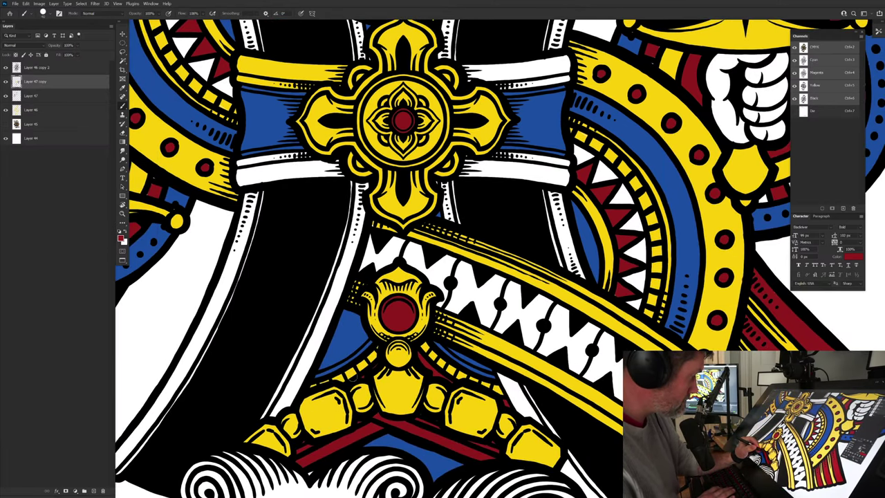
{"action": "left_click_drag", "start_coordinate": [378, 370], "coordinate": [358, 355]}
{"action": "left_click_drag", "start_coordinate": [332, 306], "coordinate": [353, 408]}
{"action": "left_click_drag", "start_coordinate": [381, 370], "coordinate": [395, 365]}
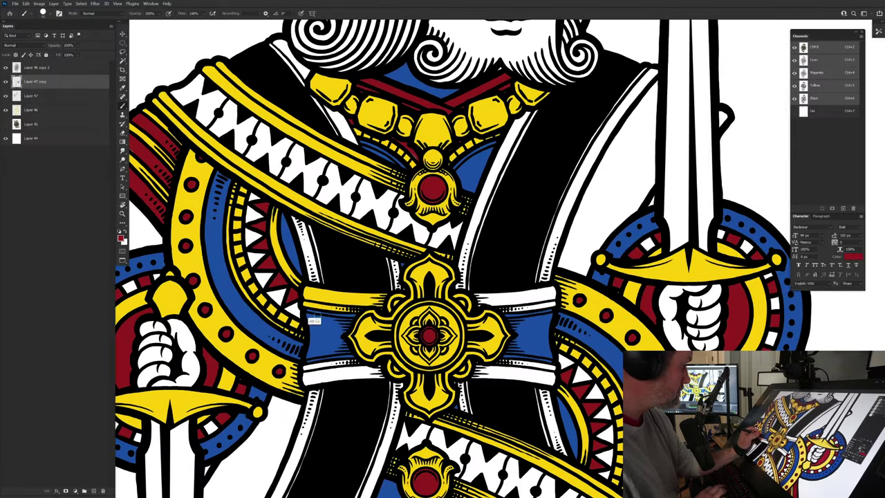
Step: Colour the remaining white upper and lower edges of the belt golden yellow on both sides of the buckle
{"action": "left_click", "coordinate": [320, 293], "text": "alt"}
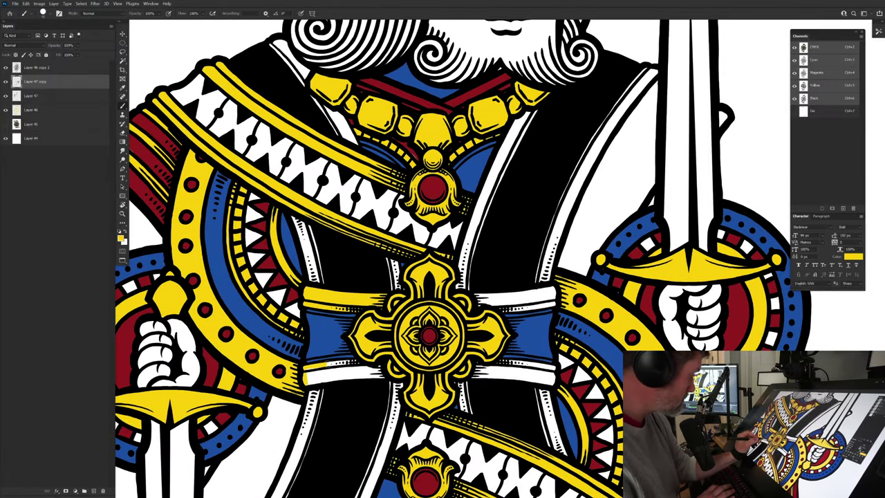
{"action": "mouse_move", "coordinate": [330, 364]}
{"action": "left_mouse_down"}
{"action": "mouse_move", "coordinate": [363, 361]}
{"action": "mouse_move", "coordinate": [372, 377]}
{"action": "mouse_move", "coordinate": [319, 383]}
{"action": "mouse_move", "coordinate": [383, 373]}
{"action": "left_mouse_up"}
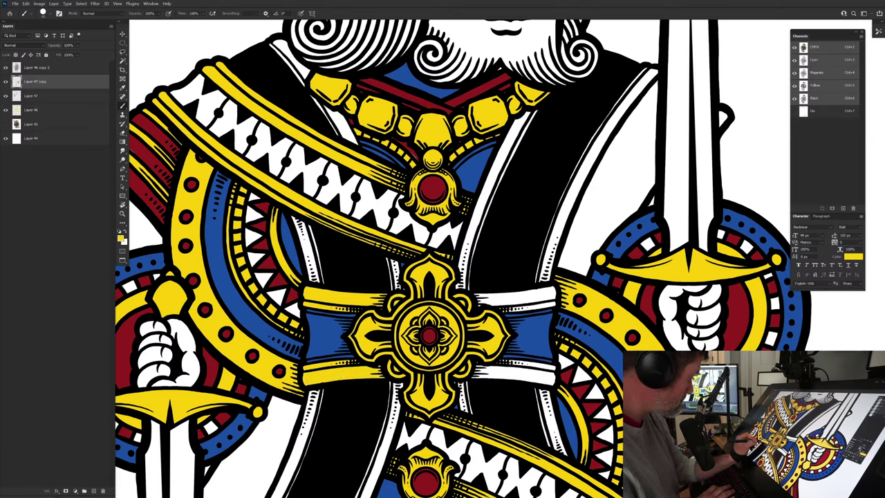
{"action": "mouse_move", "coordinate": [525, 367]}
{"action": "left_mouse_down"}
{"action": "mouse_move", "coordinate": [553, 370]}
{"action": "mouse_move", "coordinate": [486, 377]}
{"action": "mouse_move", "coordinate": [541, 372]}
{"action": "mouse_move", "coordinate": [509, 374]}
{"action": "left_mouse_up"}
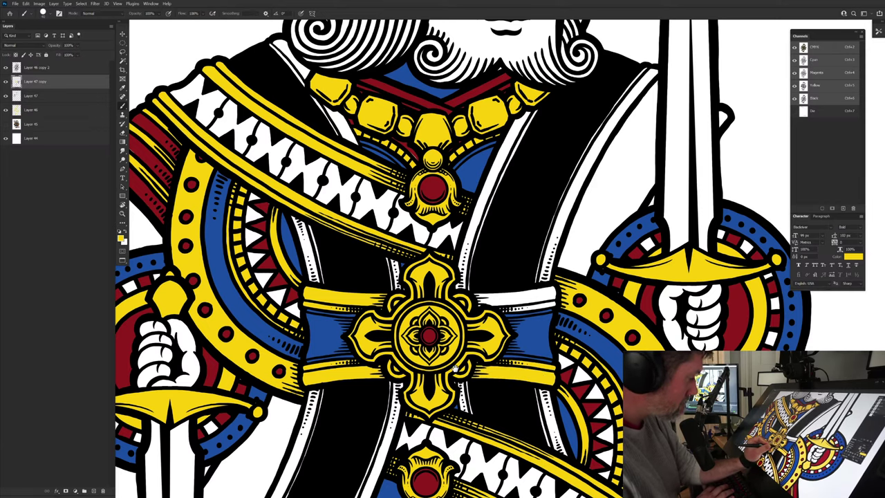
{"action": "left_click_drag", "start_coordinate": [455, 366], "coordinate": [358, 397]}
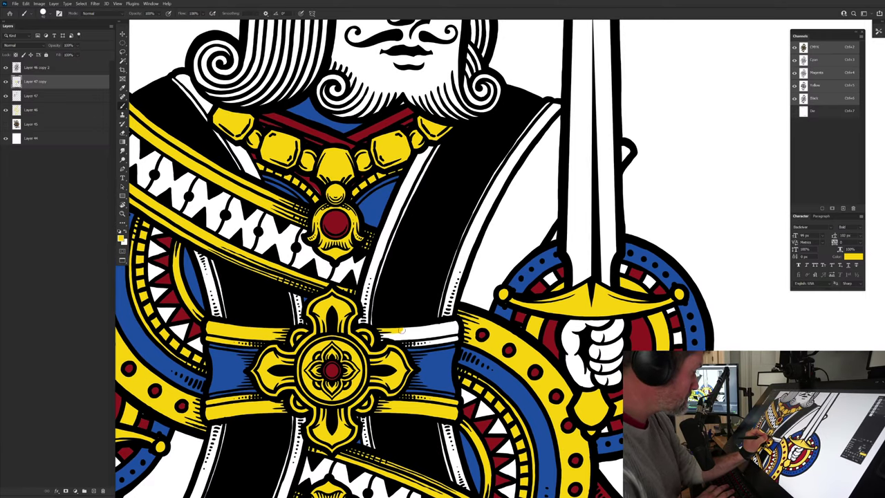
{"action": "mouse_move", "coordinate": [402, 330]}
{"action": "left_mouse_down"}
{"action": "mouse_move", "coordinate": [457, 330]}
{"action": "mouse_move", "coordinate": [425, 343]}
{"action": "mouse_move", "coordinate": [455, 328]}
{"action": "left_mouse_up"}
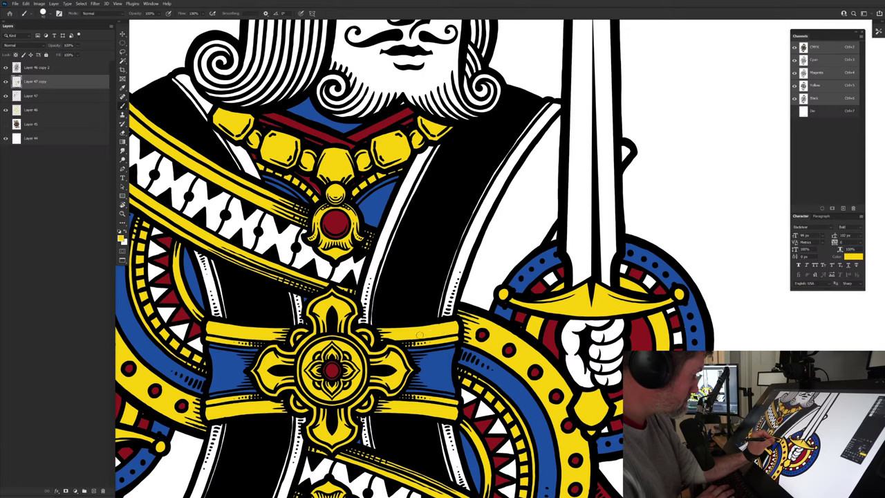
Step: Erase the yellow from the thin ring around the buckle's medallion and touch up its flower with a smaller eraser
{"action": "key", "text": "e"}
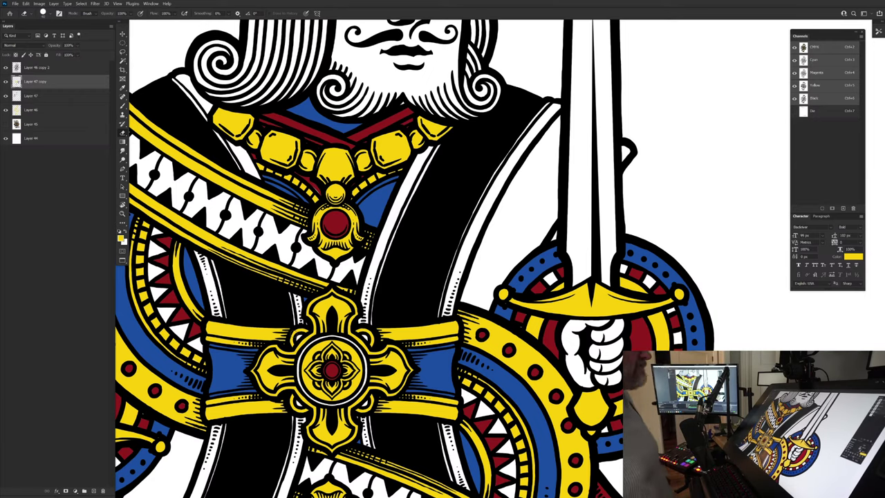
{"action": "left_click_drag", "start_coordinate": [321, 385], "coordinate": [351, 387]}
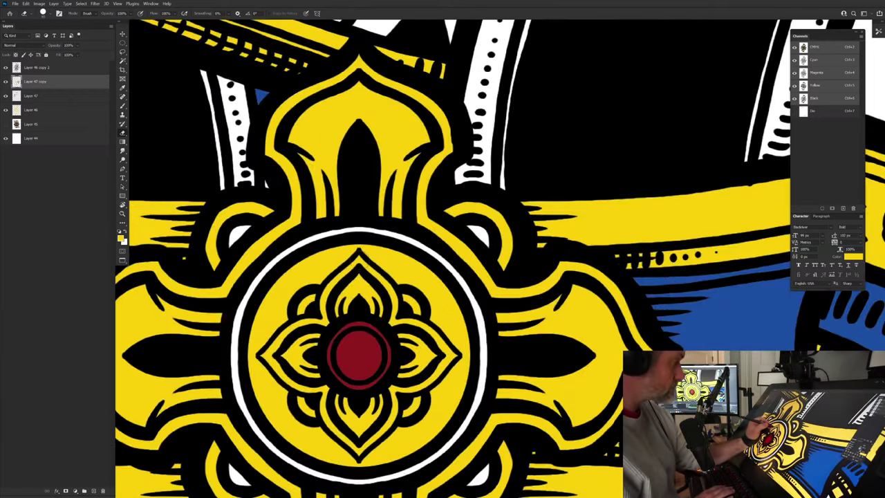
{"action": "key", "text": "bracketleft"}
{"action": "key", "text": "bracketleft"}
{"action": "key", "text": "bracketleft"}
{"action": "mouse_move", "coordinate": [359, 257]}
{"action": "left_mouse_down"}
{"action": "mouse_move", "coordinate": [390, 289]}
{"action": "mouse_move", "coordinate": [393, 326]}
{"action": "mouse_move", "coordinate": [411, 321]}
{"action": "mouse_move", "coordinate": [453, 357]}
{"action": "mouse_move", "coordinate": [422, 385]}
{"action": "mouse_move", "coordinate": [388, 385]}
{"action": "mouse_move", "coordinate": [393, 414]}
{"action": "mouse_move", "coordinate": [356, 453]}
{"action": "mouse_move", "coordinate": [334, 428]}
{"action": "mouse_move", "coordinate": [324, 390]}
{"action": "mouse_move", "coordinate": [289, 380]}
{"action": "mouse_move", "coordinate": [267, 354]}
{"action": "mouse_move", "coordinate": [294, 325]}
{"action": "mouse_move", "coordinate": [326, 321]}
{"action": "mouse_move", "coordinate": [328, 286]}
{"action": "mouse_move", "coordinate": [360, 248]}
{"action": "left_mouse_up"}
{"action": "left_click_drag", "start_coordinate": [338, 450], "coordinate": [359, 402]}
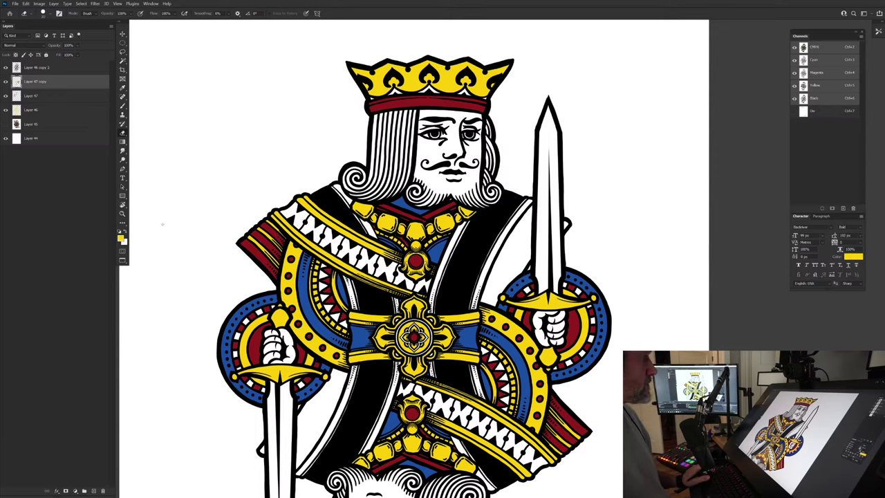
Step: Switch the foreground colour to white and create a new layer directly beneath the line art layer
{"action": "left_click", "coordinate": [125, 233]}
{"action": "left_click_drag", "start_coordinate": [500, 211], "coordinate": [514, 226]}
{"action": "left_click", "coordinate": [94, 491]}
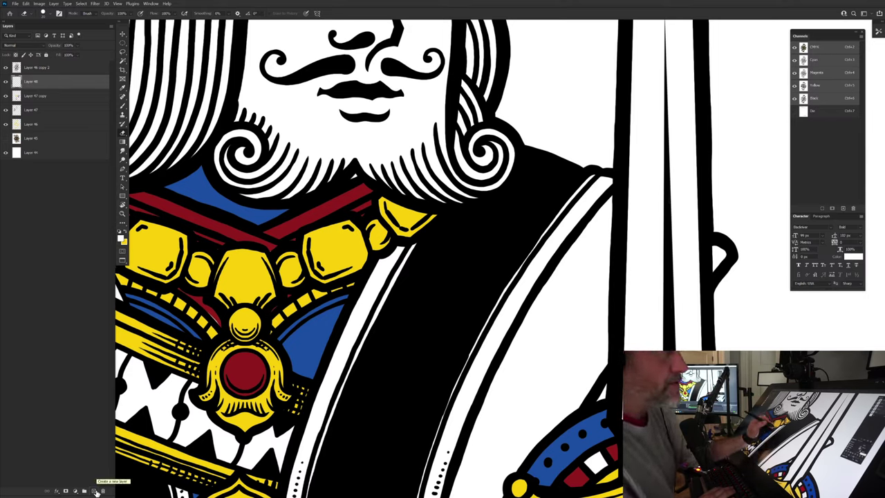
Step: Activate the Brush tool and move the new empty layer above the line art layer
{"action": "left_click", "coordinate": [123, 108]}
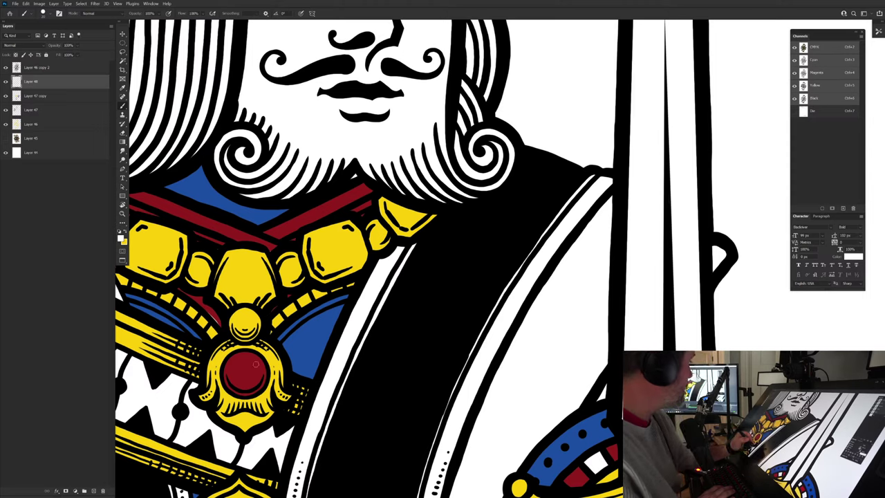
{"action": "left_click", "coordinate": [41, 78]}
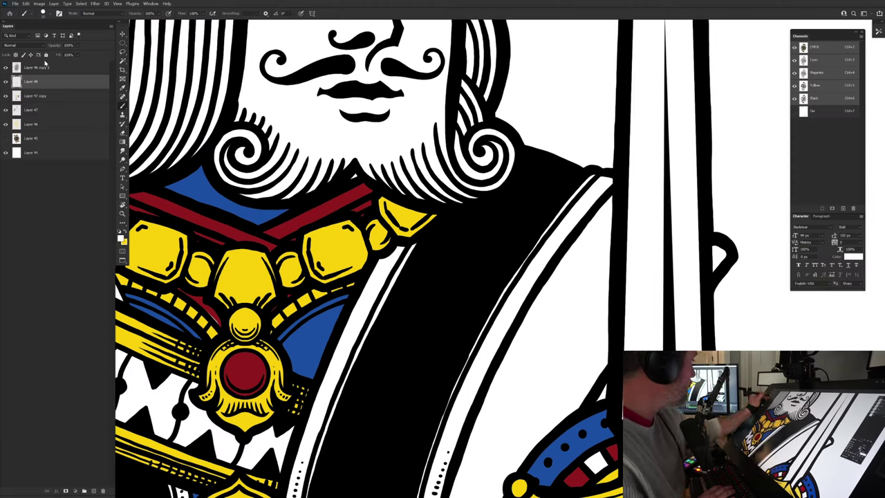
{"action": "left_click_drag", "start_coordinate": [82, 84], "coordinate": [66, 69]}
Step: Paint a solid white spade on the black robe band below the beard curl and erase a round hole at its base
{"action": "left_click_drag", "start_coordinate": [475, 258], "coordinate": [482, 283]}
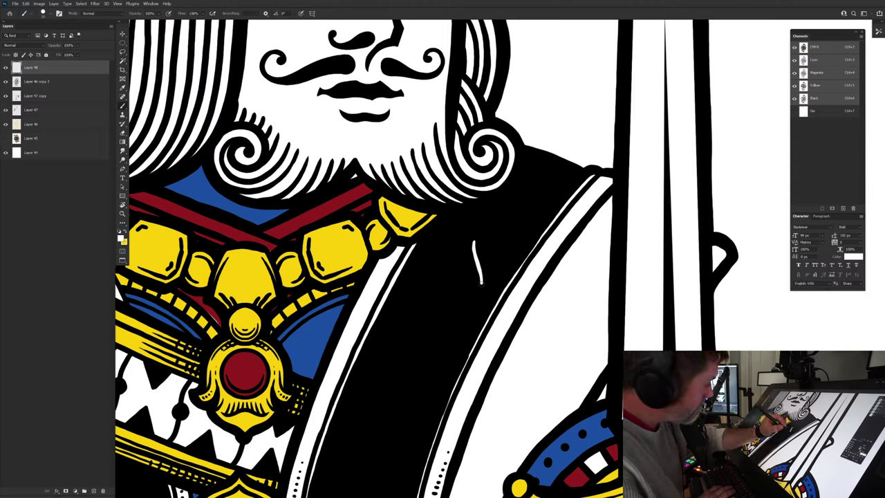
{"action": "left_click_drag", "start_coordinate": [468, 243], "coordinate": [429, 259]}
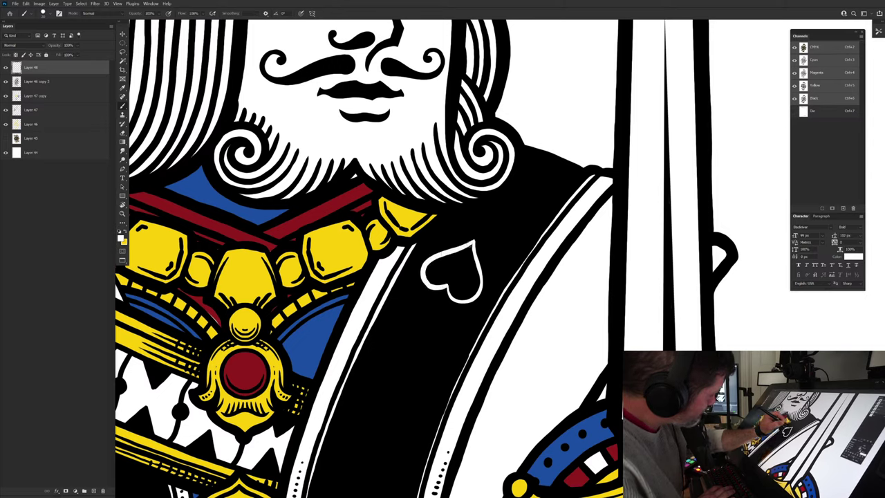
{"action": "mouse_move", "coordinate": [470, 244]}
{"action": "left_mouse_down"}
{"action": "mouse_move", "coordinate": [478, 272]}
{"action": "mouse_move", "coordinate": [453, 297]}
{"action": "mouse_move", "coordinate": [474, 254]}
{"action": "mouse_move", "coordinate": [462, 283]}
{"action": "mouse_move", "coordinate": [451, 261]}
{"action": "mouse_move", "coordinate": [429, 283]}
{"action": "mouse_move", "coordinate": [468, 249]}
{"action": "mouse_move", "coordinate": [448, 263]}
{"action": "left_mouse_up"}
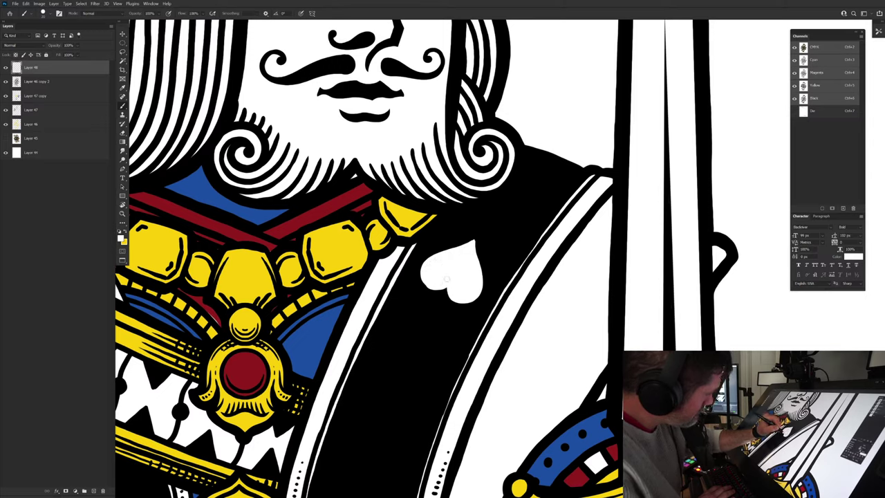
{"action": "key", "text": "e"}
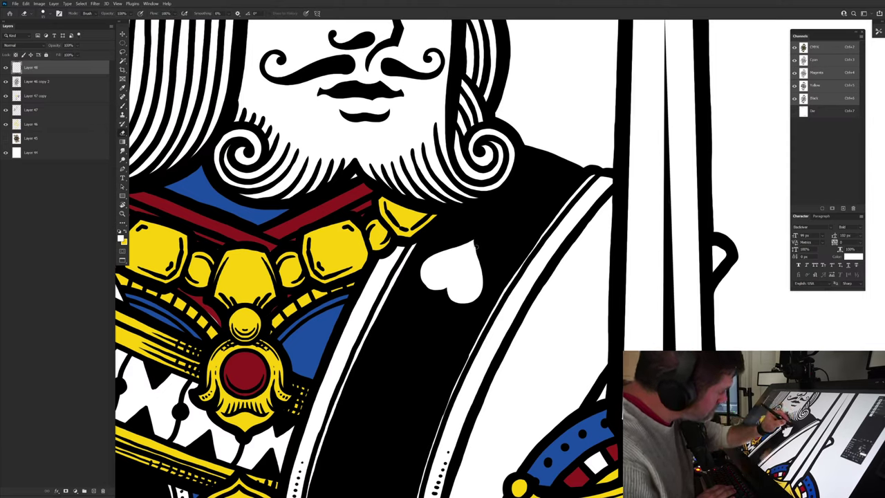
{"action": "mouse_move", "coordinate": [453, 270]}
{"action": "left_mouse_down"}
{"action": "mouse_move", "coordinate": [454, 283]}
{"action": "mouse_move", "coordinate": [444, 275]}
{"action": "left_mouse_up"}
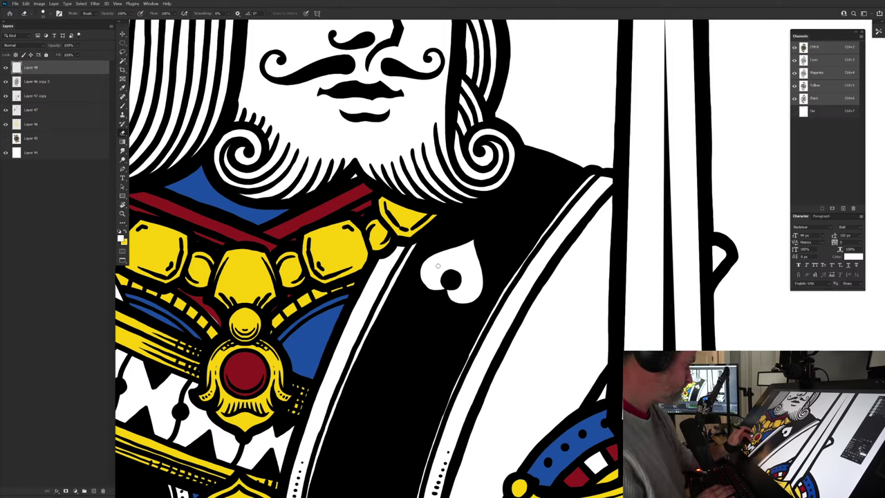
{"action": "left_click_drag", "start_coordinate": [489, 274], "coordinate": [448, 259]}
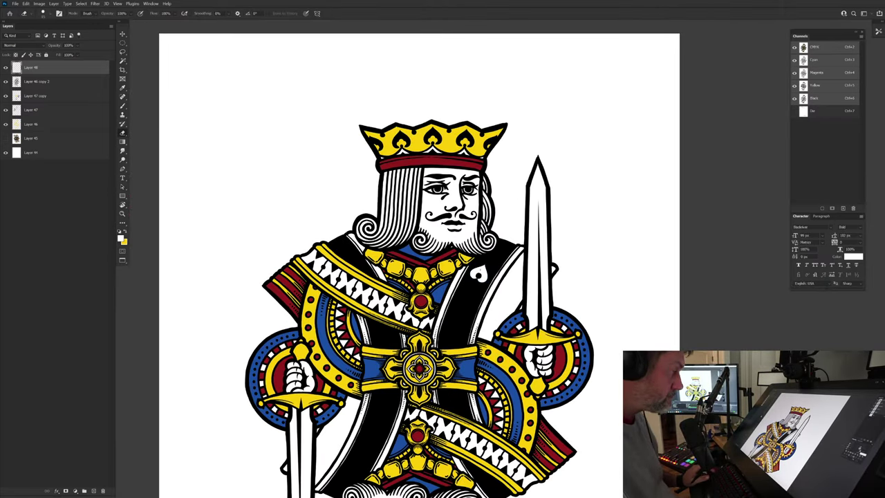
Step: Duplicate the white spade, place the copy just below the original along the black band and nudge it left
{"action": "key", "text": "v"}
{"action": "left_click_drag", "start_coordinate": [483, 274], "coordinate": [478, 310]}
{"action": "key", "text": "ctrl+t"}
{"action": "key", "text": "Return"}
{"action": "left_click_drag", "start_coordinate": [474, 300], "coordinate": [476, 303]}
{"action": "key", "text": "Left"}
{"action": "key", "text": "Left"}
{"action": "key", "text": "Left"}
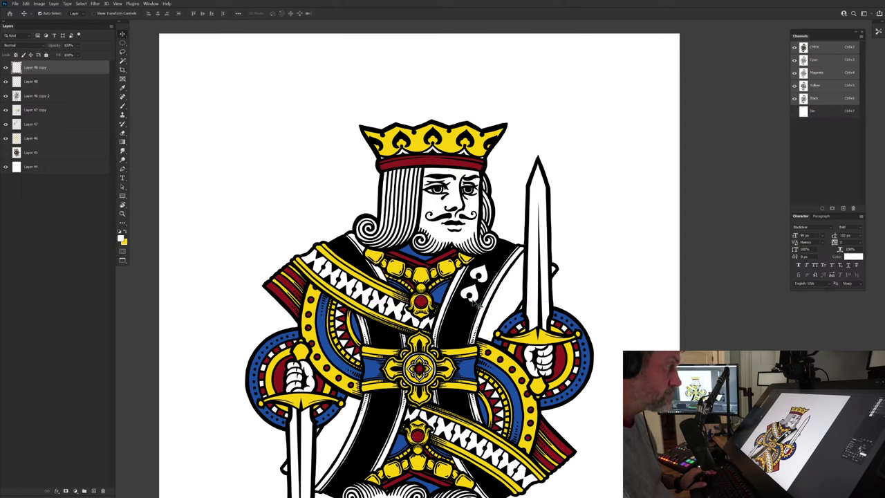
Step: Duplicate the second spade and position the copy as the third one down the black band
{"action": "key", "text": "ctrl+j"}
{"action": "key", "text": "ctrl+t"}
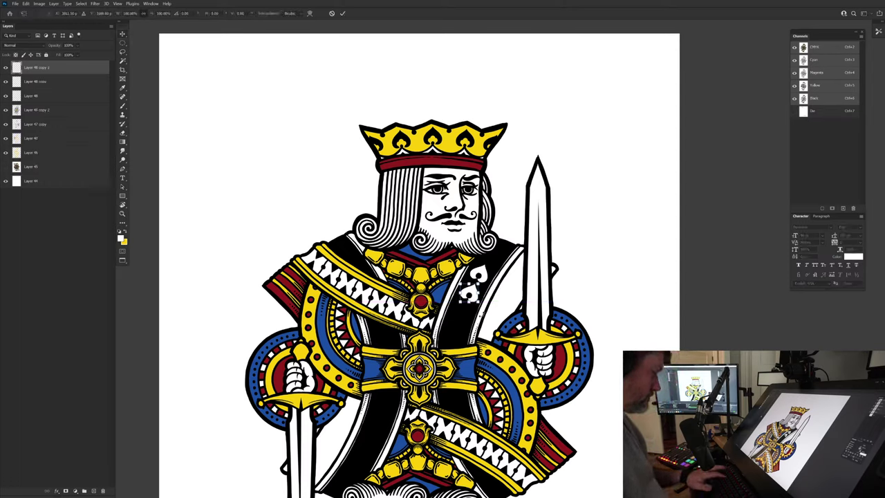
{"action": "left_click_drag", "start_coordinate": [480, 303], "coordinate": [535, 344]}
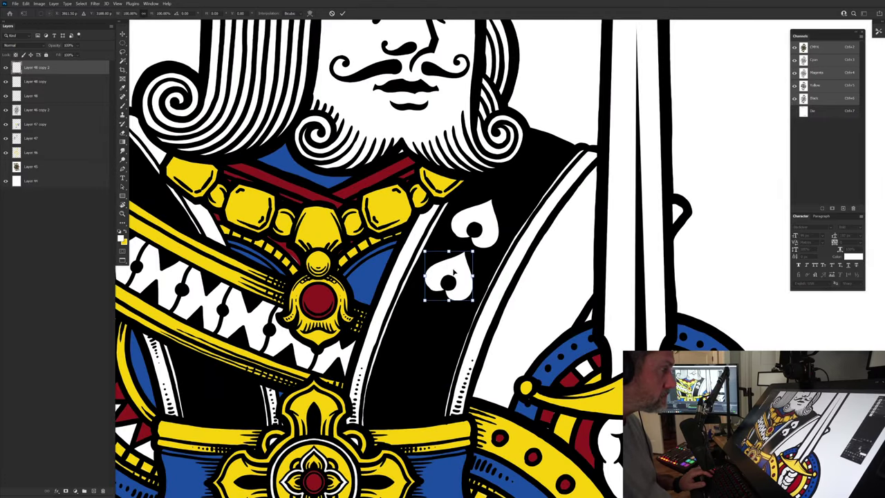
{"action": "left_click_drag", "start_coordinate": [454, 273], "coordinate": [437, 311]}
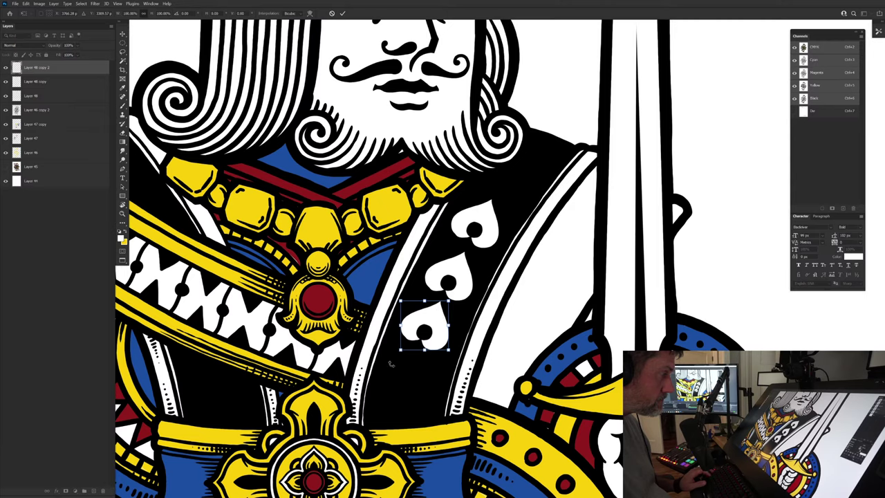
{"action": "key", "text": "Return"}
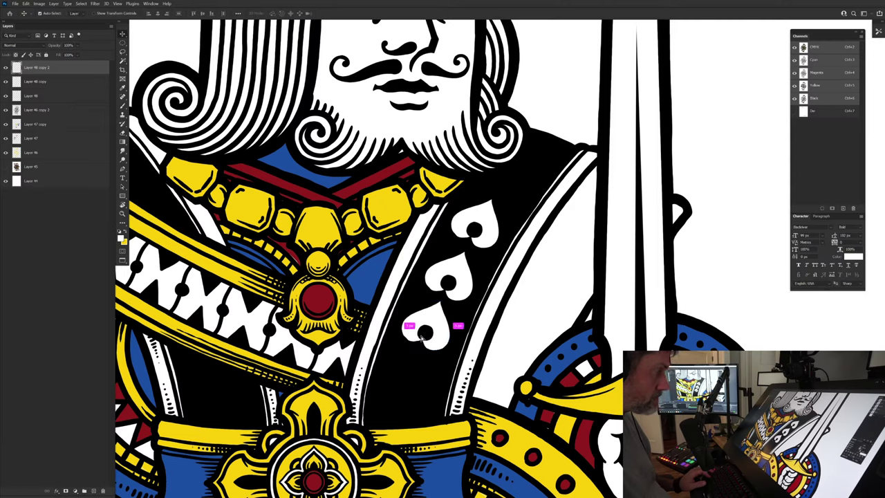
Step: Add a fourth spade below the third, rotate it slightly to follow the band, and fine-tune the third spade's position
{"action": "left_click_drag", "start_coordinate": [429, 324], "coordinate": [412, 368]}
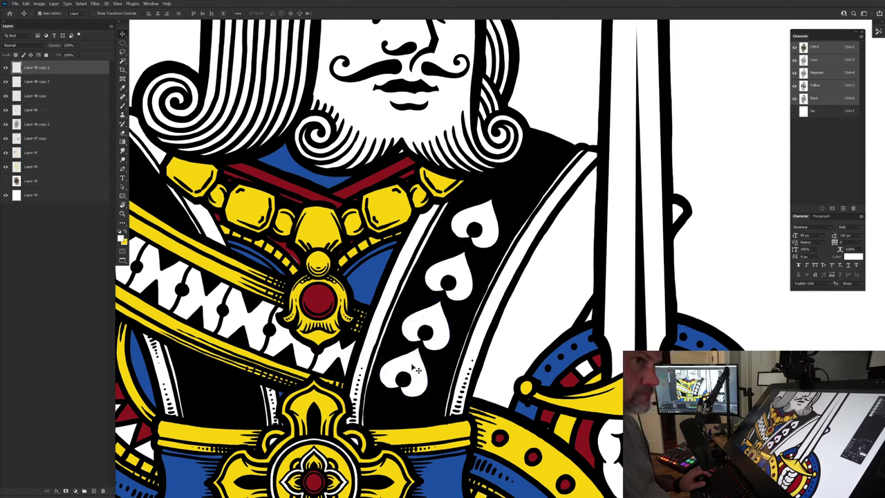
{"action": "key", "text": "ctrl+t"}
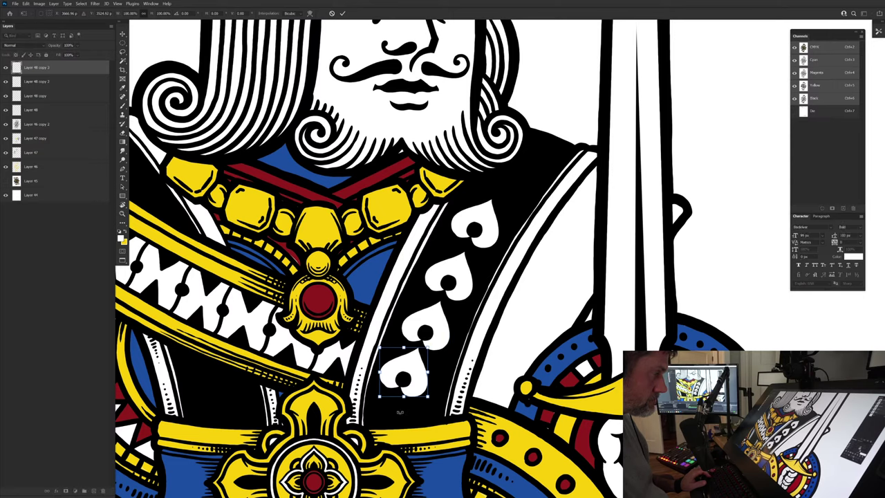
{"action": "mouse_move", "coordinate": [413, 407]}
{"action": "left_mouse_down"}
{"action": "mouse_move", "coordinate": [407, 417]}
{"action": "mouse_move", "coordinate": [423, 397]}
{"action": "left_mouse_up"}
{"action": "key", "text": "Return"}
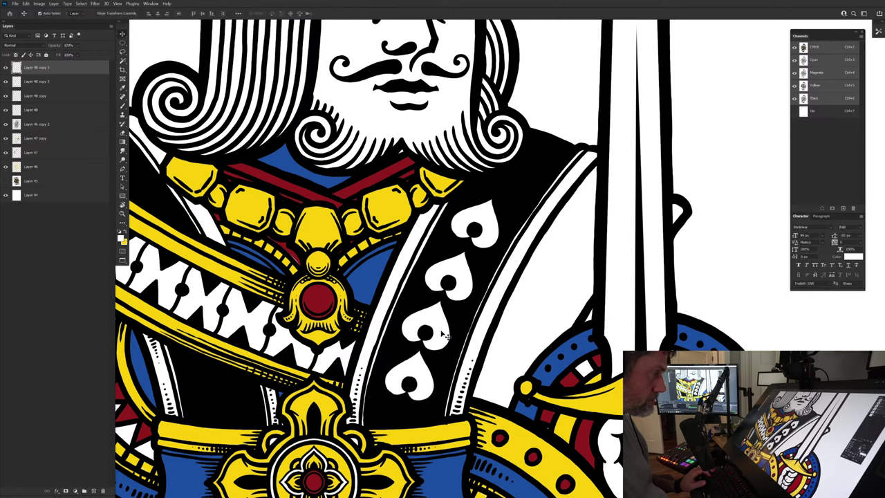
{"action": "left_click_drag", "start_coordinate": [447, 330], "coordinate": [445, 332]}
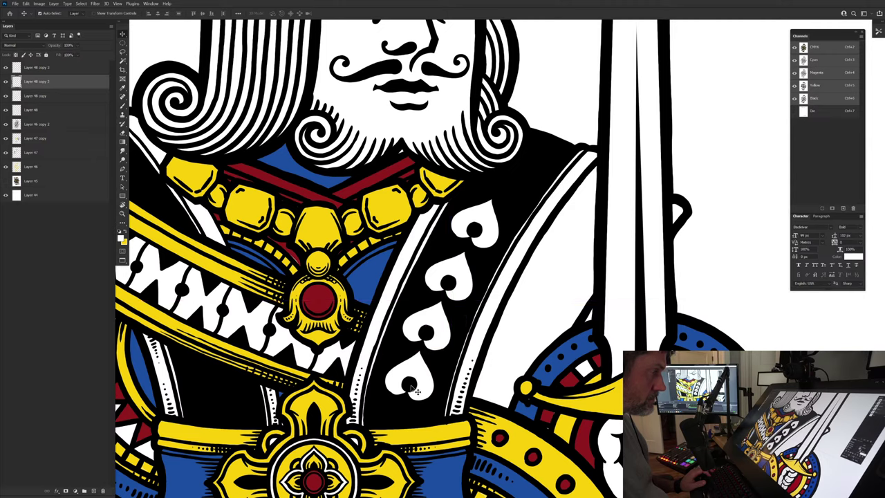
Step: Add a slightly rotated spade copy overlapping the belt's upper edge and another at the band's upper end against the beard curl
{"action": "left_click_drag", "start_coordinate": [417, 386], "coordinate": [408, 439]}
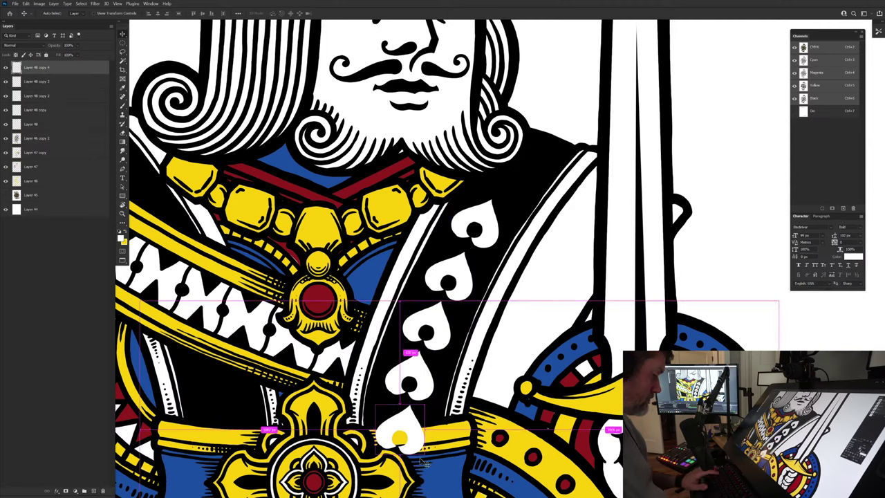
{"action": "key", "text": "ctrl+t"}
{"action": "mouse_move", "coordinate": [439, 464]}
{"action": "left_mouse_down"}
{"action": "mouse_move", "coordinate": [444, 448]}
{"action": "mouse_move", "coordinate": [445, 456]}
{"action": "left_mouse_up"}
{"action": "key", "text": "Return"}
{"action": "left_click_drag", "start_coordinate": [531, 223], "coordinate": [528, 181]}
{"action": "left_click_drag", "start_coordinate": [492, 316], "coordinate": [529, 140]}
{"action": "left_click_drag", "start_coordinate": [496, 342], "coordinate": [502, 291]}
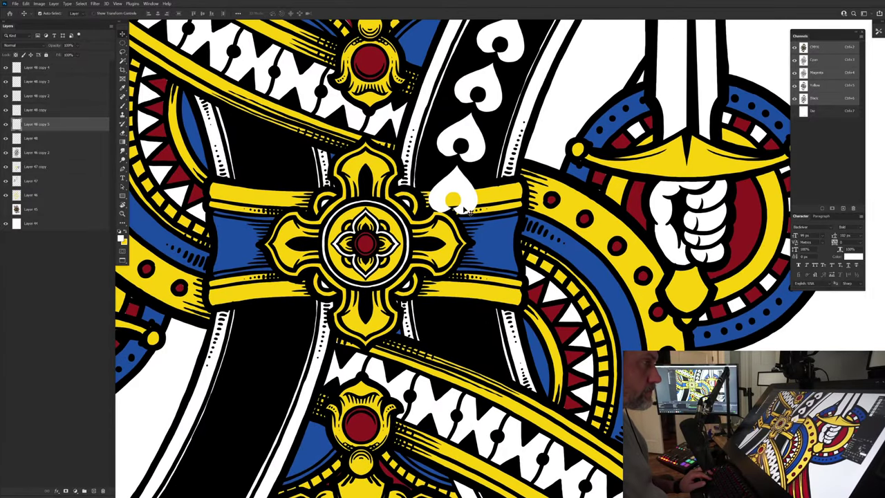
Step: Place two more rotated spade copies on the band below the belt, the lower one overlapping the patterned sash
{"action": "left_click_drag", "start_coordinate": [468, 209], "coordinate": [485, 387]}
{"action": "key", "text": "ctrl+t"}
{"action": "key", "text": "Return"}
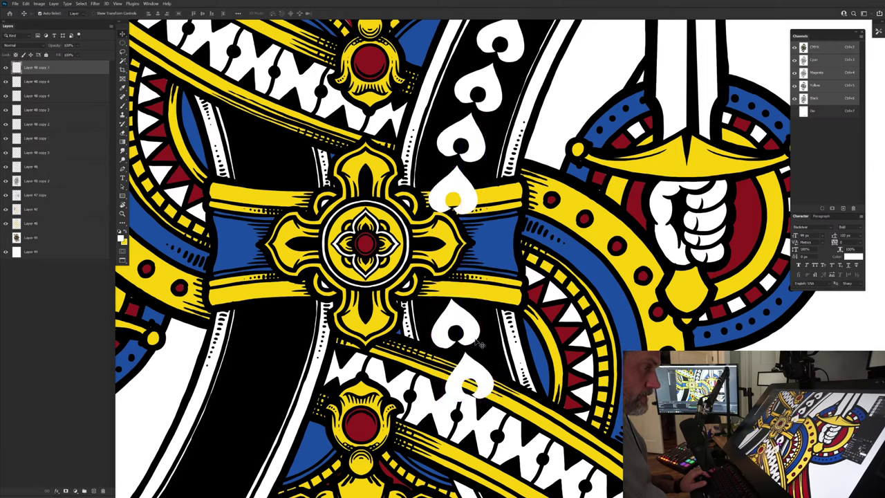
{"action": "left_click_drag", "start_coordinate": [474, 334], "coordinate": [480, 335]}
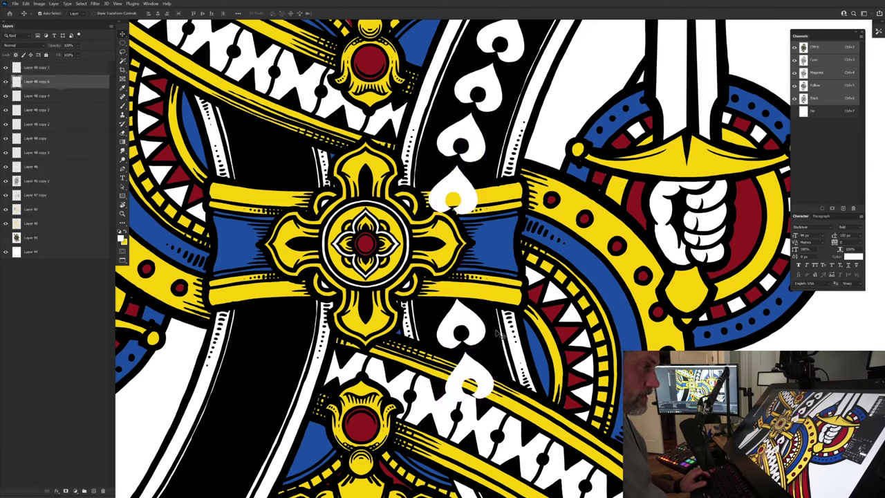
Step: Select all the spade layers and merge them into a single layer
{"action": "left_click", "coordinate": [482, 384]}
{"action": "left_click", "coordinate": [479, 329], "text": "shift"}
{"action": "left_click", "coordinate": [455, 179], "text": "shift"}
{"action": "left_click", "coordinate": [482, 137], "text": "shift"}
{"action": "left_click", "coordinate": [495, 84], "text": "shift"}
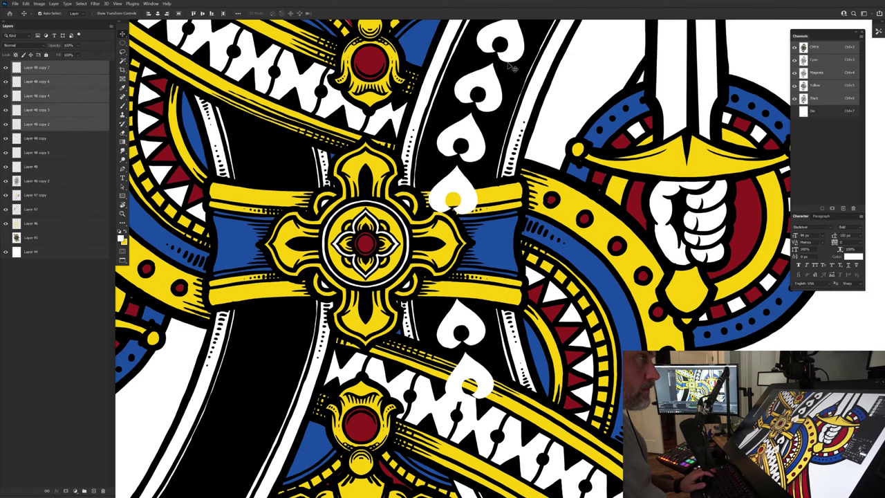
{"action": "left_click_drag", "start_coordinate": [508, 65], "coordinate": [499, 196]}
{"action": "left_click", "coordinate": [508, 168], "text": "shift"}
{"action": "left_click", "coordinate": [535, 120], "text": "shift"}
{"action": "left_click", "coordinate": [554, 81], "text": "shift"}
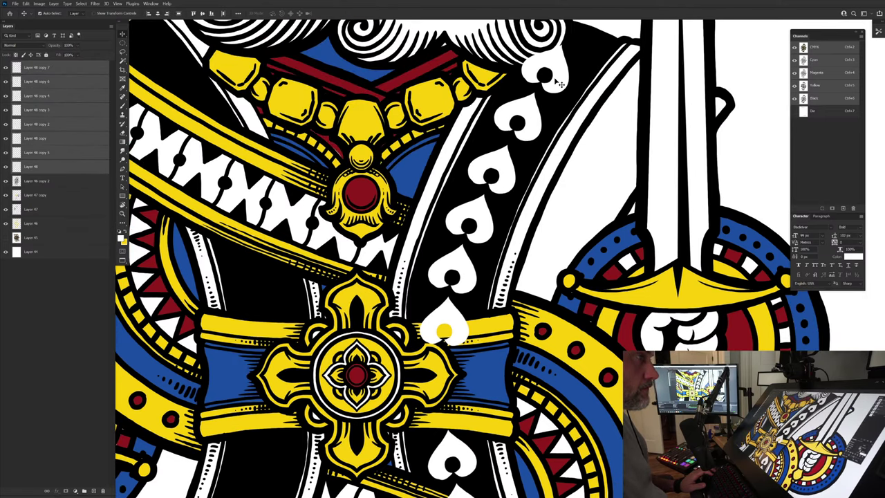
{"action": "key", "text": "ctrl+e"}
Step: Erase the parts of the spades that cover the belt and the patterned sash beneath it, using a larger eraser
{"action": "key", "text": "e"}
{"action": "key", "text": "]"}
{"action": "key", "text": "]"}
{"action": "key", "text": "]"}
{"action": "key", "text": "]"}
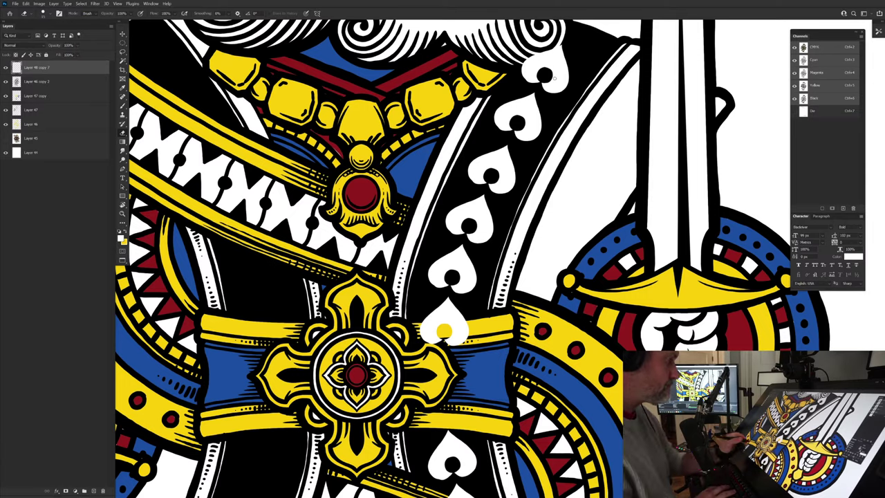
{"action": "left_click_drag", "start_coordinate": [554, 78], "coordinate": [456, 87]}
{"action": "key", "text": "]"}
{"action": "mouse_move", "coordinate": [342, 357]}
{"action": "left_mouse_down"}
{"action": "mouse_move", "coordinate": [368, 352]}
{"action": "mouse_move", "coordinate": [315, 334]}
{"action": "mouse_move", "coordinate": [367, 328]}
{"action": "left_mouse_up"}
{"action": "left_click_drag", "start_coordinate": [425, 324], "coordinate": [446, 239]}
{"action": "left_click_drag", "start_coordinate": [329, 355], "coordinate": [421, 361]}
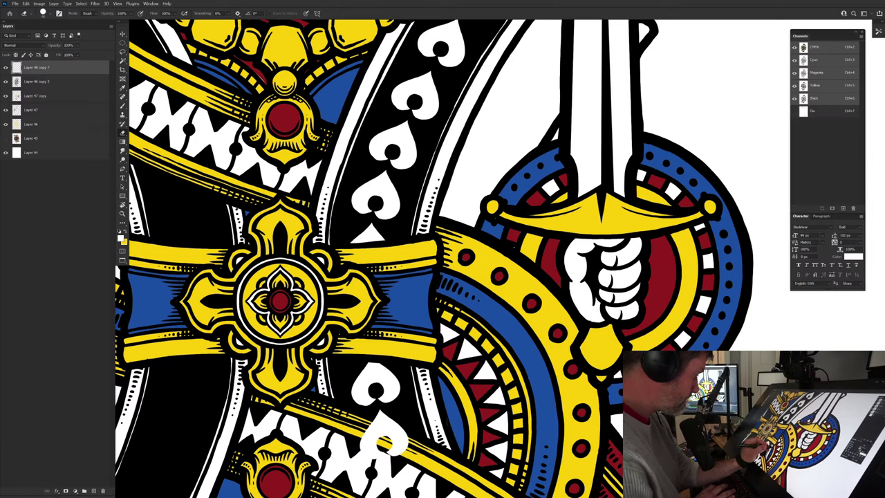
{"action": "mouse_move", "coordinate": [375, 424]}
{"action": "left_mouse_down"}
{"action": "mouse_move", "coordinate": [422, 439]}
{"action": "mouse_move", "coordinate": [357, 412]}
{"action": "mouse_move", "coordinate": [402, 461]}
{"action": "mouse_move", "coordinate": [354, 453]}
{"action": "mouse_move", "coordinate": [346, 437]}
{"action": "mouse_move", "coordinate": [366, 415]}
{"action": "mouse_move", "coordinate": [413, 435]}
{"action": "left_mouse_up"}
{"action": "left_click_drag", "start_coordinate": [340, 281], "coordinate": [318, 466]}
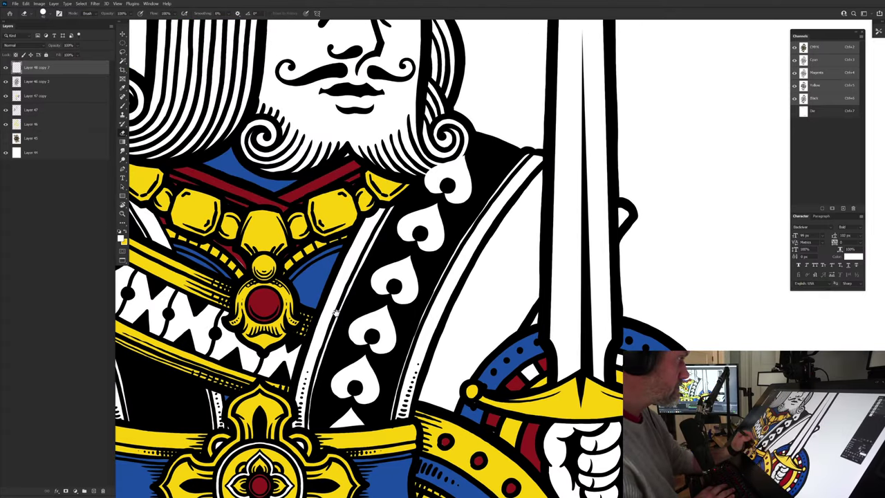
Step: Erase the part of the uppermost spade that overlaps the beard curl
{"action": "left_click_drag", "start_coordinate": [358, 298], "coordinate": [419, 392]}
{"action": "left_click_drag", "start_coordinate": [524, 254], "coordinate": [486, 279]}
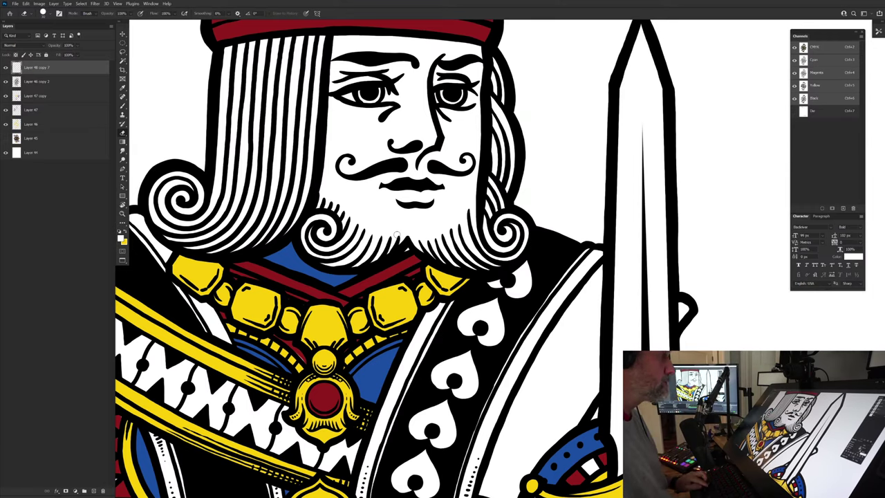
{"action": "left_click", "coordinate": [440, 235], "text": "alt"}
{"action": "left_click_drag", "start_coordinate": [443, 292], "coordinate": [440, 260]}
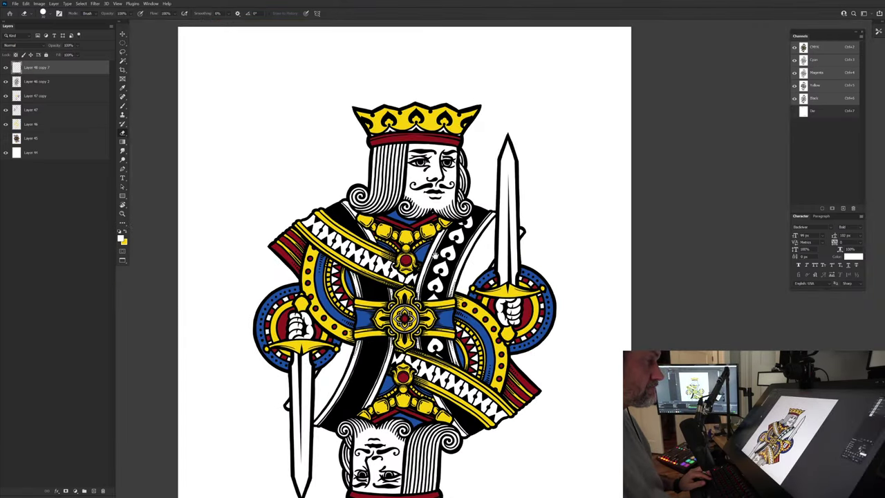
Step: Duplicate the spades layer and rotate the copy 180° together with the white background layer onto the opposite robe band
{"action": "key", "text": "ctrl+j"}
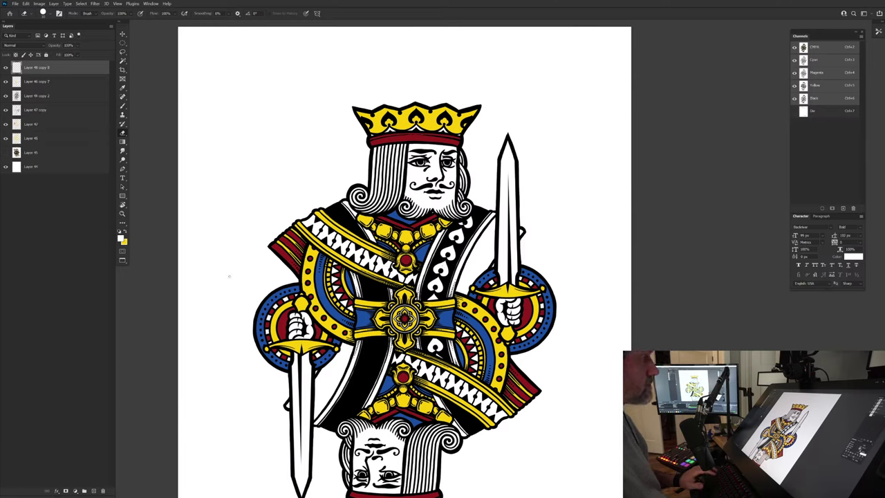
{"action": "left_click", "coordinate": [71, 169], "text": "ctrl"}
{"action": "key", "text": "ctrl+t"}
{"action": "left_click_drag", "start_coordinate": [671, 237], "coordinate": [57, 330]}
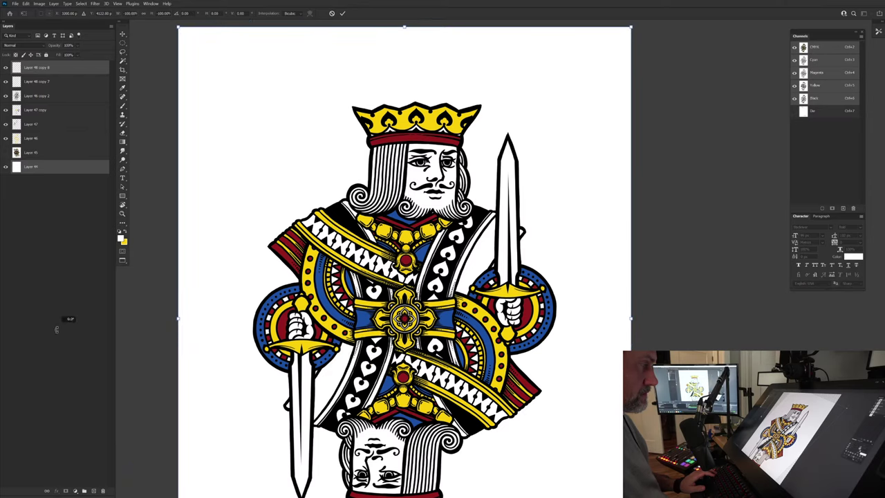
{"action": "key", "text": "Return"}
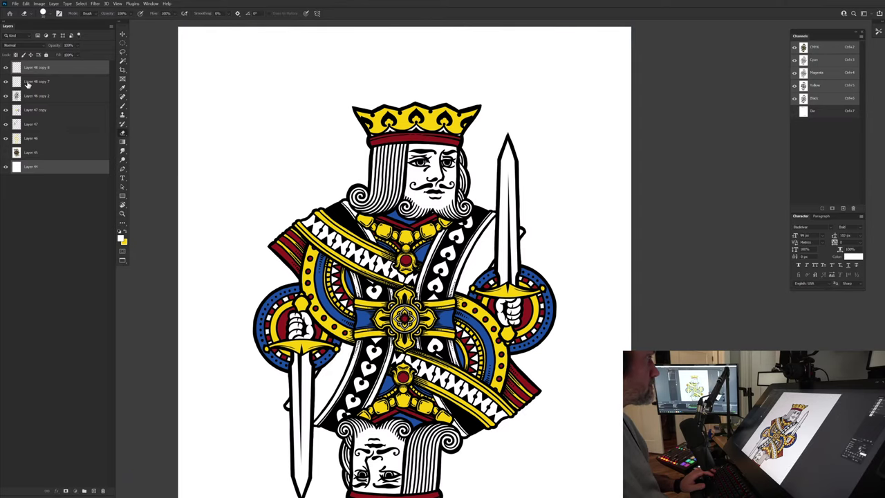
Step: Merge the original and rotated spade layers into one layer
{"action": "left_click", "coordinate": [28, 82]}
{"action": "left_click", "coordinate": [32, 71], "text": "ctrl"}
{"action": "key", "text": "ctrl+e"}
Step: Load the spade shapes as a selection, hide their layer and cut the shapes out of the line art layer
{"action": "left_click", "coordinate": [17, 69], "text": "ctrl"}
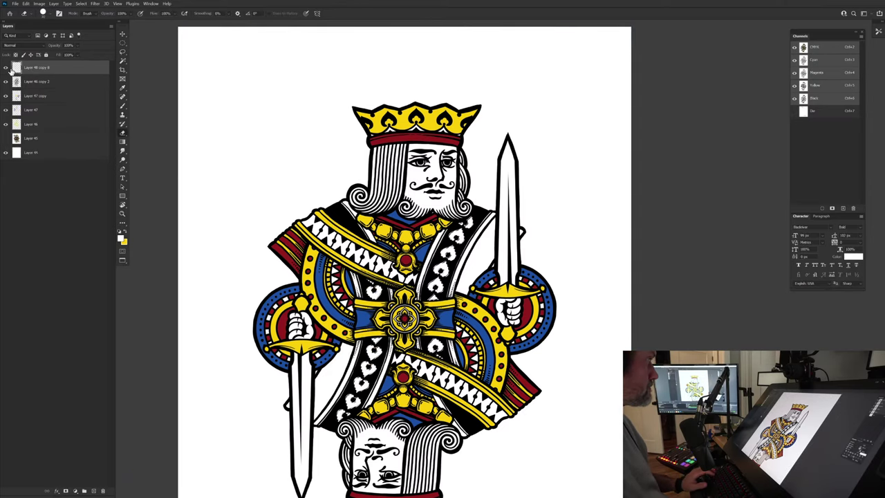
{"action": "left_click", "coordinate": [6, 68]}
{"action": "left_click", "coordinate": [36, 81]}
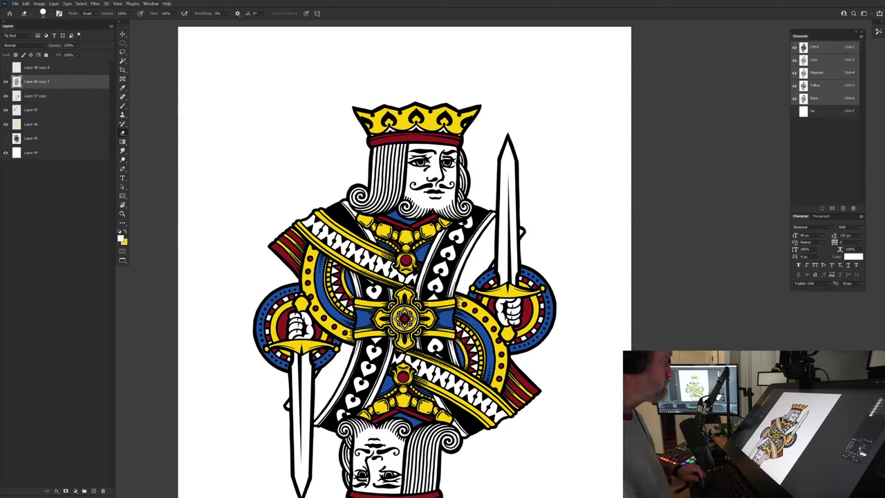
Step: Paint the white robe areas beside both swords blue and the edging strips of the spade bands yellow, using colours sampled from the artwork
{"action": "left_click", "coordinate": [35, 95]}
{"action": "key", "text": "i"}
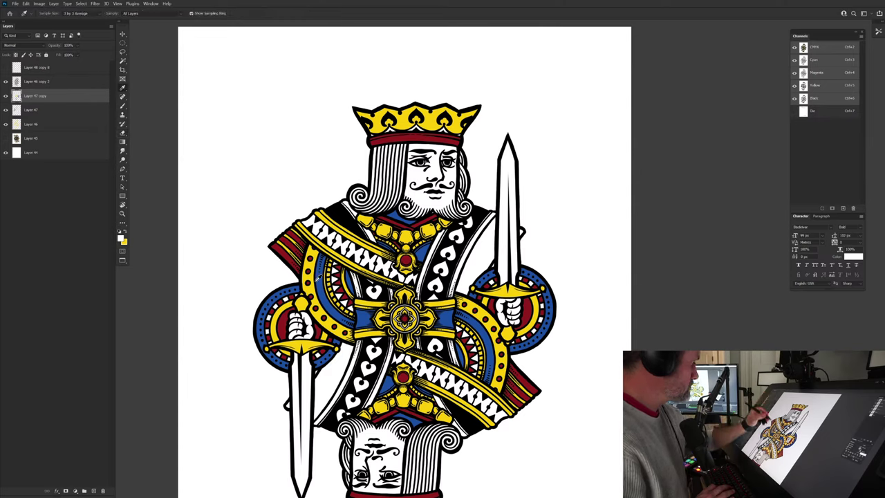
{"action": "left_click", "coordinate": [319, 279]}
{"action": "left_click", "coordinate": [123, 105]}
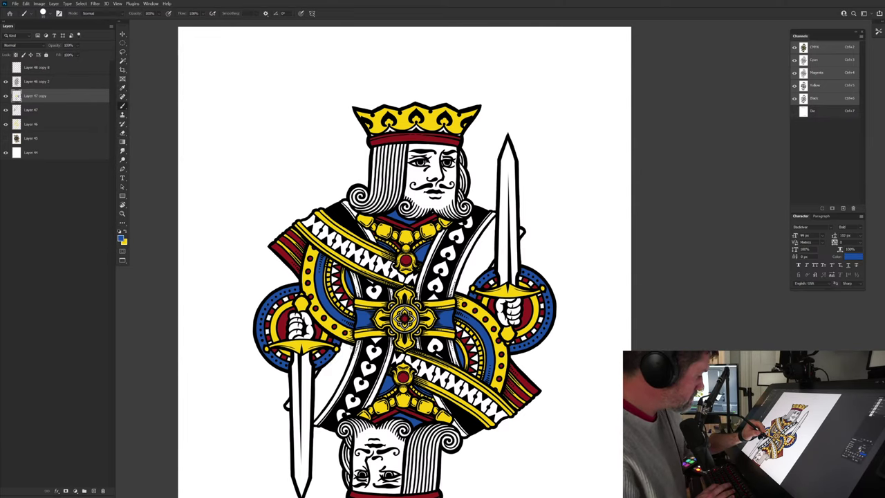
{"action": "mouse_move", "coordinate": [342, 365]}
{"action": "left_mouse_down"}
{"action": "mouse_move", "coordinate": [316, 418]}
{"action": "mouse_move", "coordinate": [316, 384]}
{"action": "left_mouse_up"}
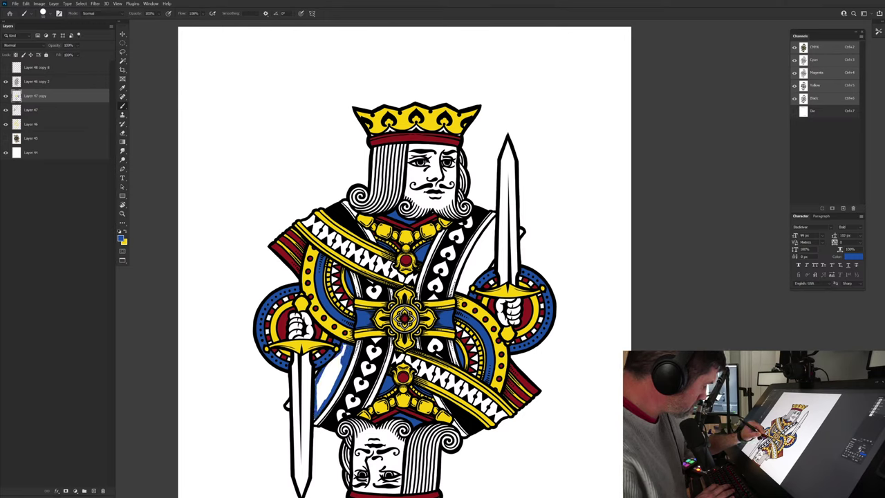
{"action": "mouse_move", "coordinate": [343, 349]}
{"action": "left_mouse_down"}
{"action": "mouse_move", "coordinate": [318, 389]}
{"action": "mouse_move", "coordinate": [316, 376]}
{"action": "mouse_move", "coordinate": [326, 396]}
{"action": "left_mouse_up"}
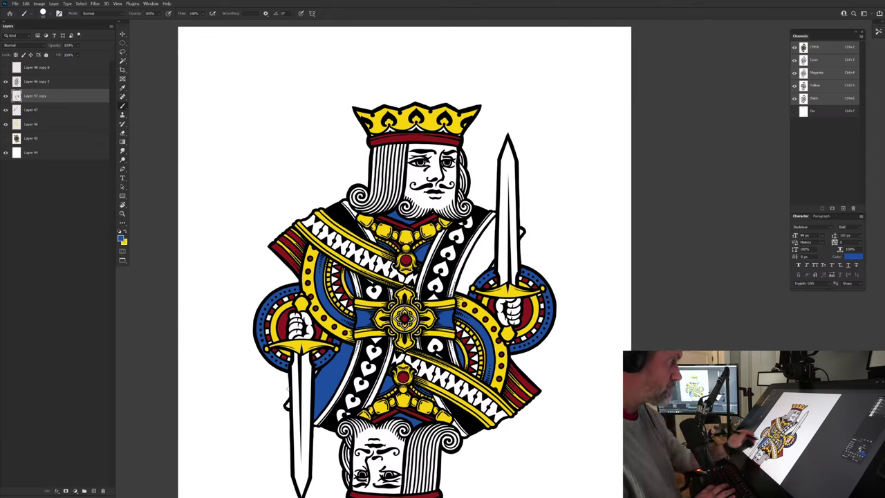
{"action": "left_click_drag", "start_coordinate": [495, 217], "coordinate": [495, 242]}
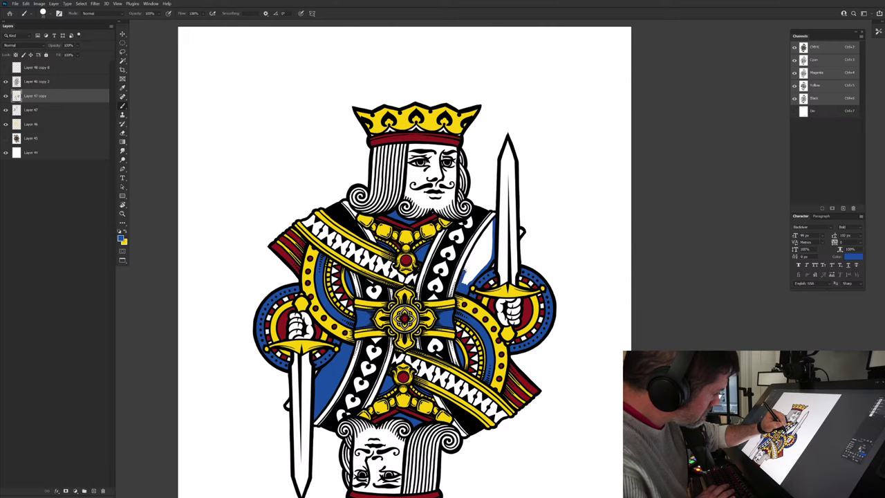
{"action": "mouse_move", "coordinate": [466, 271]}
{"action": "left_mouse_down"}
{"action": "mouse_move", "coordinate": [491, 220]}
{"action": "mouse_move", "coordinate": [488, 260]}
{"action": "mouse_move", "coordinate": [473, 281]}
{"action": "mouse_move", "coordinate": [466, 263]}
{"action": "left_mouse_up"}
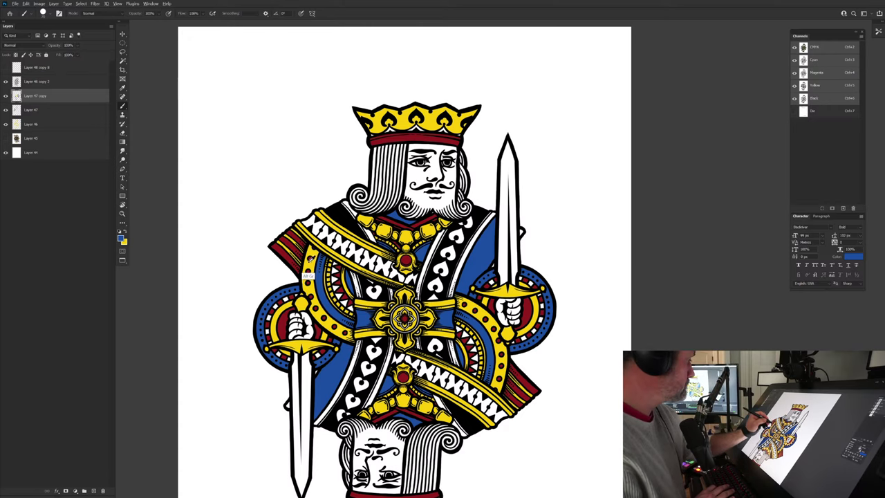
{"action": "left_click", "coordinate": [307, 265], "text": "alt"}
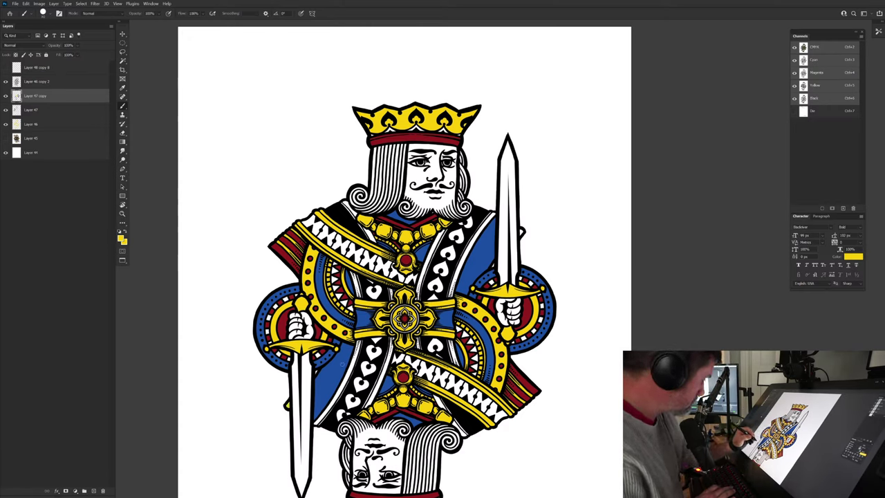
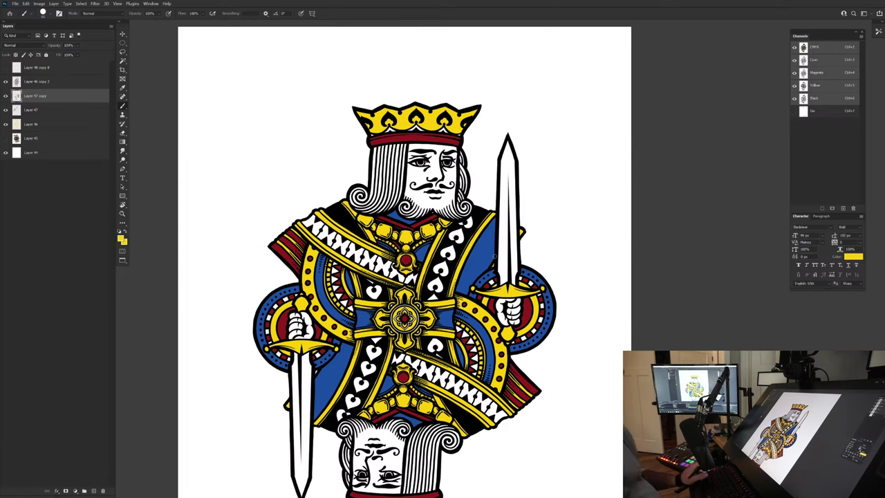
{"action": "mouse_move", "coordinate": [472, 240]}
{"action": "left_mouse_down"}
{"action": "mouse_move", "coordinate": [431, 239]}
{"action": "mouse_move", "coordinate": [464, 236]}
{"action": "left_mouse_up"}
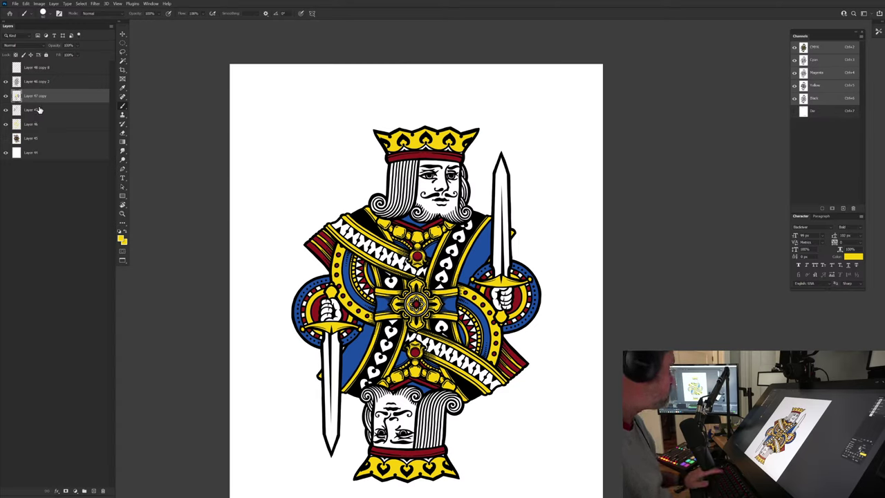
Step: Merge the three colour layers into one, then cut out all the yellow areas and refill them on a new layer
{"action": "key", "text": "ctrl+e"}
{"action": "key", "text": "ctrl+e"}
{"action": "key", "text": "w"}
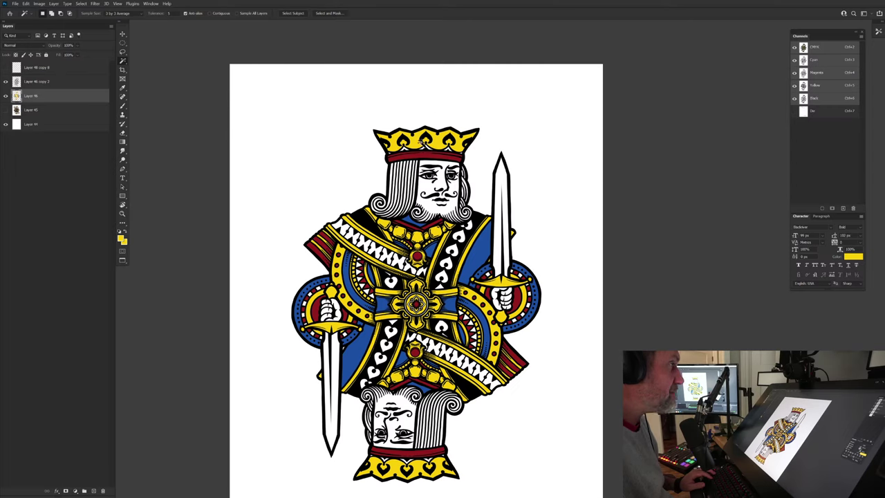
{"action": "left_click", "coordinate": [417, 142]}
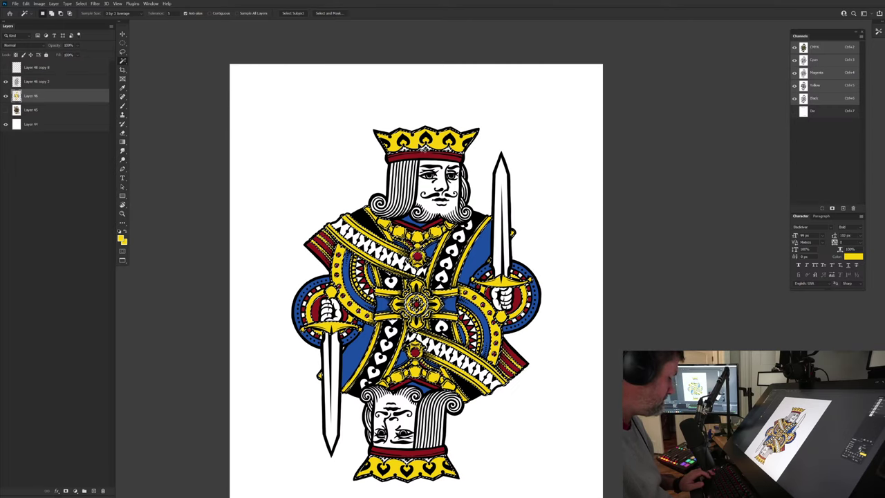
{"action": "key", "text": "Delete"}
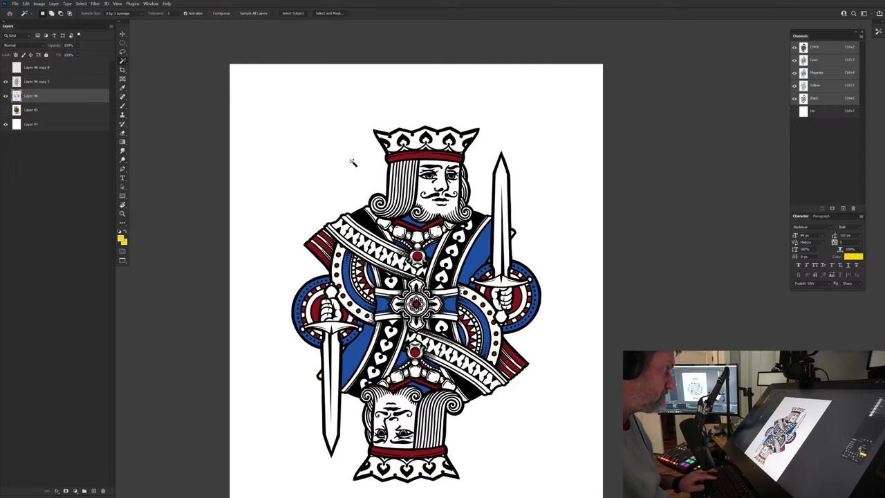
{"action": "left_click", "coordinate": [94, 492]}
{"action": "key", "text": "alt+BackSpace"}
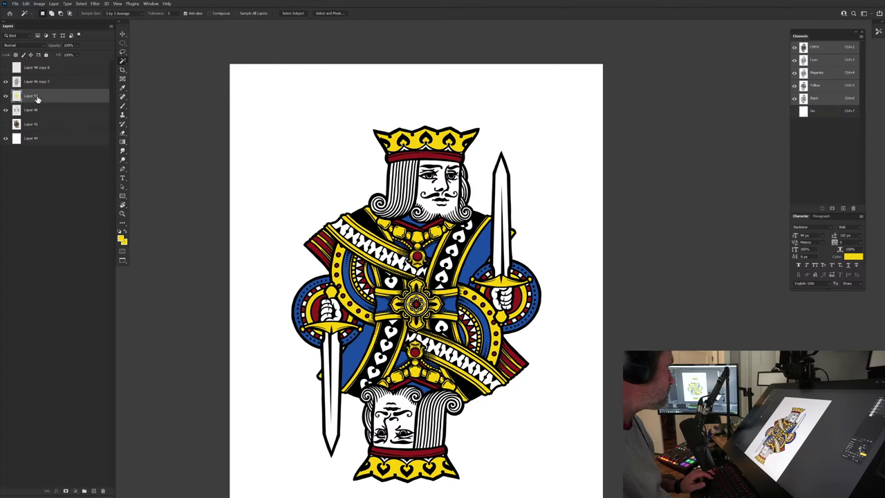
Step: Rename the new layer Yellow and hide it
{"action": "double_click", "coordinate": [37, 97]}
{"action": "type", "text": "Yellow"}
{"action": "key", "text": "Return"}
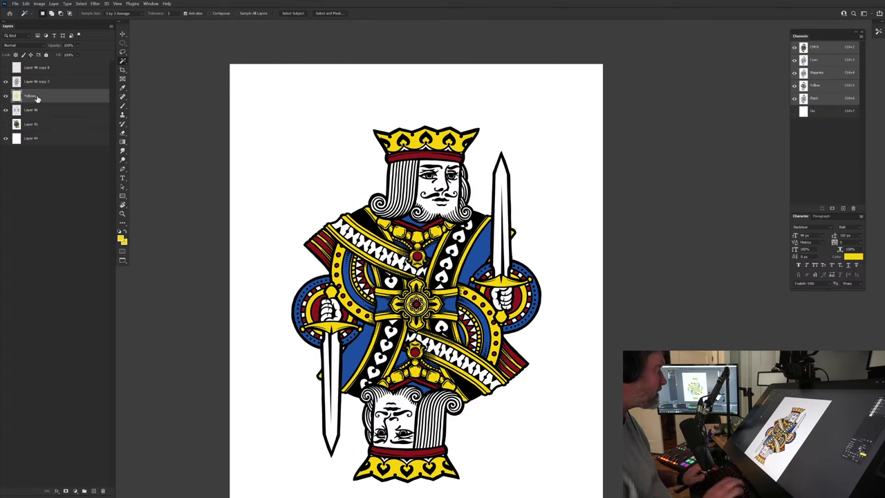
{"action": "double_click", "coordinate": [37, 98]}
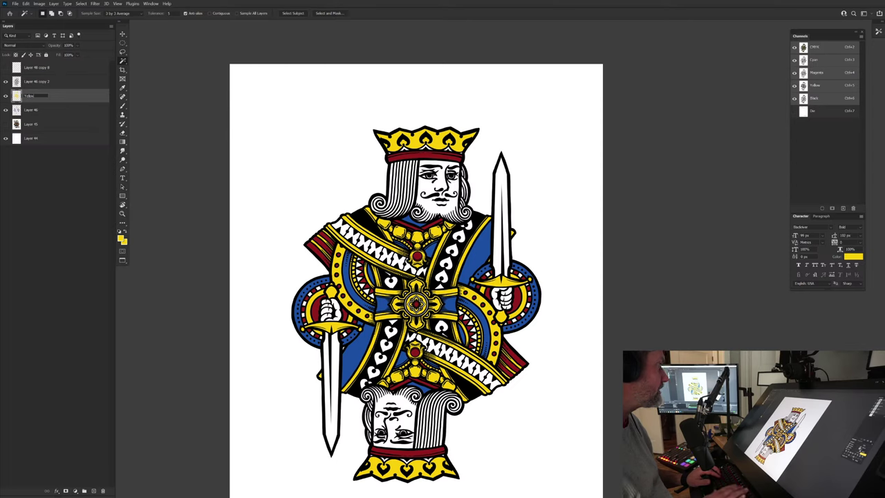
{"action": "key", "text": "Return"}
{"action": "left_click", "coordinate": [6, 96]}
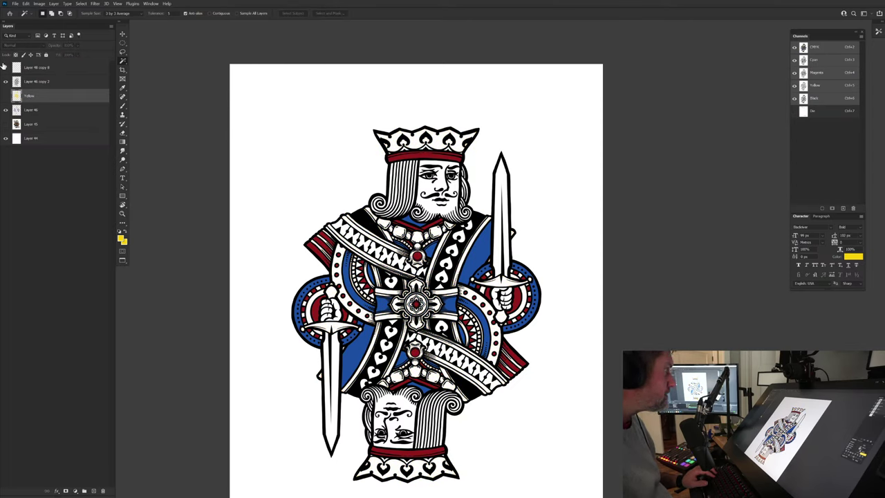
Step: Move all the blue areas from the merged colour layer onto a new layer named Blue and hide it
{"action": "left_click", "coordinate": [37, 111]}
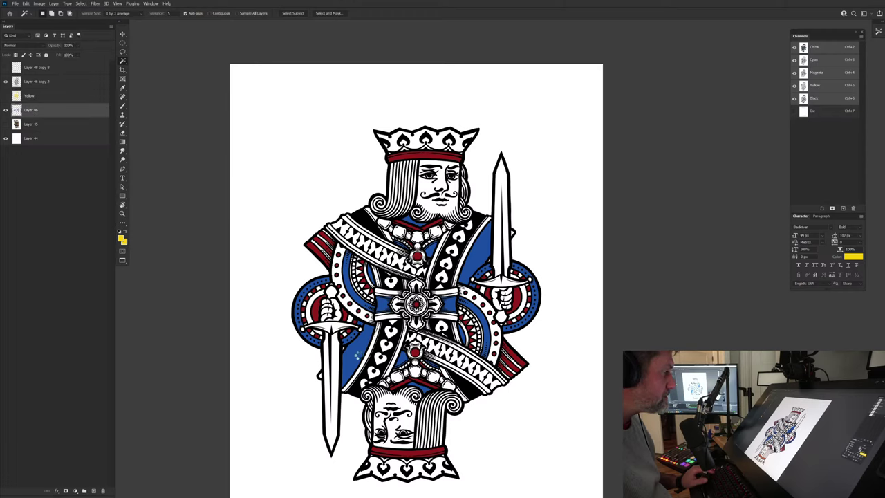
{"action": "key", "text": "ctrl+x"}
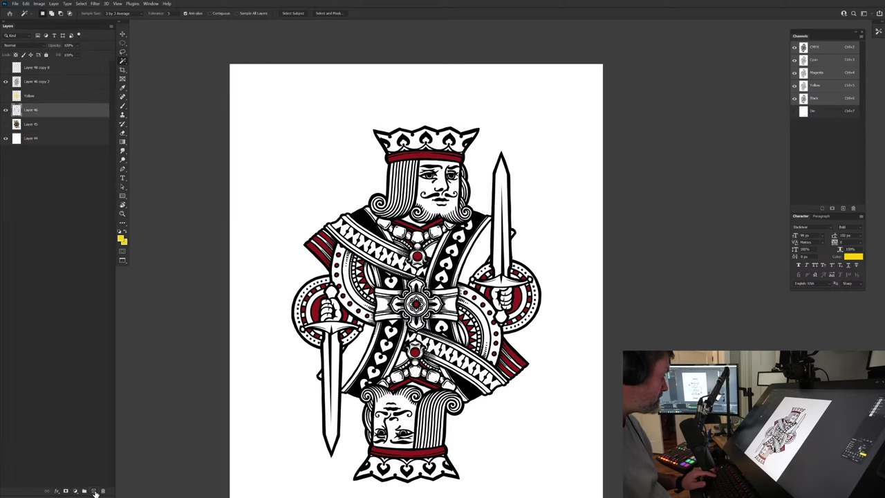
{"action": "left_click", "coordinate": [95, 491]}
{"action": "type", "text": "Blue"}
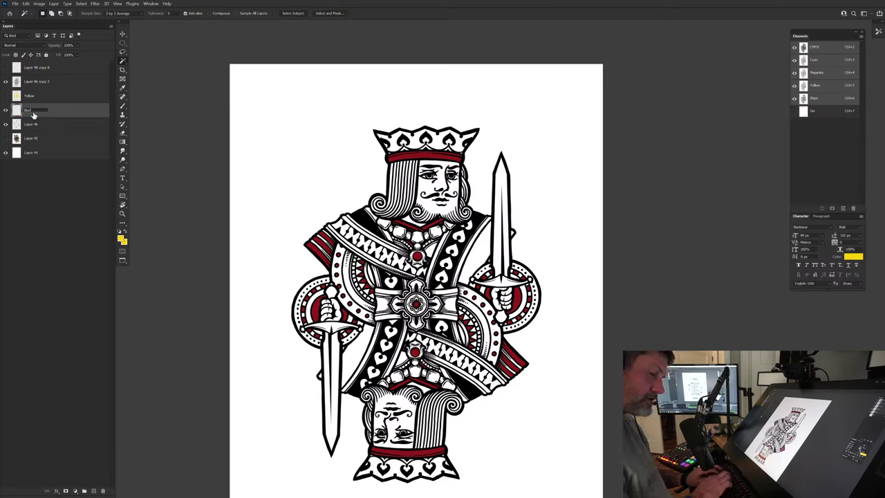
{"action": "key", "text": "Return"}
{"action": "key", "text": "ctrl+shift+v"}
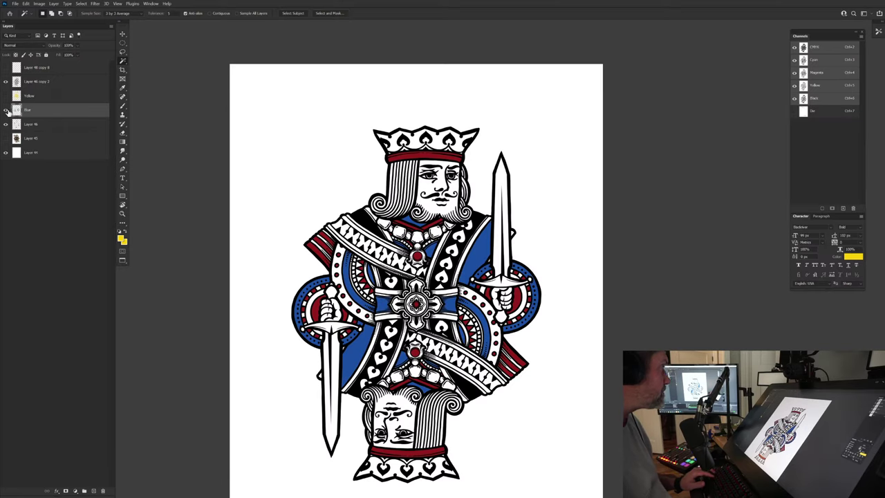
{"action": "left_click", "coordinate": [5, 110]}
Step: Move all the red areas from the merged colour layer onto a new layer of their own and hide it
{"action": "left_click", "coordinate": [31, 125]}
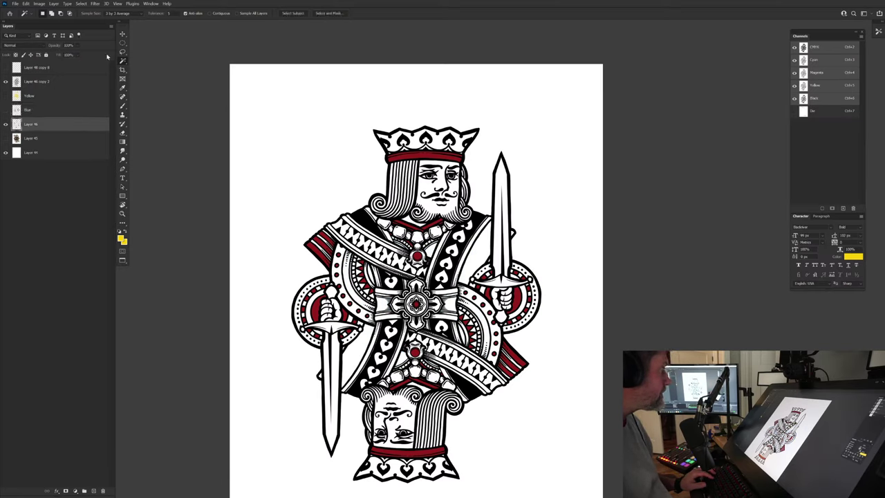
{"action": "left_click", "coordinate": [412, 156]}
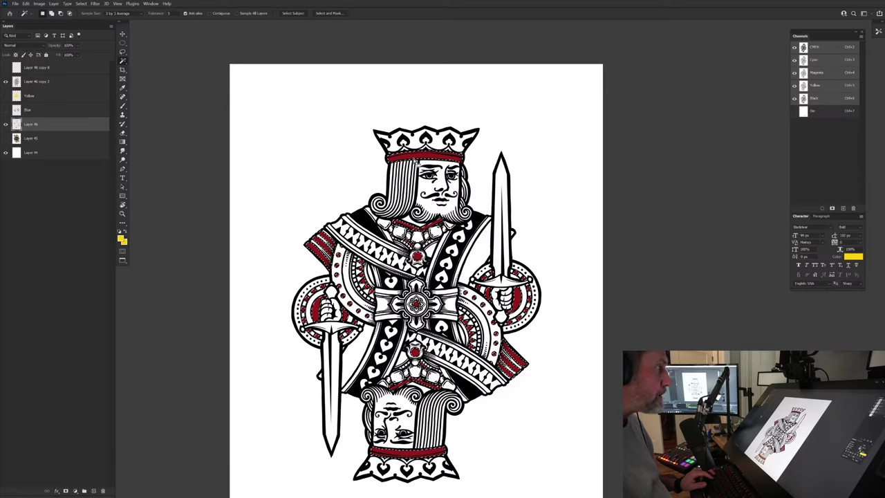
{"action": "key", "text": "ctrl+x"}
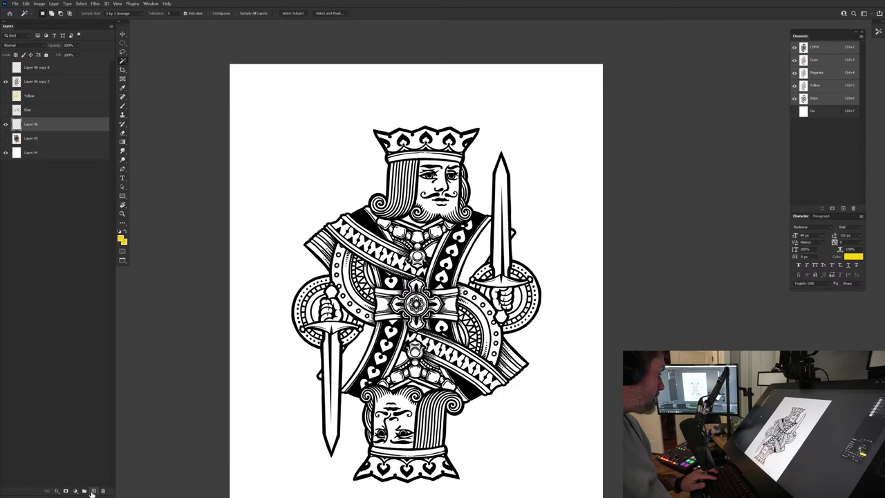
{"action": "left_click", "coordinate": [94, 491]}
{"action": "key", "text": "ctrl+shift+v"}
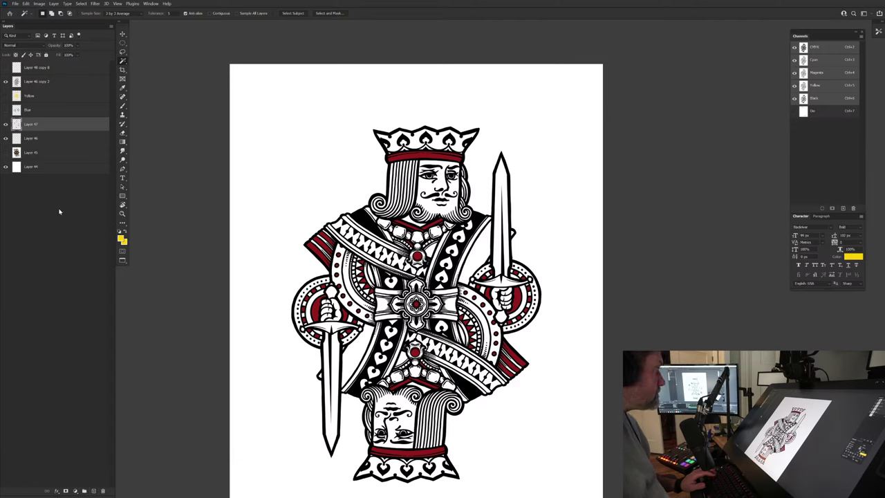
{"action": "left_click", "coordinate": [6, 124]}
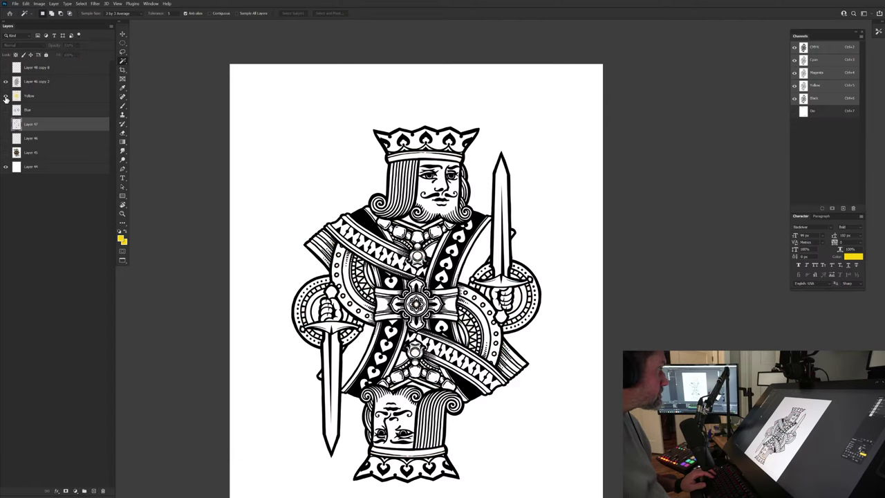
Step: Load the Yellow layer's shapes as a selection and fill them with dark gold #d3a813 on a new layer
{"action": "left_click", "coordinate": [5, 96]}
{"action": "left_click", "coordinate": [5, 96]}
{"action": "left_click", "coordinate": [36, 97]}
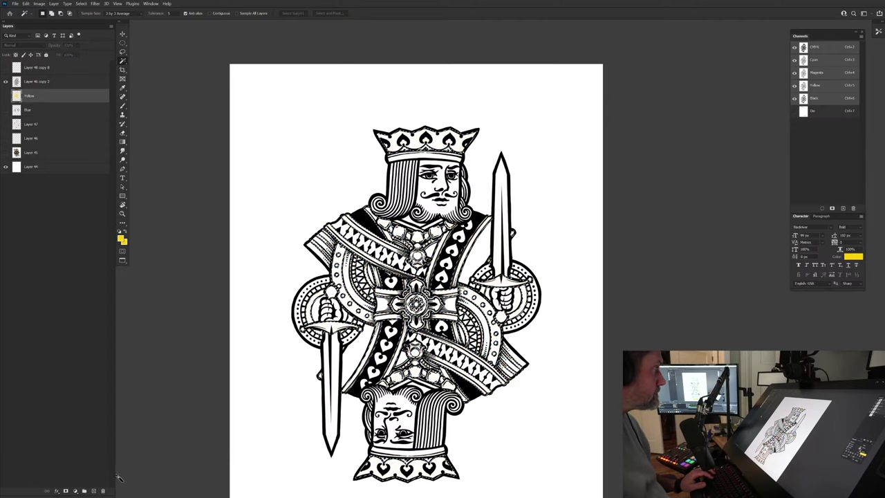
{"action": "left_click", "coordinate": [94, 491]}
{"action": "left_click", "coordinate": [121, 237]}
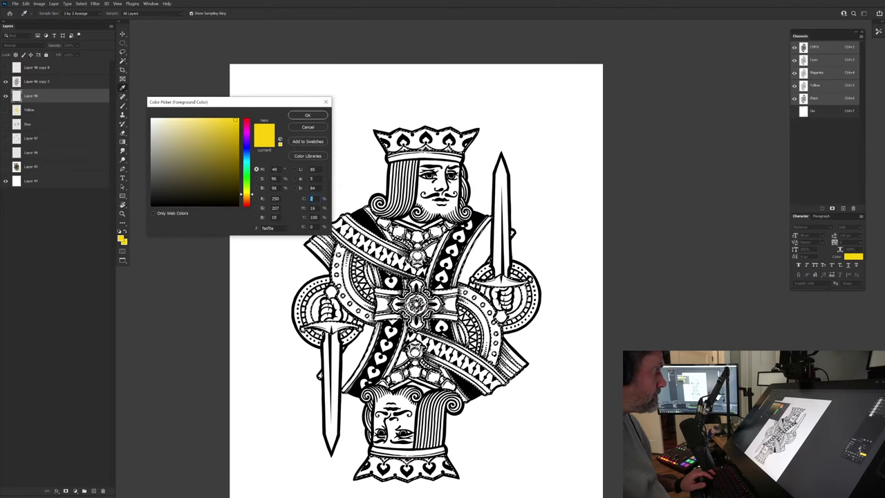
{"action": "left_click_drag", "start_coordinate": [249, 191], "coordinate": [248, 195]}
{"action": "left_click", "coordinate": [227, 127]}
{"action": "left_click", "coordinate": [247, 198]}
{"action": "left_click", "coordinate": [231, 131]}
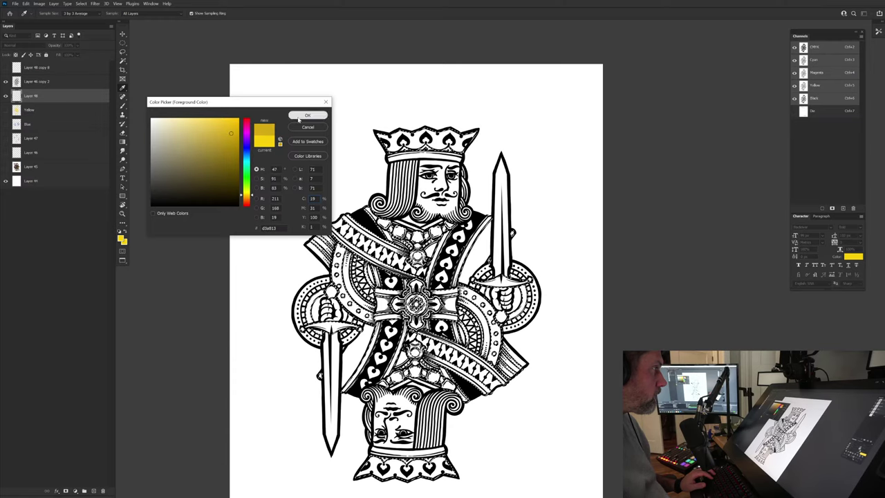
{"action": "key", "text": "Return"}
{"action": "key", "text": "w"}
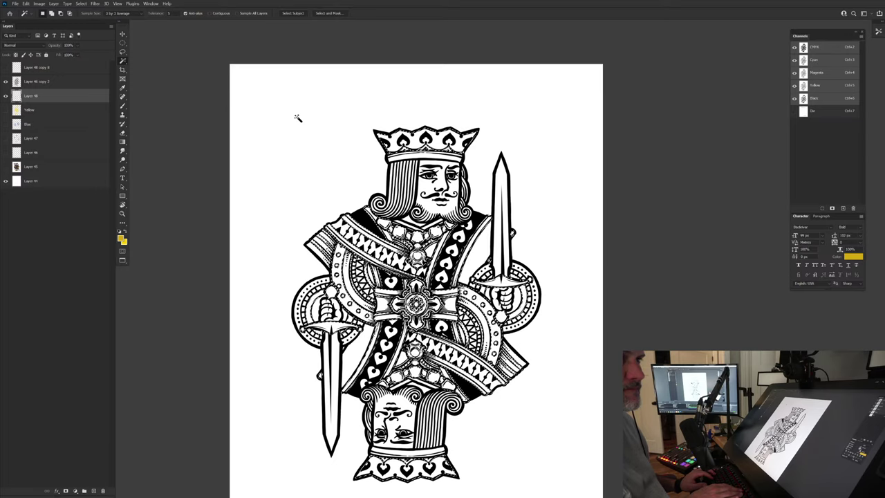
{"action": "key", "text": "alt+BackSpace"}
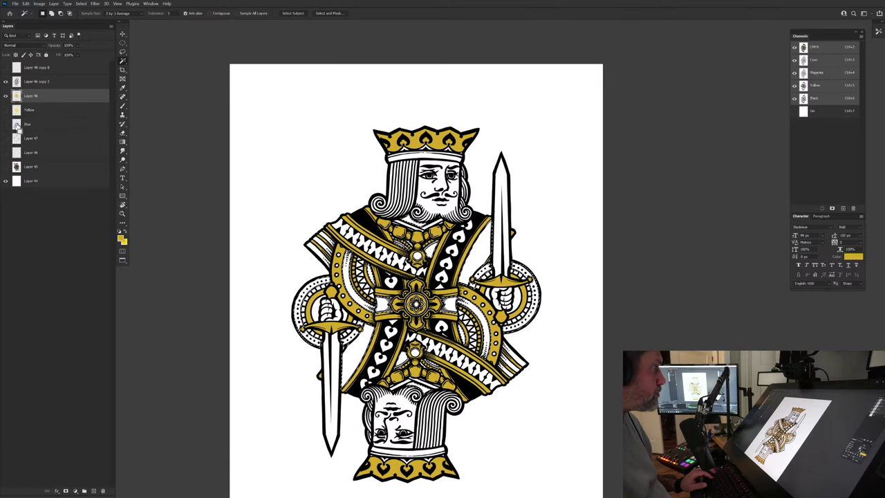
Step: Fill the shapes of the Blue layer with a darker blue, #11487b, on another new layer
{"action": "left_click", "coordinate": [99, 491]}
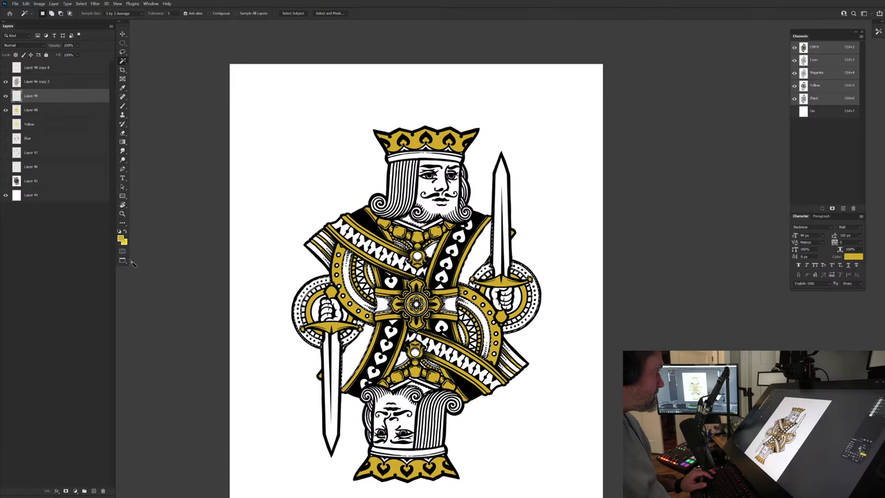
{"action": "left_click", "coordinate": [121, 238]}
{"action": "left_click_drag", "start_coordinate": [249, 152], "coordinate": [251, 156]}
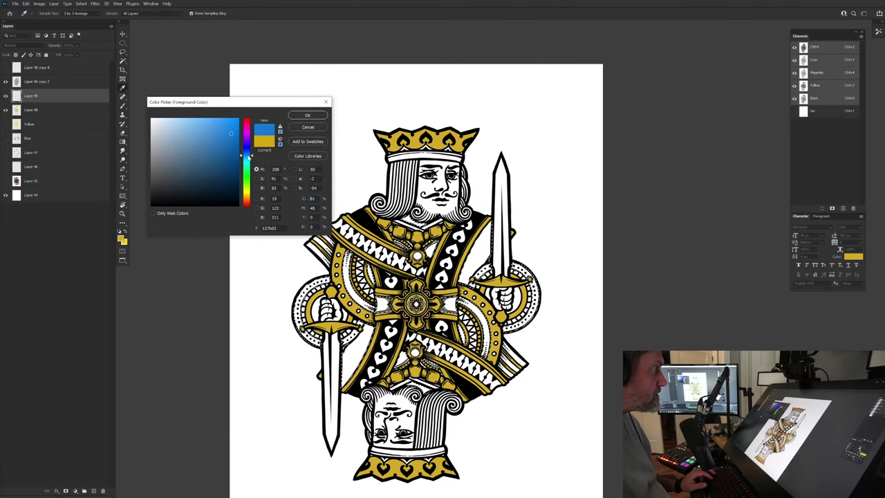
{"action": "left_click", "coordinate": [226, 165]}
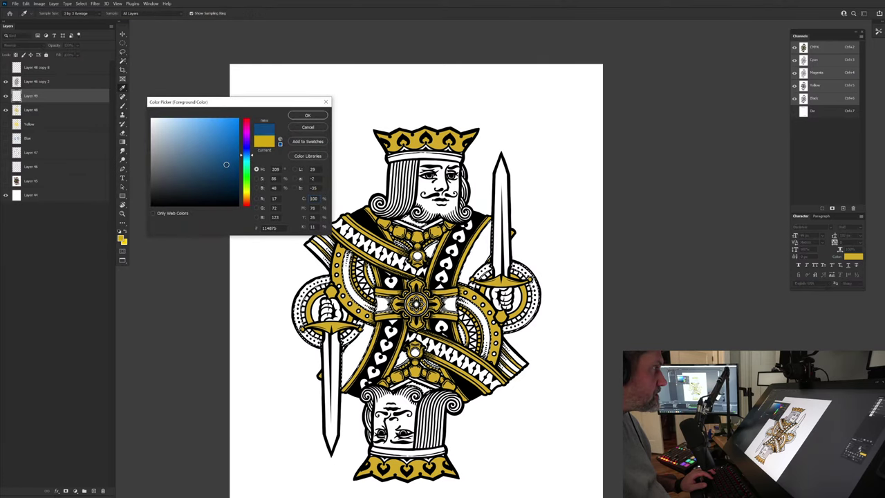
{"action": "left_click", "coordinate": [316, 116]}
{"action": "key", "text": "alt+BackSpace"}
{"action": "key", "text": "ctrl+d"}
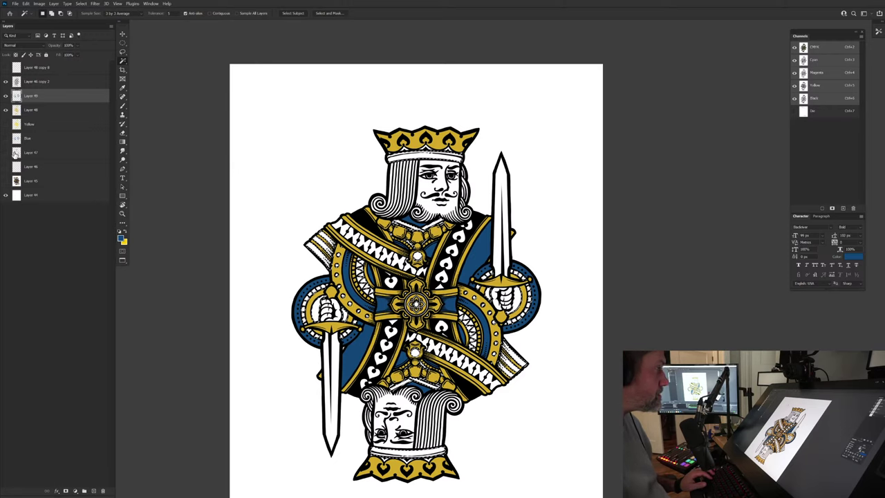
Step: Fill the shapes of the separated red areas with a dark red, #7b0d0d, on a new layer
{"action": "left_click", "coordinate": [95, 490]}
{"action": "left_click", "coordinate": [121, 240]}
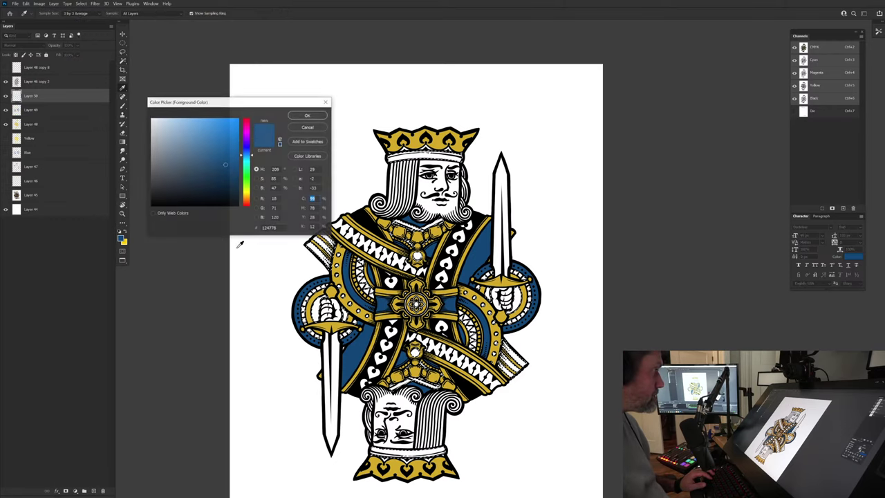
{"action": "left_click_drag", "start_coordinate": [247, 154], "coordinate": [247, 118]}
{"action": "left_click", "coordinate": [234, 157]}
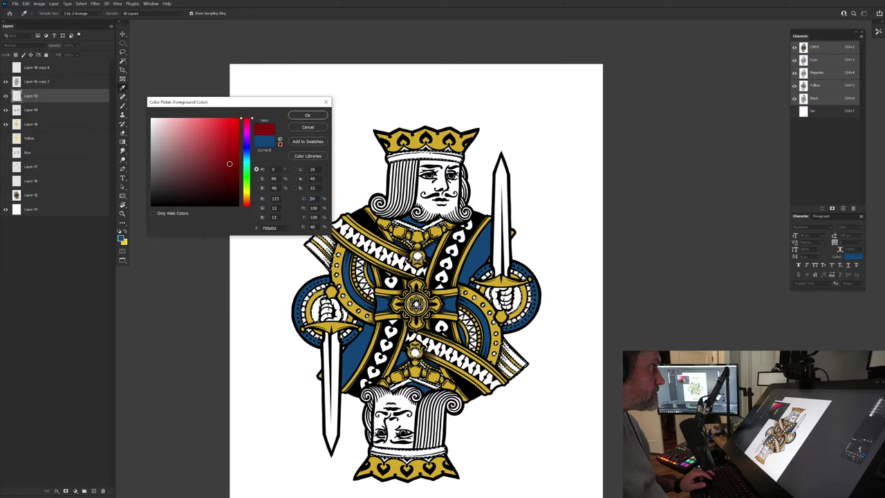
{"action": "left_click", "coordinate": [308, 116]}
{"action": "key", "text": "w"}
{"action": "key", "text": "alt+BackSpace"}
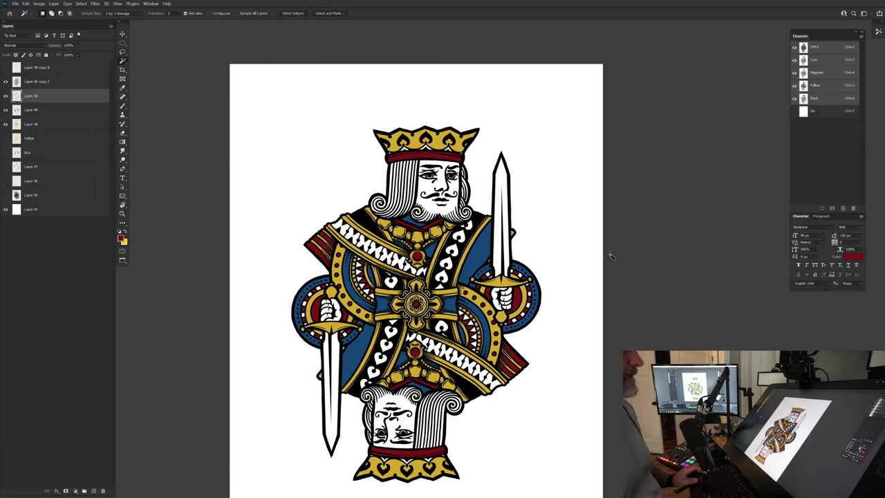
Step: Show the Poker Die guide channel over the card, inspect the artwork's fit, and briefly toggle Layer 45 for comparison
{"action": "left_click", "coordinate": [794, 111]}
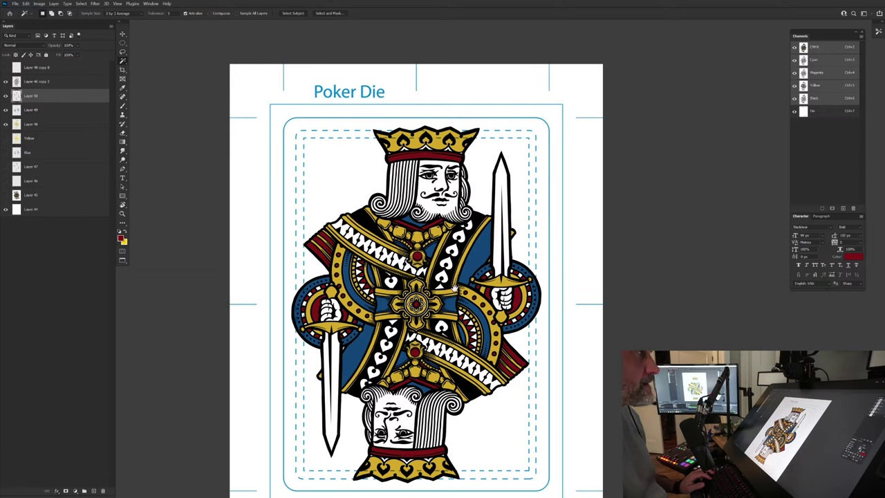
{"action": "left_click_drag", "start_coordinate": [455, 289], "coordinate": [465, 242]}
{"action": "scroll", "coordinate": [454, 231], "scroll_direction": "down", "scroll_amount": 3}
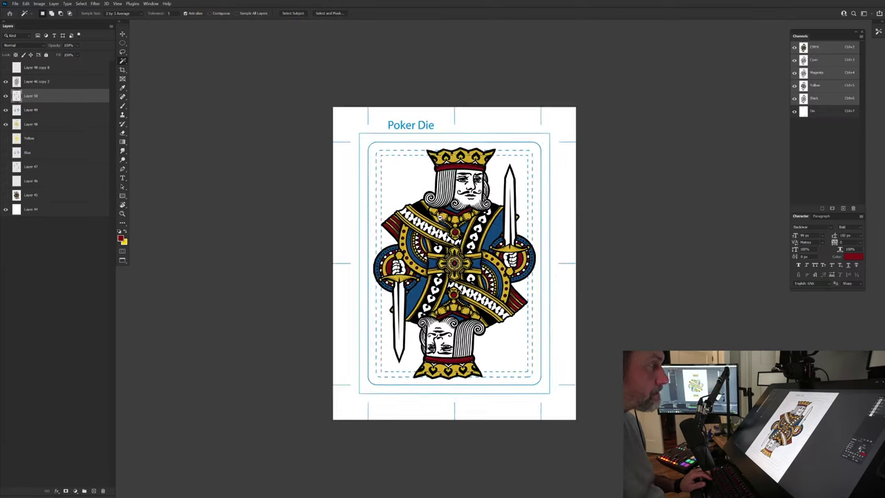
{"action": "scroll", "coordinate": [454, 230], "scroll_direction": "up", "scroll_amount": 4}
{"action": "scroll", "coordinate": [455, 226], "scroll_direction": "down", "scroll_amount": 3}
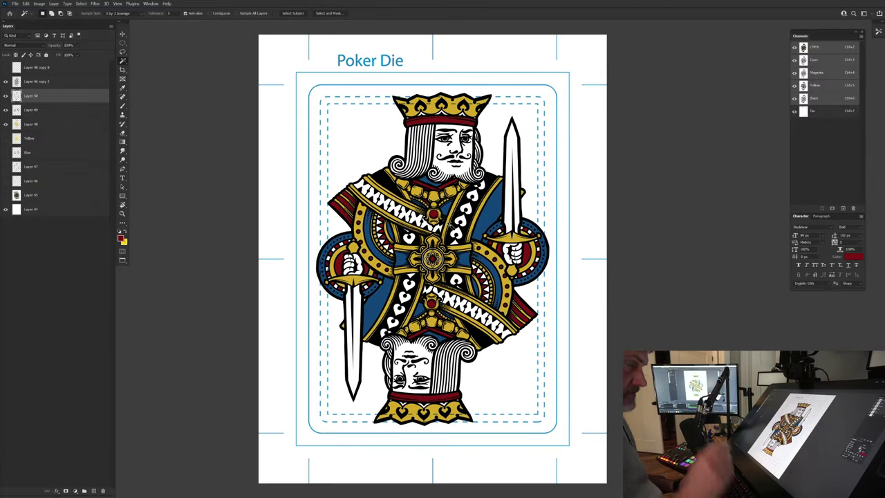
{"action": "left_click_drag", "start_coordinate": [479, 257], "coordinate": [462, 281]}
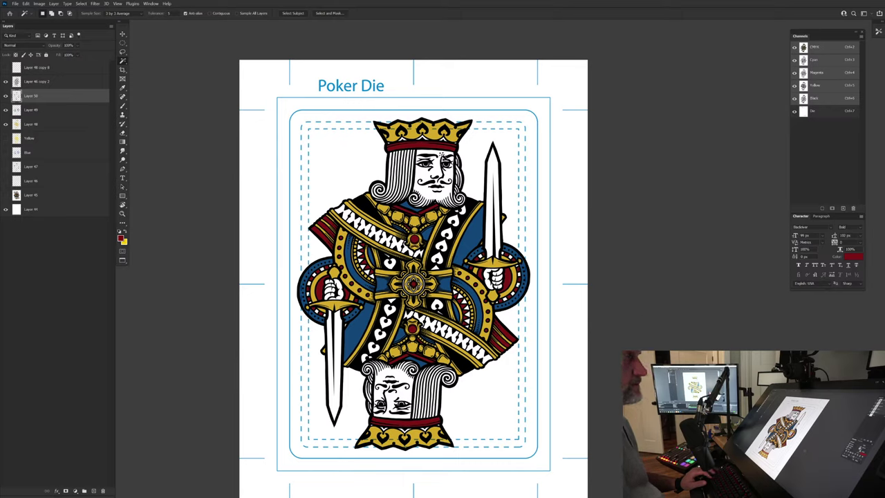
{"action": "left_click", "coordinate": [6, 196]}
{"action": "left_click", "coordinate": [6, 195]}
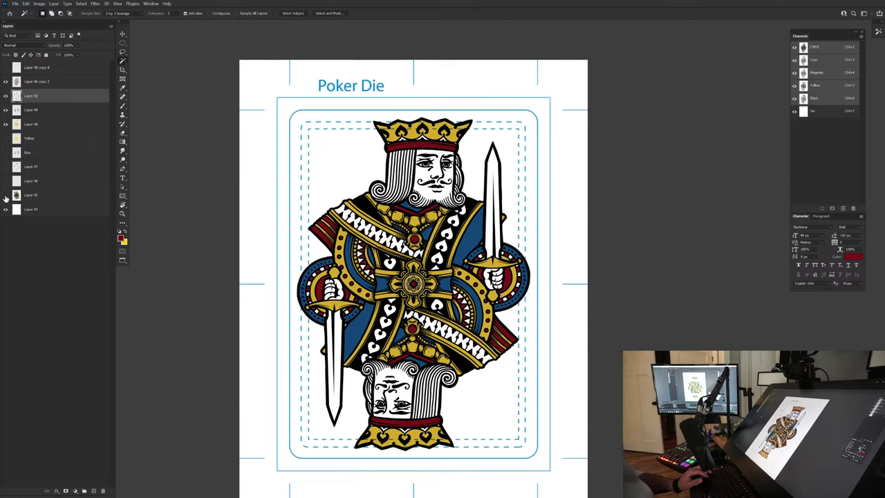